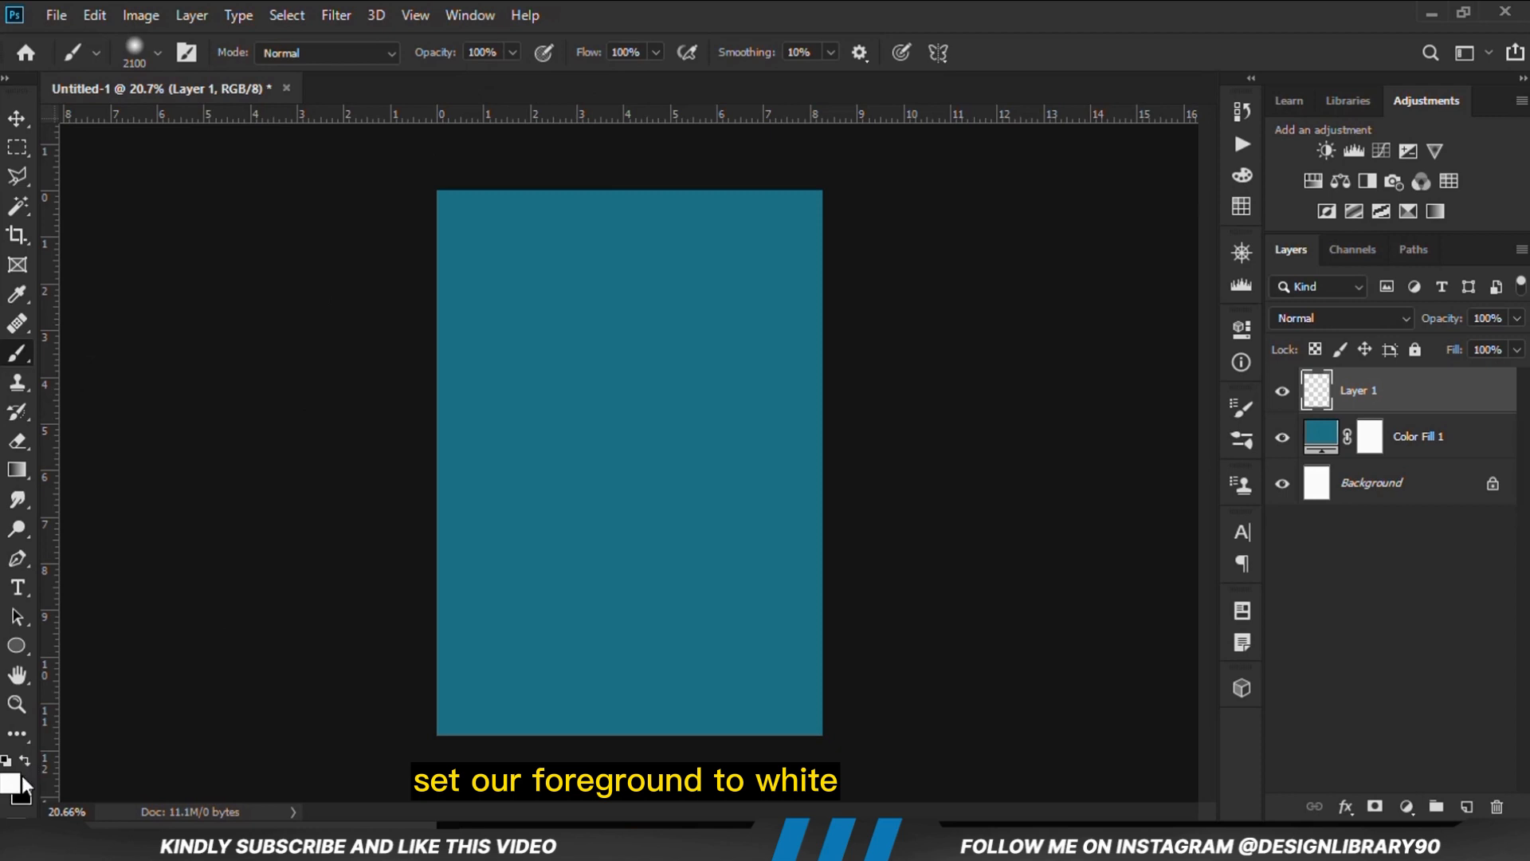
Set the brush size to 2300 and paint one soft white dab at the centre of the canvas on Layer 1
key("bracketright")
key("bracketright")
key("bracketright")
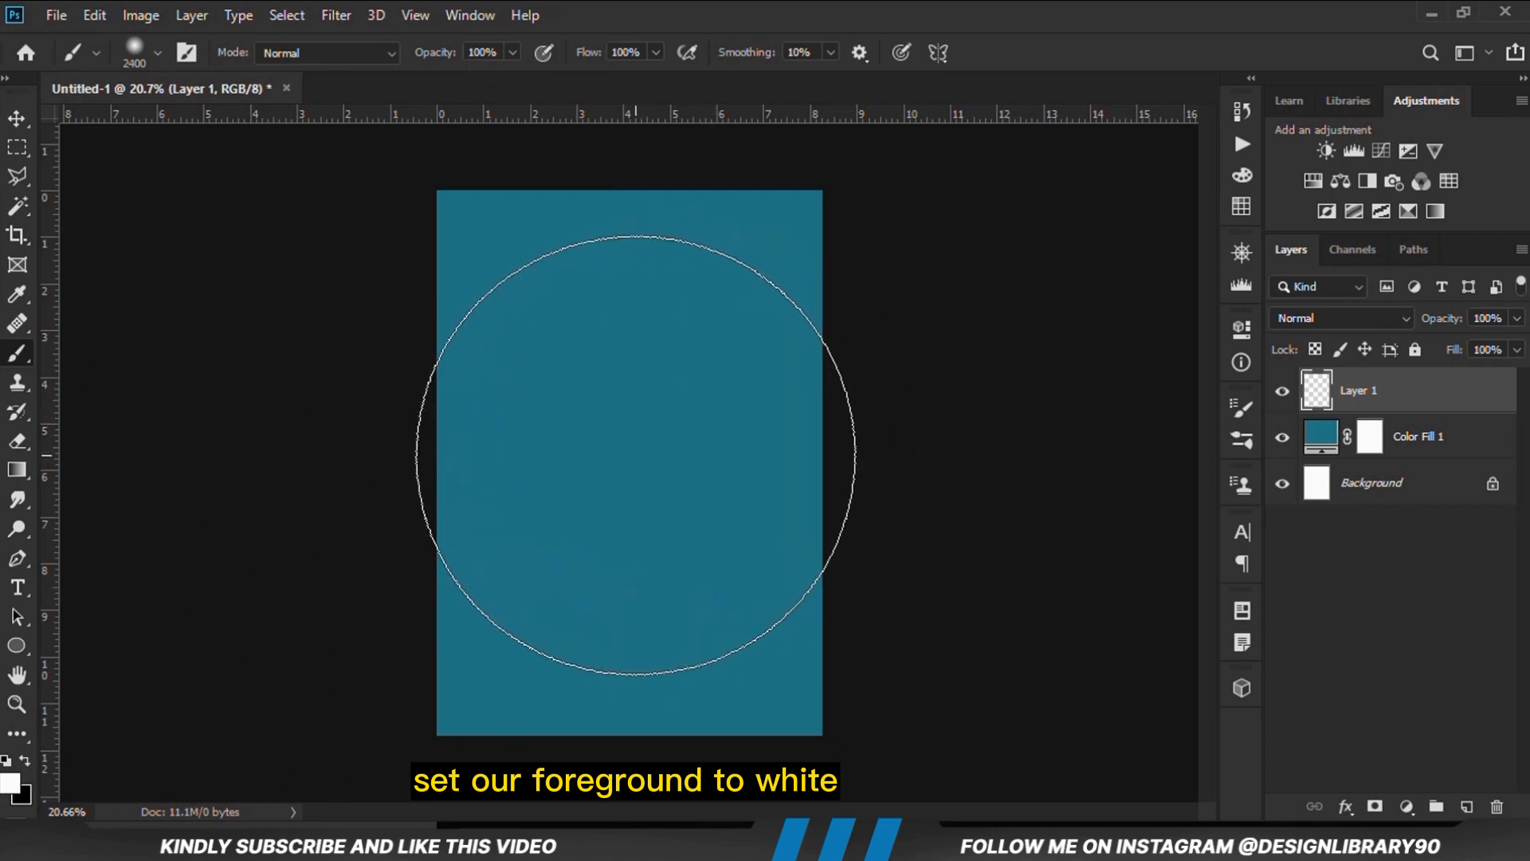
key("bracketleft")
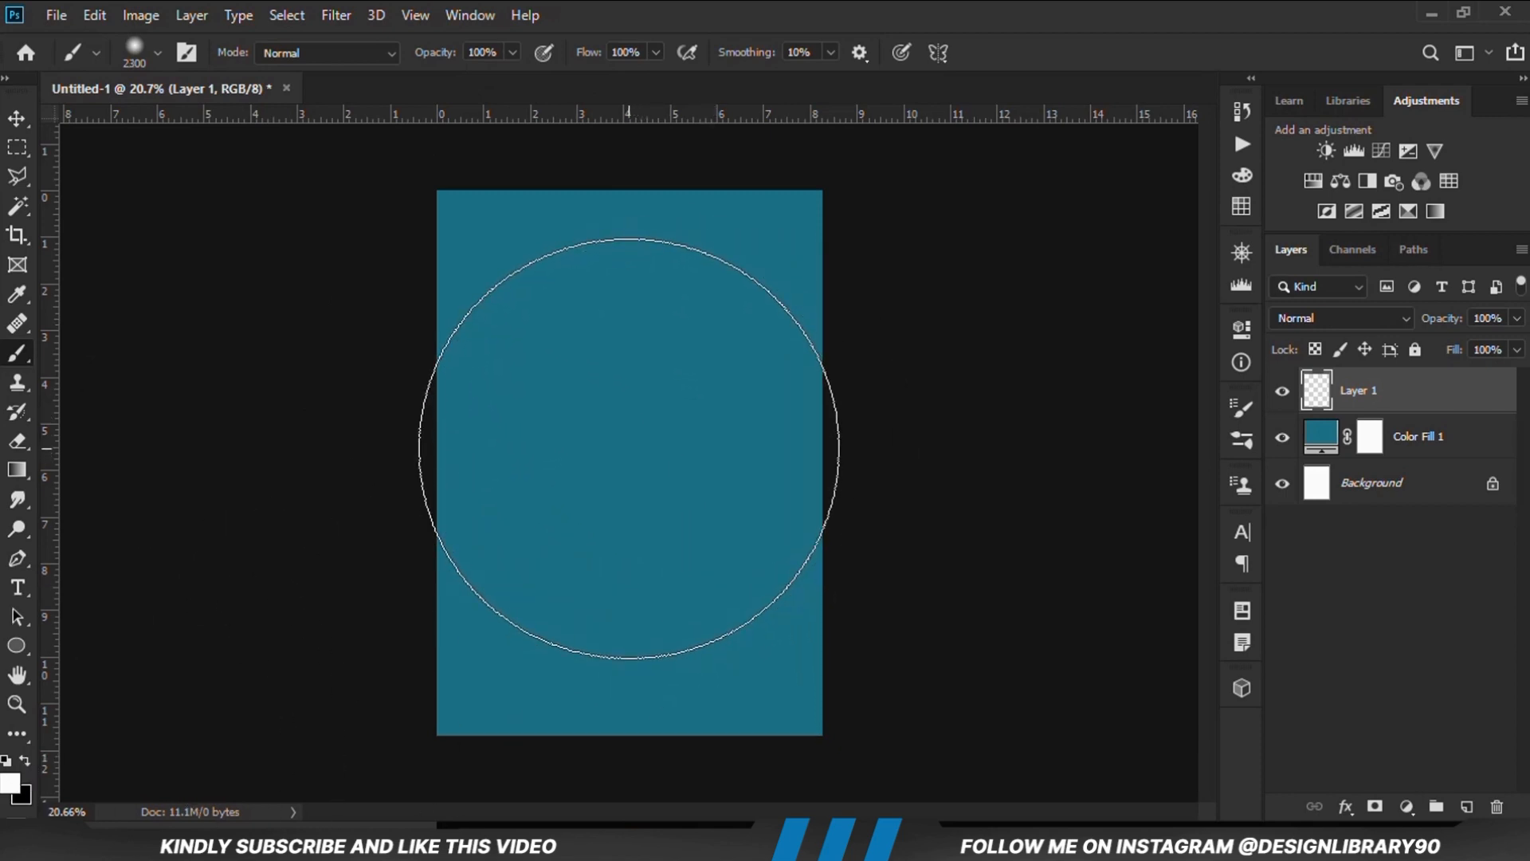
left_click(628, 448)
left_click_drag(17, 118, 88, 117)
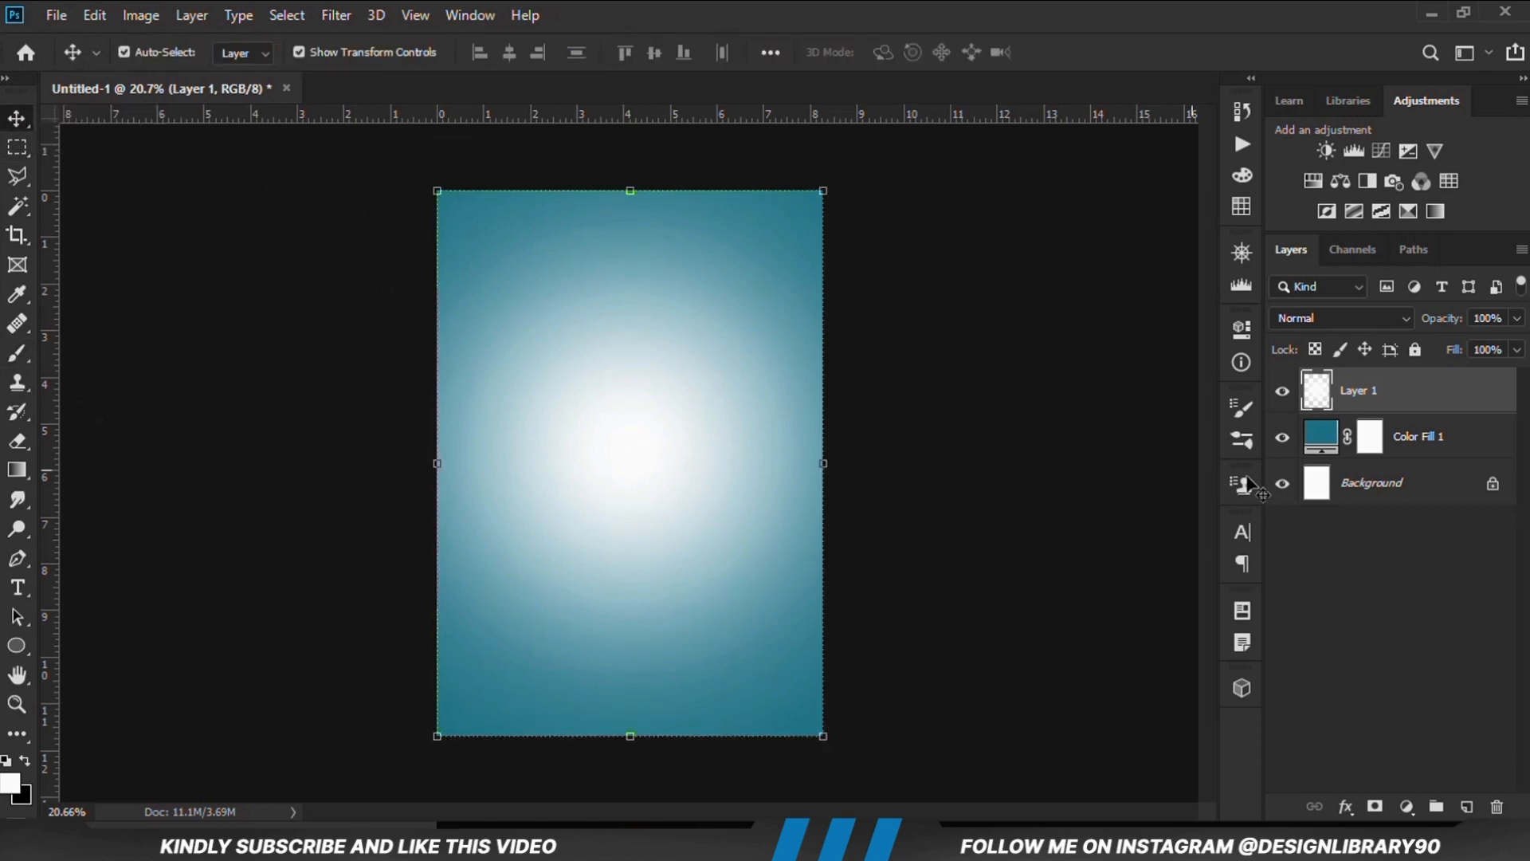
Set Layer 1's blend mode to Overlay and toggle its visibility to compare the glow effect
left_click(1283, 394)
left_click(1283, 394)
left_click(1304, 317)
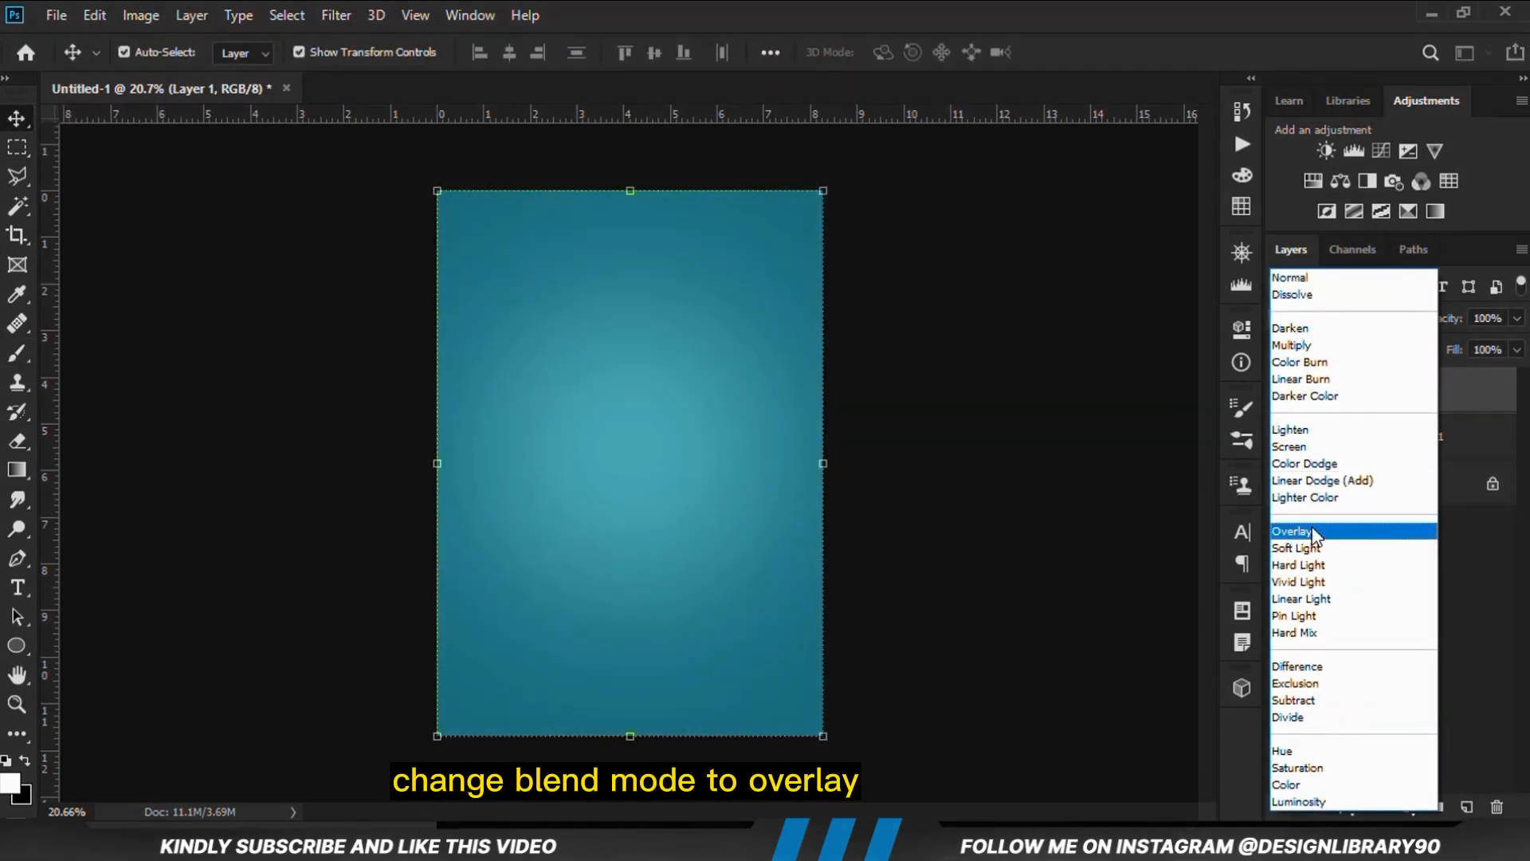
left_click(1308, 528)
left_click(1279, 397)
left_click(1280, 390)
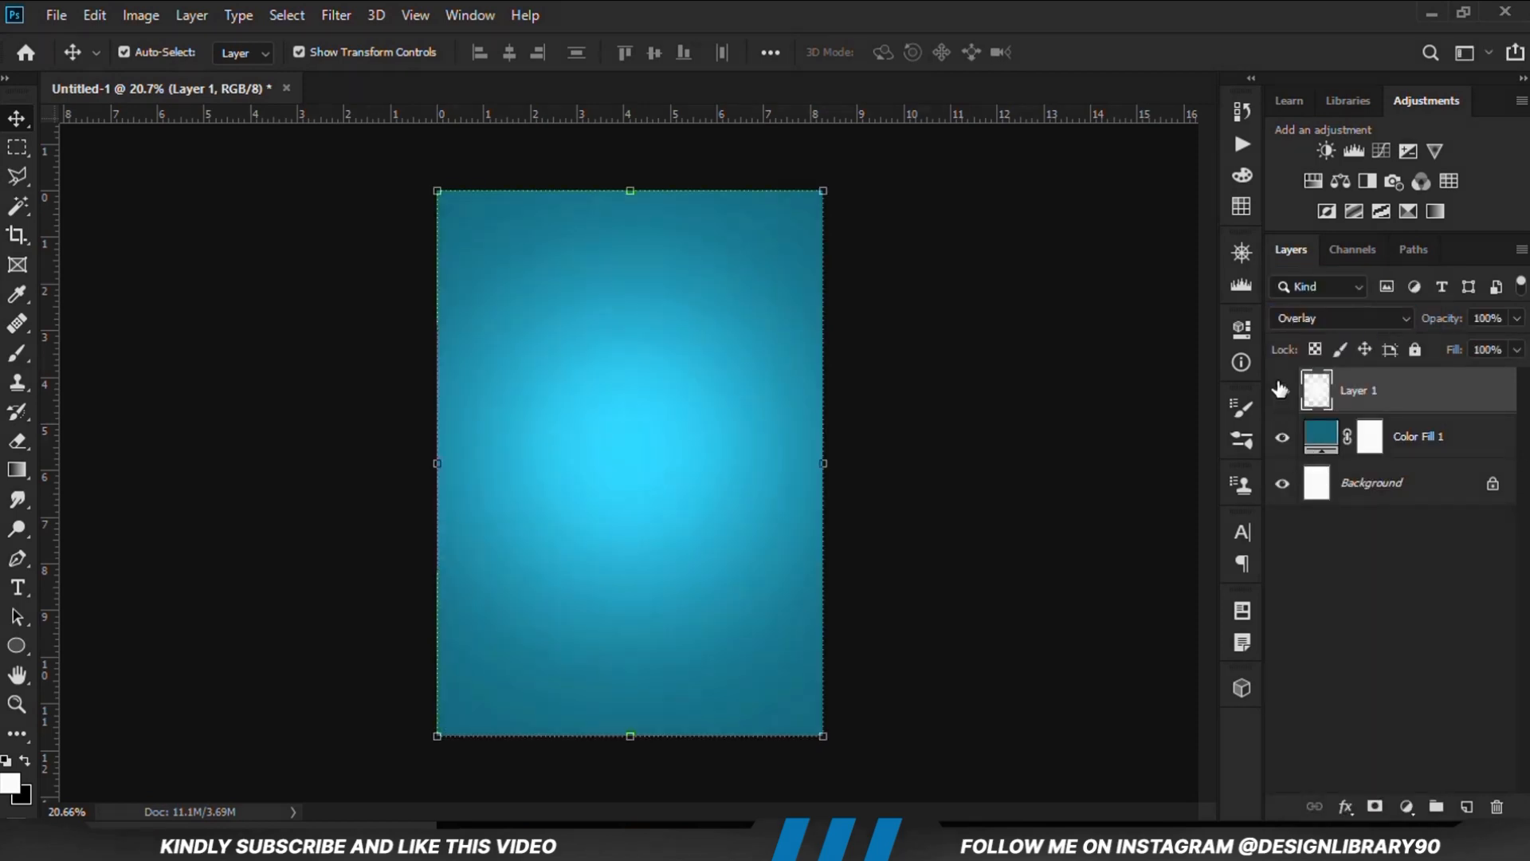
left_click(1011, 438)
left_click(1281, 391)
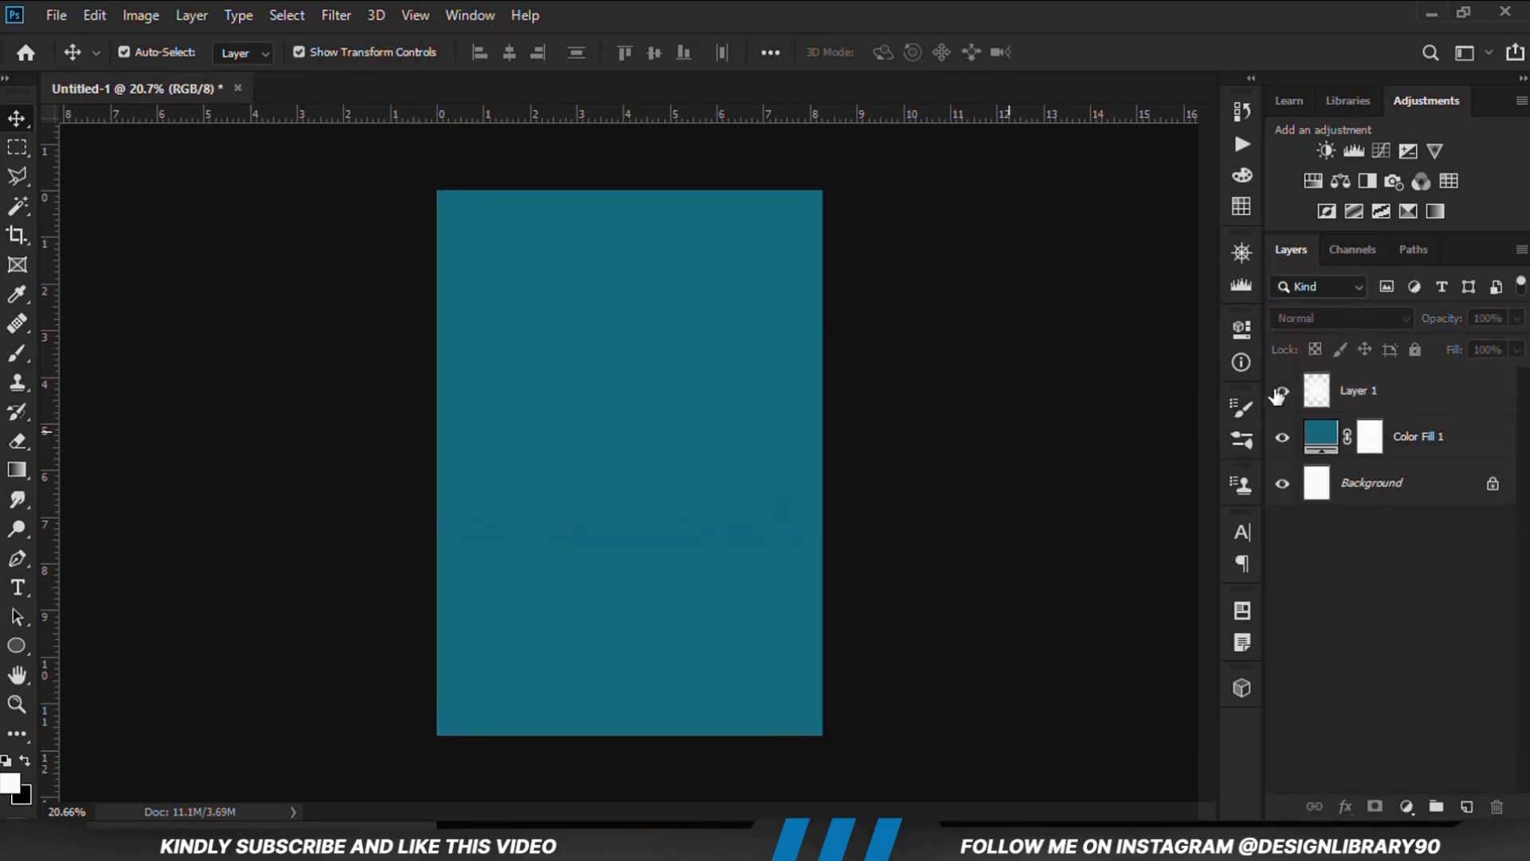
left_click(1281, 391)
Try Layer 1 at 89% opacity and return it to 100%
left_click(1407, 388)
left_click(1518, 319)
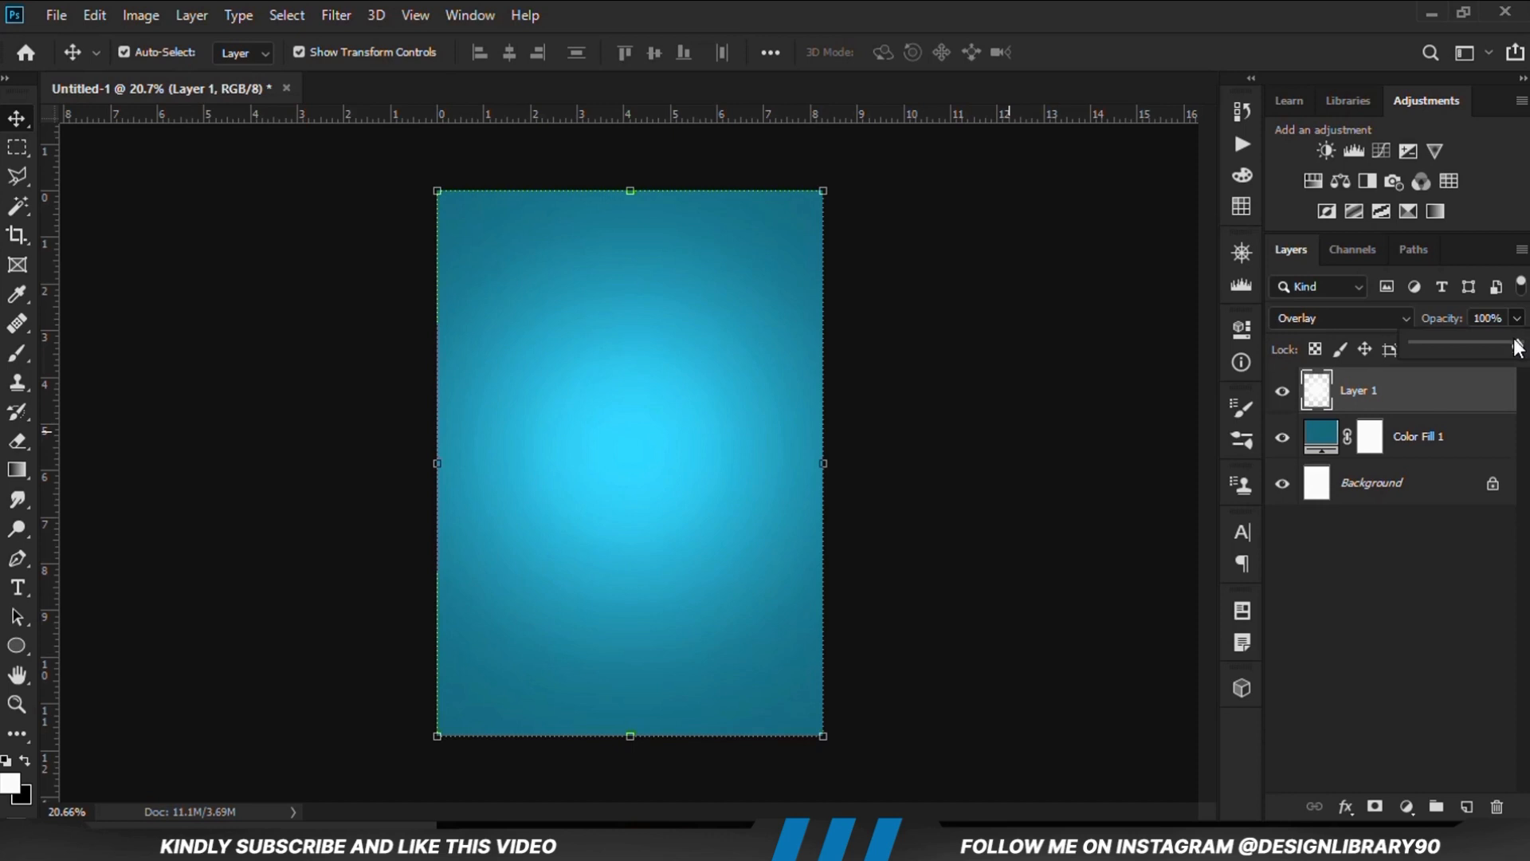
left_click_drag(1518, 348, 1507, 342)
left_click(1283, 392)
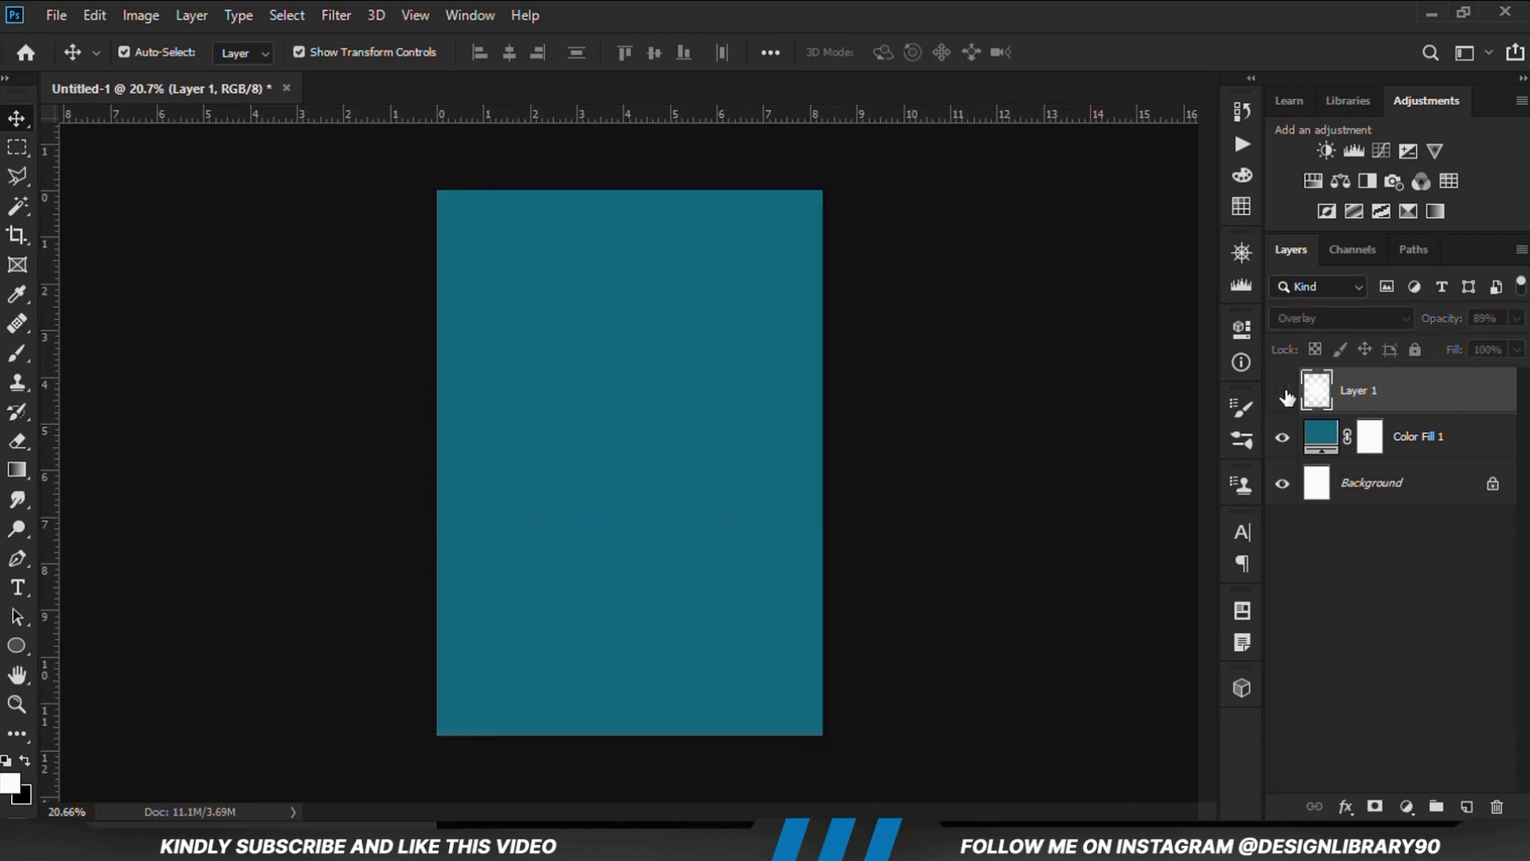
left_click(1283, 392)
left_click(1519, 319)
left_click_drag(1509, 343, 1526, 344)
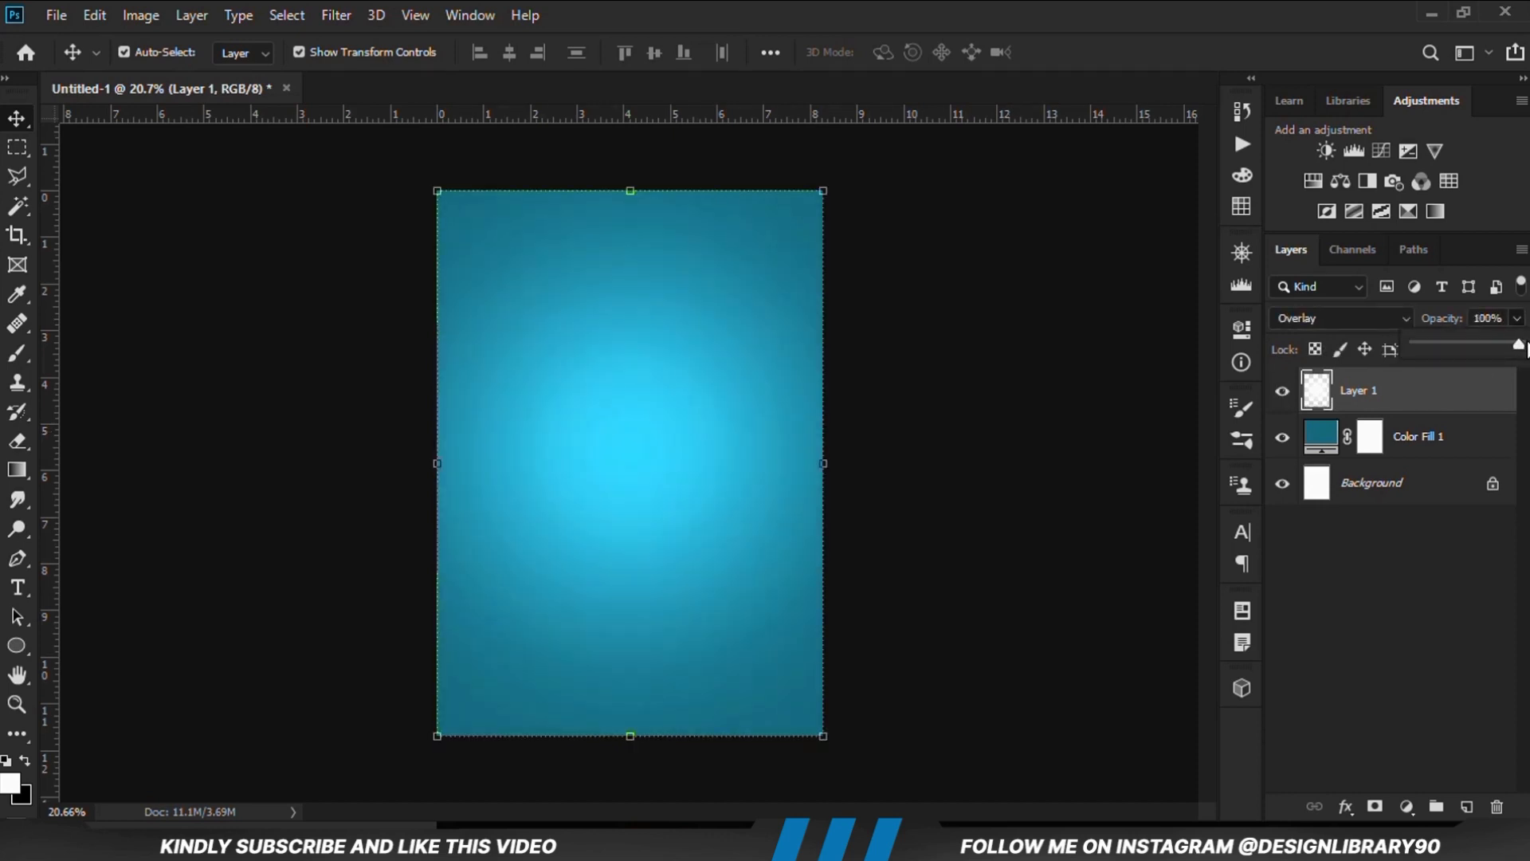
Add an Exposure adjustment layer above Layer 1 with Gamma Correction set to 0.55
left_click(1060, 476)
left_click(1406, 810)
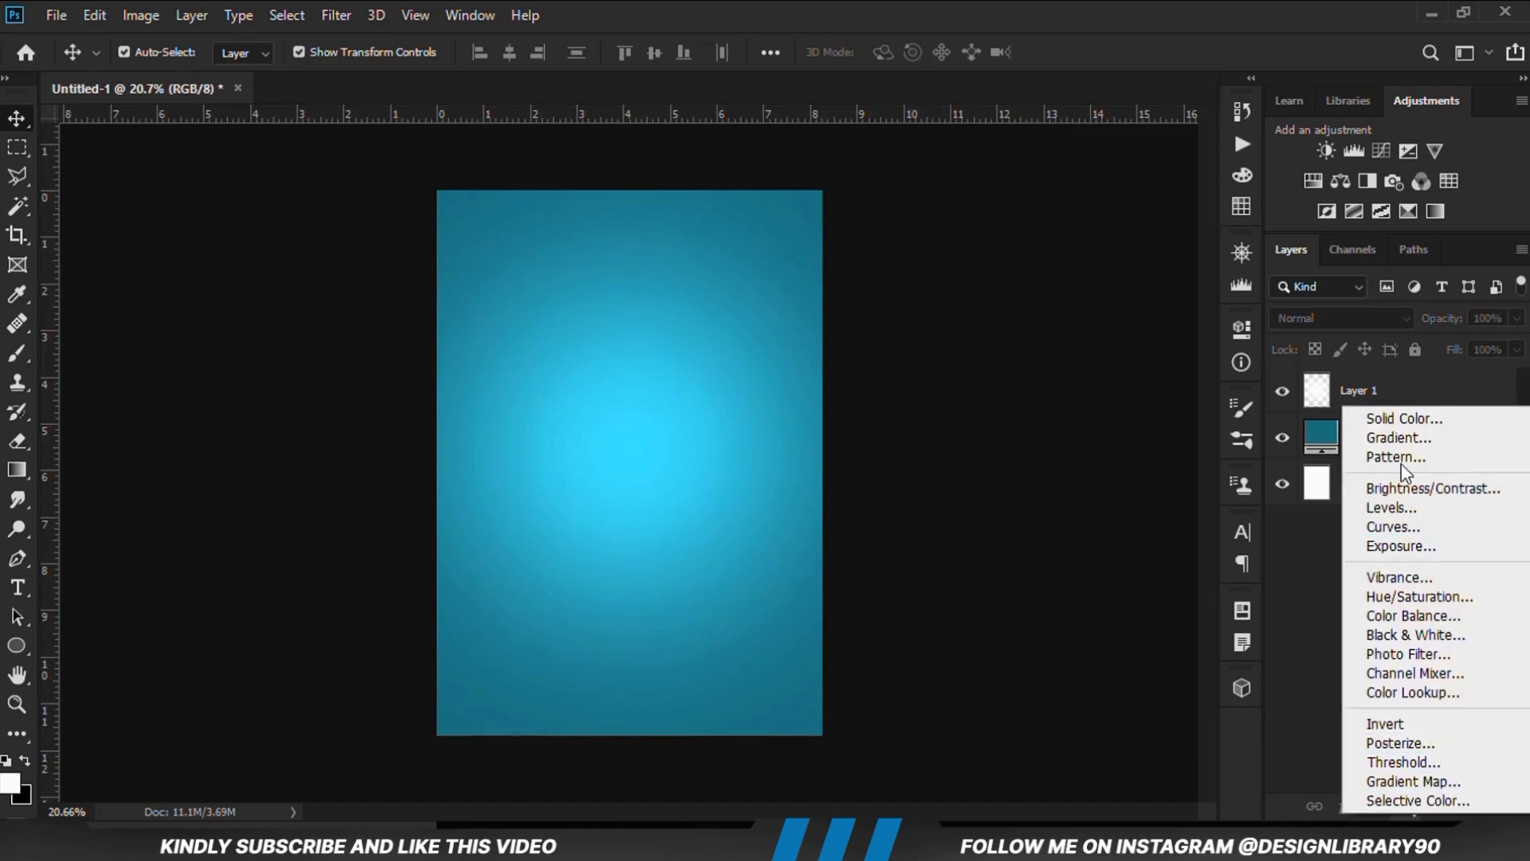
left_click(1397, 545)
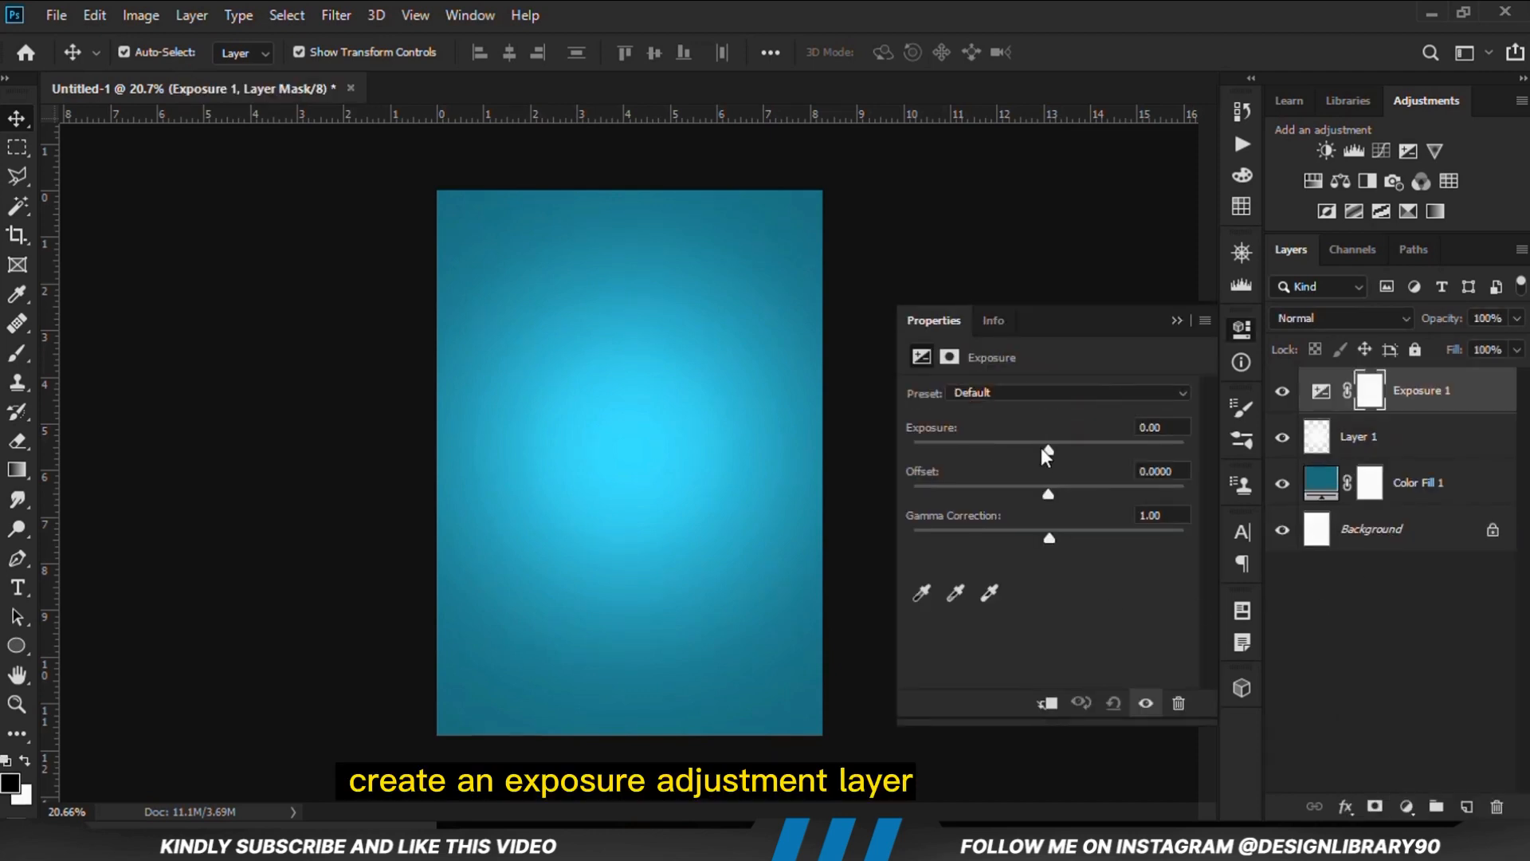
left_click_drag(1047, 536, 1103, 531)
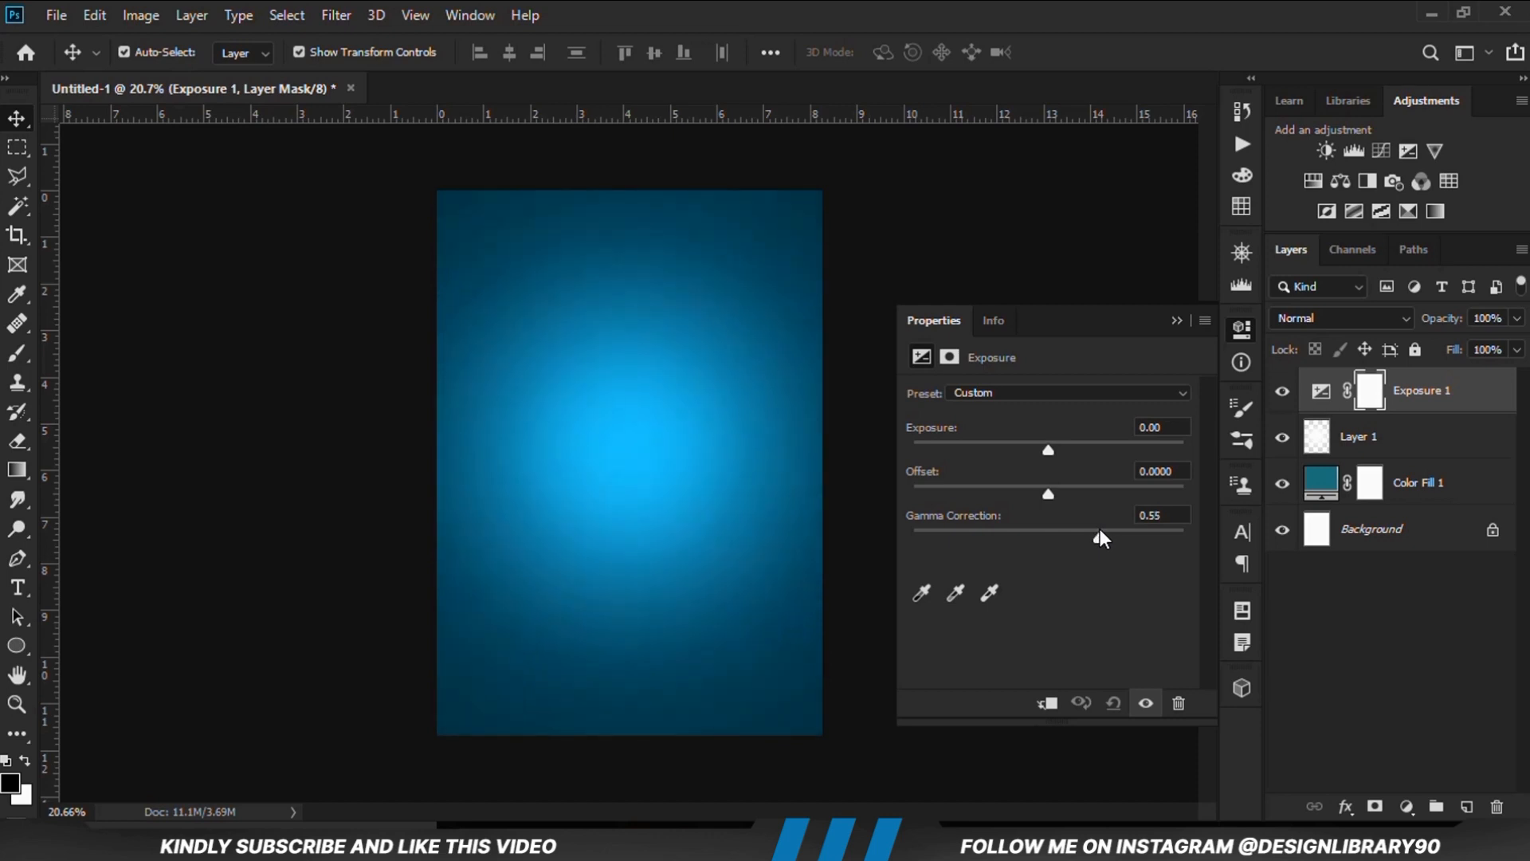
left_click(1176, 322)
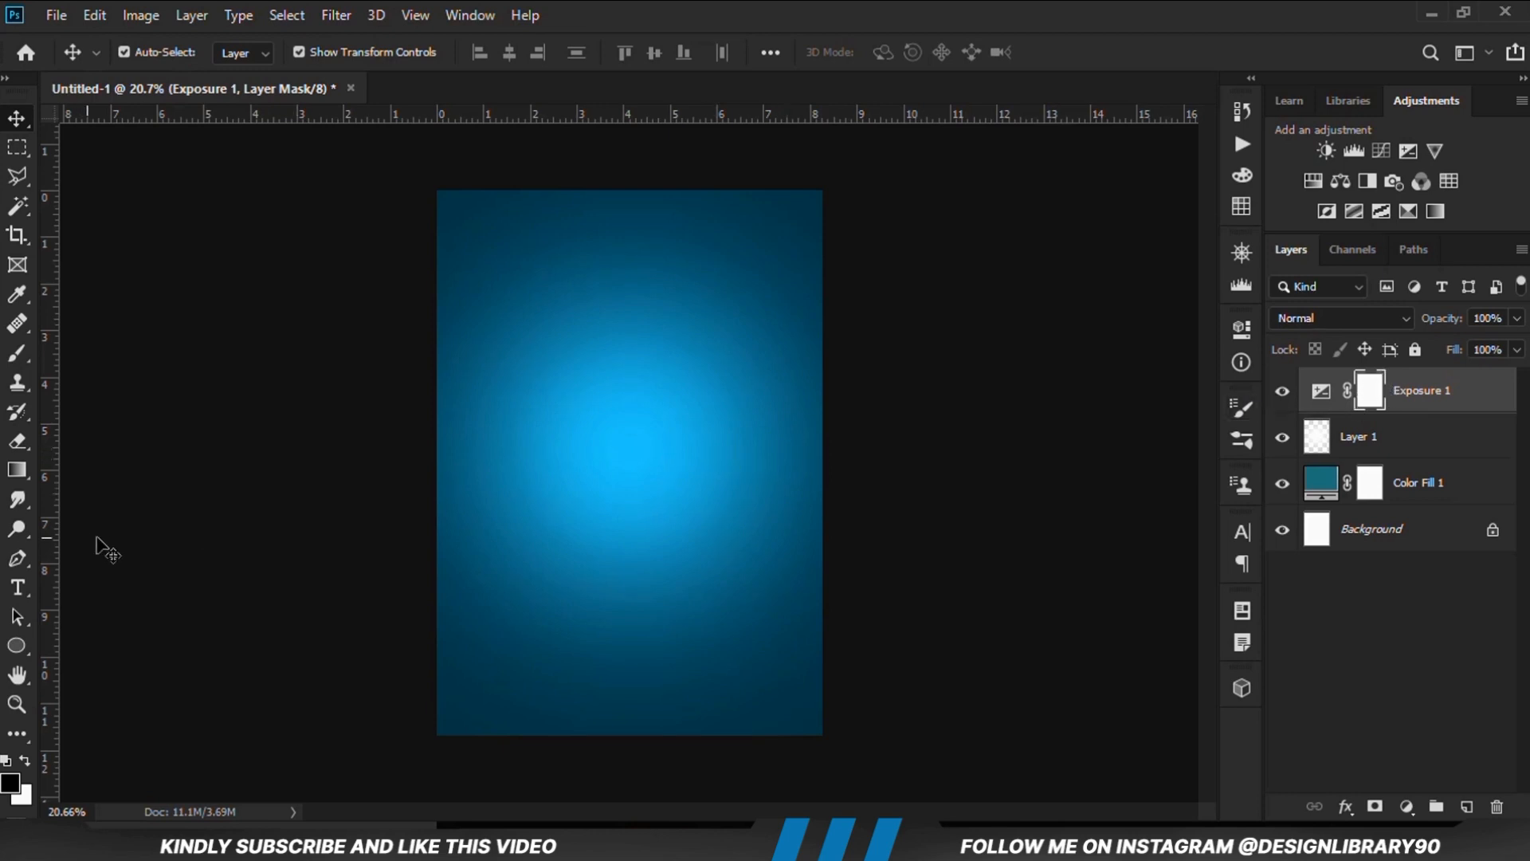
Activate the Brush tool for the Exposure layer mask with black (000000) as the foreground colour
left_click(15, 363)
left_click(152, 348)
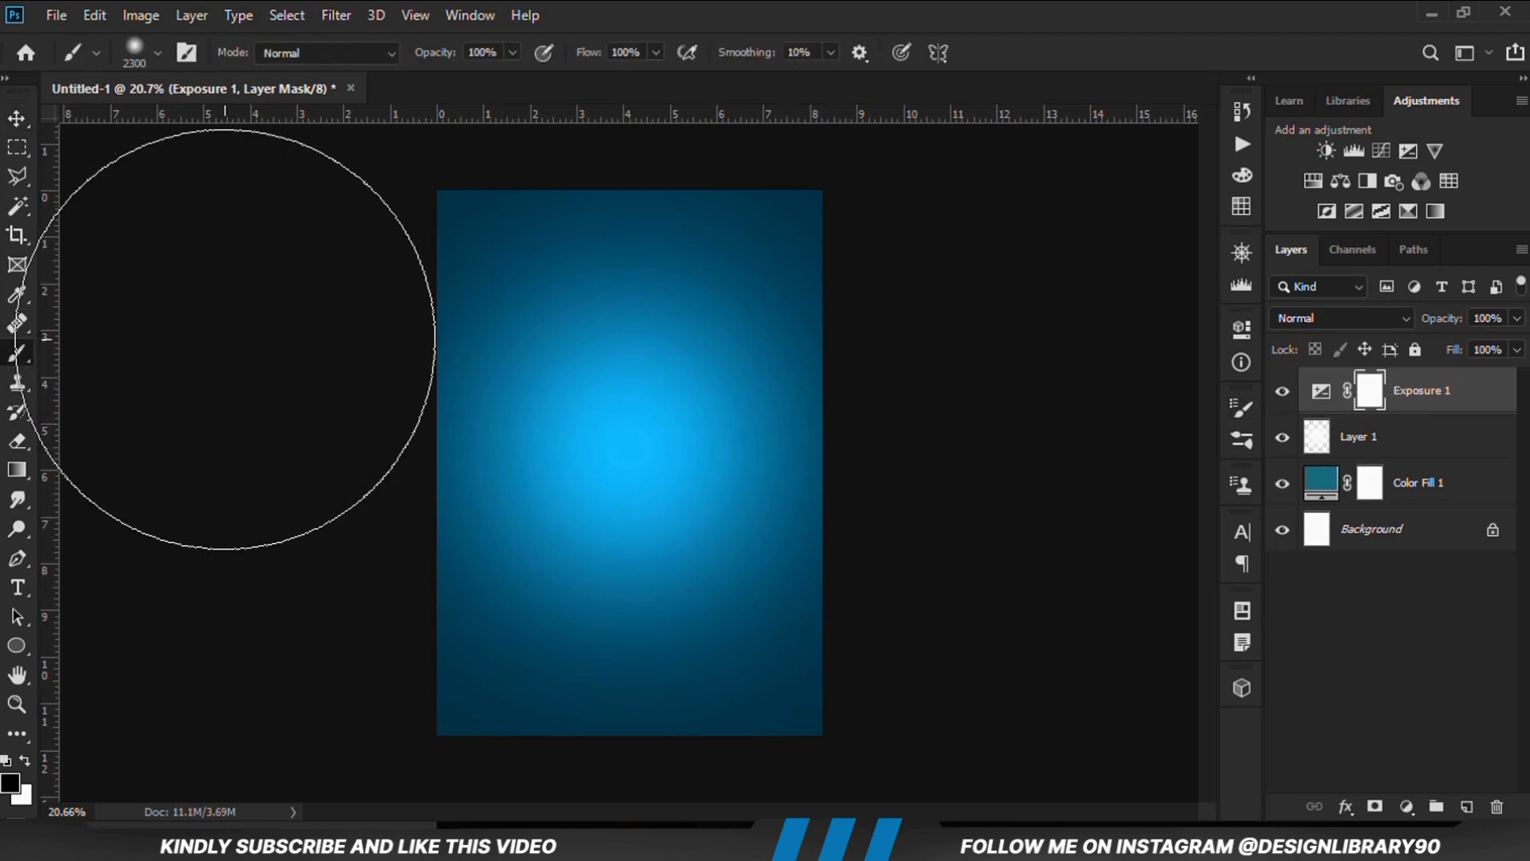
left_click(155, 52)
left_click(153, 51)
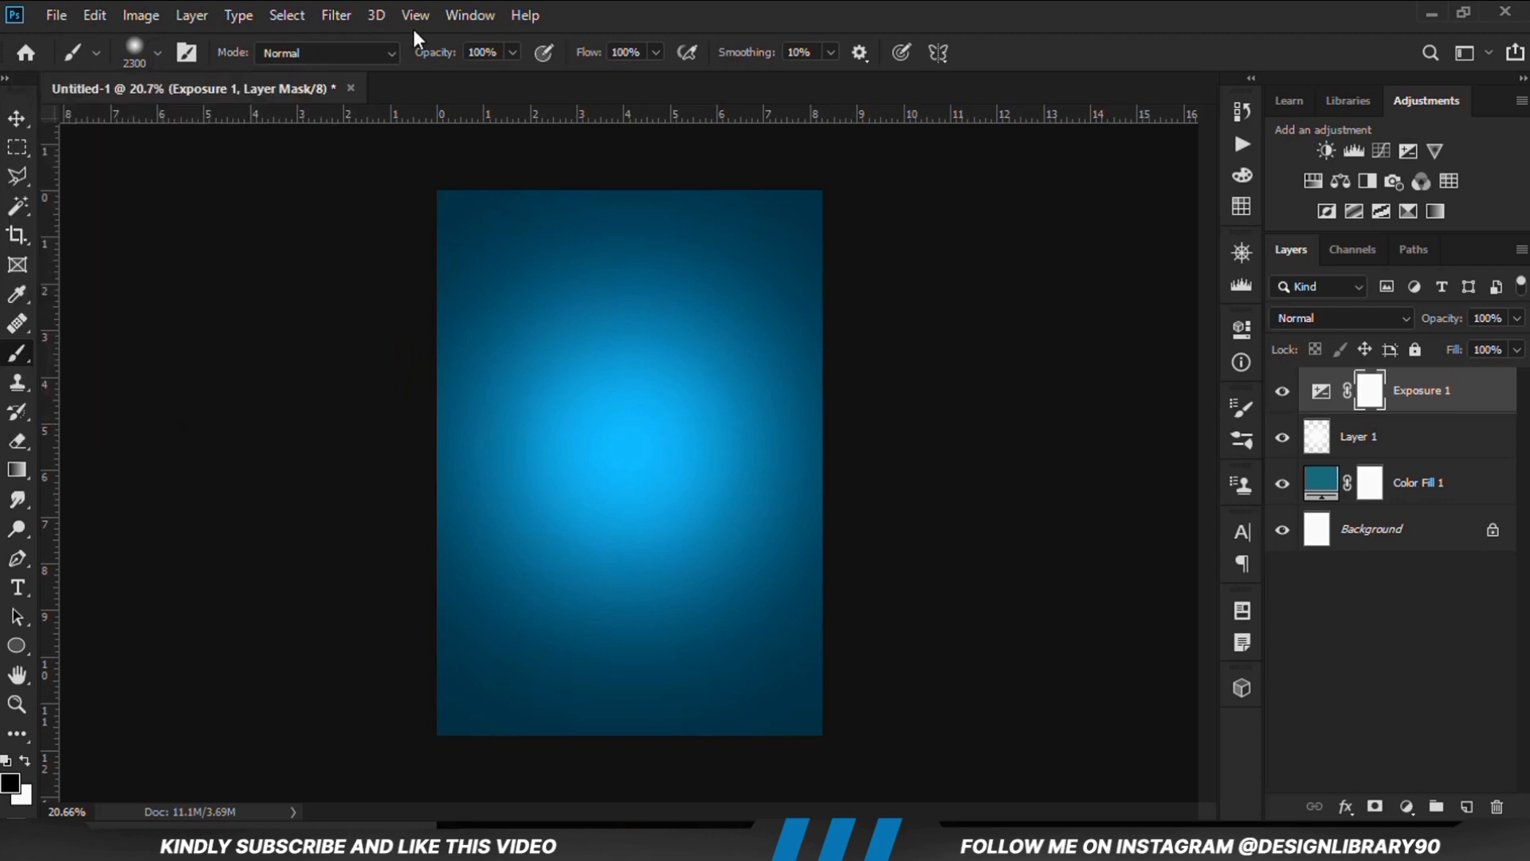
left_click(512, 52)
left_click(11, 784)
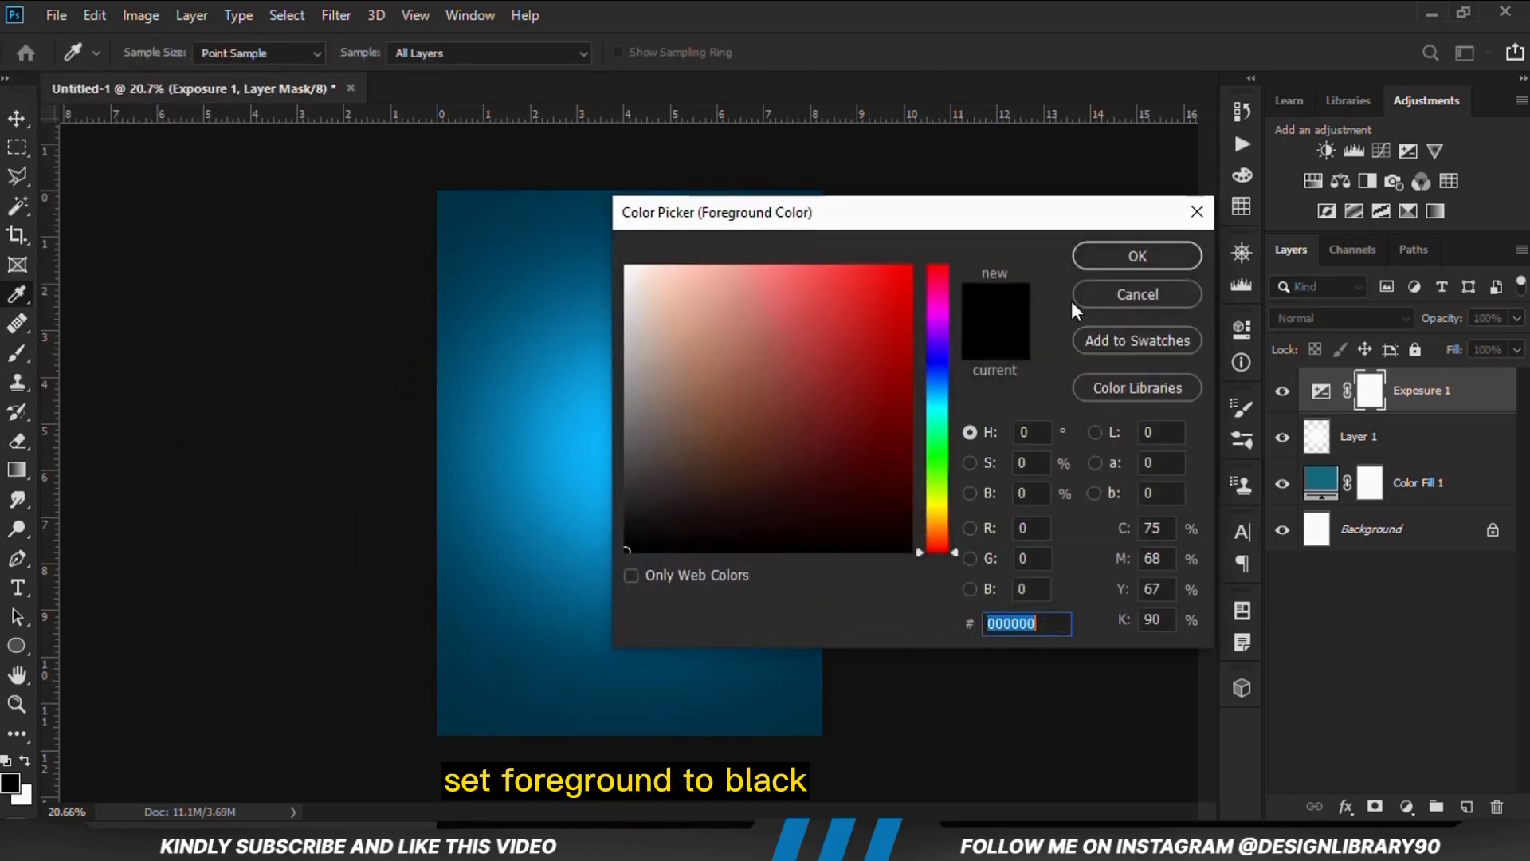
left_click(1076, 258)
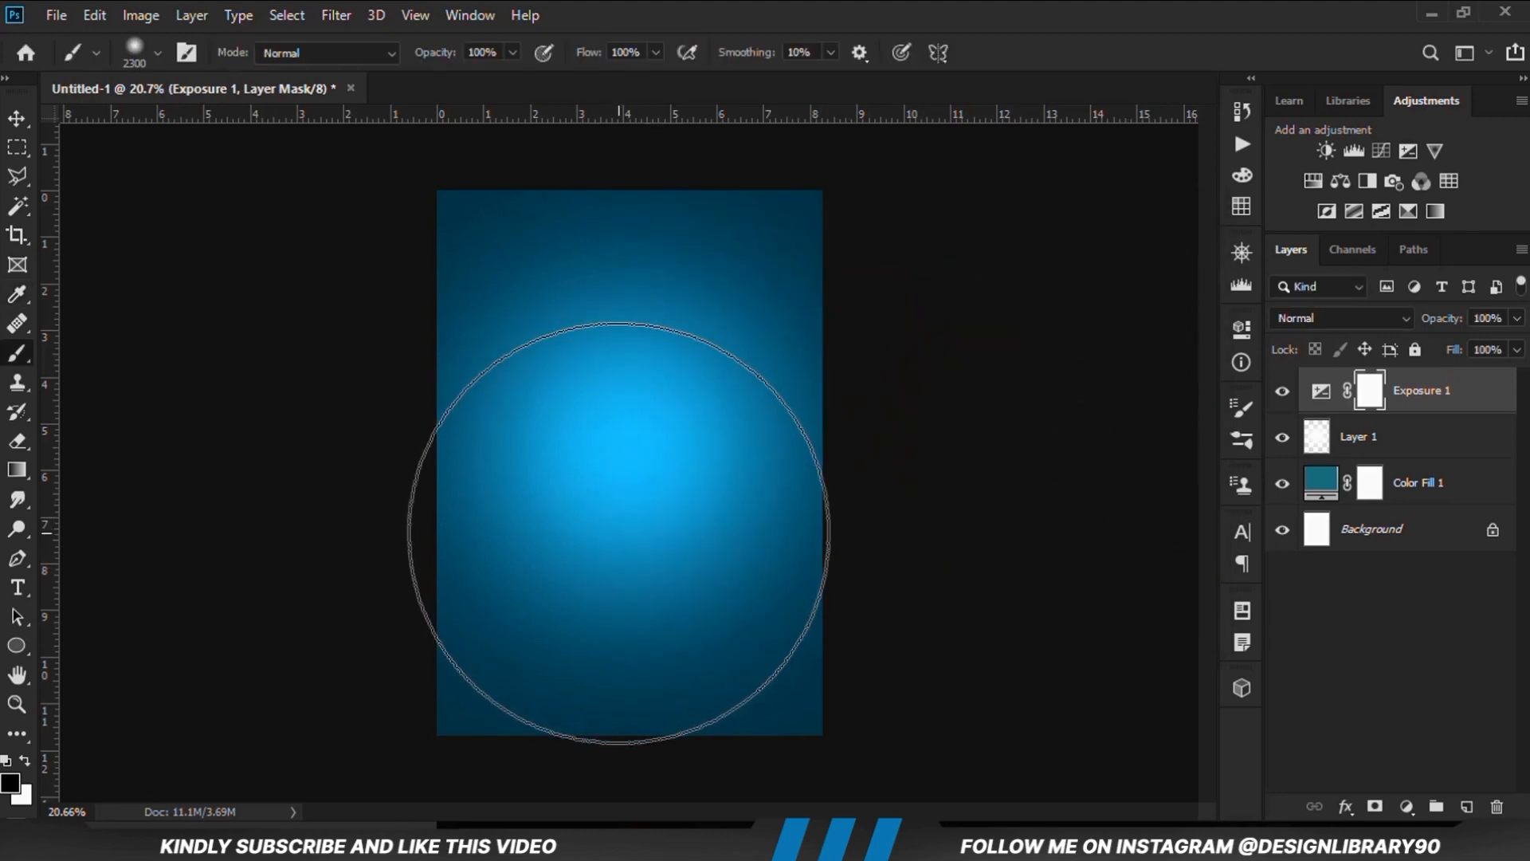
Reduce the brush size to 2000 and mask out the exposure effect with two dabs slightly below the canvas centre
key("bracketleft")
key("bracketleft")
key("bracketleft")
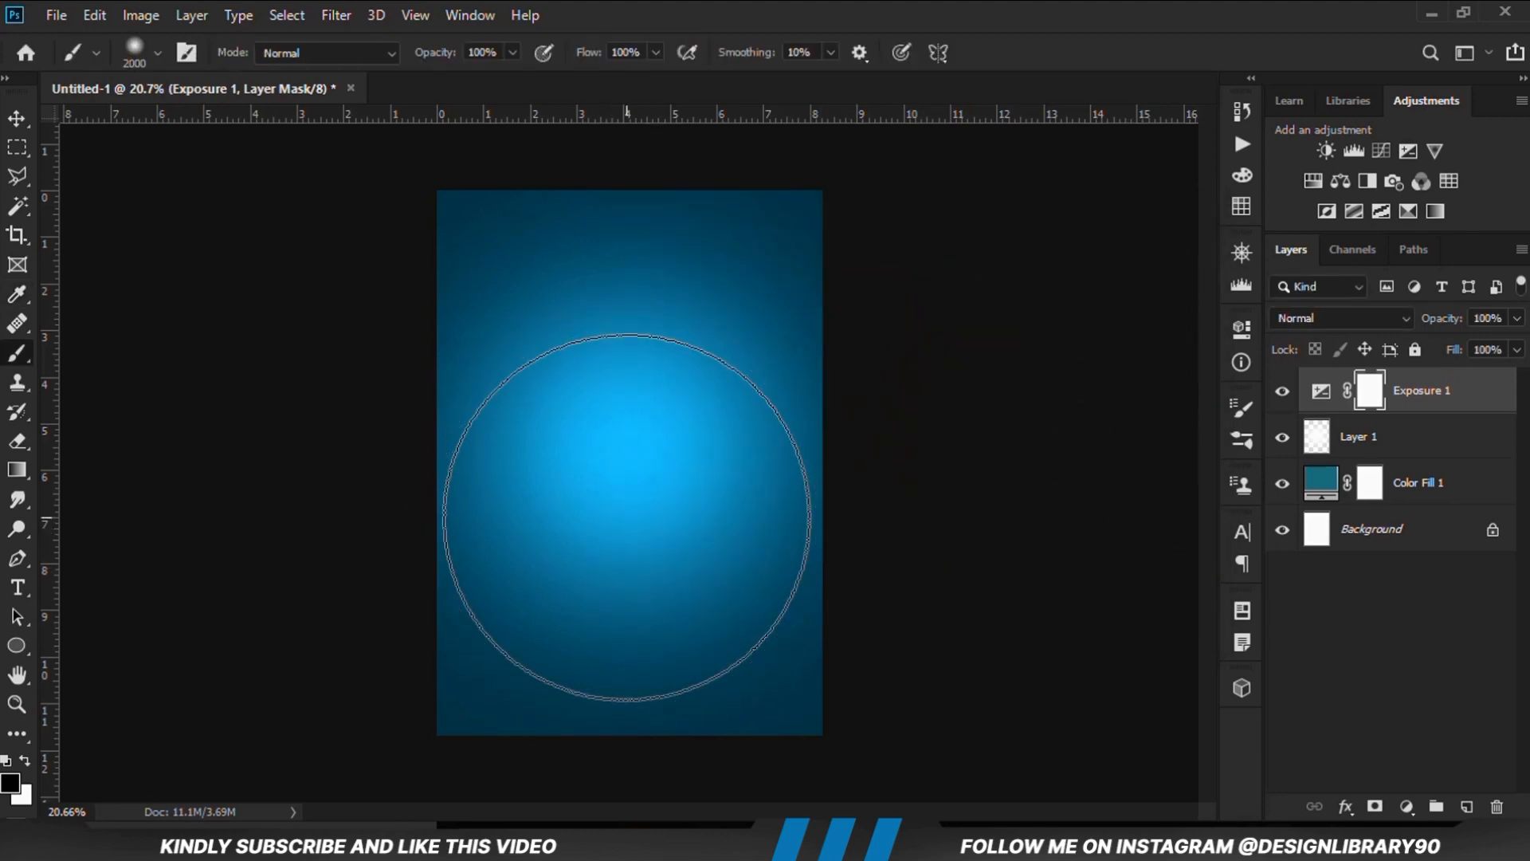
left_click(627, 516)
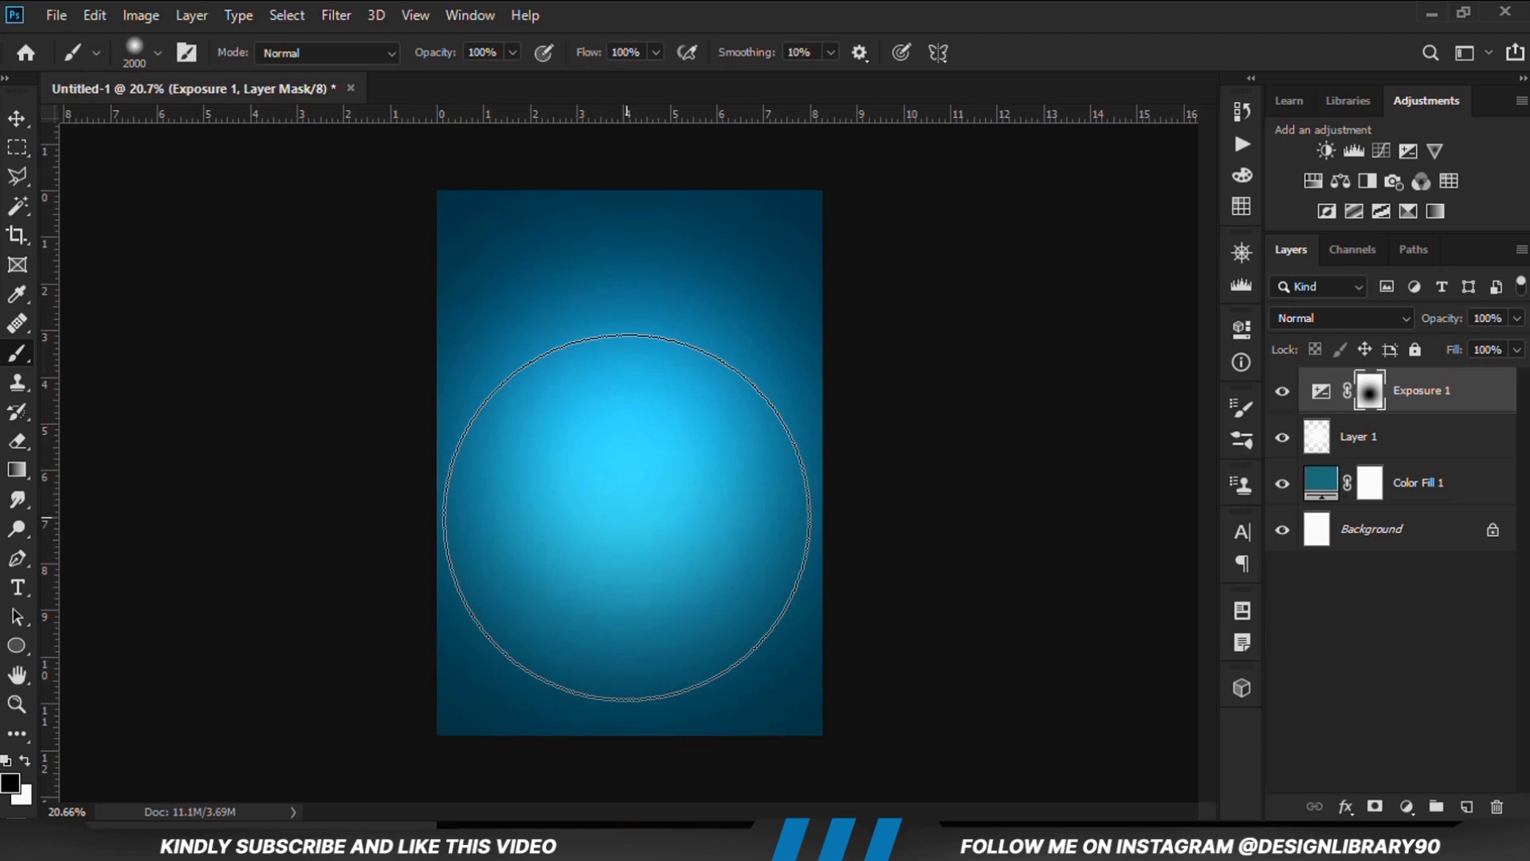
left_click(627, 517)
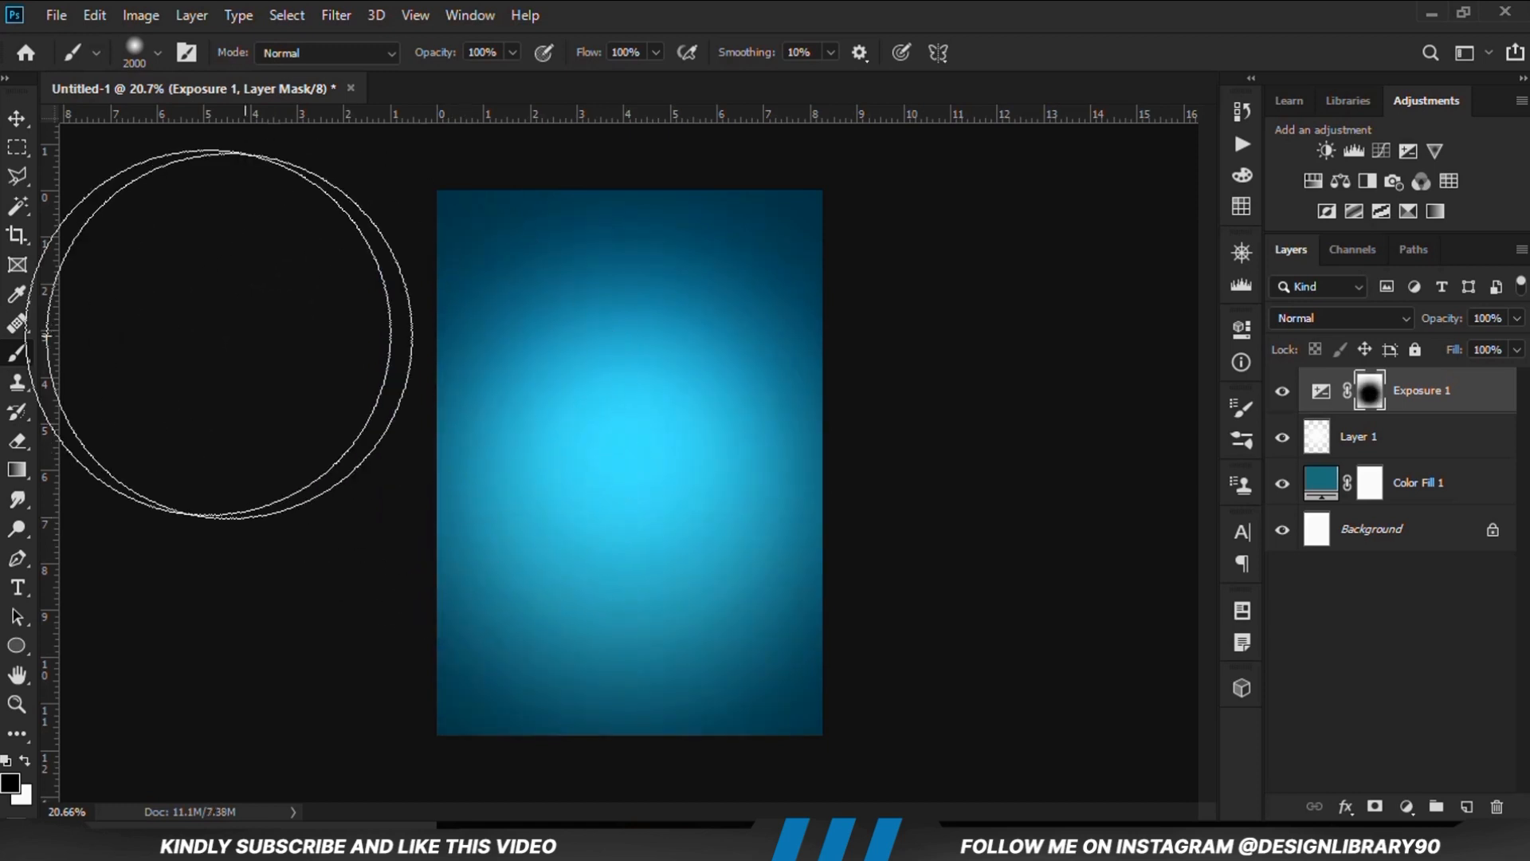
left_click_drag(20, 116, 107, 117)
left_click(263, 416)
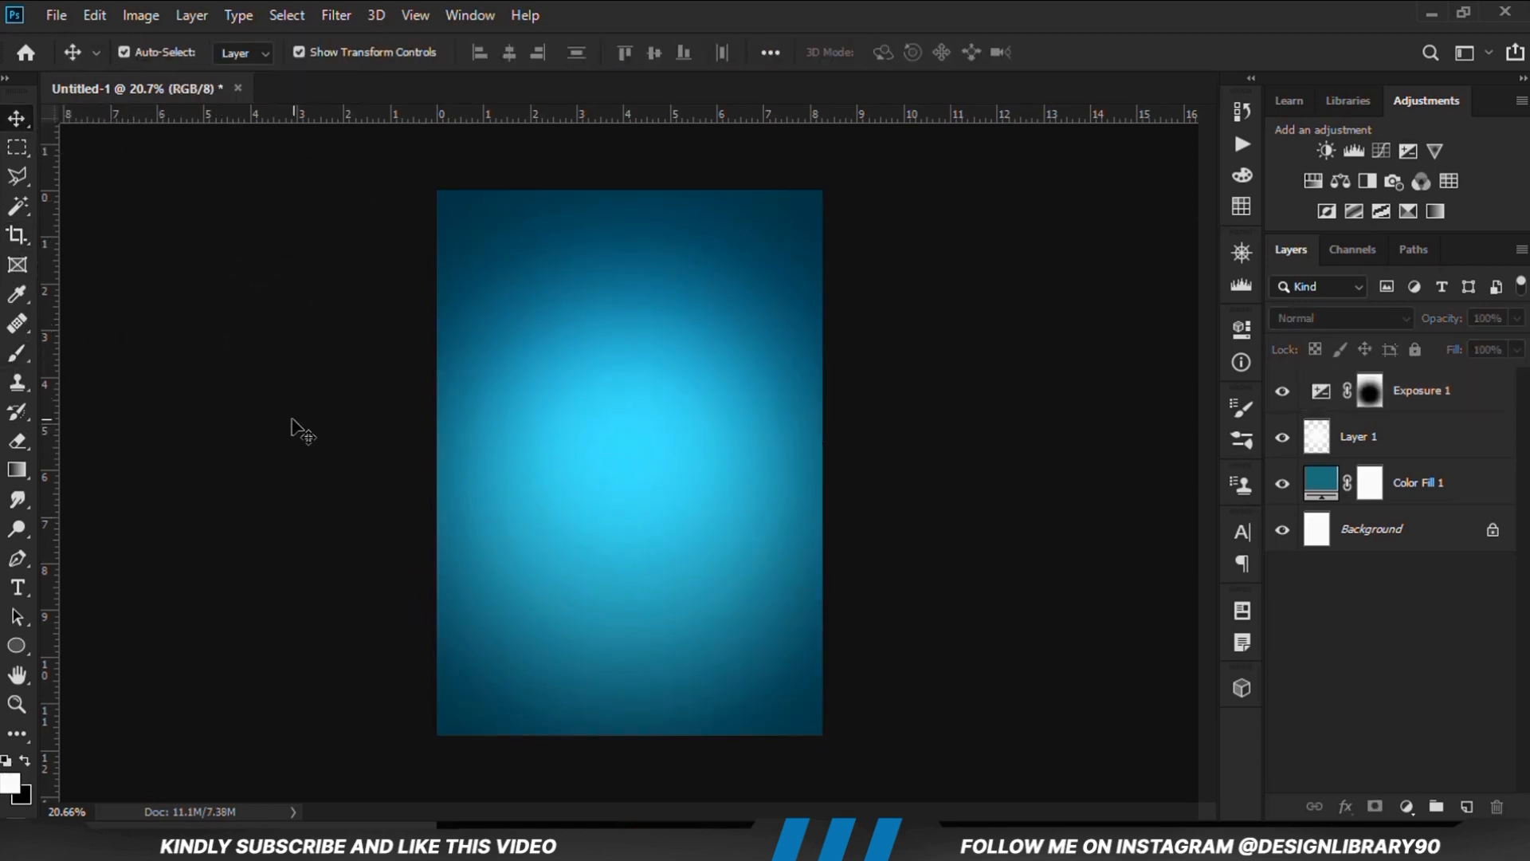
Open the recent file travel post resources.psd, show the cloud 1 layer and move it to the top of the page
left_click(56, 14)
mouse_move(100, 147)
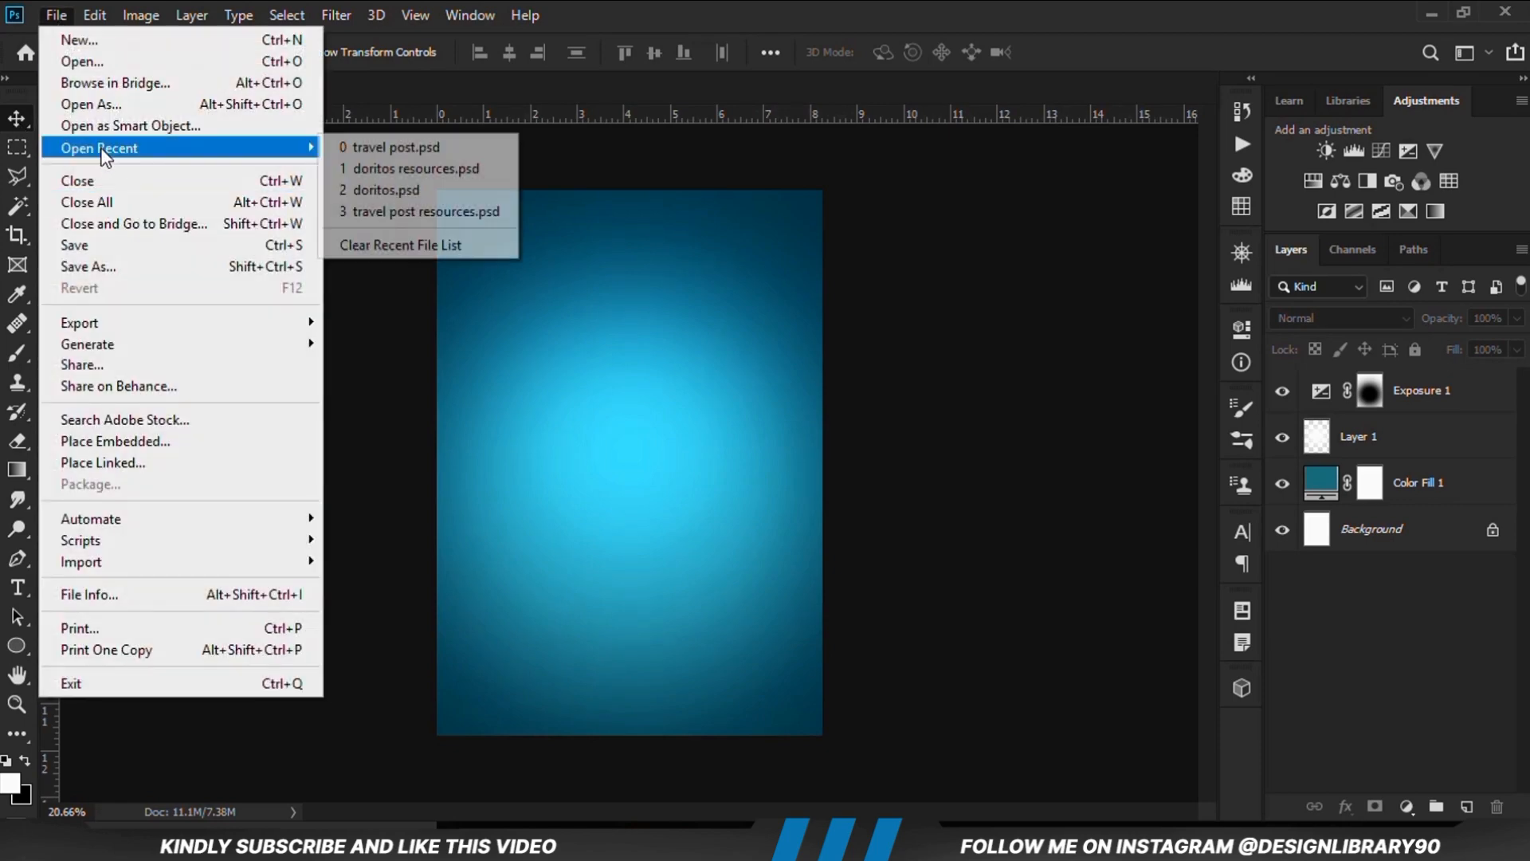
left_click(399, 211)
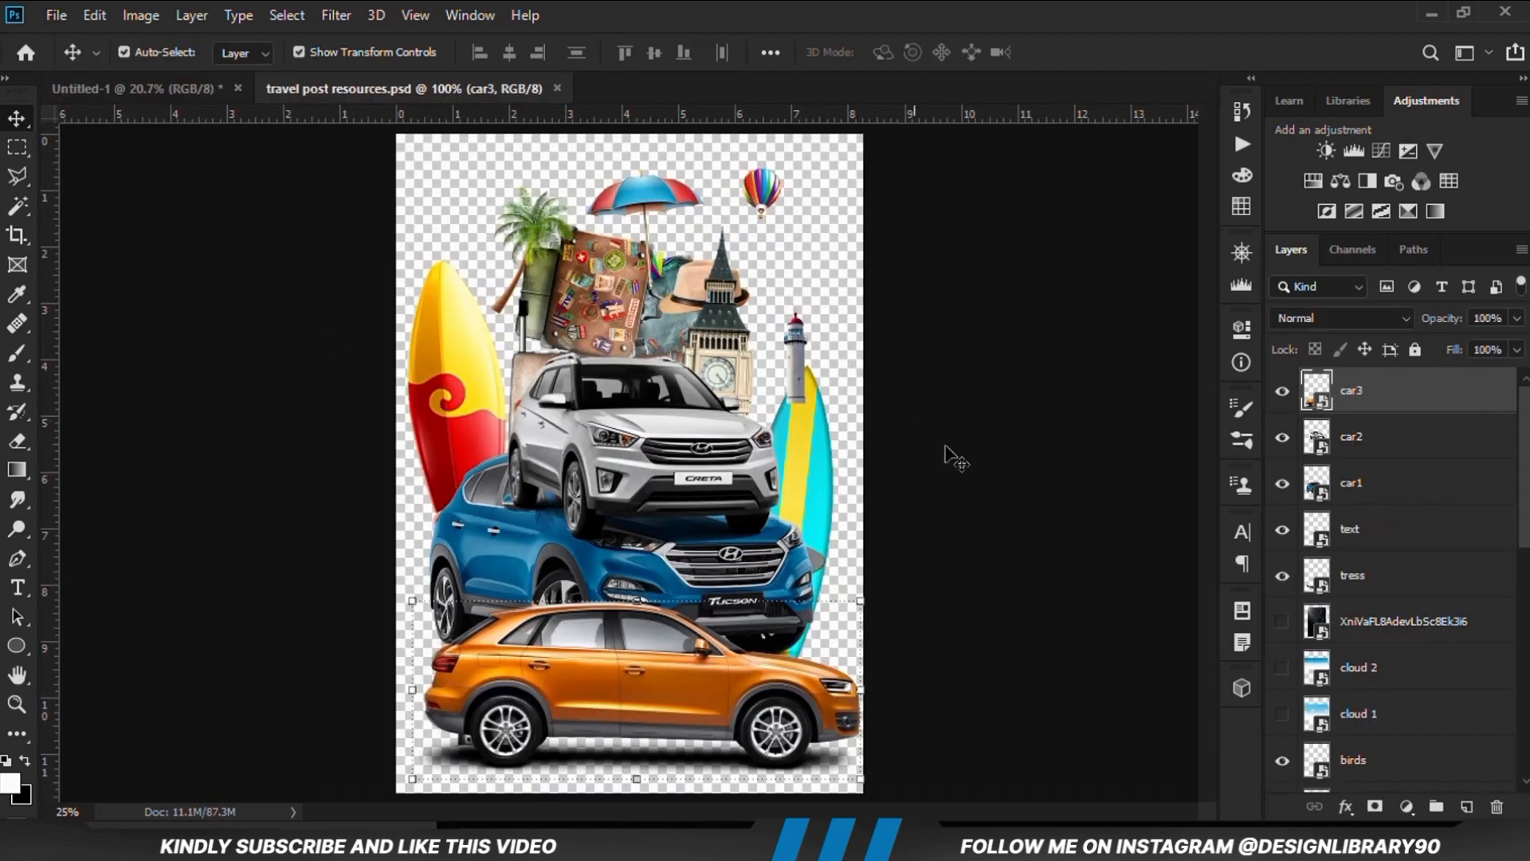
scroll(1344, 628, "down", 1)
left_click(1281, 622)
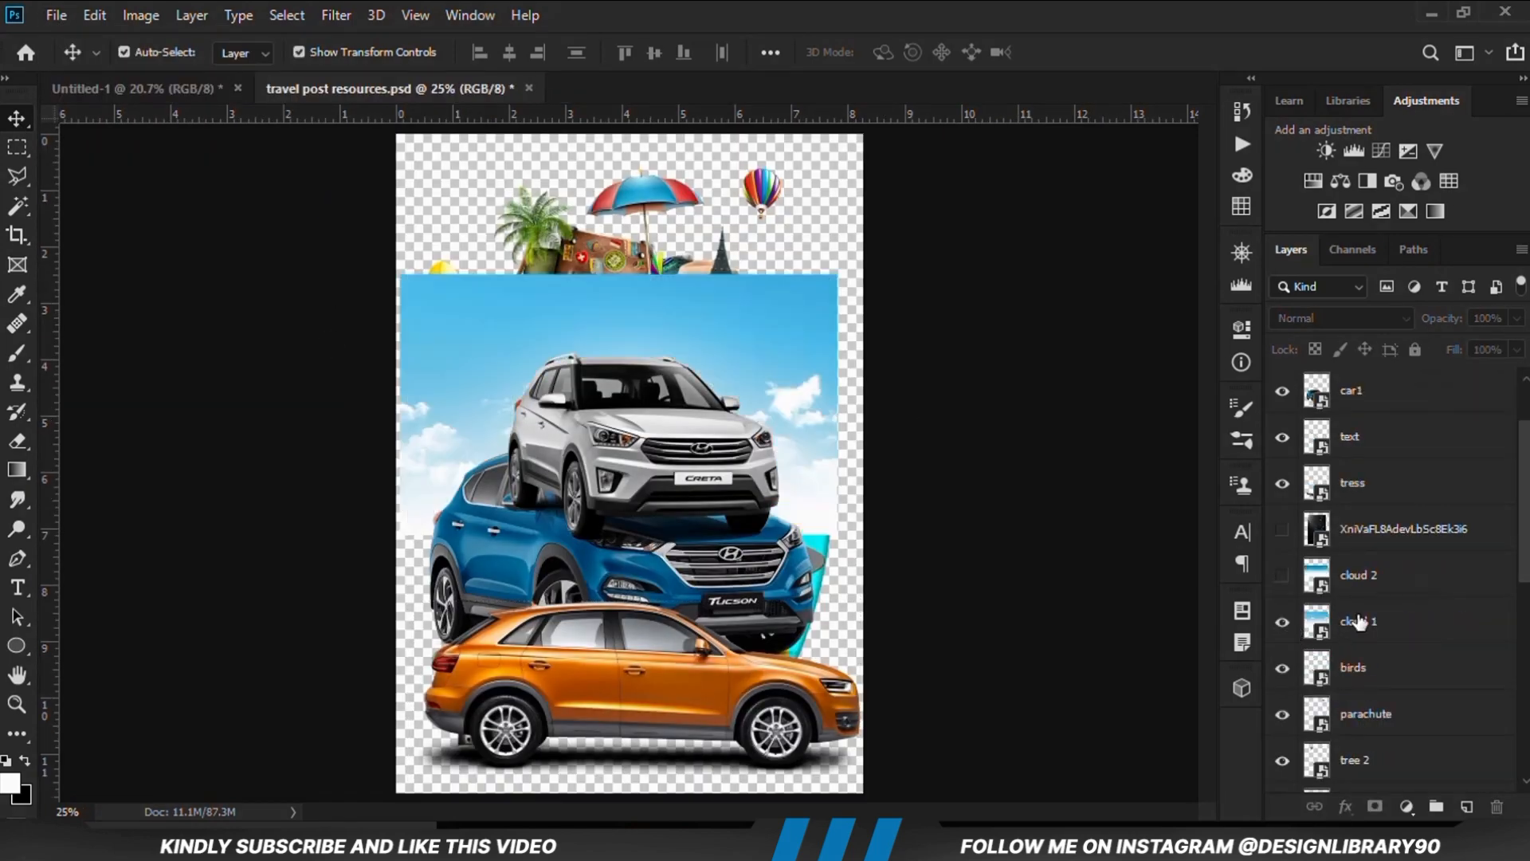
left_click_drag(787, 424, 787, 291)
key("ctrl")
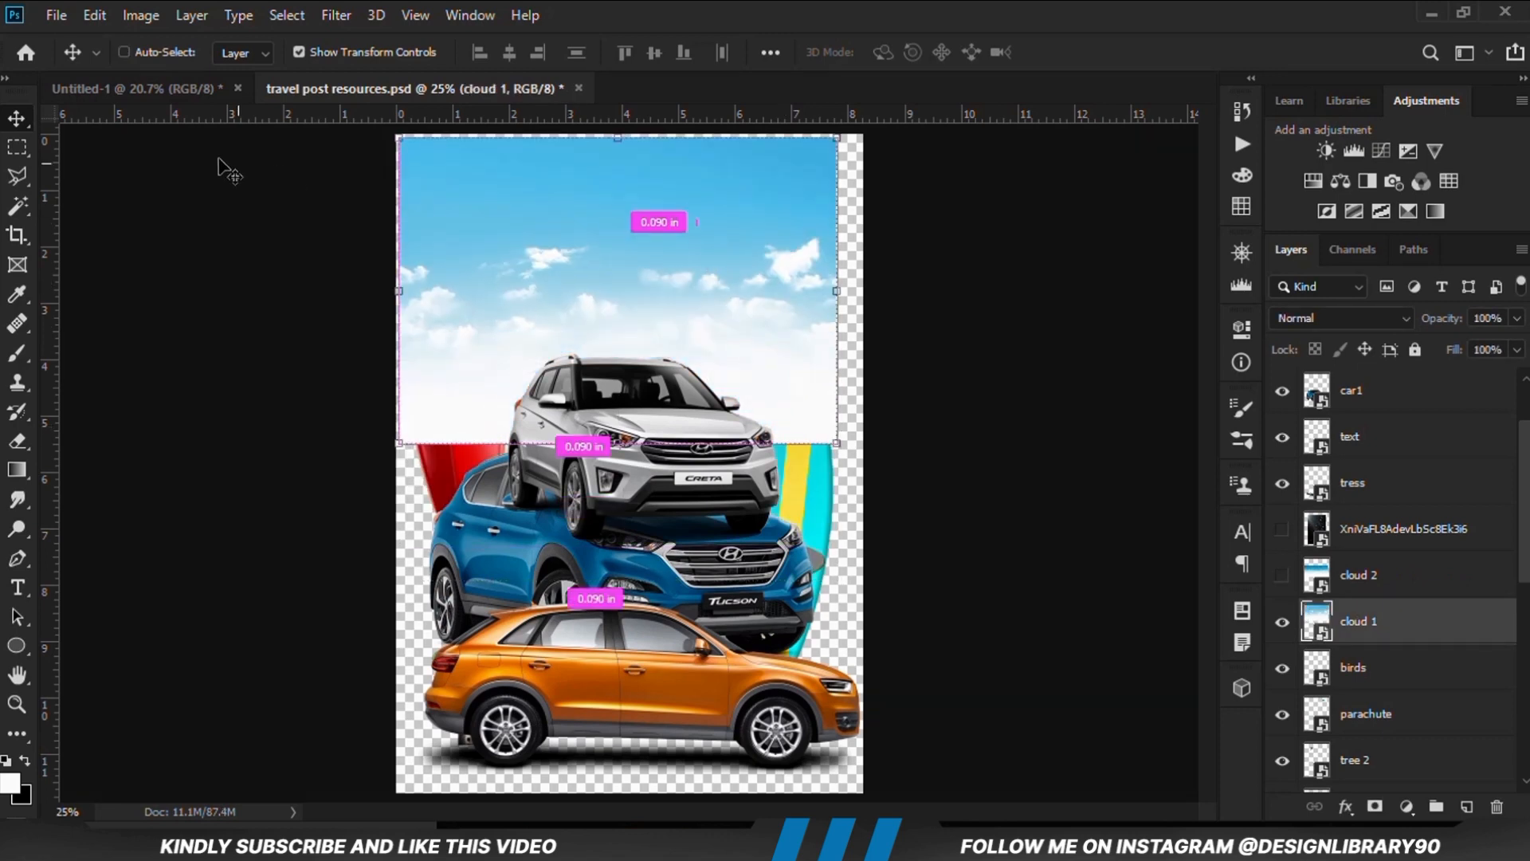
Copy the cloud 1 layer into the Untitled-1 document and position it over the upper middle of the canvas
key("ctrl+c")
left_click(153, 86)
key("ctrl+v")
left_click_drag(624, 452, 614, 418)
Convert cloud 1 to a smart object and enlarge it to cover the full width of the canvas's upper half
right_click(1421, 402)
left_click(882, 294)
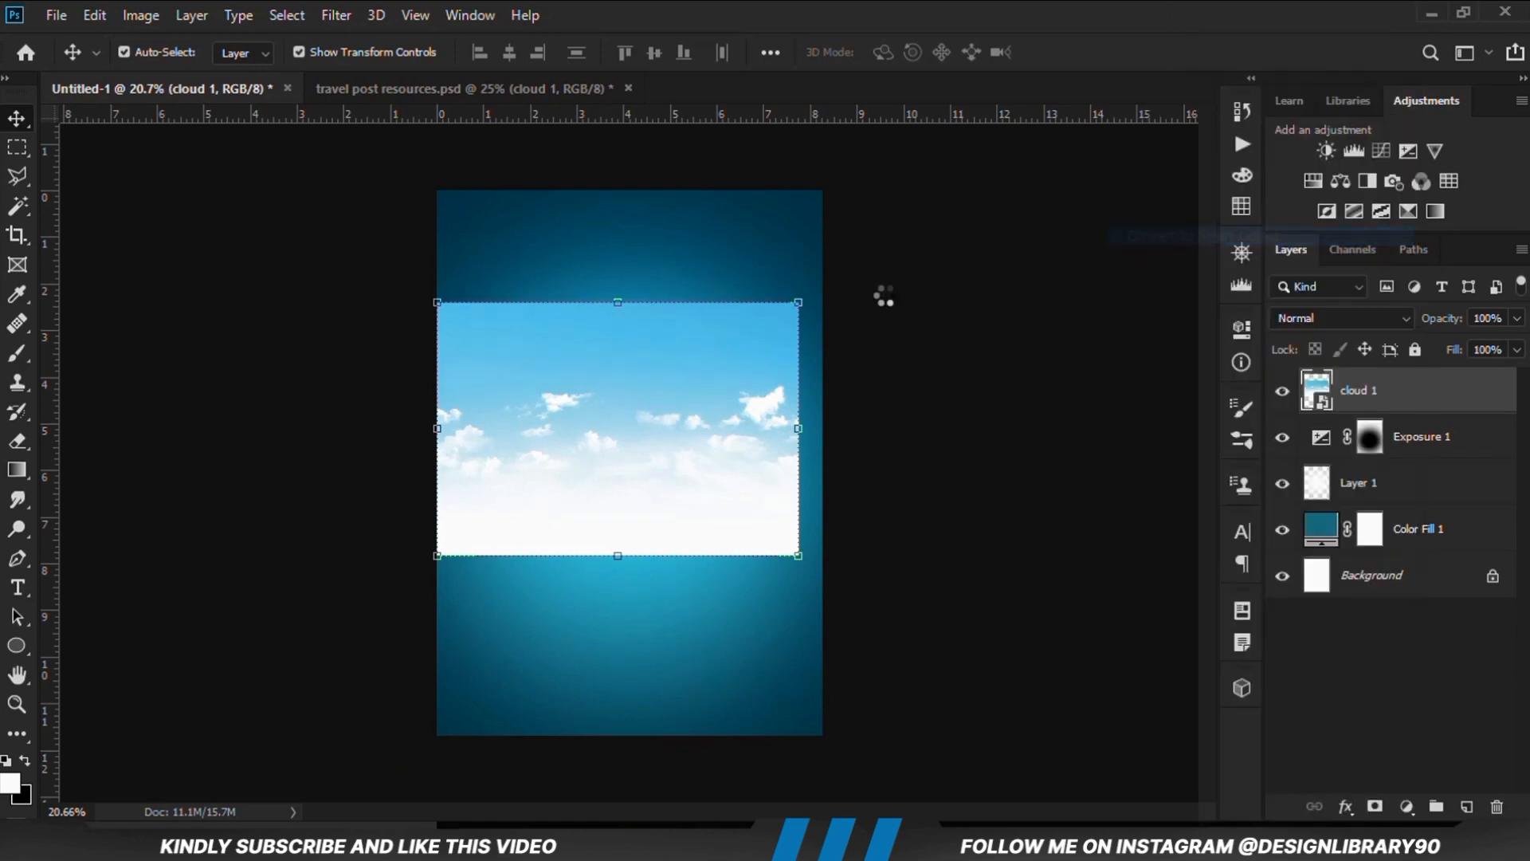
key("ctrl+t")
left_click_drag(608, 301, 609, 241)
left_click_drag(608, 343, 626, 277)
key("Return")
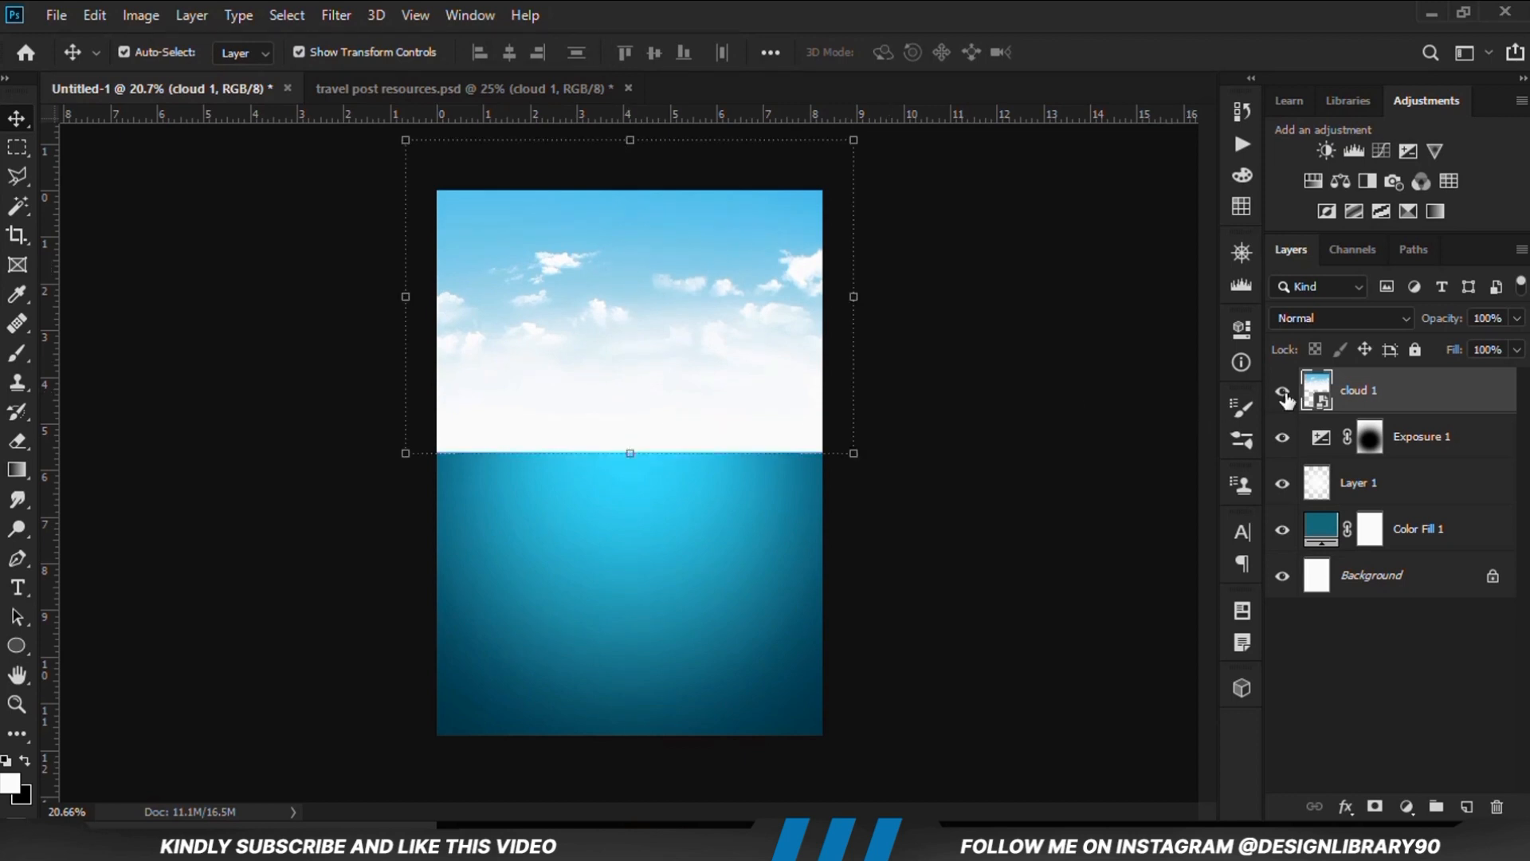
left_click(1282, 390)
left_click(1283, 392)
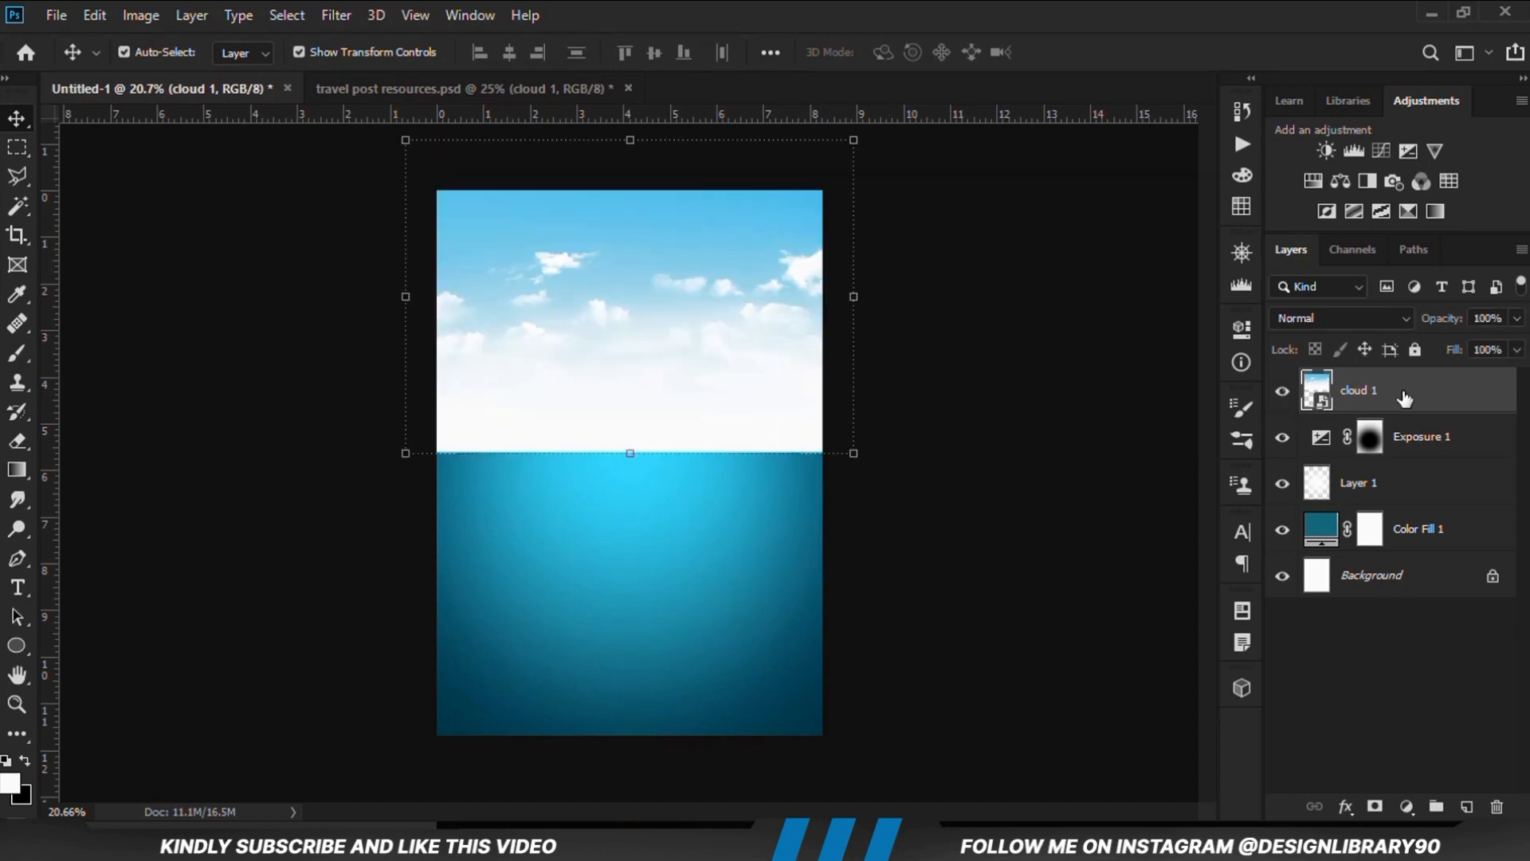
Add a layer mask to cloud 1 and fade its lower part into the background with upward black-to-transparent linear gradients
left_click(1375, 807)
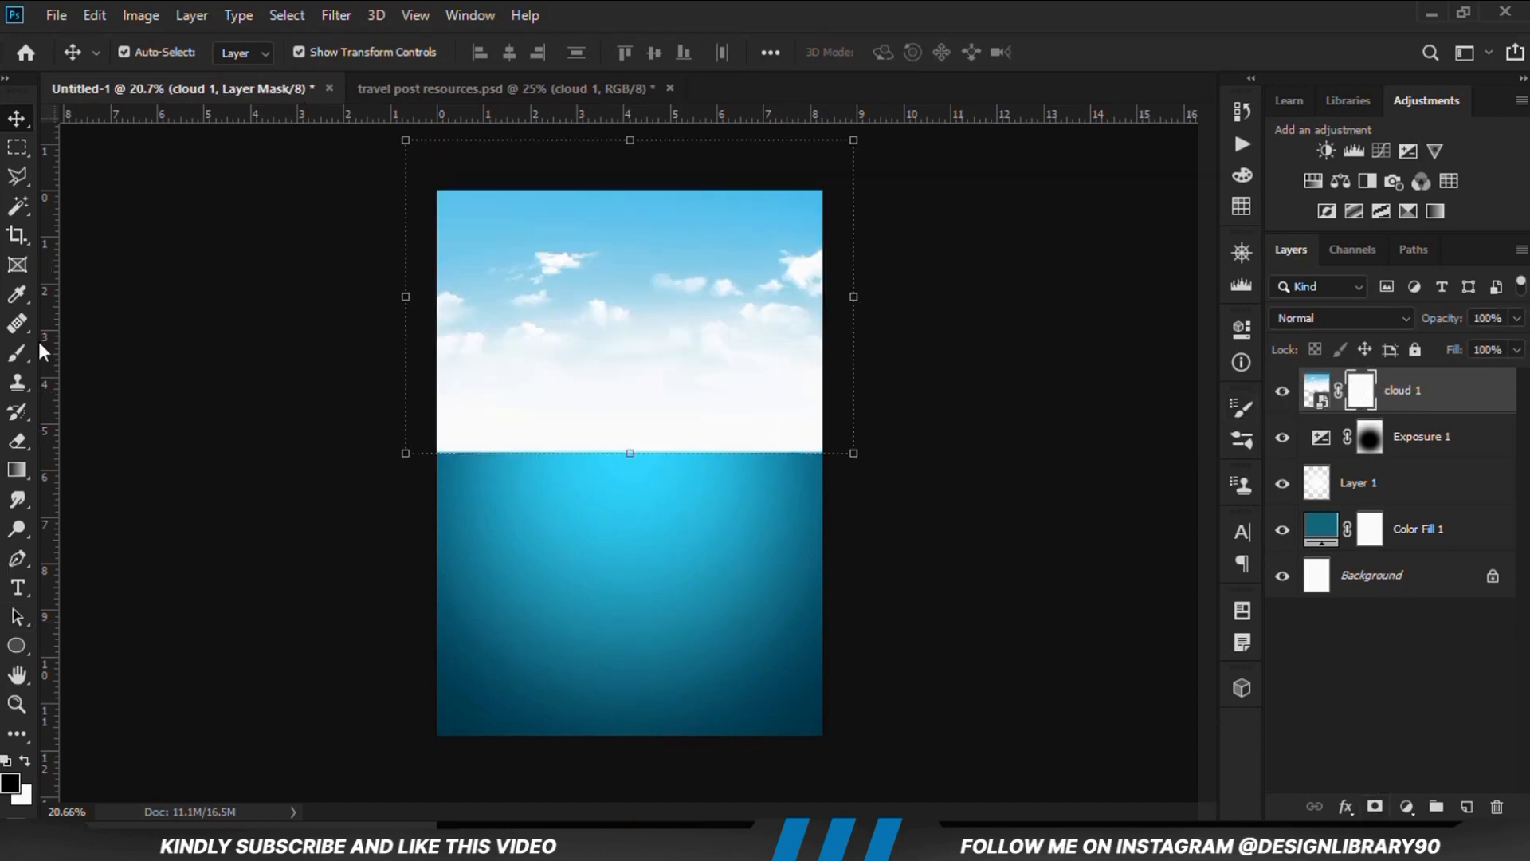
right_click(17, 469)
left_click(160, 470)
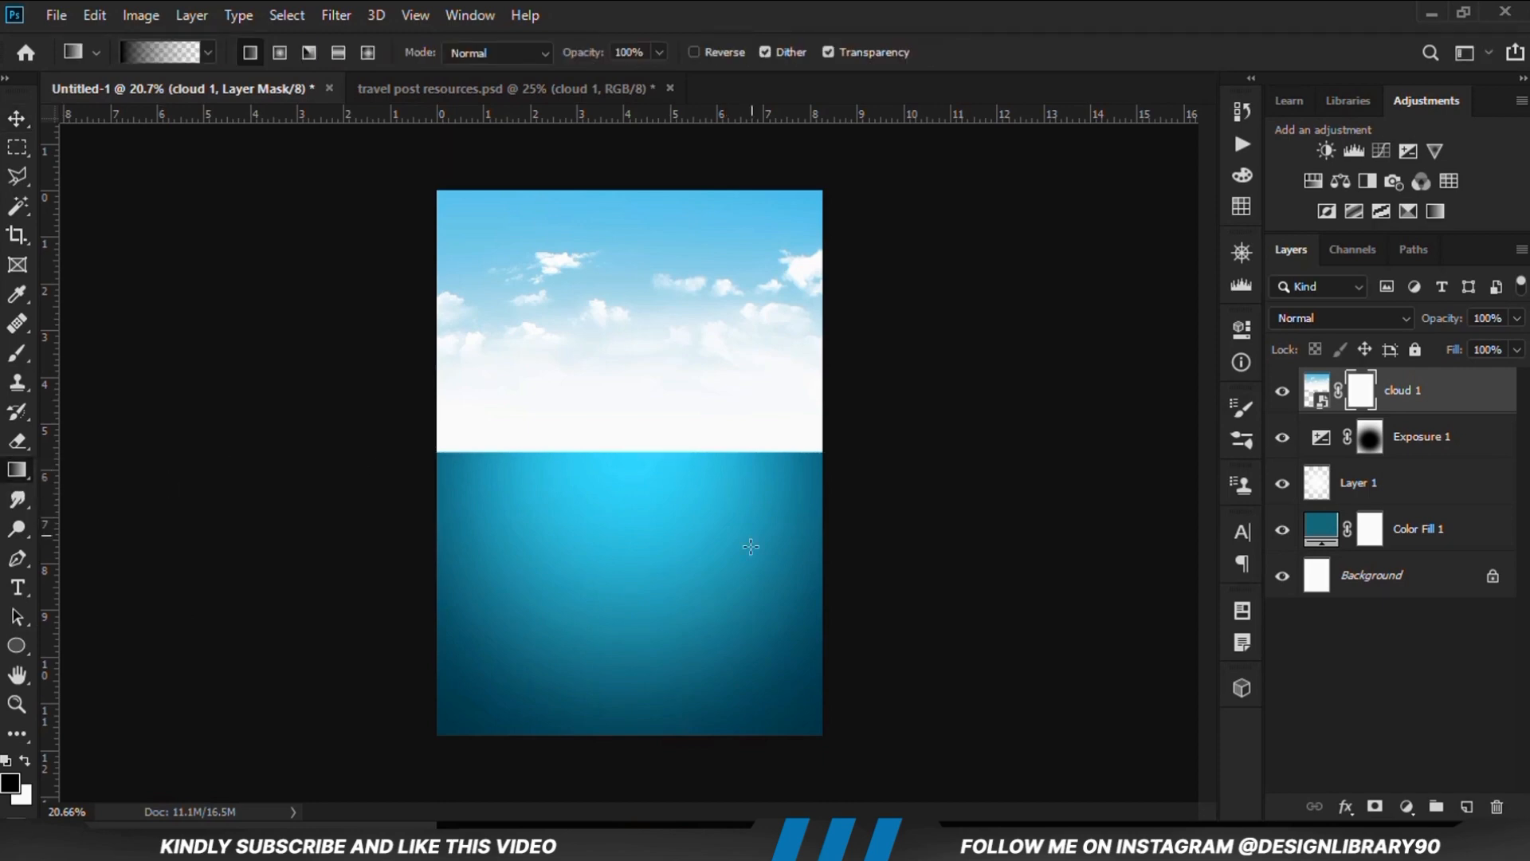
left_click_drag(632, 521, 632, 396)
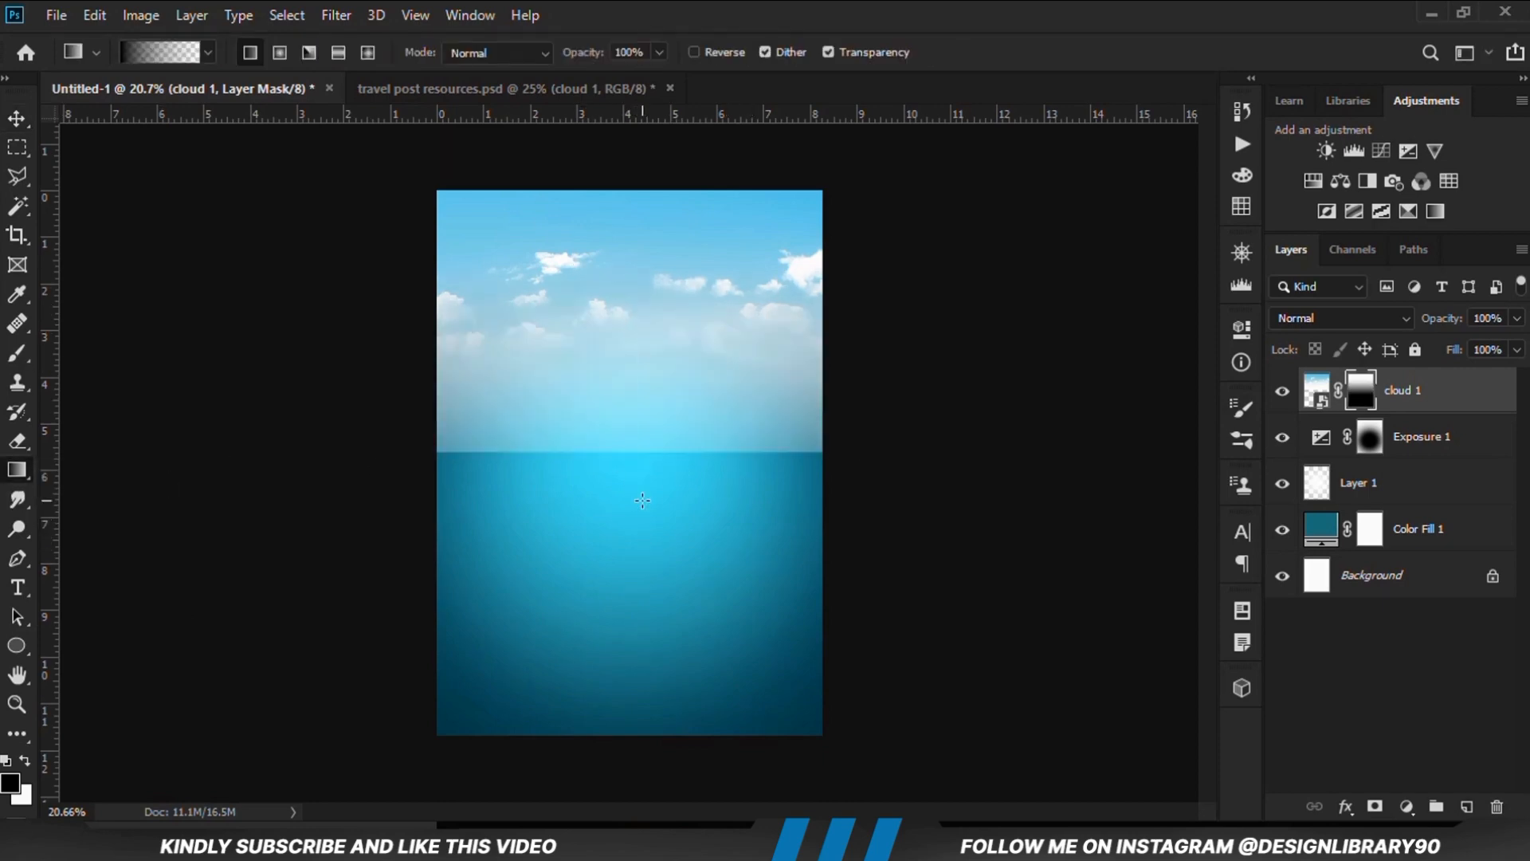
left_click_drag(642, 514, 618, 252)
left_click_drag(625, 486, 608, 229)
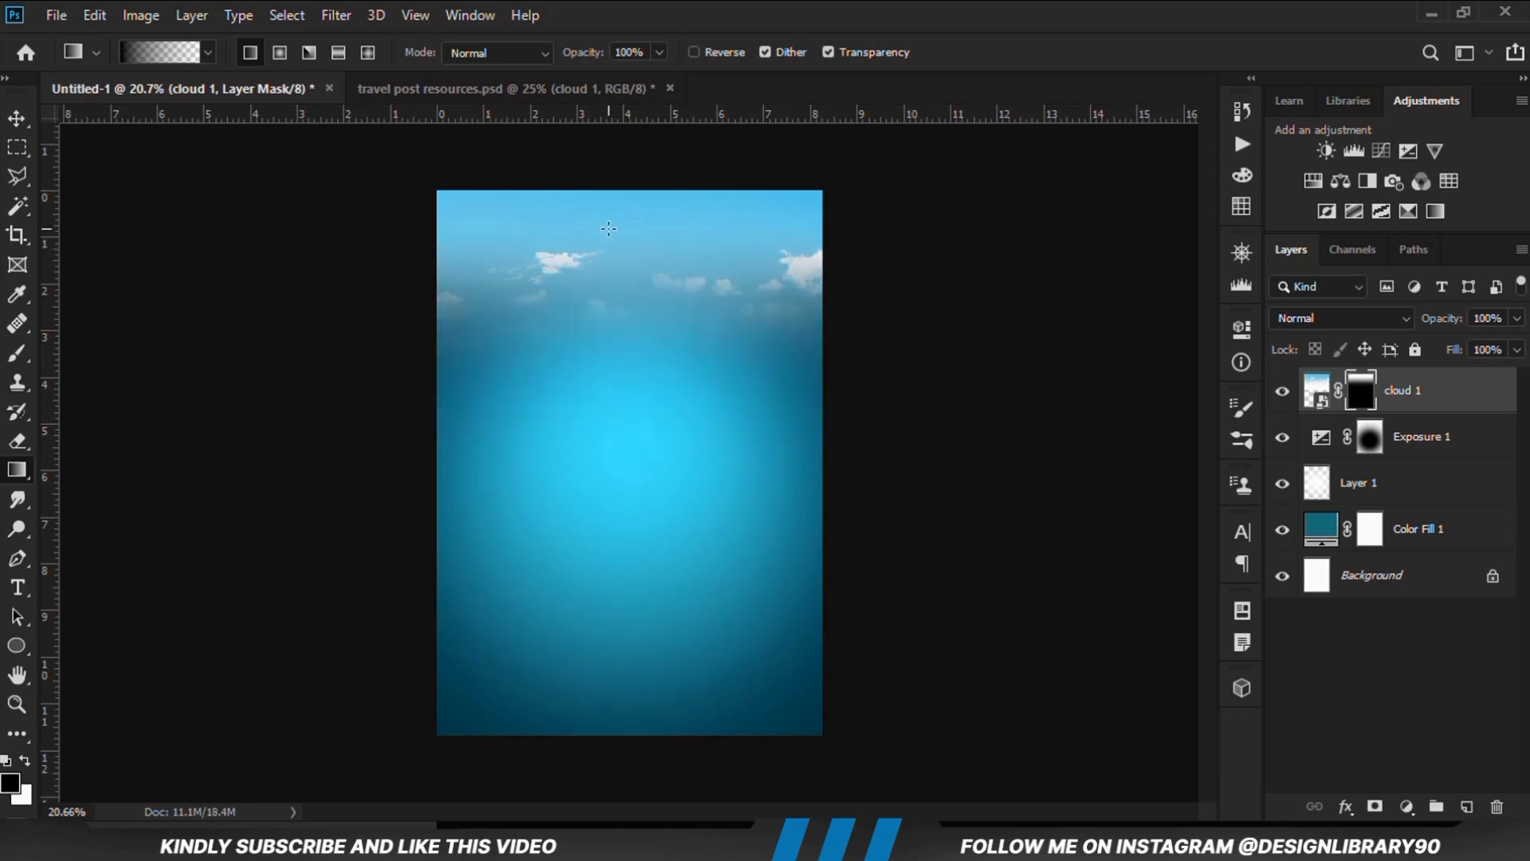
Move the masked cloud 1 layer slightly down with the Move tool and deselect it
left_click(16, 118)
left_click(569, 260)
left_click_drag(666, 260, 668, 273)
left_click(939, 341)
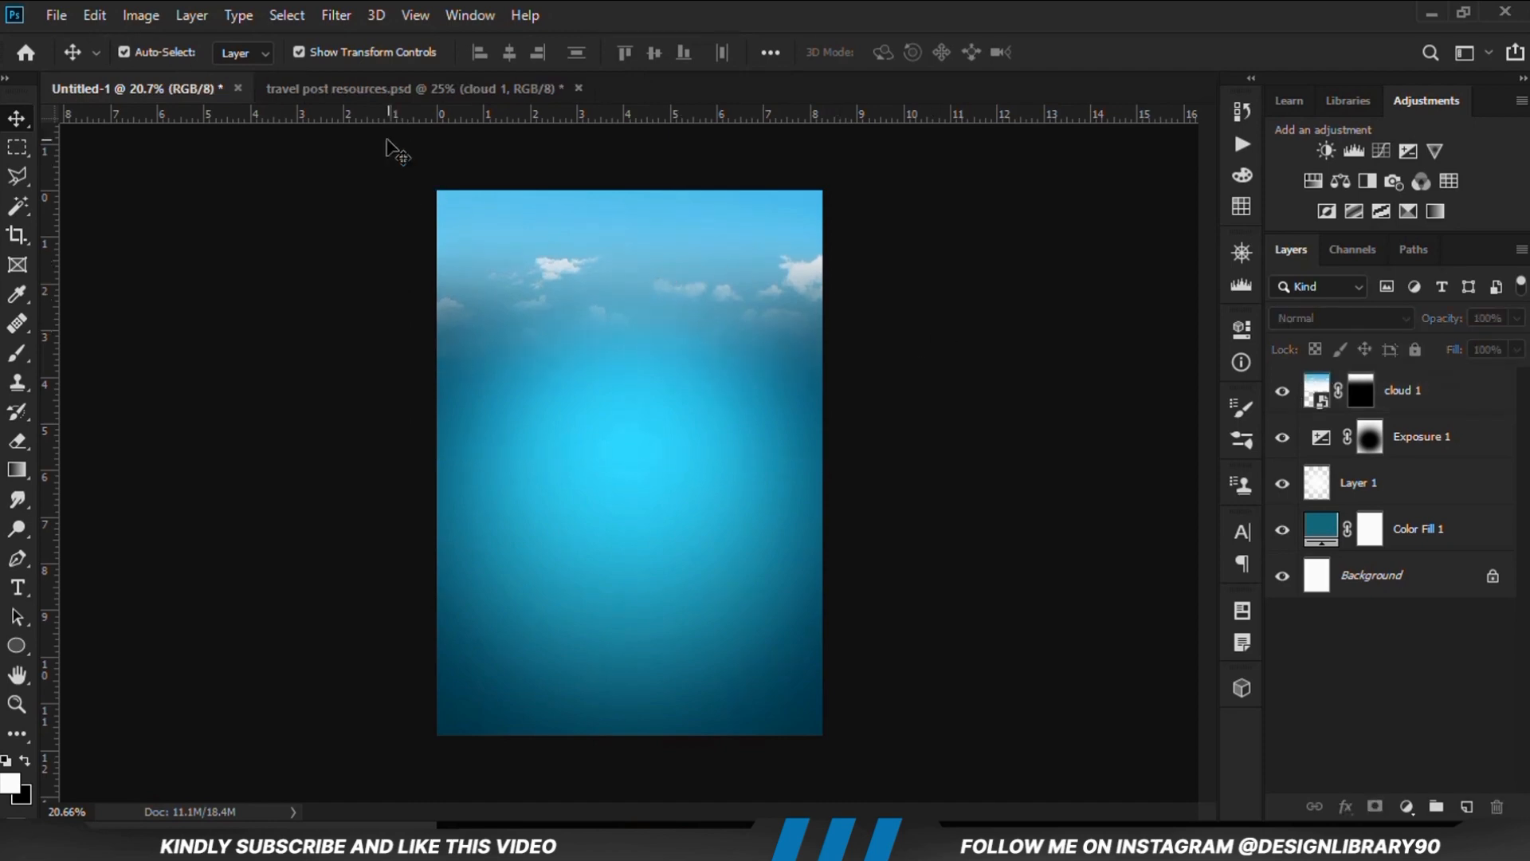
In travel post resources.psd, display cloud 2 instead of cloud 1, moving the silver car down and cloud 2 up
left_click(379, 88)
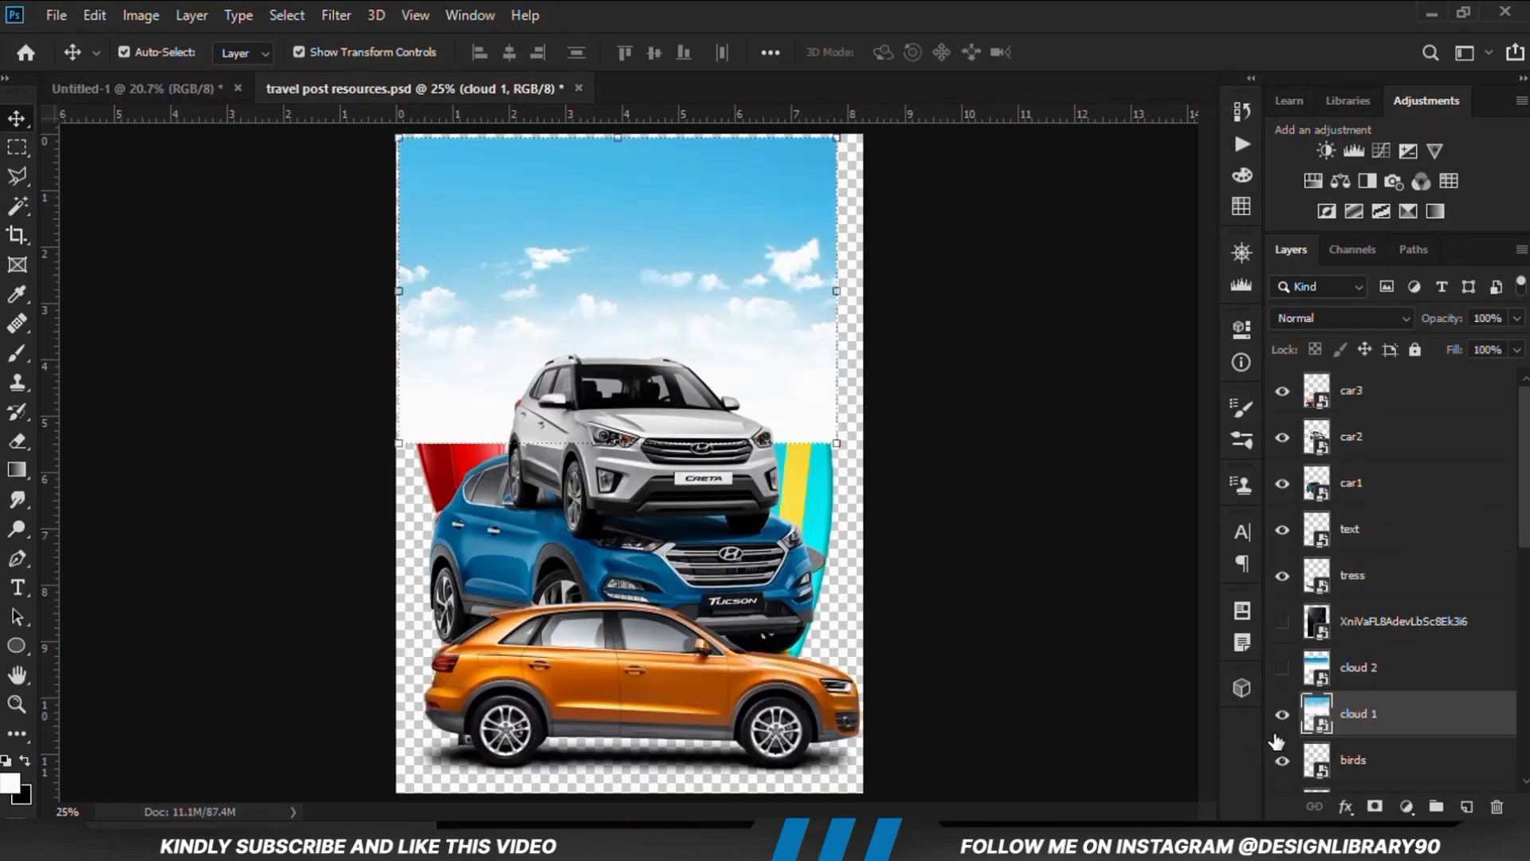
left_click(1282, 714)
left_click(1282, 667)
left_click_drag(686, 463, 684, 641)
left_click_drag(727, 385, 735, 345)
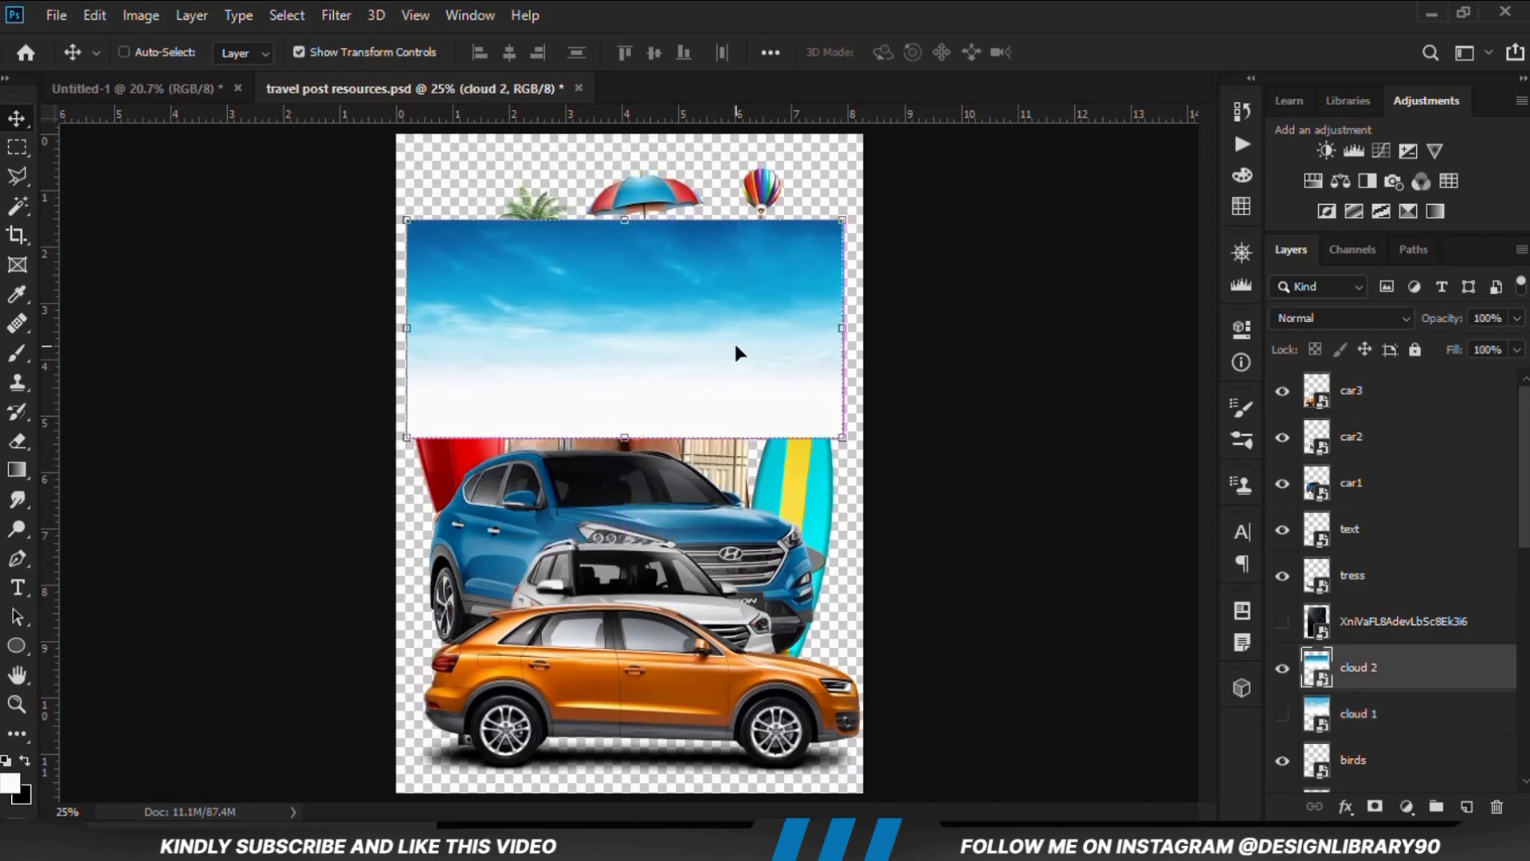
Copy the cloud 2 layer into the Untitled-1 document above cloud 1
key("ctrl+c")
left_click(159, 89)
key("ctrl+v")
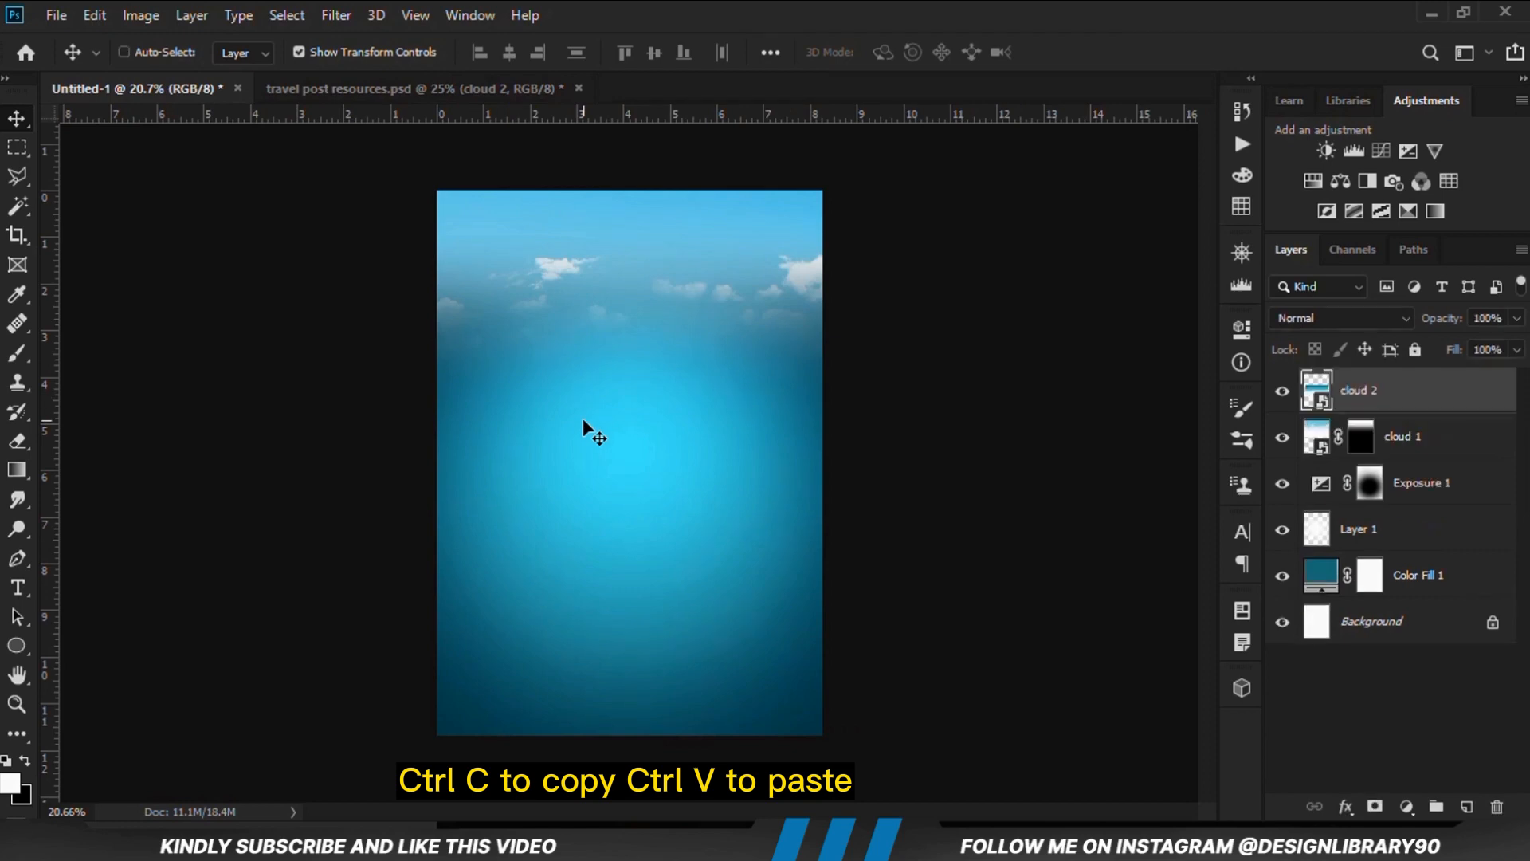
Convert the cloud 2 layer to a smart object, scale it to 121.88%, and position it across the top of the poster
right_click(1389, 391)
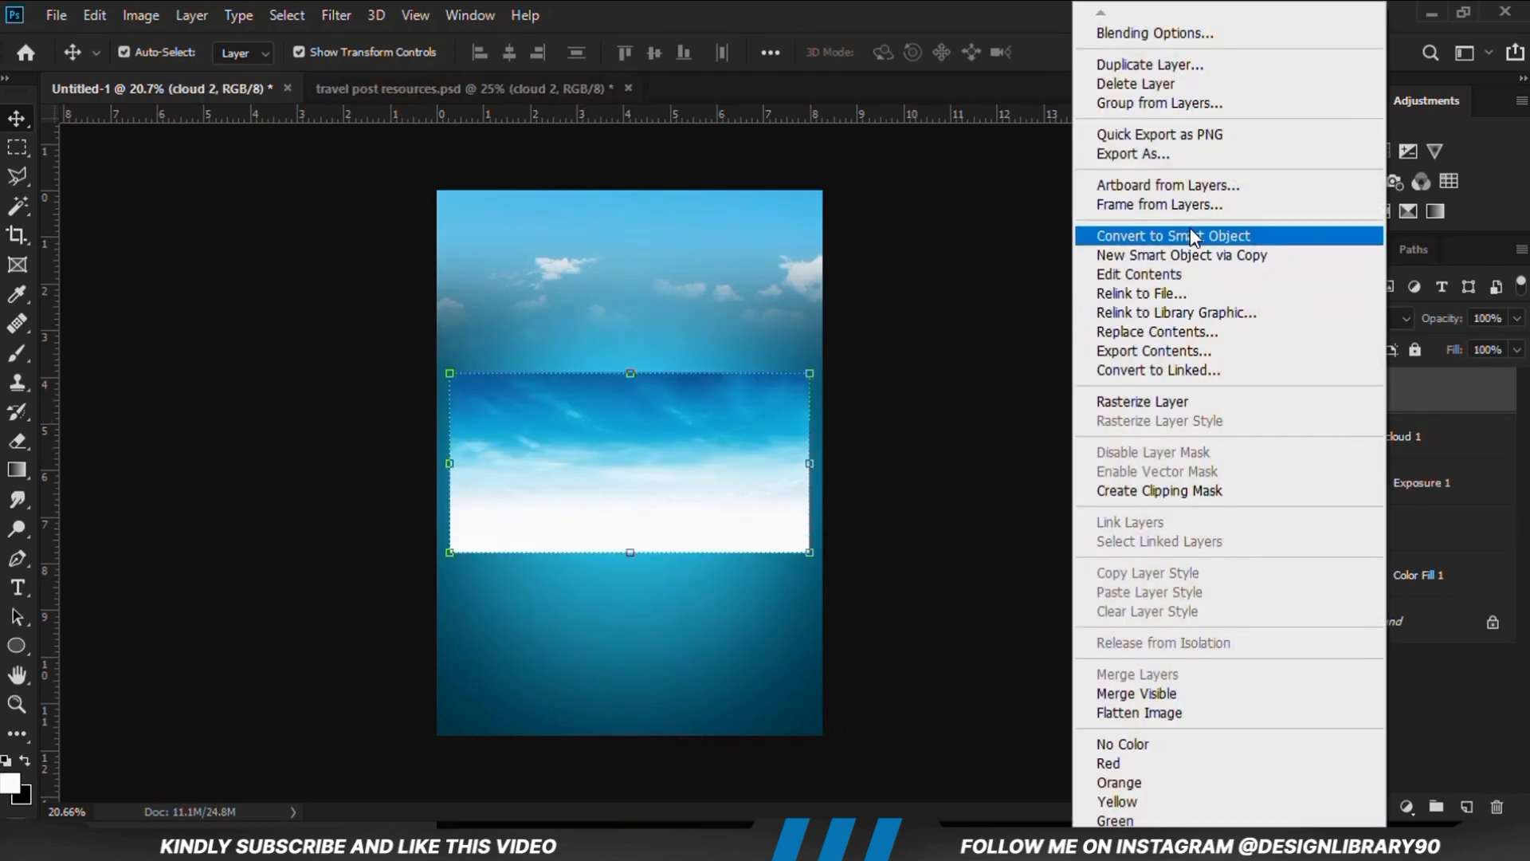
left_click(1184, 234)
key("ctrl+t")
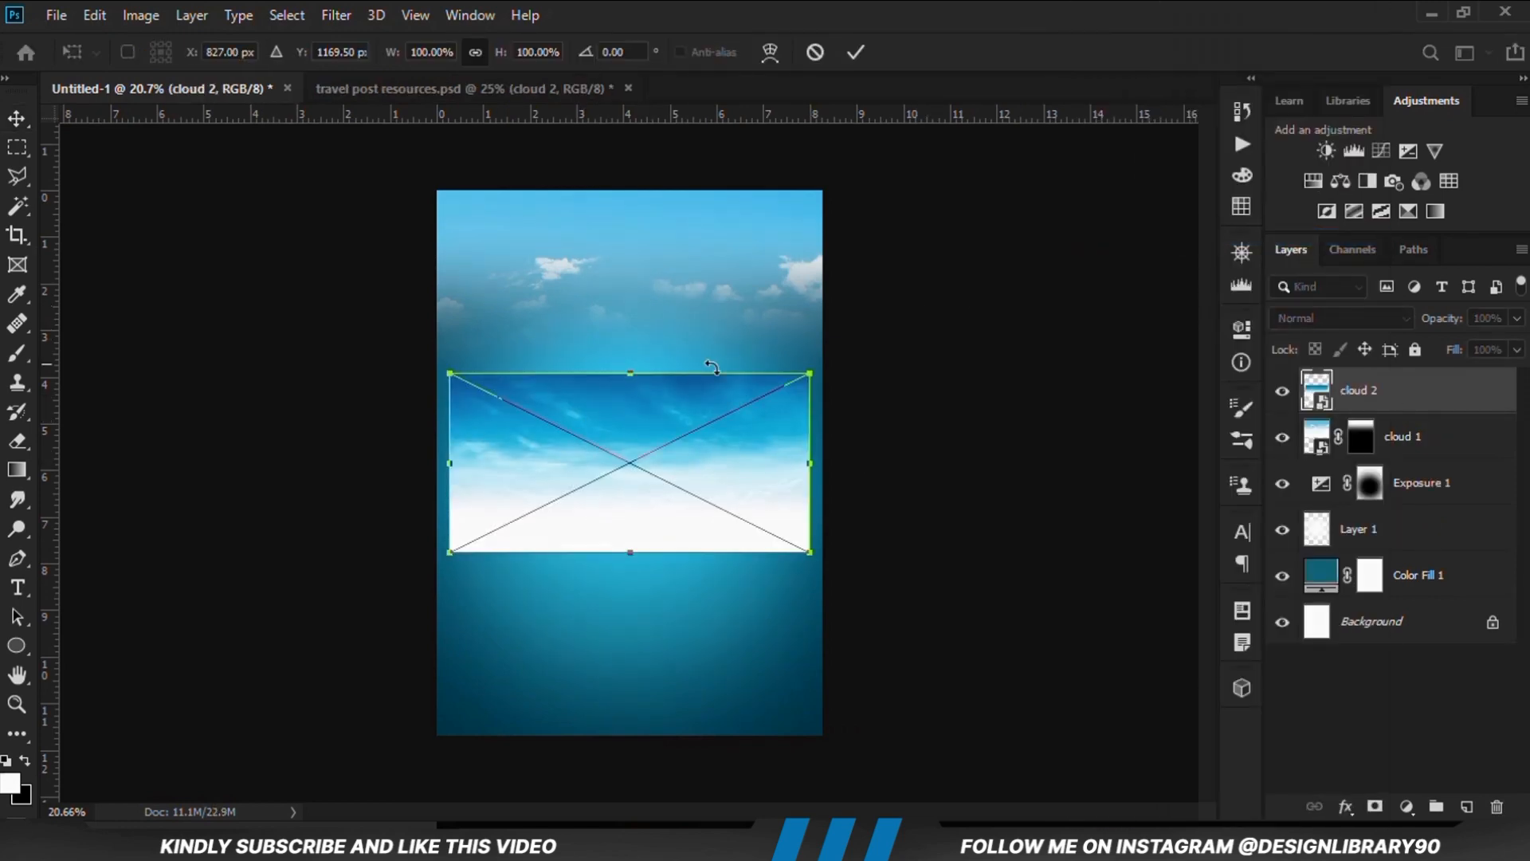
left_click_drag(630, 369, 667, 281)
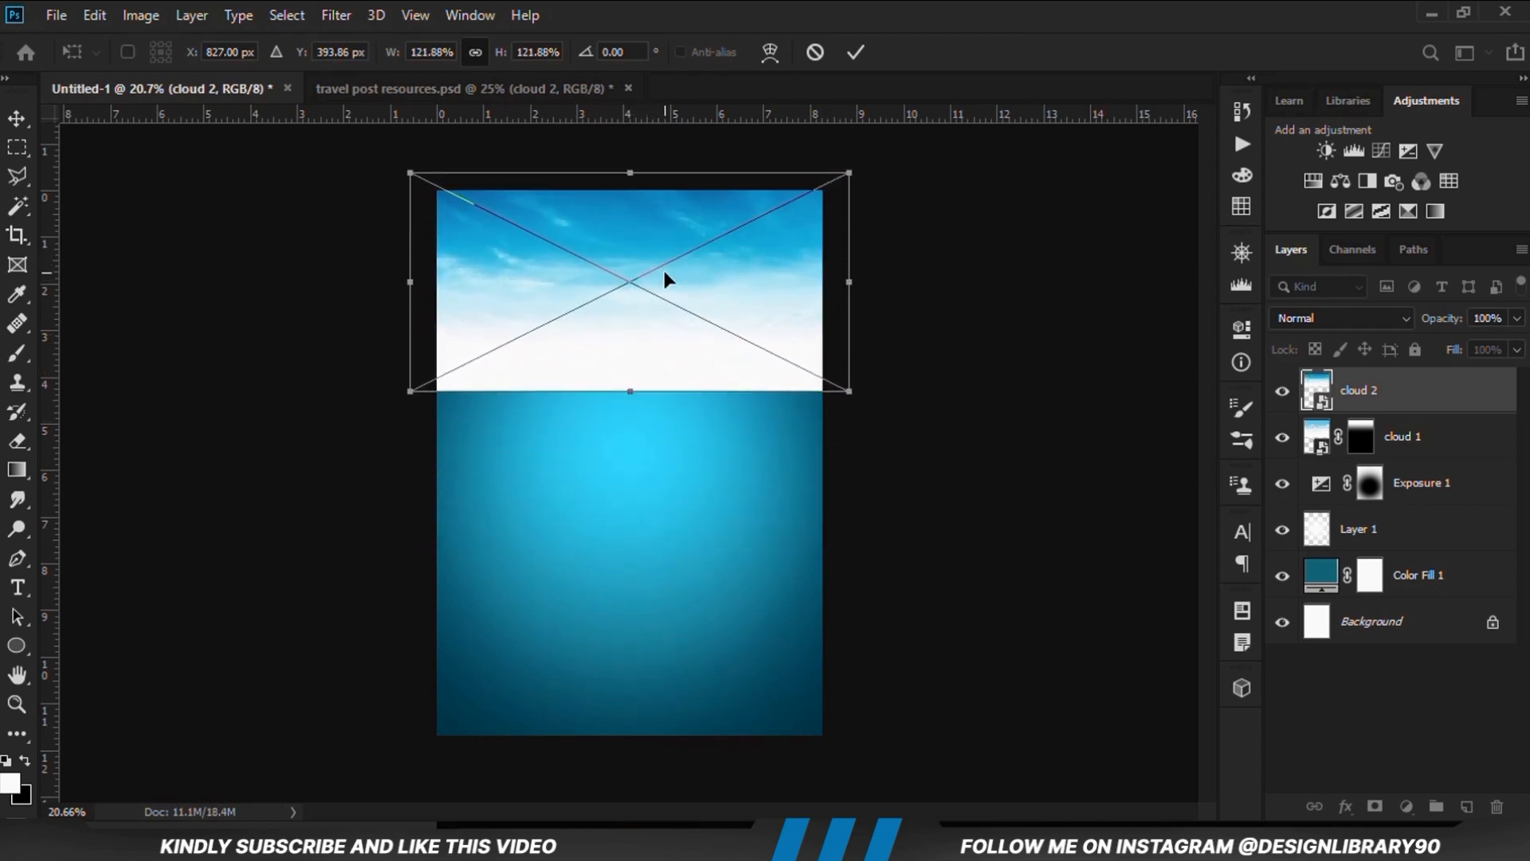
key("Return")
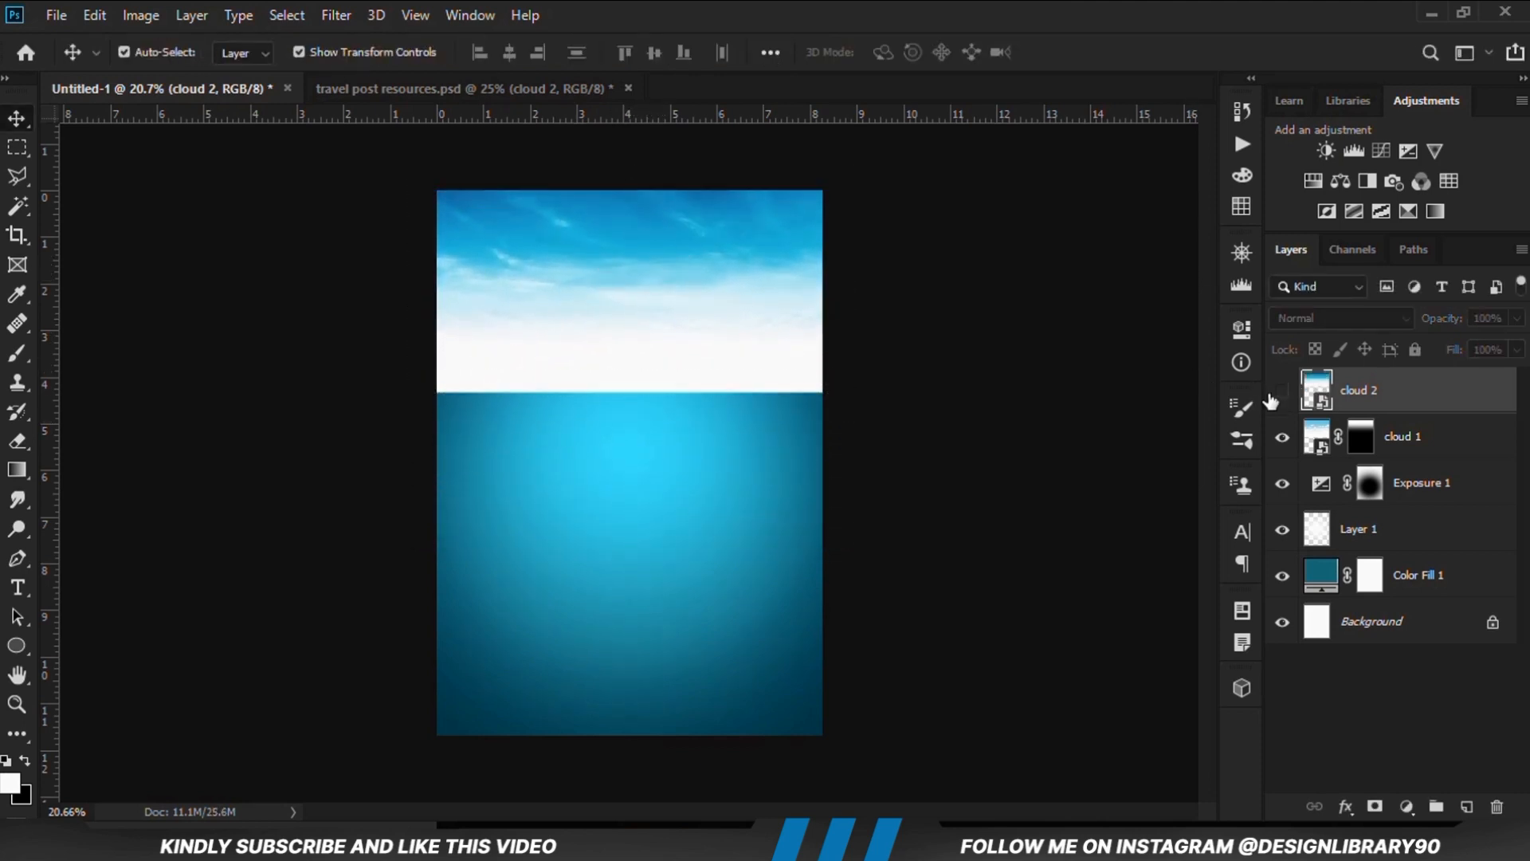
Add a layer mask to cloud 2, fade its lower part with upward black-to-transparent linear gradients, and deselect it with the Move tool
left_click(1374, 807)
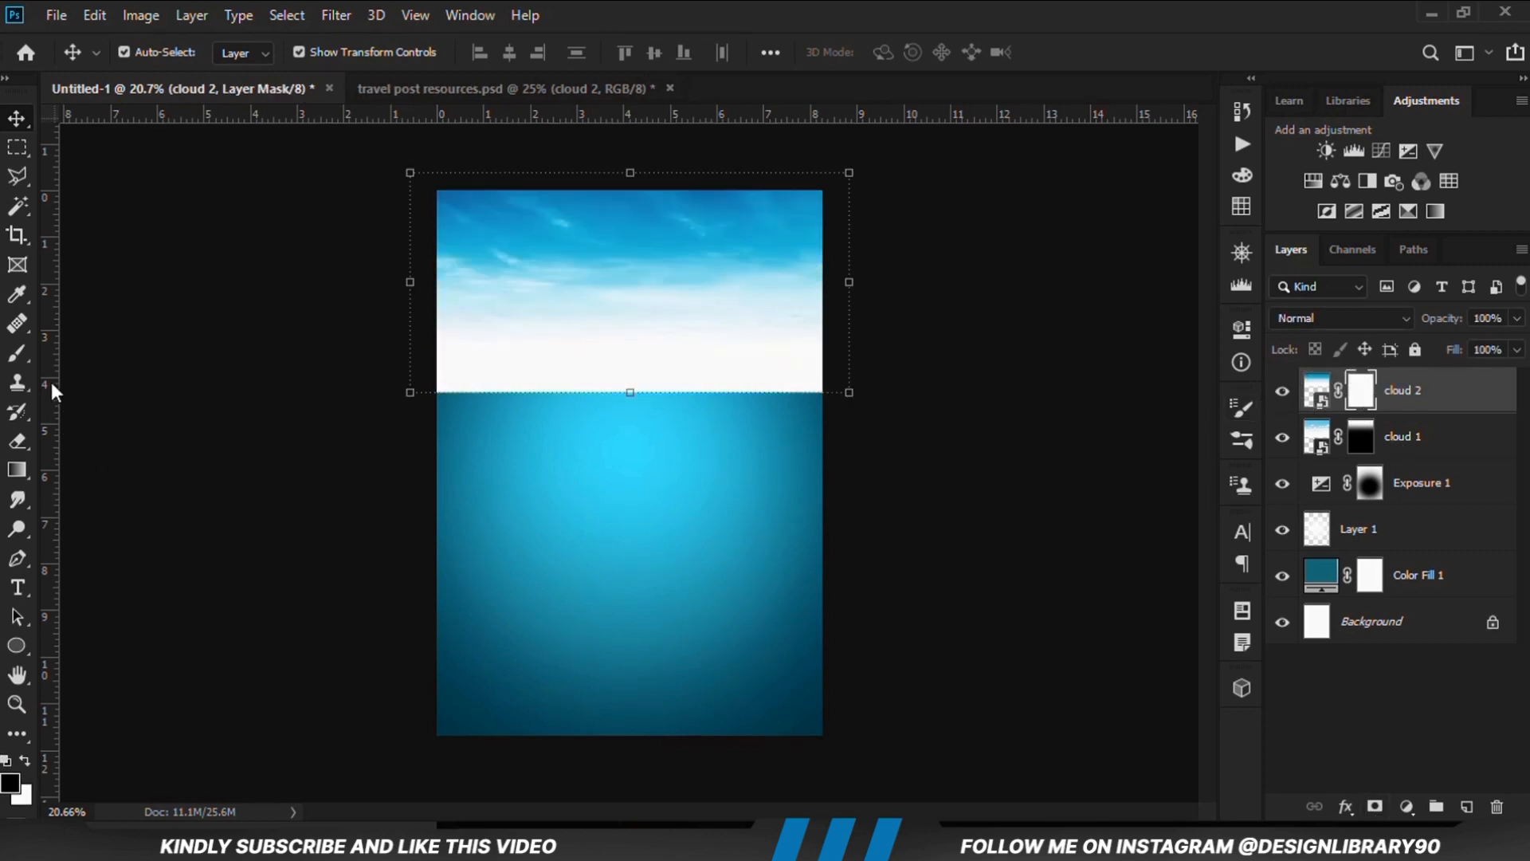
right_click(19, 475)
left_click(167, 475)
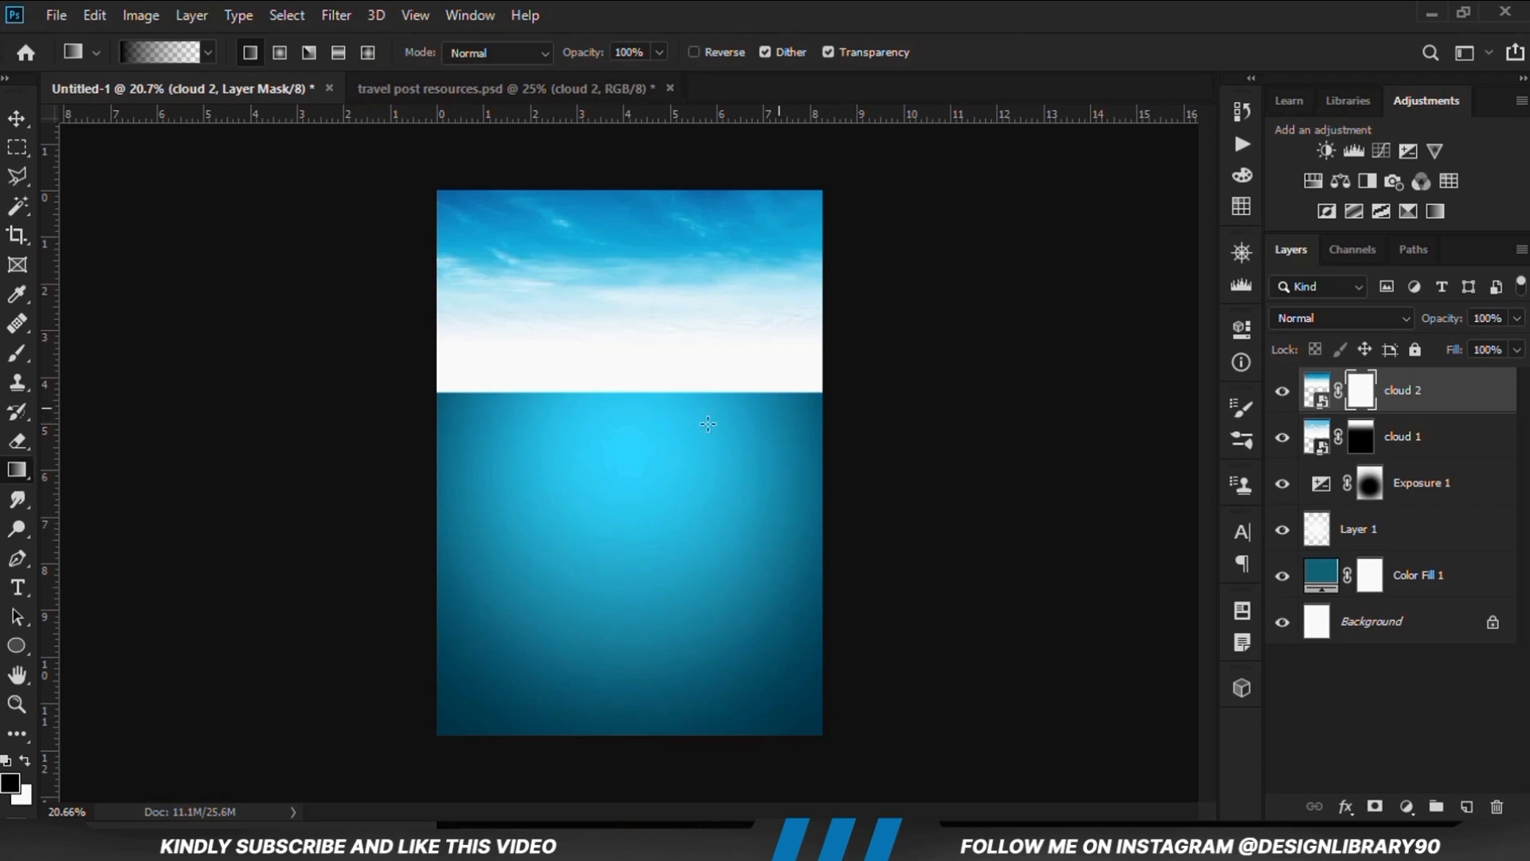
left_click_drag(638, 440, 621, 259)
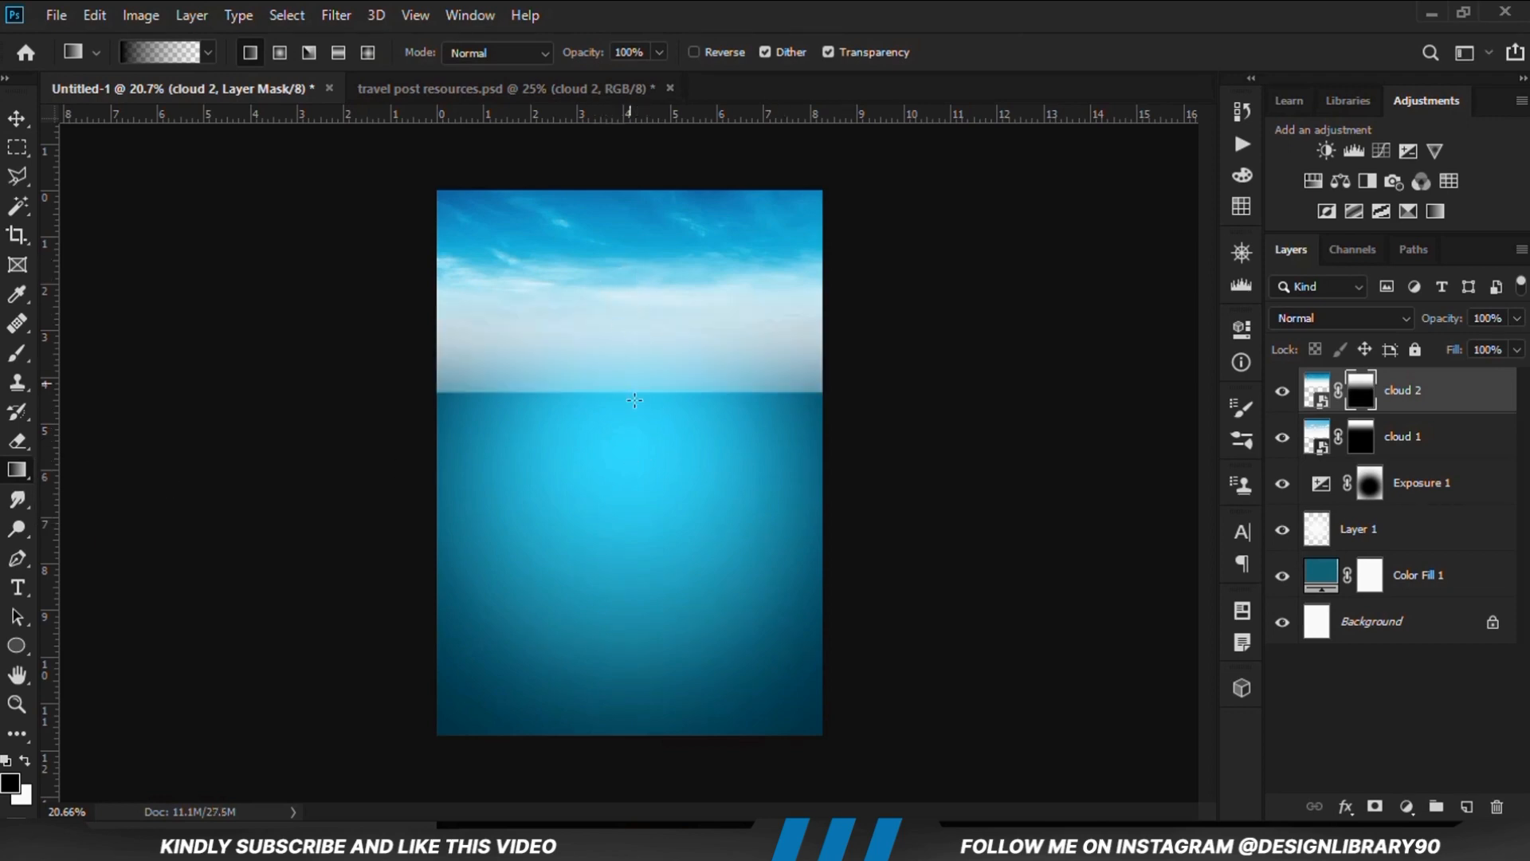
left_click_drag(652, 481, 611, 252)
left_click_drag(599, 199, 599, 198)
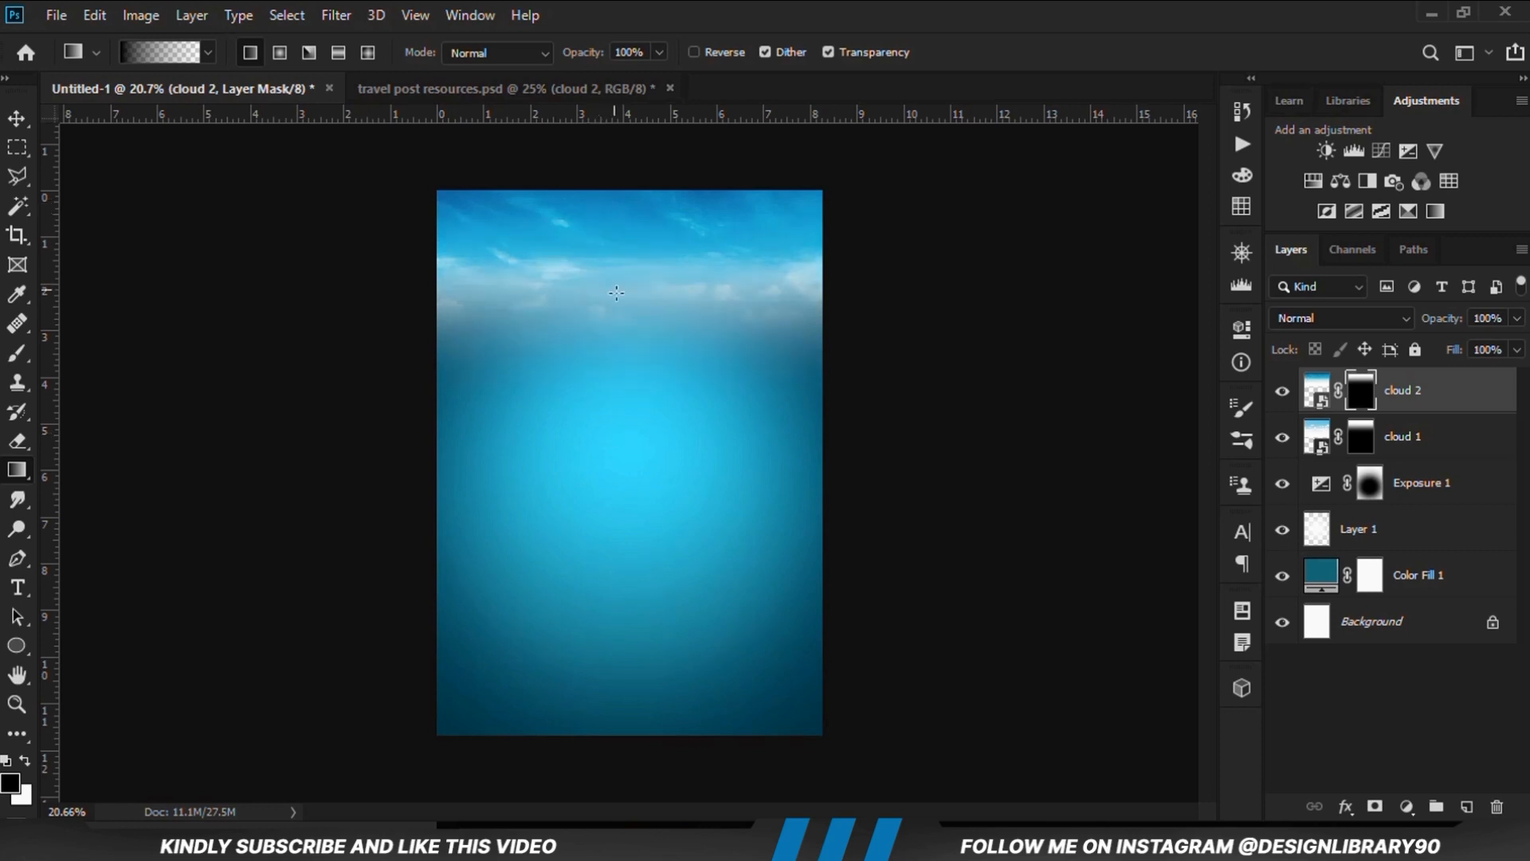
left_click_drag(626, 389, 630, 196)
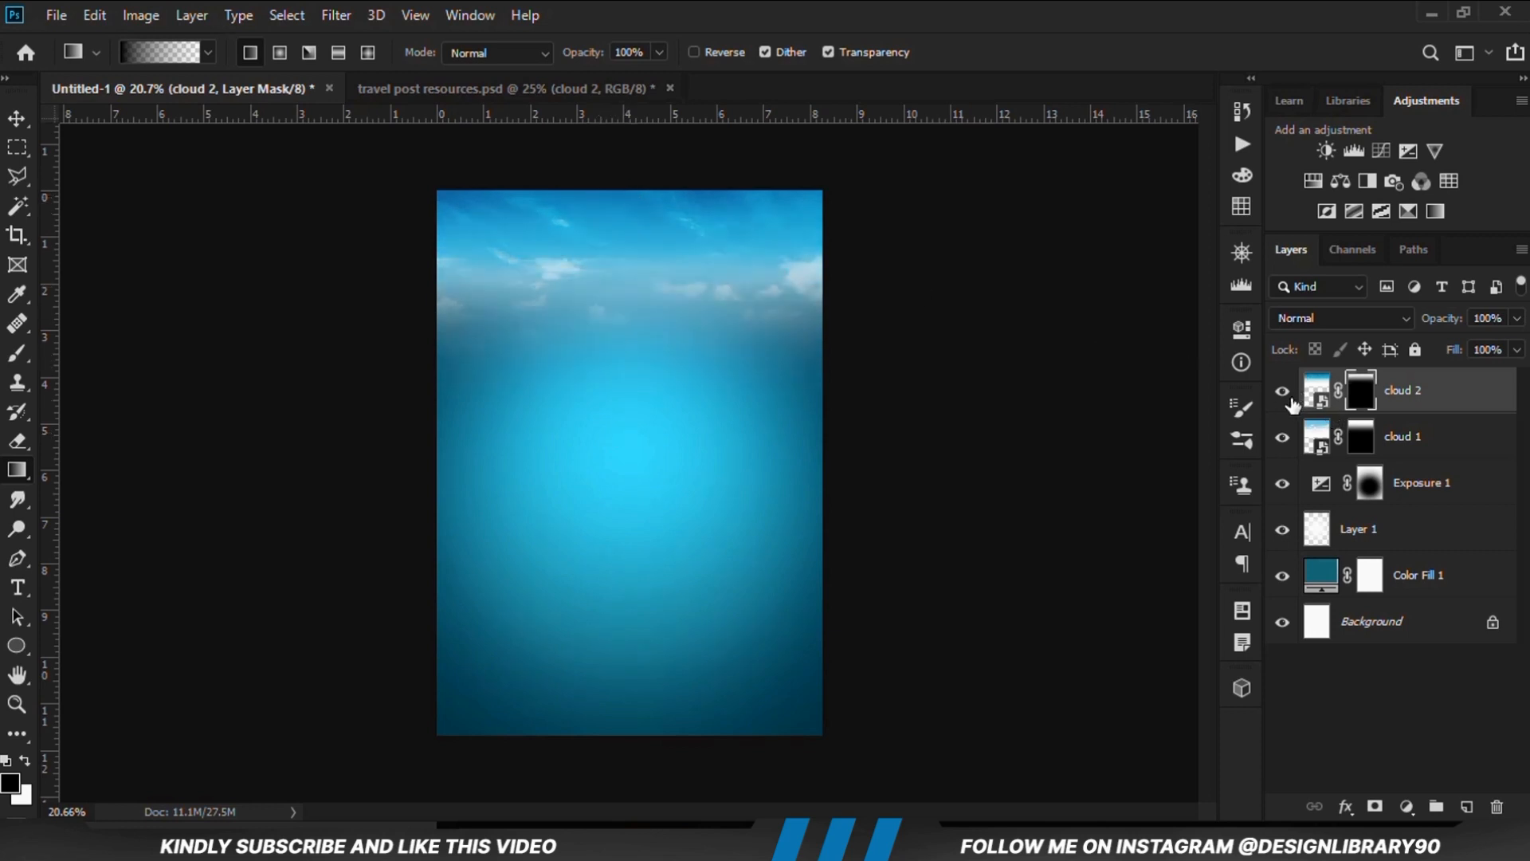
left_click(1288, 398)
left_click(1289, 398)
left_click(16, 120)
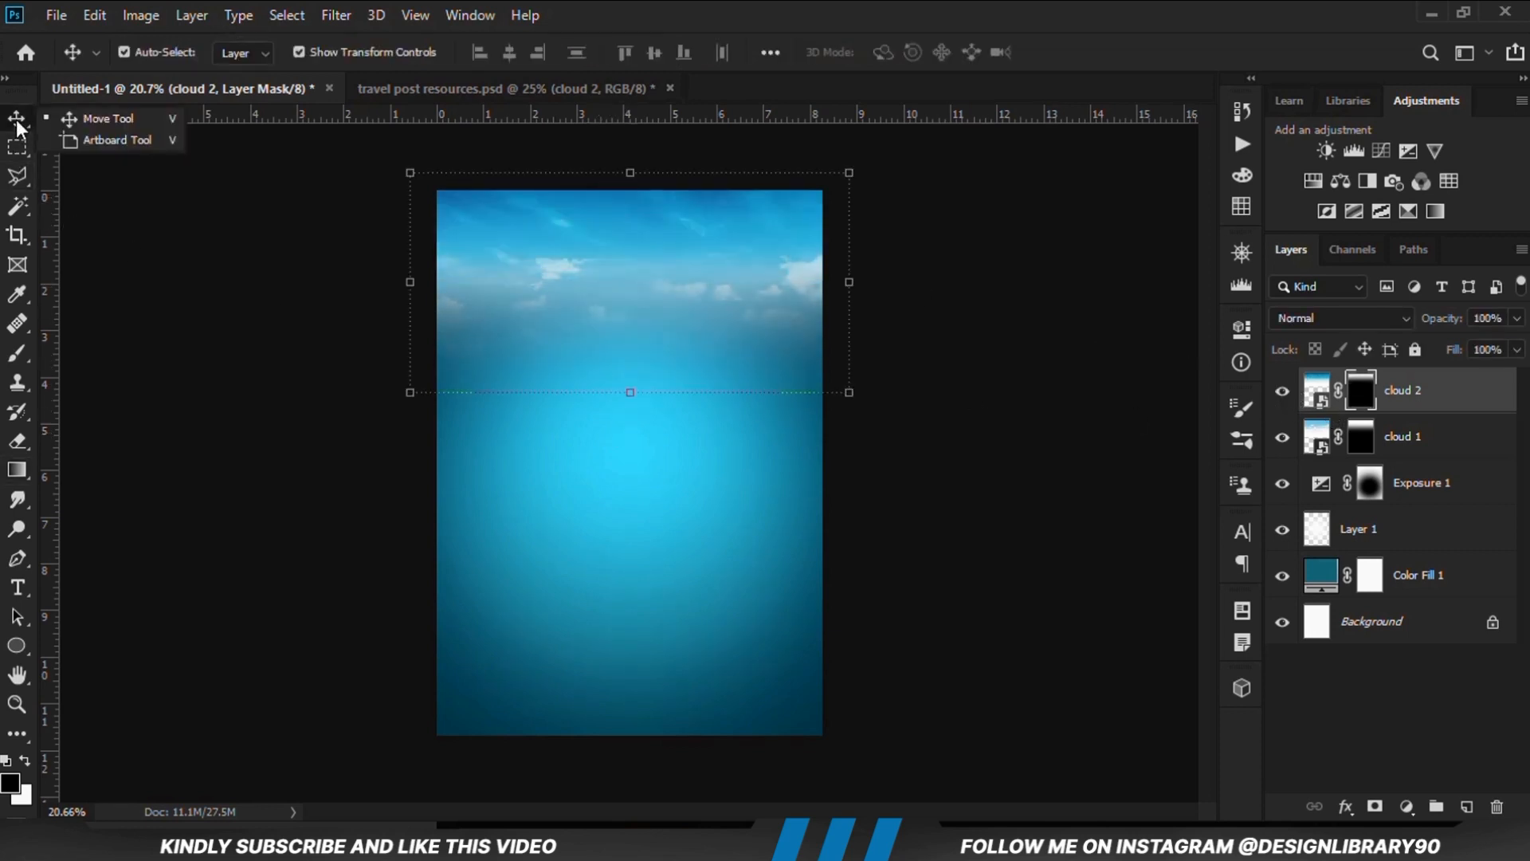
left_click(108, 119)
left_click(308, 454)
scroll(307, 454, "up", 1)
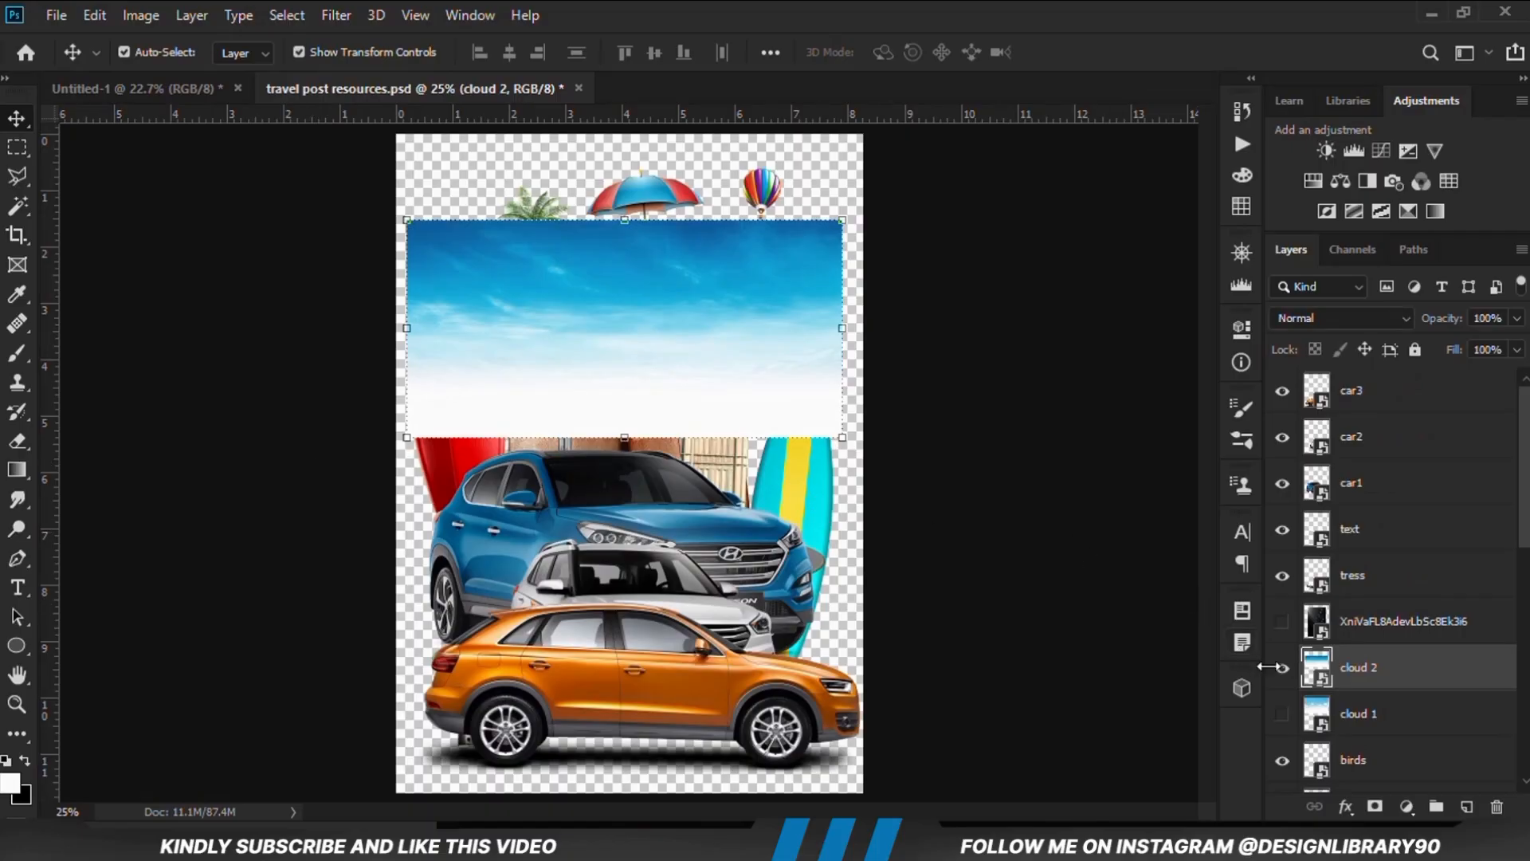
In travel post resources.psd, hide the cloud 2, car1, car2 and car3 layers
left_click(1282, 667)
left_click(1334, 416)
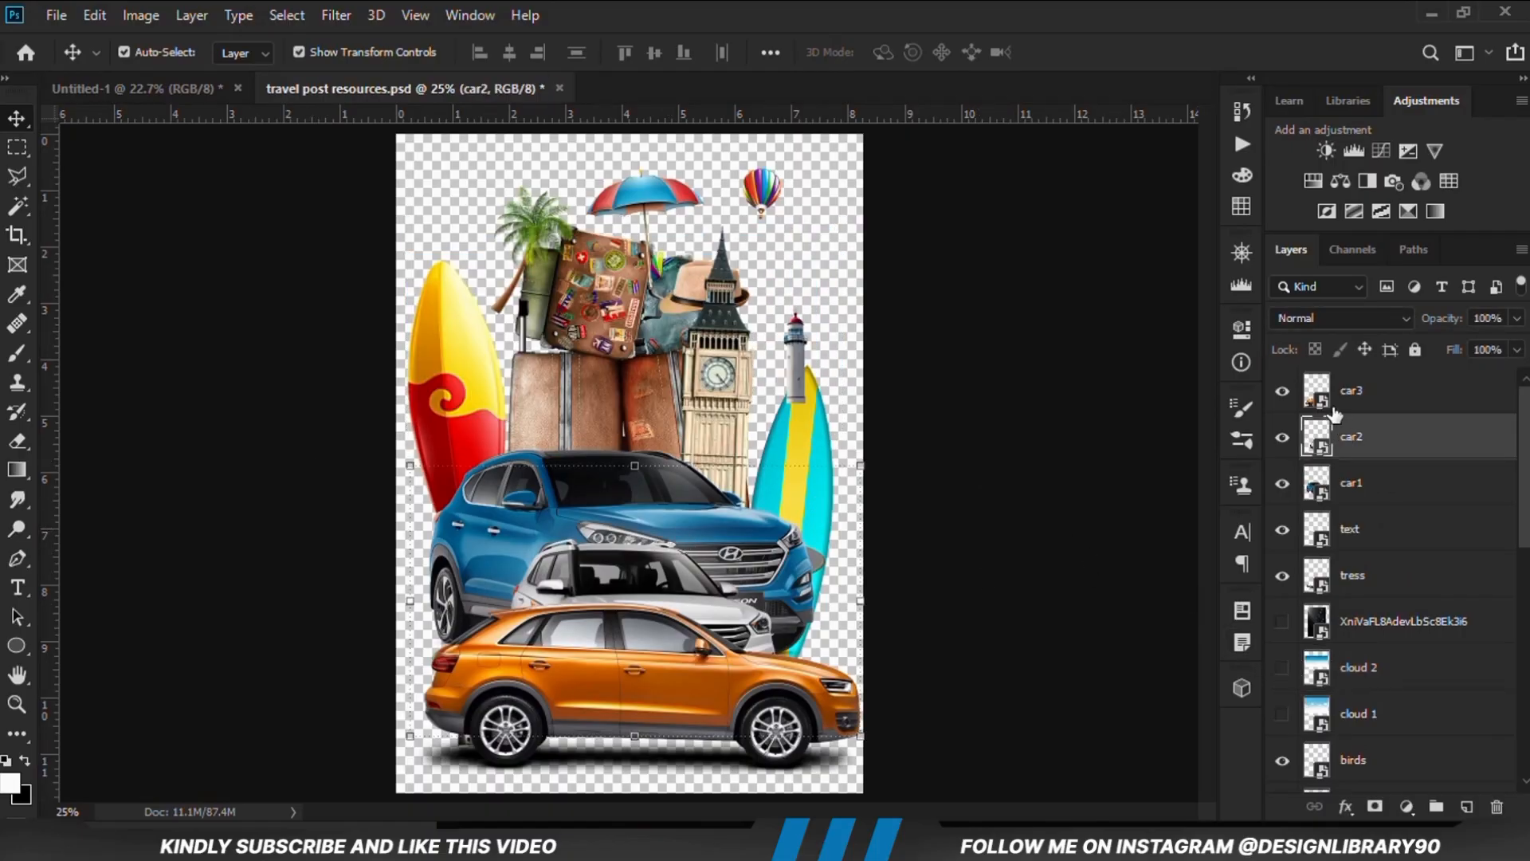
left_click(1280, 482)
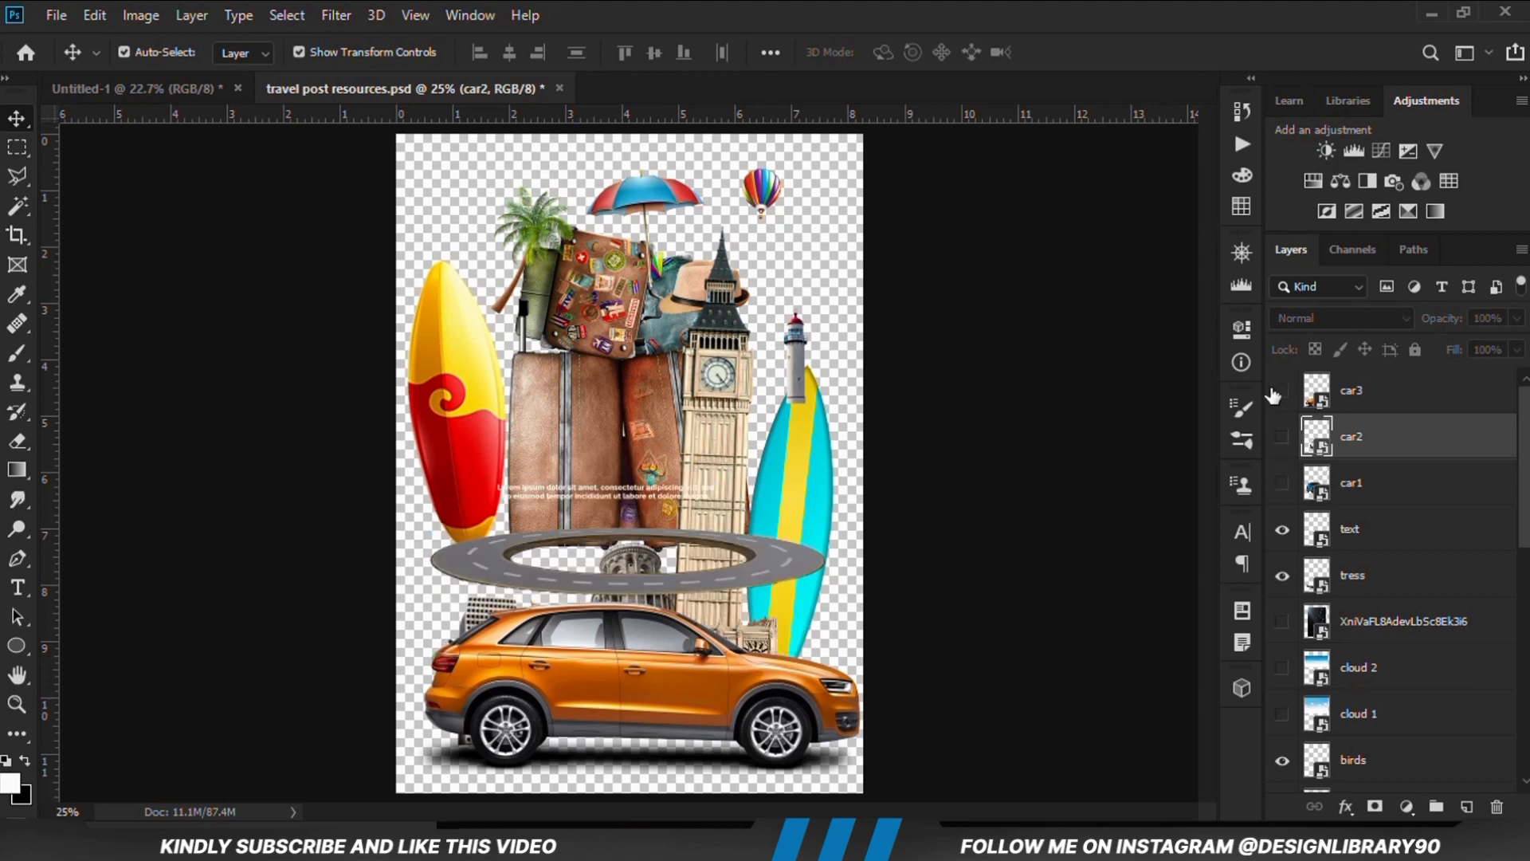
left_click(1283, 391)
Copy the road layer into Untitled-1 above cloud 2 and center the road ring in the lower part of the poster
left_click_drag(803, 579, 683, 556)
left_click_drag(743, 470, 735, 637)
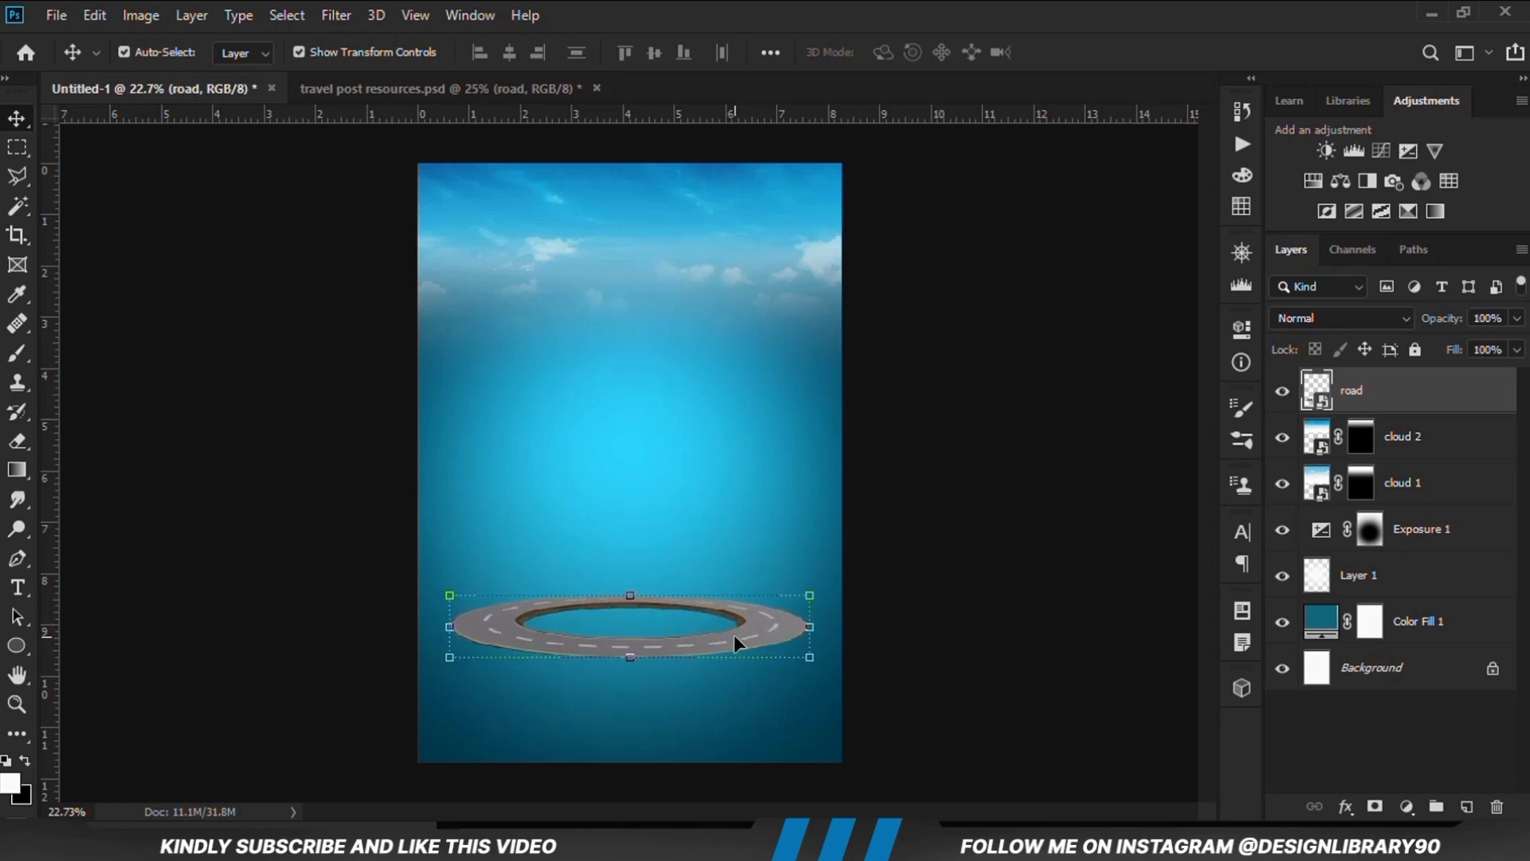
key("Up")
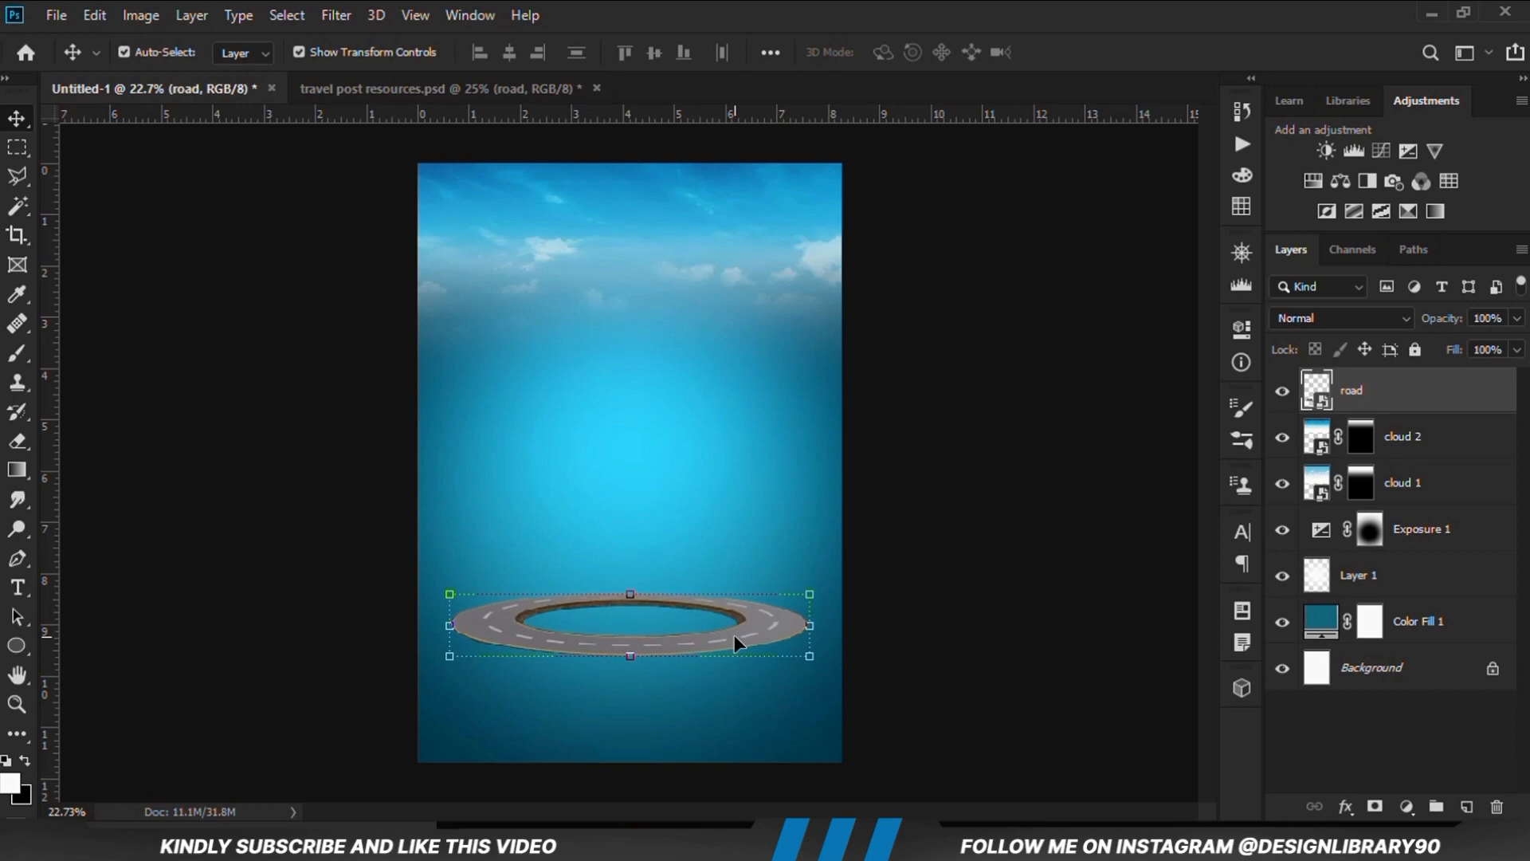
left_click(960, 631)
left_click(786, 633)
left_click(951, 629)
key("ctrl+plus")
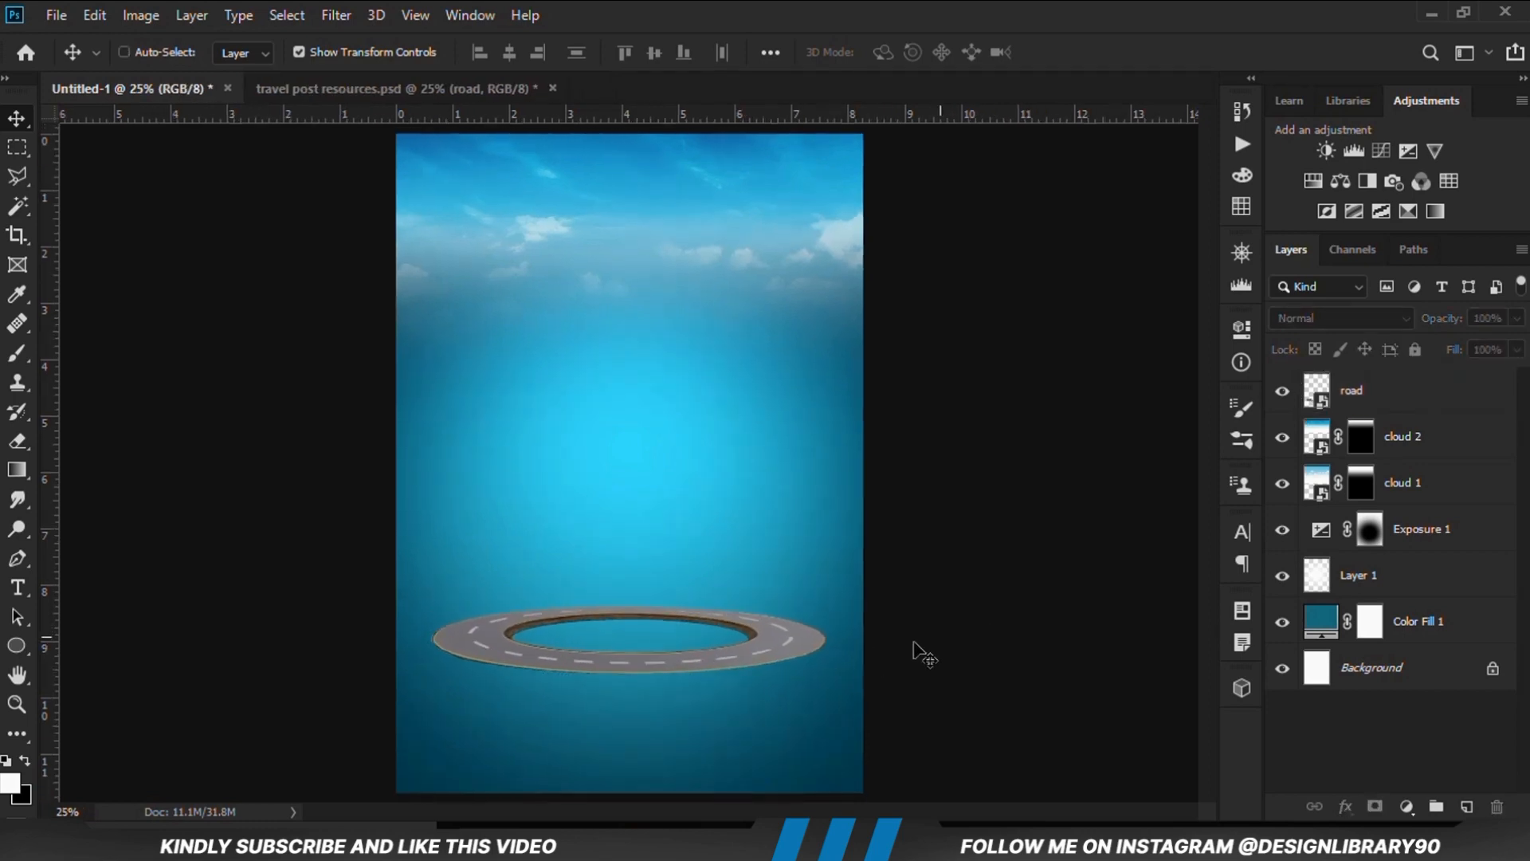
left_click(776, 632)
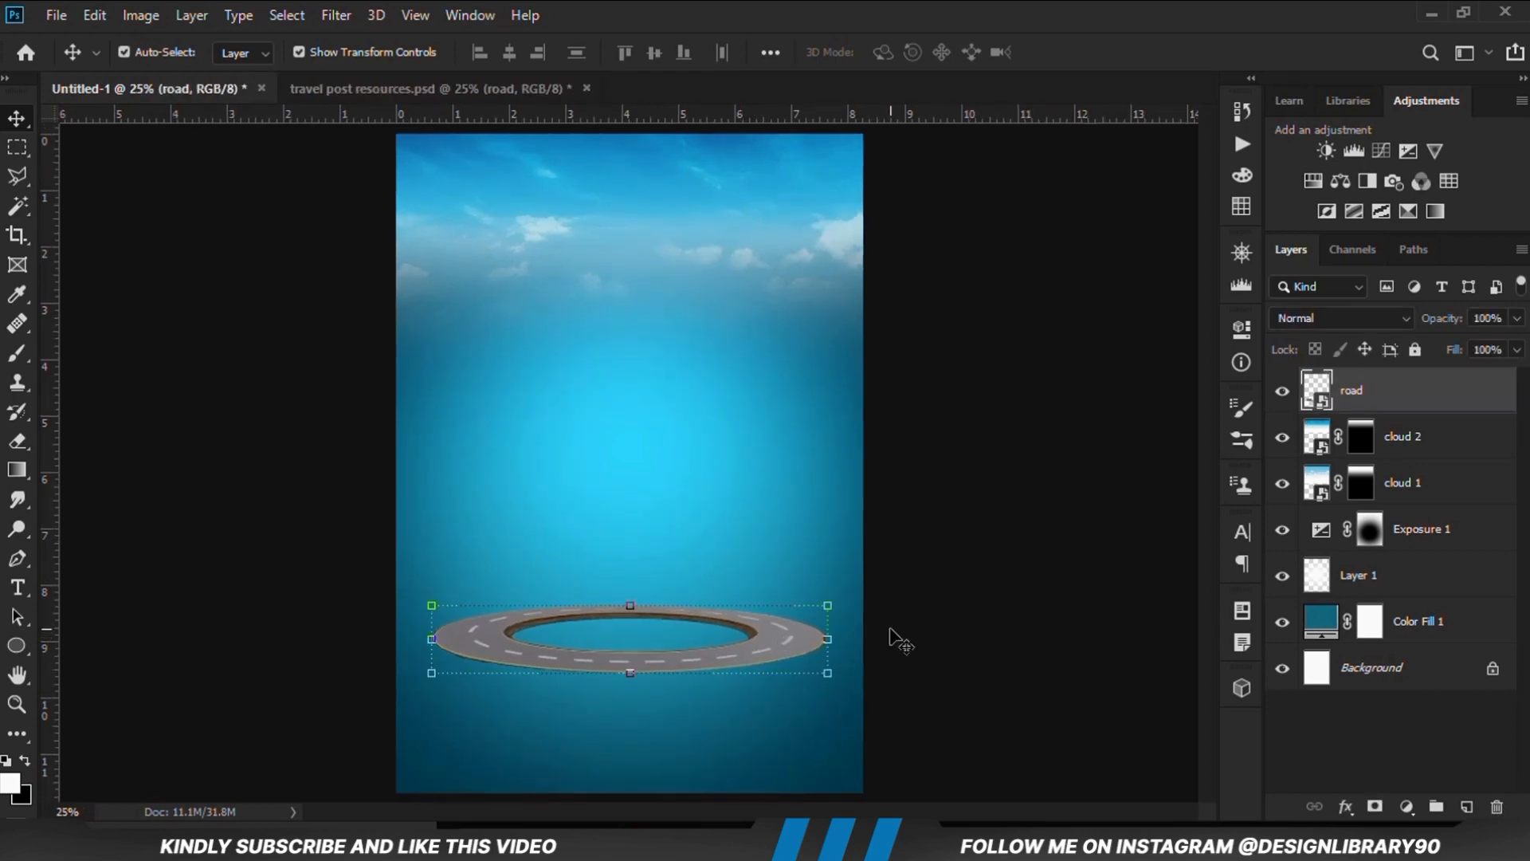
left_click(934, 604)
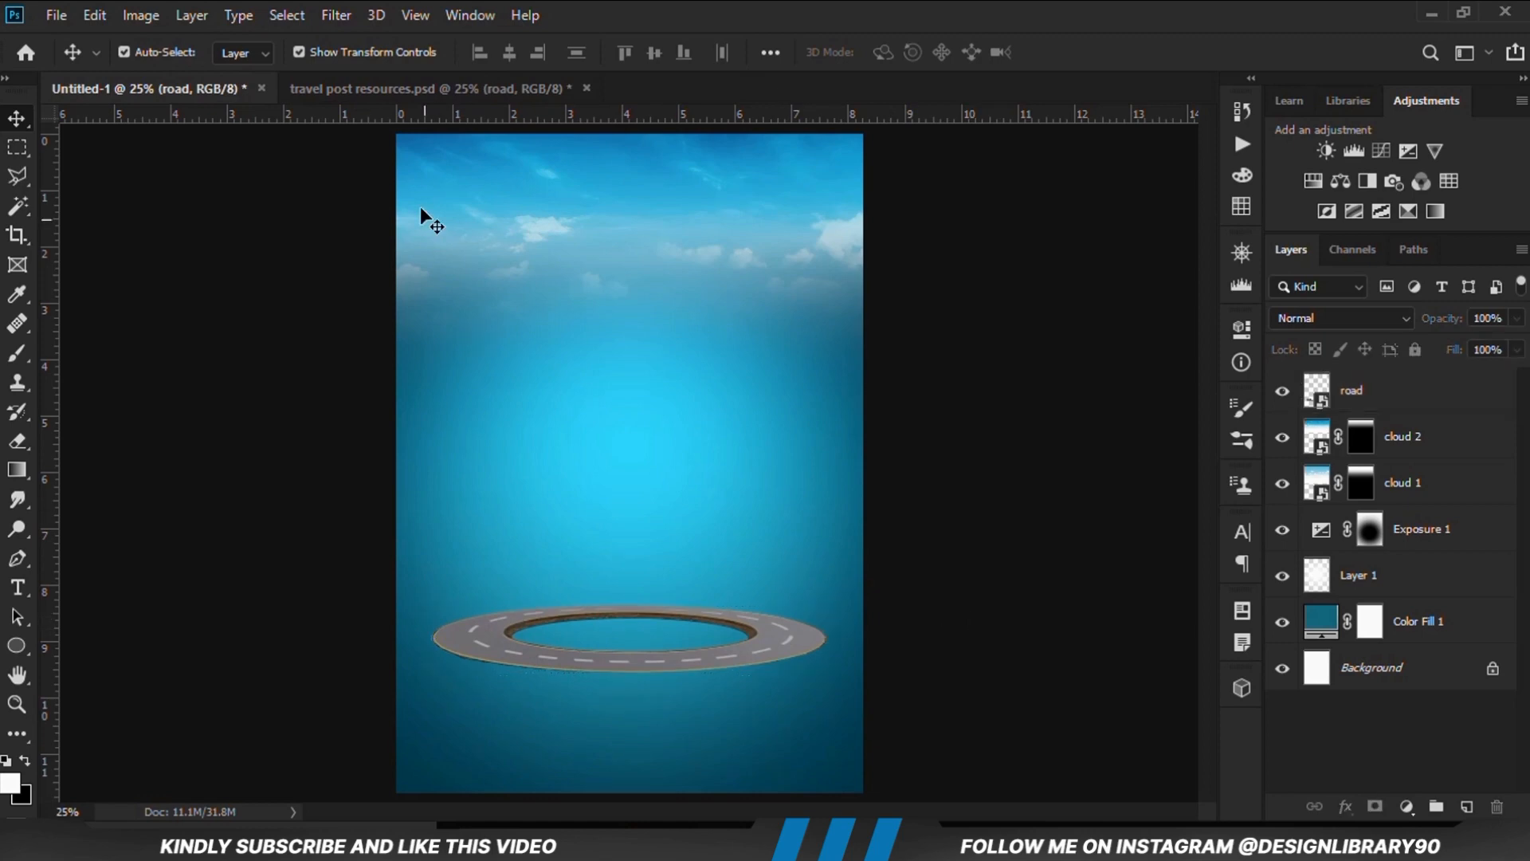
Copy the bags layer from travel post resources.psd into Untitled-1 and stand the suitcases on the road ring
left_click(333, 83)
left_click_drag(602, 408, 559, 362)
key("ctrl+c")
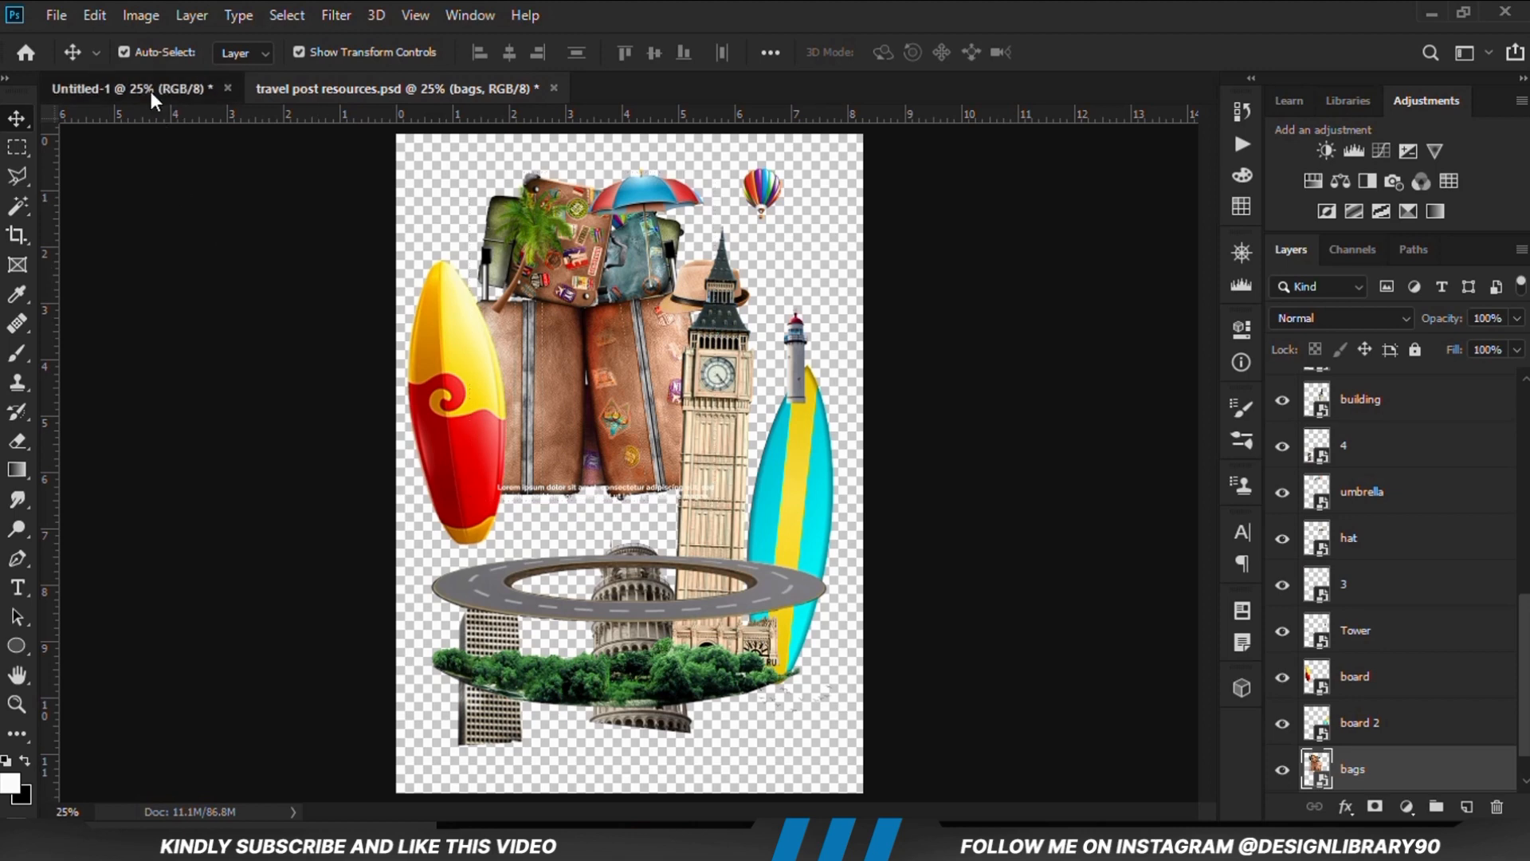
left_click(150, 91)
key("ctrl+v")
mouse_move(642, 437)
left_mouse_down()
mouse_move(630, 451)
mouse_move(647, 452)
left_mouse_up()
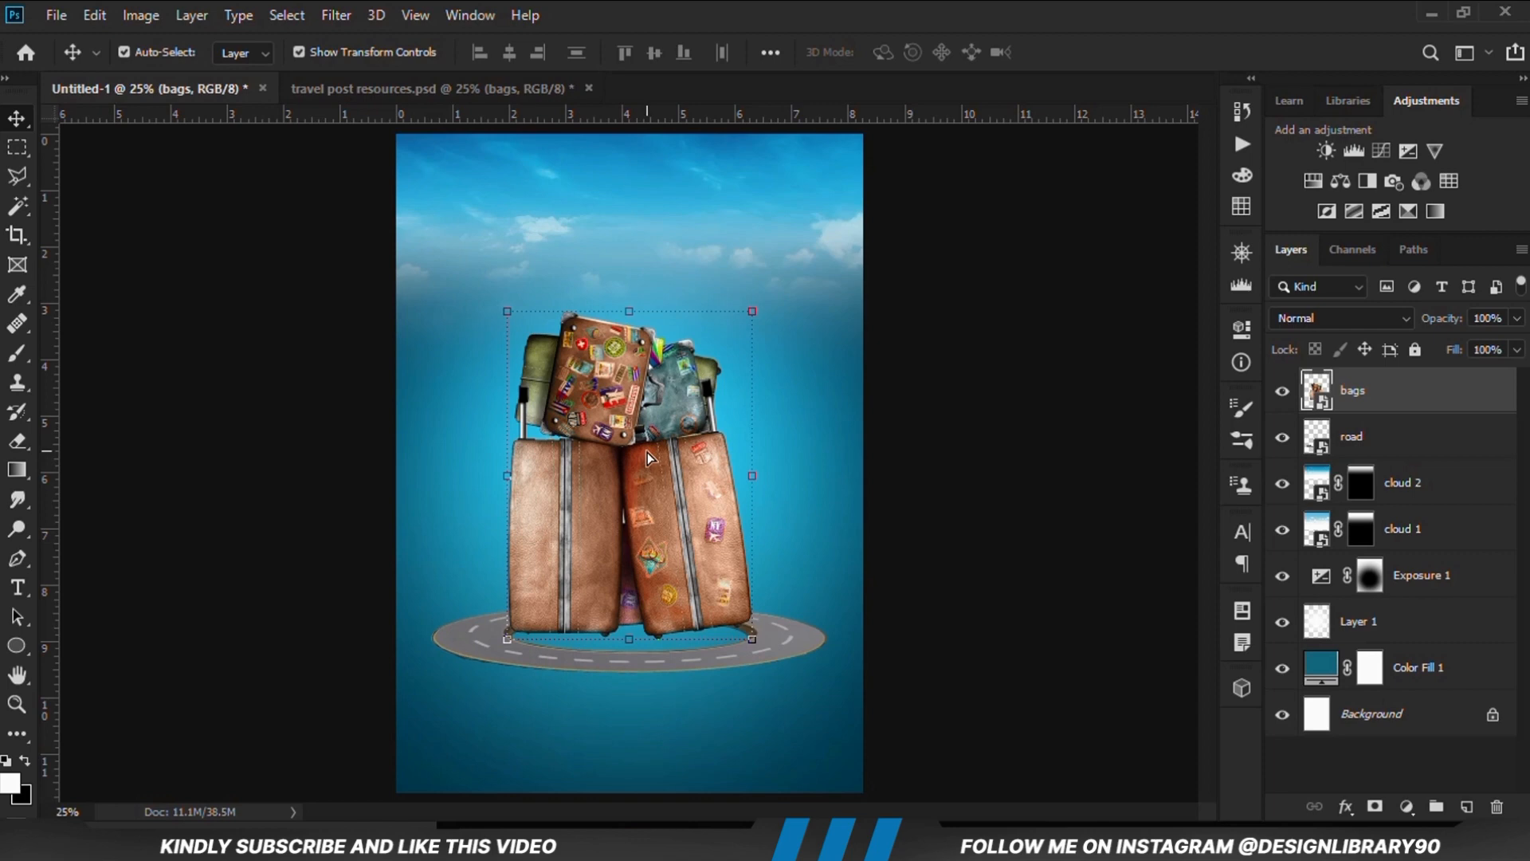
left_click(958, 551)
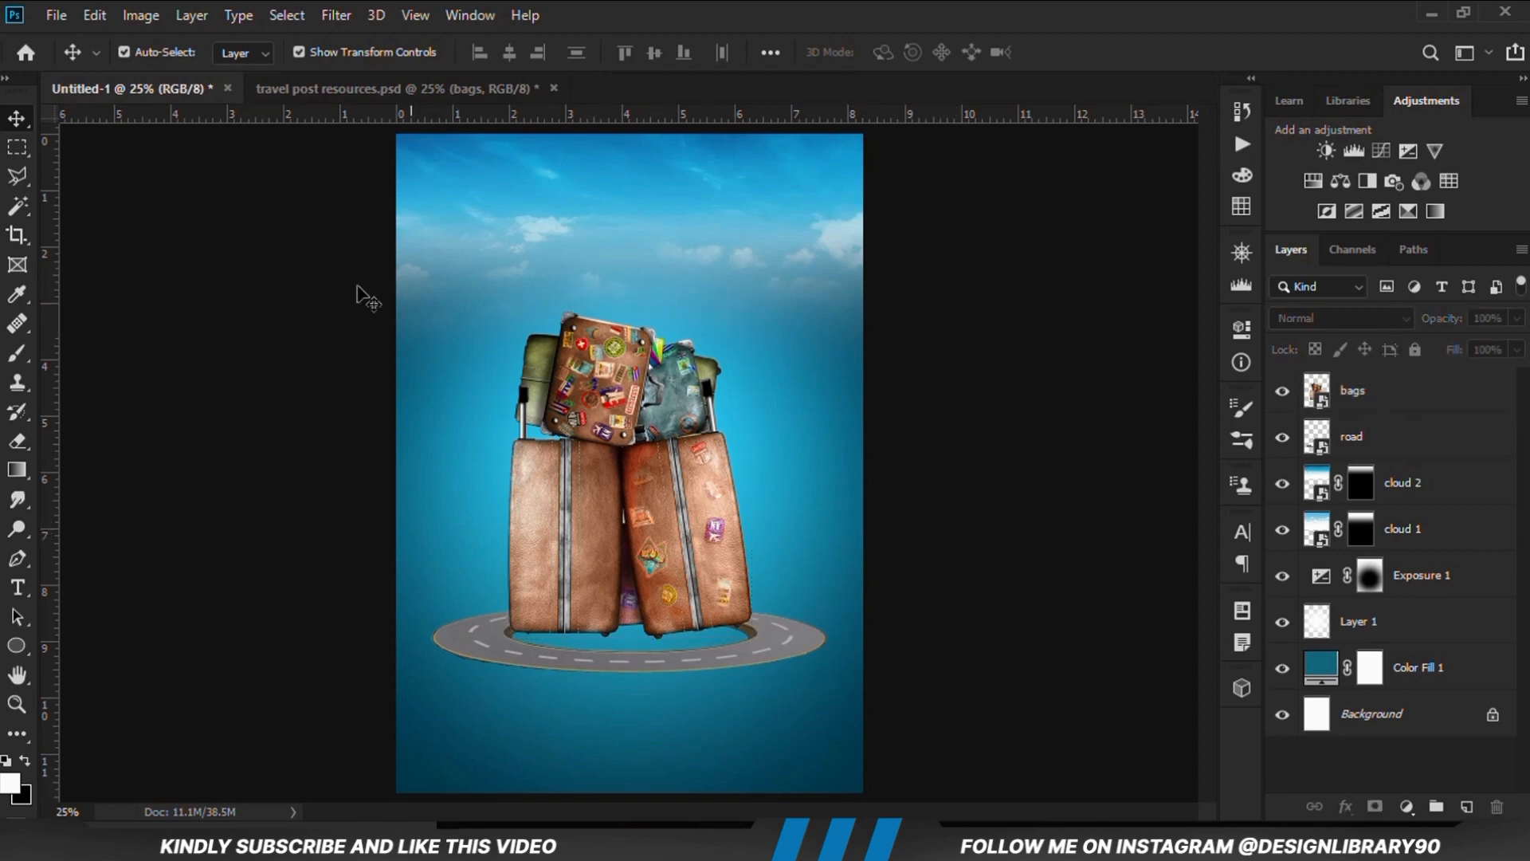
Copy the red and yellow board layer into Untitled-1, order it below bags, and place it at the suitcases' left side
left_click(356, 83)
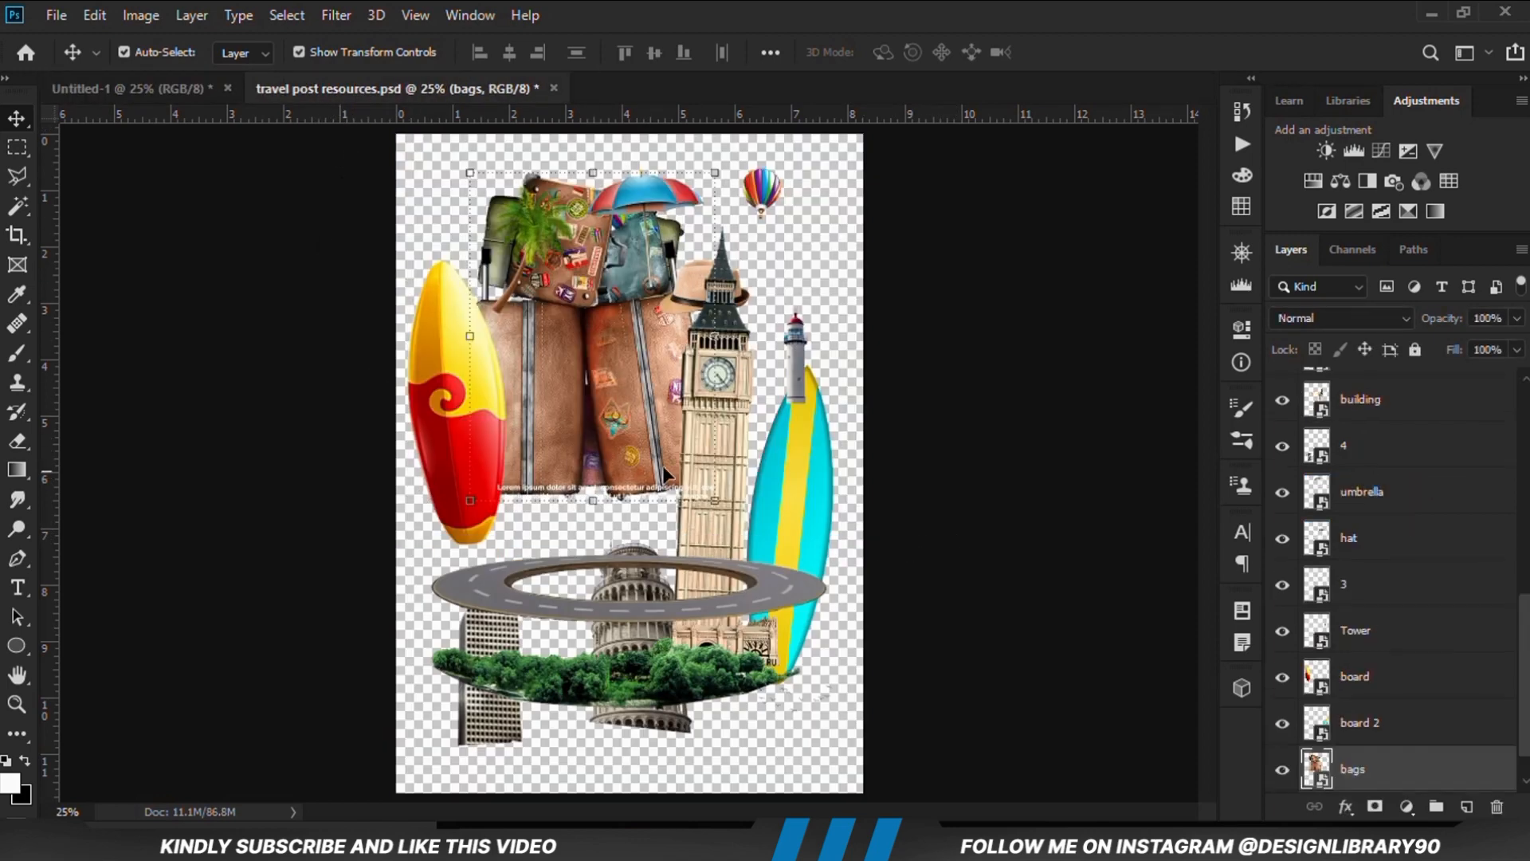
left_click(414, 408)
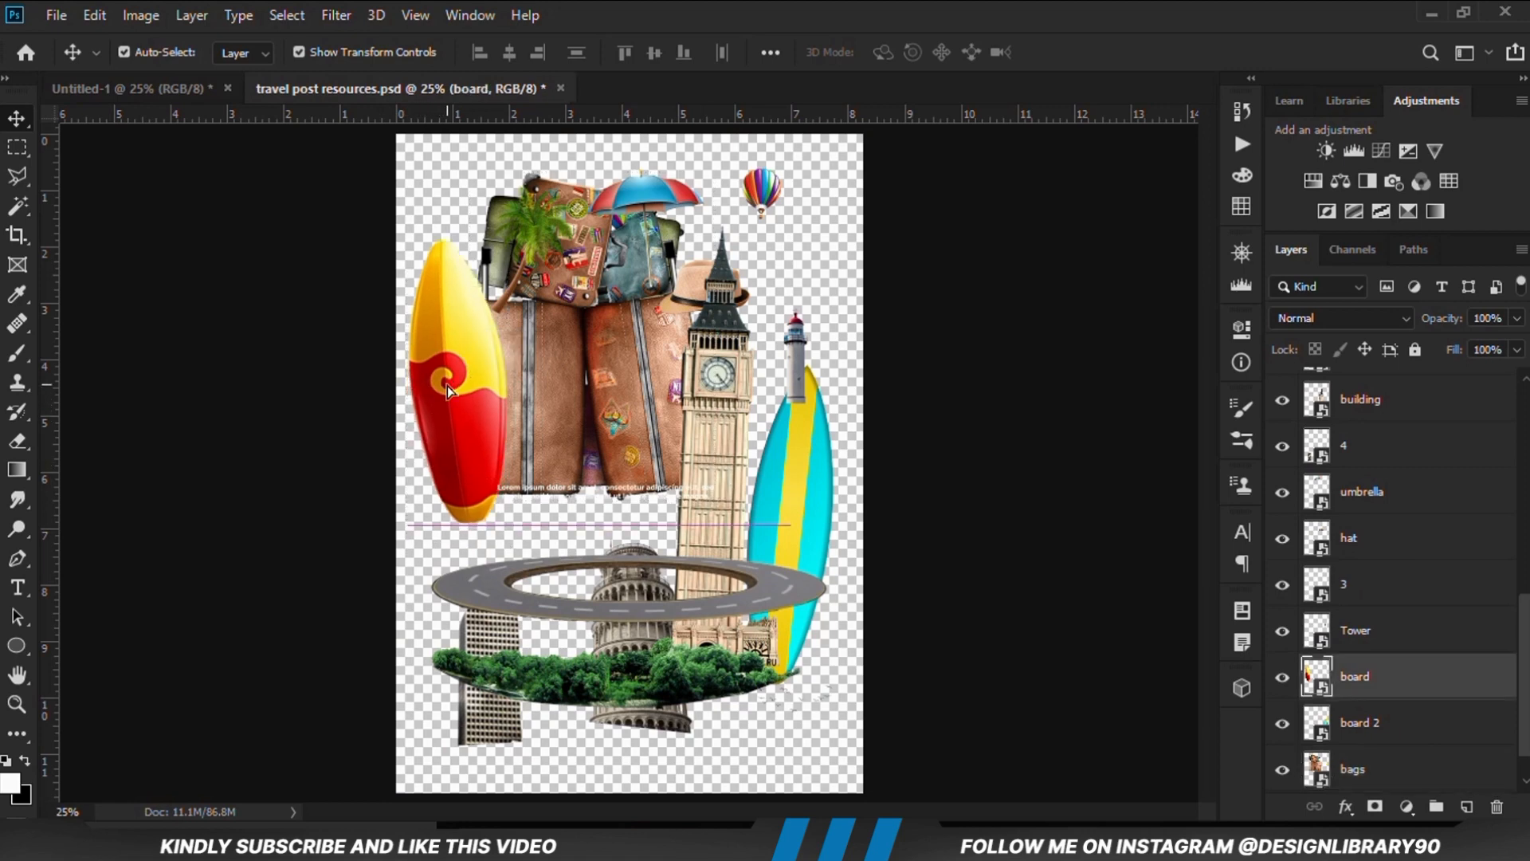
left_click(126, 89)
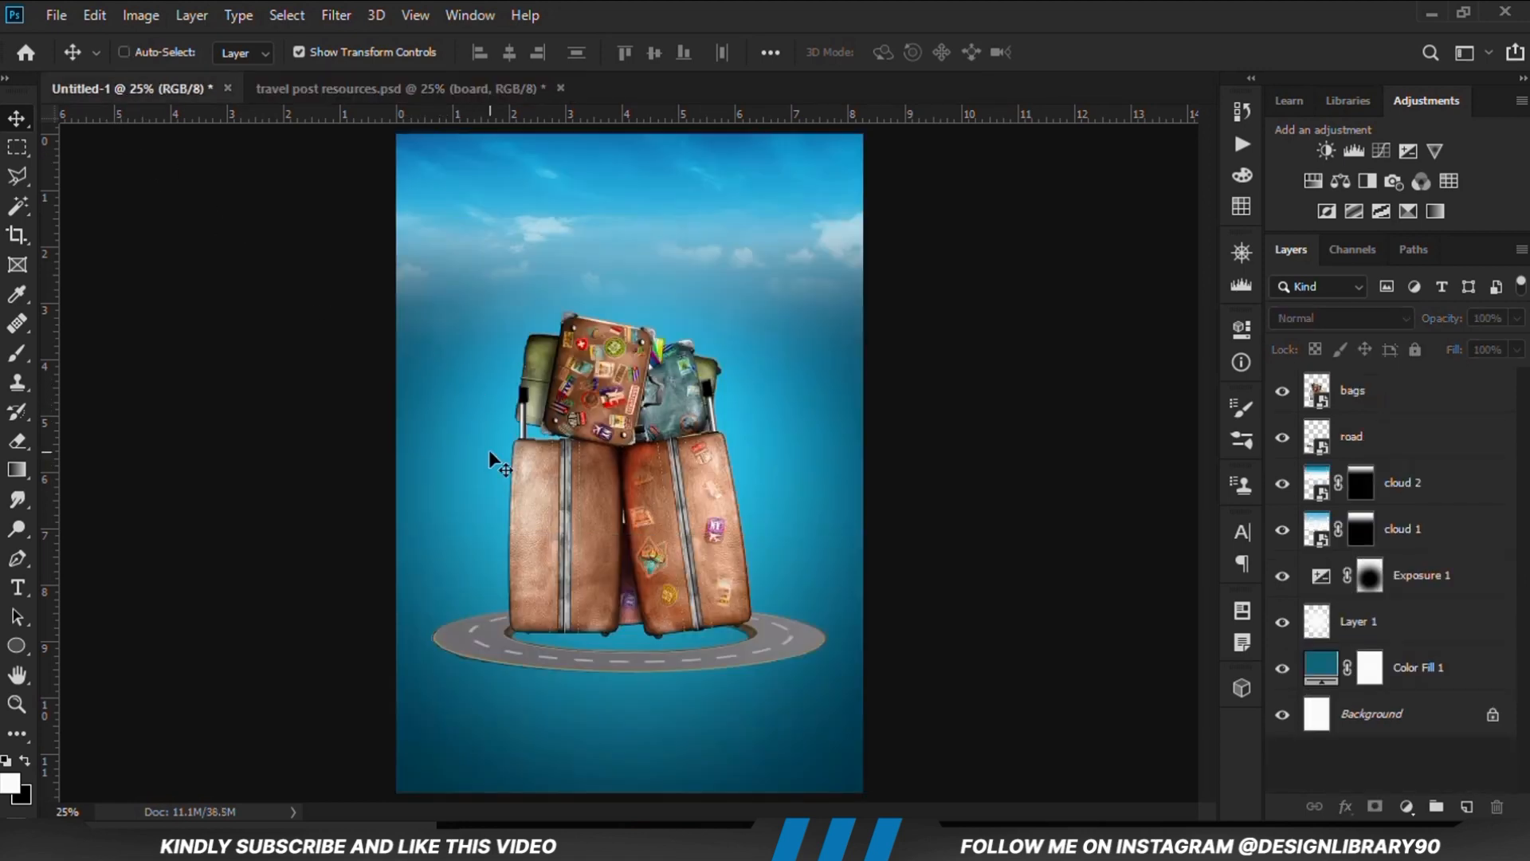
key("ctrl+v")
left_click_drag(611, 439, 491, 470)
left_click_drag(1359, 391, 1348, 452)
left_click_drag(494, 533, 500, 531)
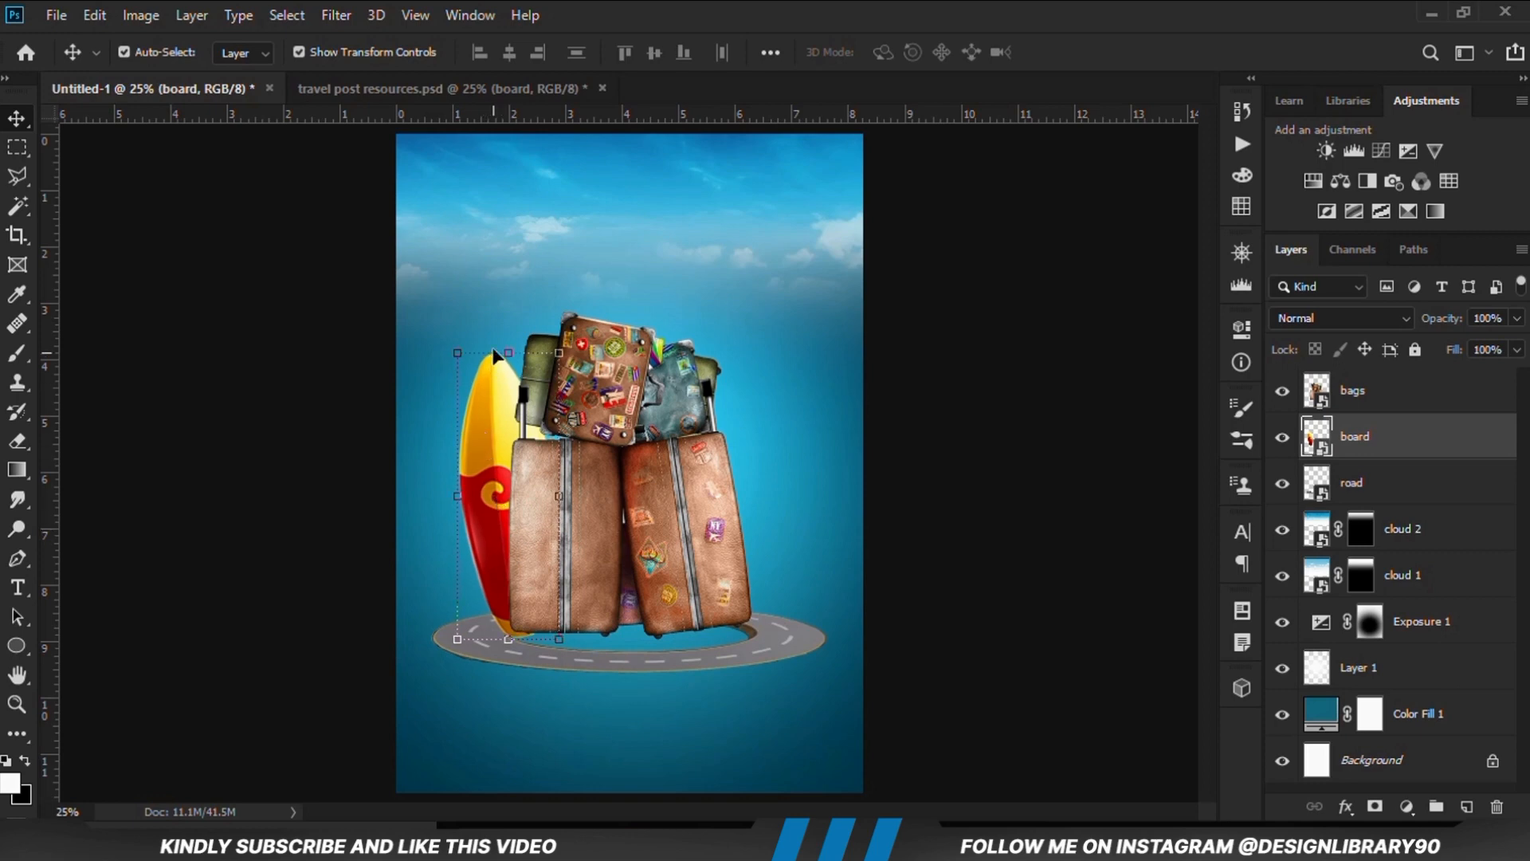
Tilt the red and yellow surfboard slightly counterclockwise with Free Transform
key("ctrl+t")
left_click_drag(536, 322, 486, 322)
key("Escape")
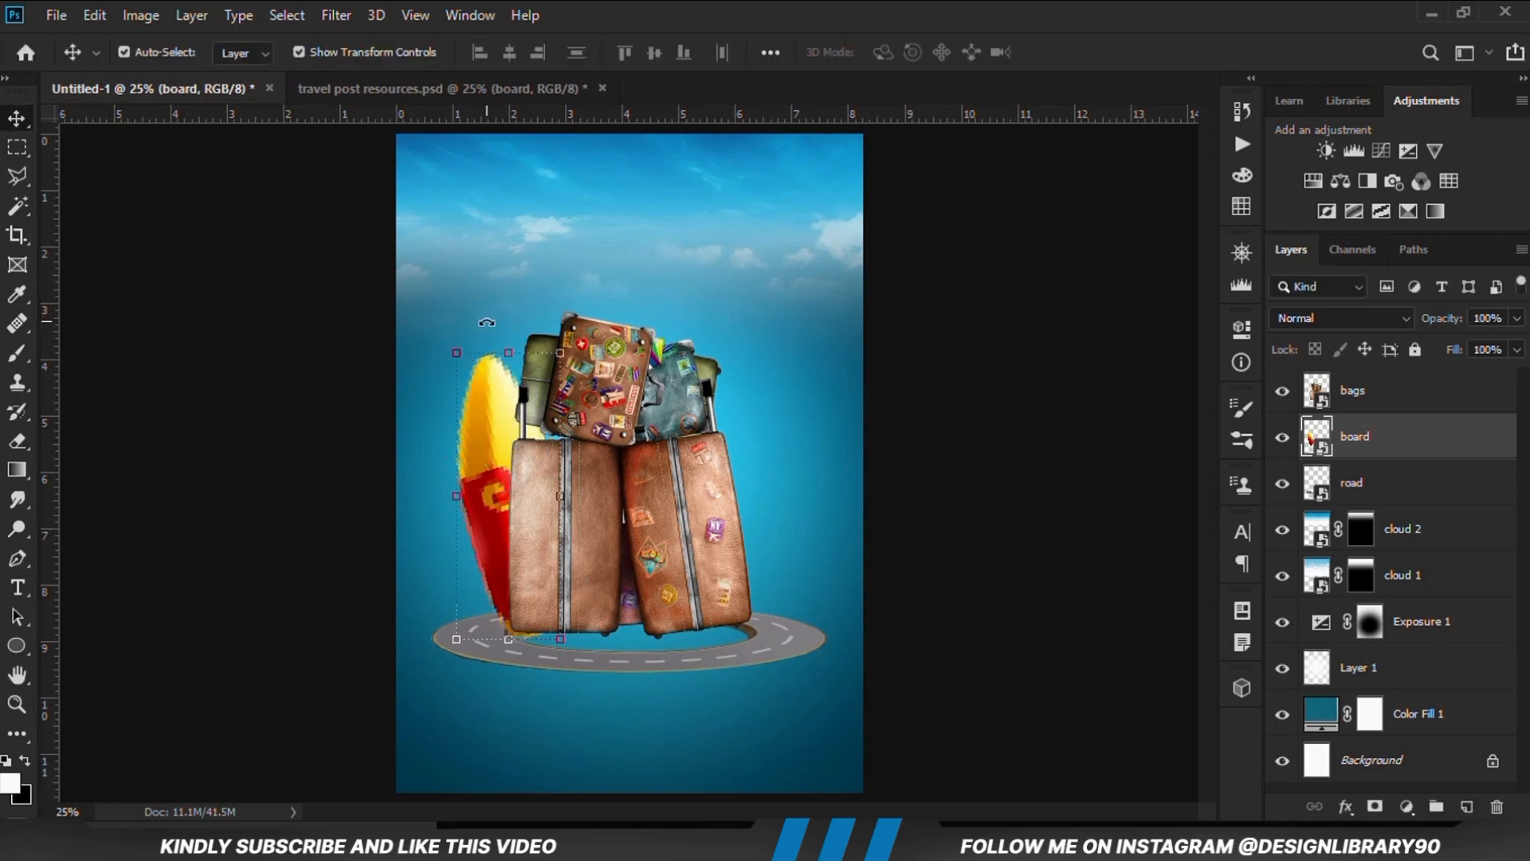
Copy the board 2 layer from the resources file into Untitled-1 below bags and place it at the suitcases' right side
left_click(372, 99)
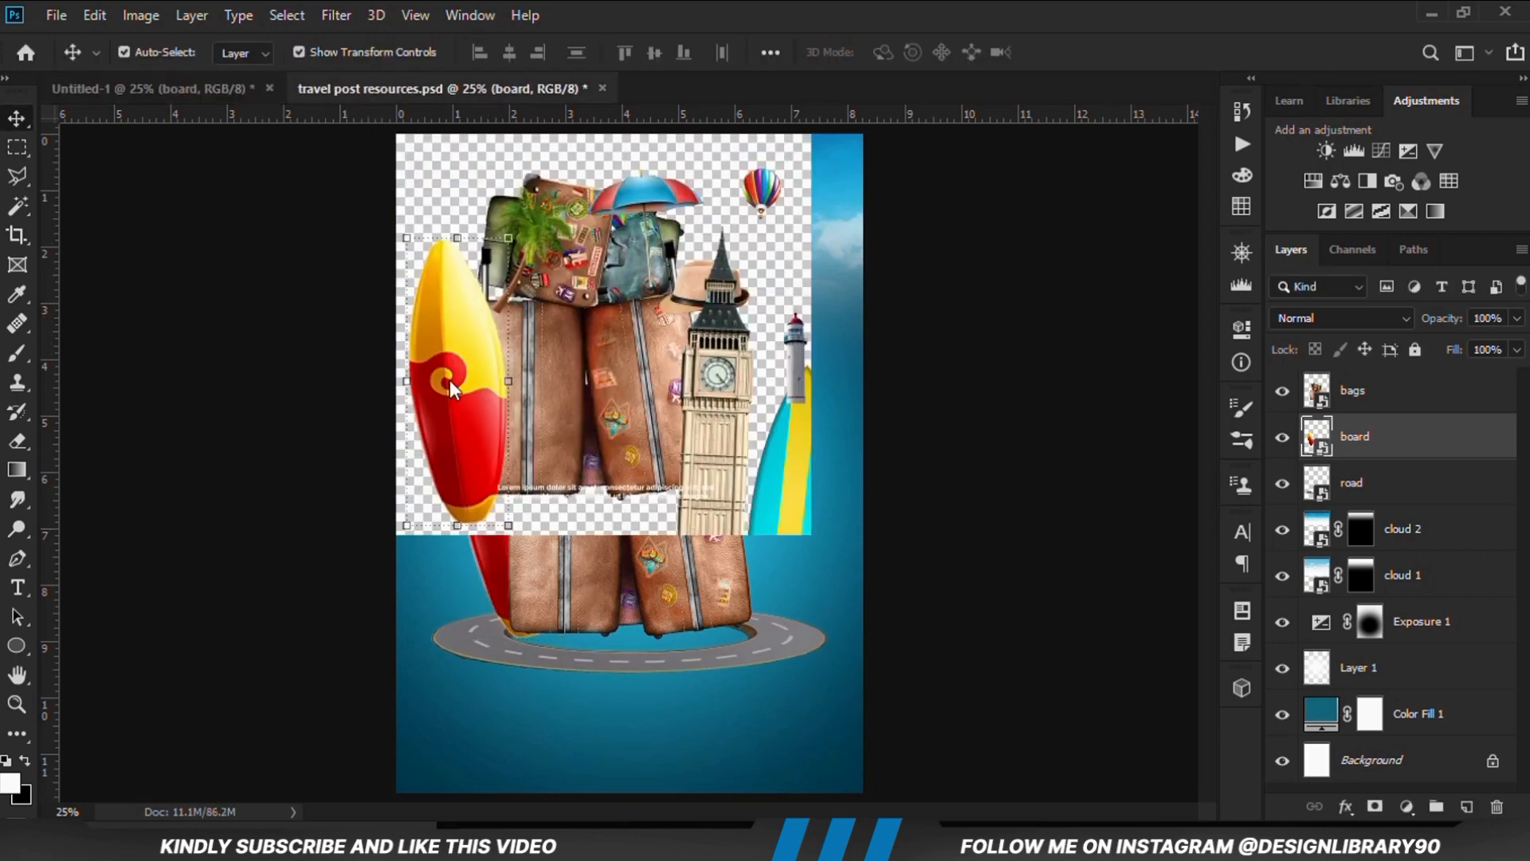
left_click(803, 492, "ctrl")
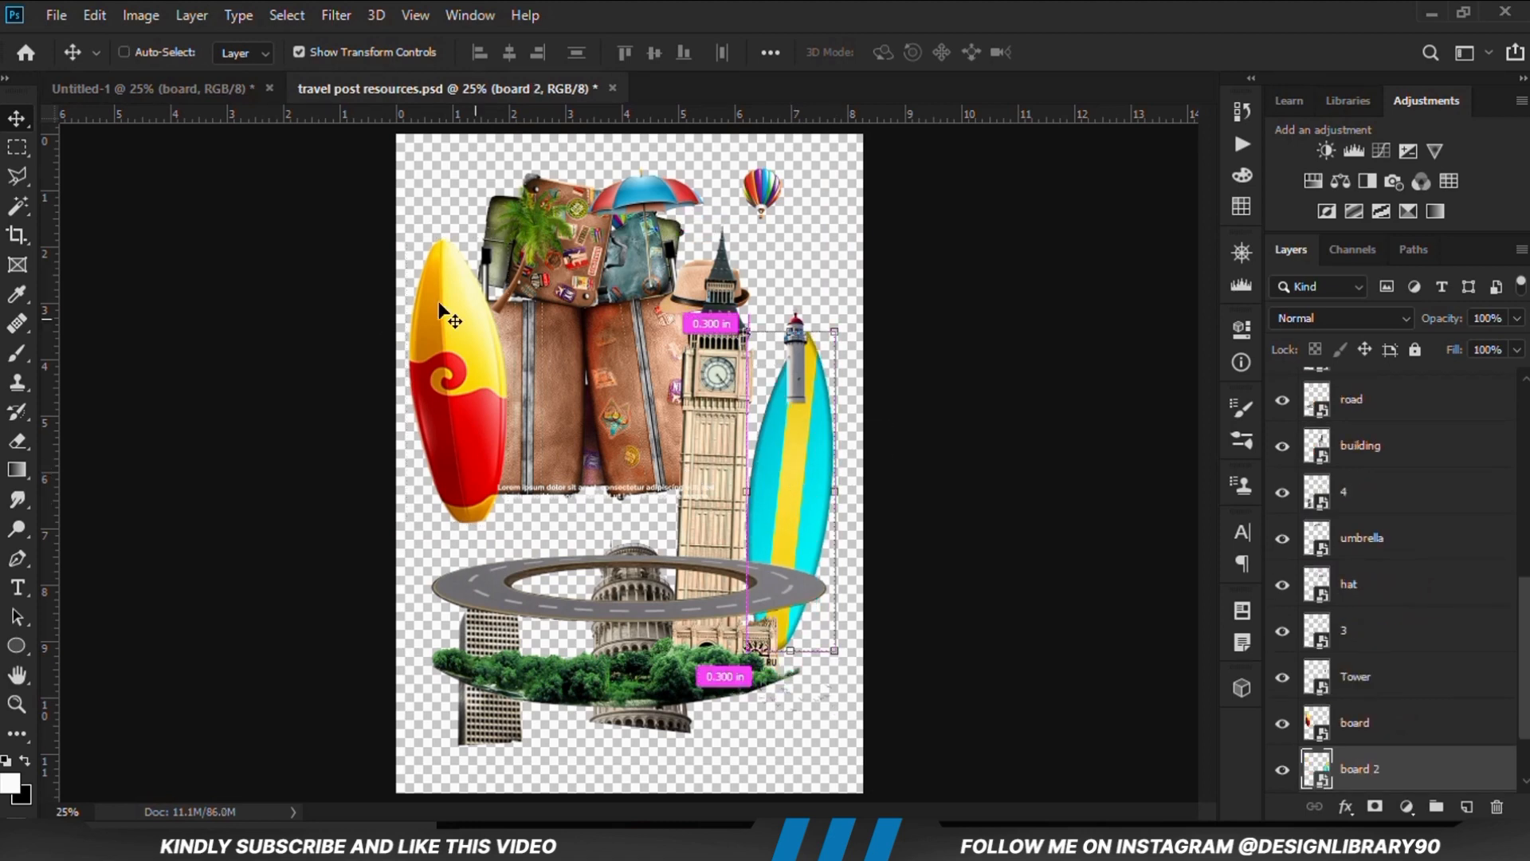
left_click_drag(439, 311, 720, 529)
left_click_drag(643, 322, 763, 367)
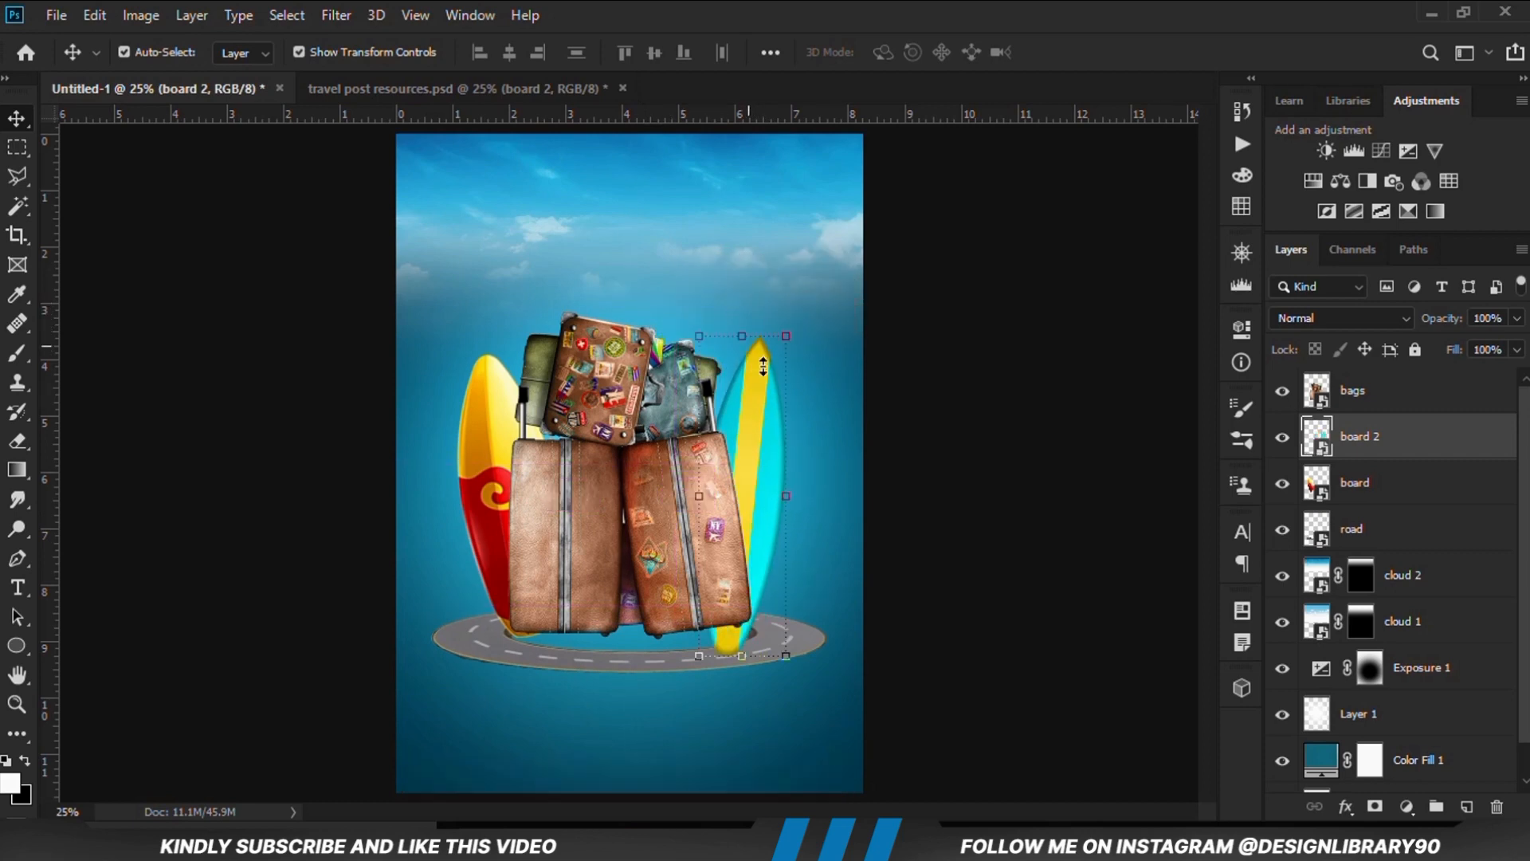
Copy the building layer with the clock tower from travel post resources.psd into Untitled-1, between bags and board 2
left_click(359, 89)
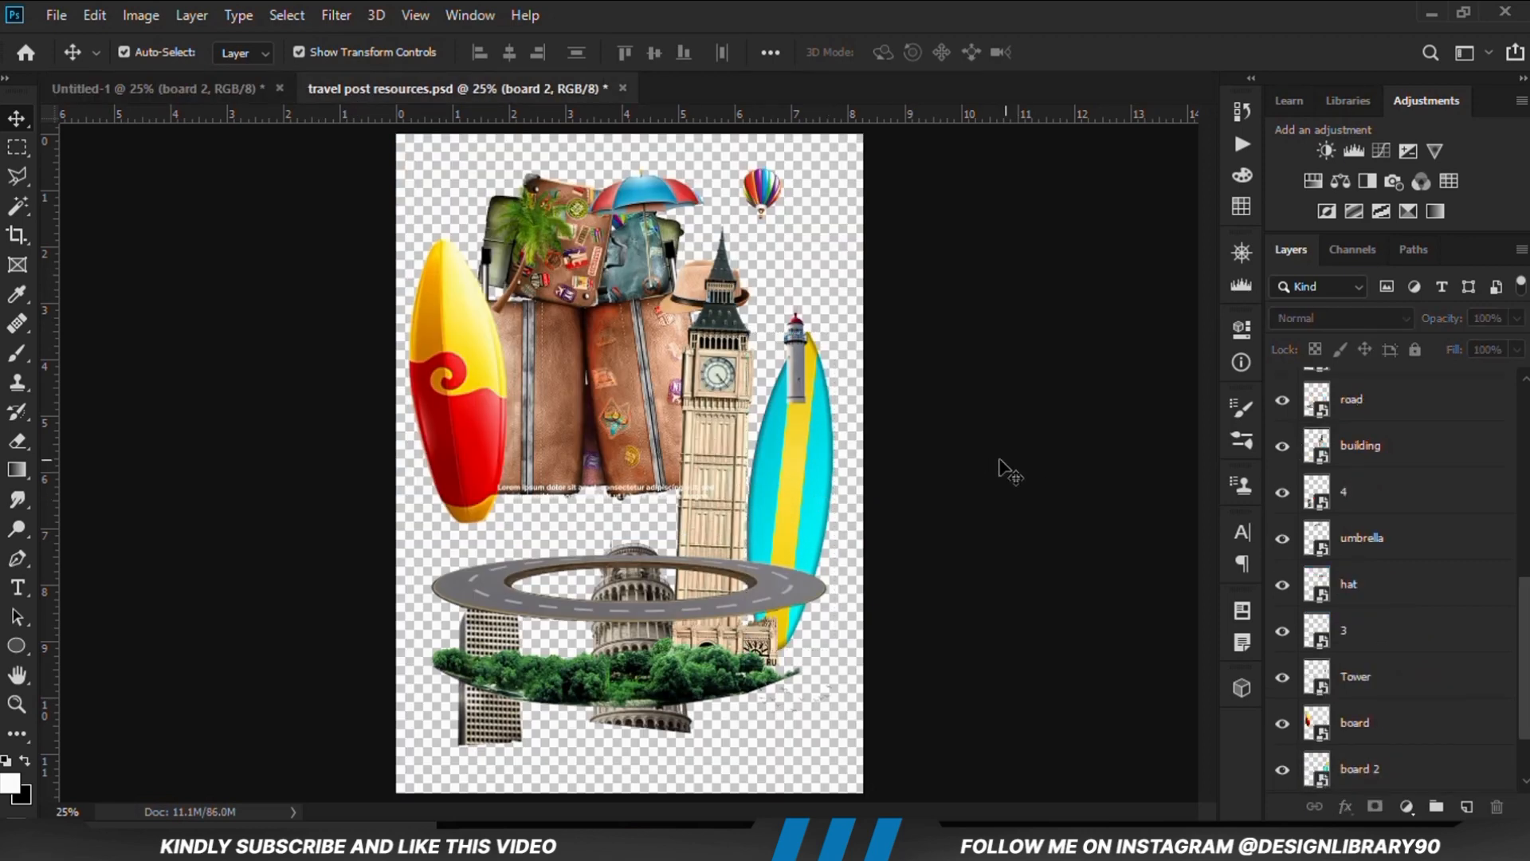
left_click(710, 410)
left_click_drag(719, 413, 569, 425)
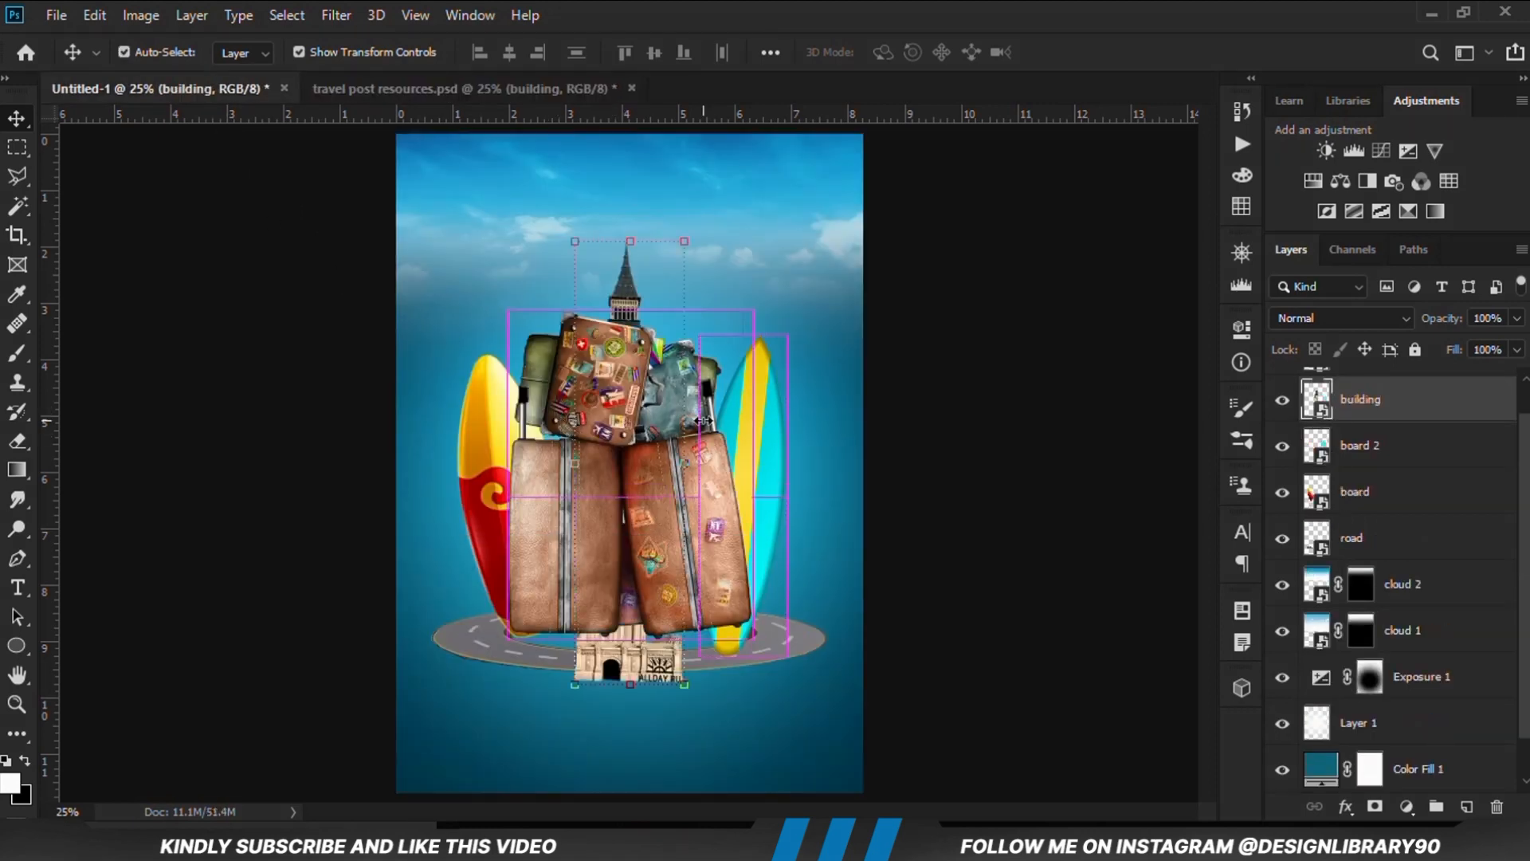
Rotate the clock tower to -9.96° and position it behind the suitcases, rising above their upper-left side
key("ctrl+t")
left_click_drag(671, 705, 713, 694)
left_click_drag(658, 596, 588, 490)
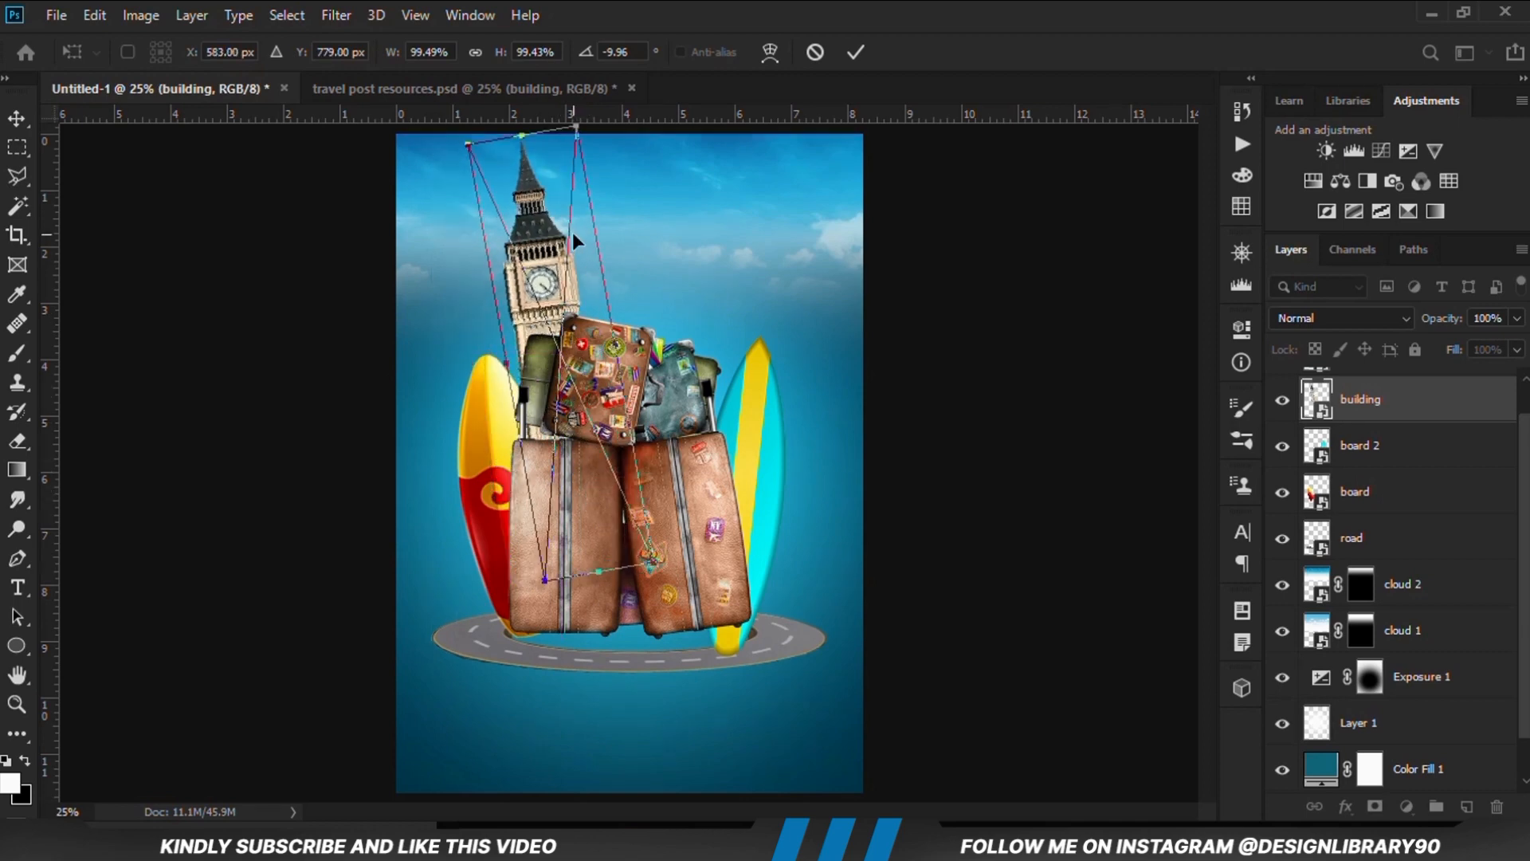
left_click(868, 52)
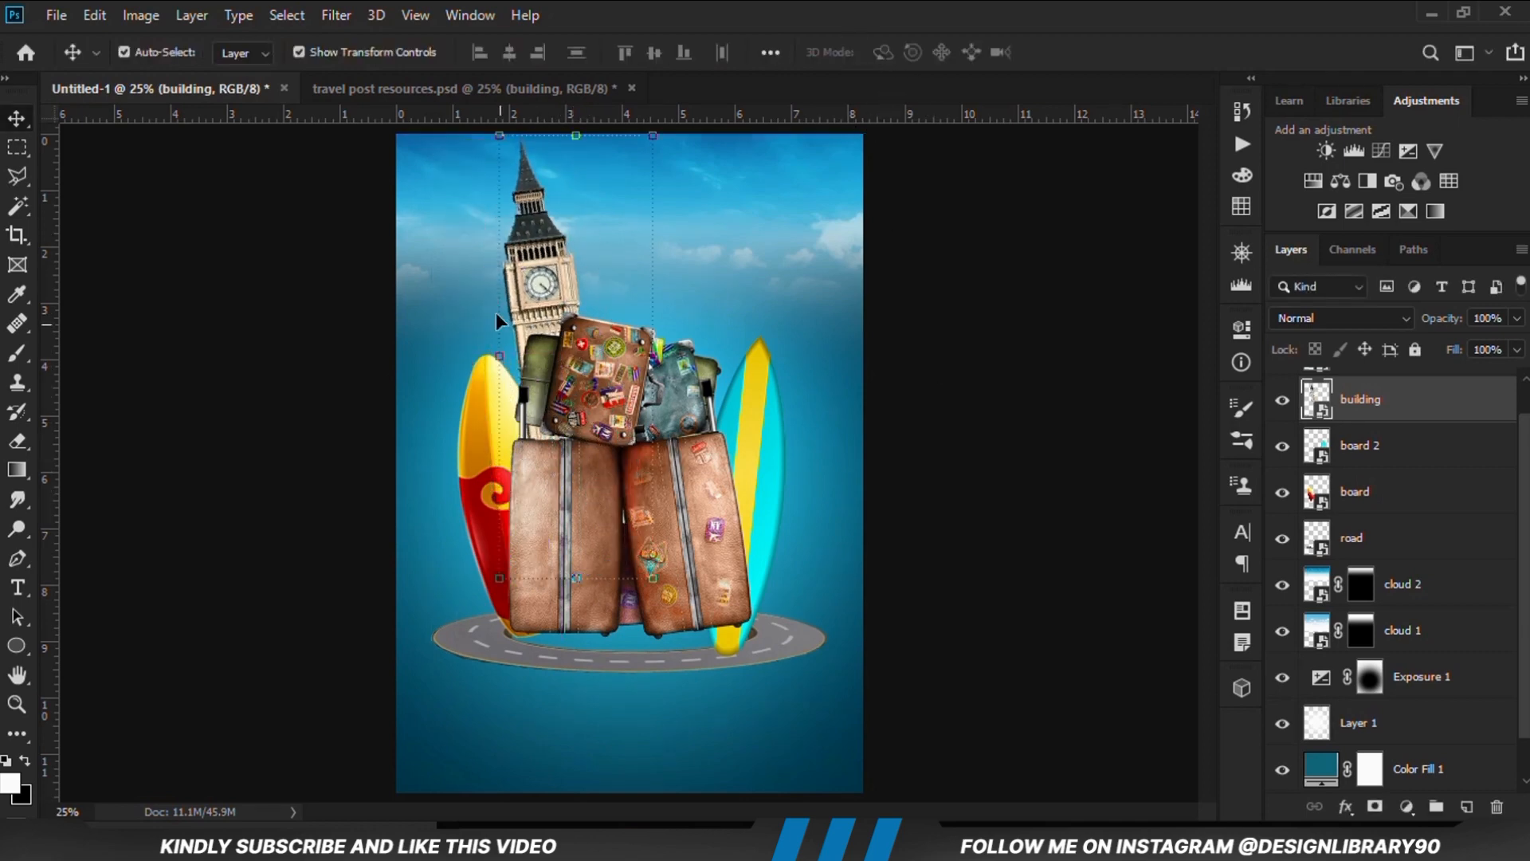
left_click_drag(545, 263, 547, 324)
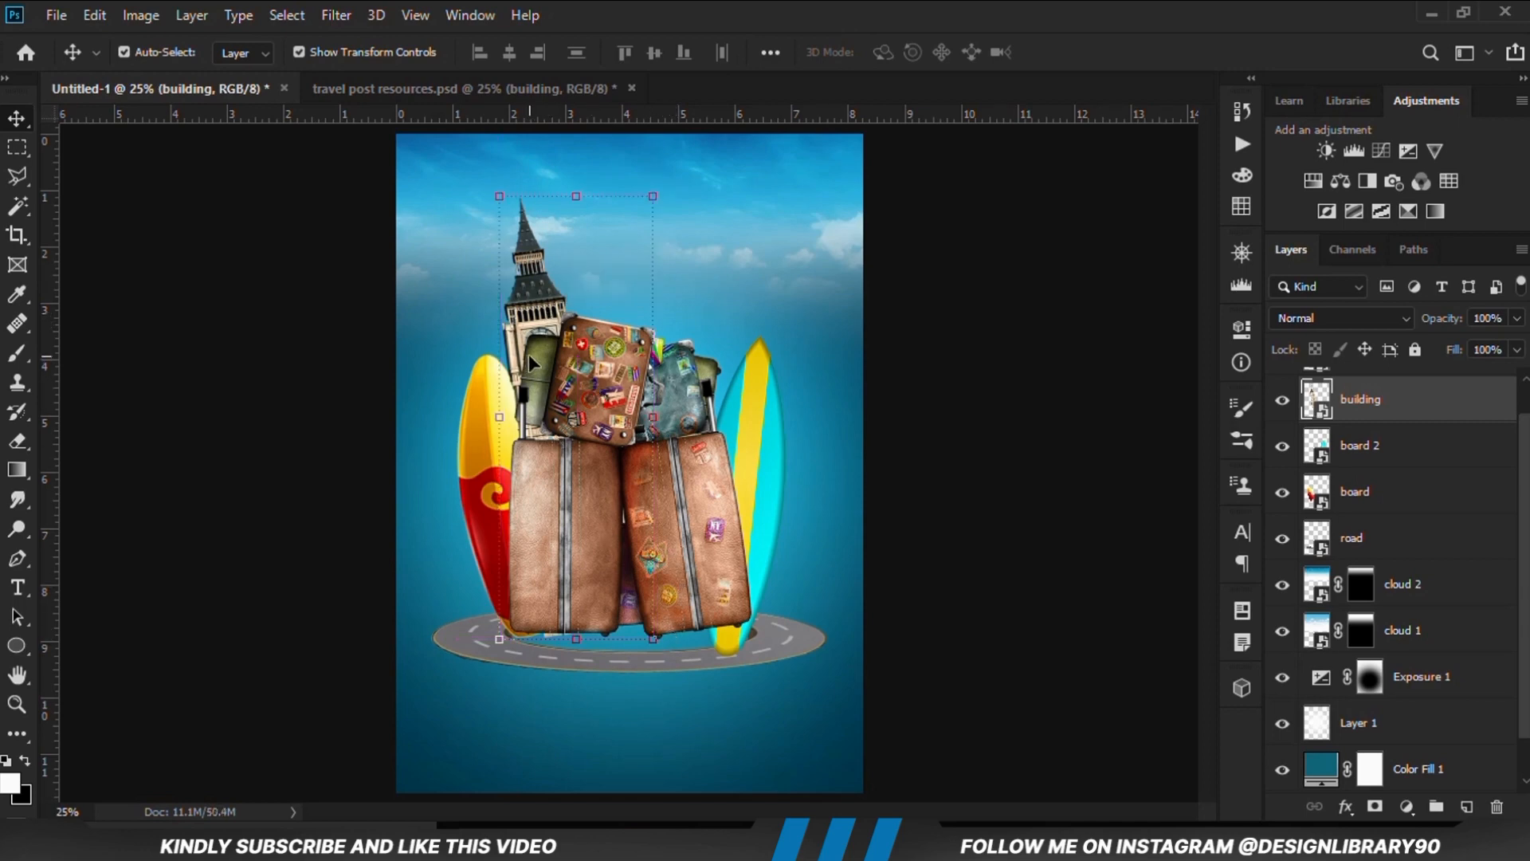
mouse_move(548, 310)
left_mouse_down()
mouse_move(533, 309)
mouse_move(545, 289)
left_mouse_up()
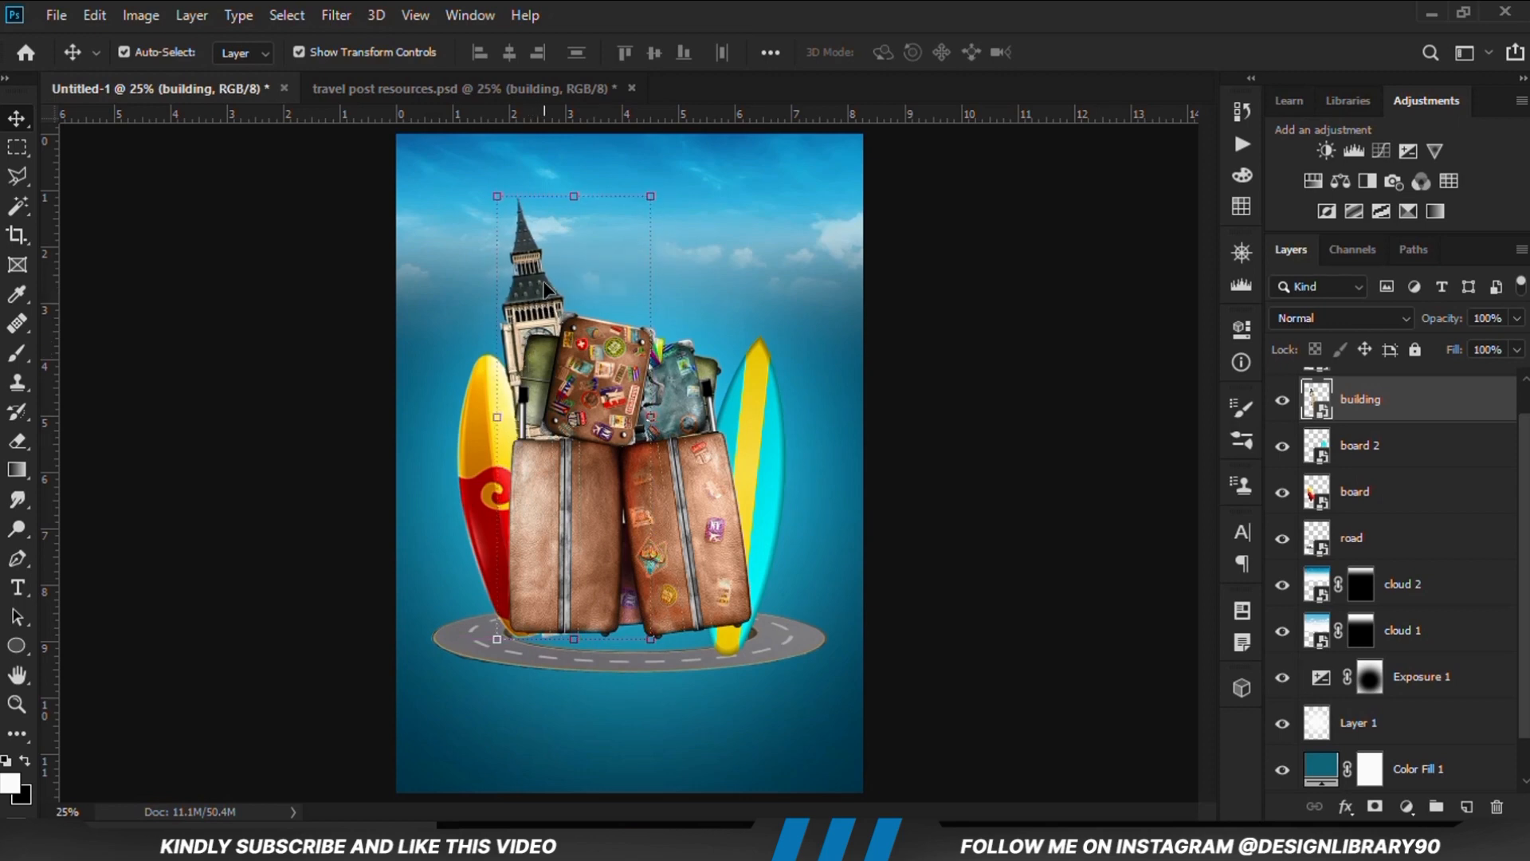
Nudge the clock tower slightly left behind the suitcases
key("Left")
key("Left")
key("Left")
key("Left")
key("Left")
key("Left")
key("Left")
key("Left")
Copy the umbrella layer from travel post resources.psd into Untitled-1 and place it behind the top suitcases, above building
key("ctrl+Tab")
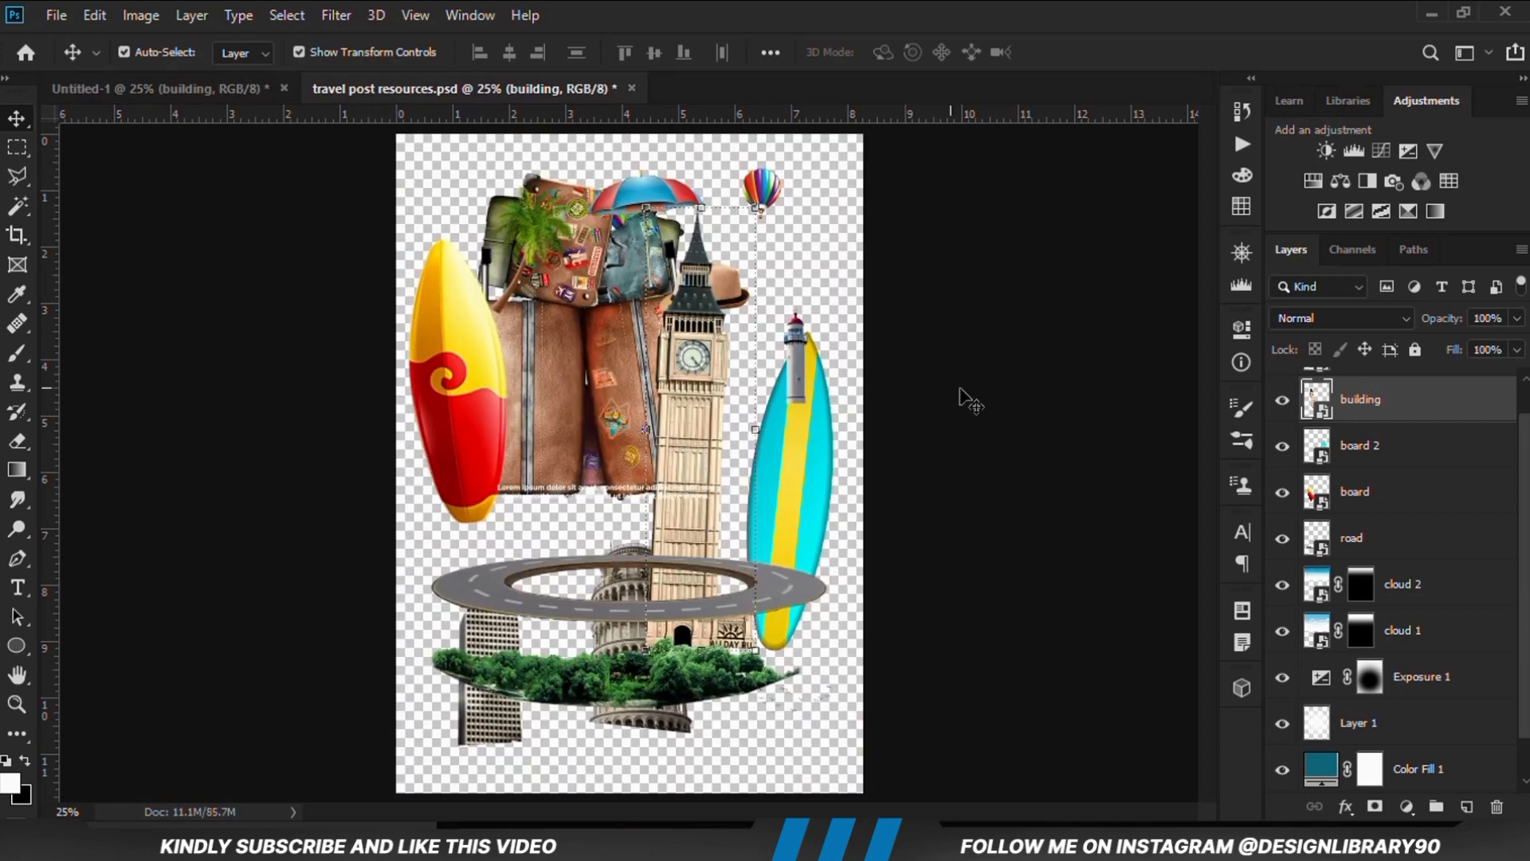
left_click(645, 206)
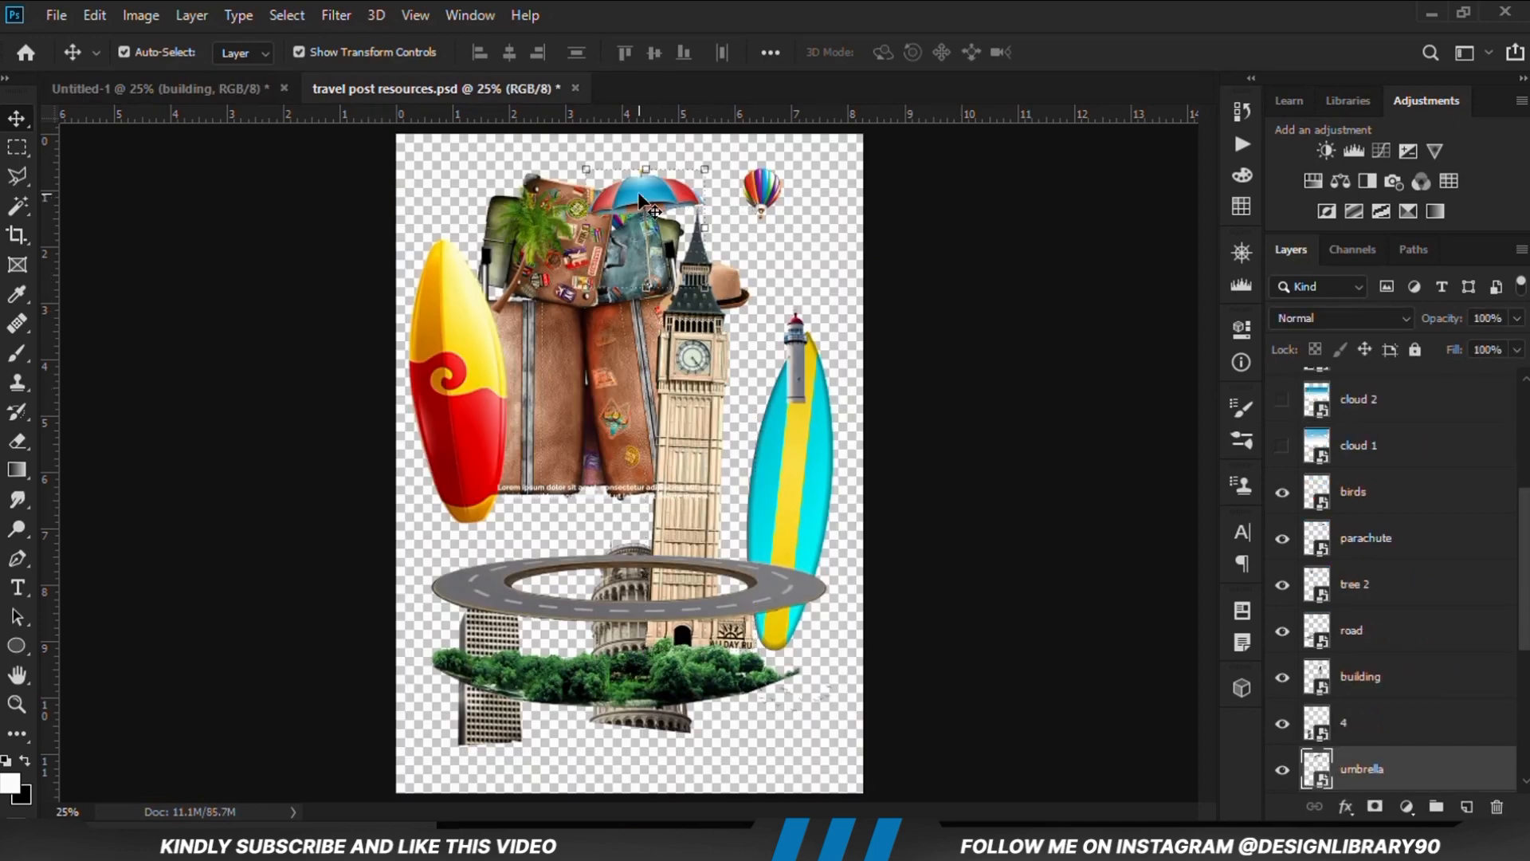
left_click_drag(237, 98, 306, 275)
key("ctrl+t")
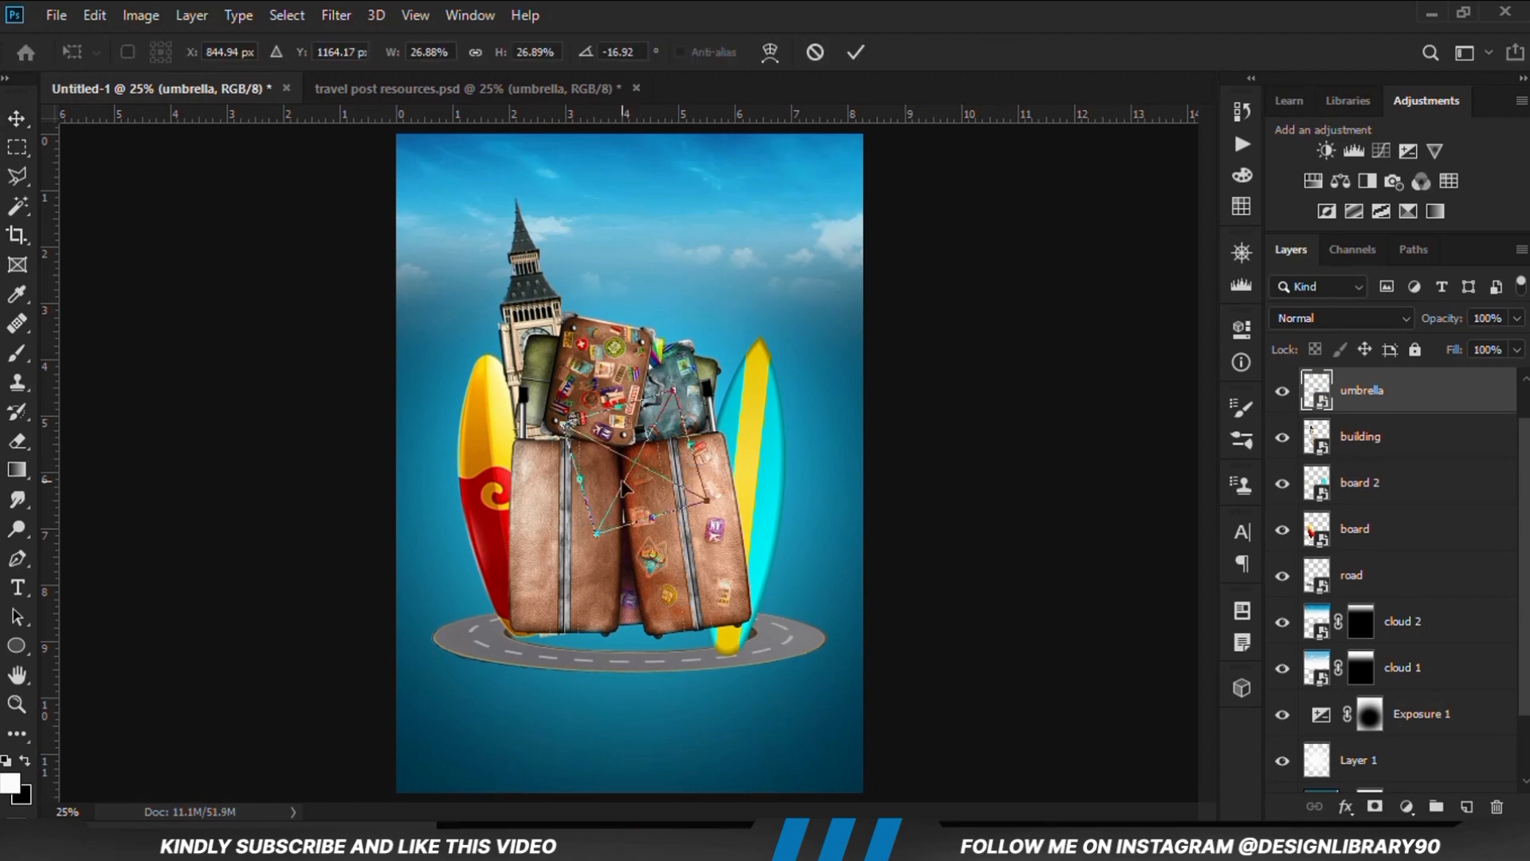
left_click_drag(622, 494, 586, 378)
key("Return")
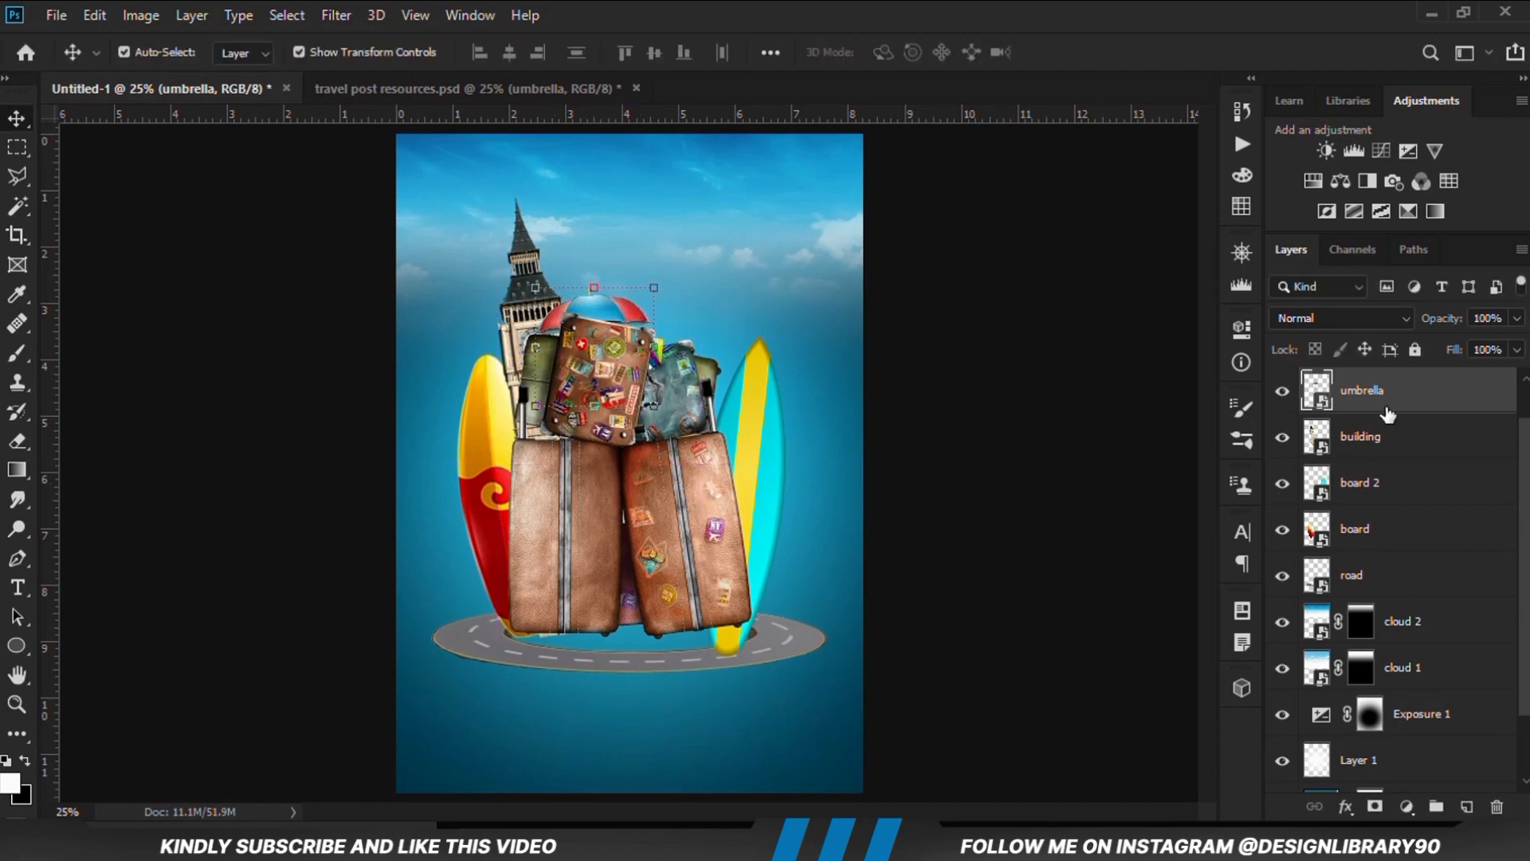
Convert the umbrella layer to a smart object and move it up and left, over the clock tower
right_click(1383, 410)
left_click(1179, 247)
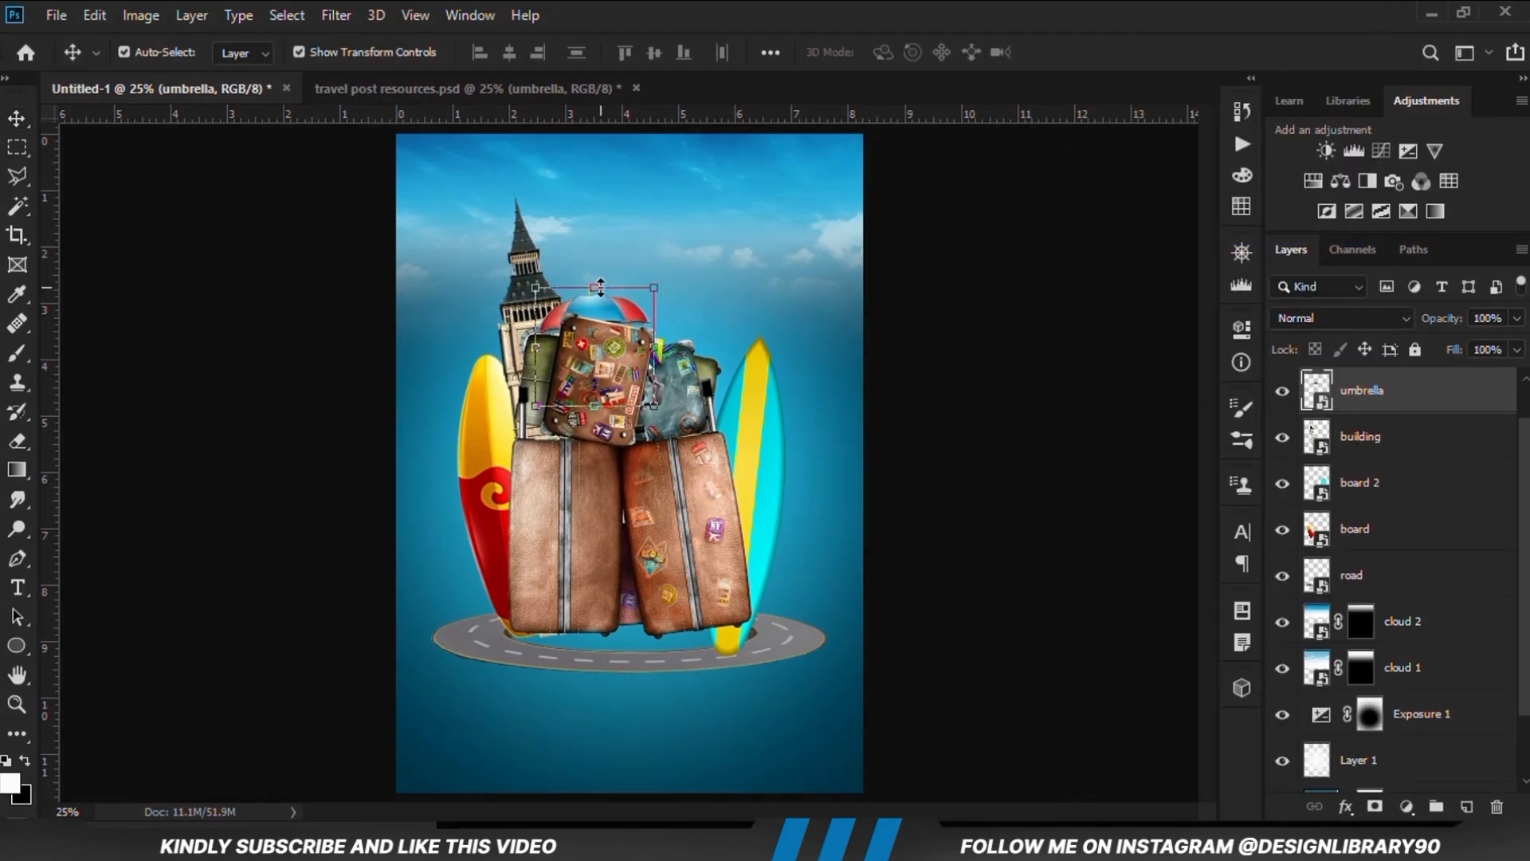
key("ctrl+t")
left_click_drag(596, 334, 562, 325)
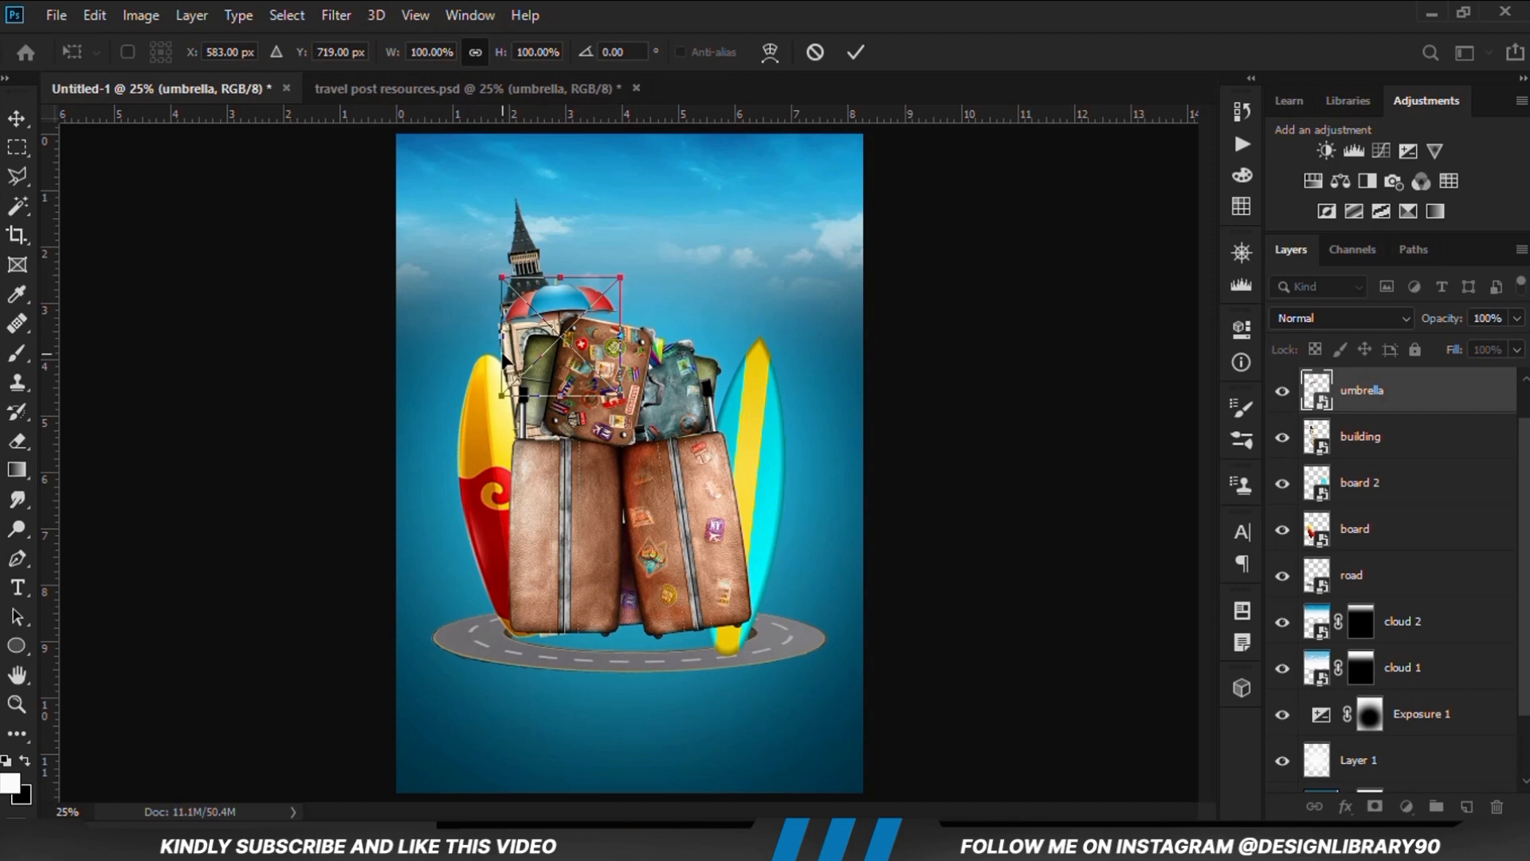
key("Return")
Scale the umbrella to 93.32% and position it in front of the clock tower, peeking out behind the sticker-covered suitcase
left_click_drag(562, 313, 623, 306)
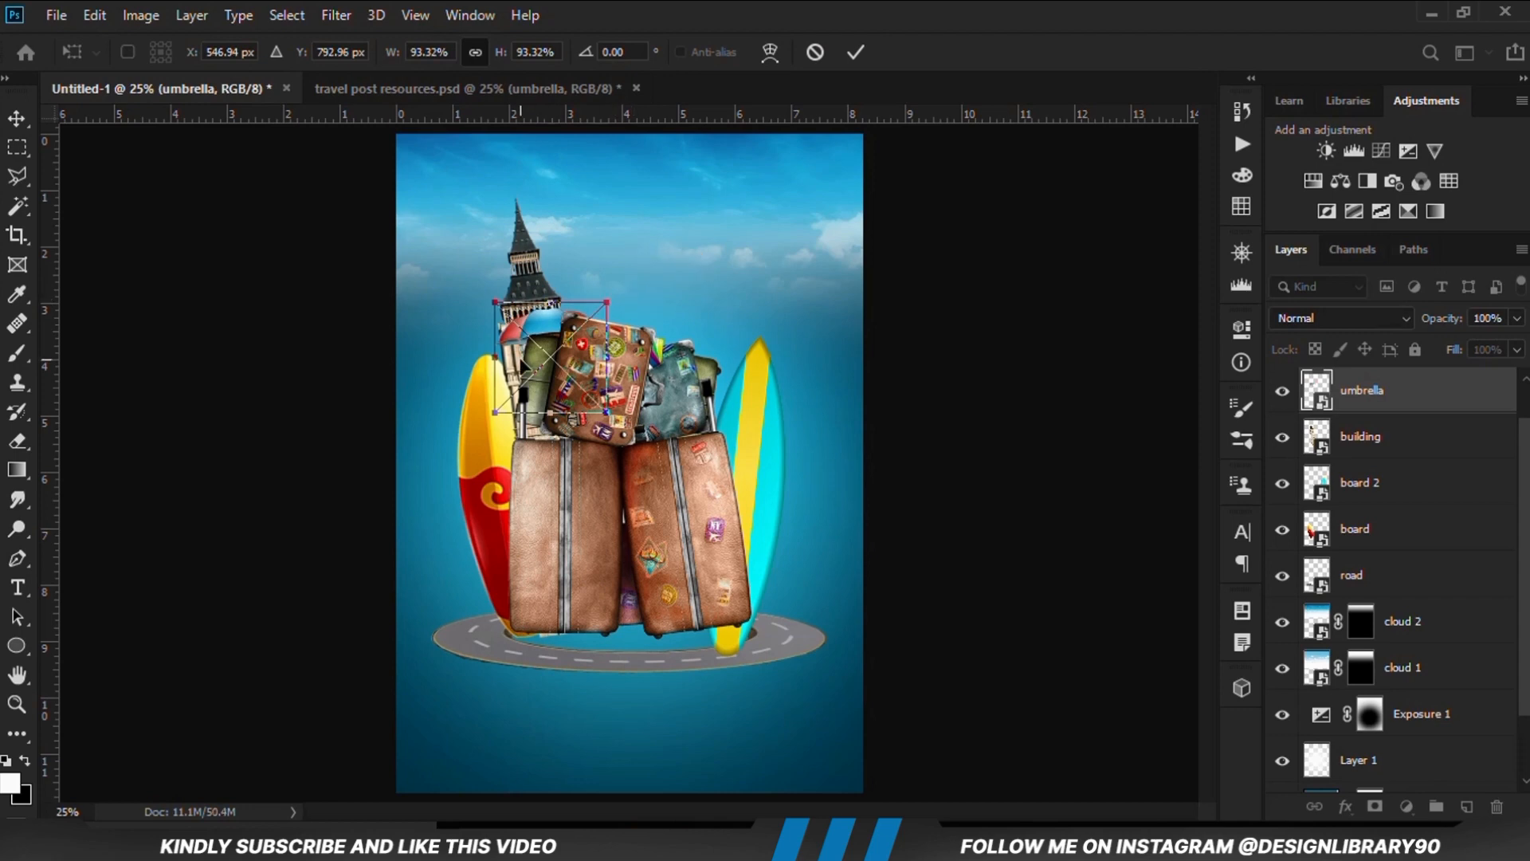
left_click_drag(555, 363, 550, 295)
key("Return")
left_click(1047, 485)
Shift the leaning tower (layer 3) right in the resources file and copy it into Untitled-1 above umbrella
left_click_drag(671, 726, 808, 740)
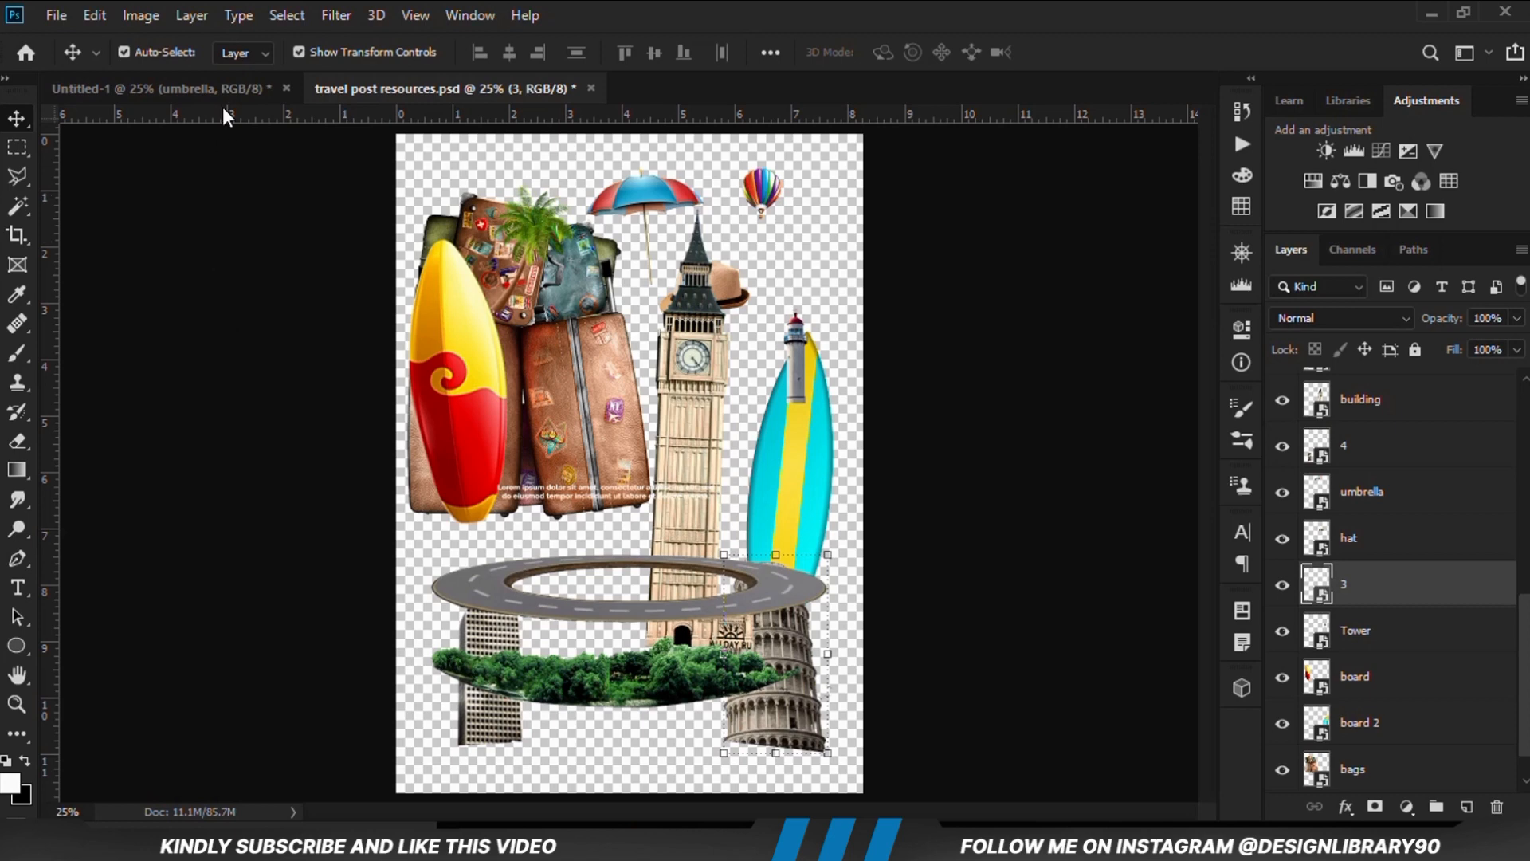
left_click_drag(225, 115, 627, 485)
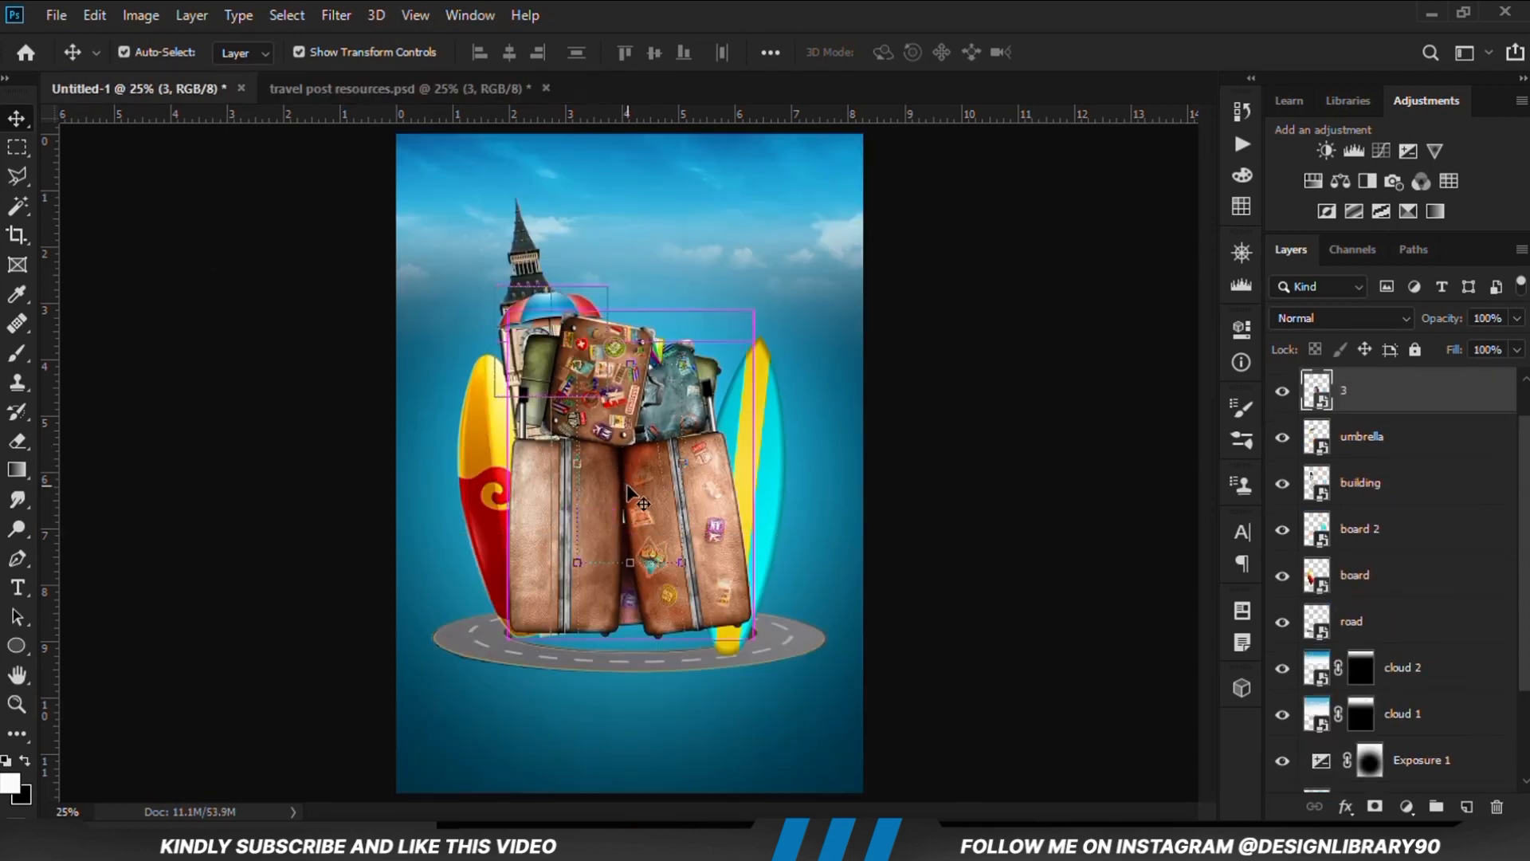
key("ctrl+t")
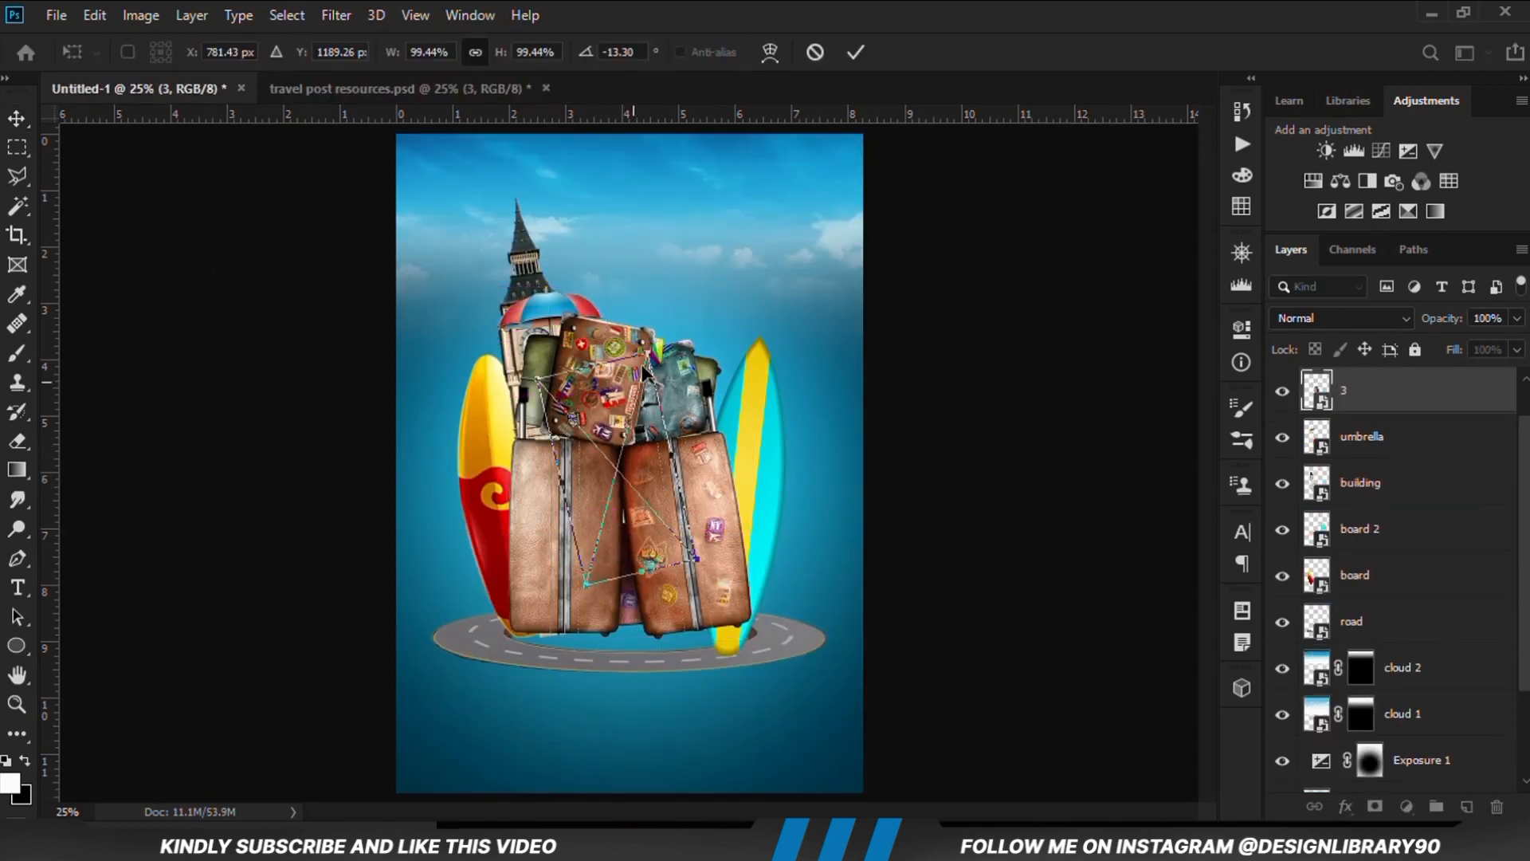
left_click(857, 52)
Convert layer 3 to a smart object and move the leaning tower to the suitcases' upper-right side
right_click(1374, 384)
left_click(1139, 238)
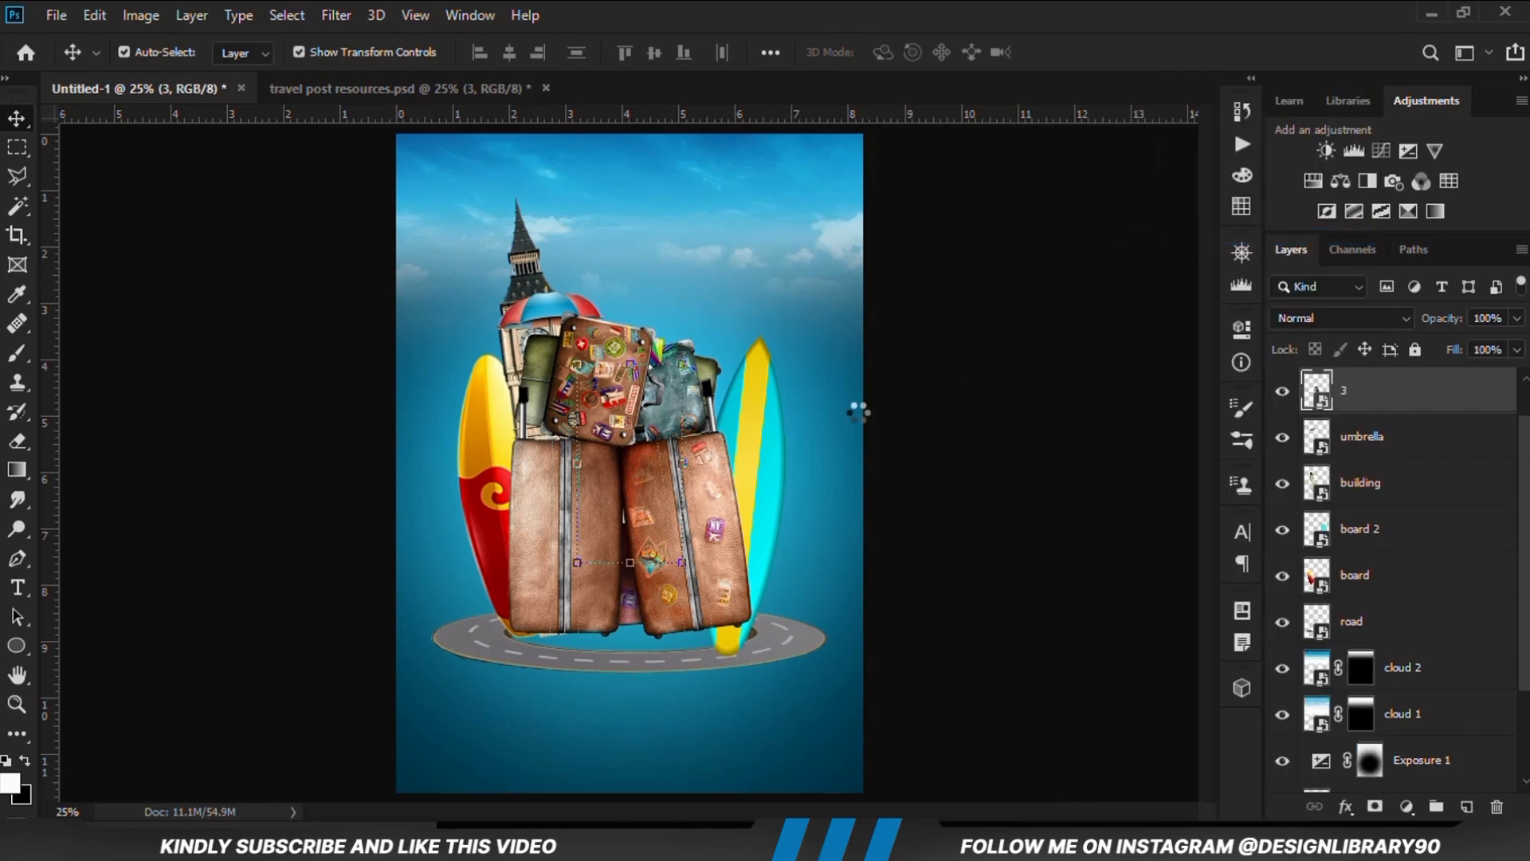
key("ctrl+t")
left_click_drag(638, 478, 721, 388)
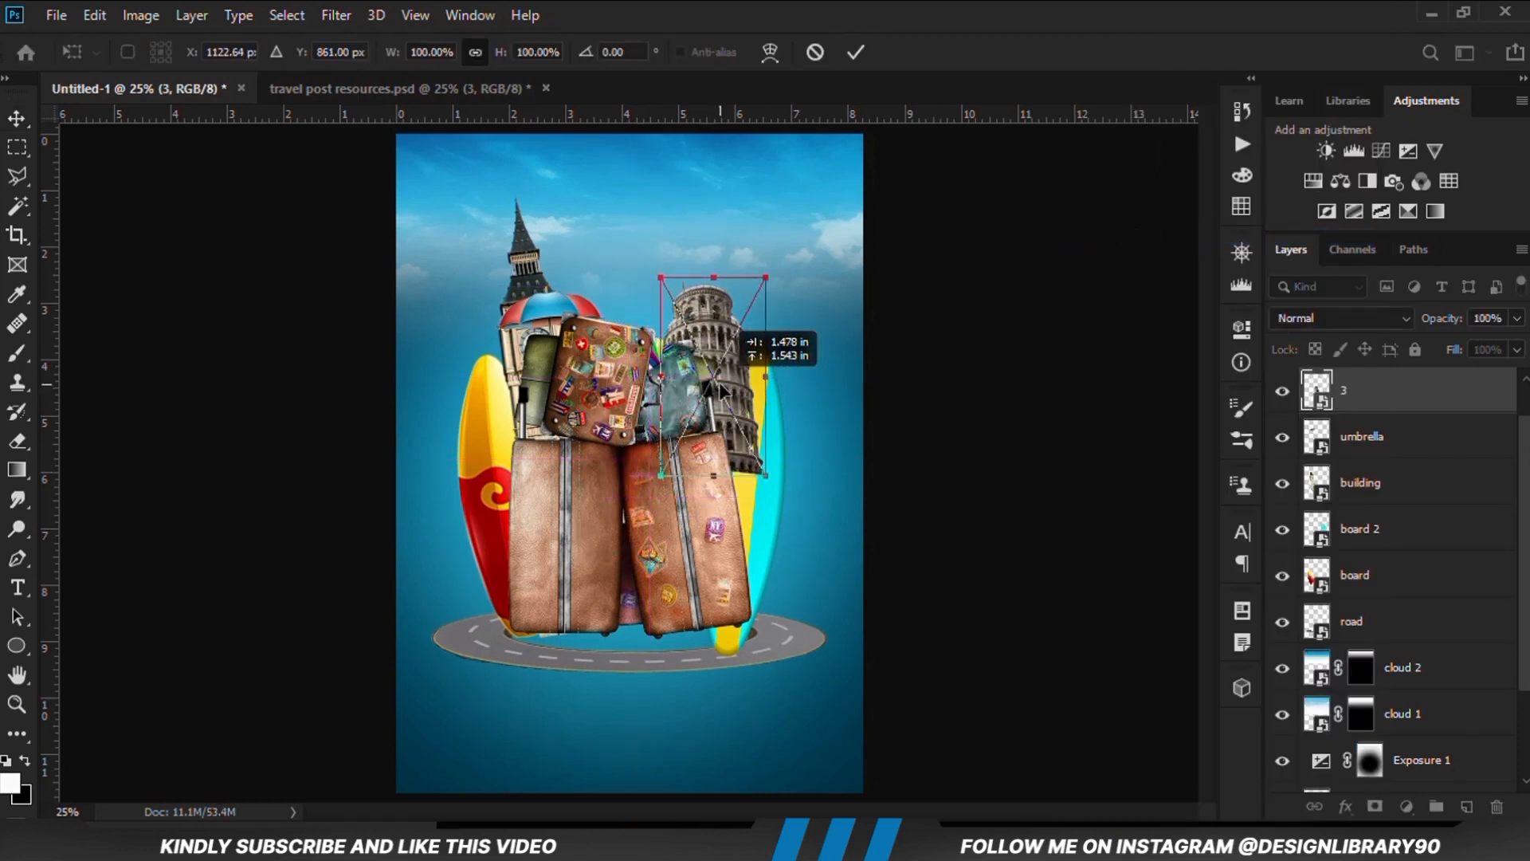
left_click(853, 60)
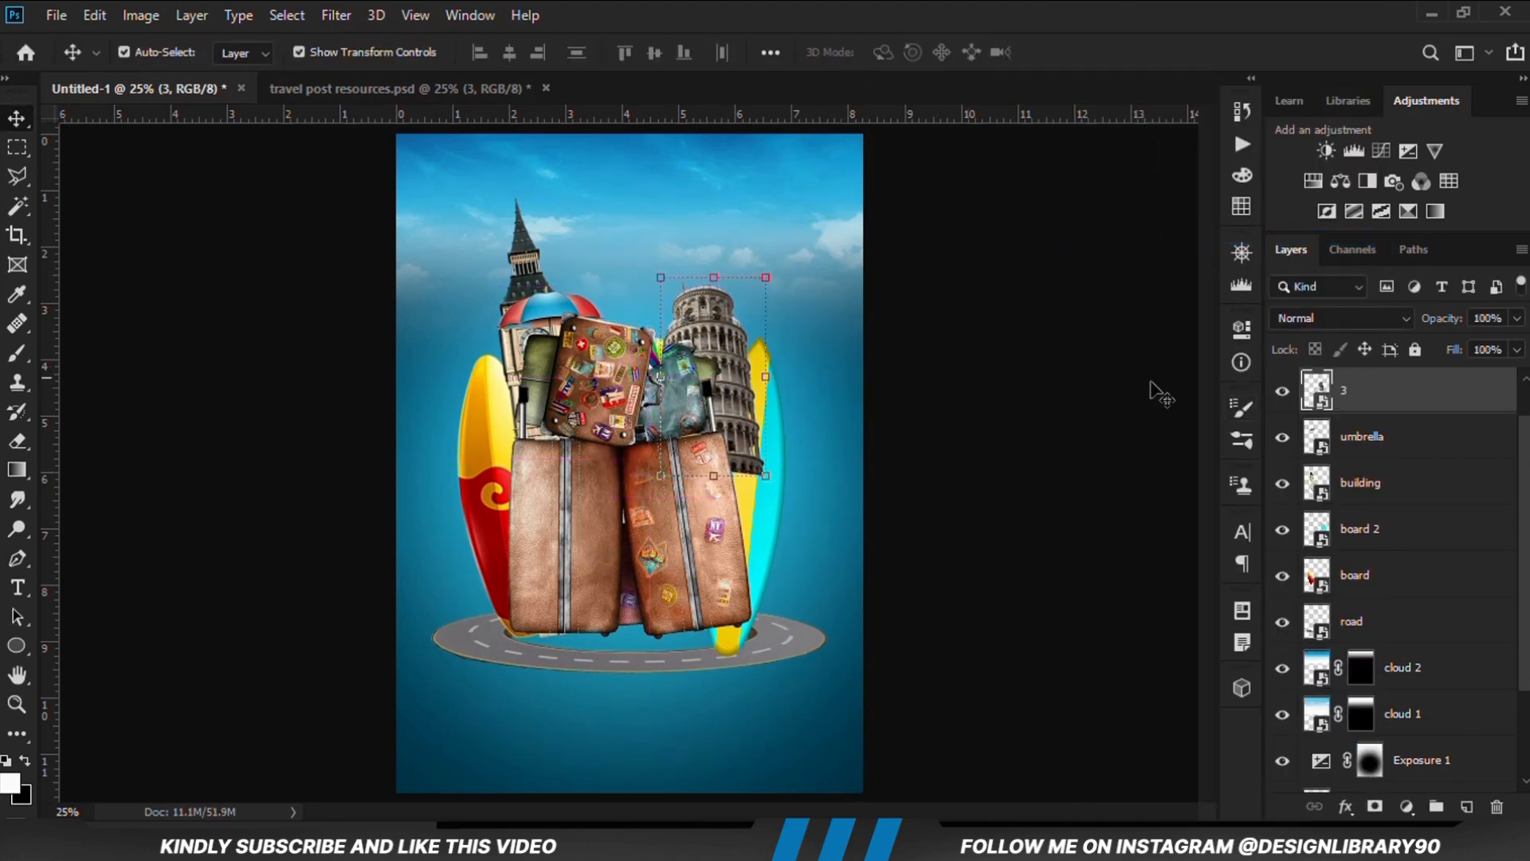
Reorder layer 3 below road, rotate the leaning tower to 10.24° and raise it above the blue surfboard
left_click_drag(1362, 398, 1357, 638)
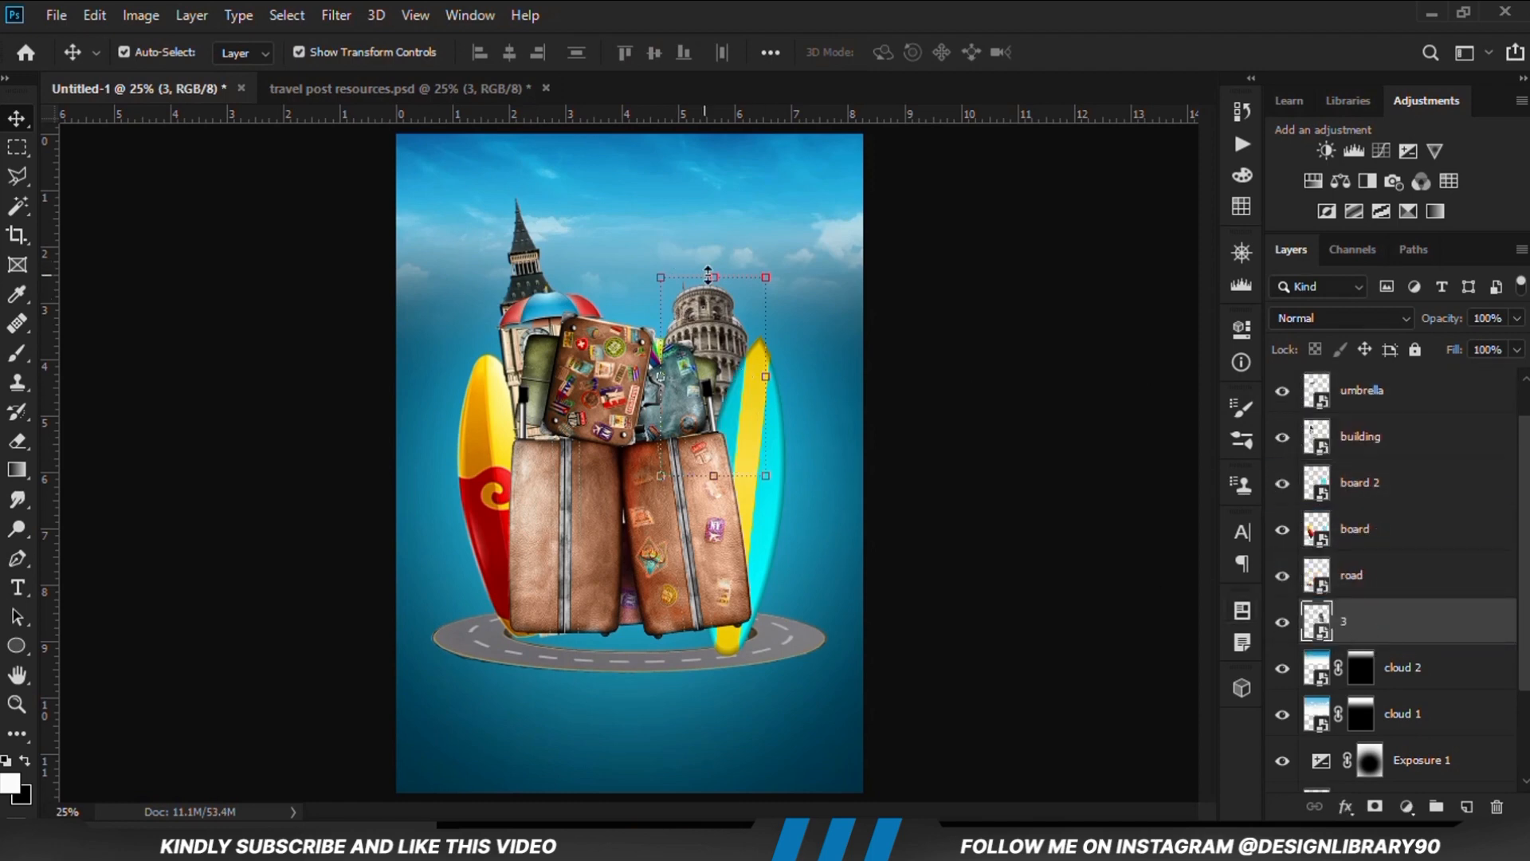
left_click_drag(734, 277, 771, 241)
left_click_drag(738, 331, 757, 295)
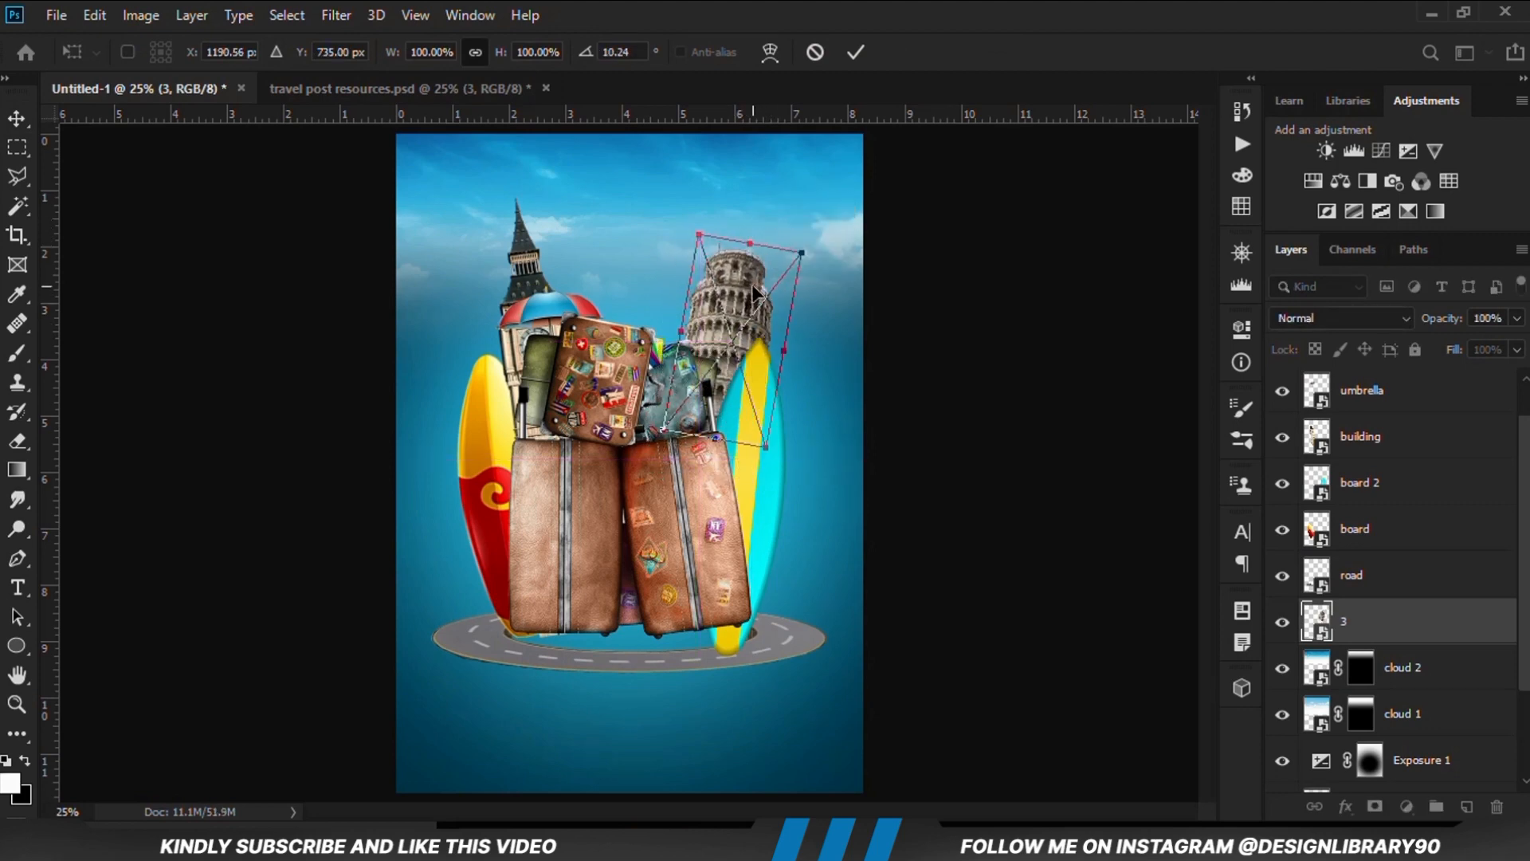
key("Return")
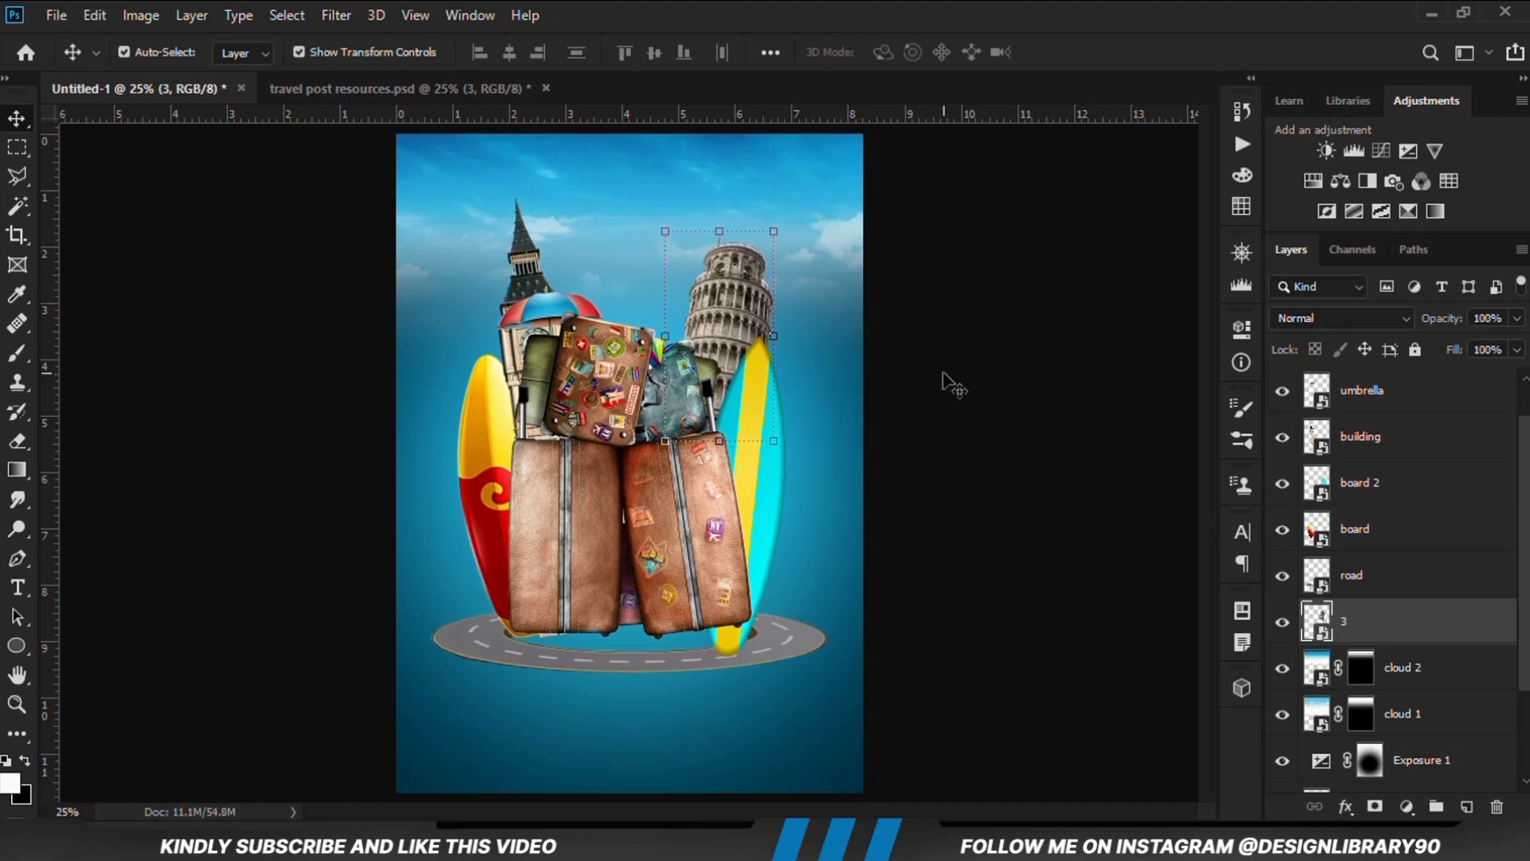
Copy the high-rise (layer 4) from the resources file into Untitled-1, centered above the suitcases and layered between umbrella and building
left_click(342, 88)
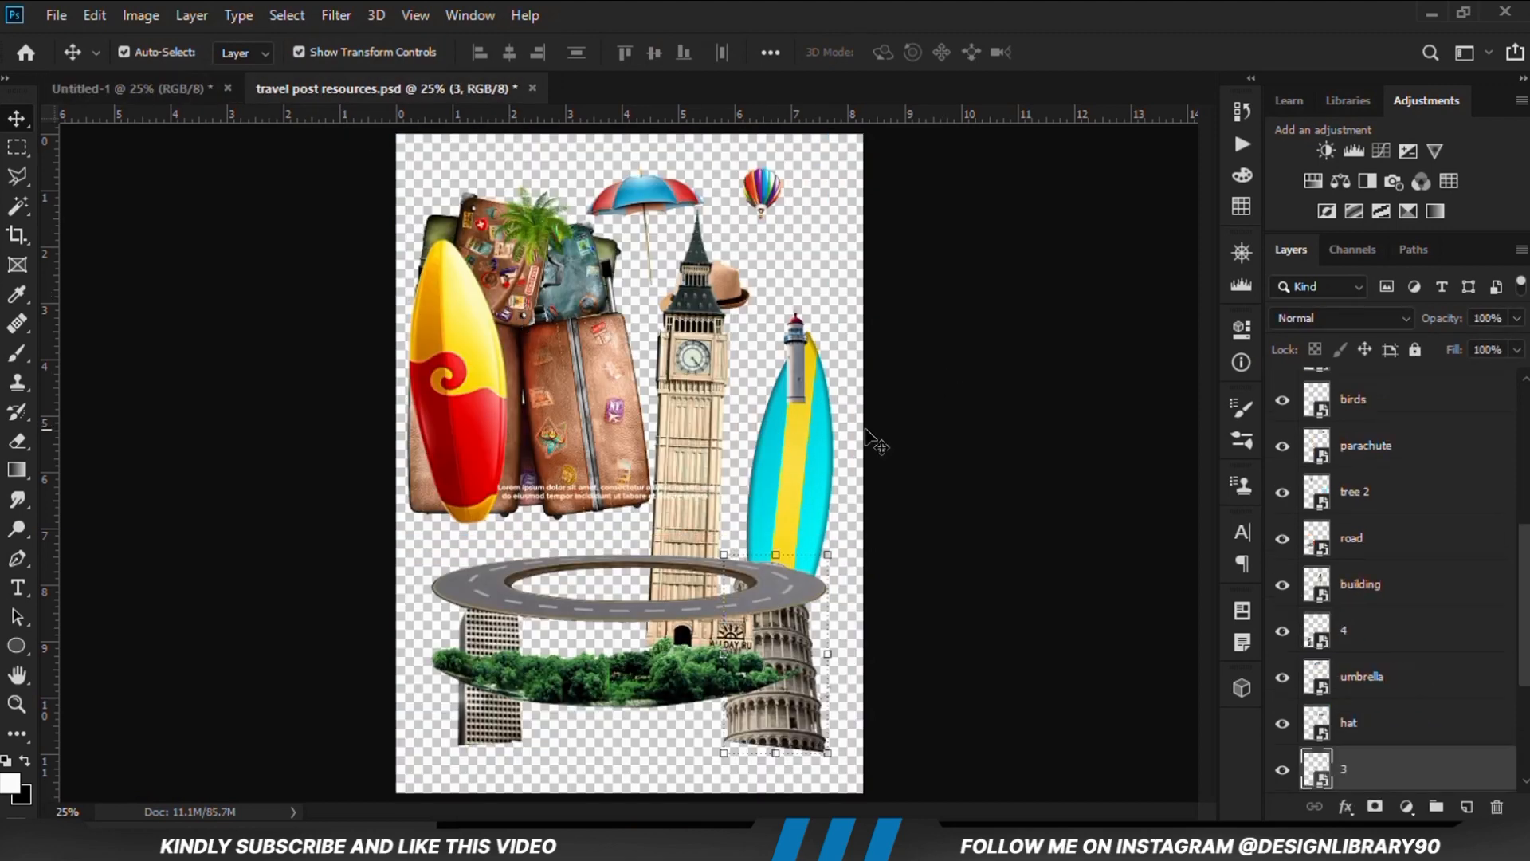
left_click(478, 722)
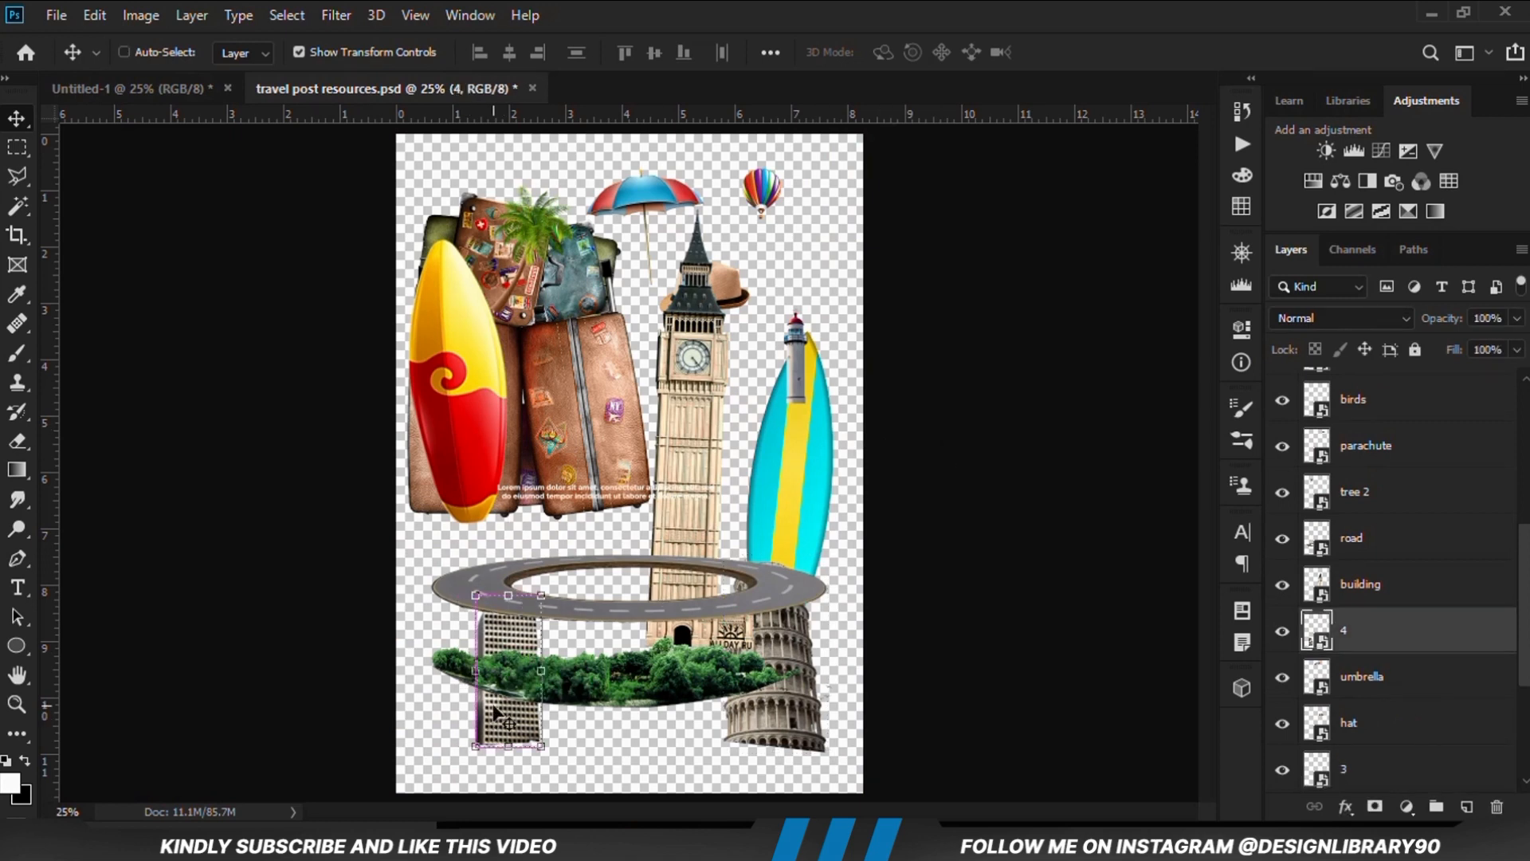
left_click(135, 89)
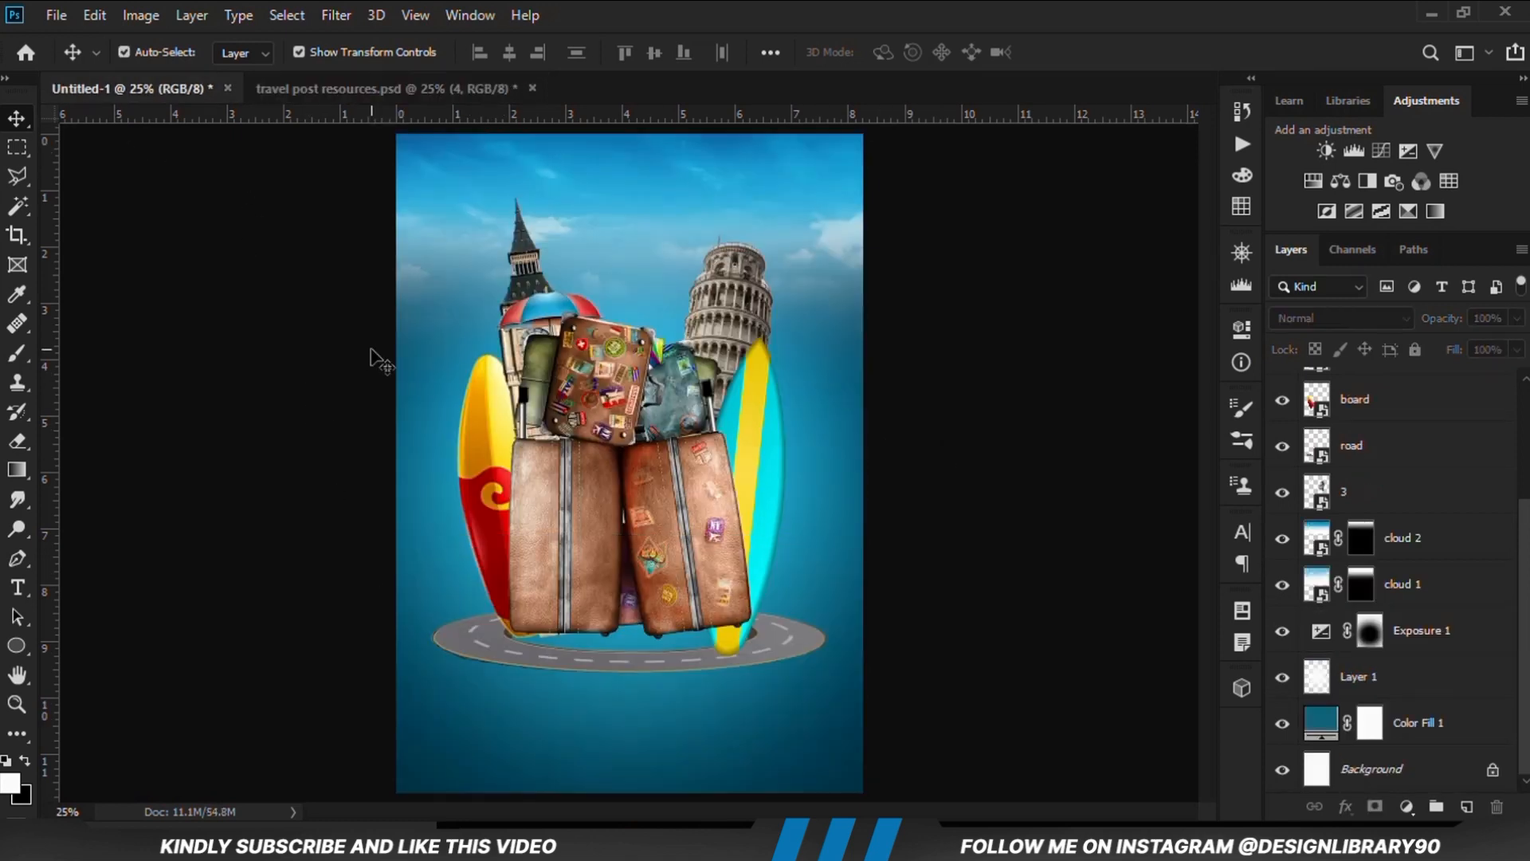
left_click_drag(379, 361, 633, 313)
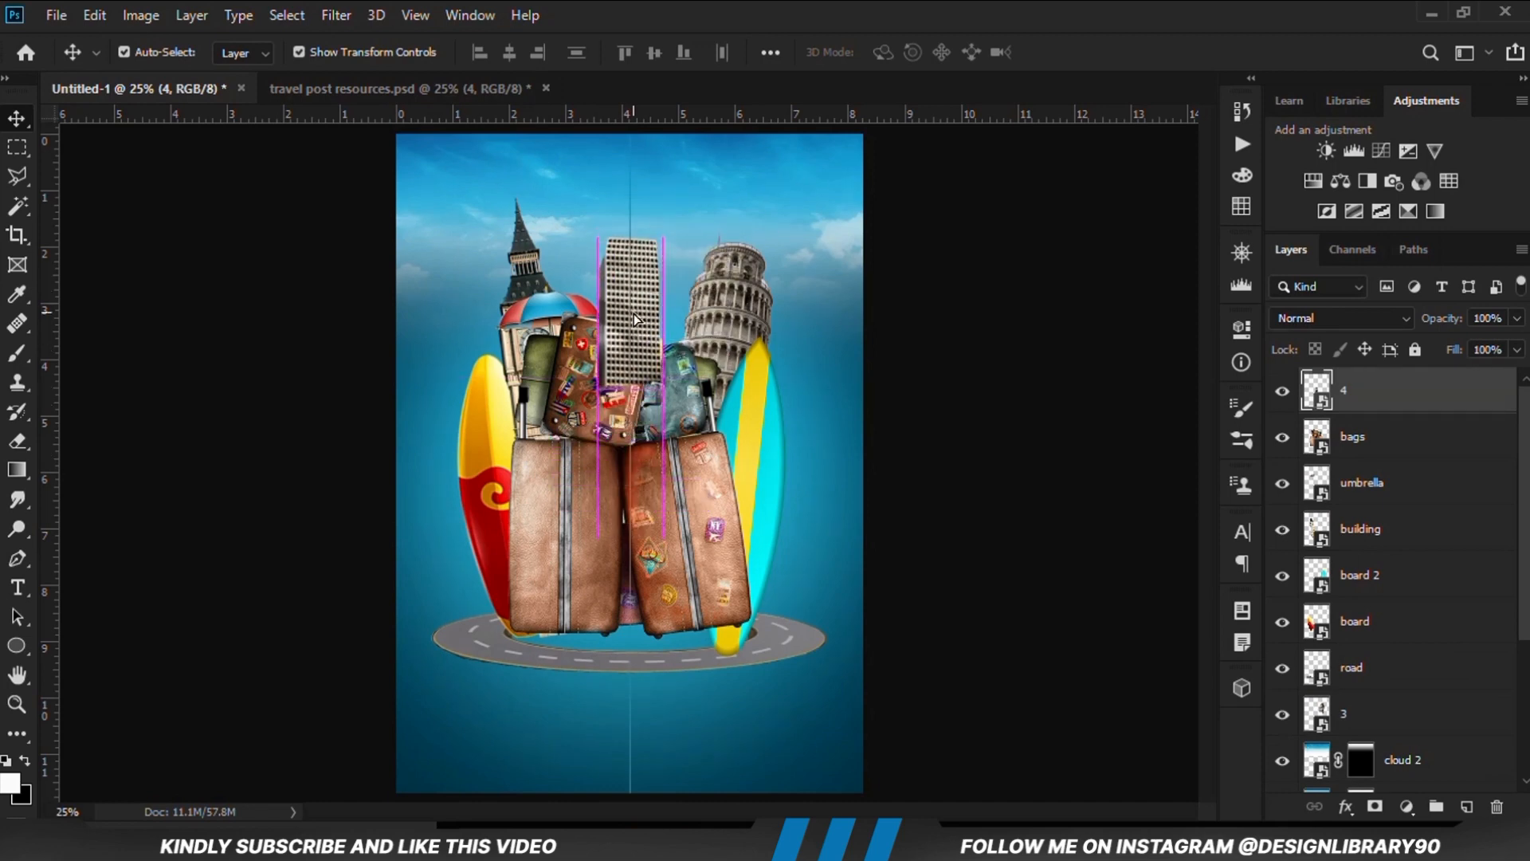
left_click_drag(1389, 396, 1383, 518)
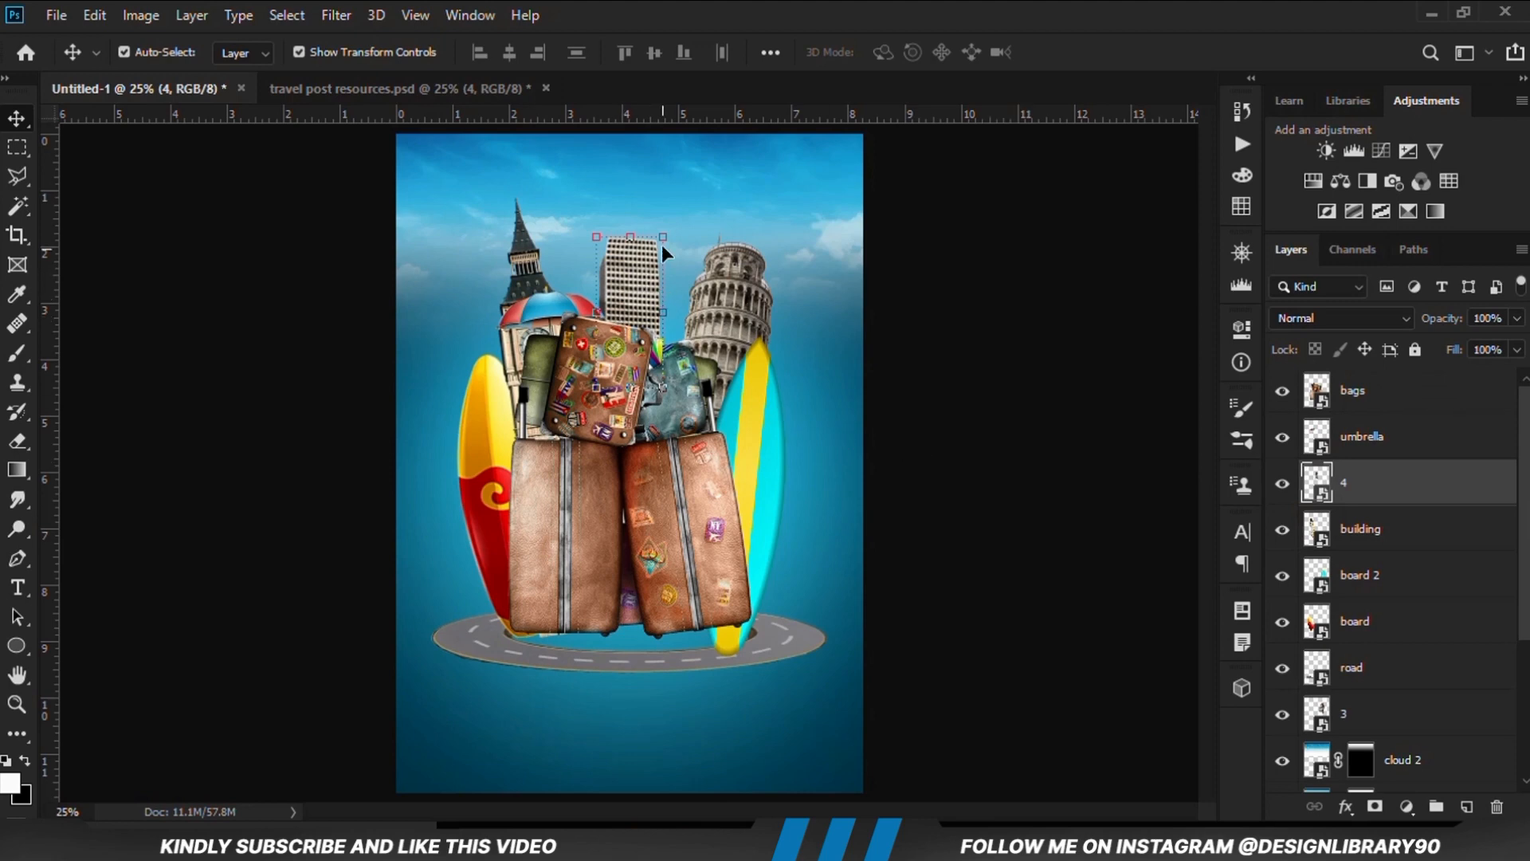
Enlarge the high-rise with a slight counterclockwise tilt, and move the leaning tower closer to its right side
left_click_drag(662, 246, 670, 211)
key("Return")
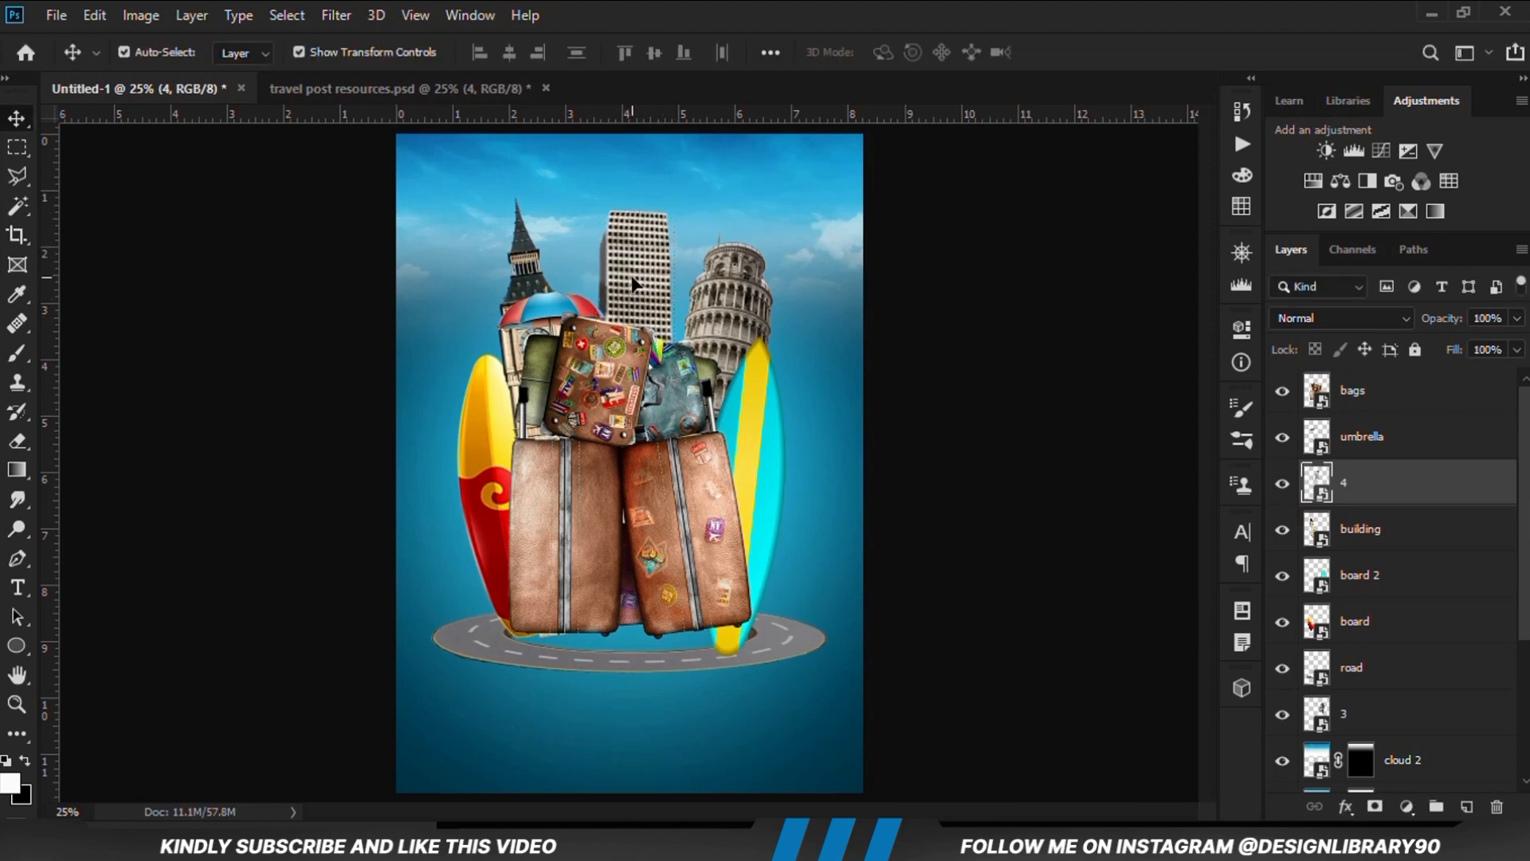
left_click_drag(633, 283, 640, 298)
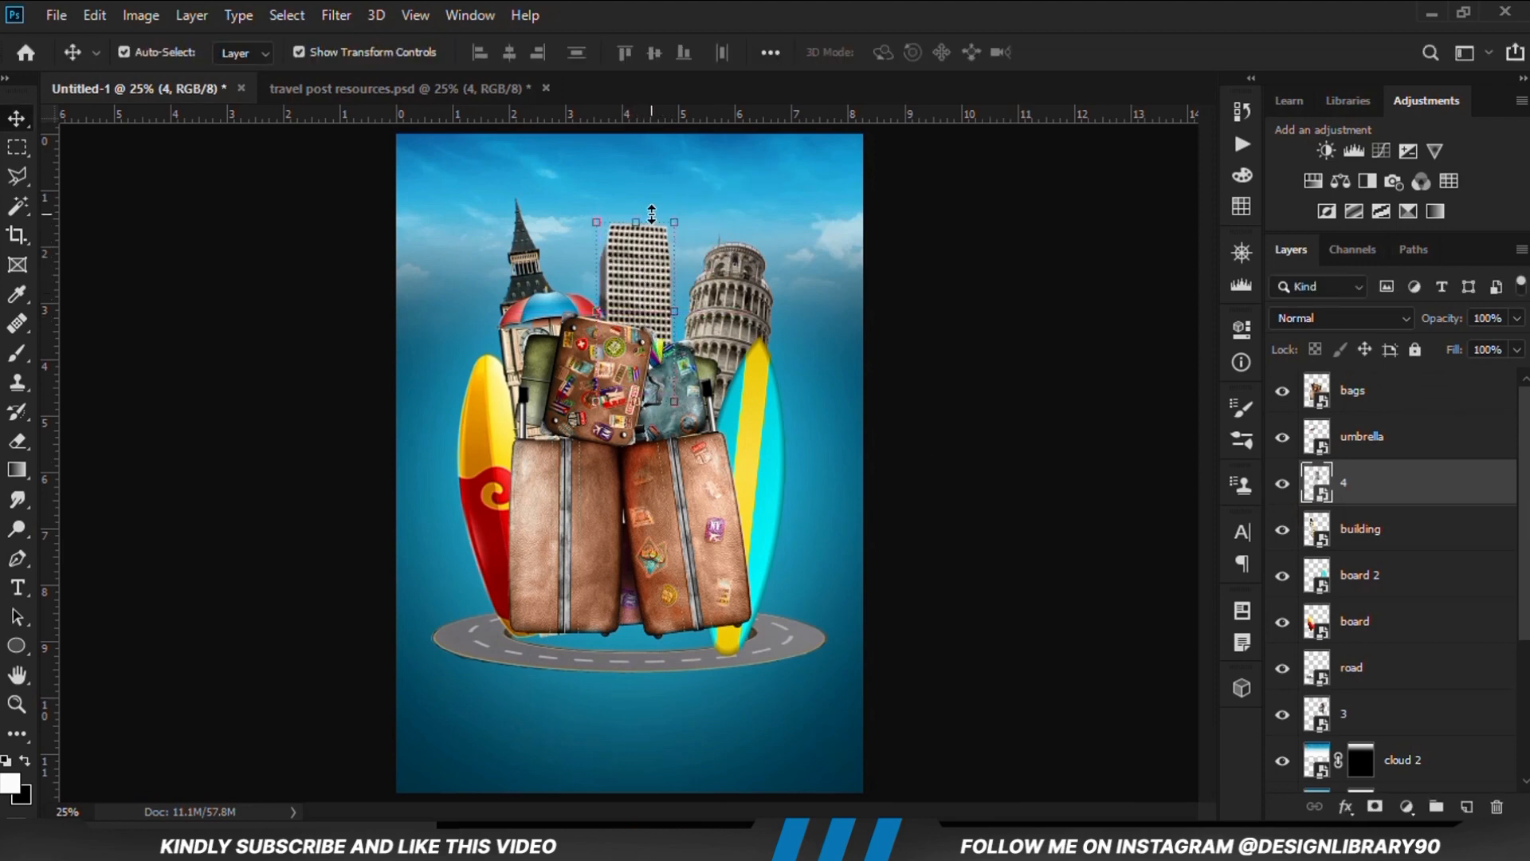
left_click_drag(651, 204, 642, 190)
key("Return")
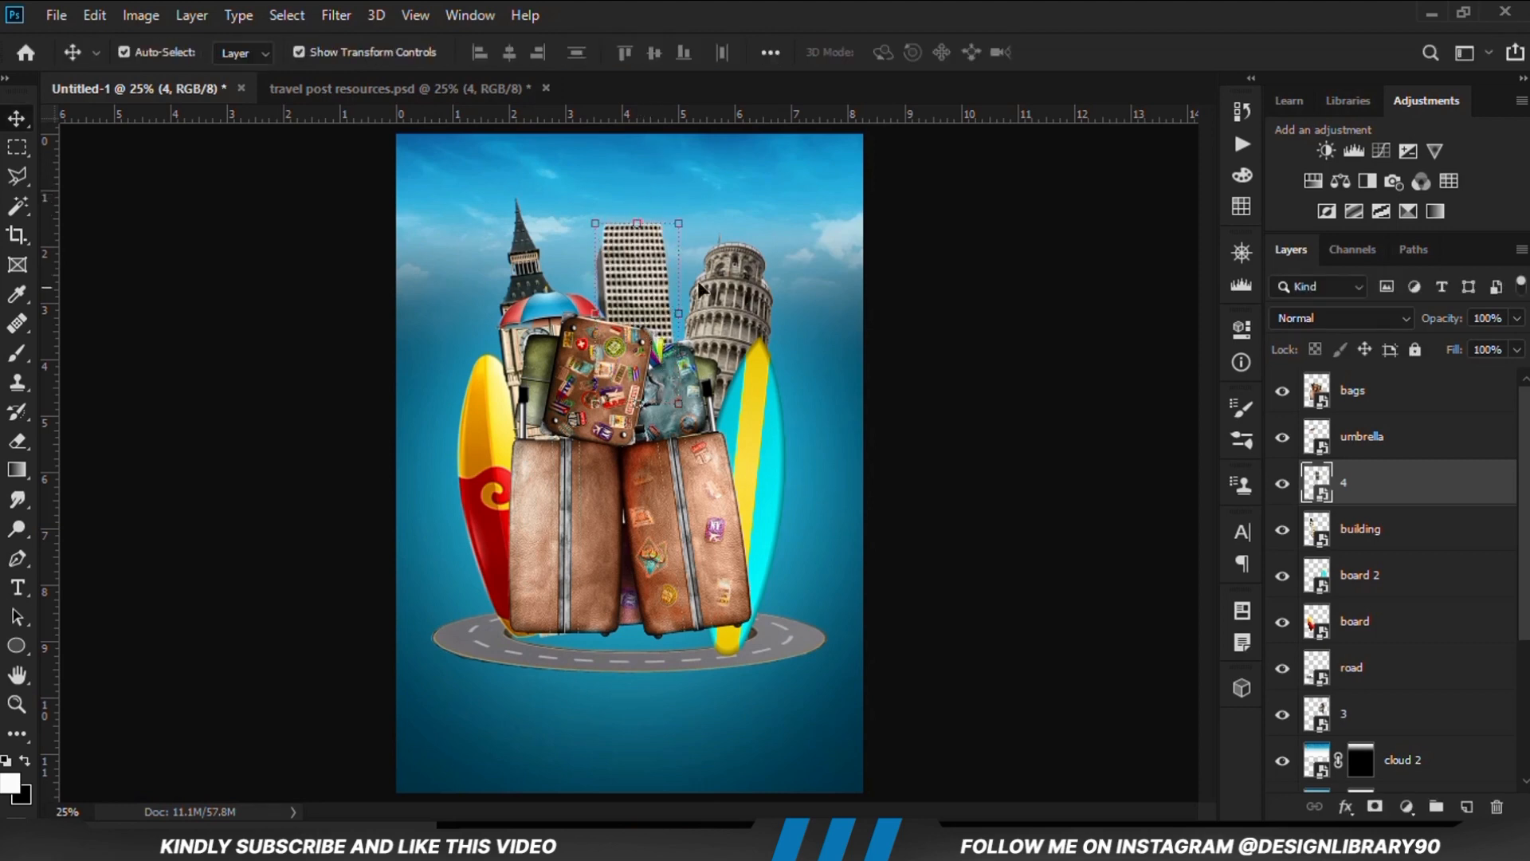
left_click_drag(744, 309, 726, 307)
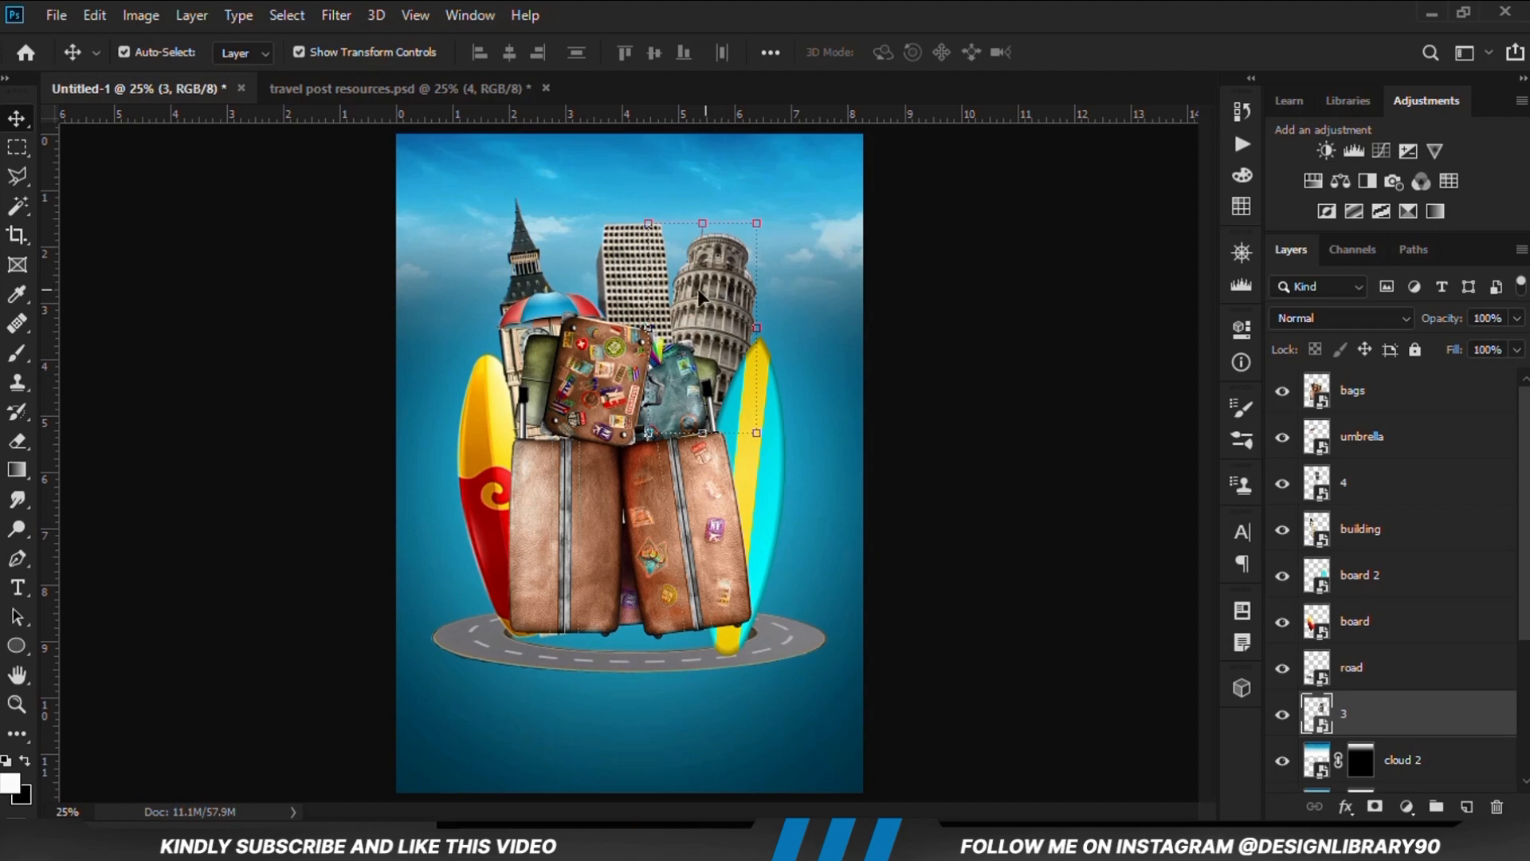
Scale the umbrella to 103.79% and raise it above the sticker-covered suitcase
left_click(555, 315)
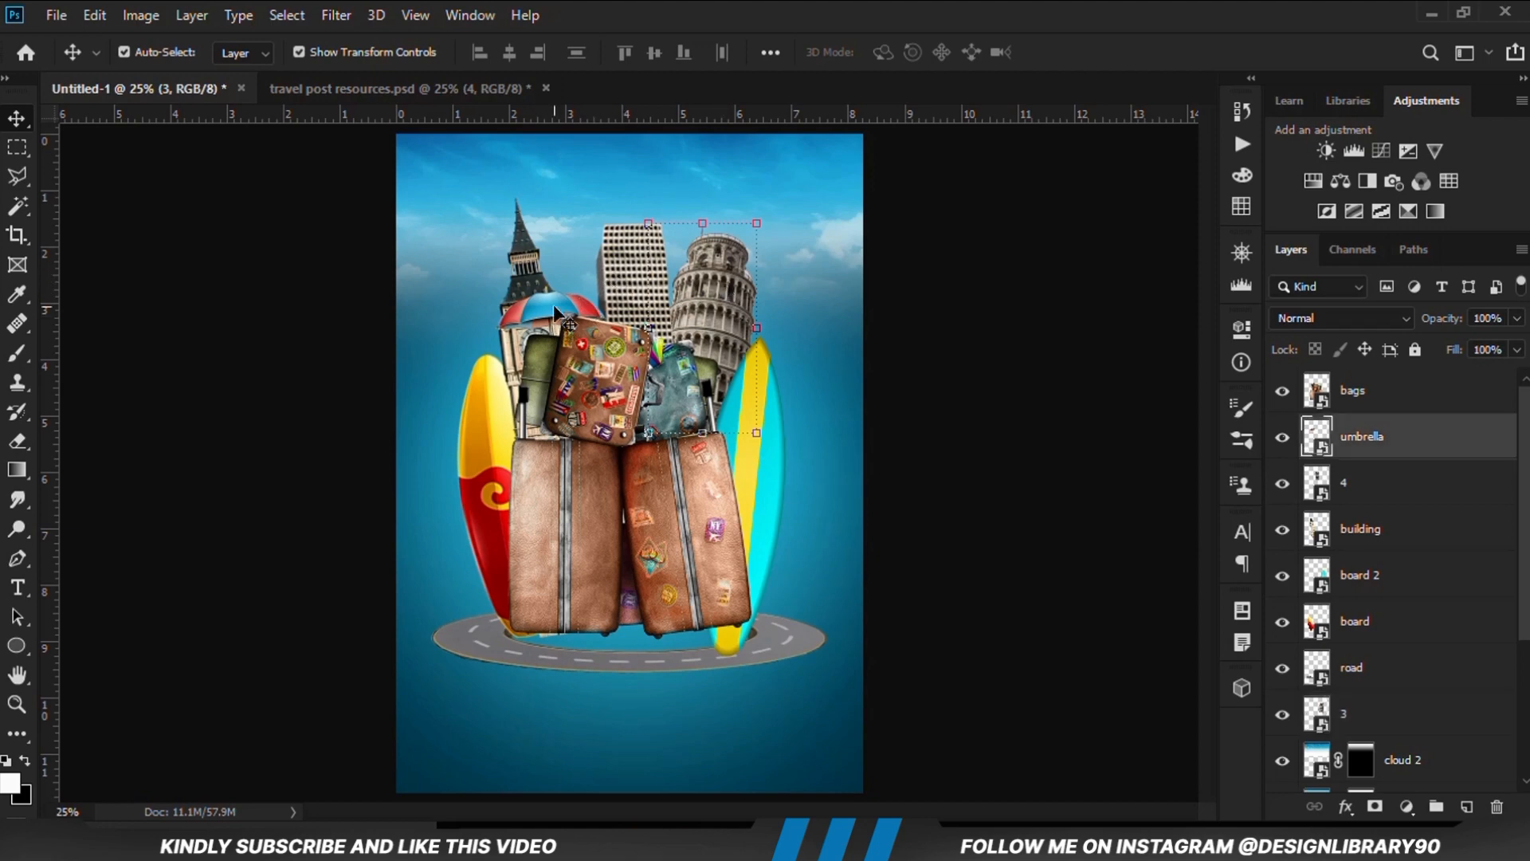
left_click_drag(613, 277, 618, 273)
left_click_drag(557, 316, 568, 313)
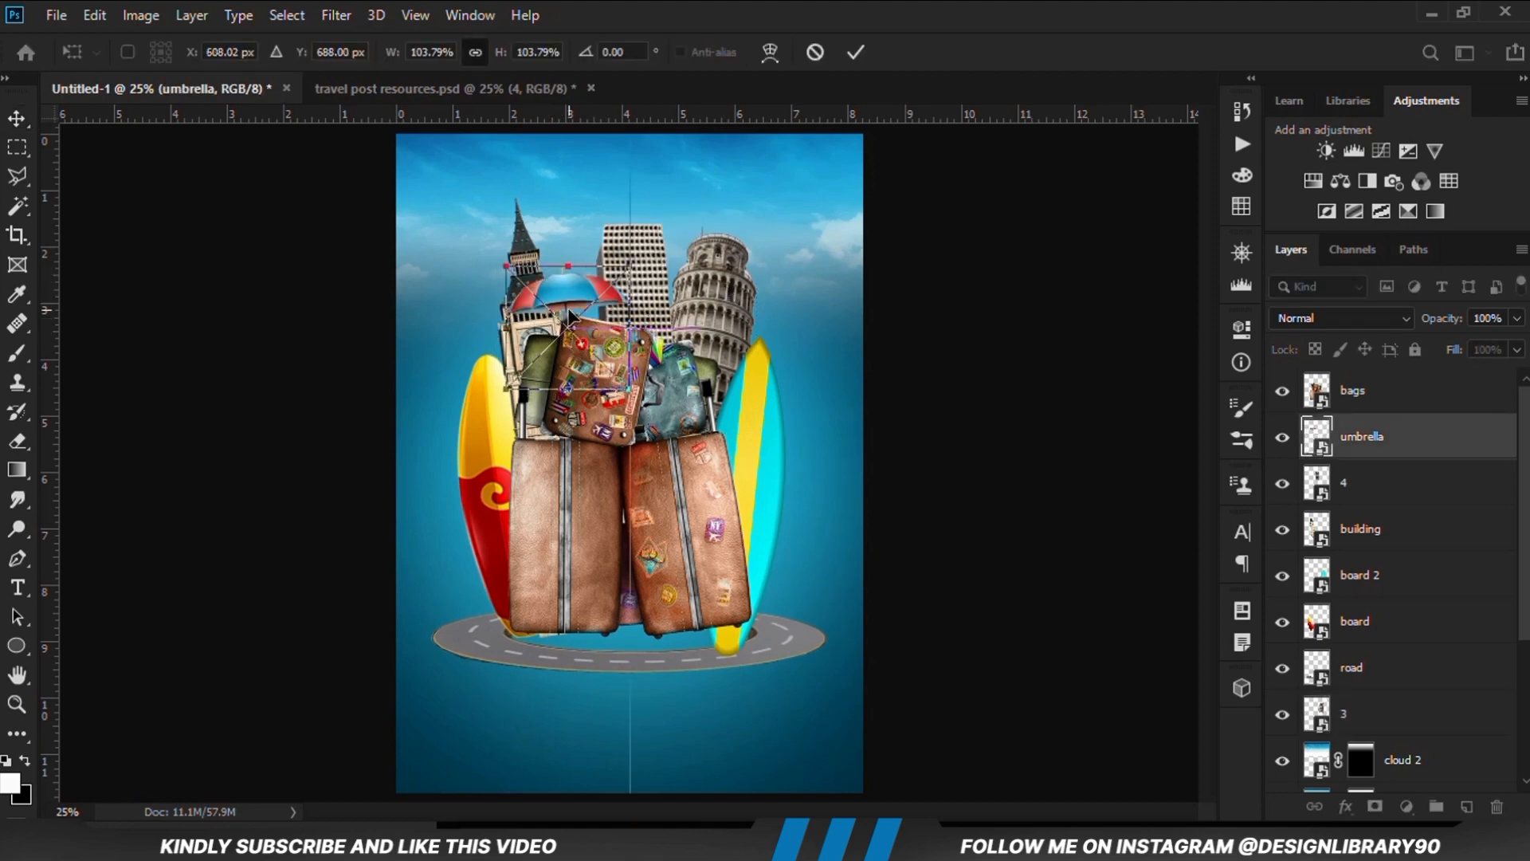
key("Return")
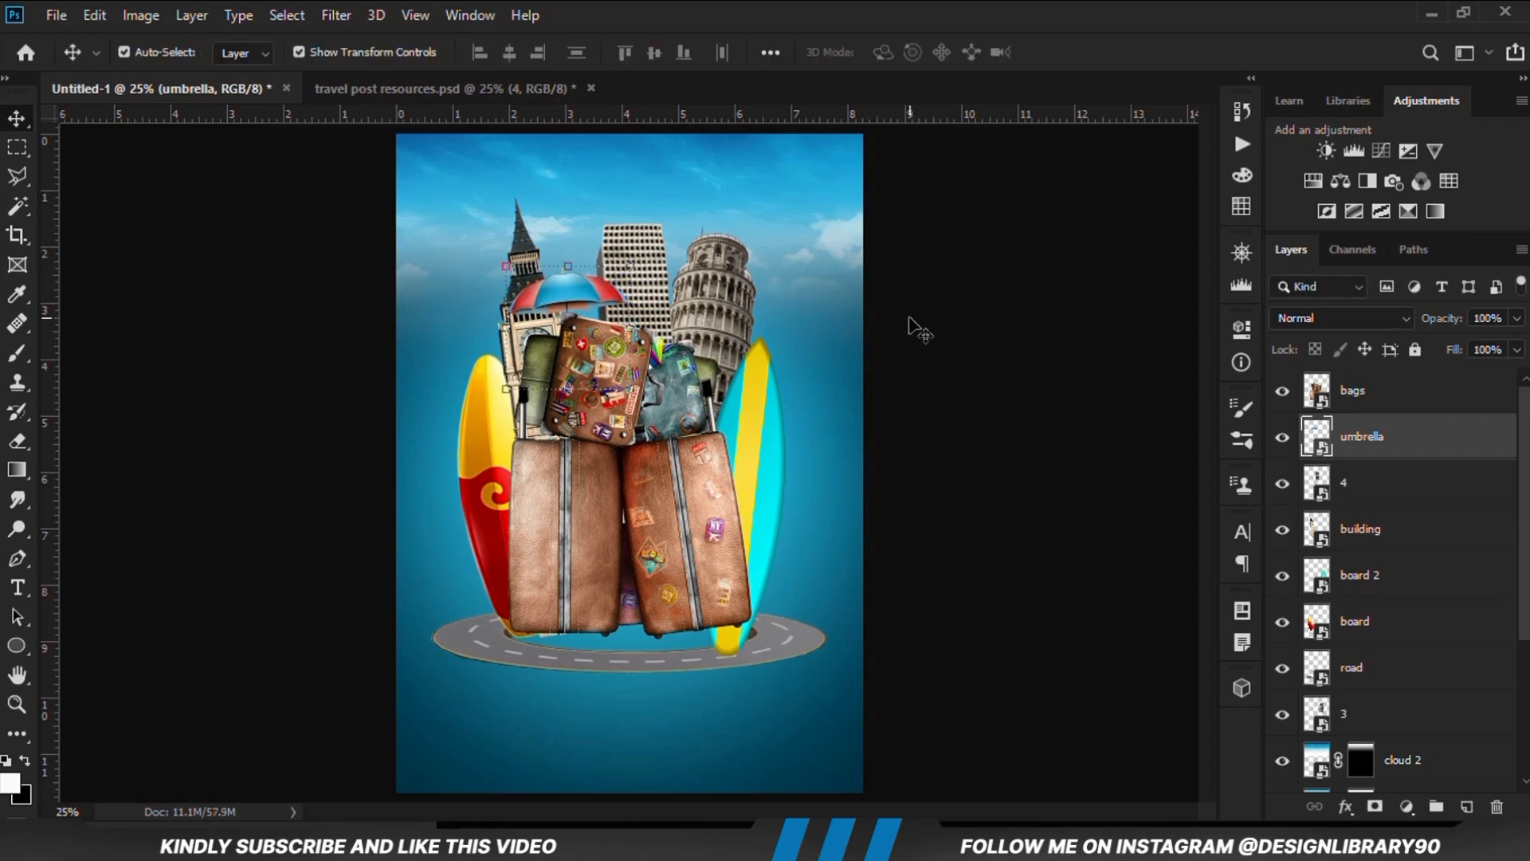
left_click(909, 318)
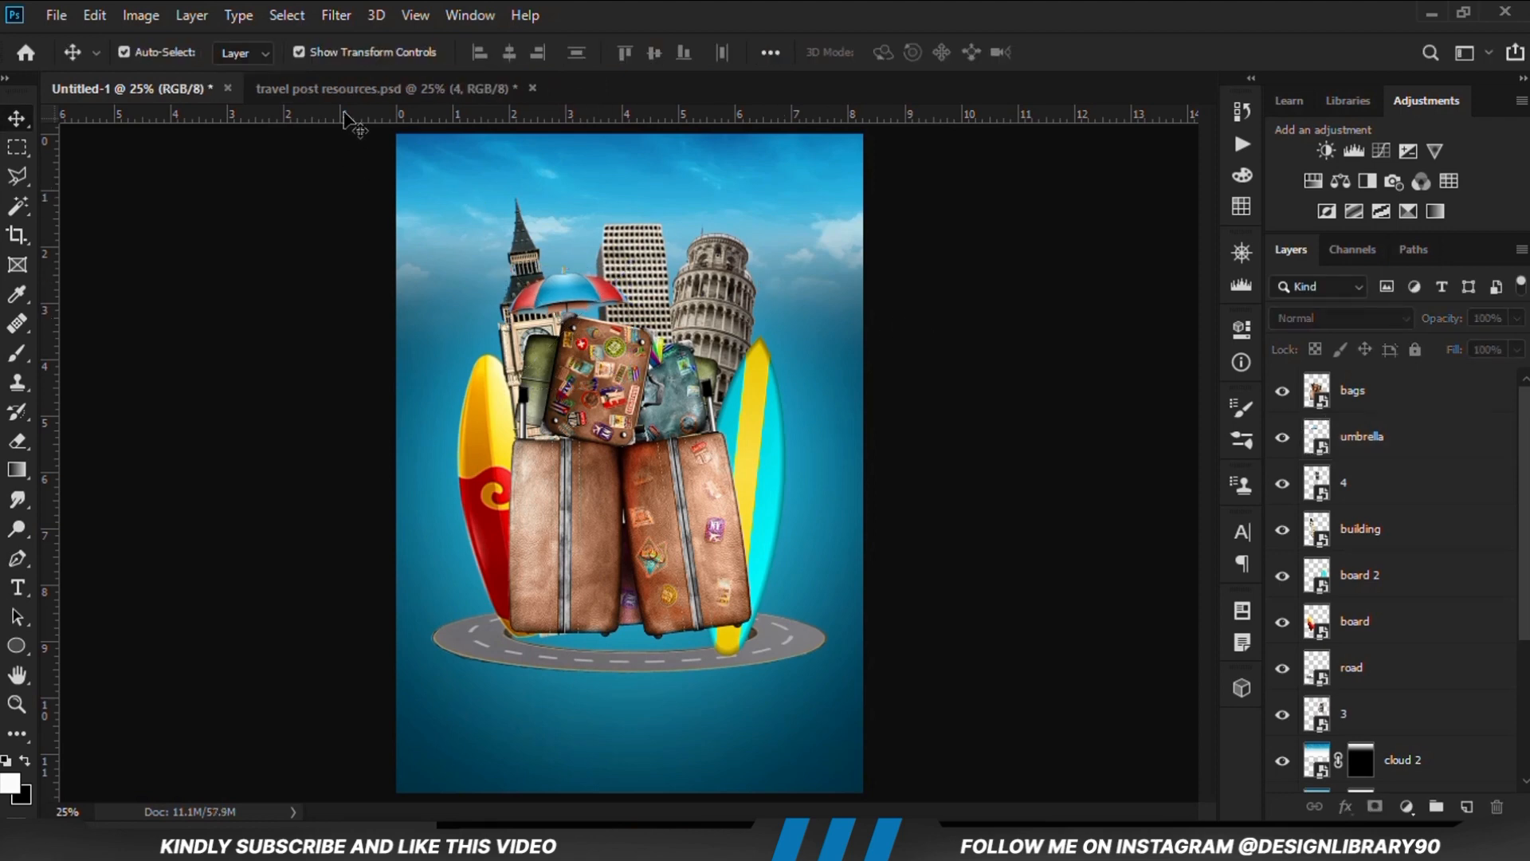
Copy the tree 2 palm from the resources file into Untitled-1, between the high-rise and leaning tower, layered below building
left_click(359, 88)
left_click(542, 209)
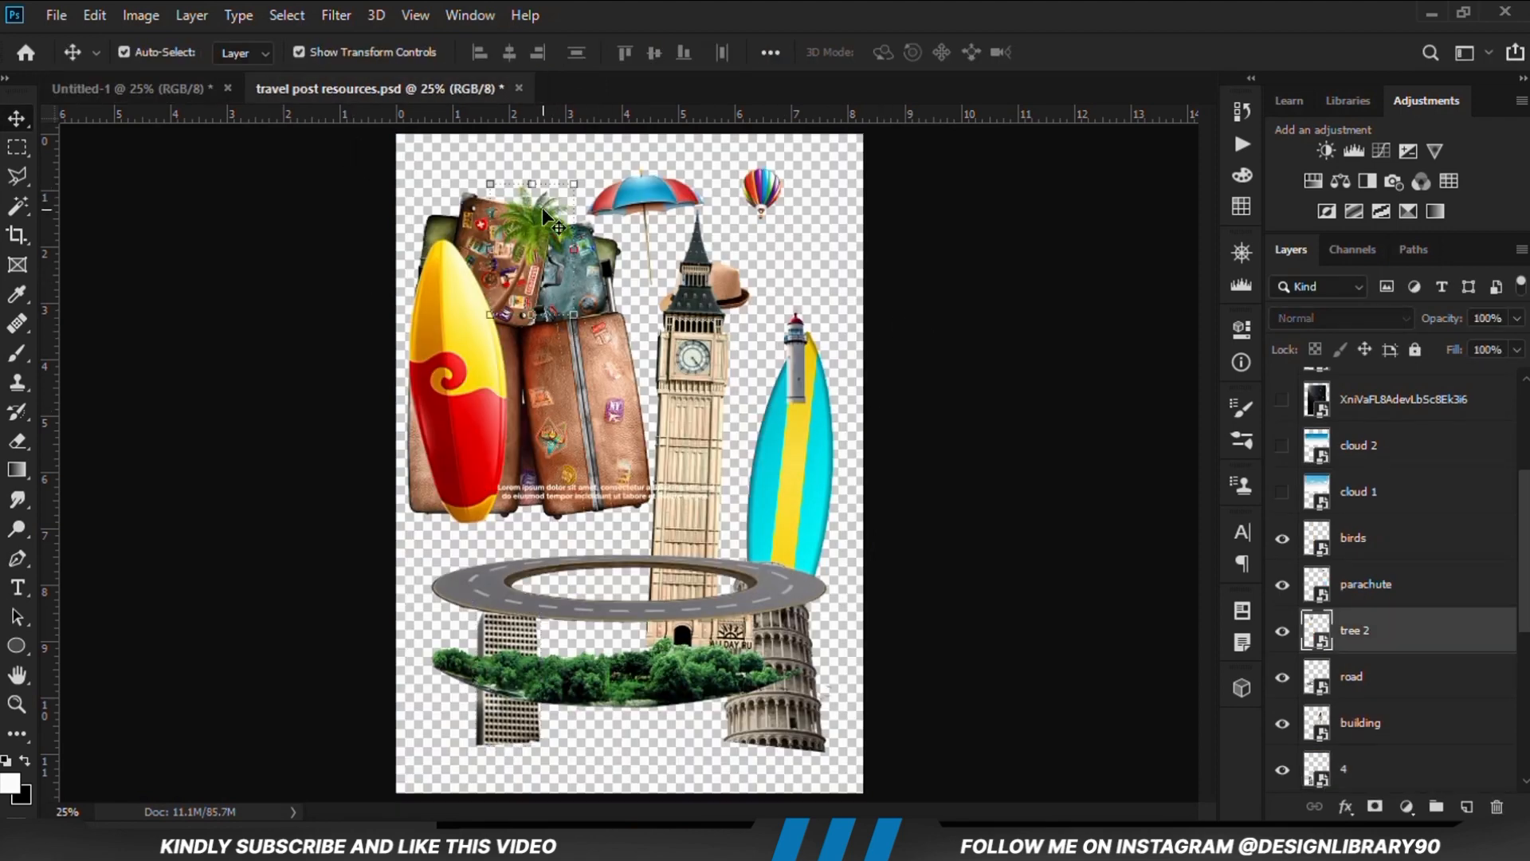
left_click_drag(542, 207, 572, 223)
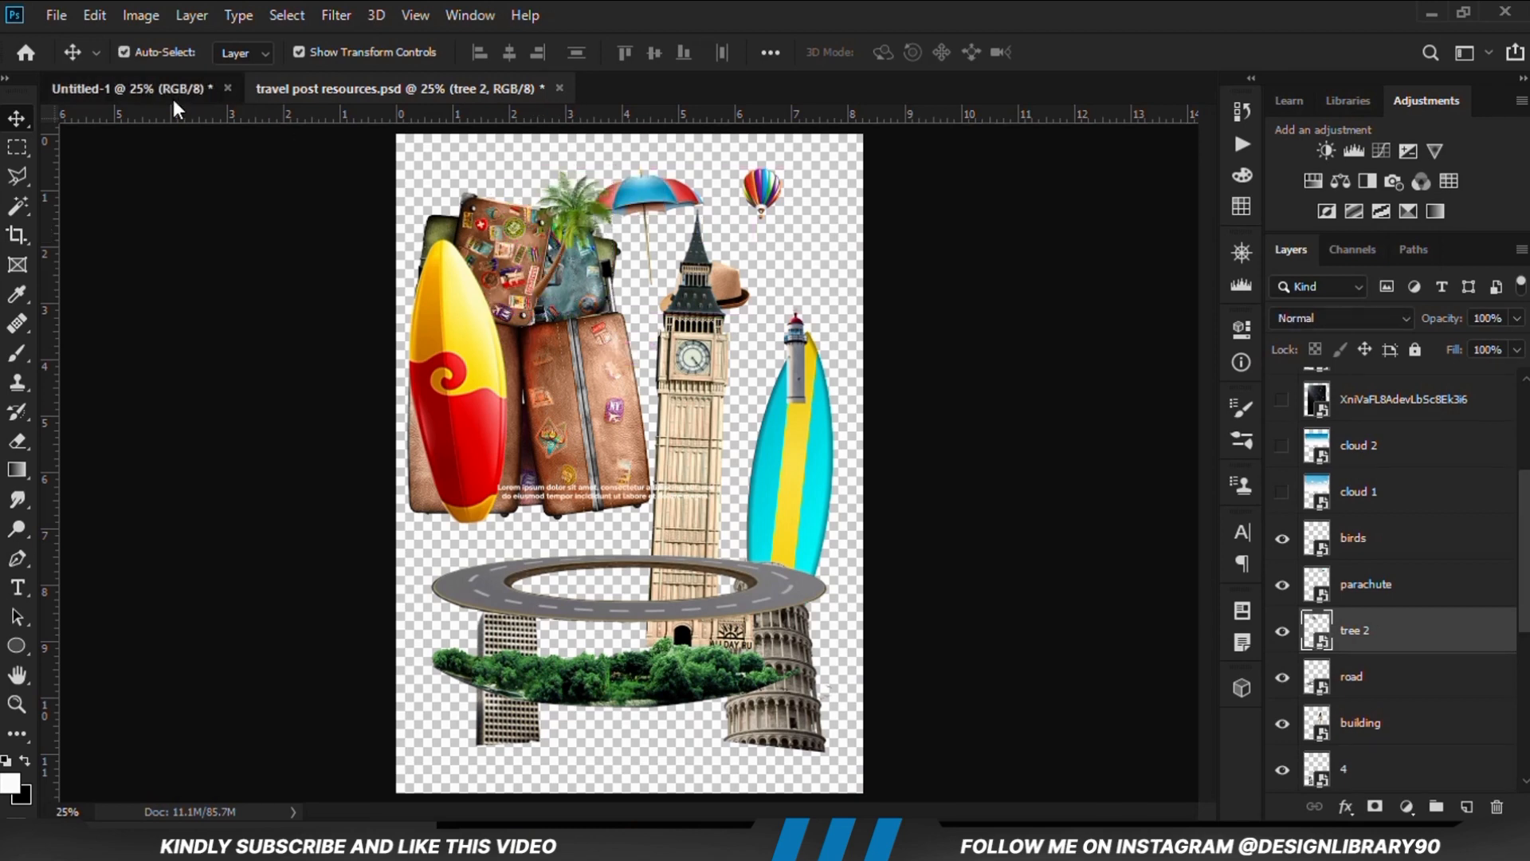
left_click(174, 97)
left_click_drag(668, 381, 667, 381)
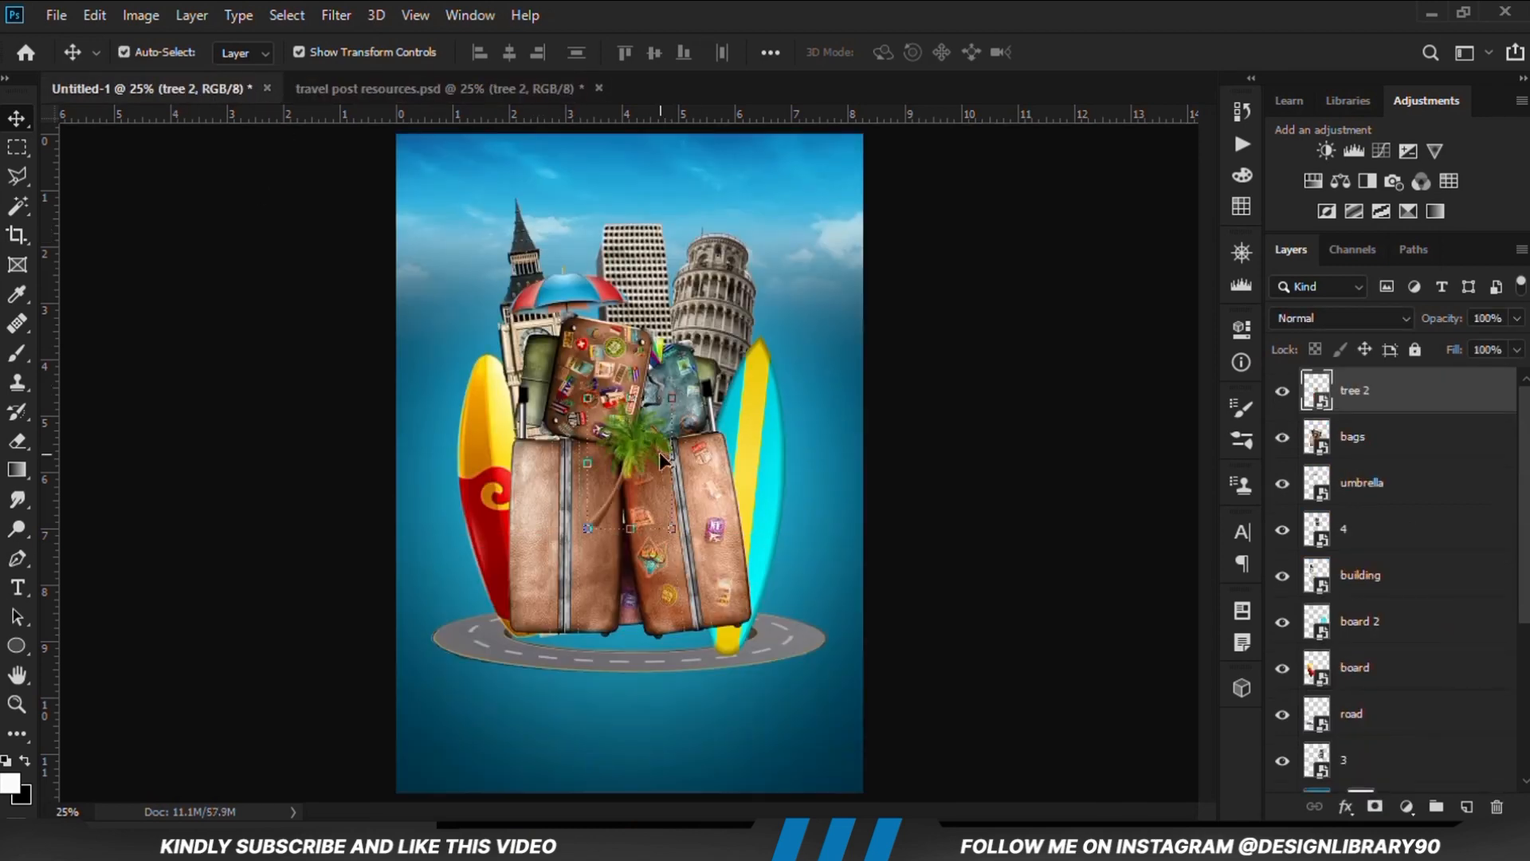
left_click_drag(633, 454, 677, 276)
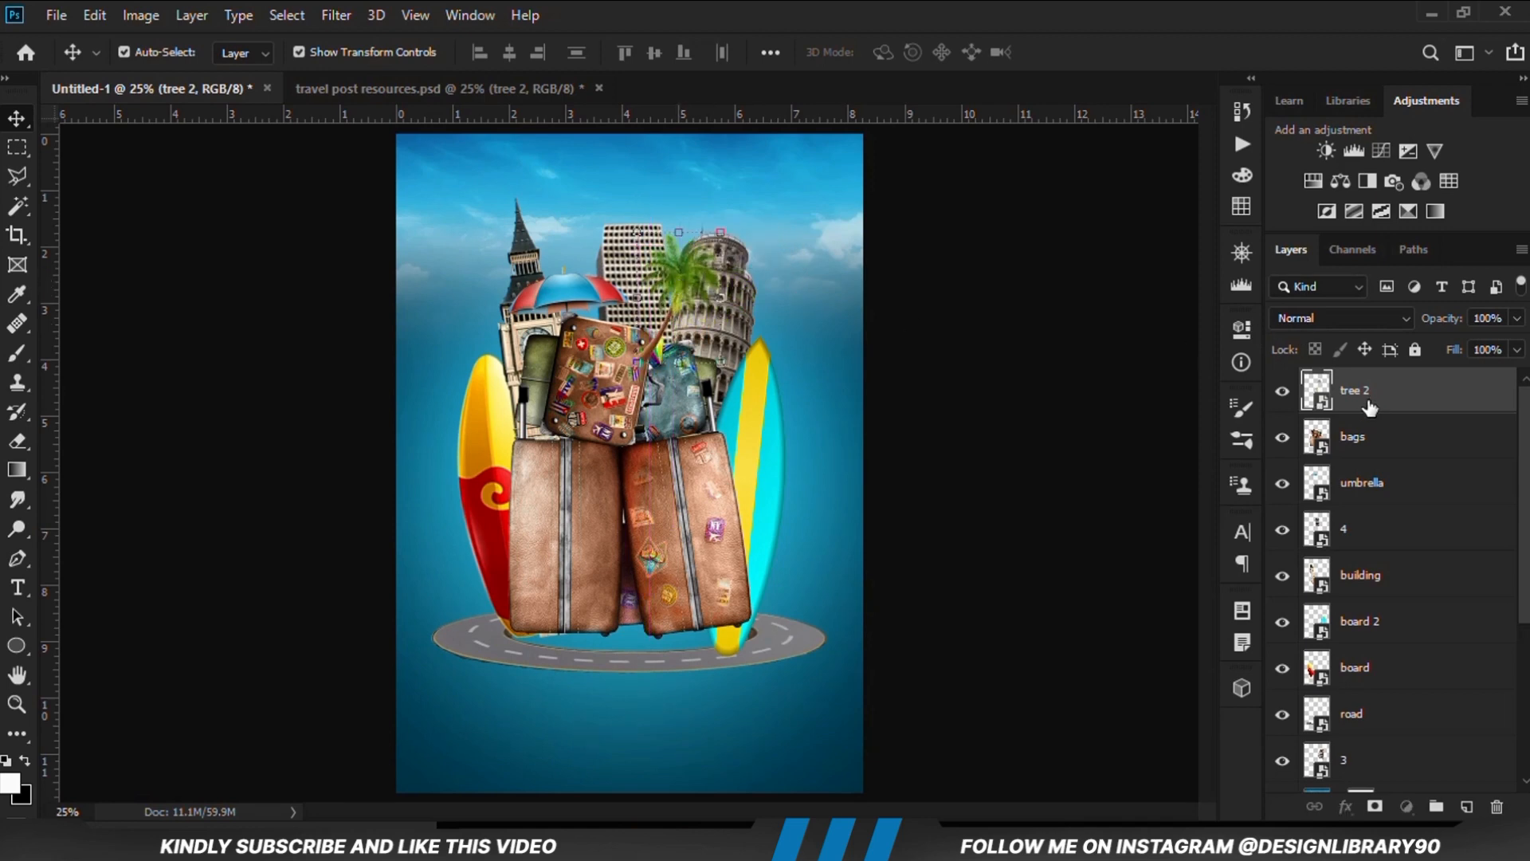
left_click_drag(1370, 407, 1346, 548)
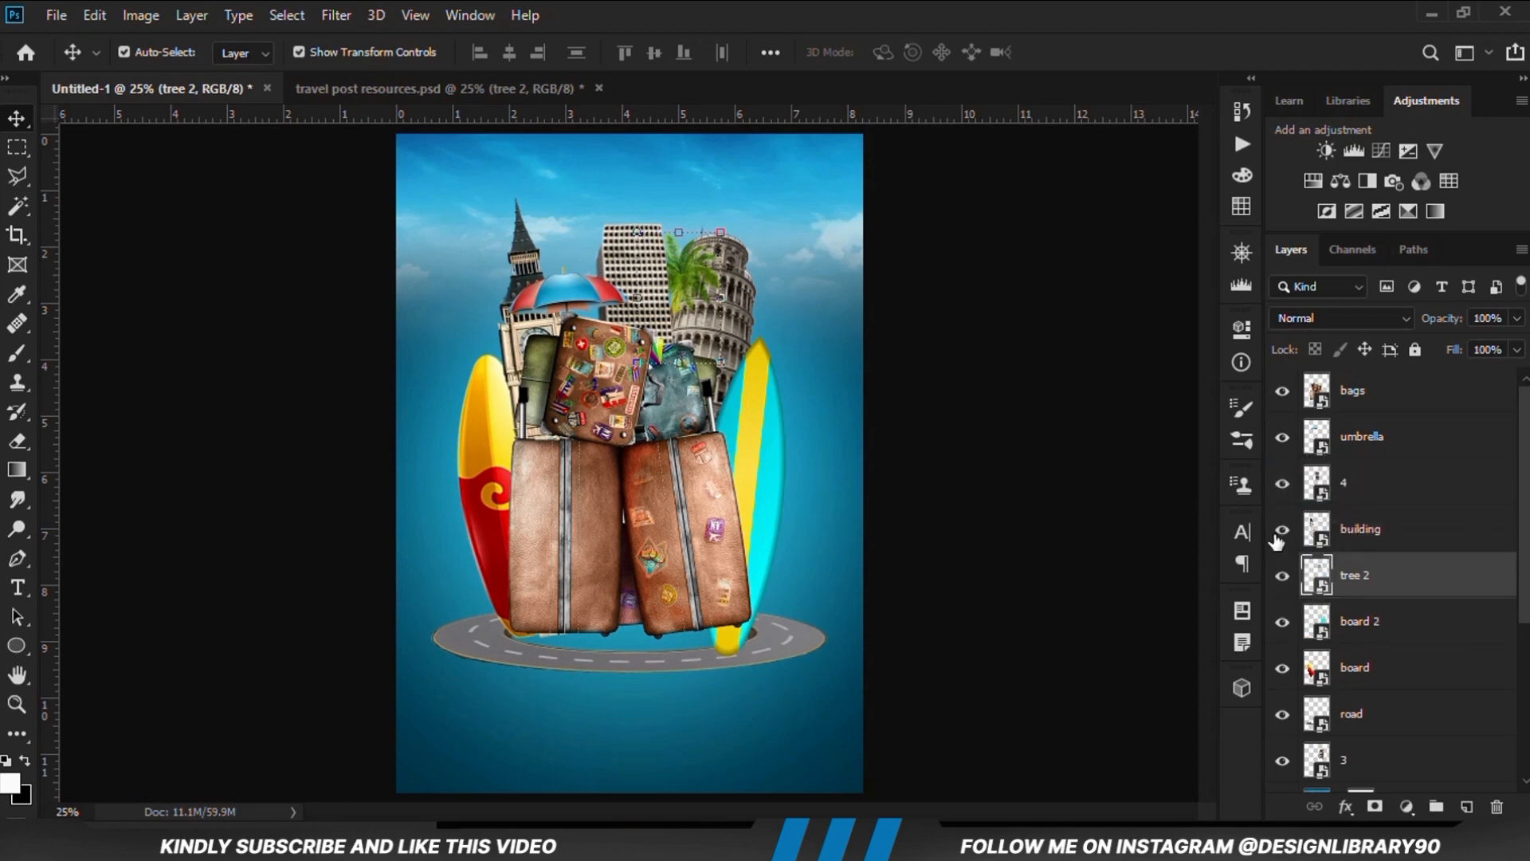
Restack the tree 2 layer between umbrella and layer 4, and lower the palm slightly toward the suitcases
left_click(1281, 531)
left_click(1281, 530)
left_click(1282, 484)
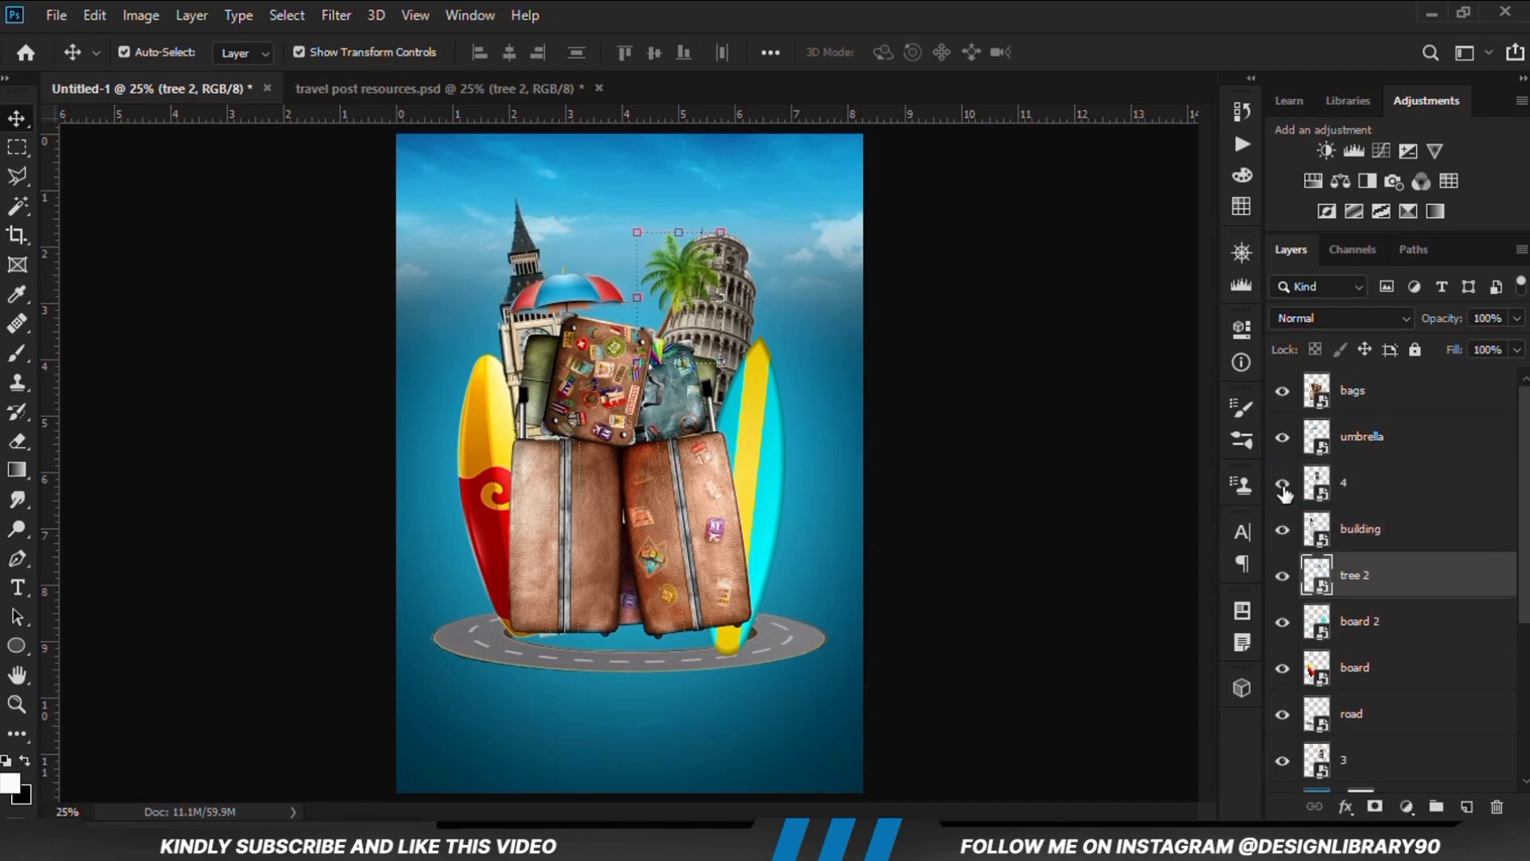
left_click(1282, 484)
left_click_drag(1355, 575, 1338, 481)
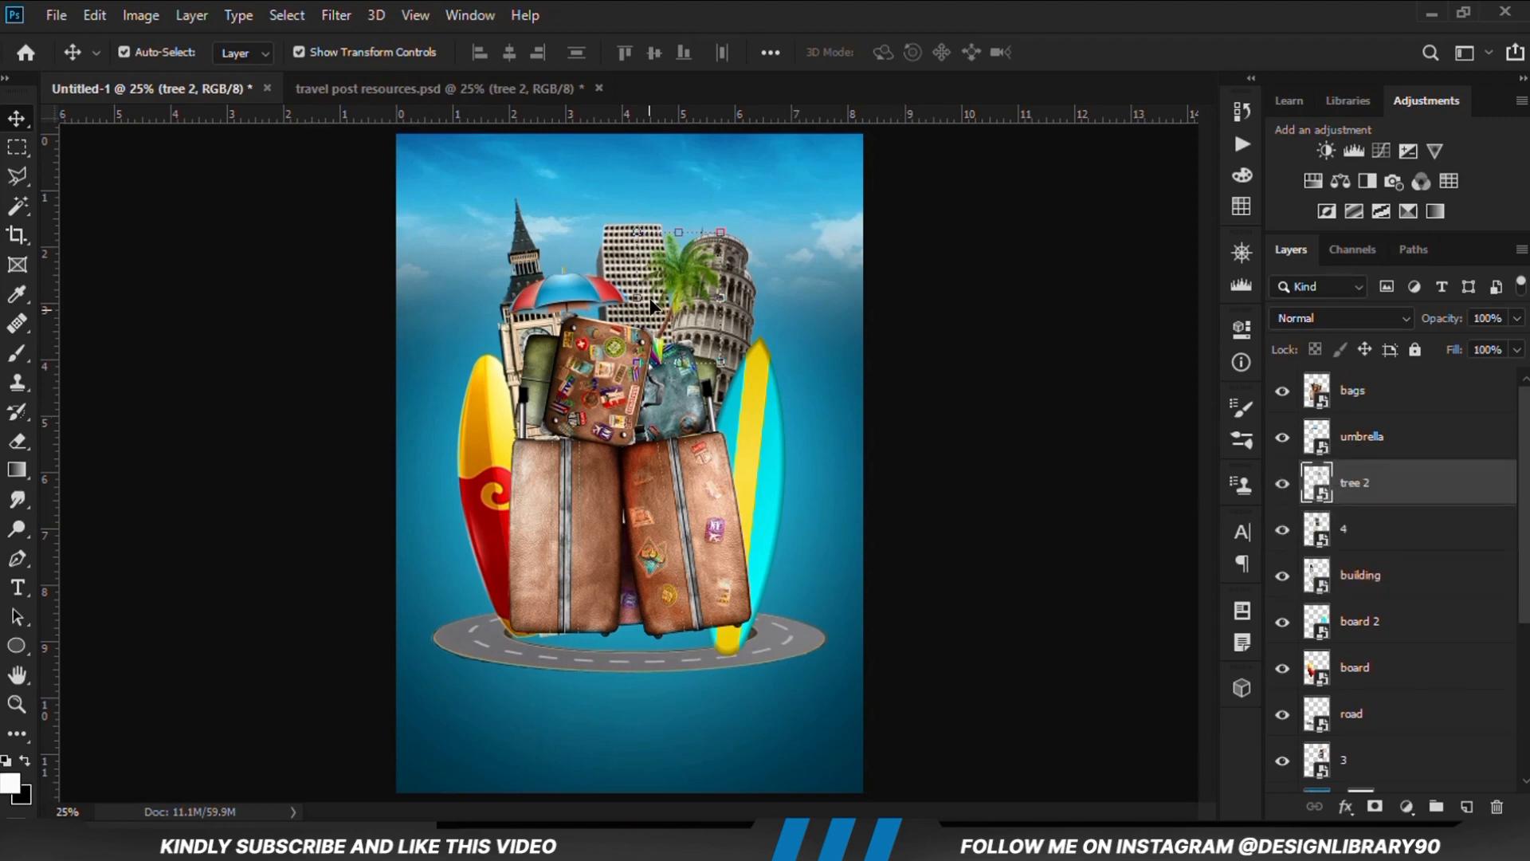
left_click_drag(688, 273, 669, 296)
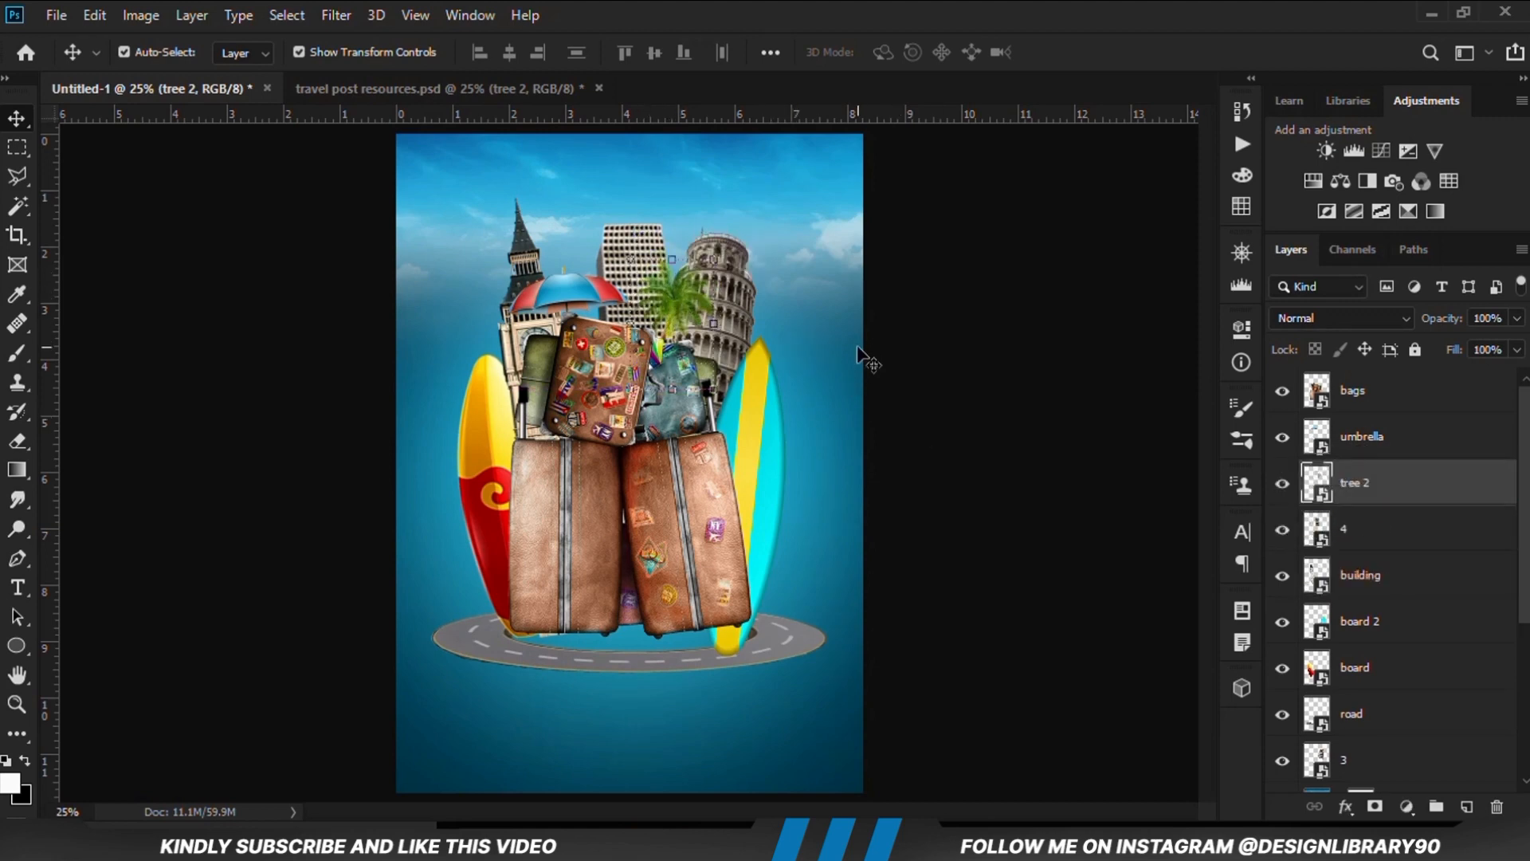
key("shift+Left")
key("shift+Left")
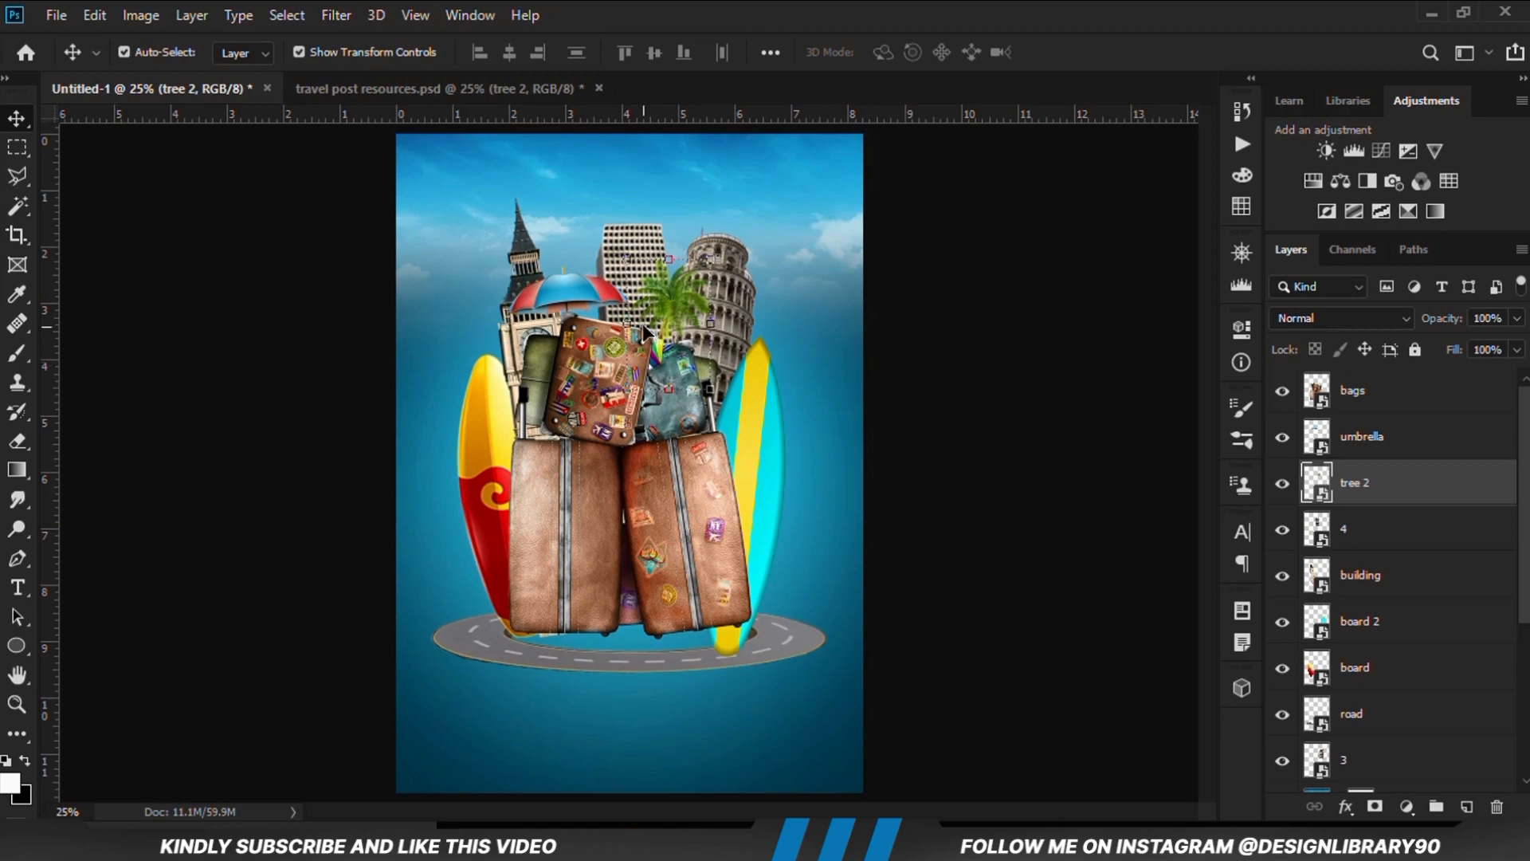
Duplicate the palm tree and place the copy lower, between the suitcases and the top of the cyan surfboard
key("ctrl+j")
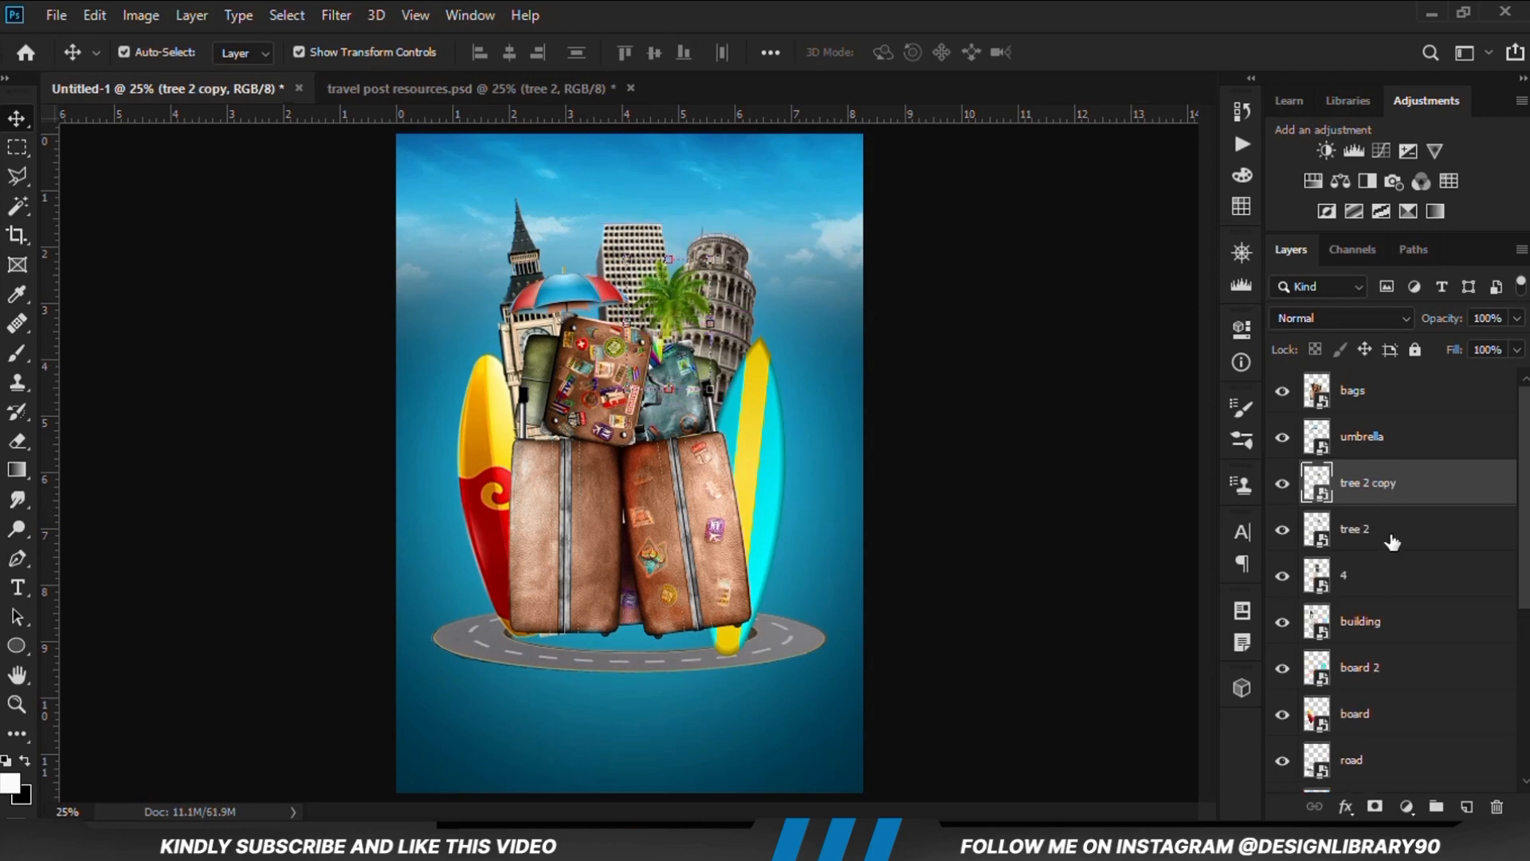
mouse_move(729, 365)
left_mouse_down()
mouse_move(702, 315)
mouse_move(747, 333)
mouse_move(734, 375)
left_mouse_up()
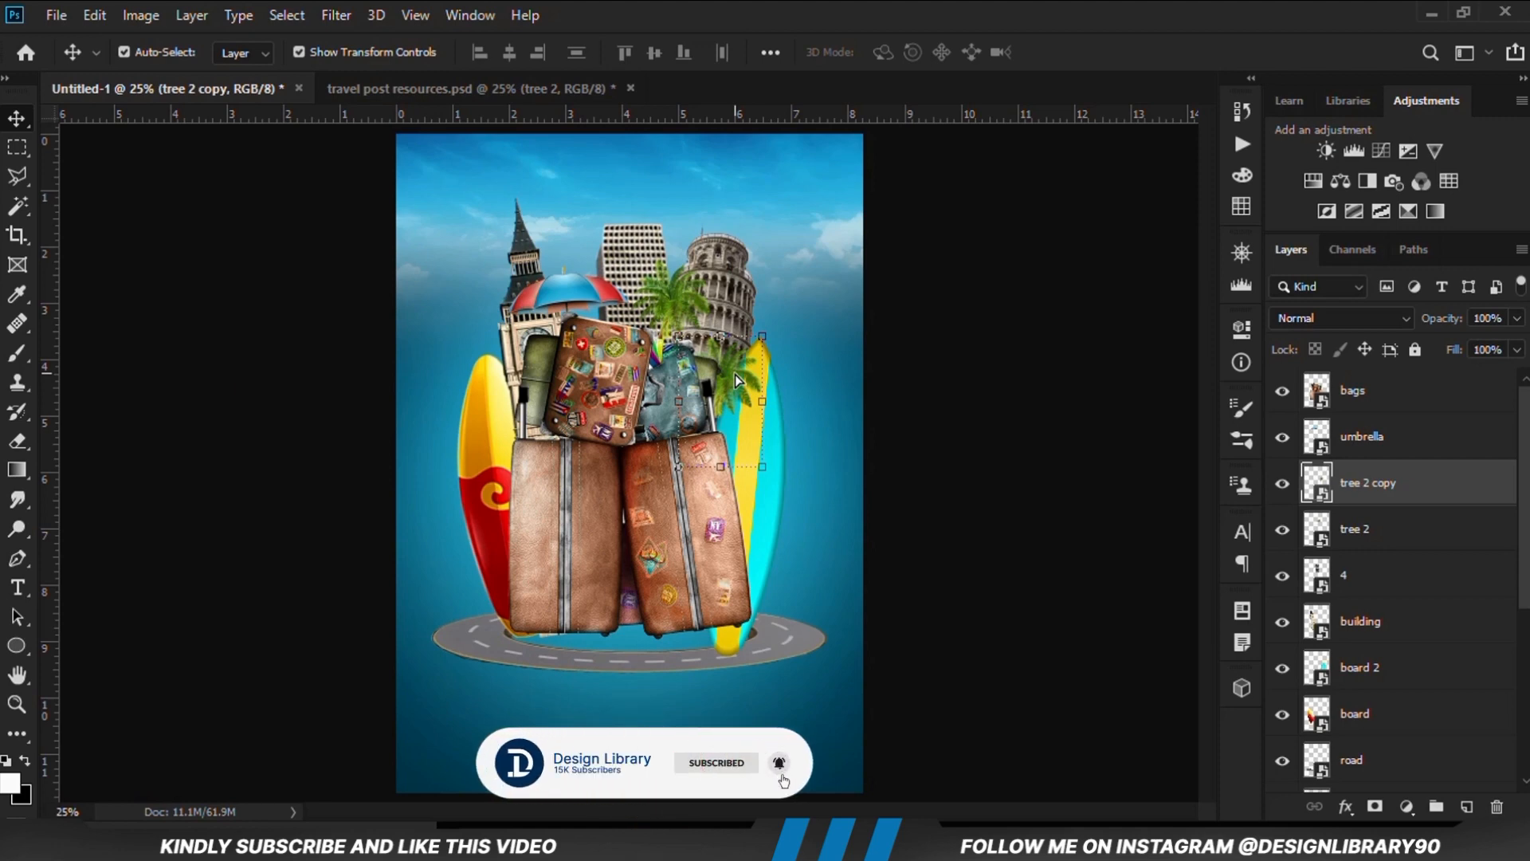
left_click(995, 444)
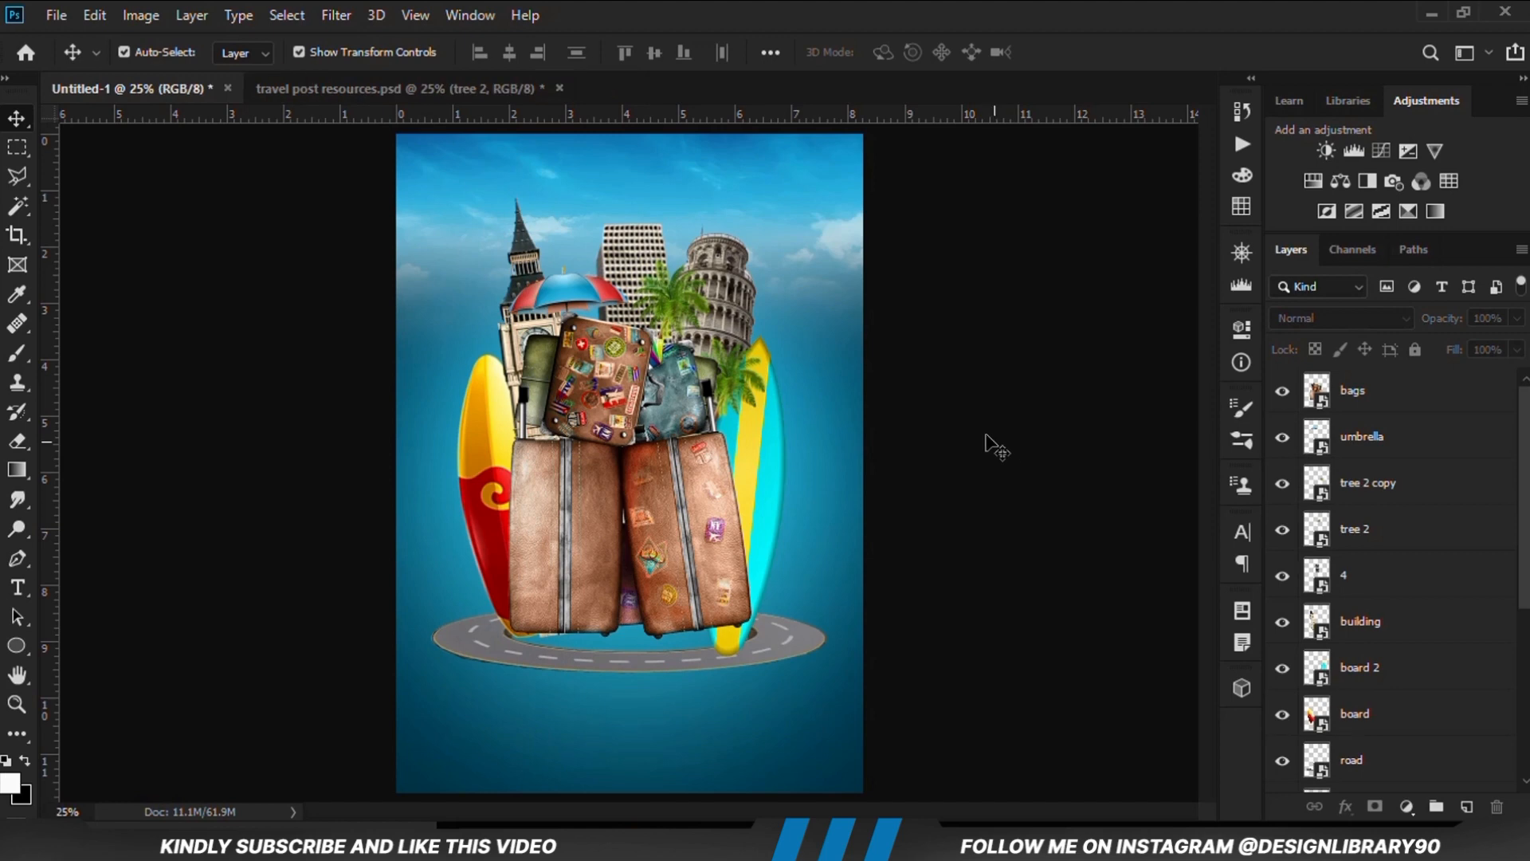
Copy the lighthouse (Tower layer) from the resources file into Untitled-1, standing at the base of the gap between the two large suitcases
left_click(348, 89)
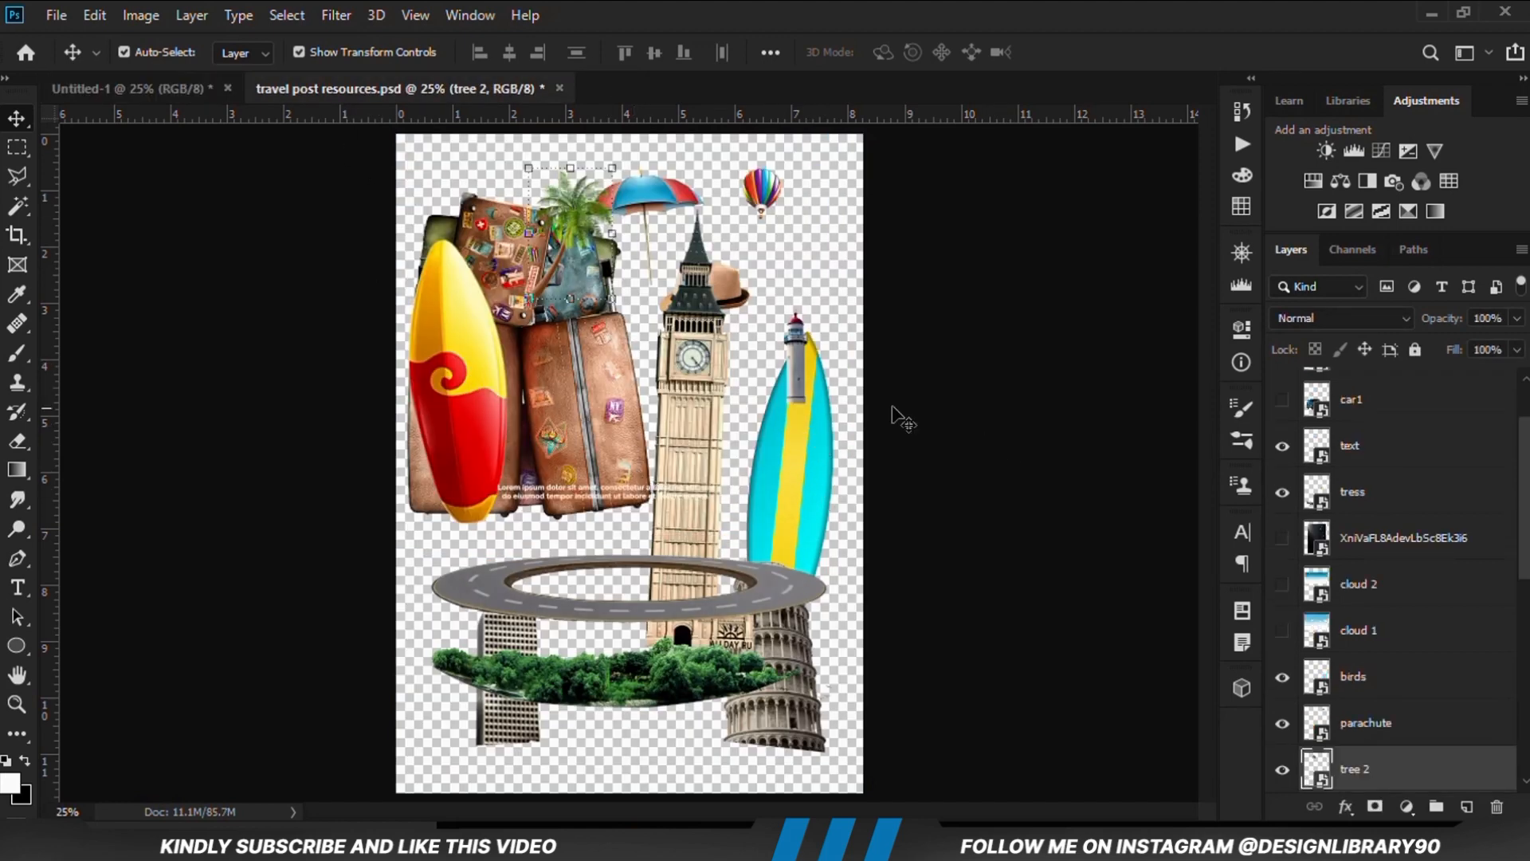
left_click(821, 398)
left_click(797, 382)
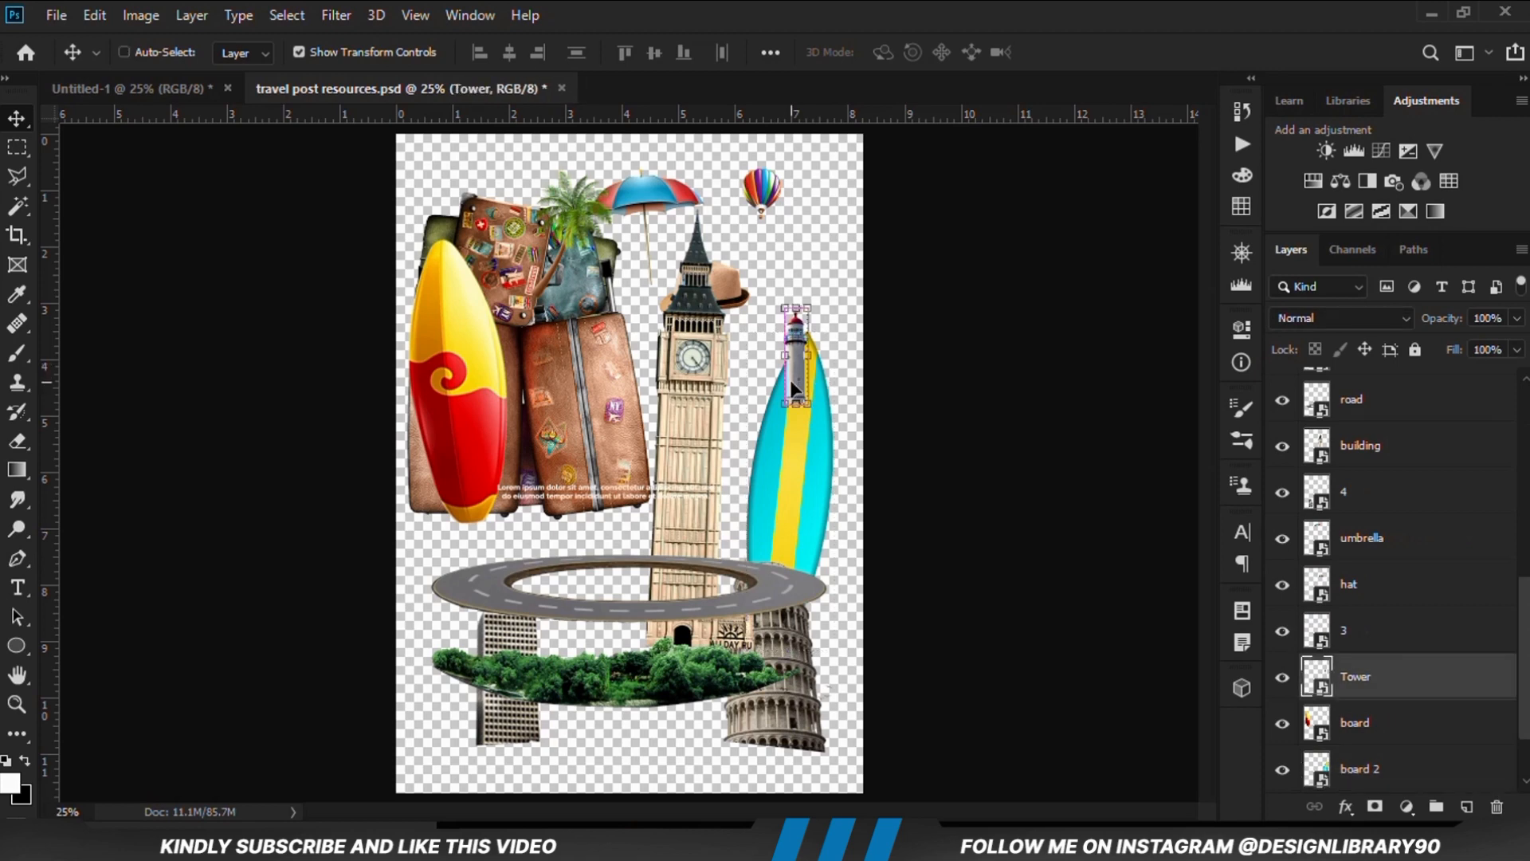
left_click_drag(794, 391, 634, 603)
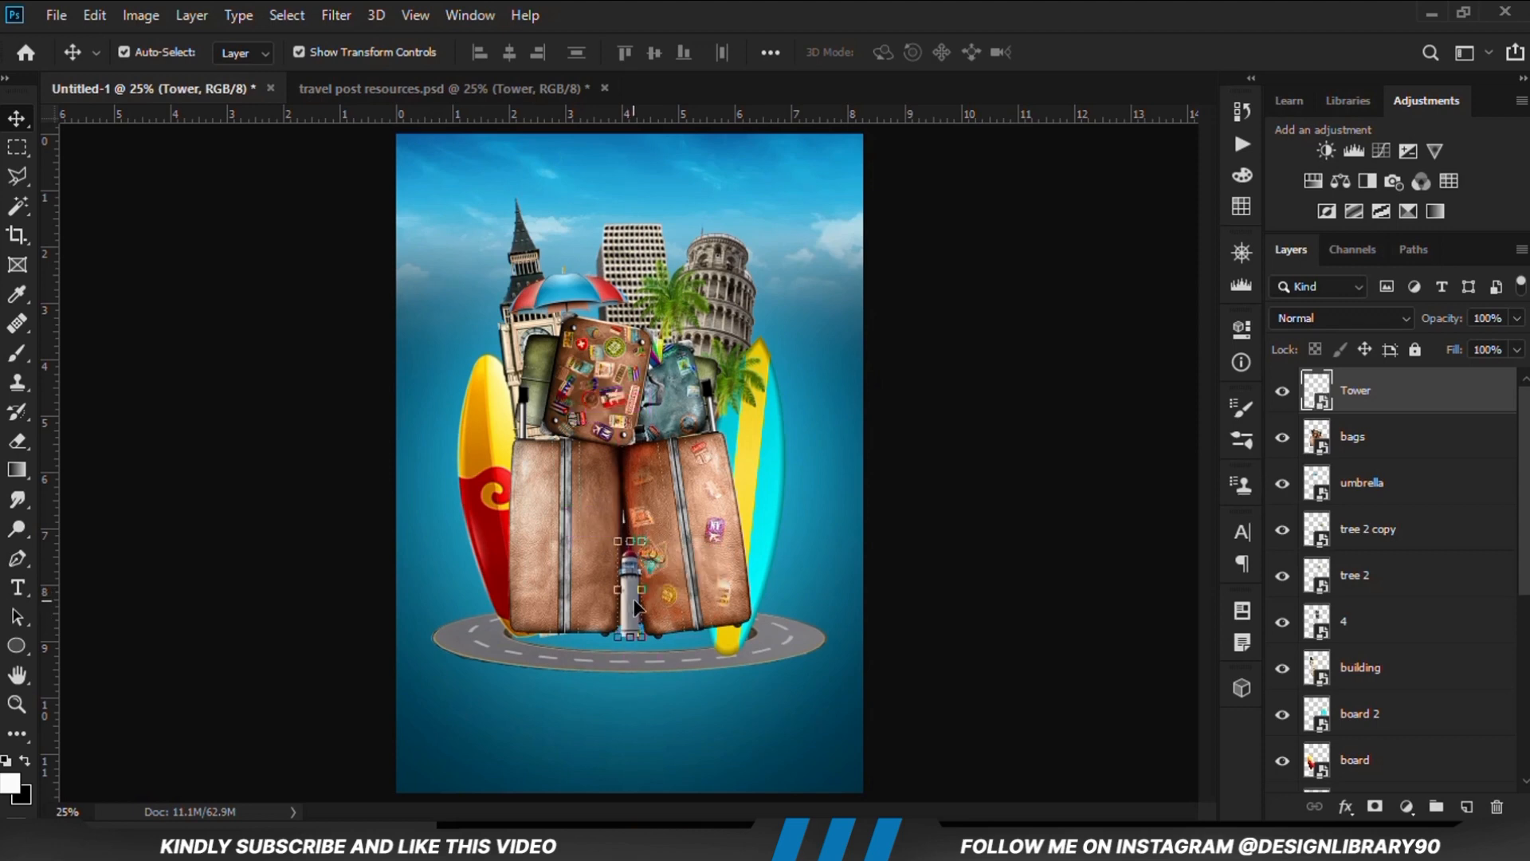
left_click(940, 615)
Copy the hat from the resources file into Untitled-1, above the large sticker-covered suitcase
left_click(382, 88)
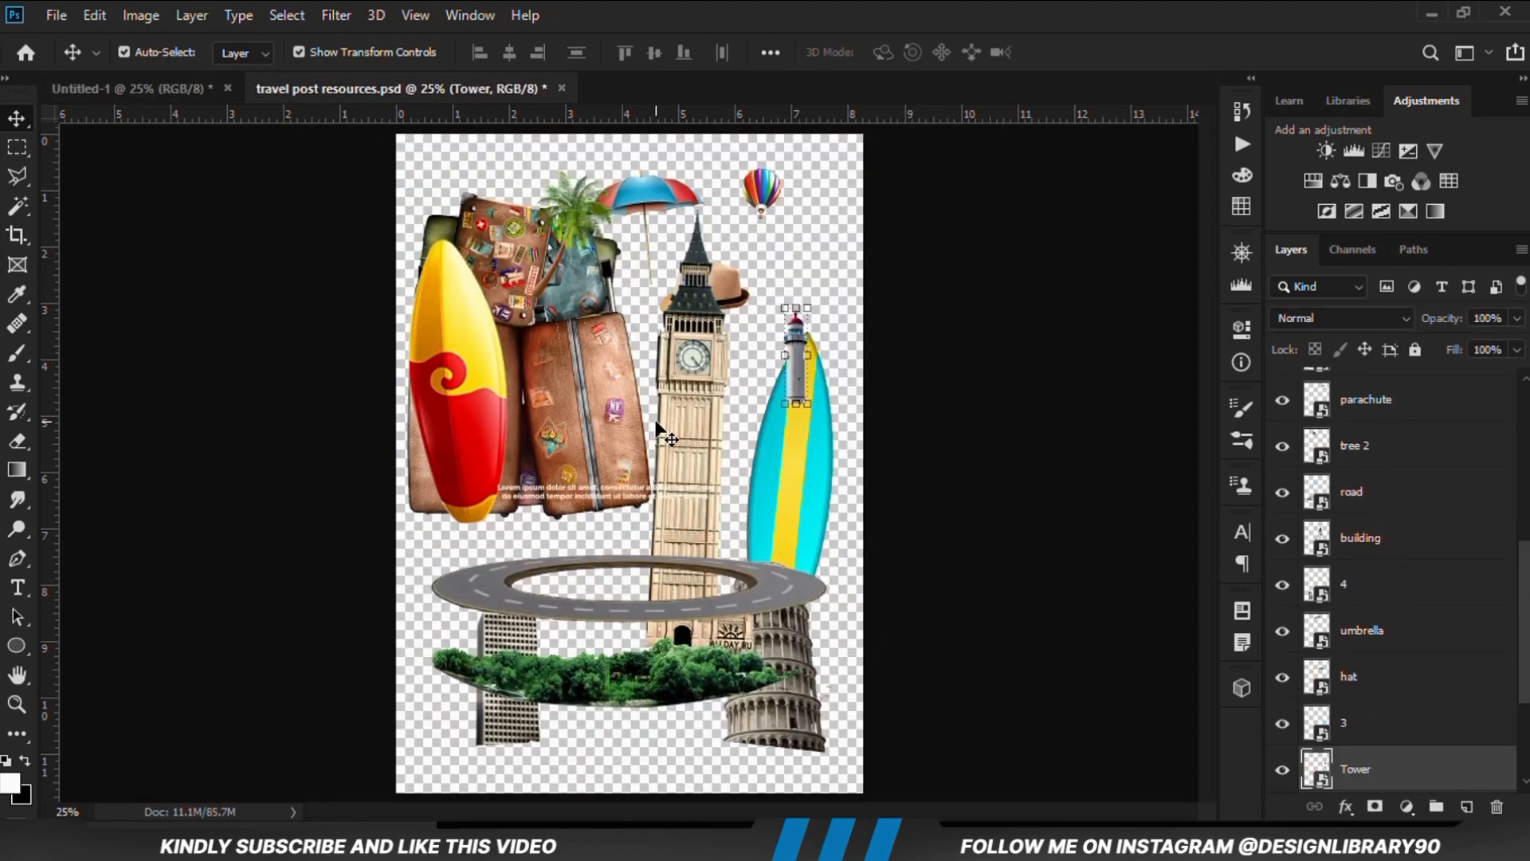
left_click_drag(711, 273, 771, 279)
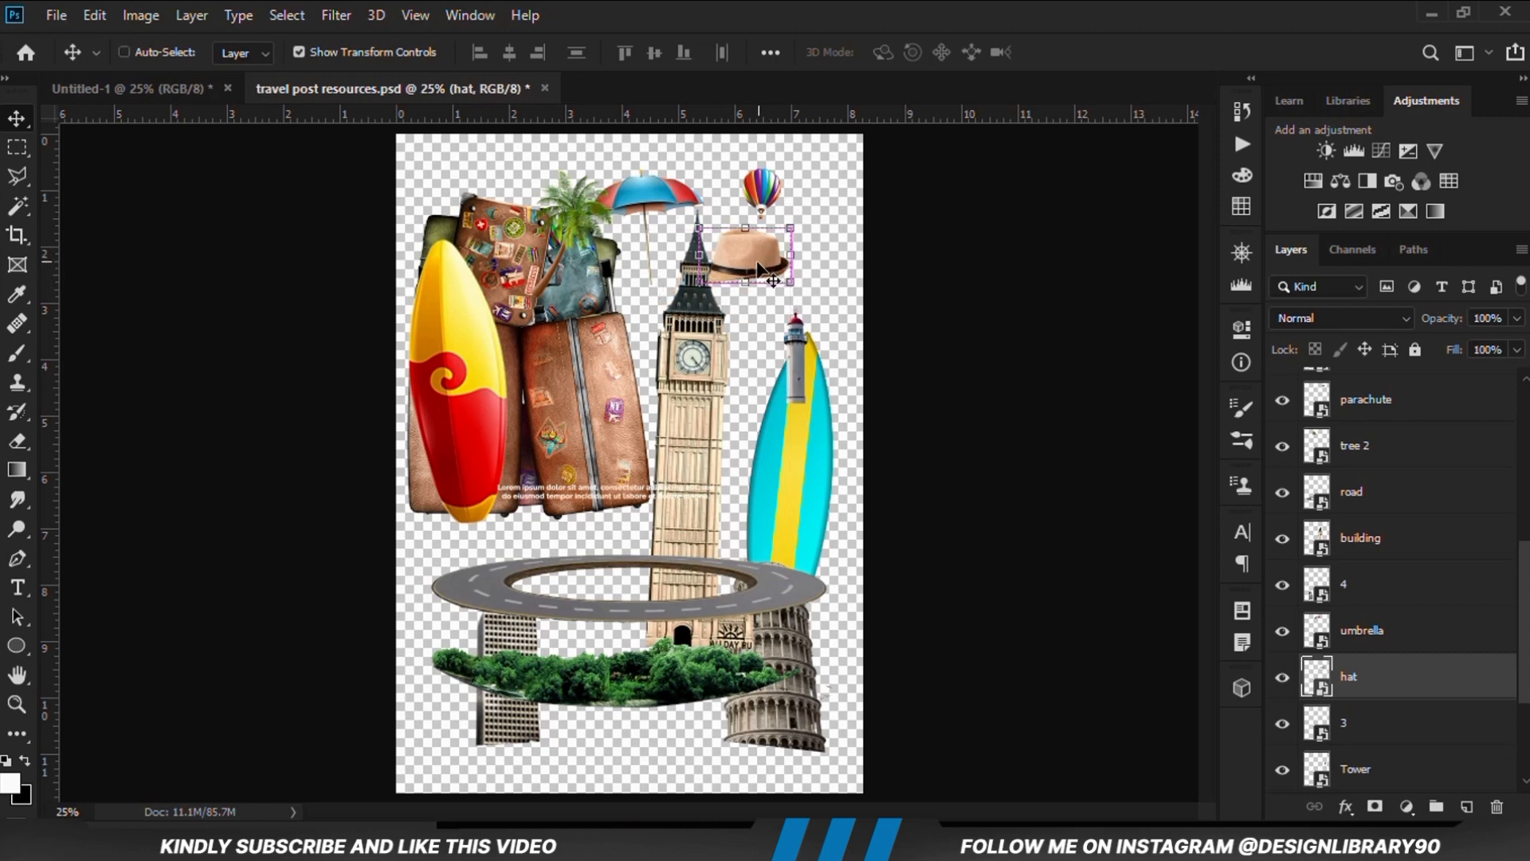
left_click(132, 89)
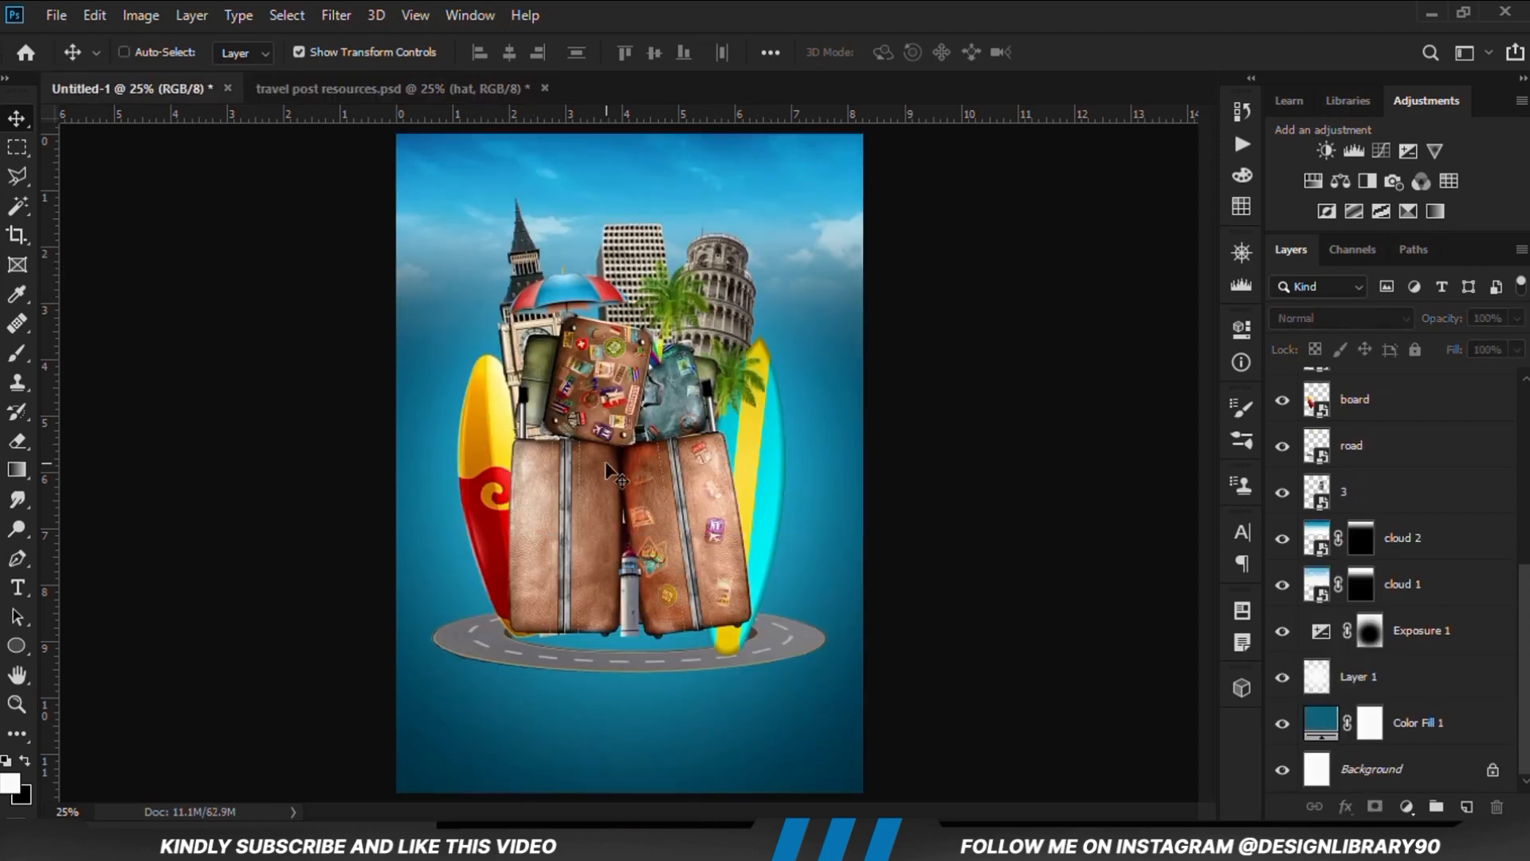
left_click_drag(605, 461, 673, 438)
Convert the hat layer to a smart object and shrink it slightly to rest on top of the large suitcase
right_click(1403, 387)
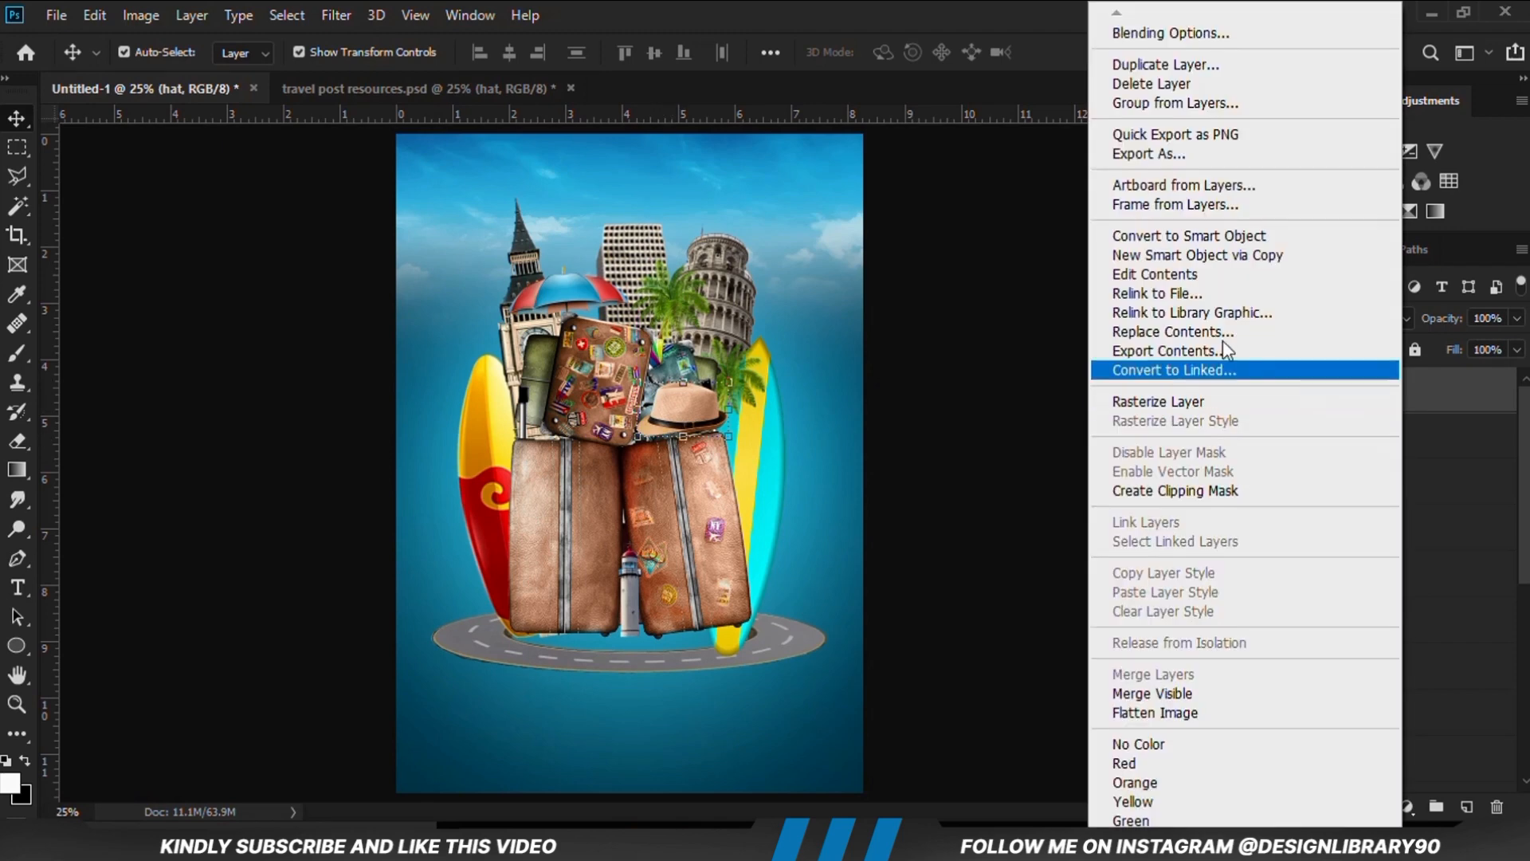
left_click(1180, 232)
left_click_drag(734, 373, 727, 391)
key("Return")
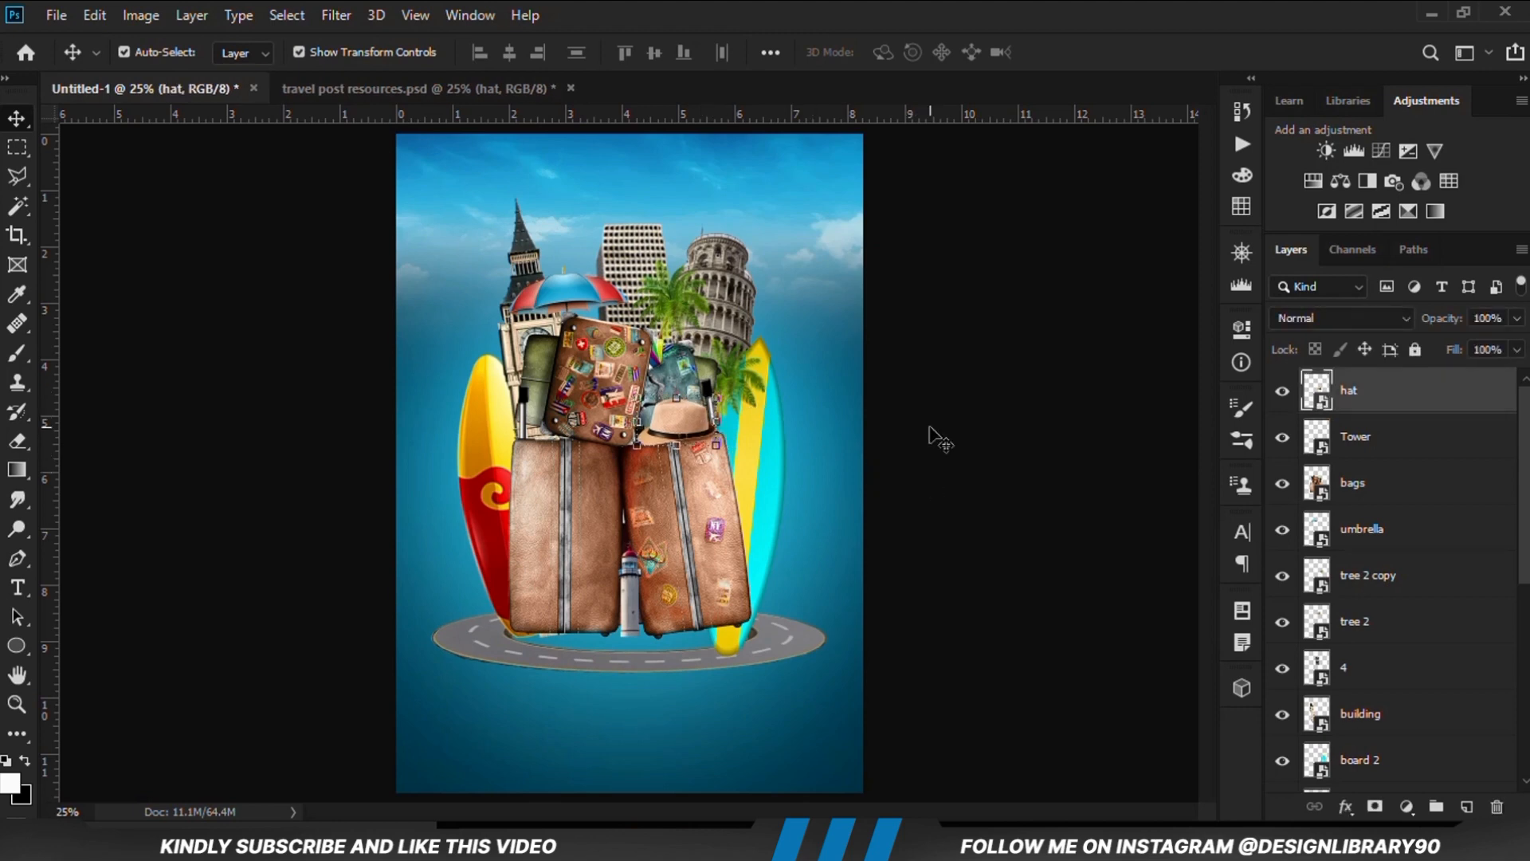
left_click(871, 461)
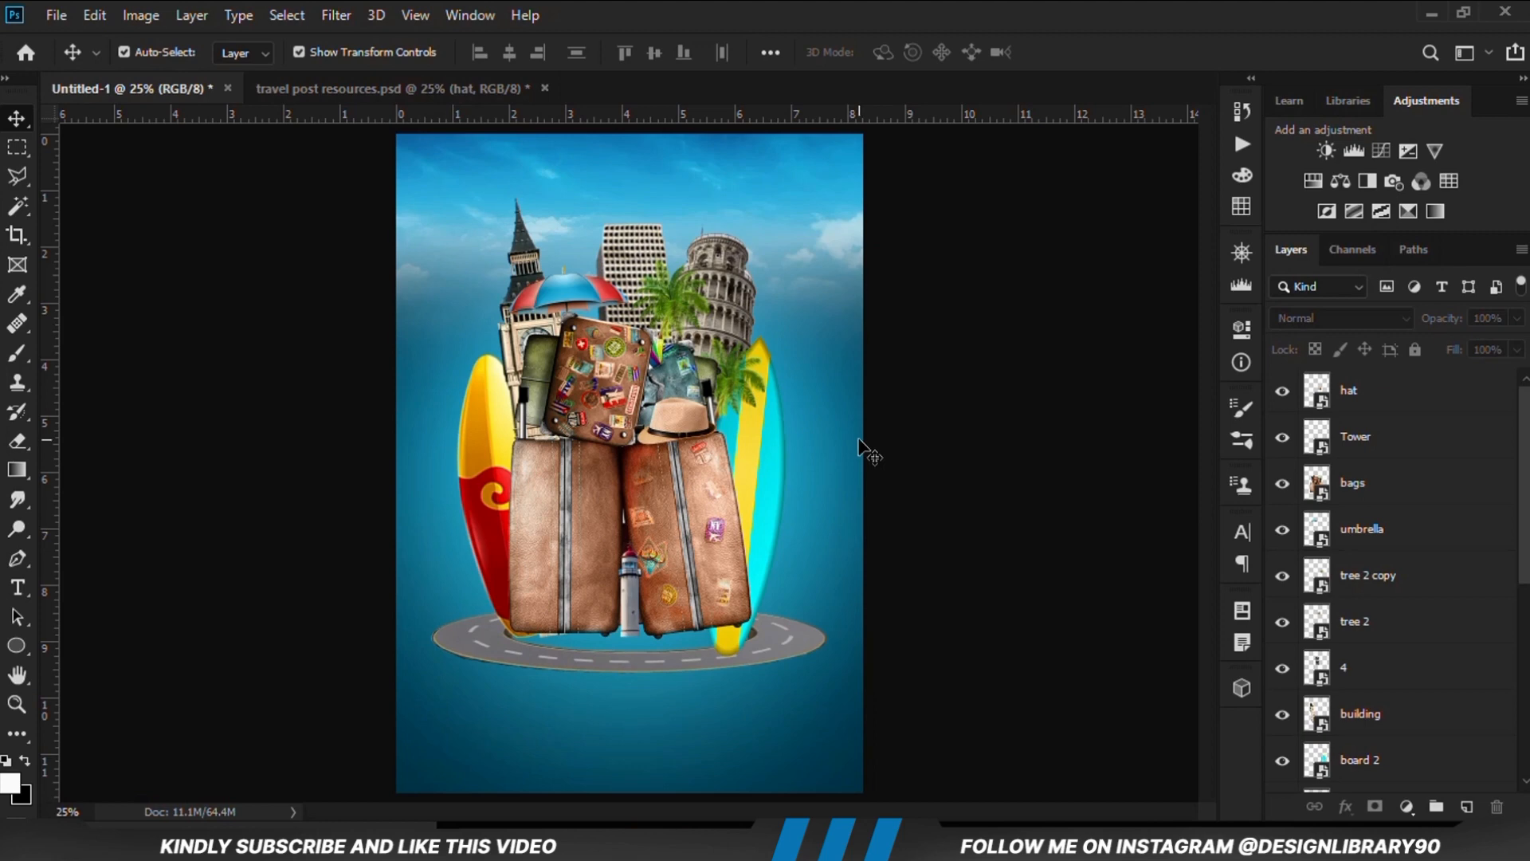
Copy the lorem ipsum text layer from the resources file into Untitled-1, centered below the road
left_click(334, 90)
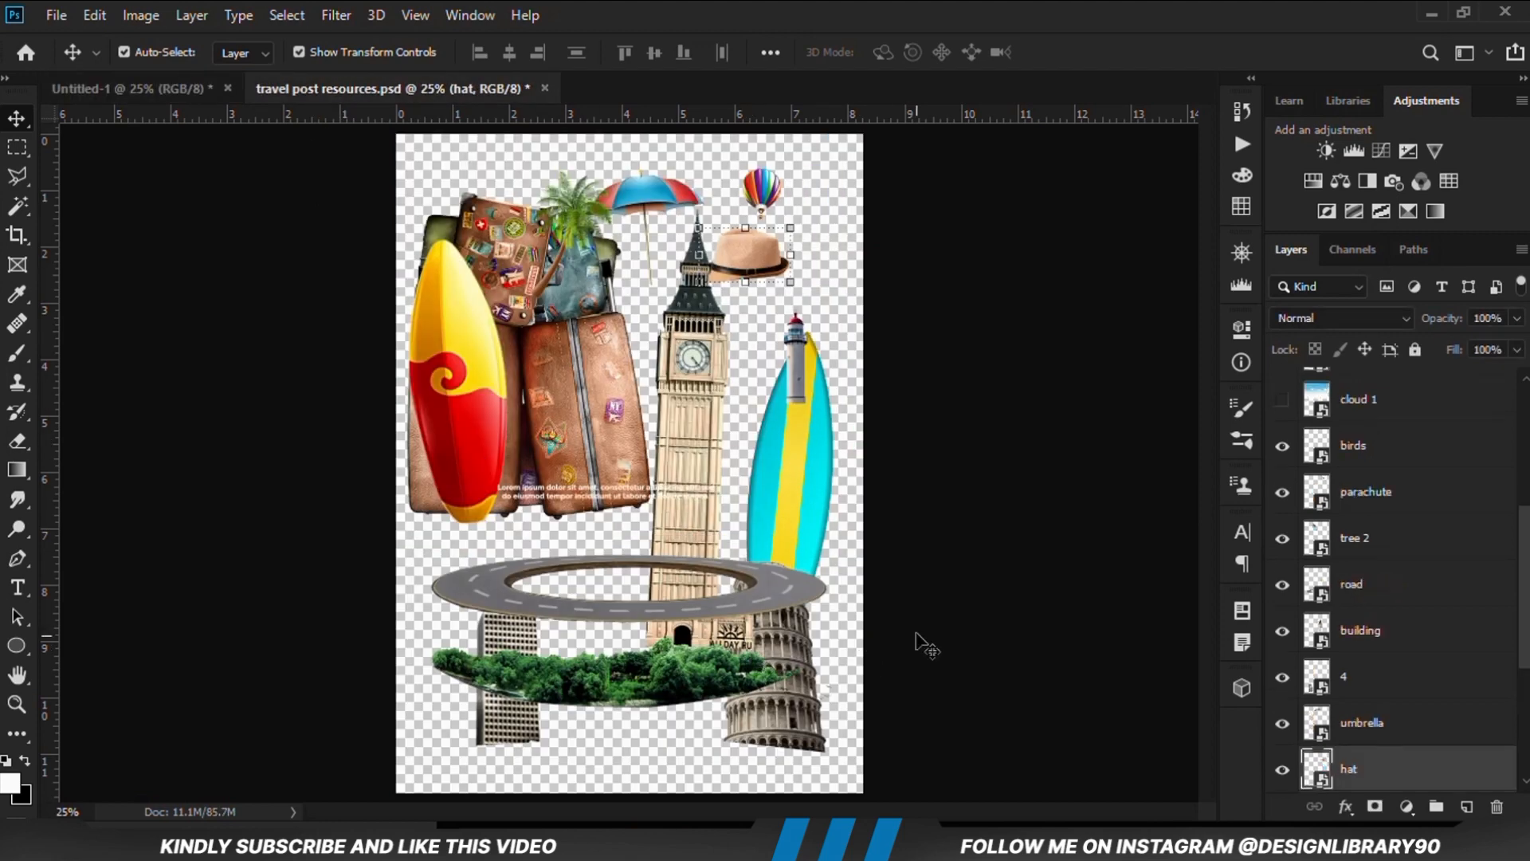
left_click(640, 489)
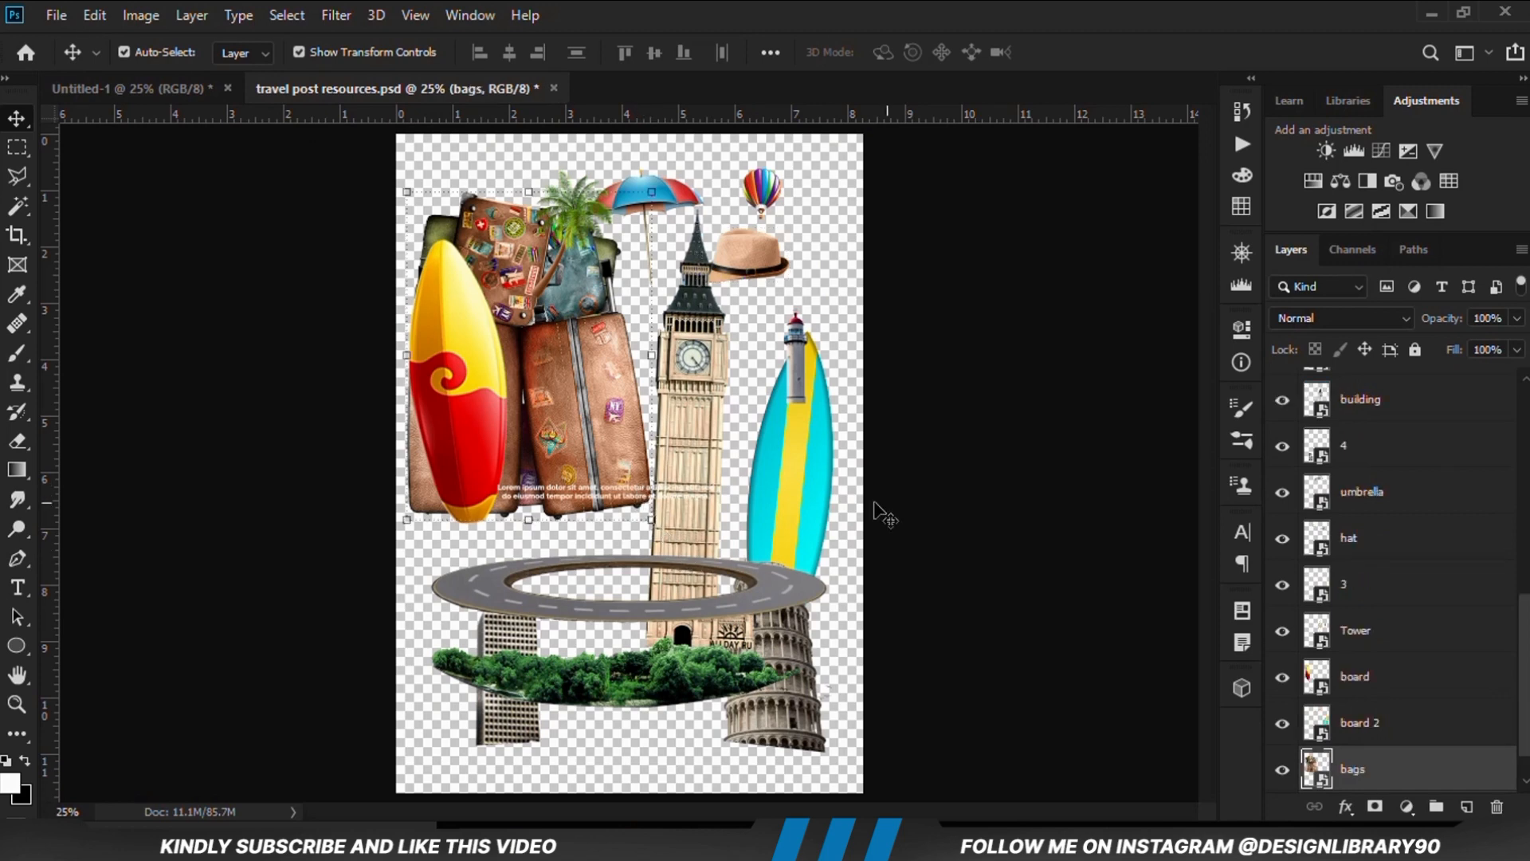
left_click(671, 501)
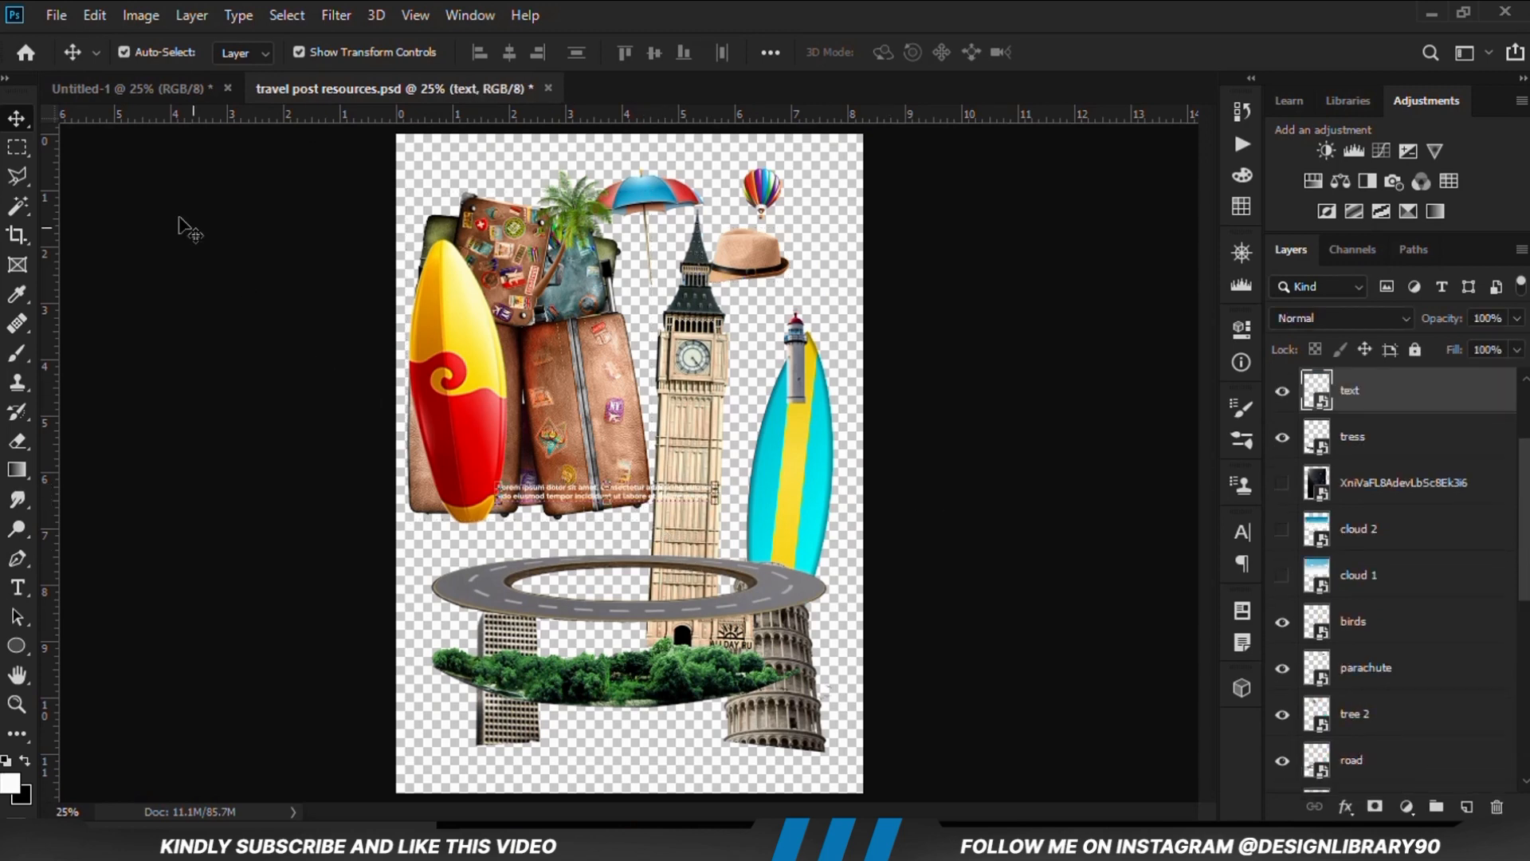
left_click(157, 89)
left_click_drag(687, 545, 689, 737)
key("Return")
key("shift+Up")
key("shift+Up")
key("shift+Up")
key("shift+Up")
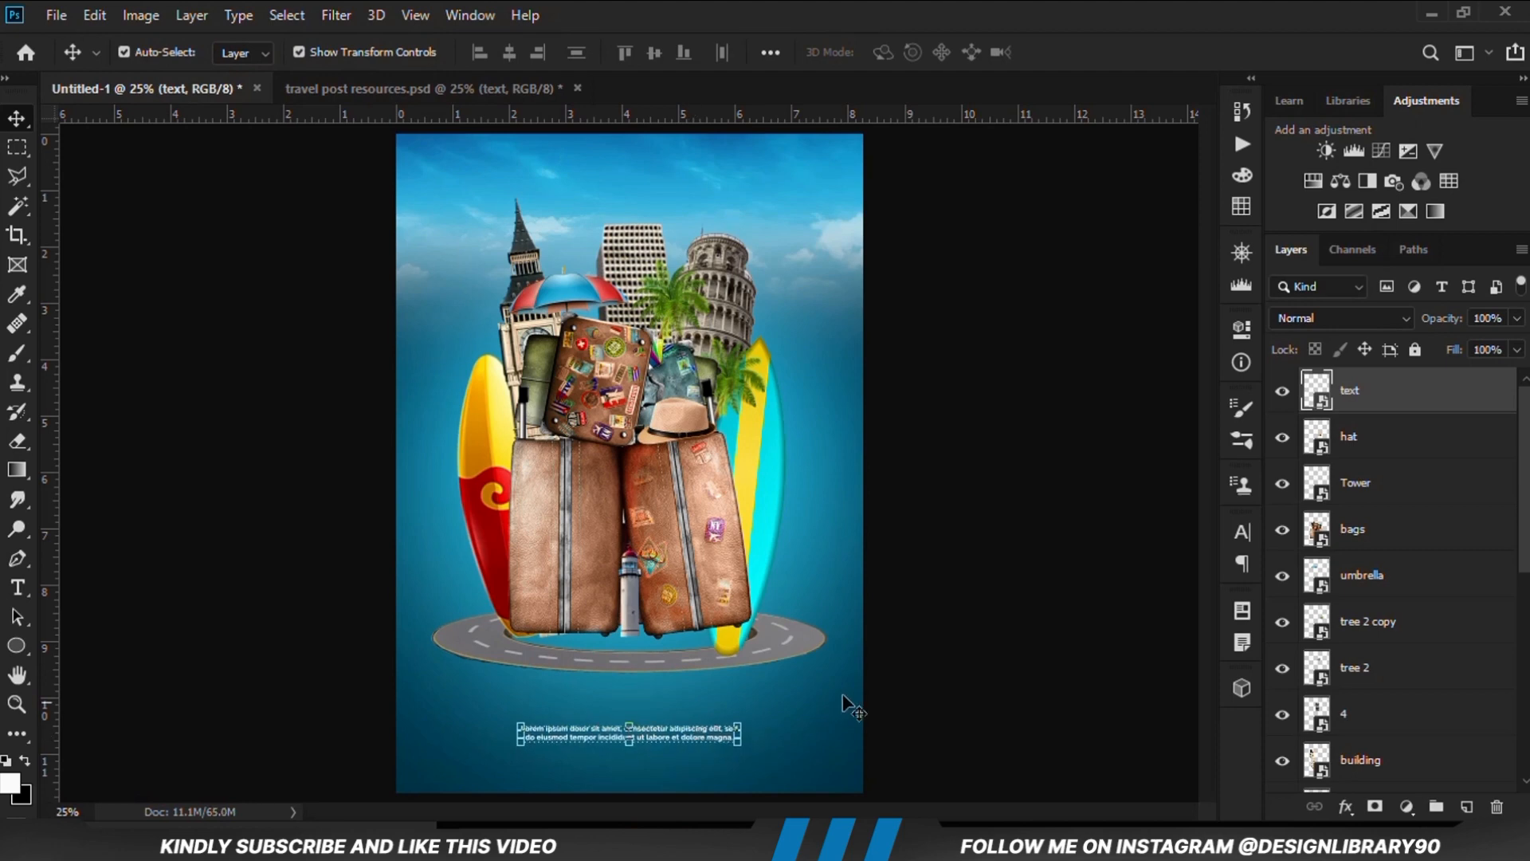
left_click(982, 677)
Copy the parachute balloon from the resources file into the sky above the leaning tower, convert it to a smart object and shrink it slightly
key("ctrl+0")
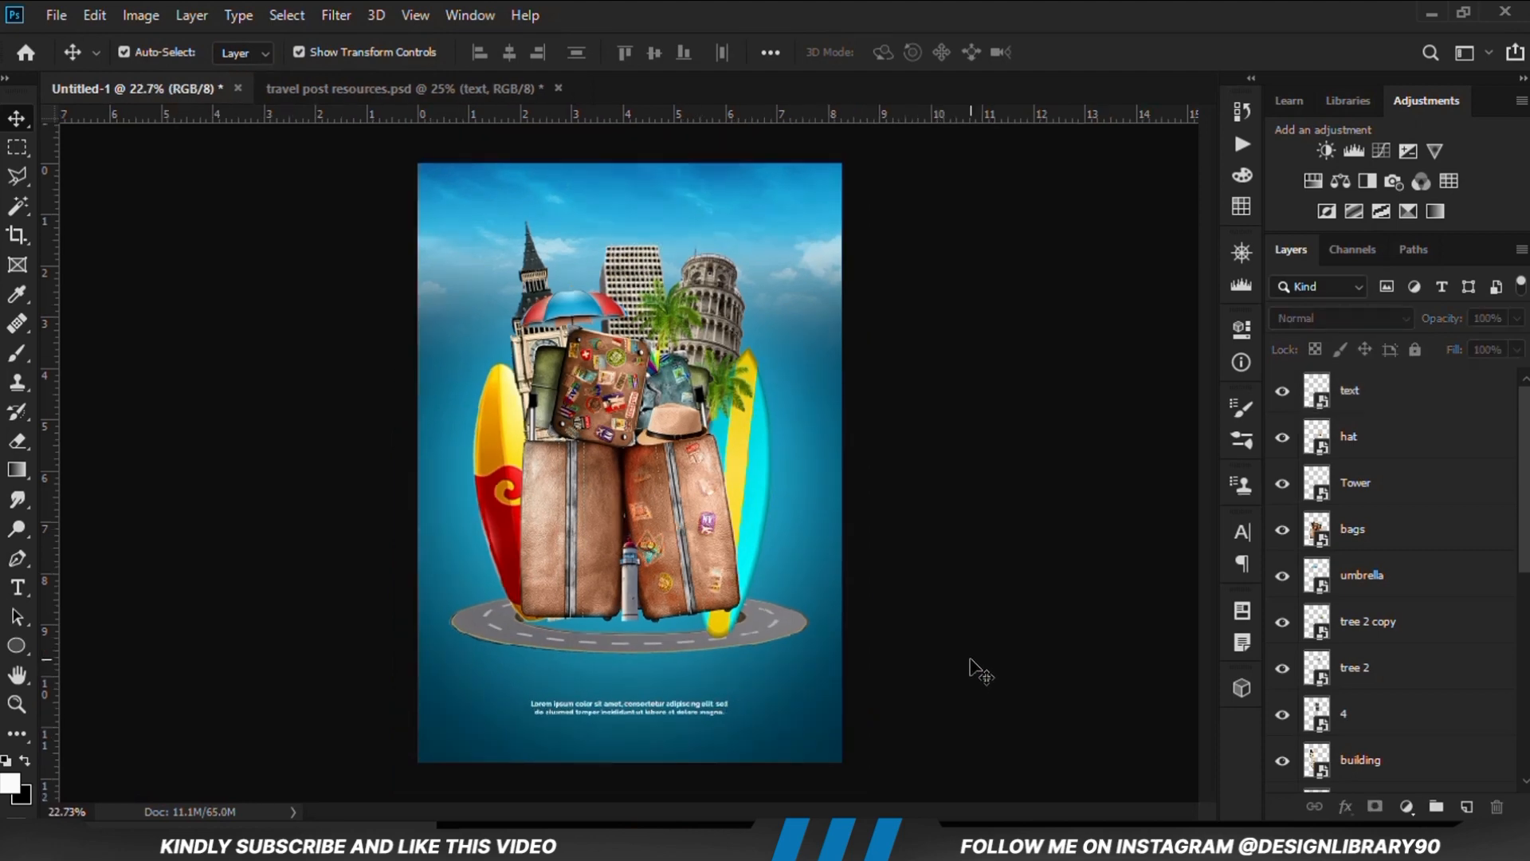
key("ctrl+plus")
left_click(363, 92)
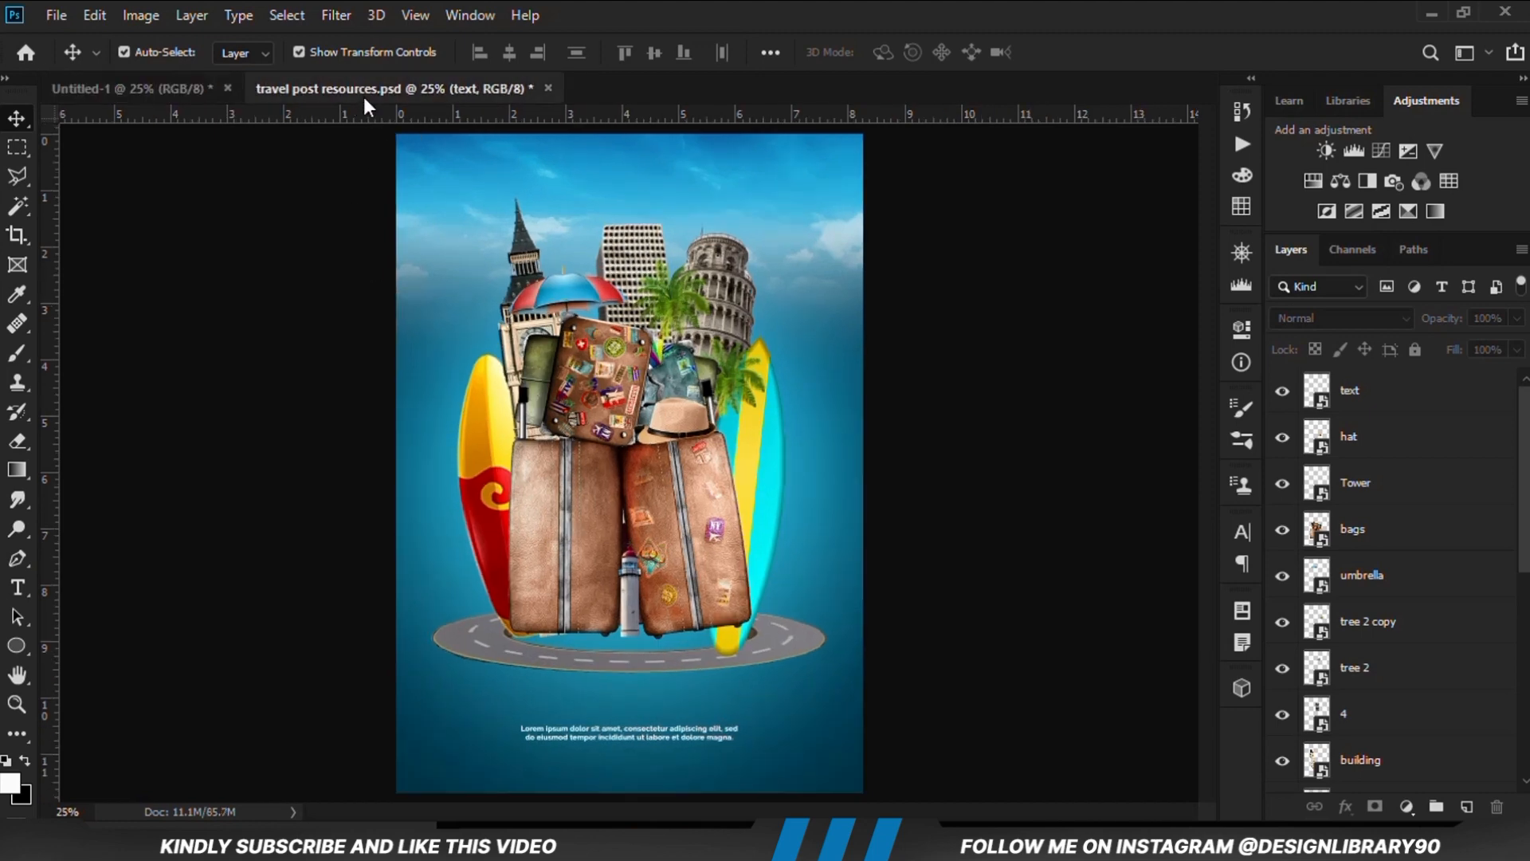
left_click(780, 207)
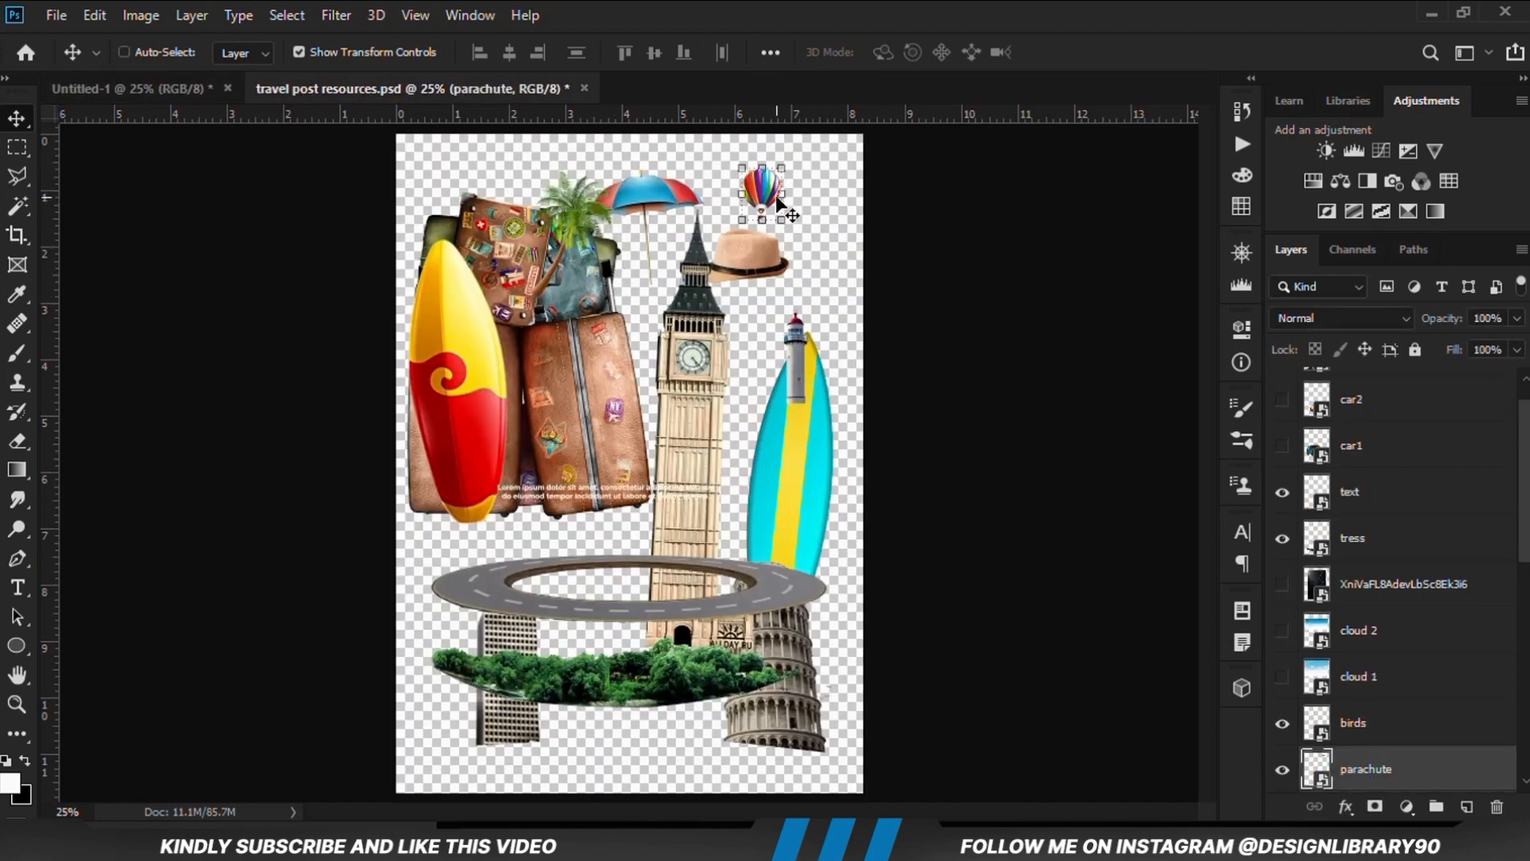
left_click_drag(406, 126, 806, 212)
right_click(1469, 392)
left_click(1203, 230)
key("ctrl+t")
key("Return")
left_click(957, 253)
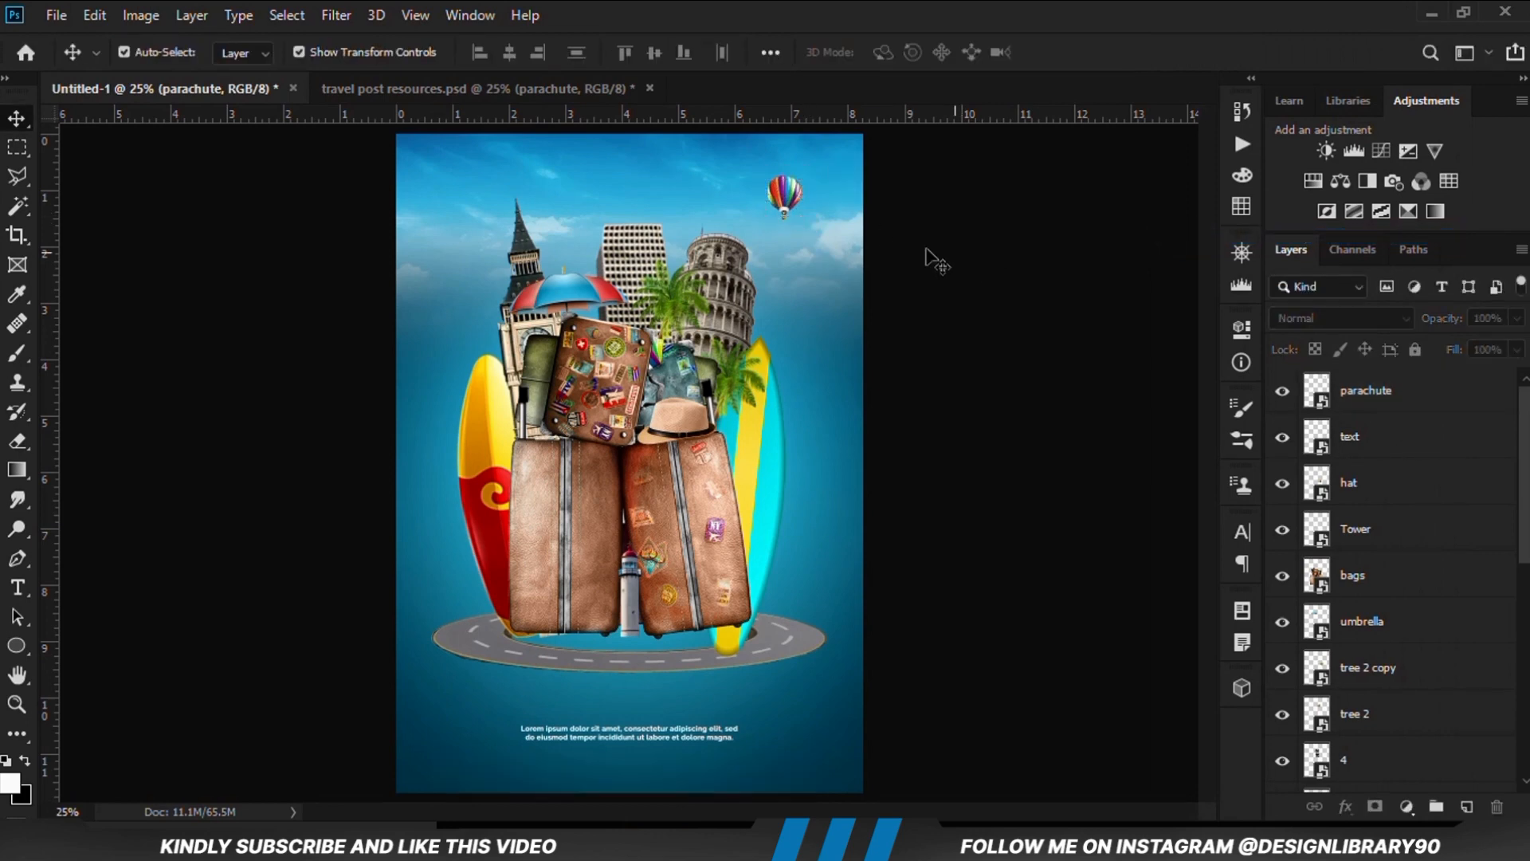
Duplicate the parachute balloon, move the copy to the left of the clock tower and scale it to 28.56%
left_click(423, 88)
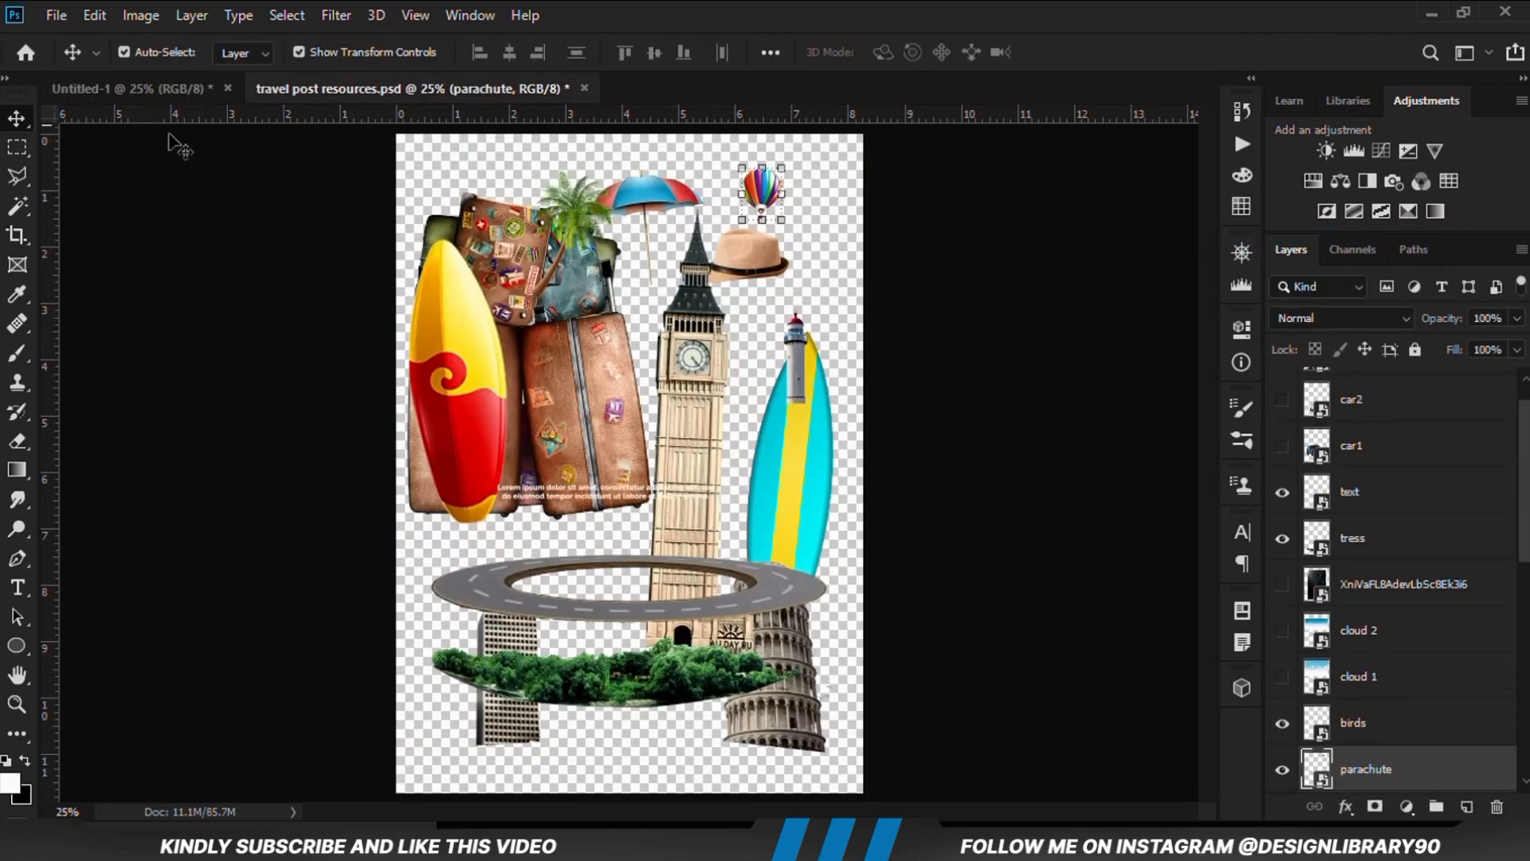
left_click(131, 88)
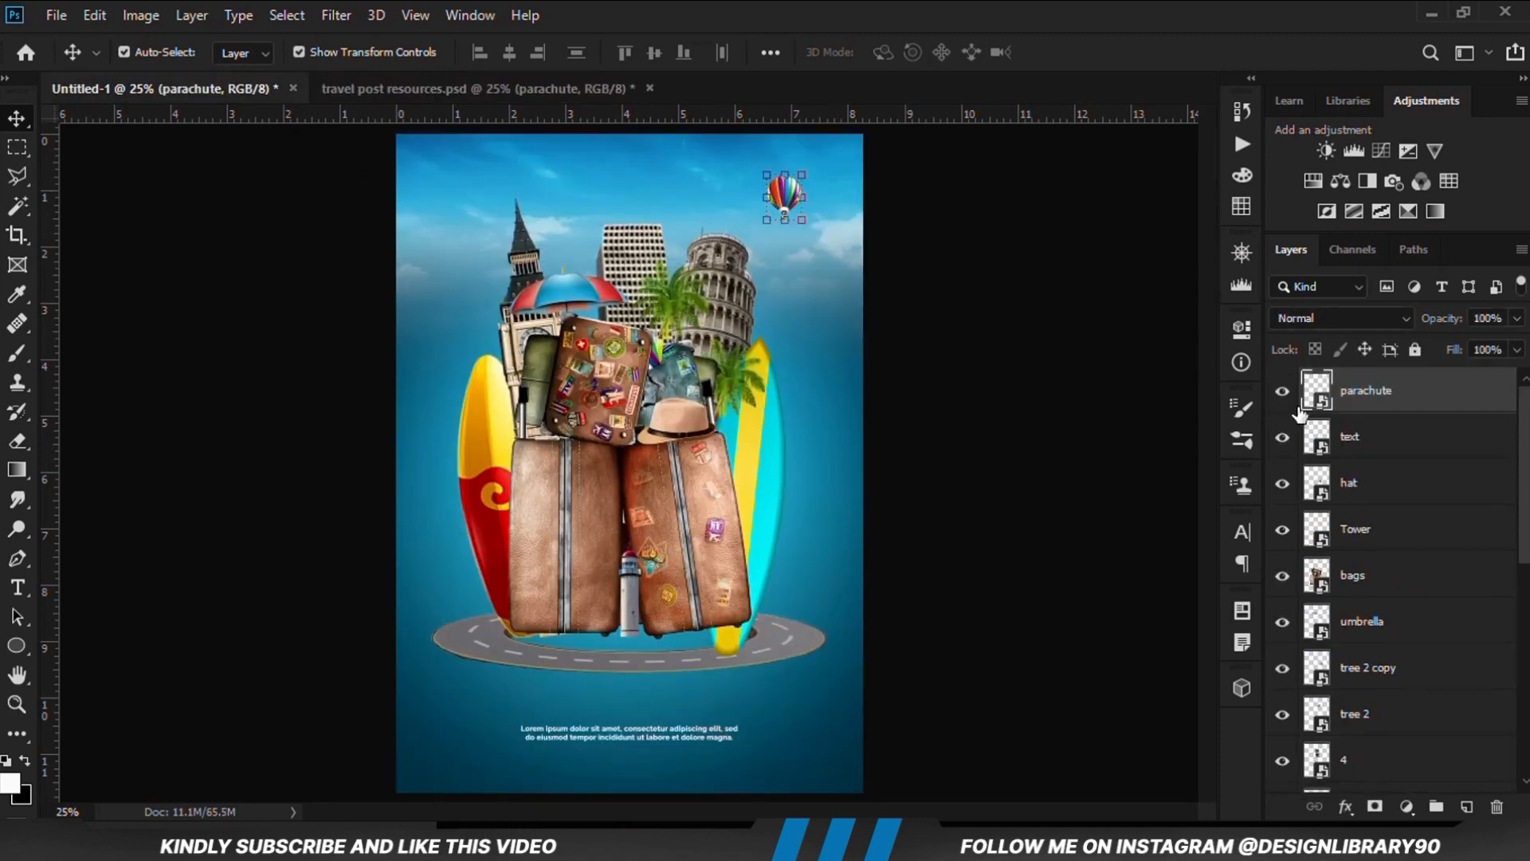
key("ctrl+j")
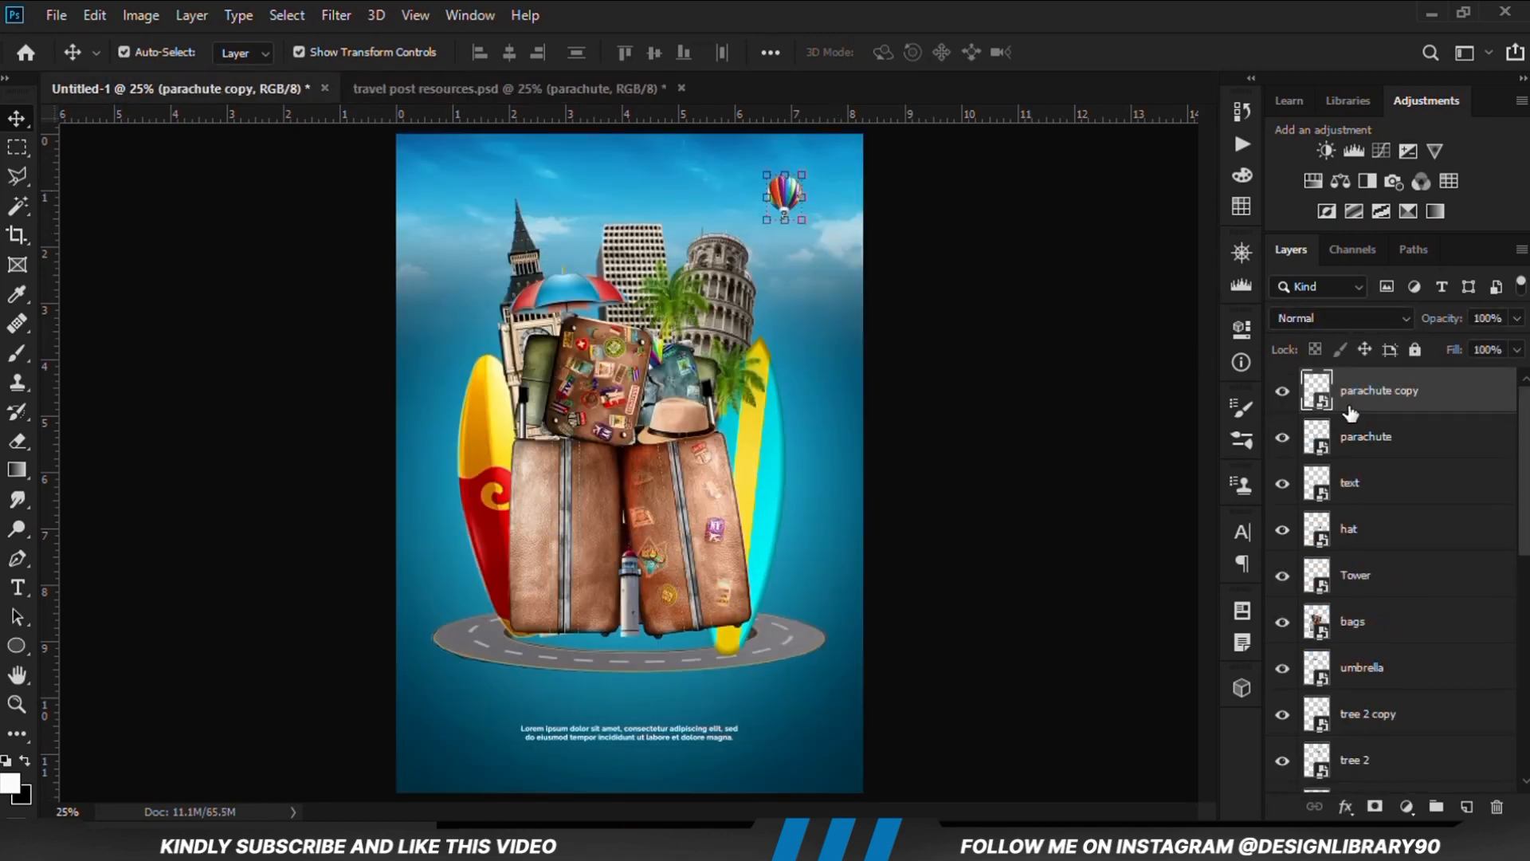
left_click_drag(781, 201, 484, 230)
key("ctrl+t")
key("Return")
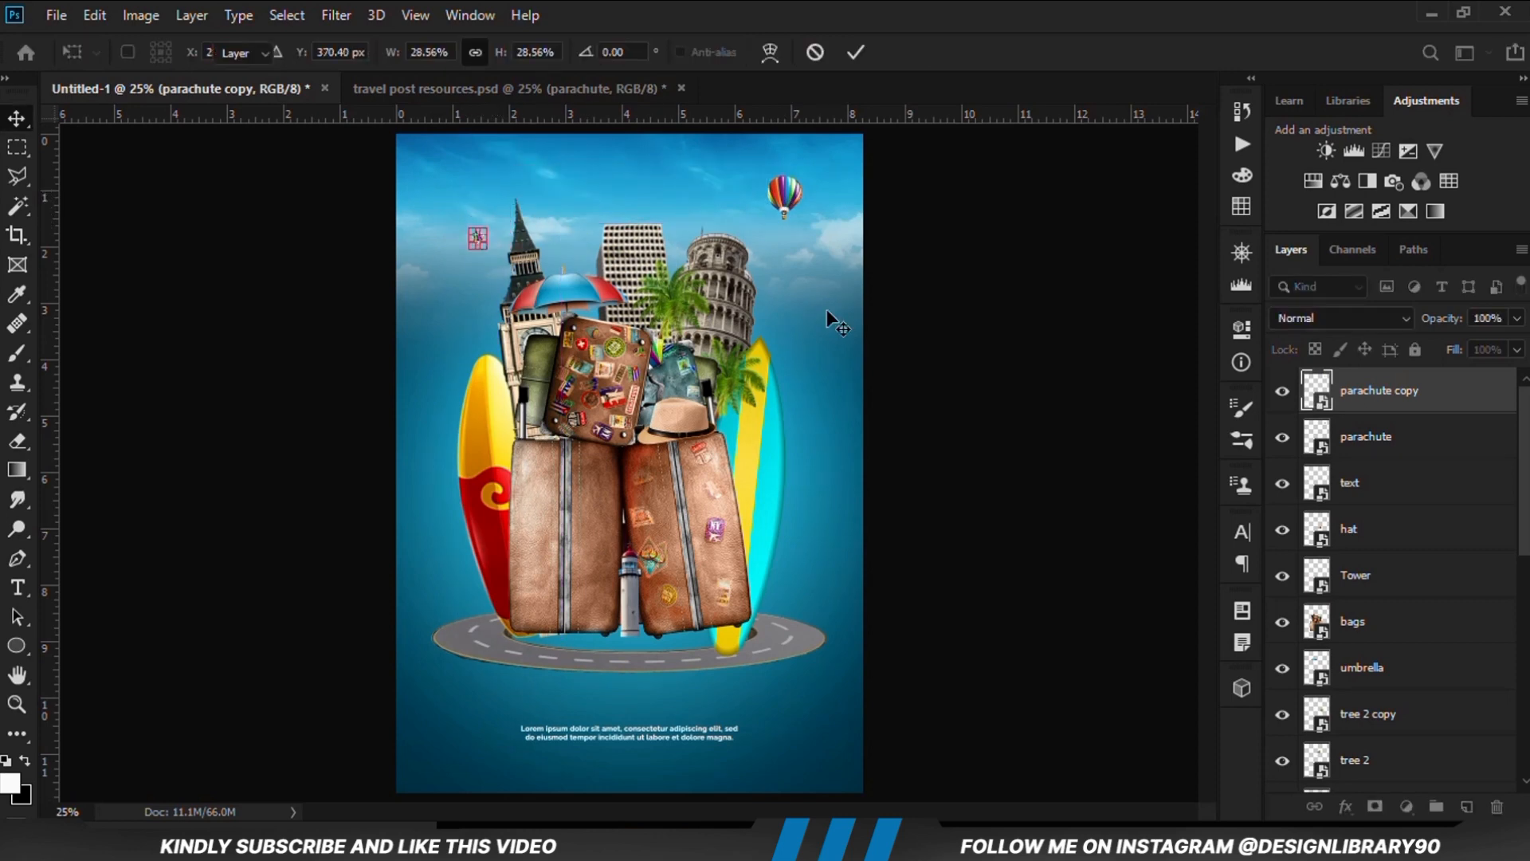
left_click(1002, 336)
key("ctrl")
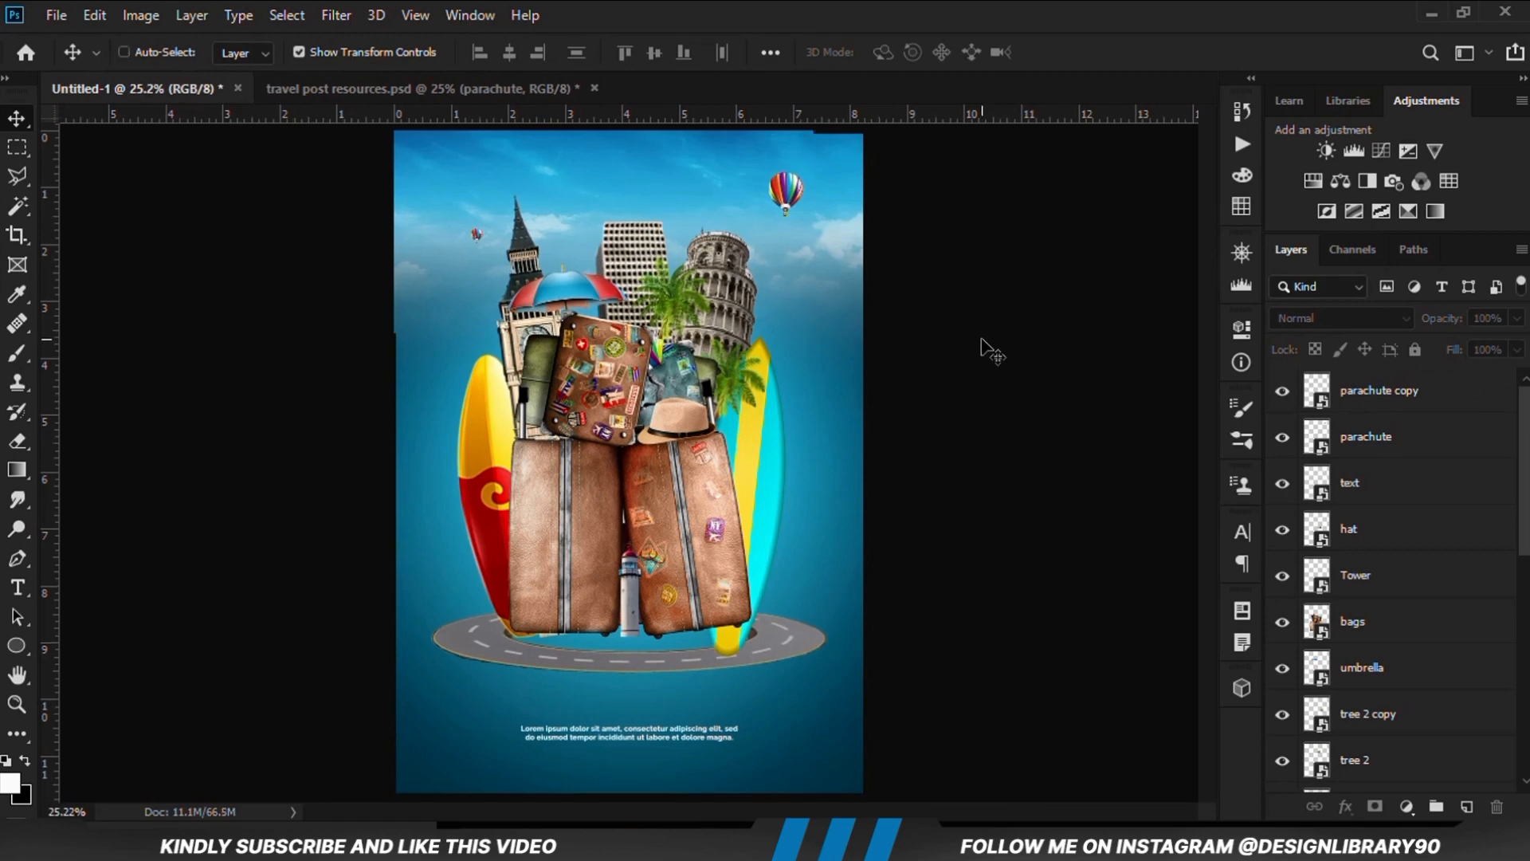
Copy the birds layer from the travel post resources file into Untitled-1
left_click(404, 89)
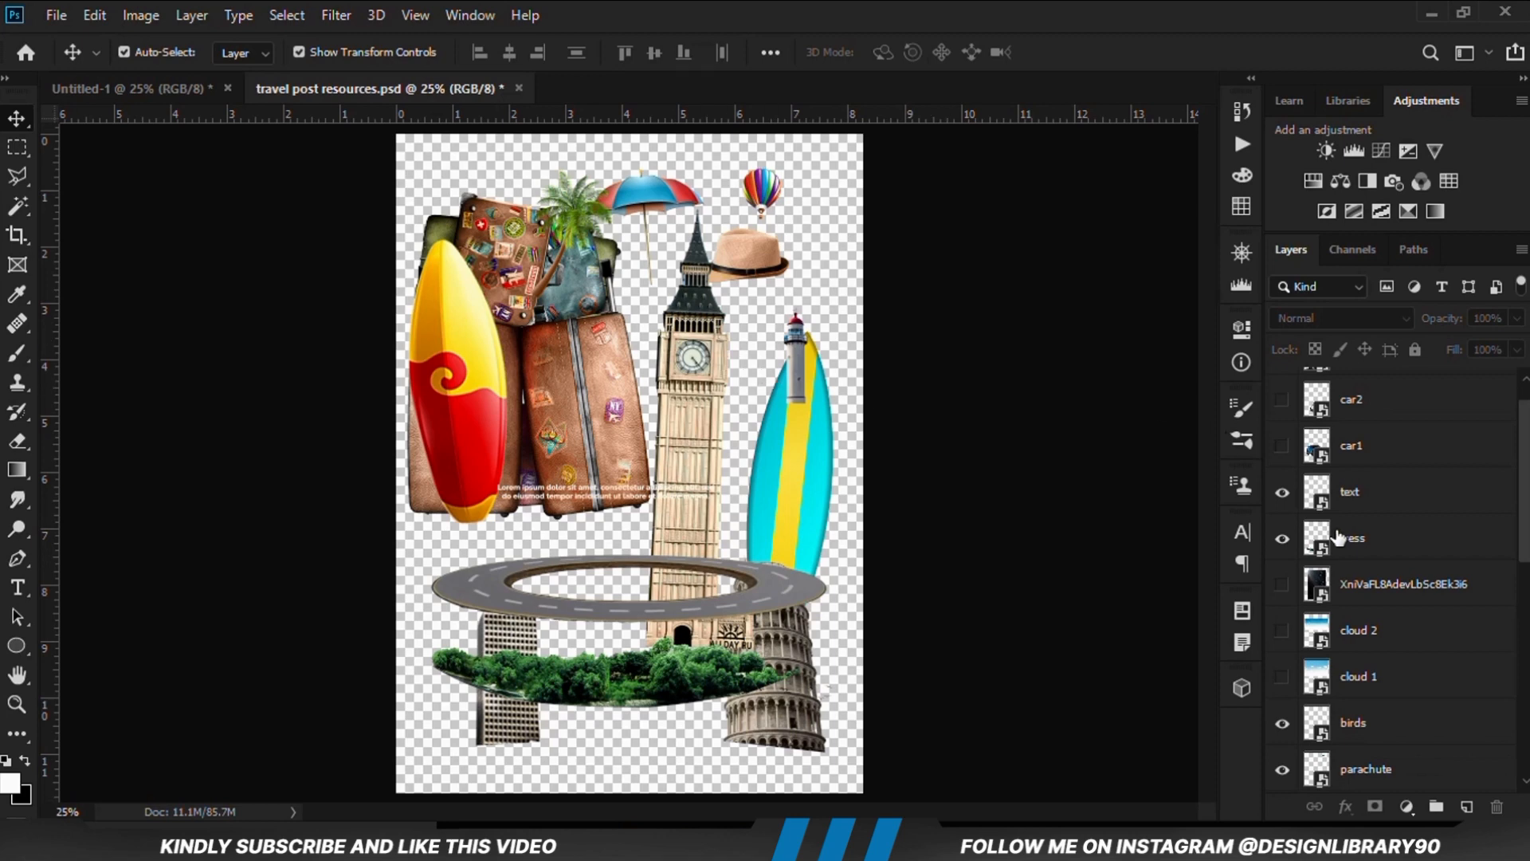
scroll(1338, 538, "down", 6)
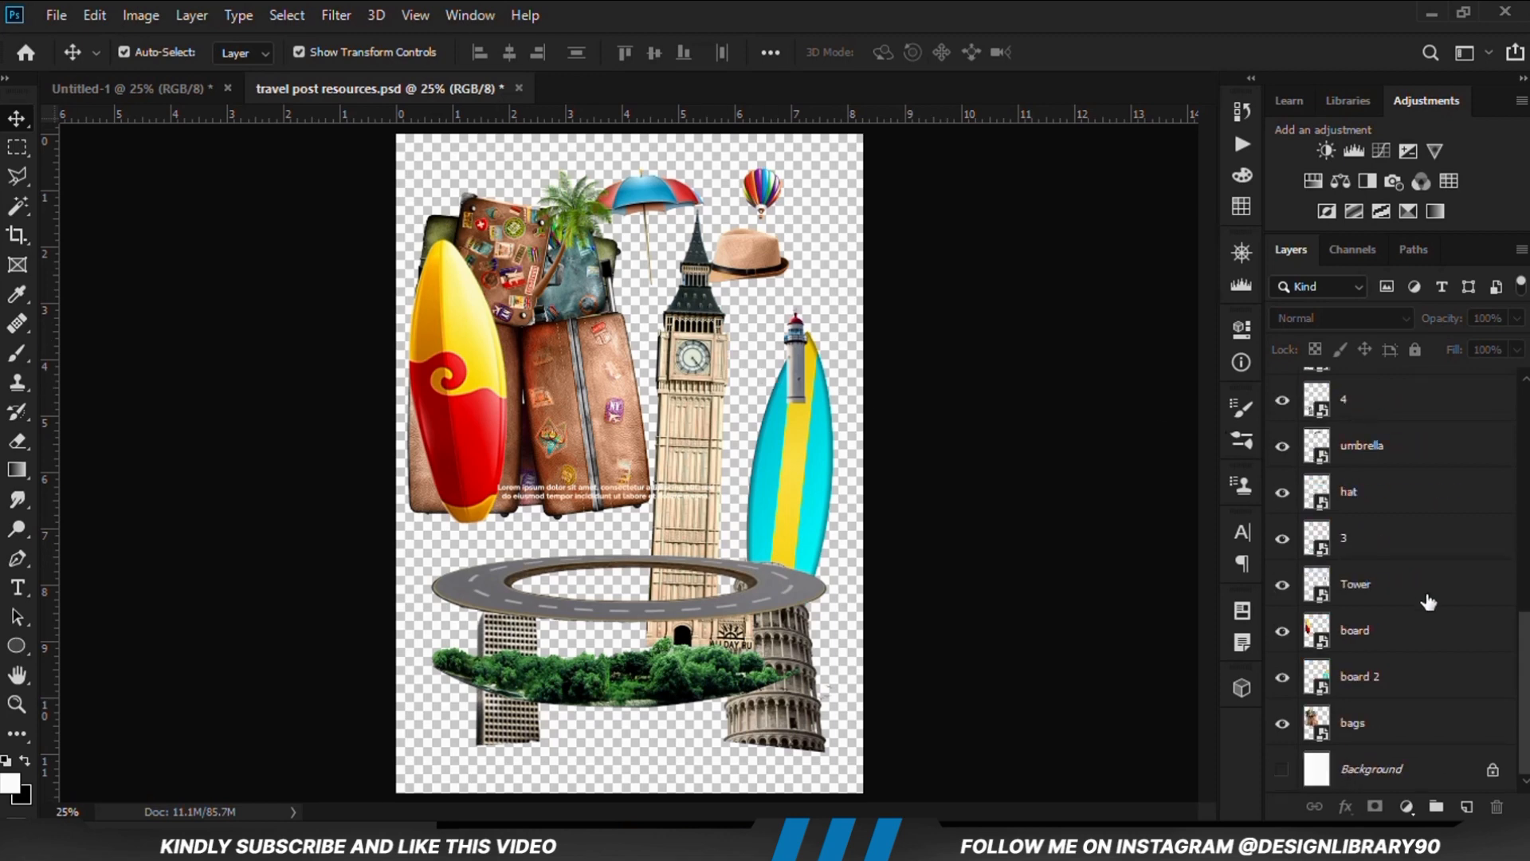
scroll(1406, 643, "up", 3)
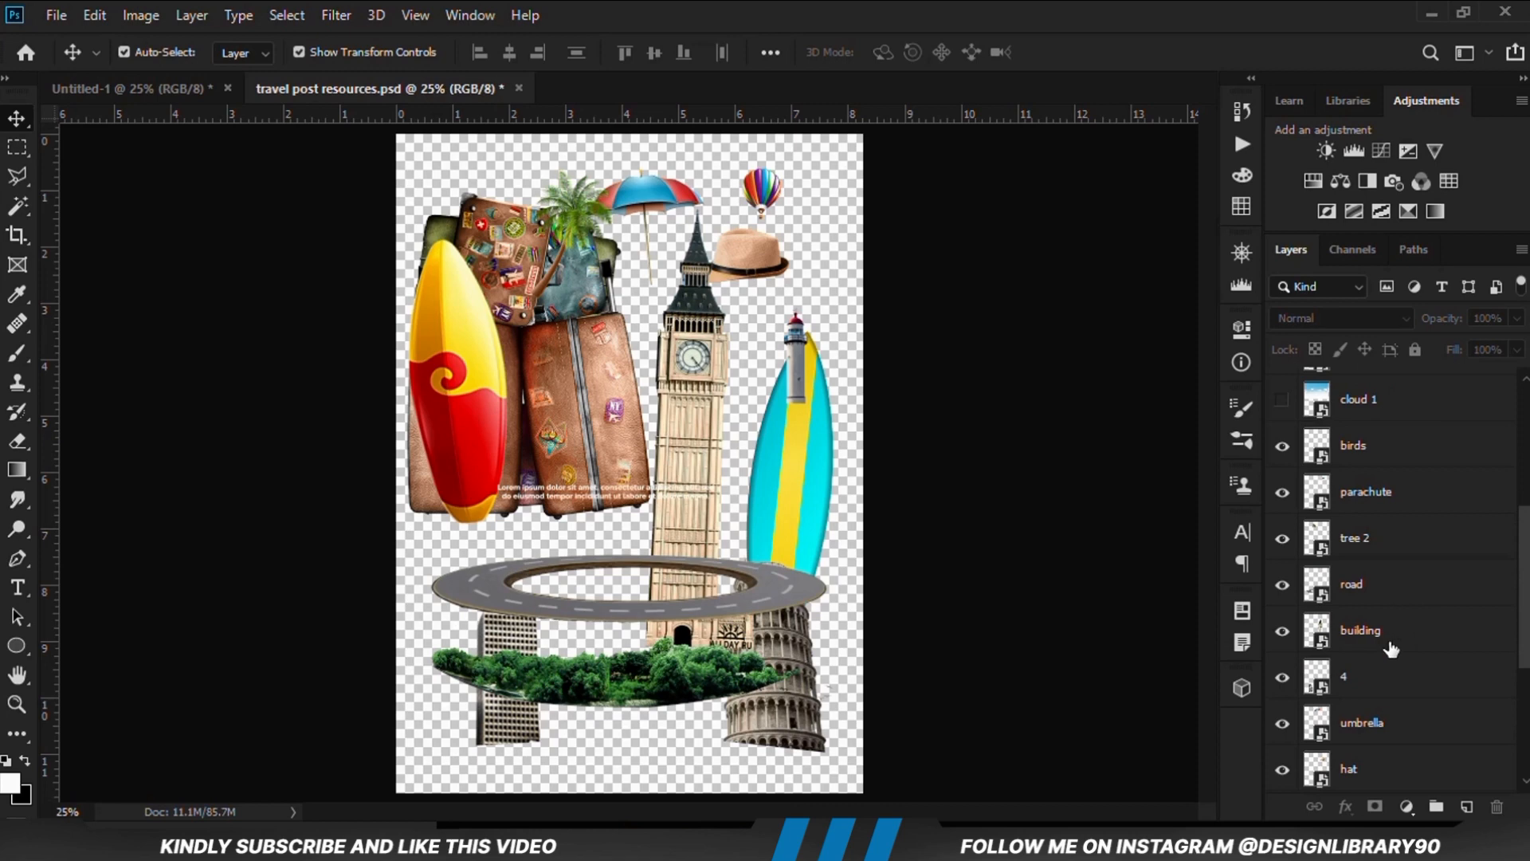
scroll(1391, 608, "up", 4)
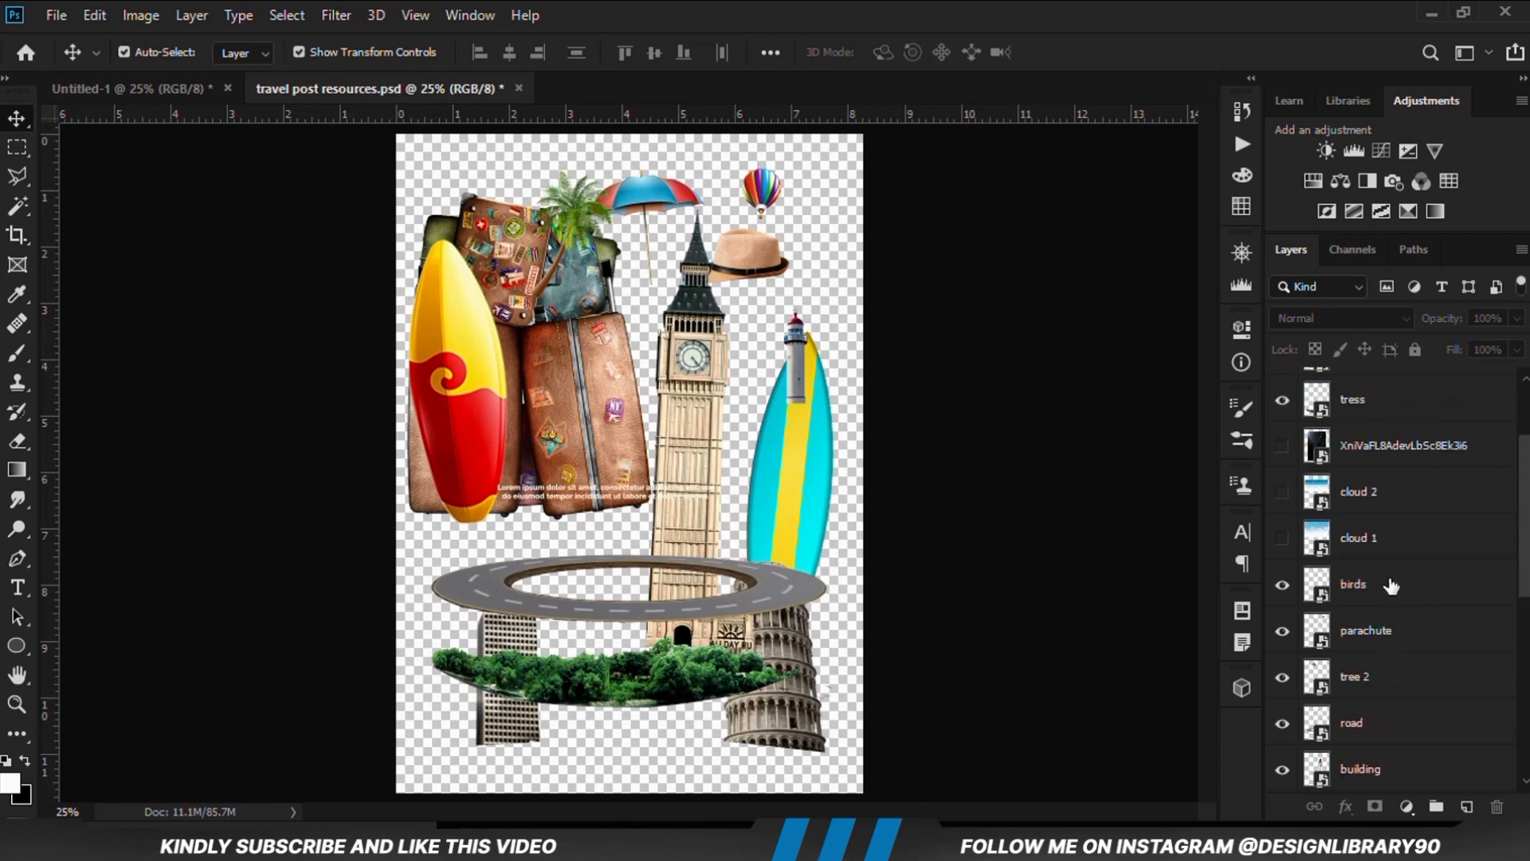
scroll(1391, 586, "down", 1)
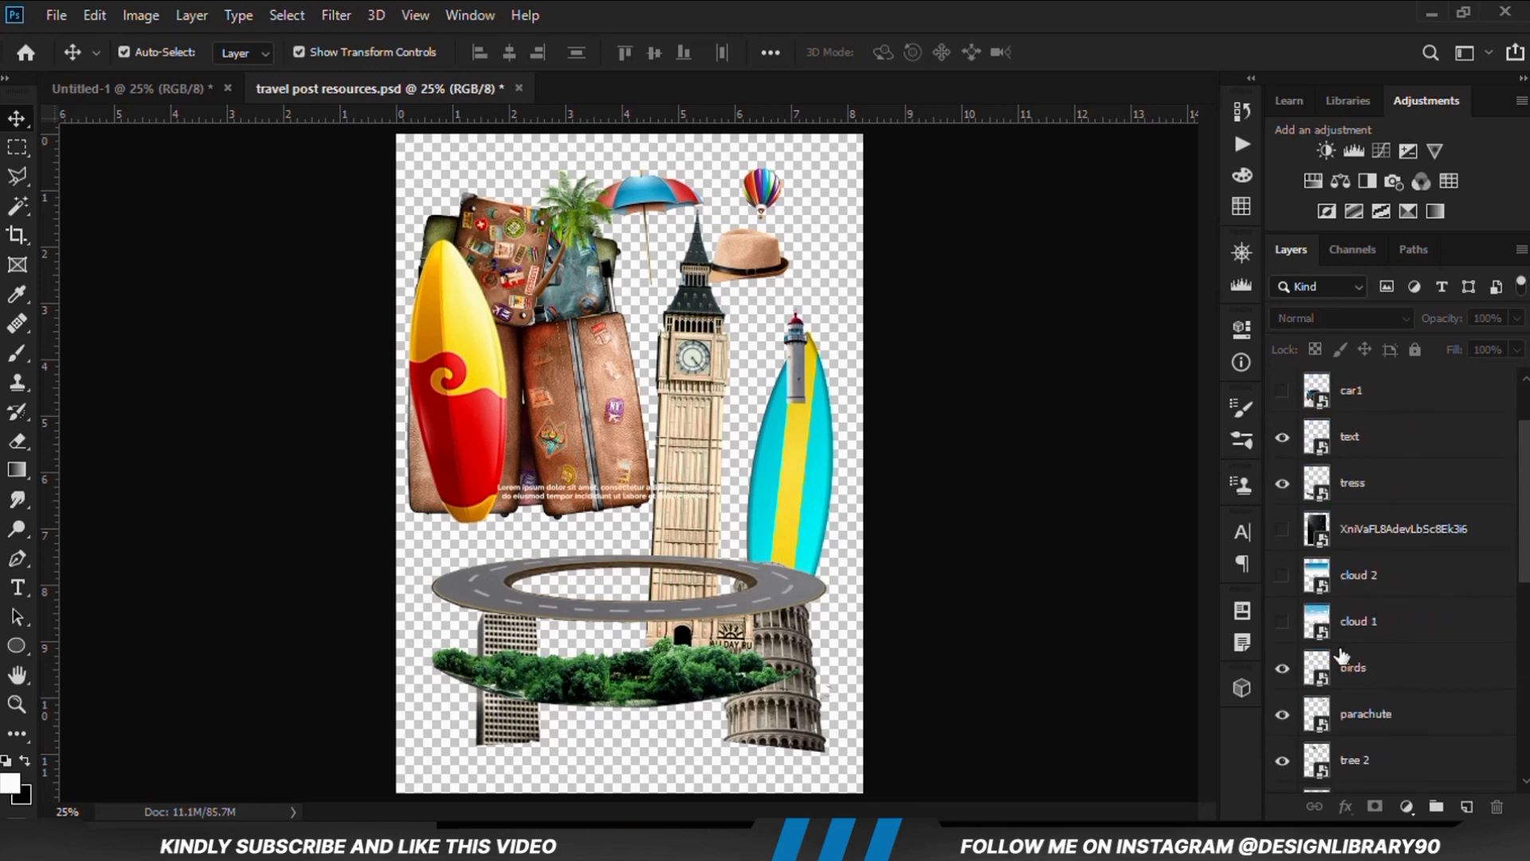
left_click(1379, 669)
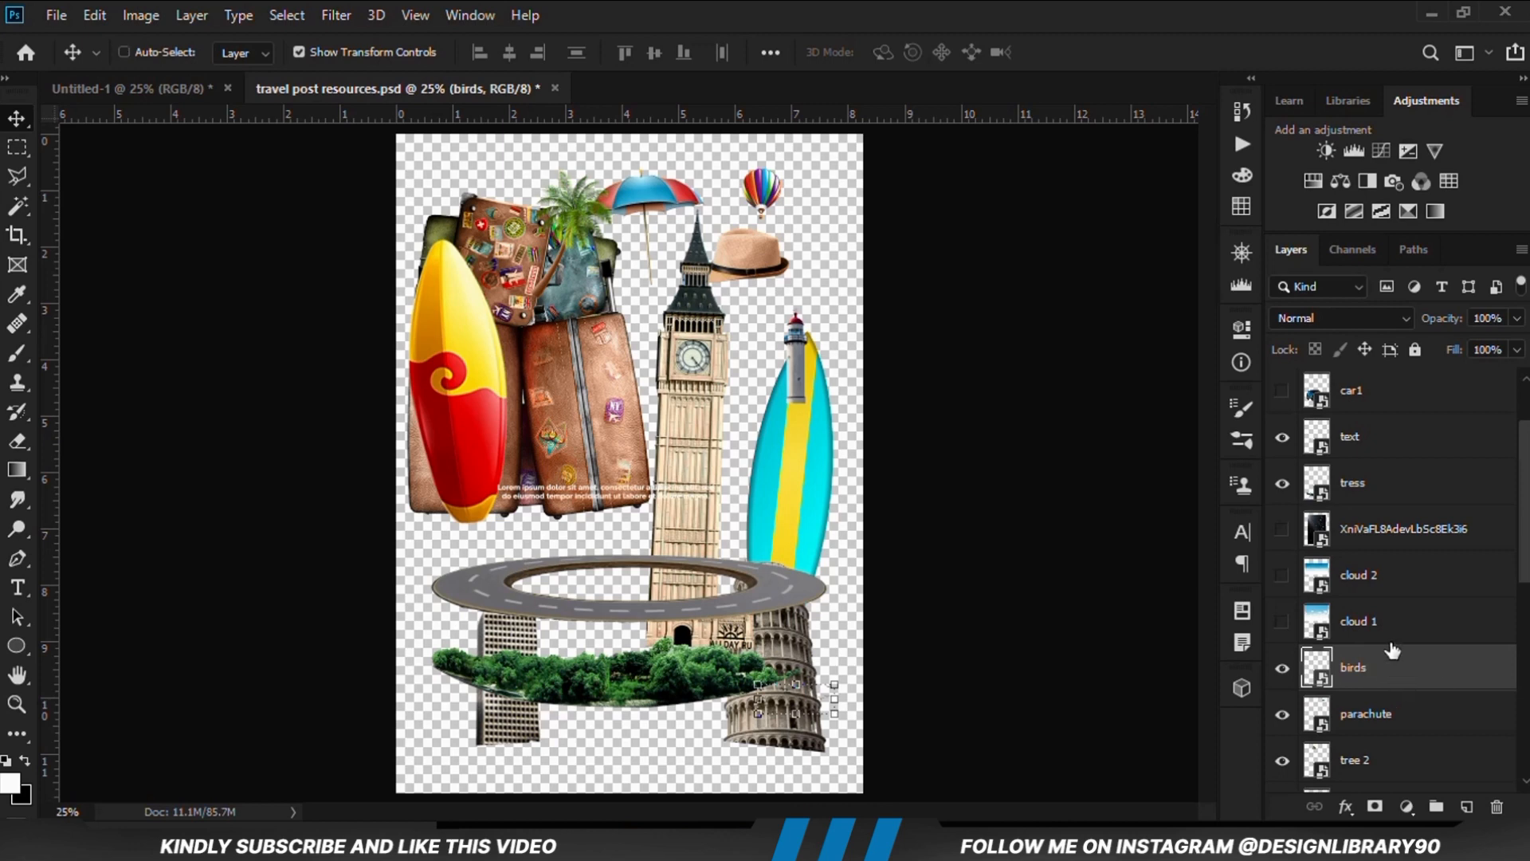
left_click(131, 88)
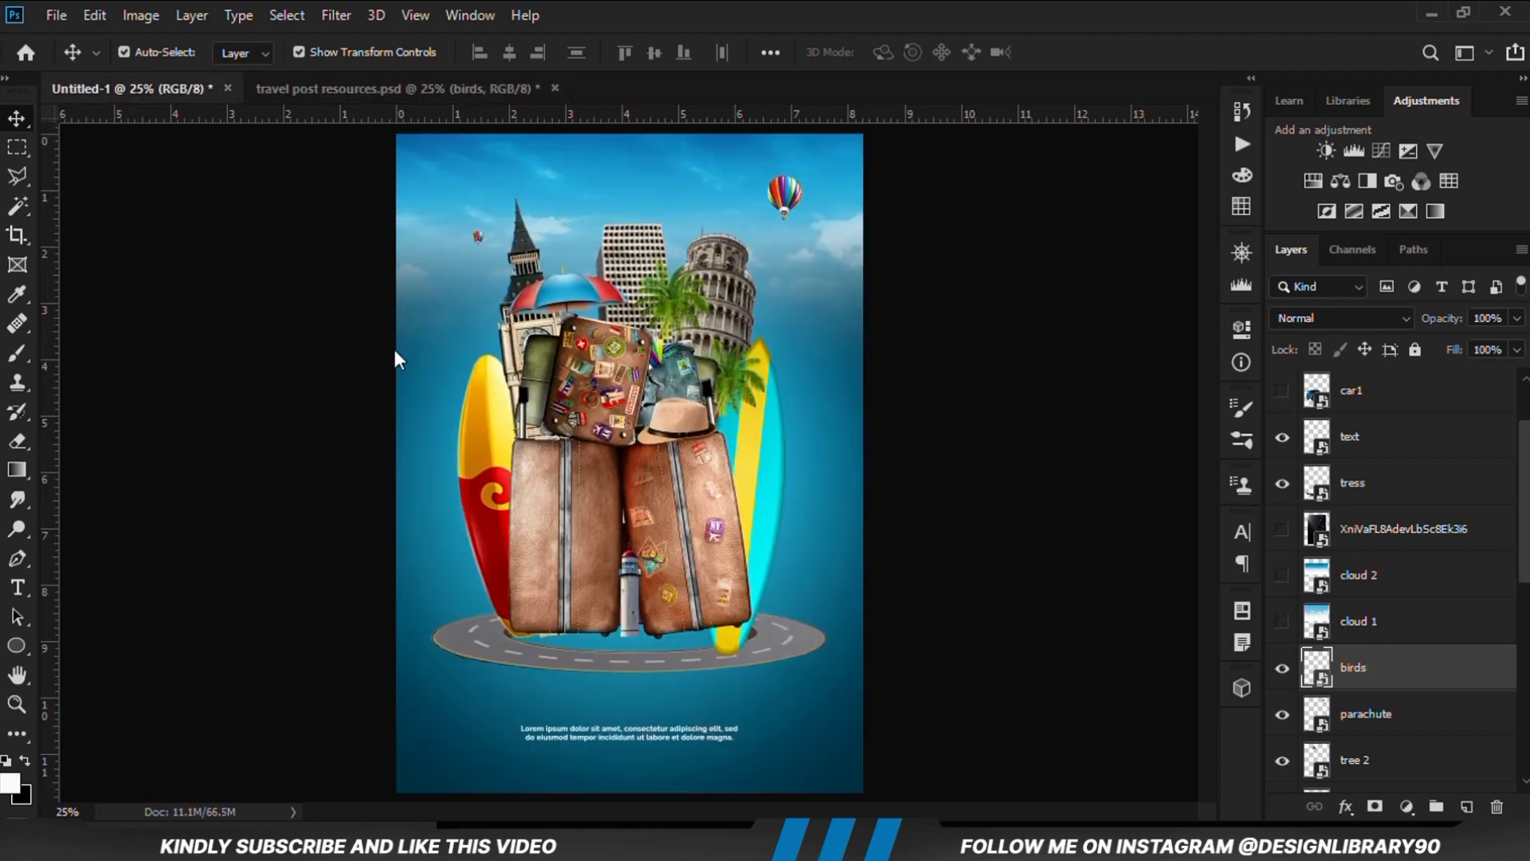
left_click_drag(494, 375, 617, 390)
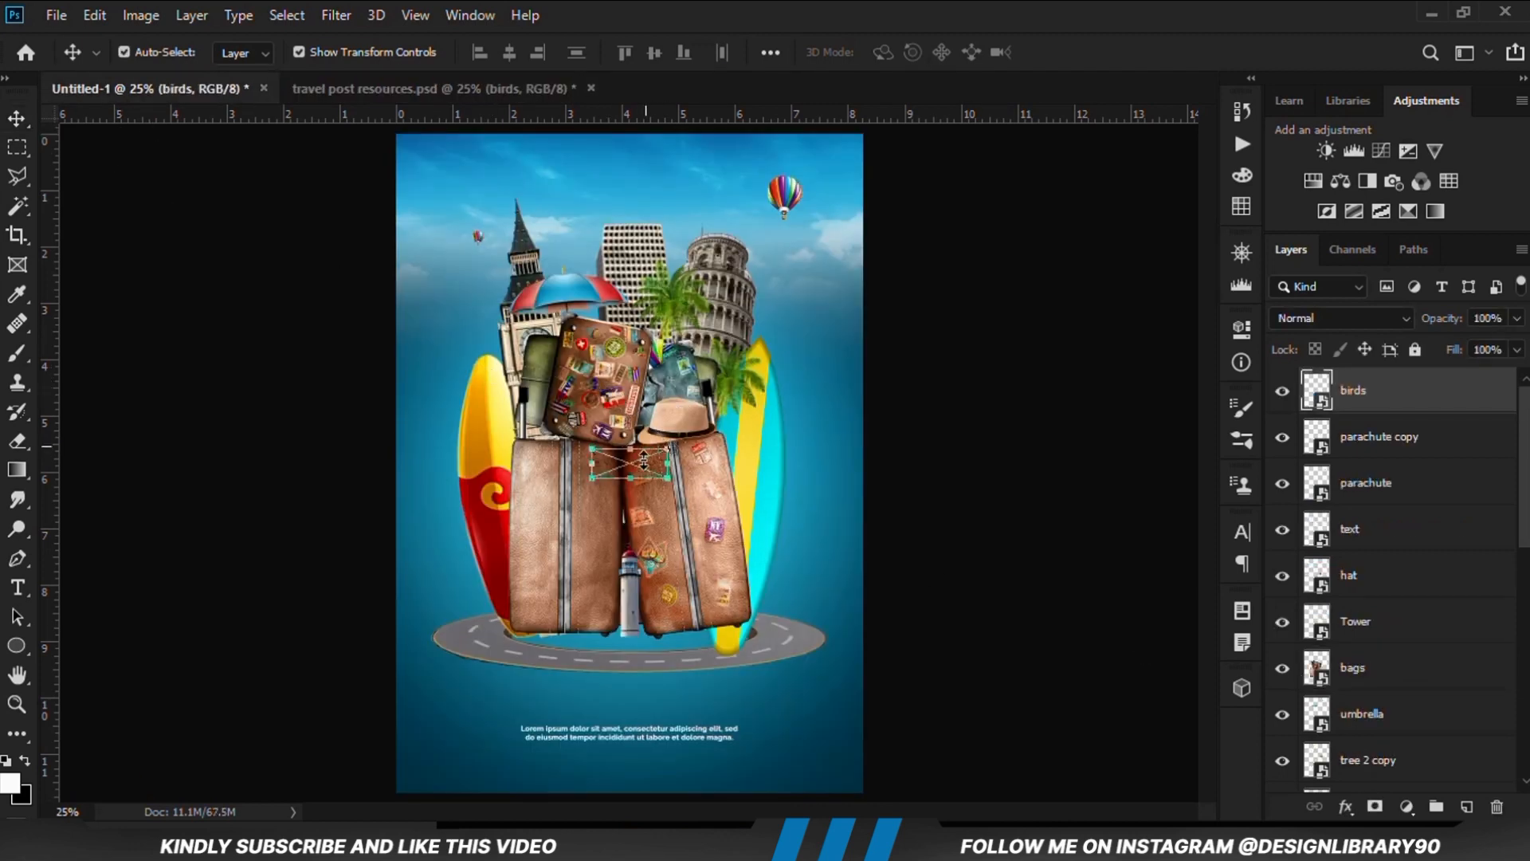
Move the birds up into the sky, just above the building and beside the clock tower's spire
key("ctrl+t")
left_click_drag(639, 466, 636, 181)
key("Return")
key("shift+Down")
key("shift+Down")
key("shift+Down")
key("shift+Down")
key("shift+Down")
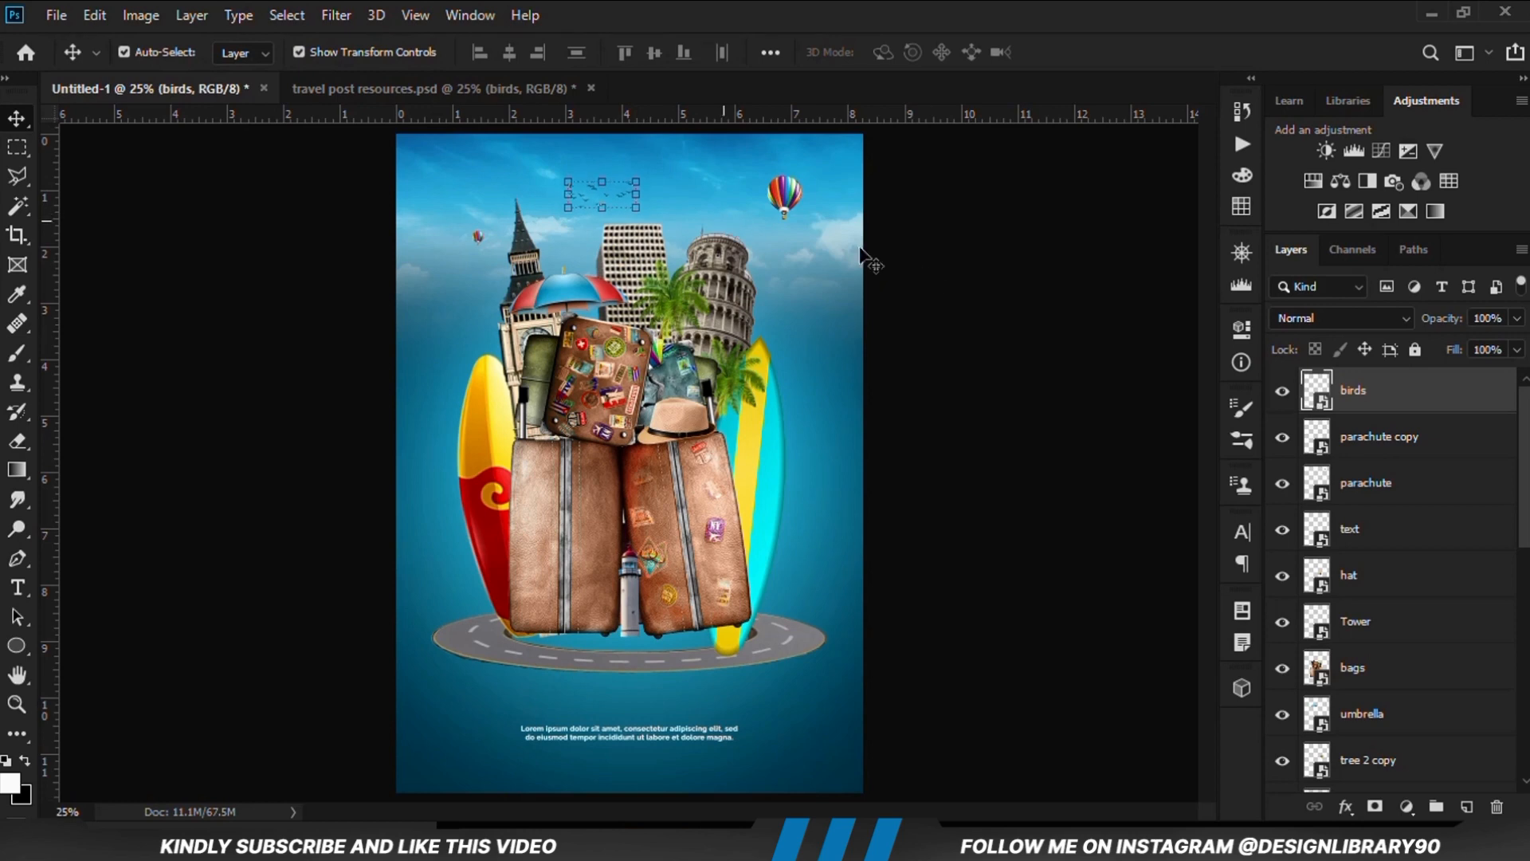
left_click(994, 470)
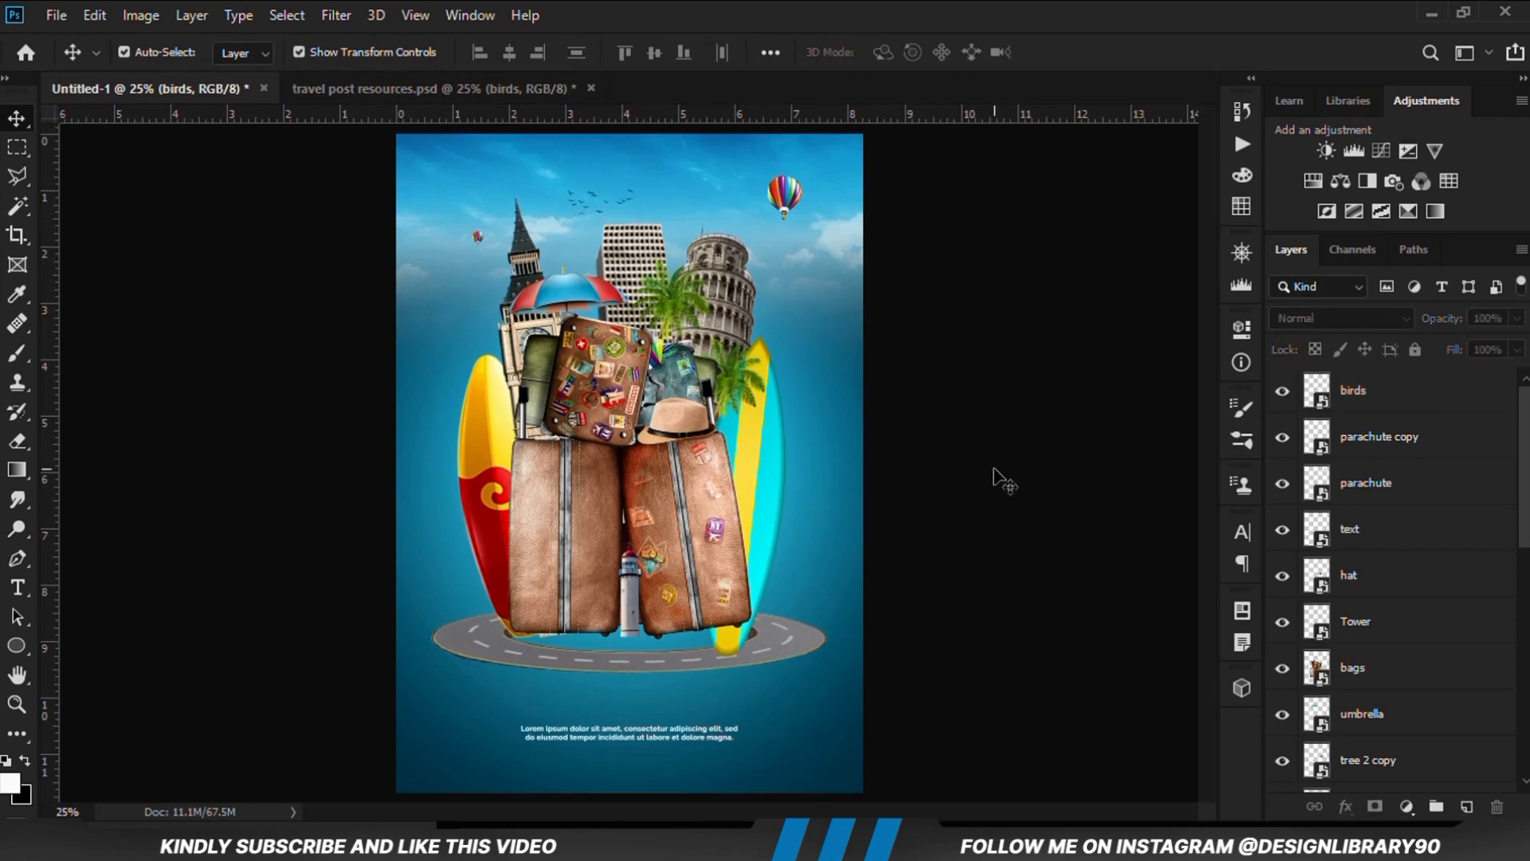
Copy the tress layer from the resources file into Untitled-1, placing it over the road at the base of the suitcases
left_click(332, 88)
left_click_drag(655, 677, 653, 606)
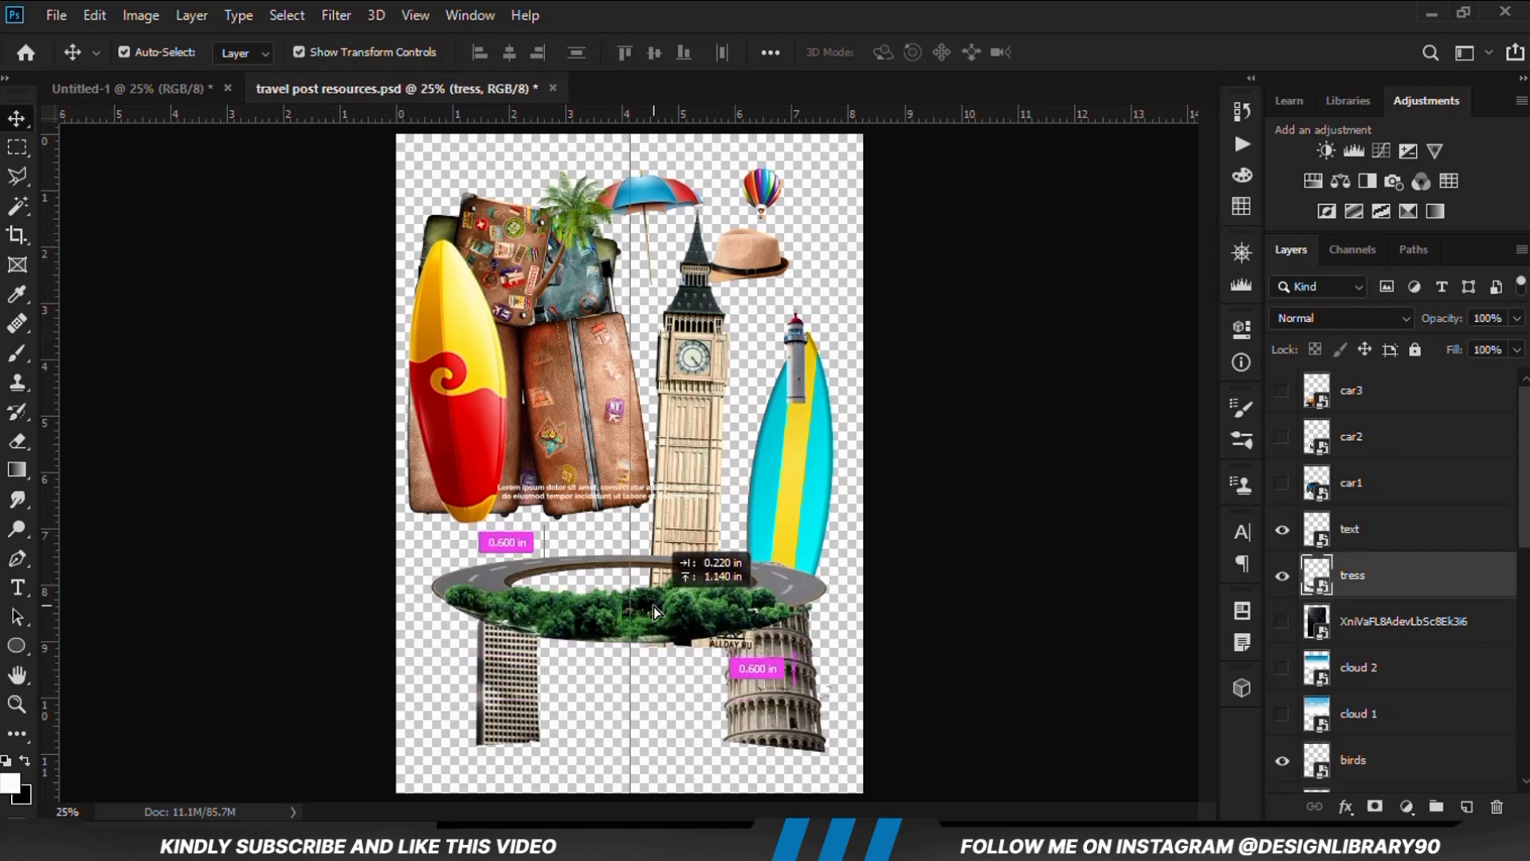
left_click(135, 91)
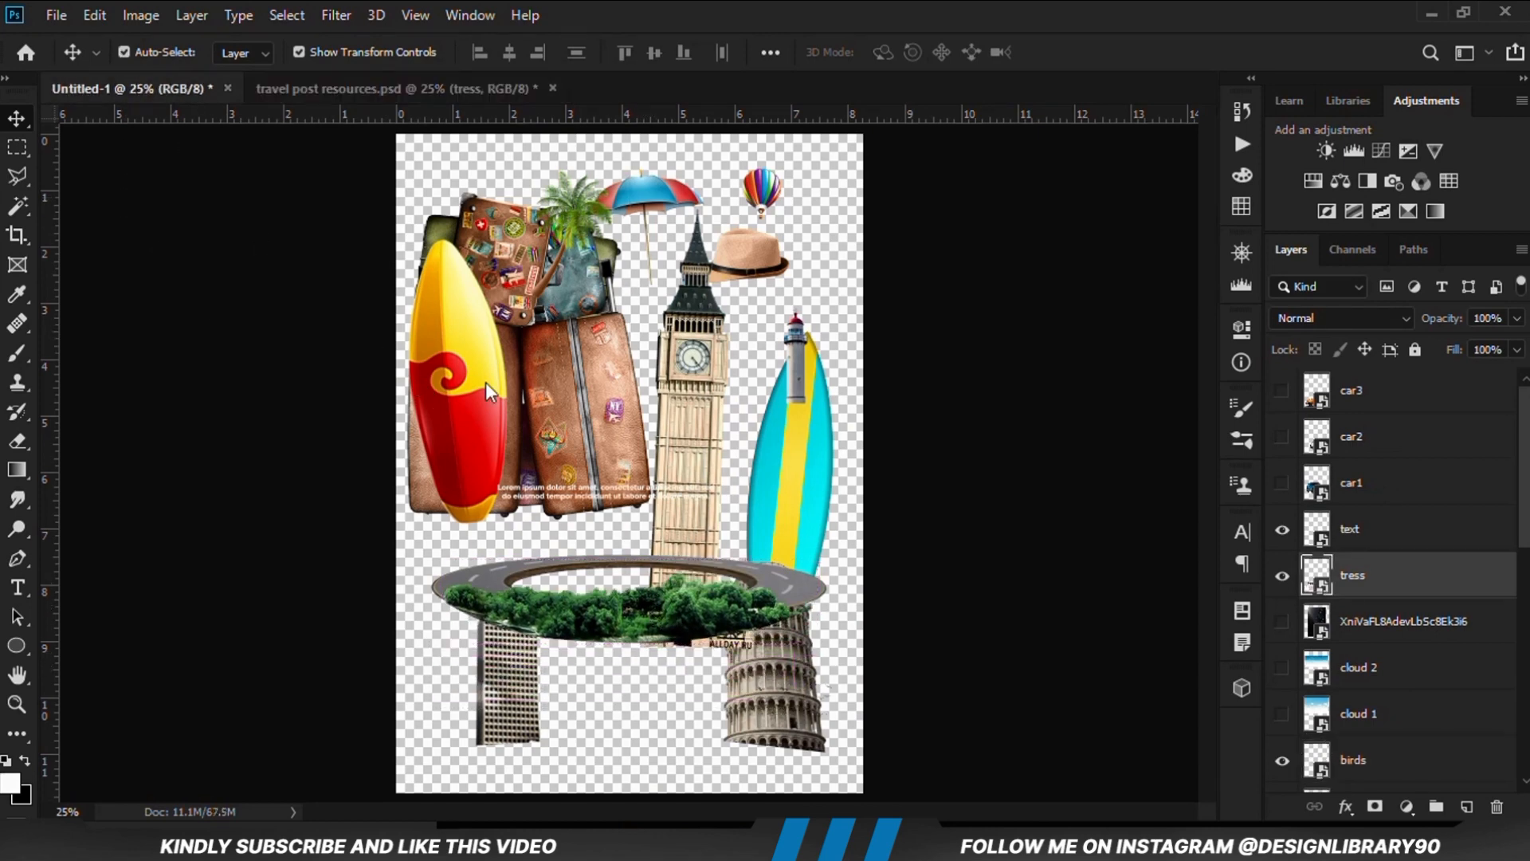
left_click_drag(635, 514, 650, 628)
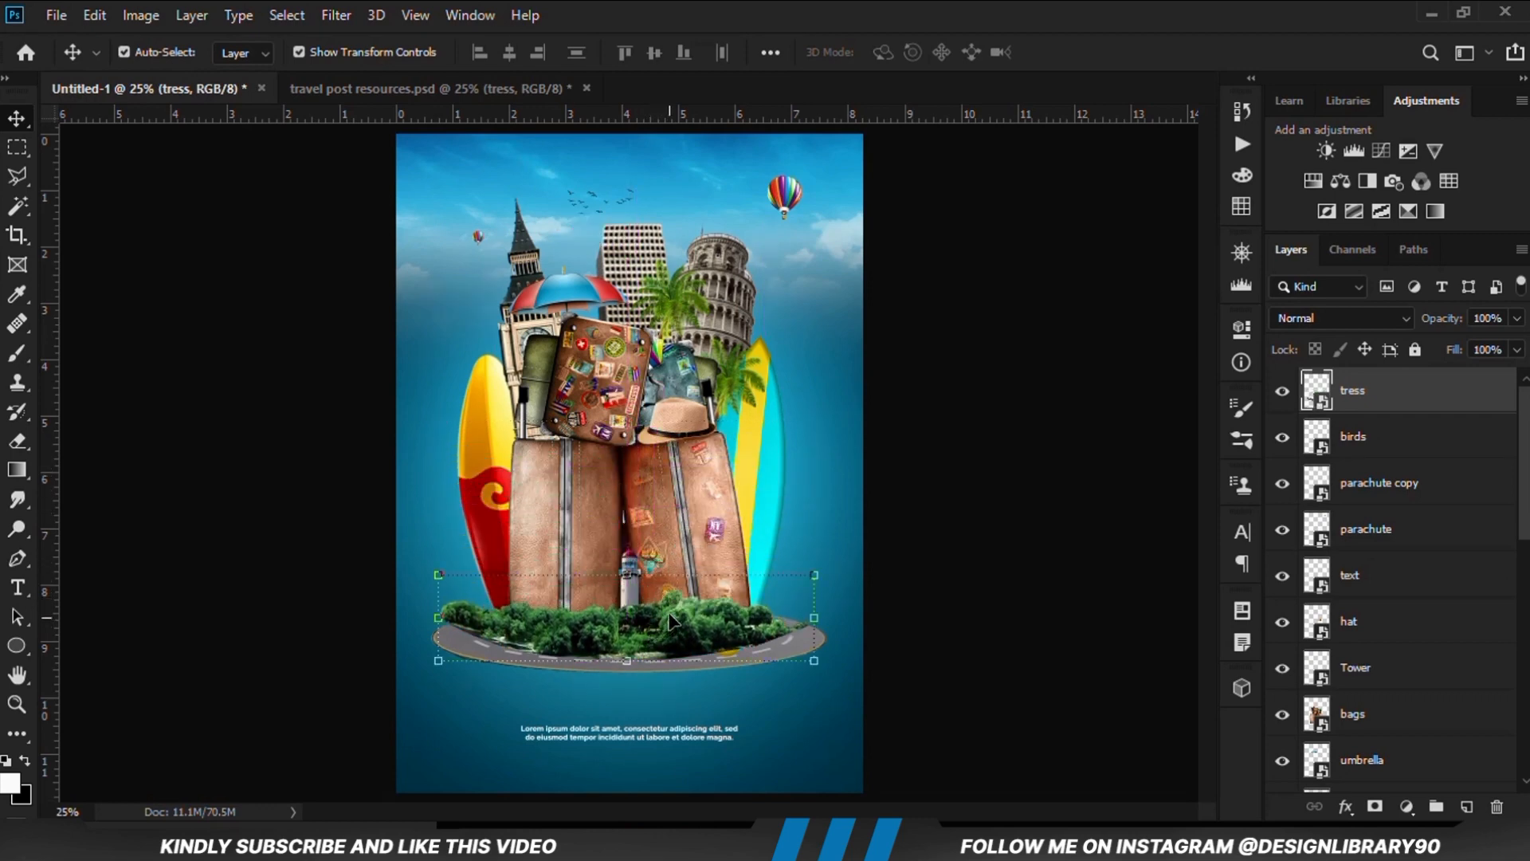
left_click_drag(672, 622, 675, 634)
Lower the tress layer's opacity to 29% to check its placement over the road, and restore it to 100%
left_click(1517, 318)
left_click_drag(1517, 343, 1447, 346)
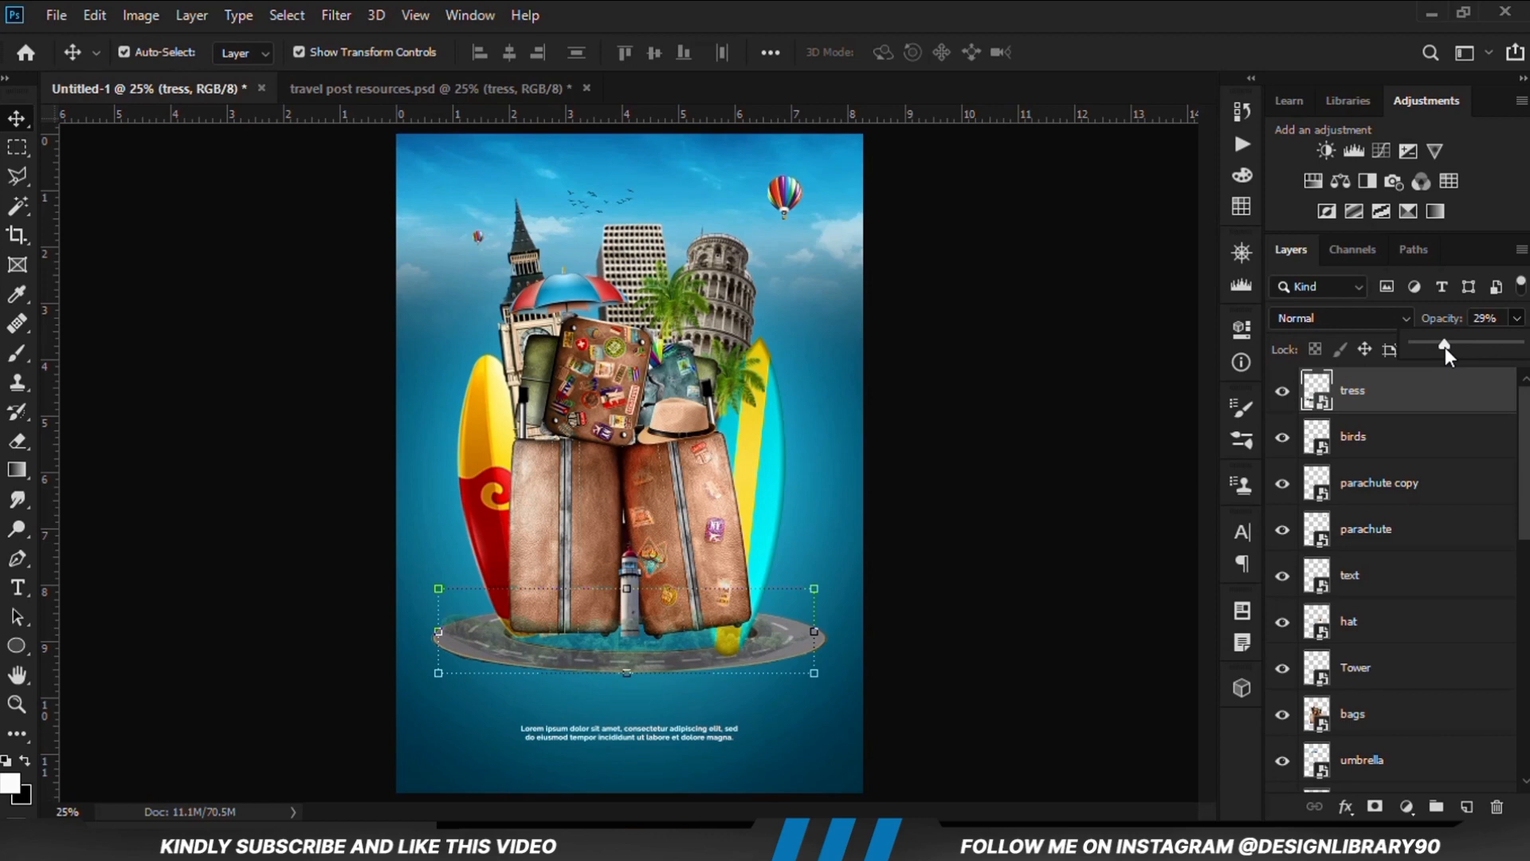
left_click(997, 539)
left_click(1407, 416)
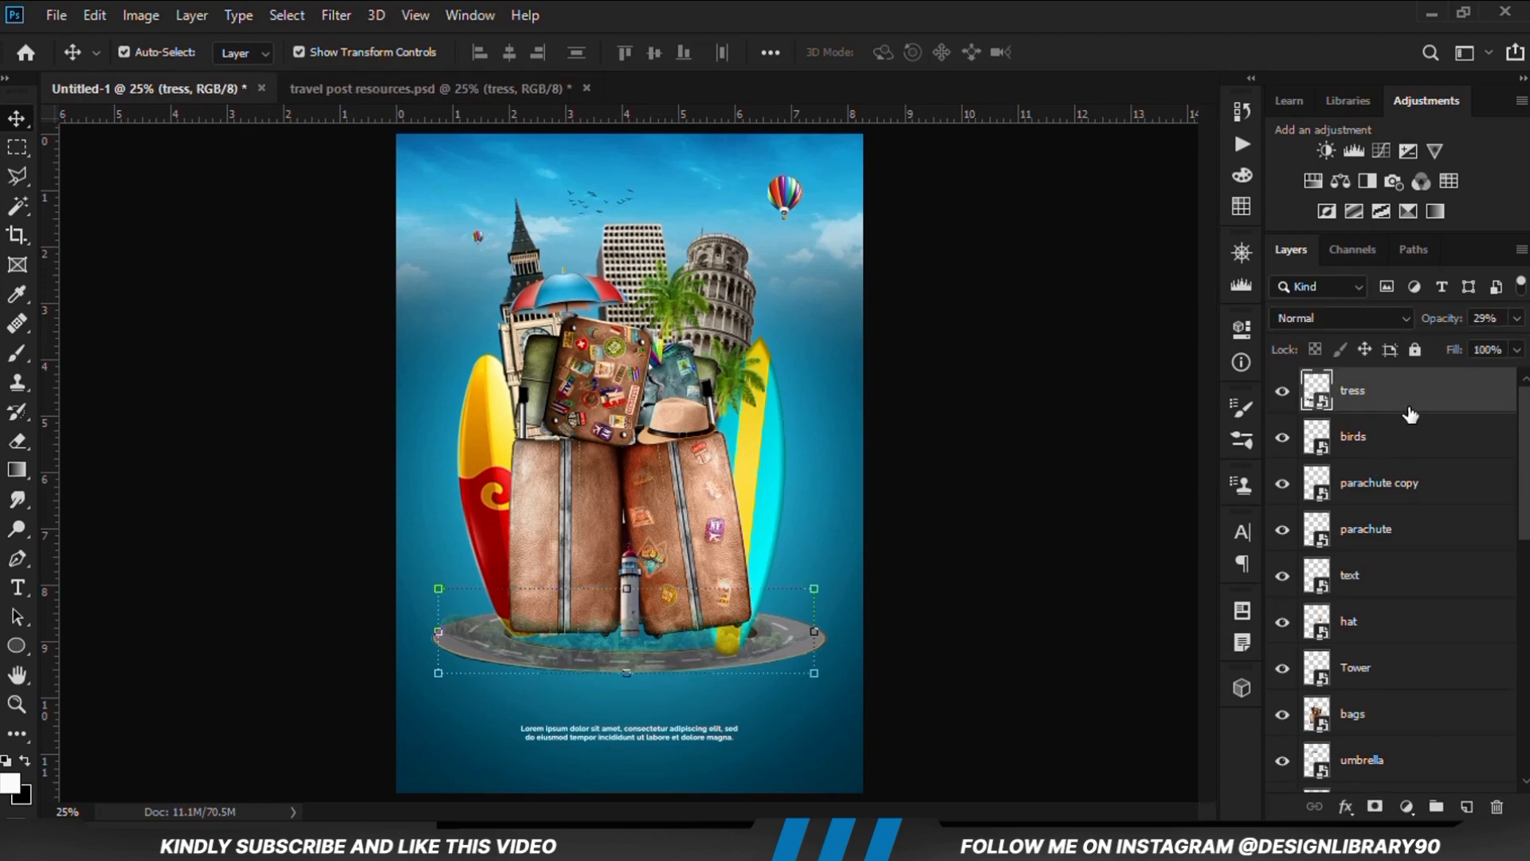
left_click(1516, 319)
left_click_drag(1506, 355, 1520, 350)
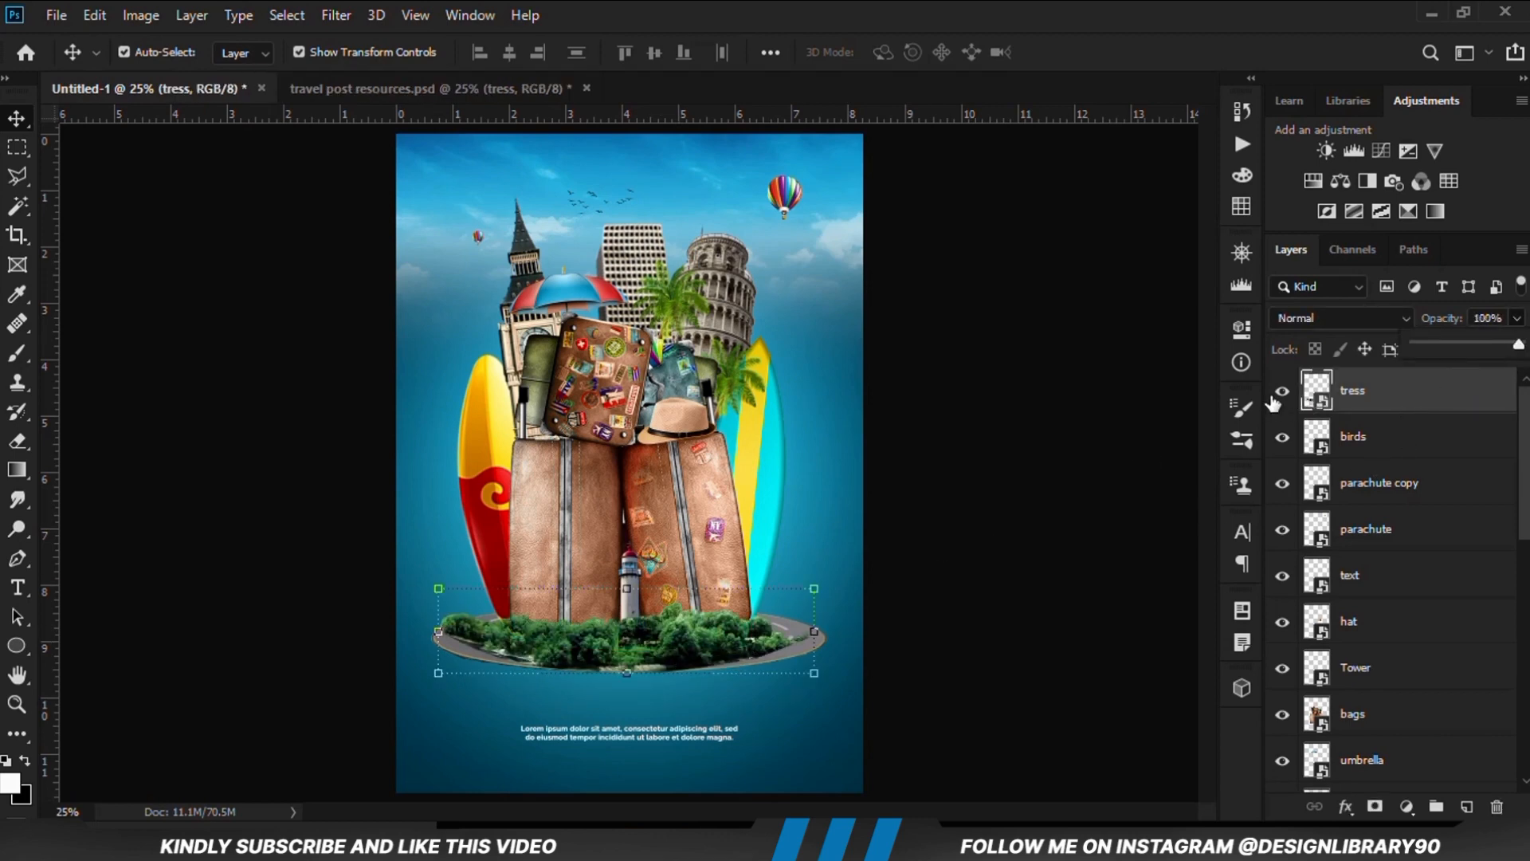
With the tress layer hidden, raise the yellow and cyan surfboard slightly behind the suitcase, and show the trees again
left_click(1279, 392)
left_click(1044, 529)
left_click(756, 538)
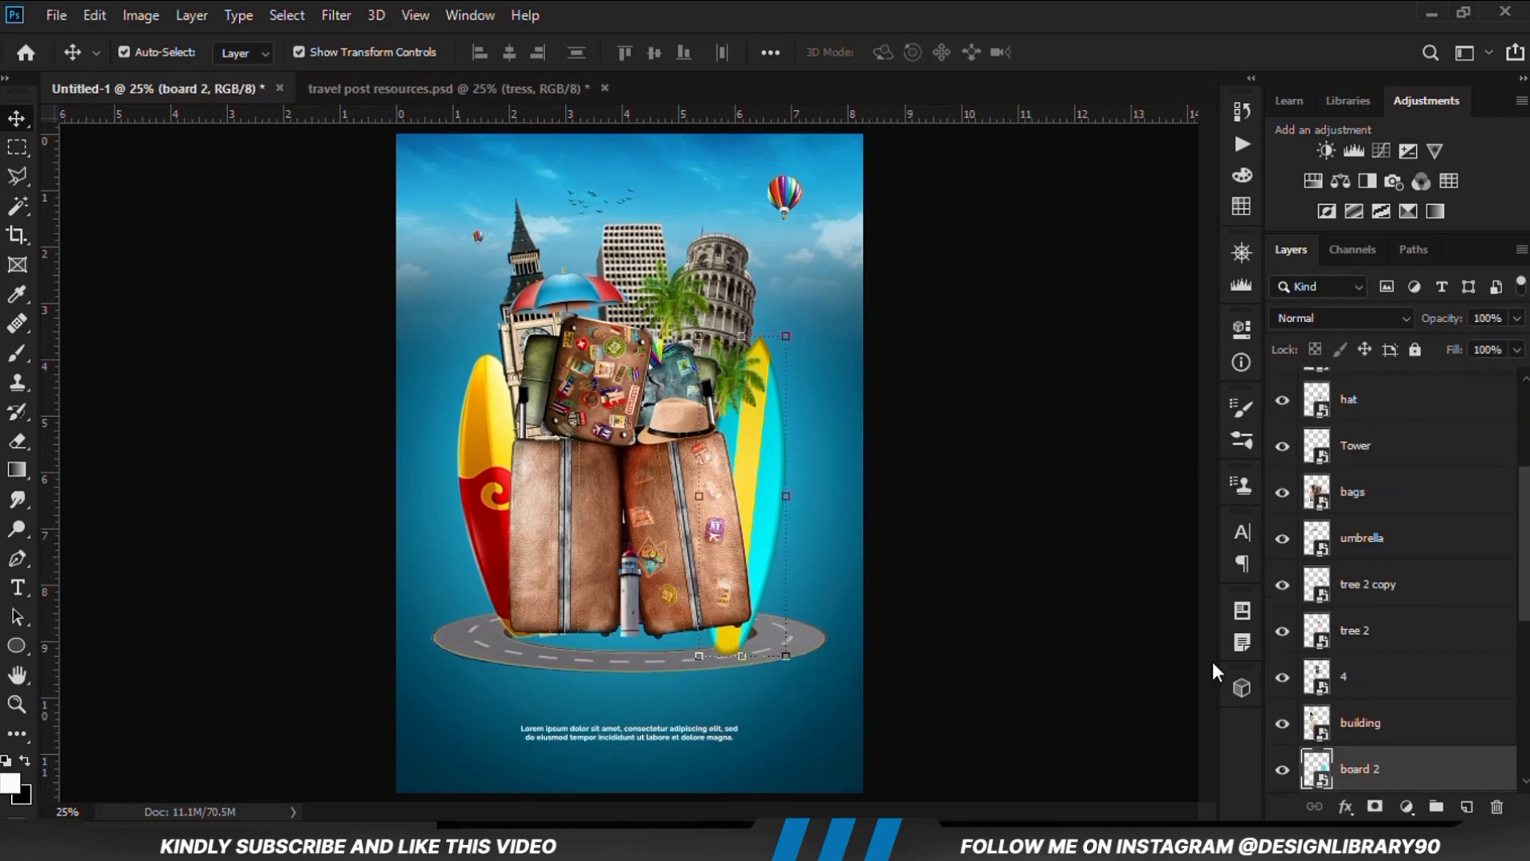
left_click(1280, 778)
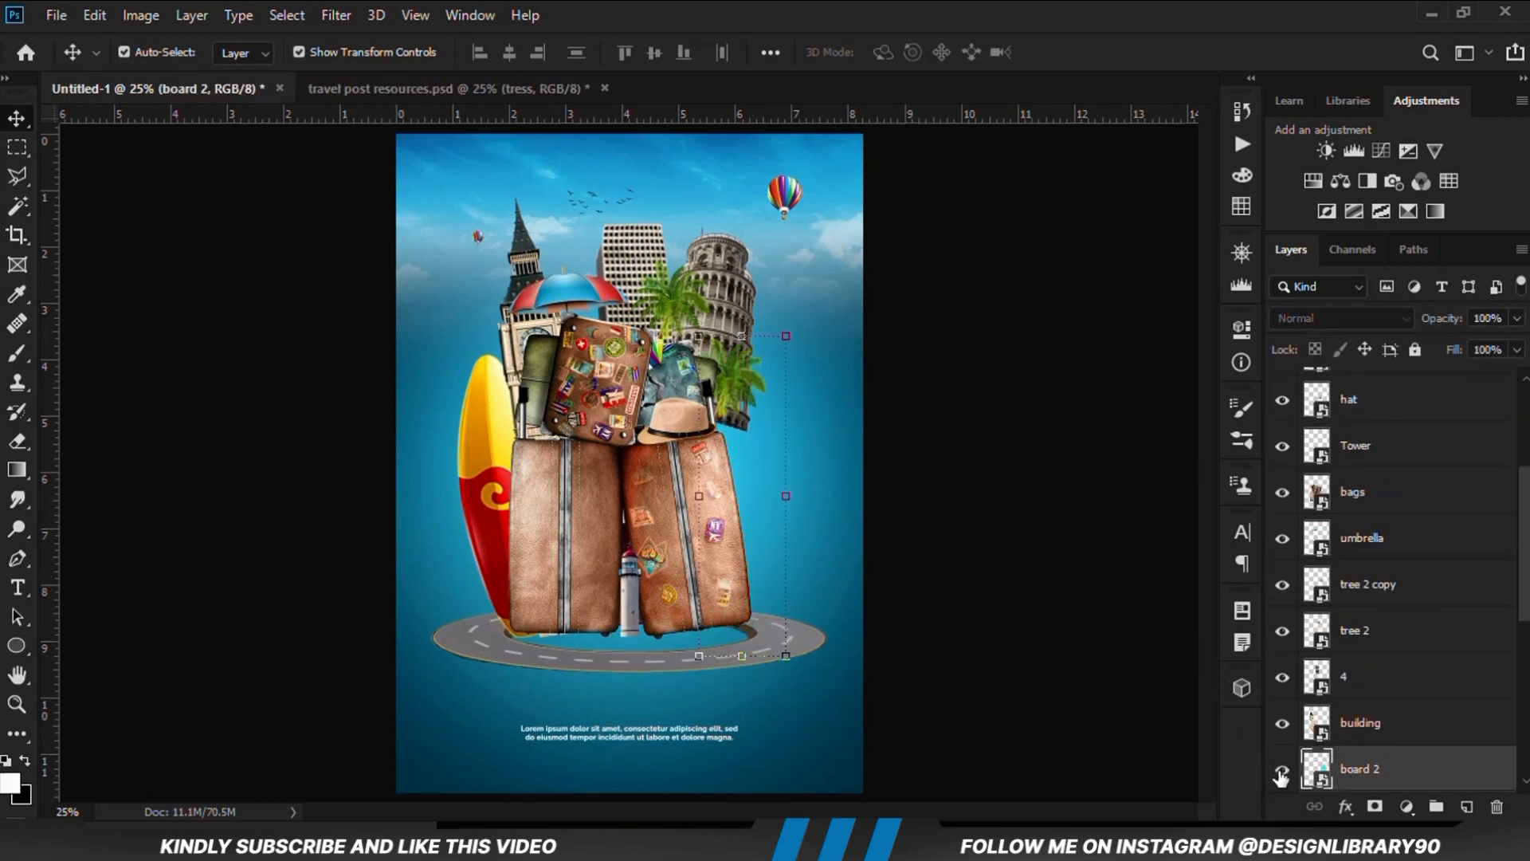
left_click(1280, 779)
left_click_drag(763, 518, 762, 484)
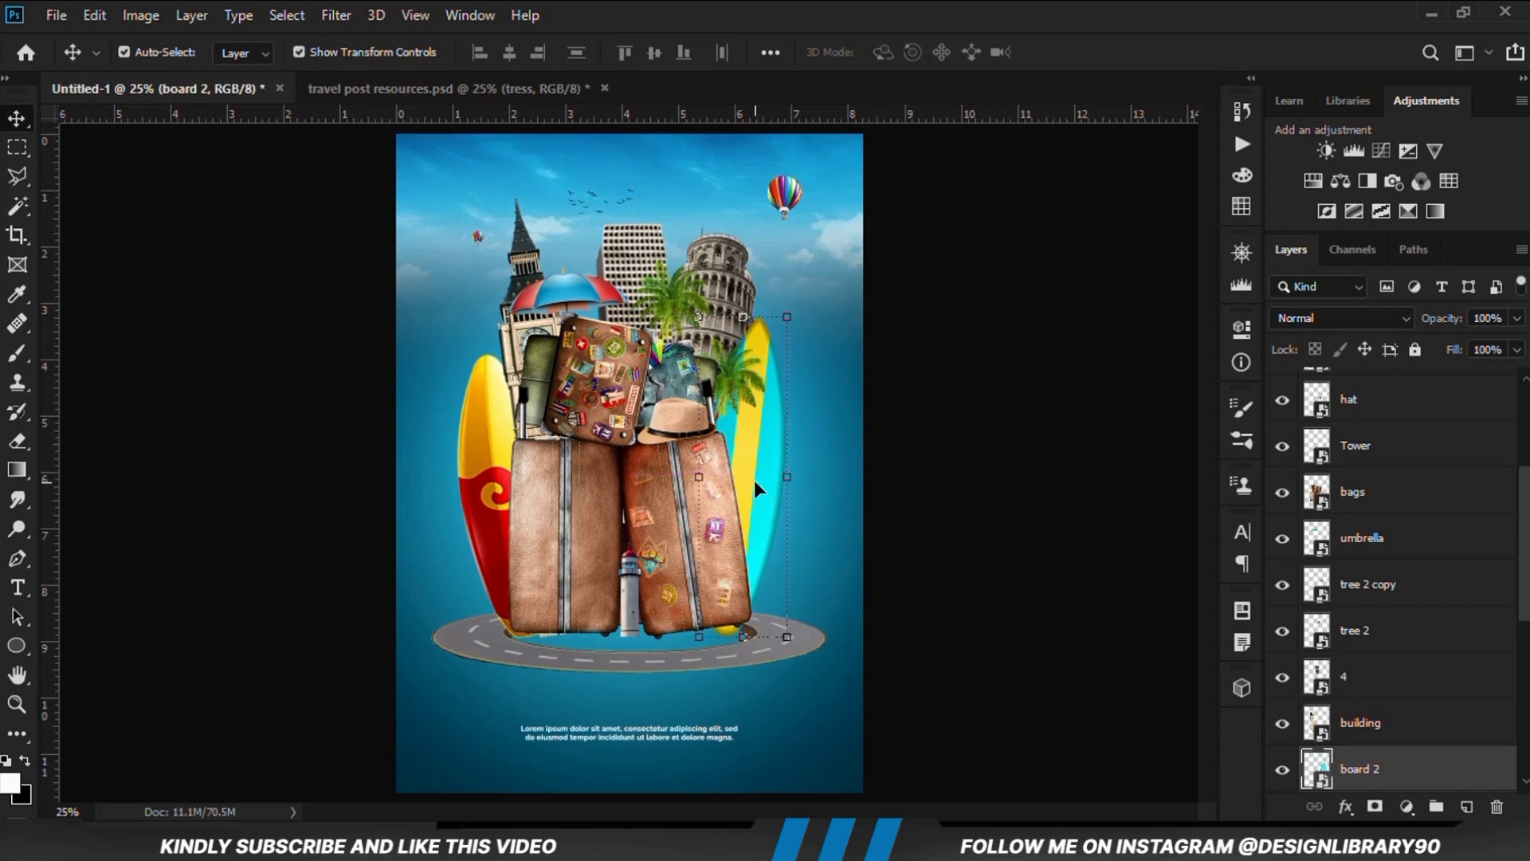
left_click(912, 606)
scroll(1291, 631, "up", 4)
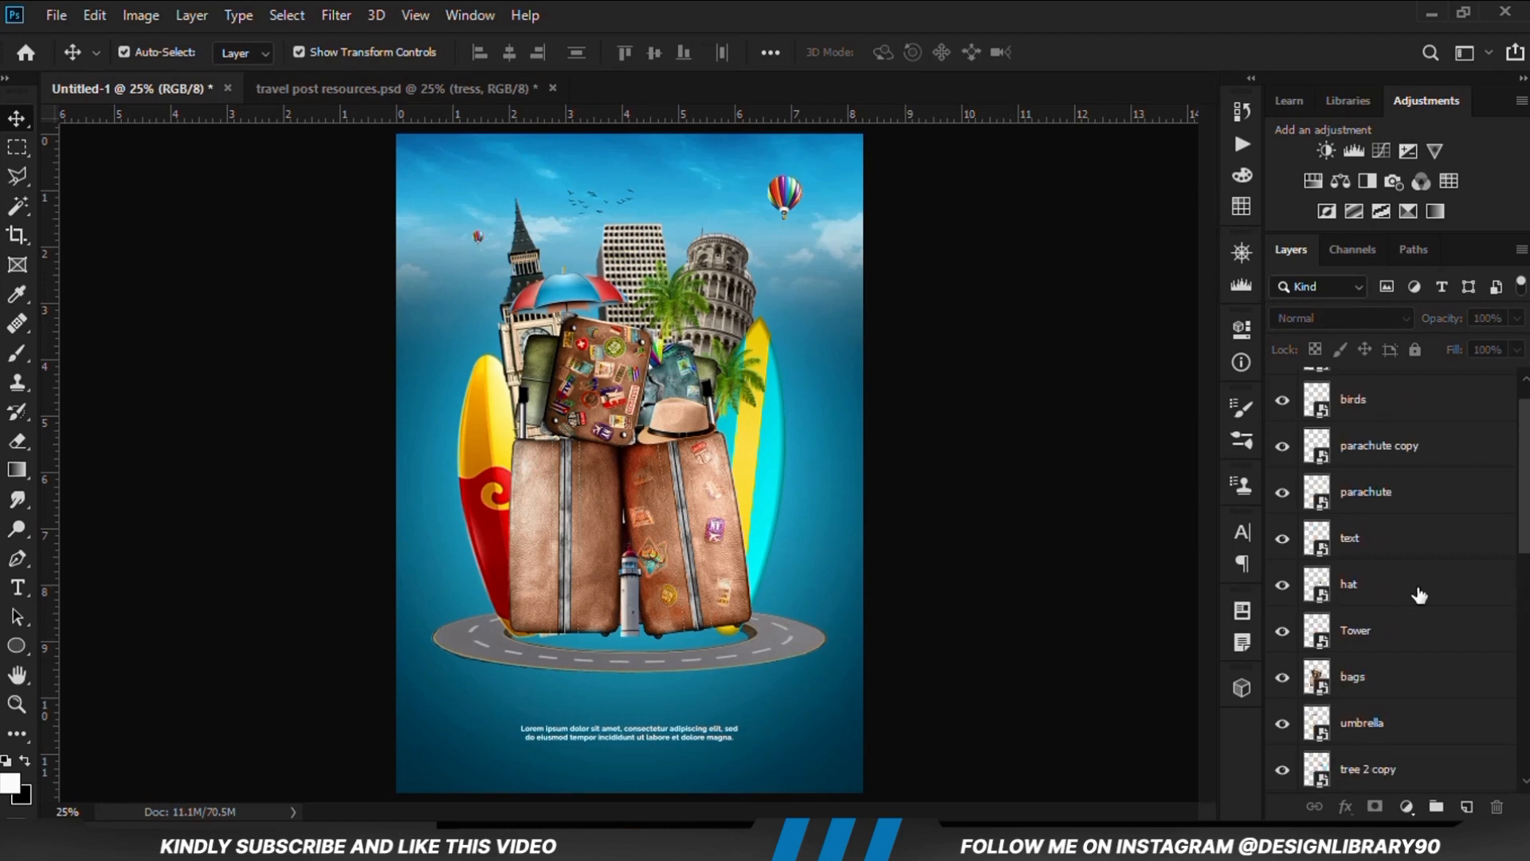
scroll(1420, 594, "up", 1)
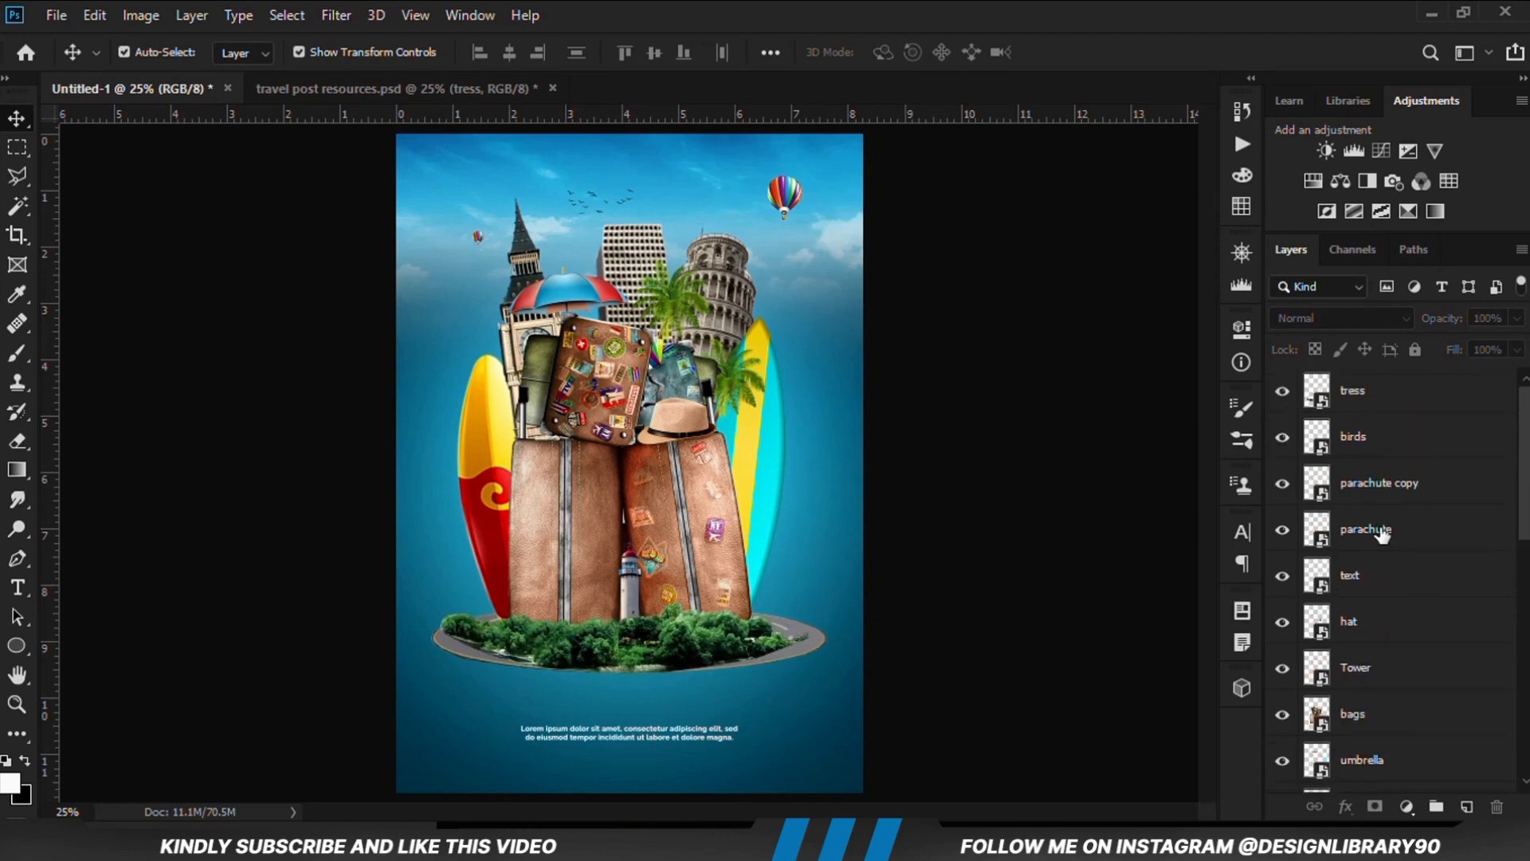
Add a Curves adjustment layer on top, pull its shadow area slightly down to darken the poster, and compare before and after
left_click(1407, 808)
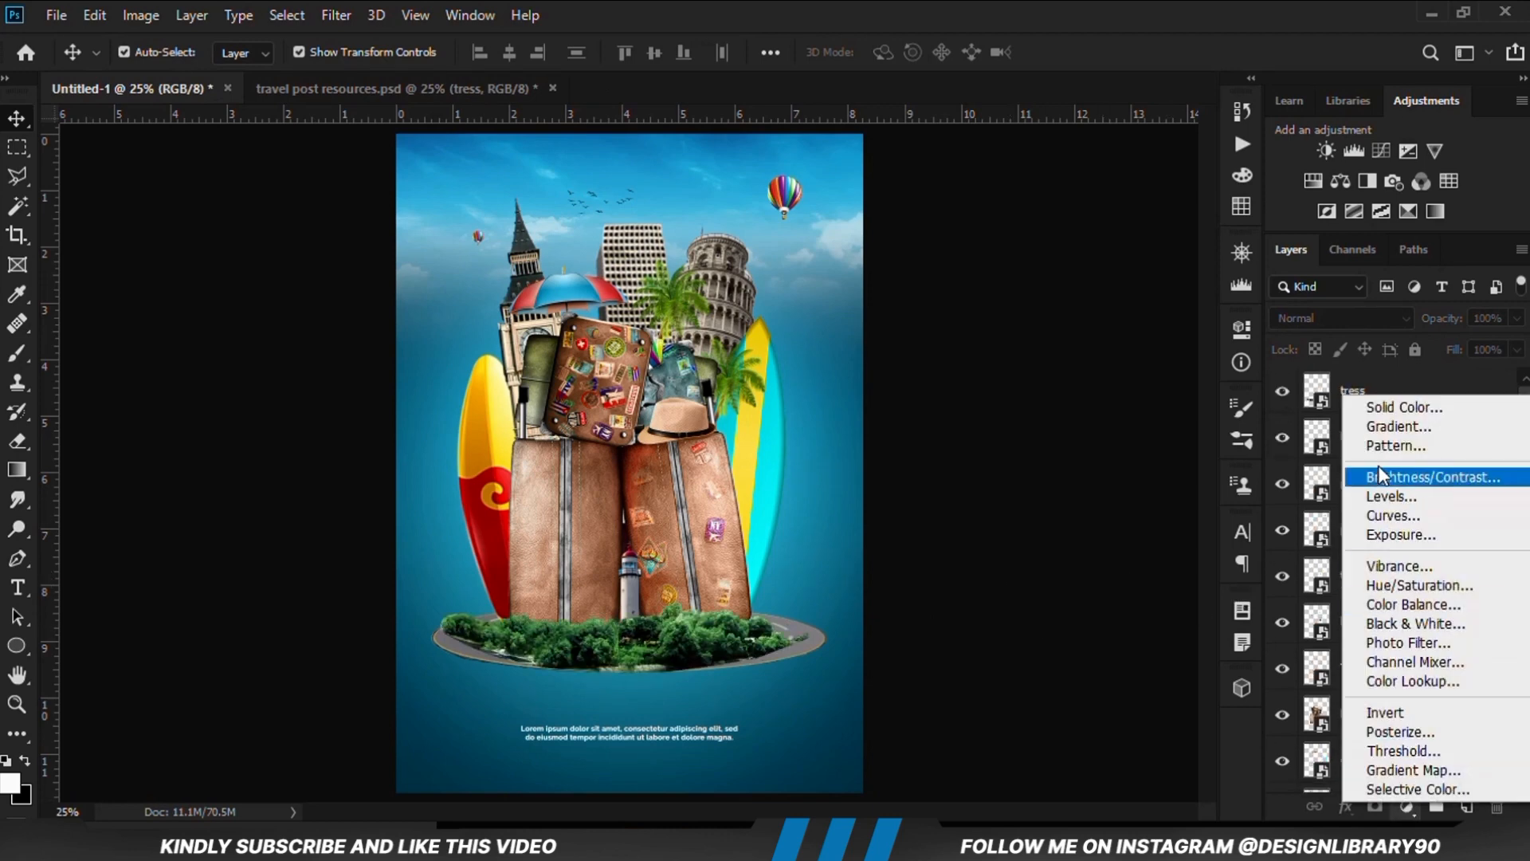
left_click(1387, 517)
mouse_move(1020, 597)
left_mouse_down()
mouse_move(1019, 630)
mouse_move(1024, 614)
left_mouse_up()
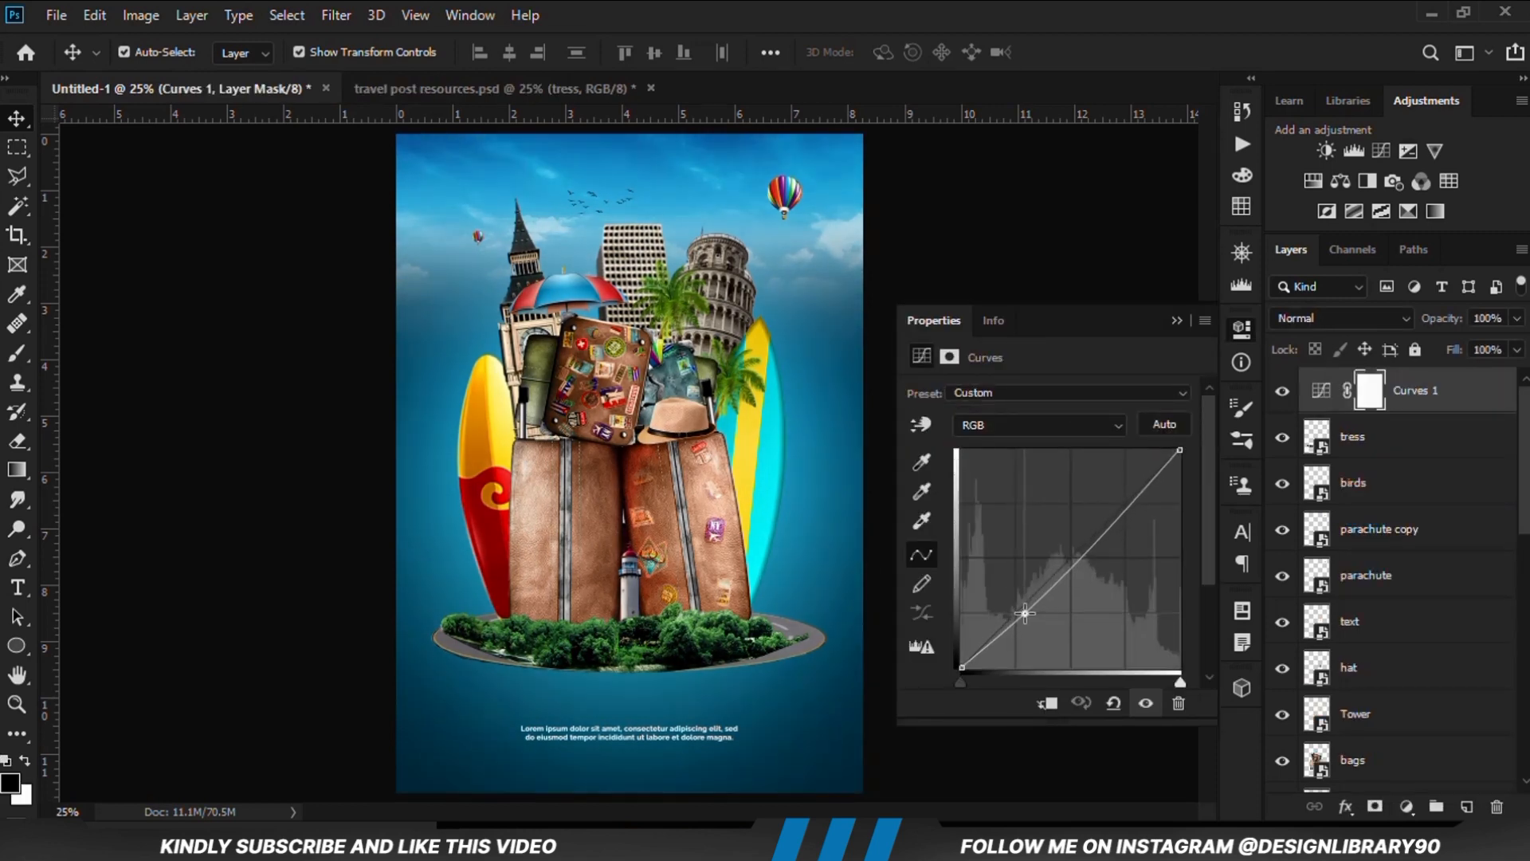
left_click(1177, 319)
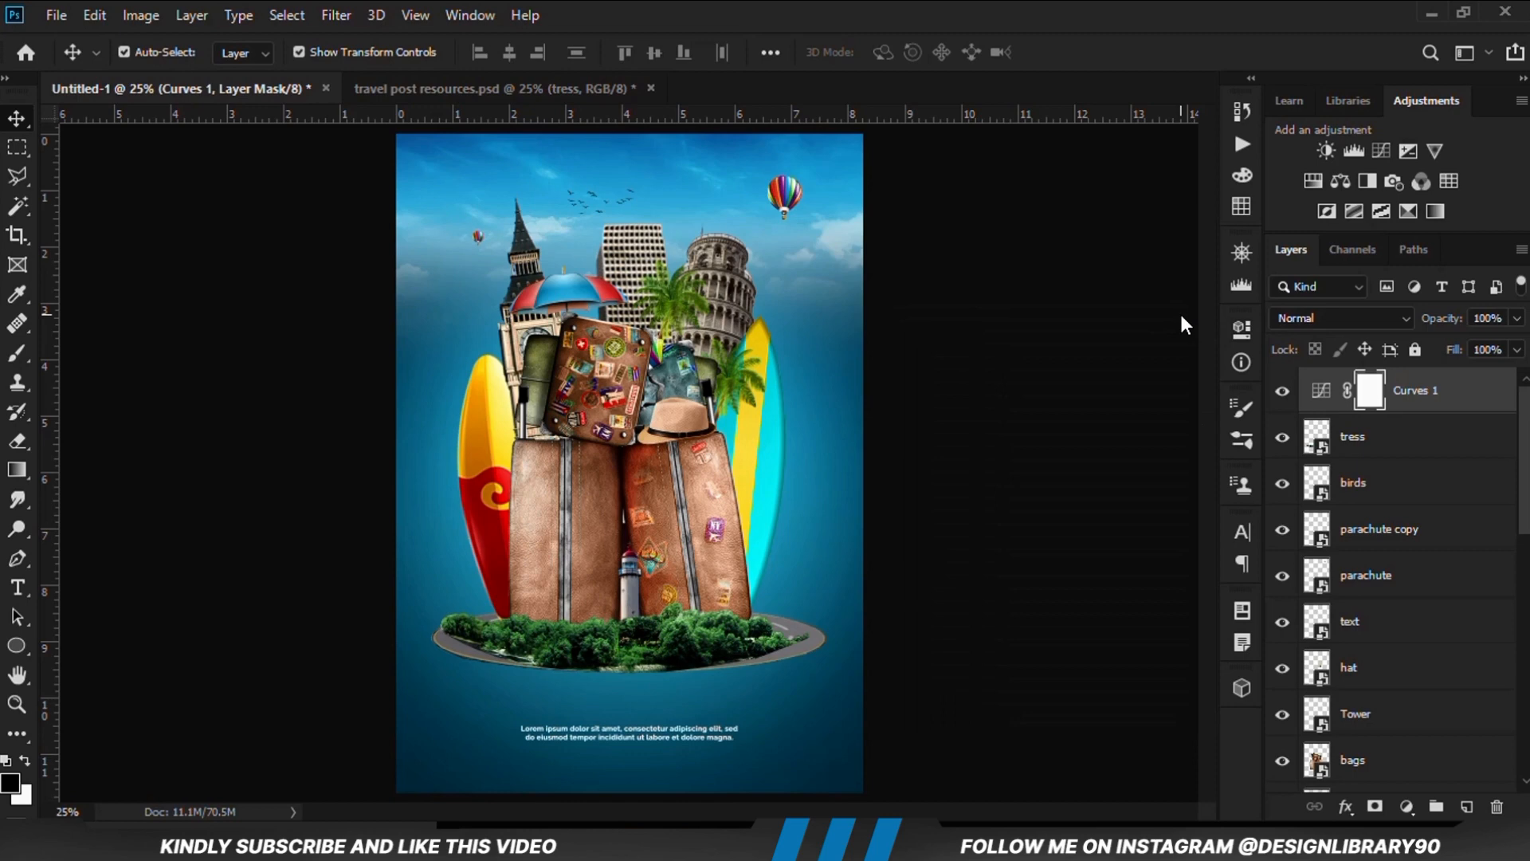
left_click(1282, 392)
left_click(1282, 392)
Move the Curves 1 adjustment layer below the tress layer and compare the poster with and without the trees
left_click_drag(1421, 396, 1417, 440)
left_click(1285, 393)
left_click(1283, 391)
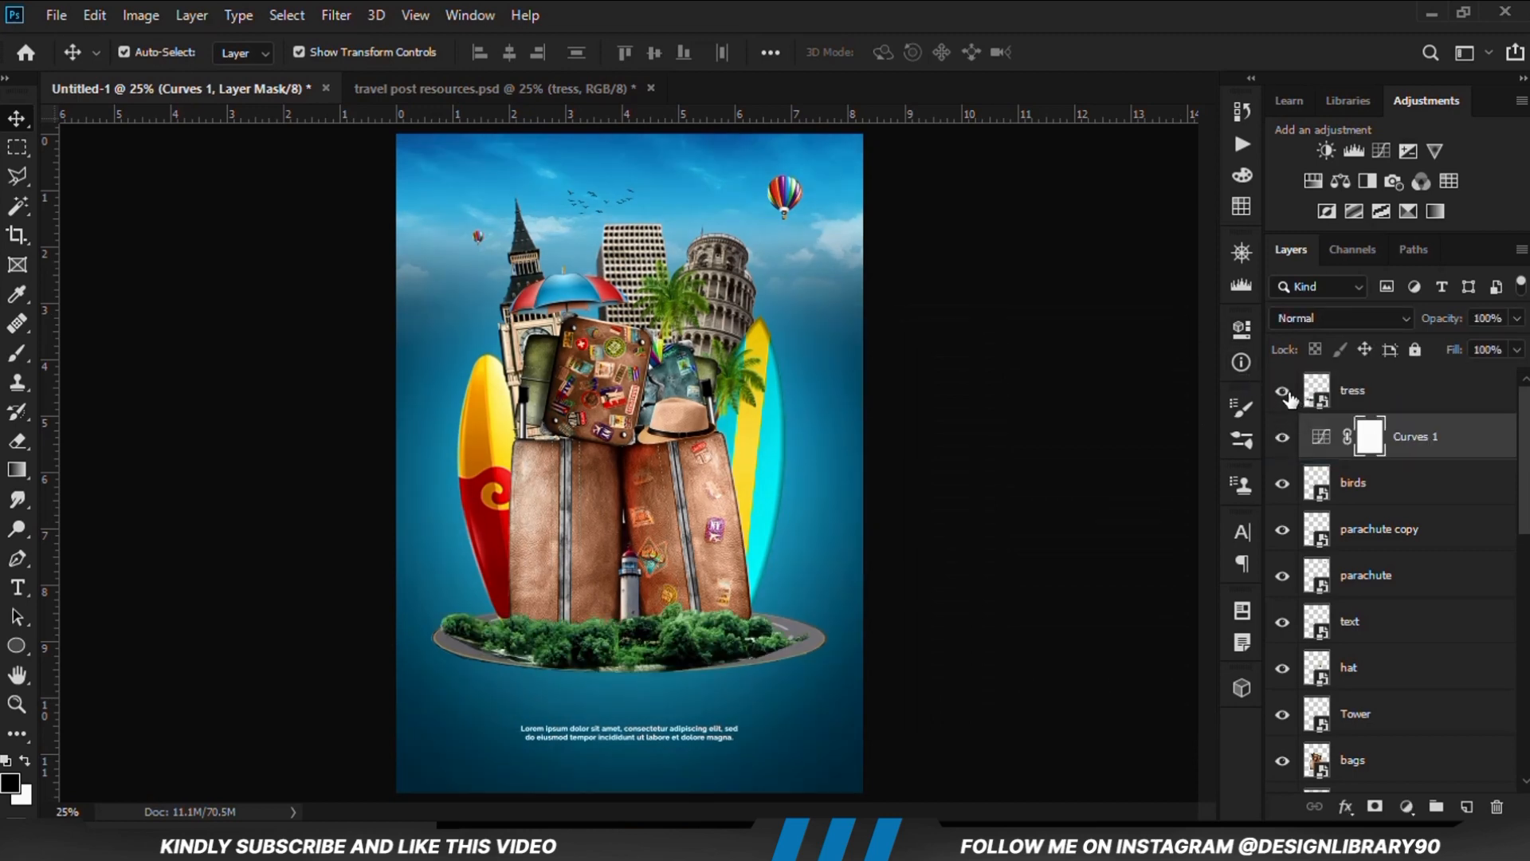
left_click(1106, 418)
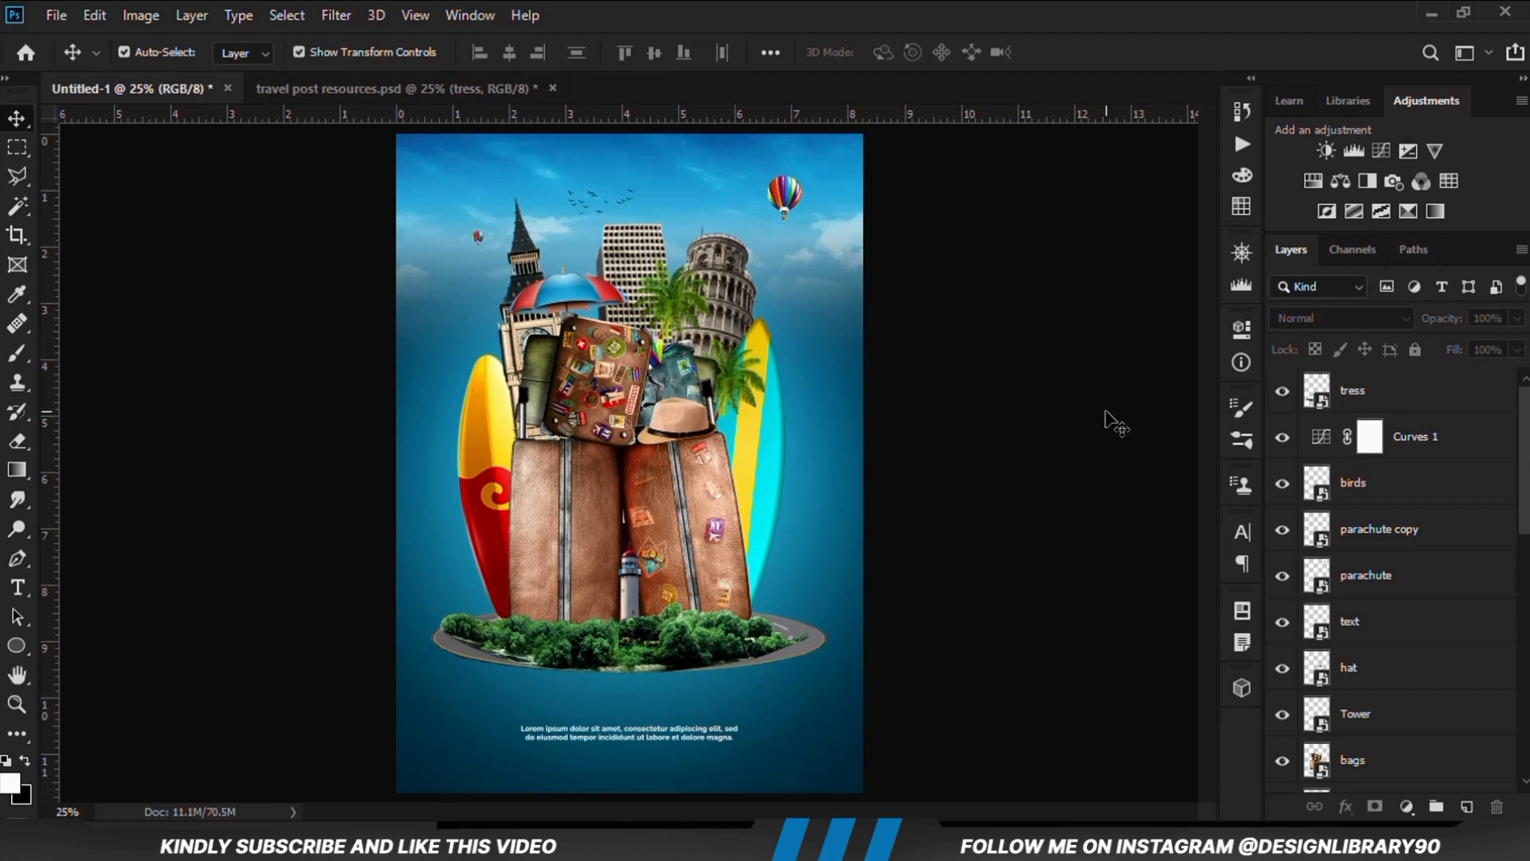
Fine-tune the lower point of the Curves 1 adjustment and toggle its visibility to compare the poster's contrast
left_click(1284, 443)
left_click(1284, 443)
double_click(1320, 444)
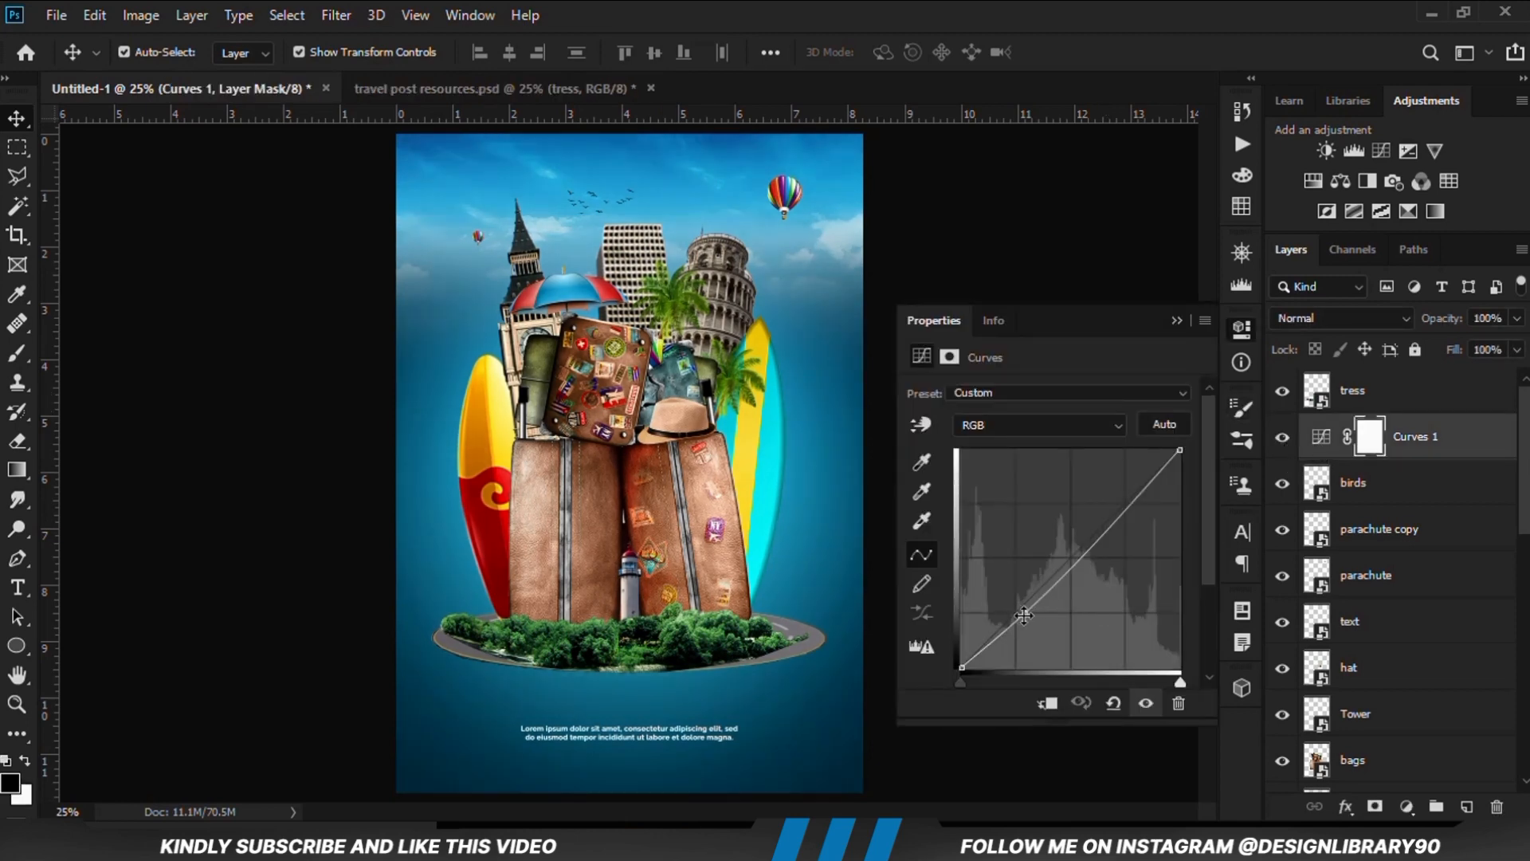
left_click(1024, 616)
left_click(1177, 321)
left_click(1282, 437)
left_click(1282, 437)
left_click(1056, 522)
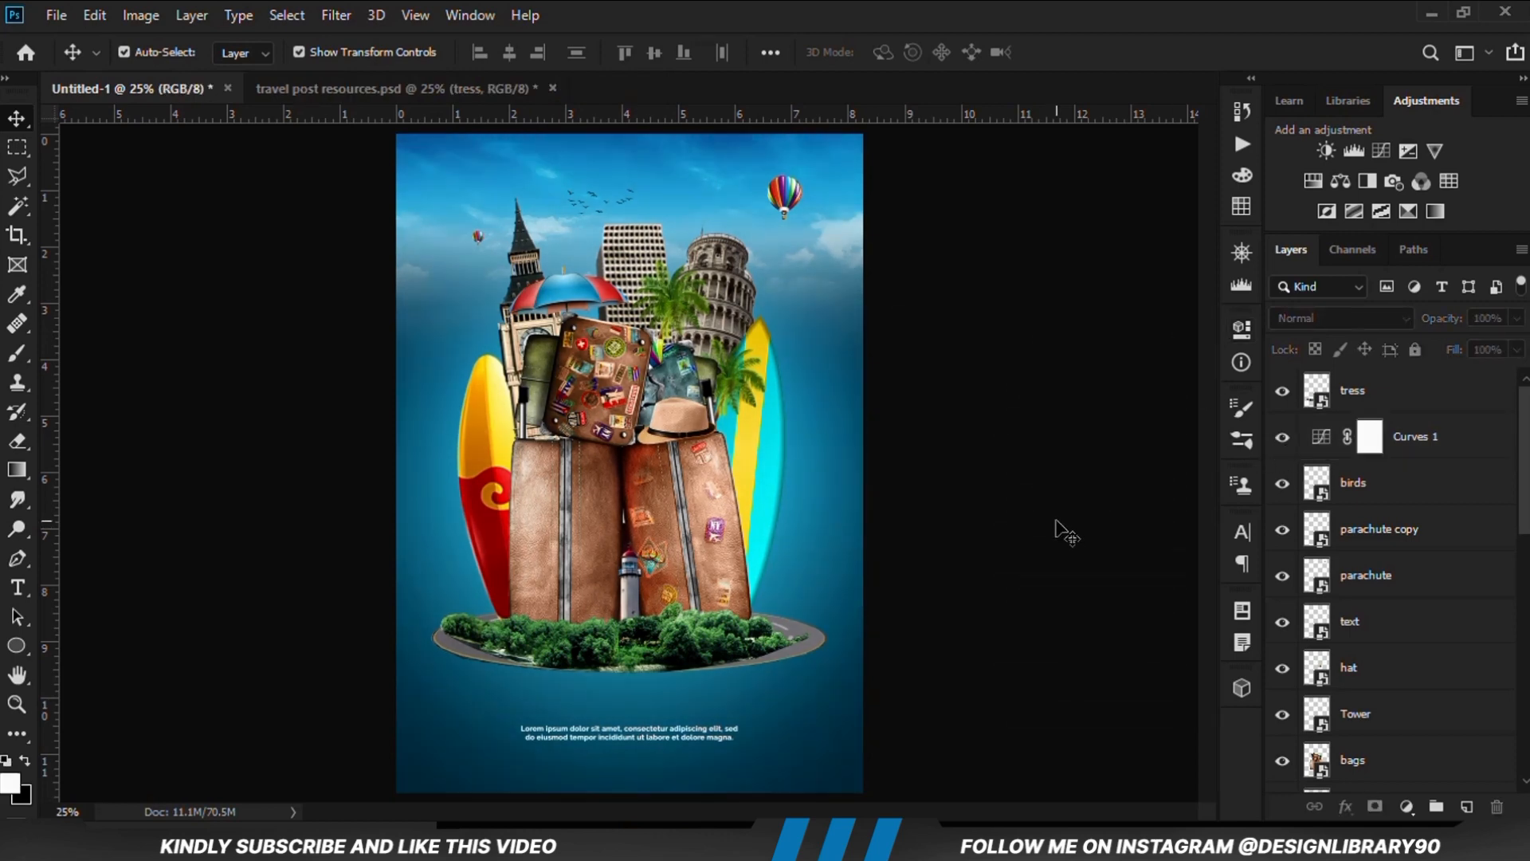
Nudge the trees slightly up and to the left so they cover the base of the suitcases
left_click(684, 659)
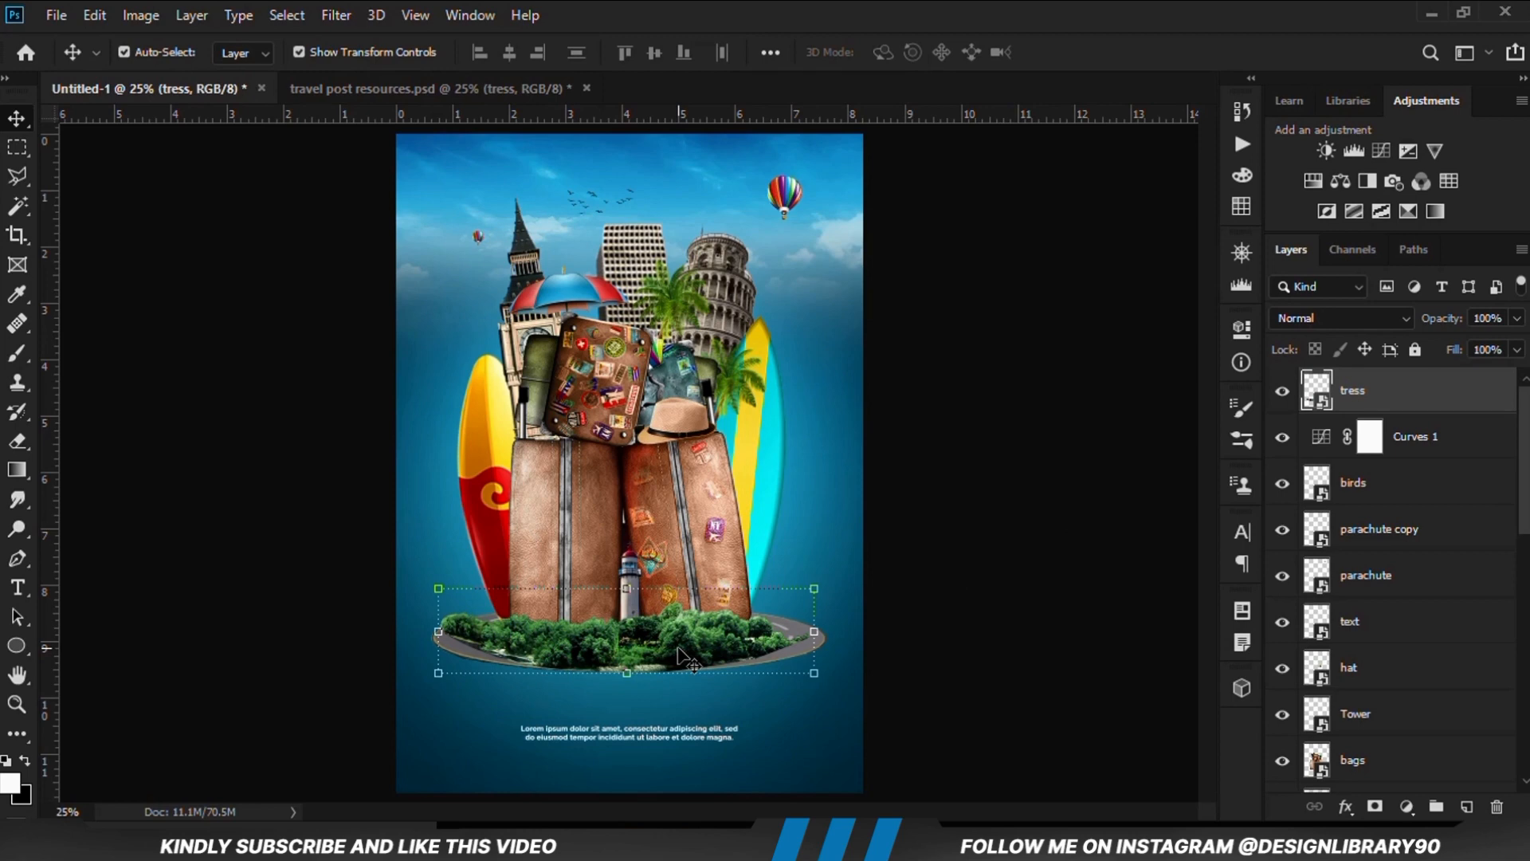
scroll(684, 658, "up", 3)
left_click_drag(656, 647, 719, 636)
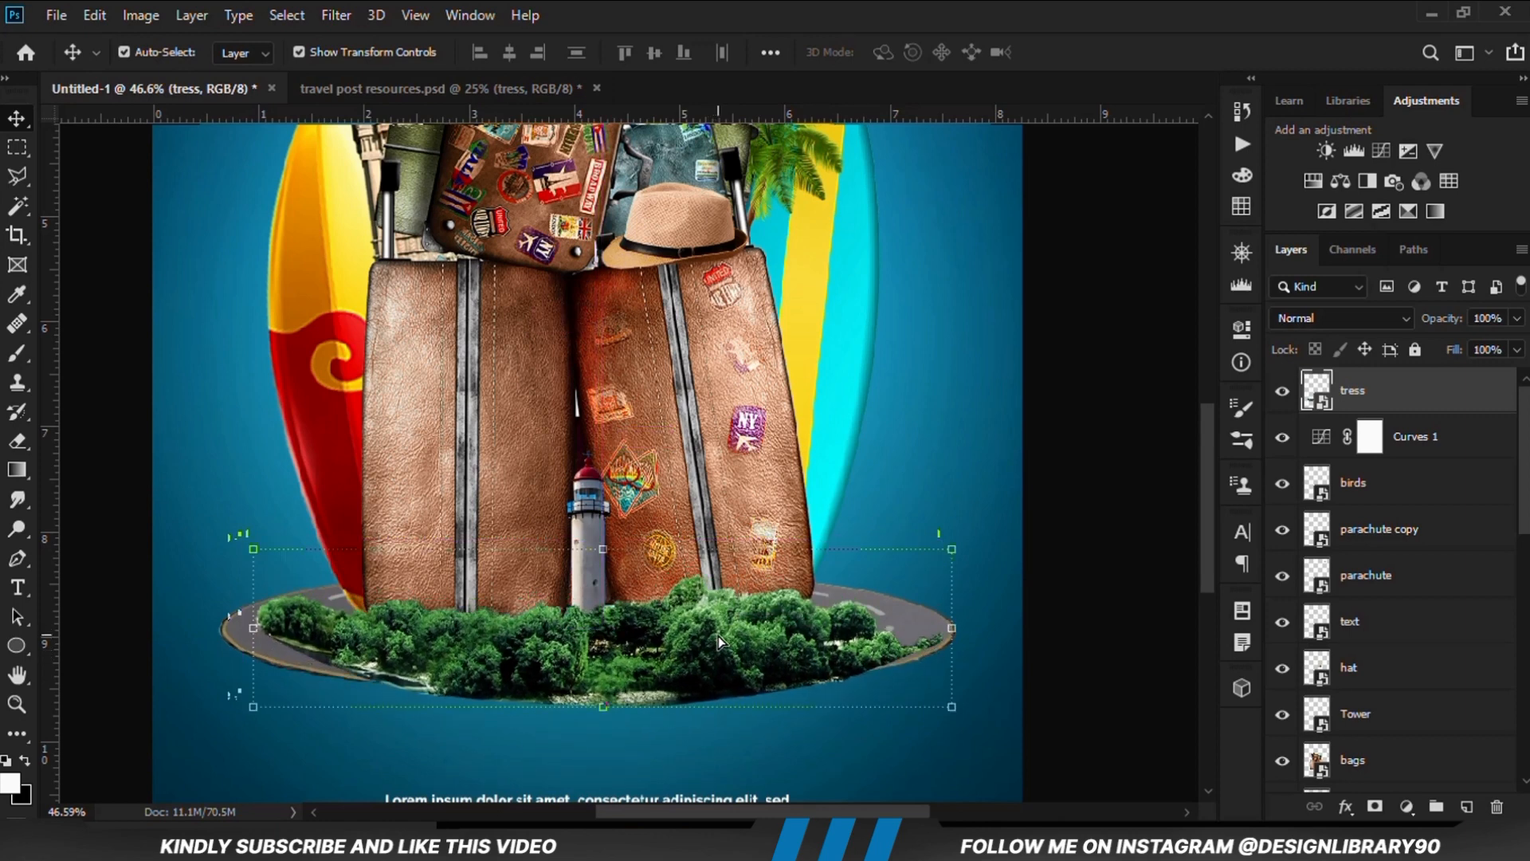
key("Up")
key("Up")
key("Up")
key("Up")
key("Up")
key("Up")
key("Up")
key("Up")
key("Up")
key("Up")
key("Up")
key("Up")
key("Up")
key("Up")
key("Up")
key("Up")
key("Up")
key("Up")
key("Up")
key("Up")
key("Up")
key("Left")
key("Left")
key("Left")
key("Left")
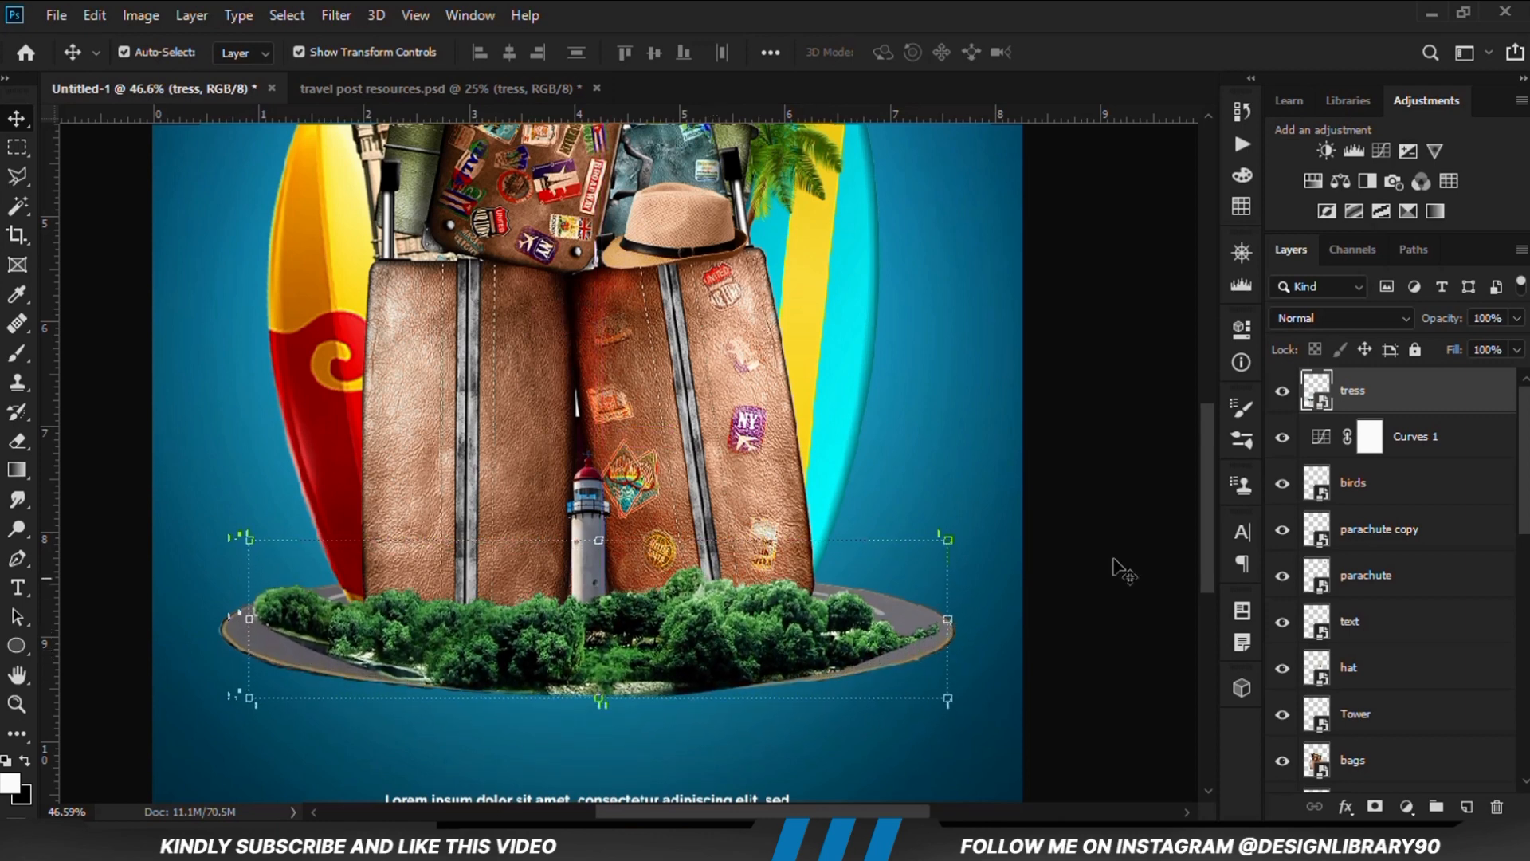
Lower the tress layer's opacity to 23% and add a layer mask to it
left_click(1516, 318)
left_click_drag(1519, 343, 1444, 347)
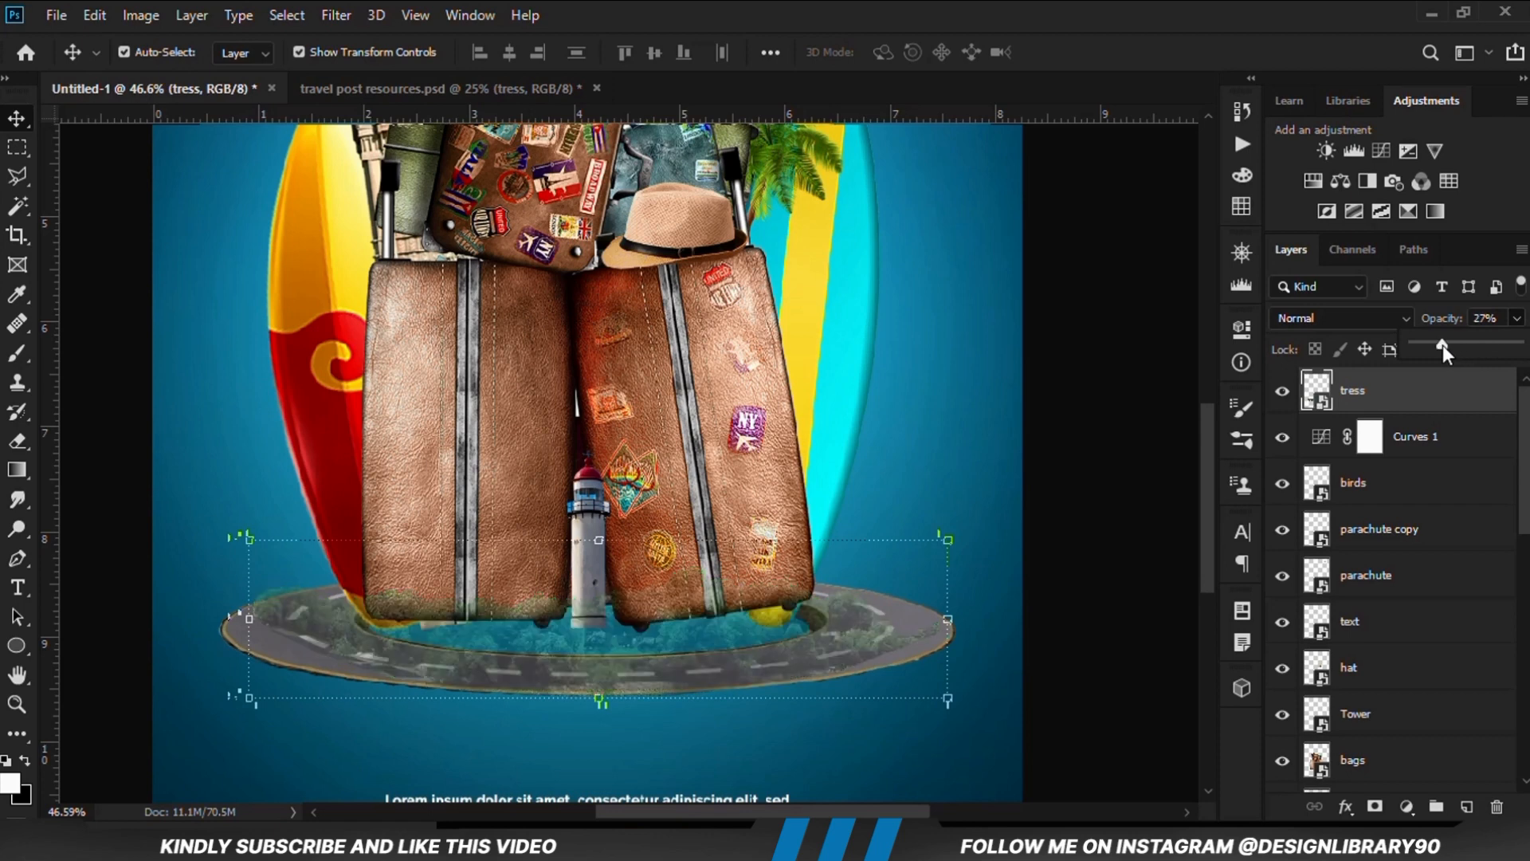
left_click(1388, 391)
left_click(1375, 807)
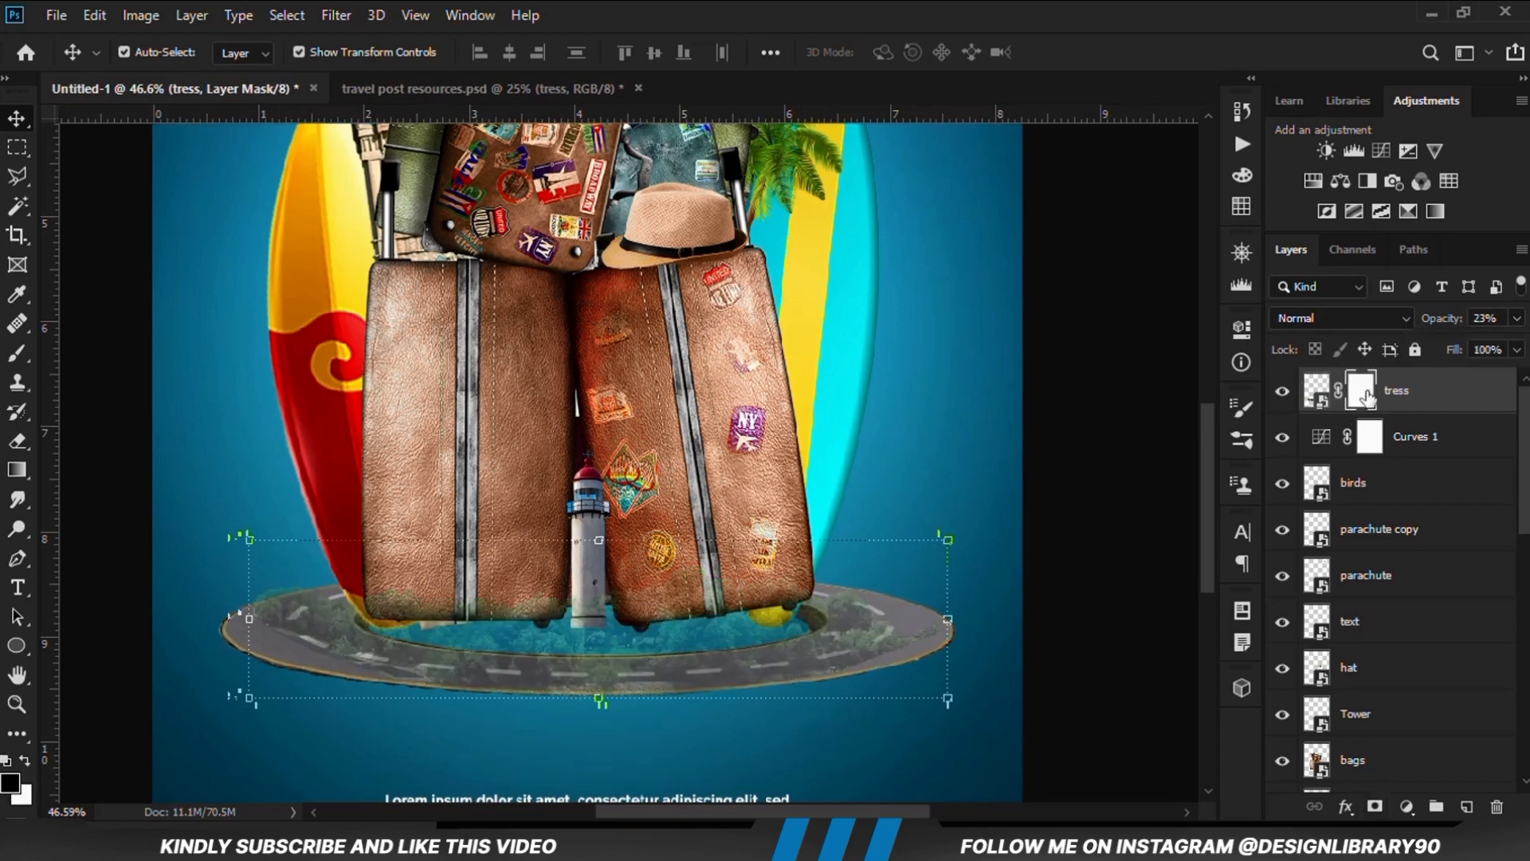
Start a Pen tool path along the road's inner edge, curving it from below the red surfboard toward the lighthouse
scroll(317, 637, "up", 5)
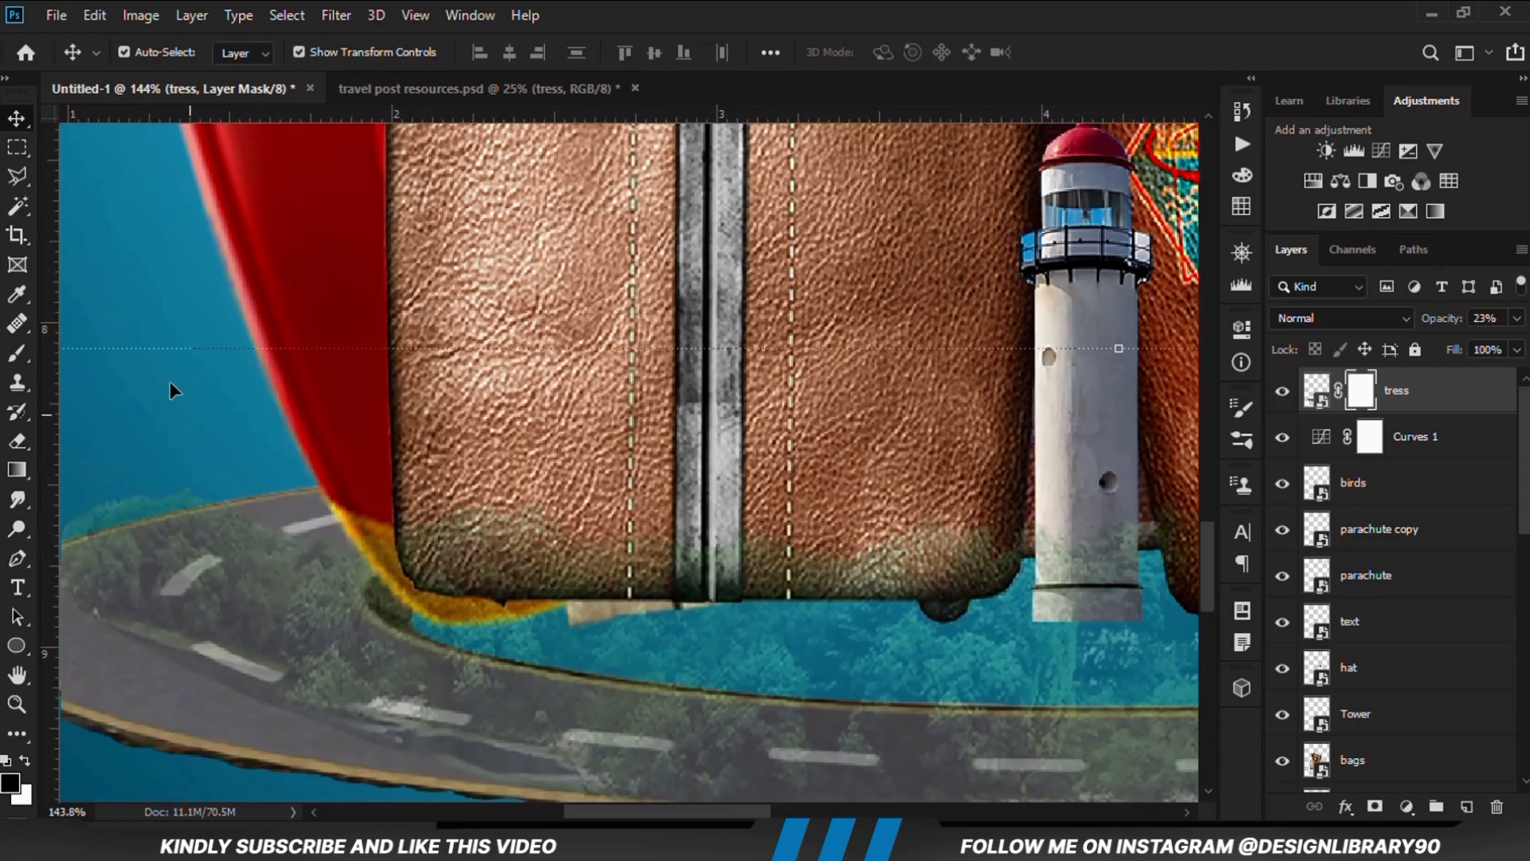
right_click(17, 558)
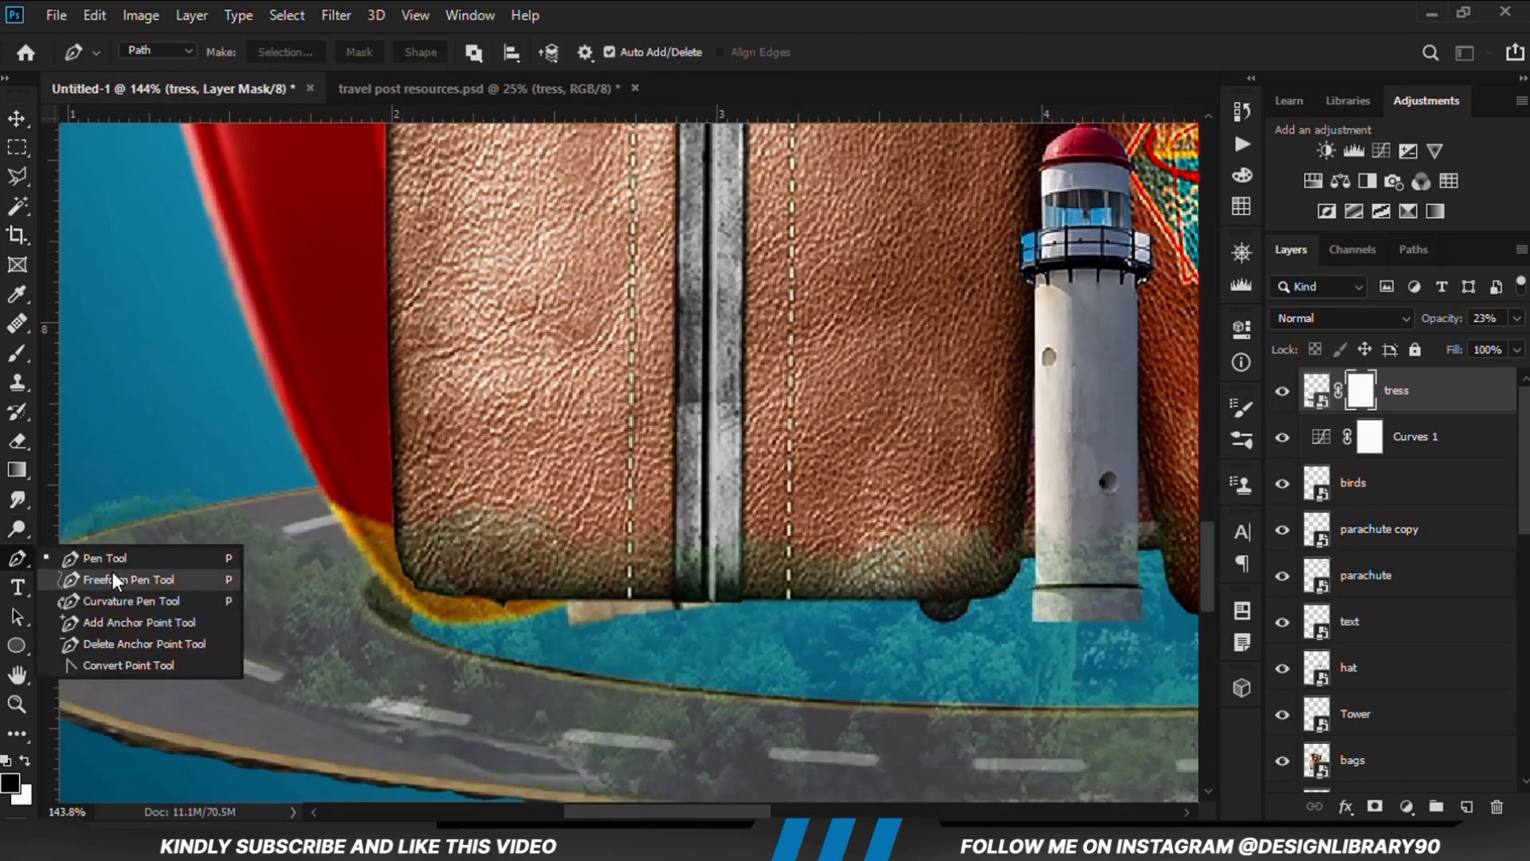
left_click(118, 557)
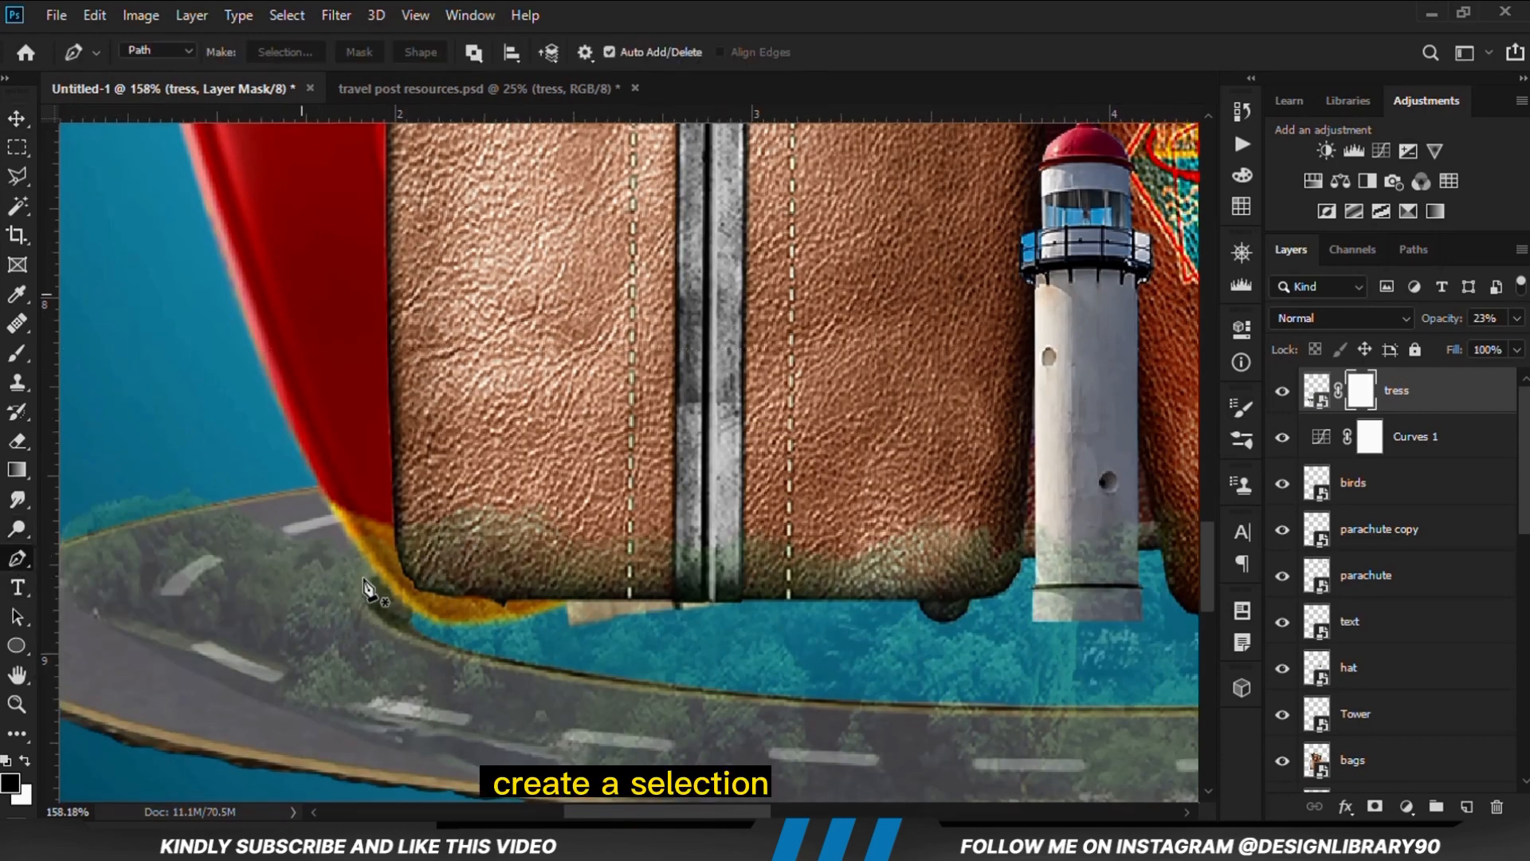
scroll(366, 586, "up", 2)
left_click(369, 563)
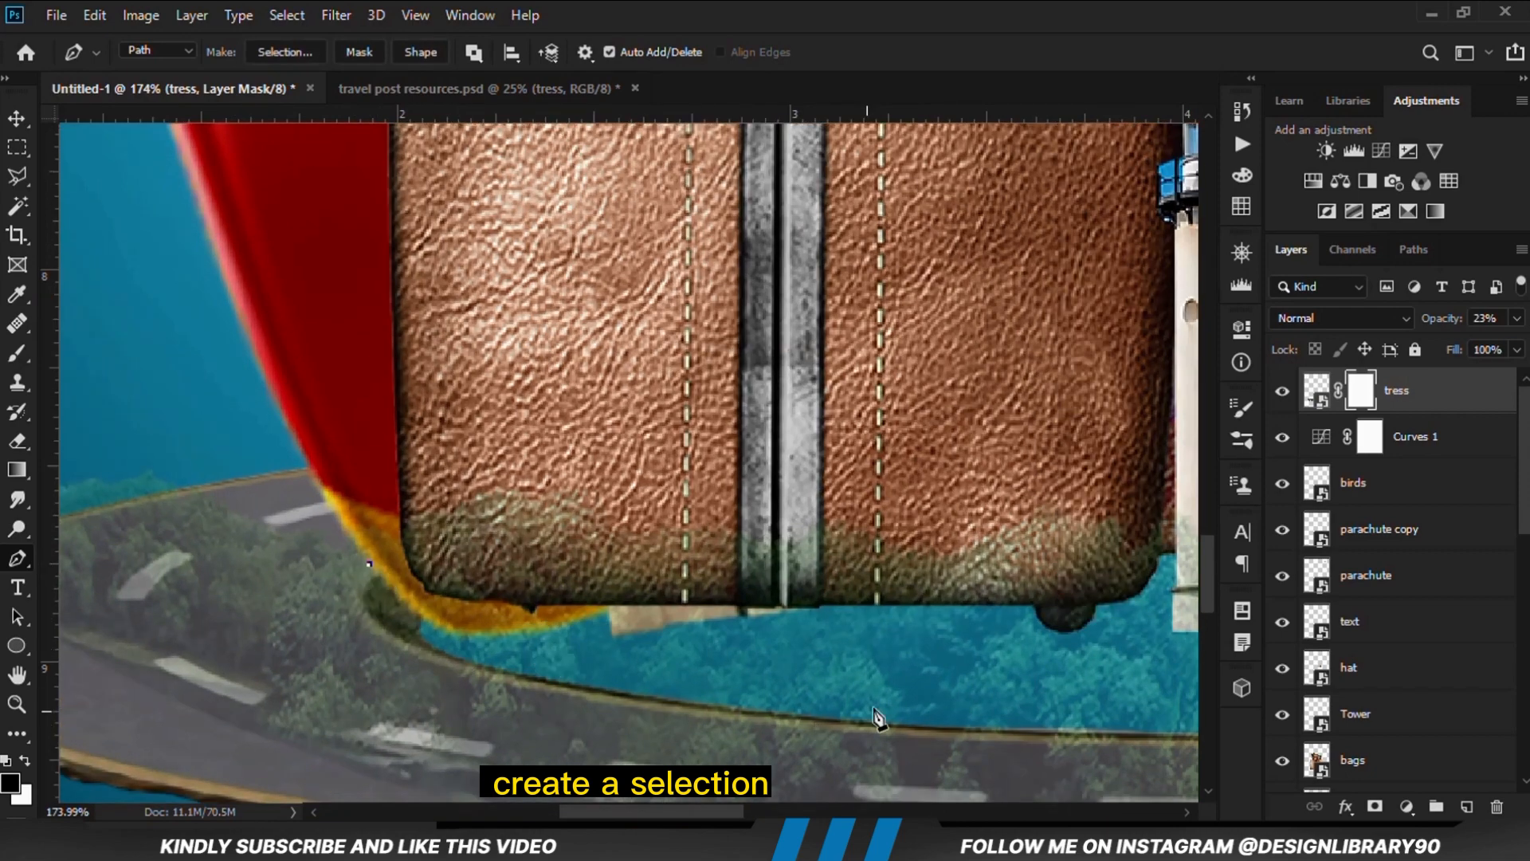
left_click_drag(905, 732, 1035, 735)
left_click(488, 645)
left_click_drag(487, 645, 352, 647)
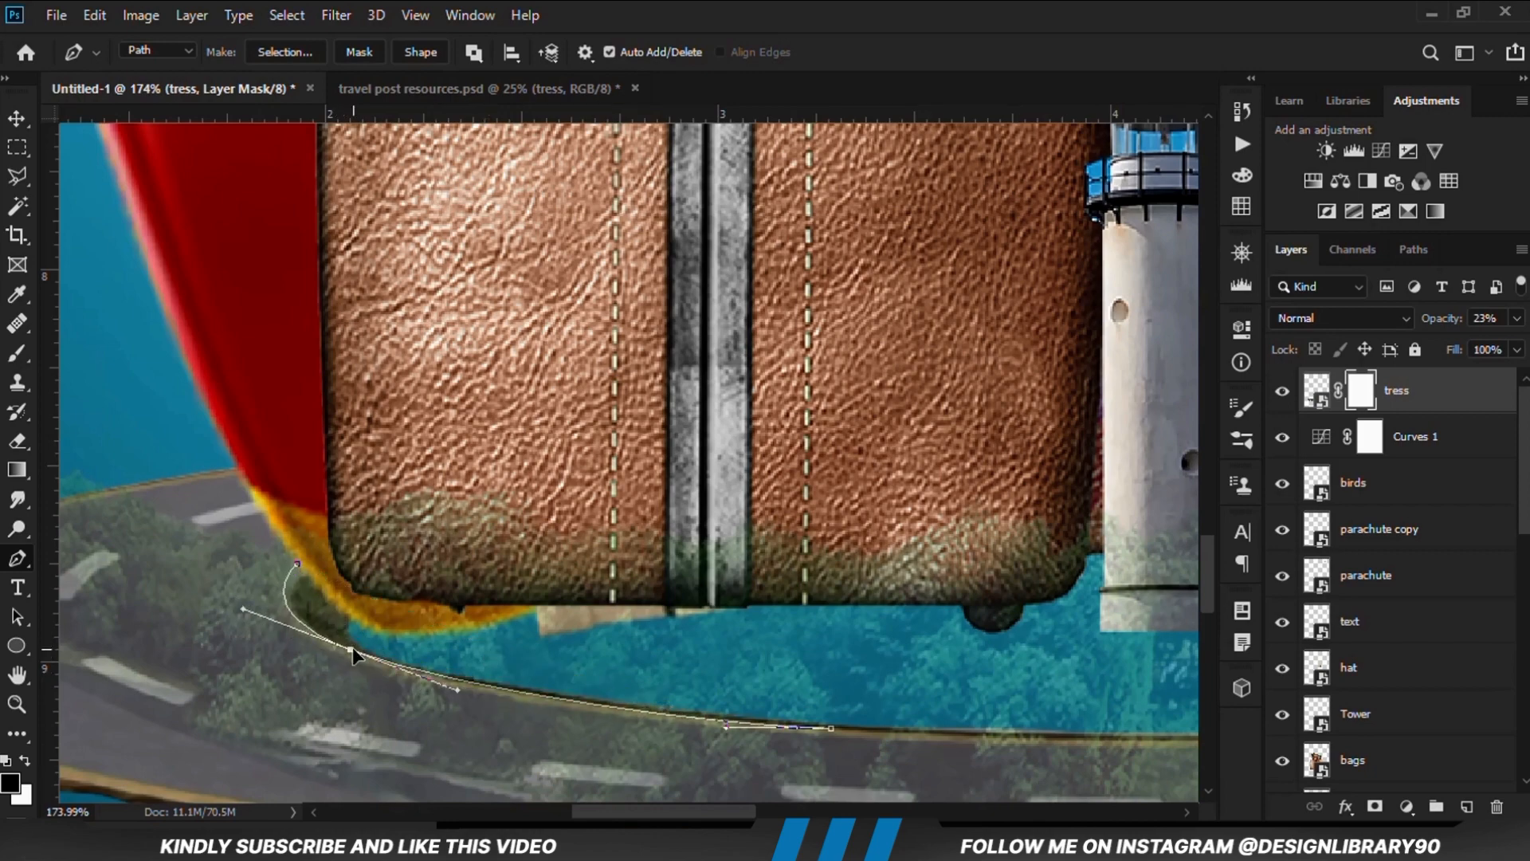
Continue the path along the road's inner edge past the lighthouse and around its curve beside the right suitcase
scroll(283, 617, "down", 5)
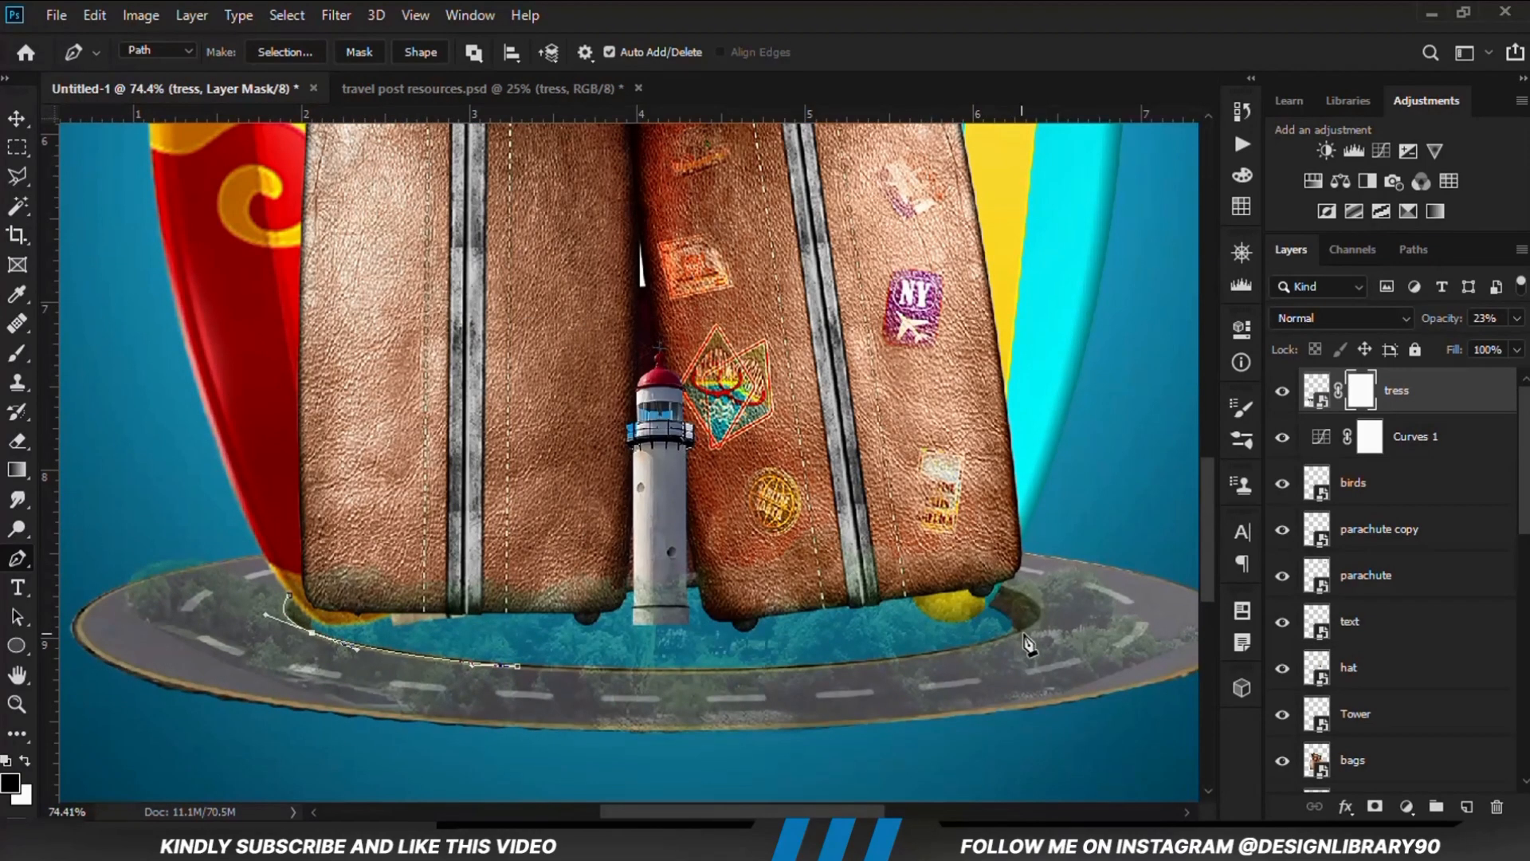
left_click(1026, 631)
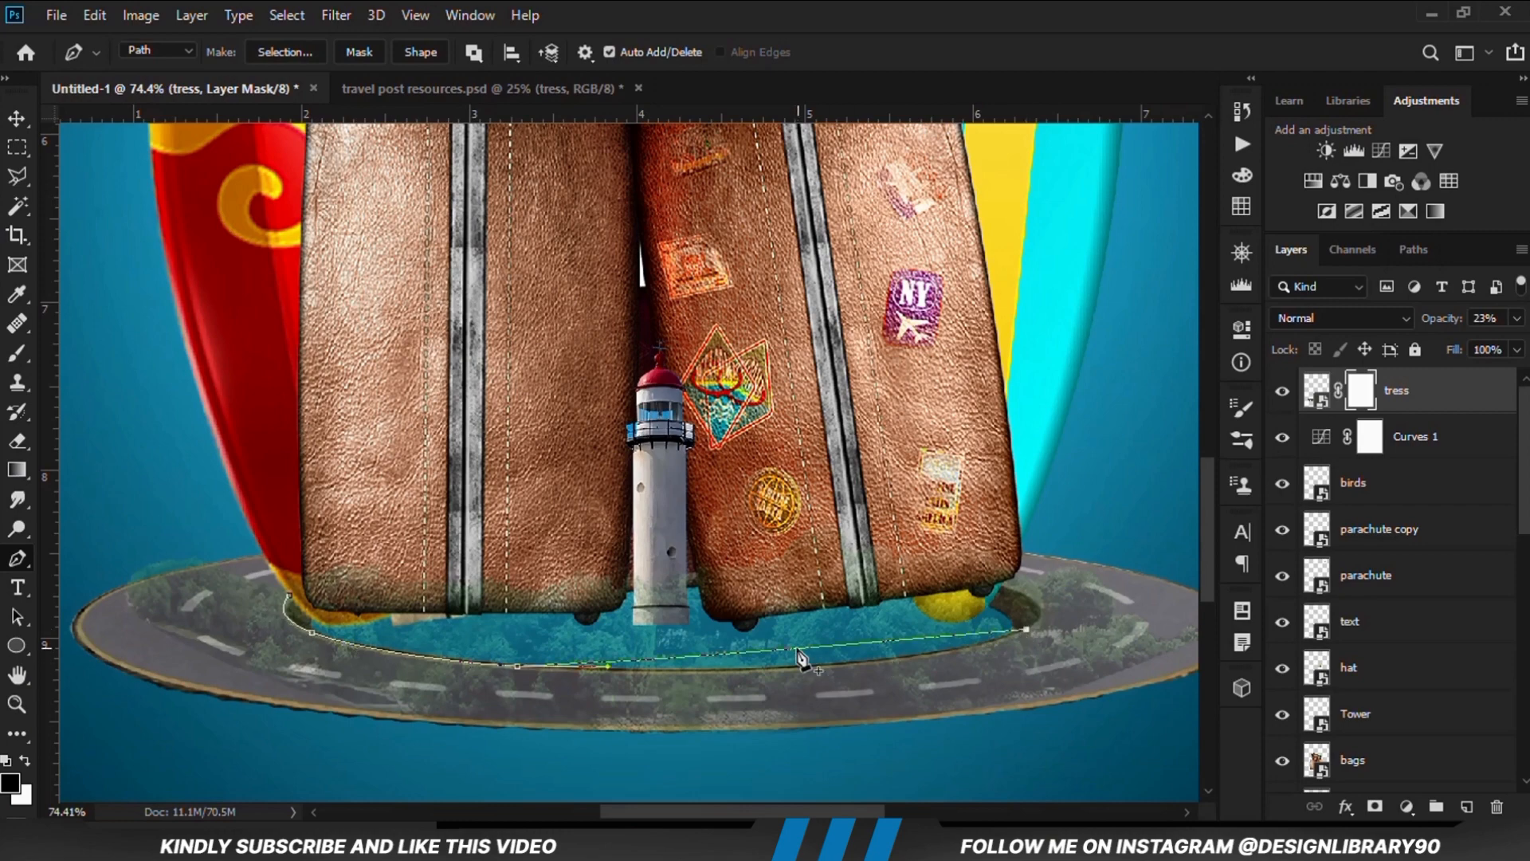
left_click_drag(813, 648, 845, 662)
scroll(1056, 610, "up", 1)
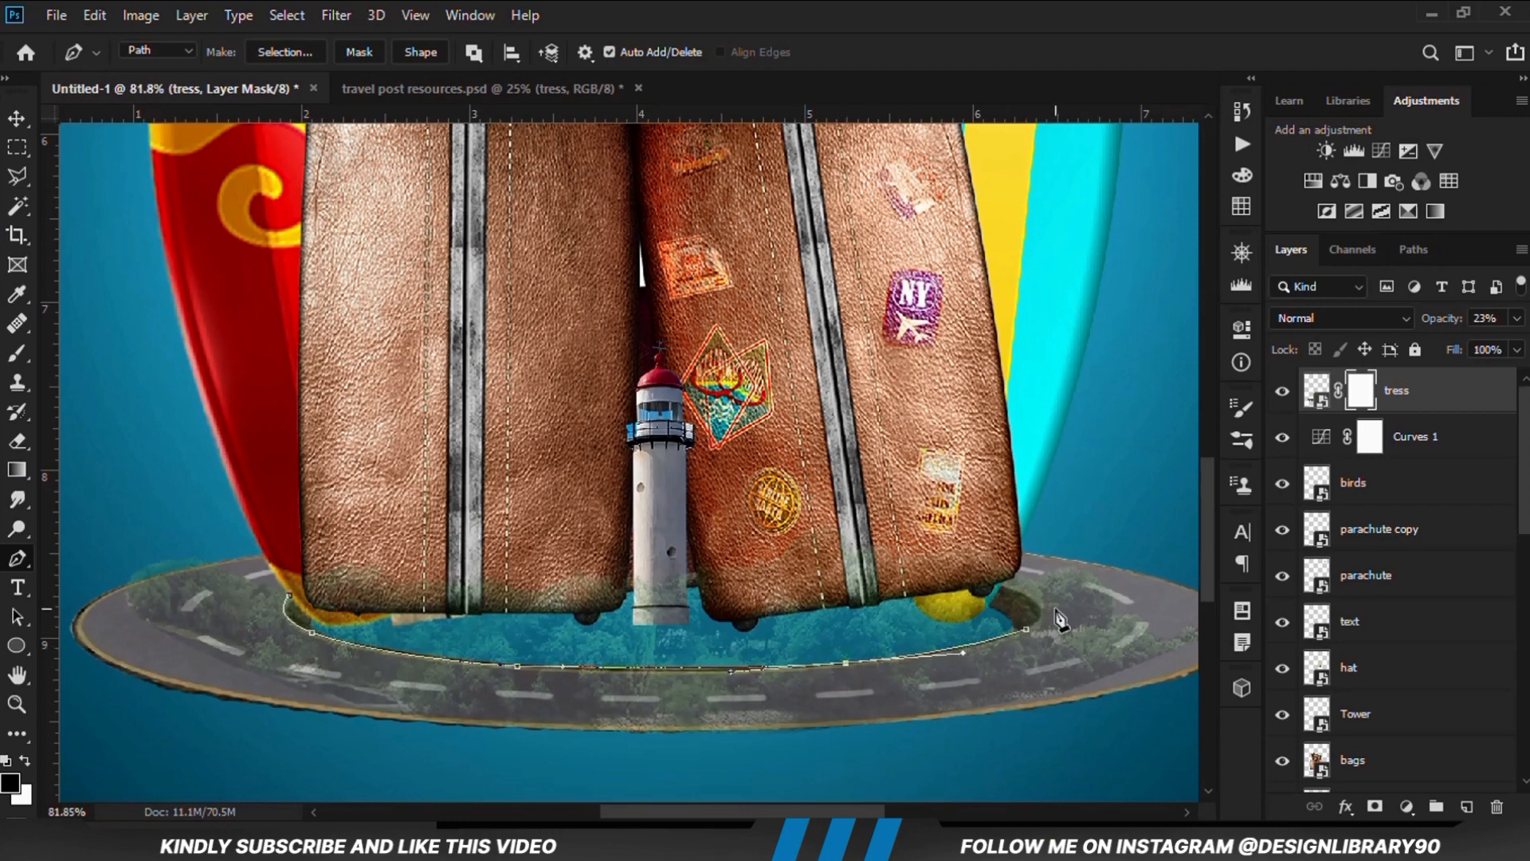
scroll(1056, 617, "up", 1)
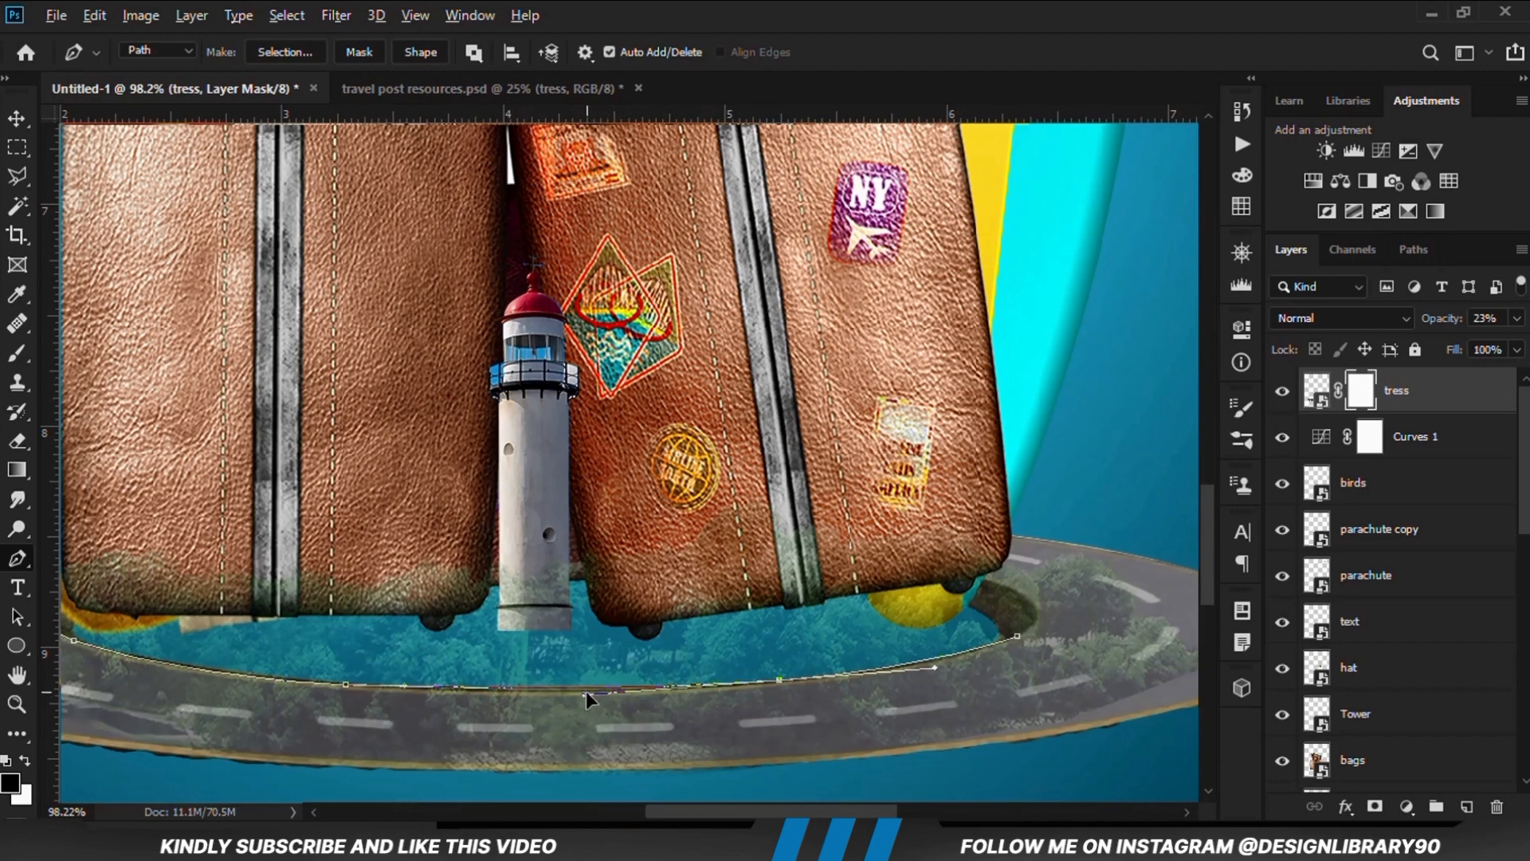
left_click(593, 695)
scroll(1077, 618, "up", 1)
scroll(1078, 618, "up", 1)
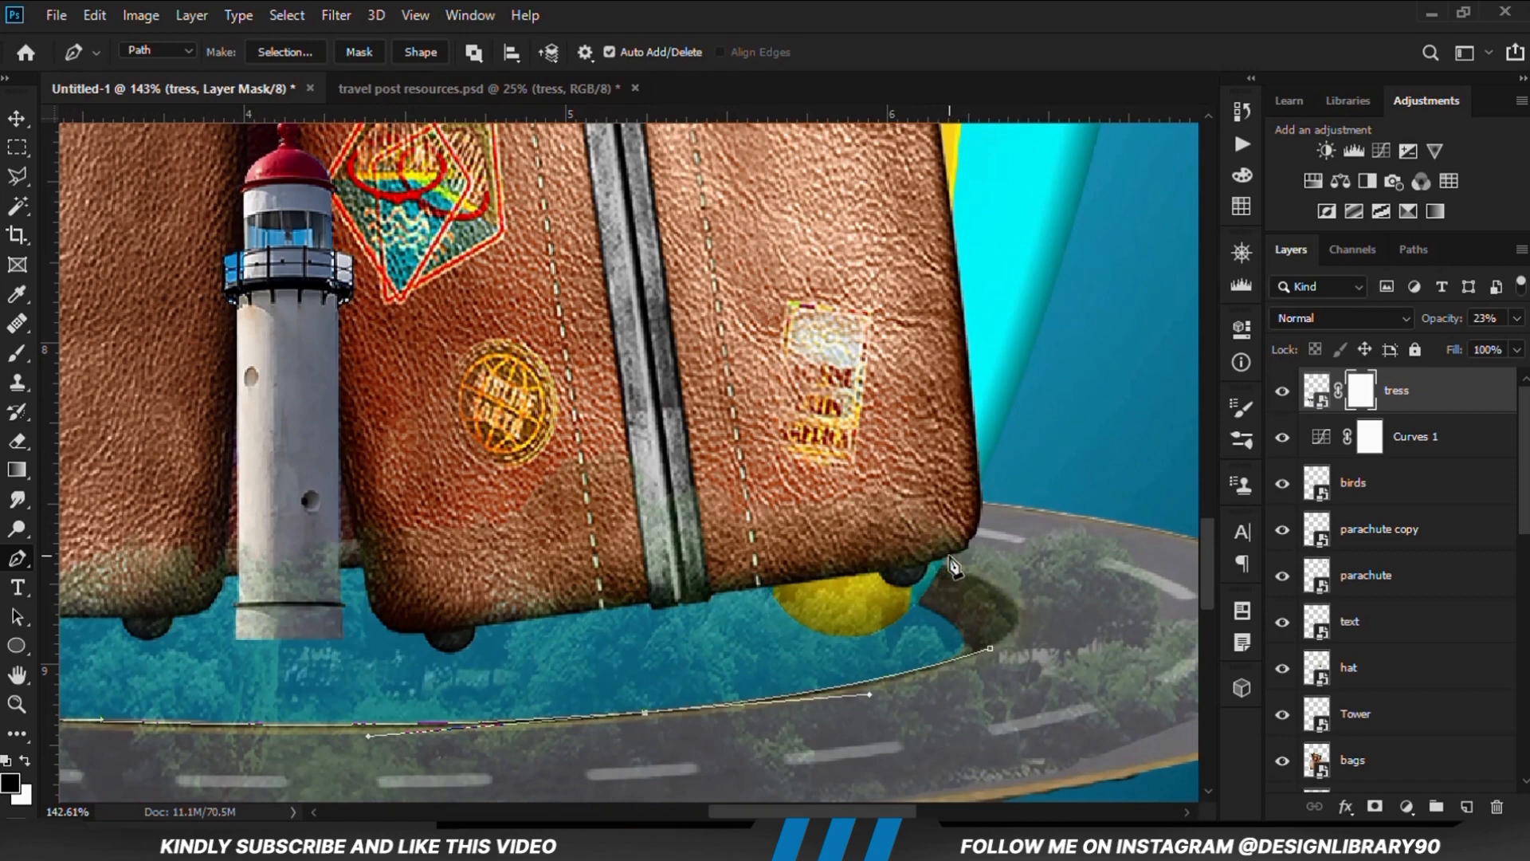
left_click_drag(951, 560, 1026, 602)
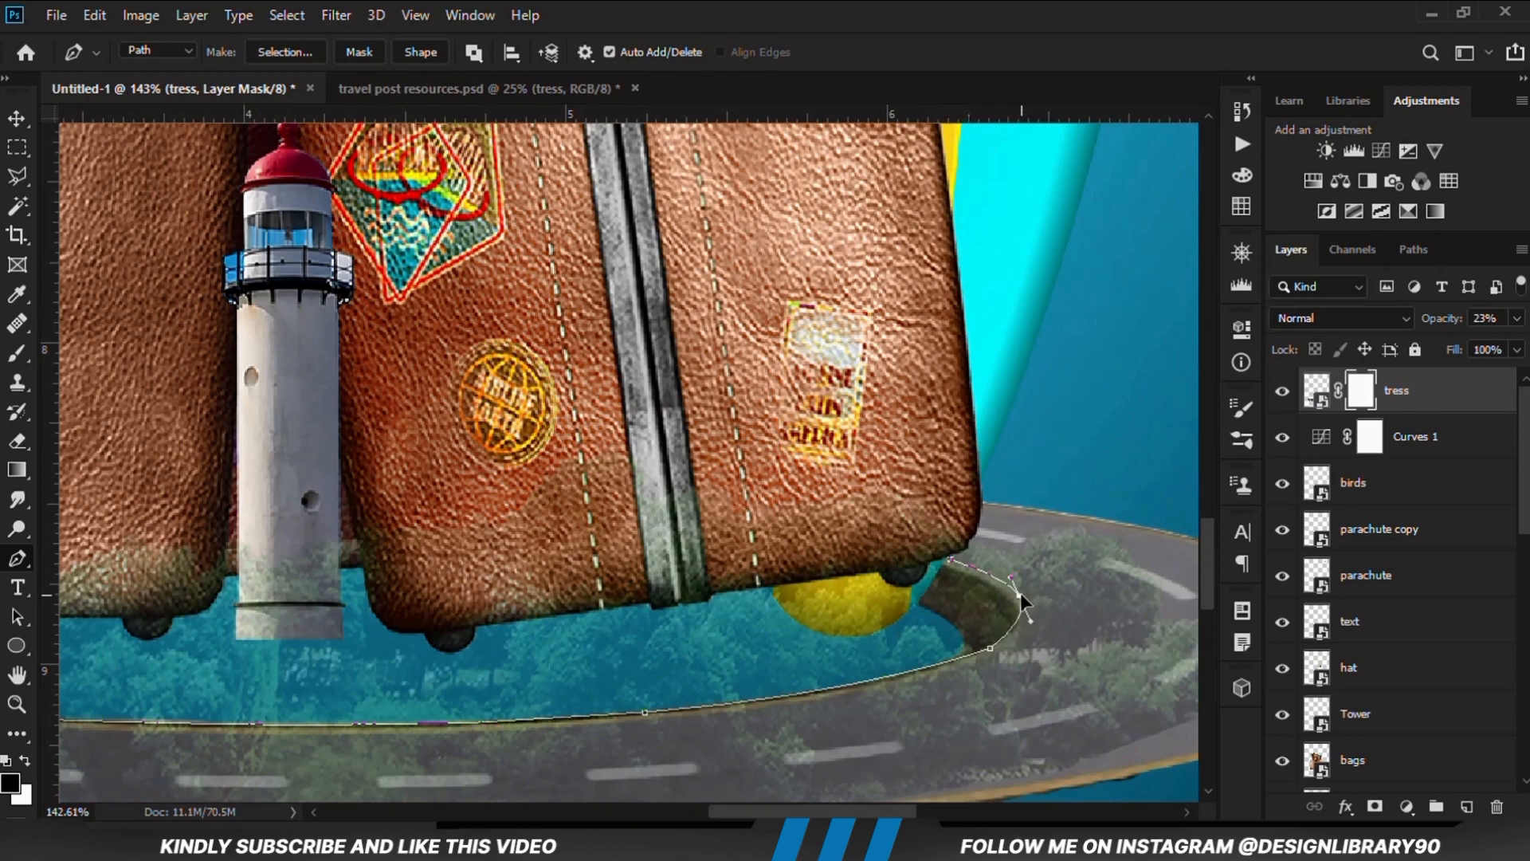
scroll(943, 466, "down", 4)
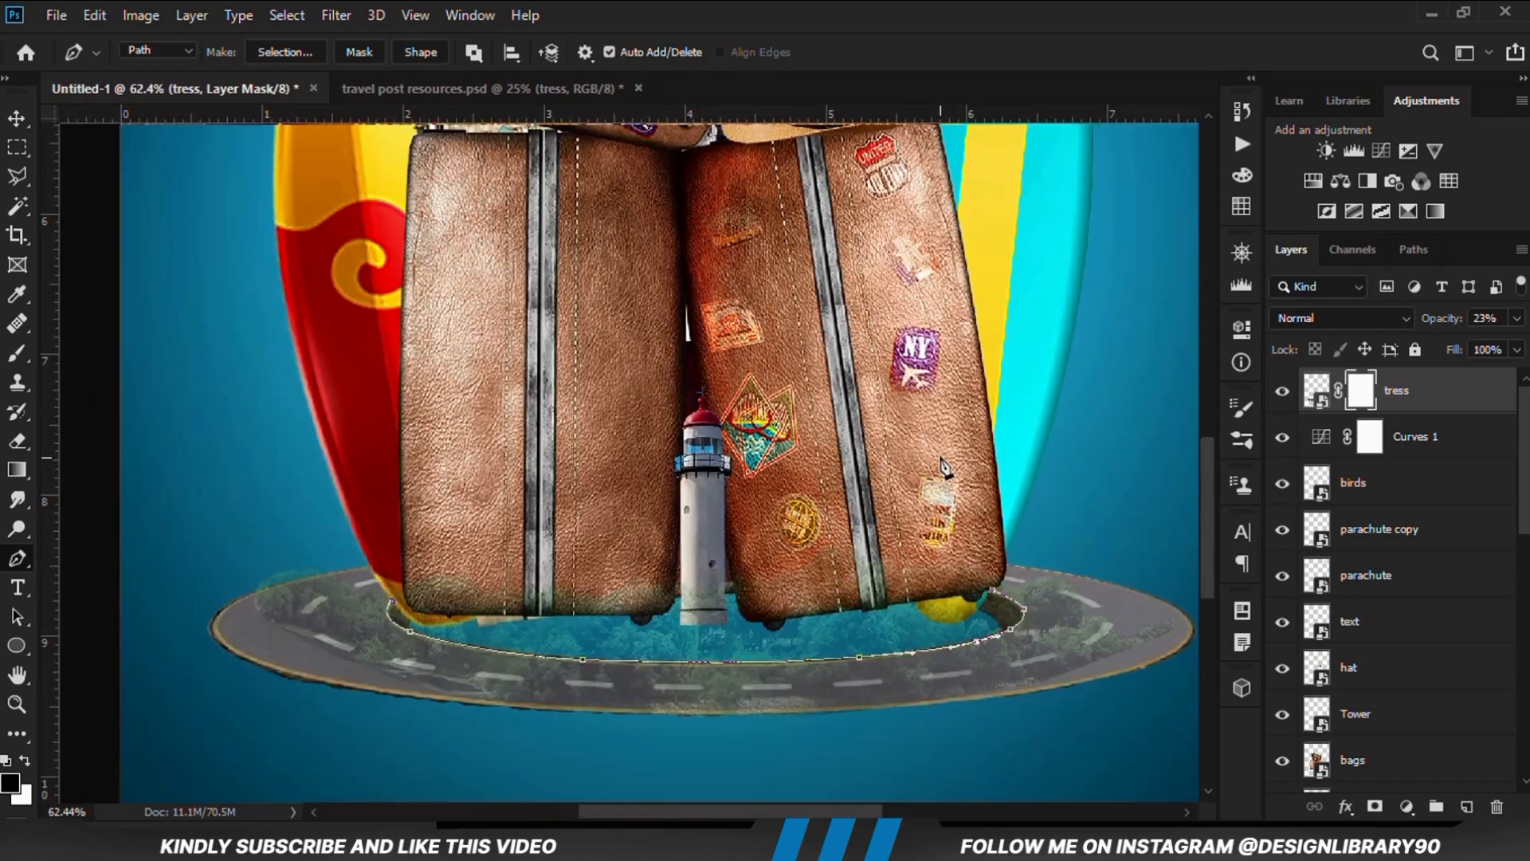
left_click(951, 430)
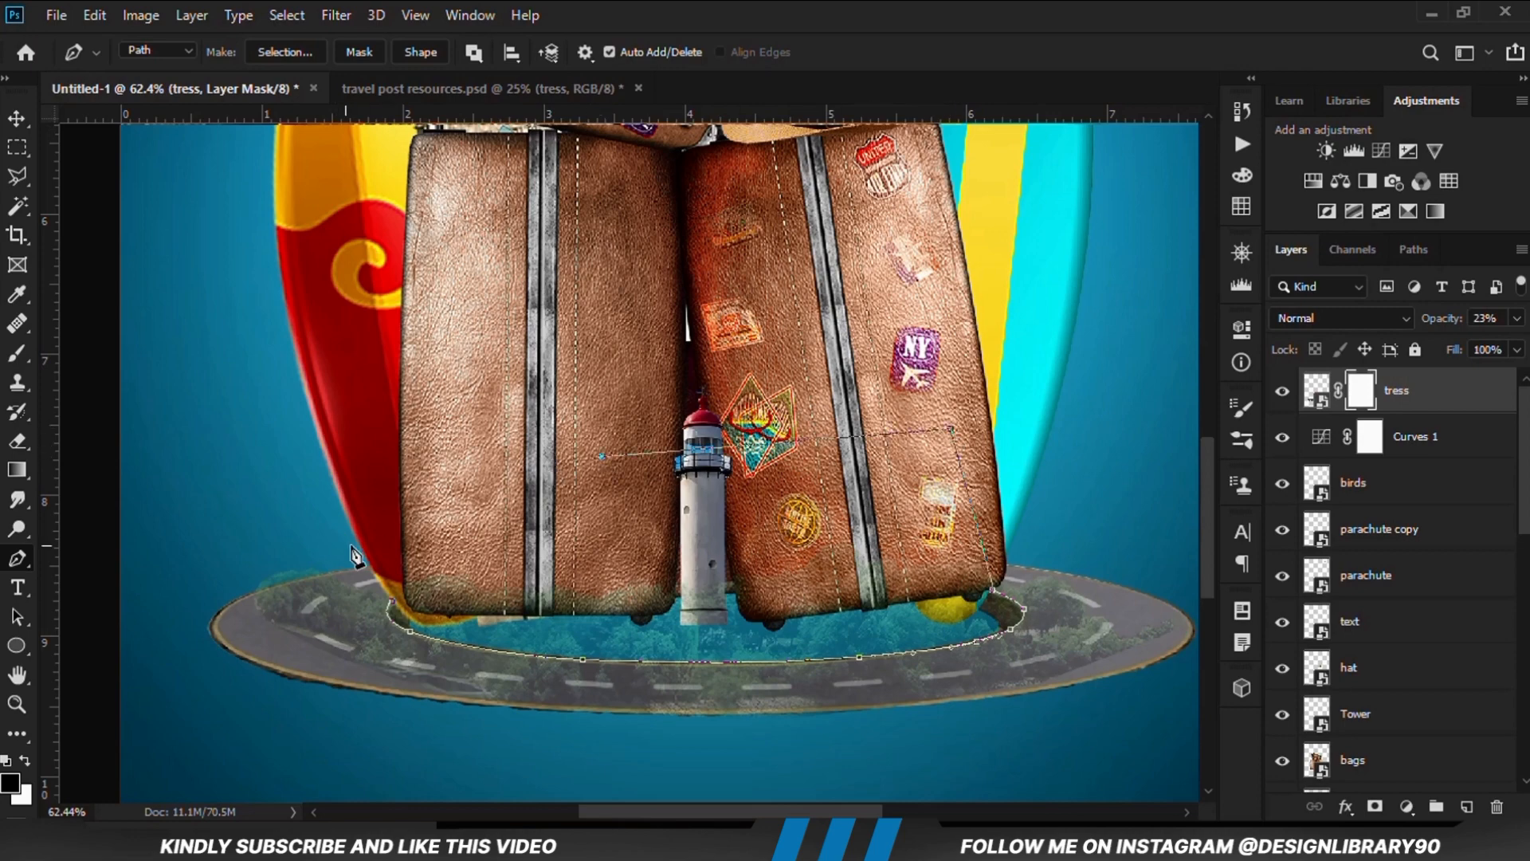
key("ctrl+z")
key("ctrl+z")
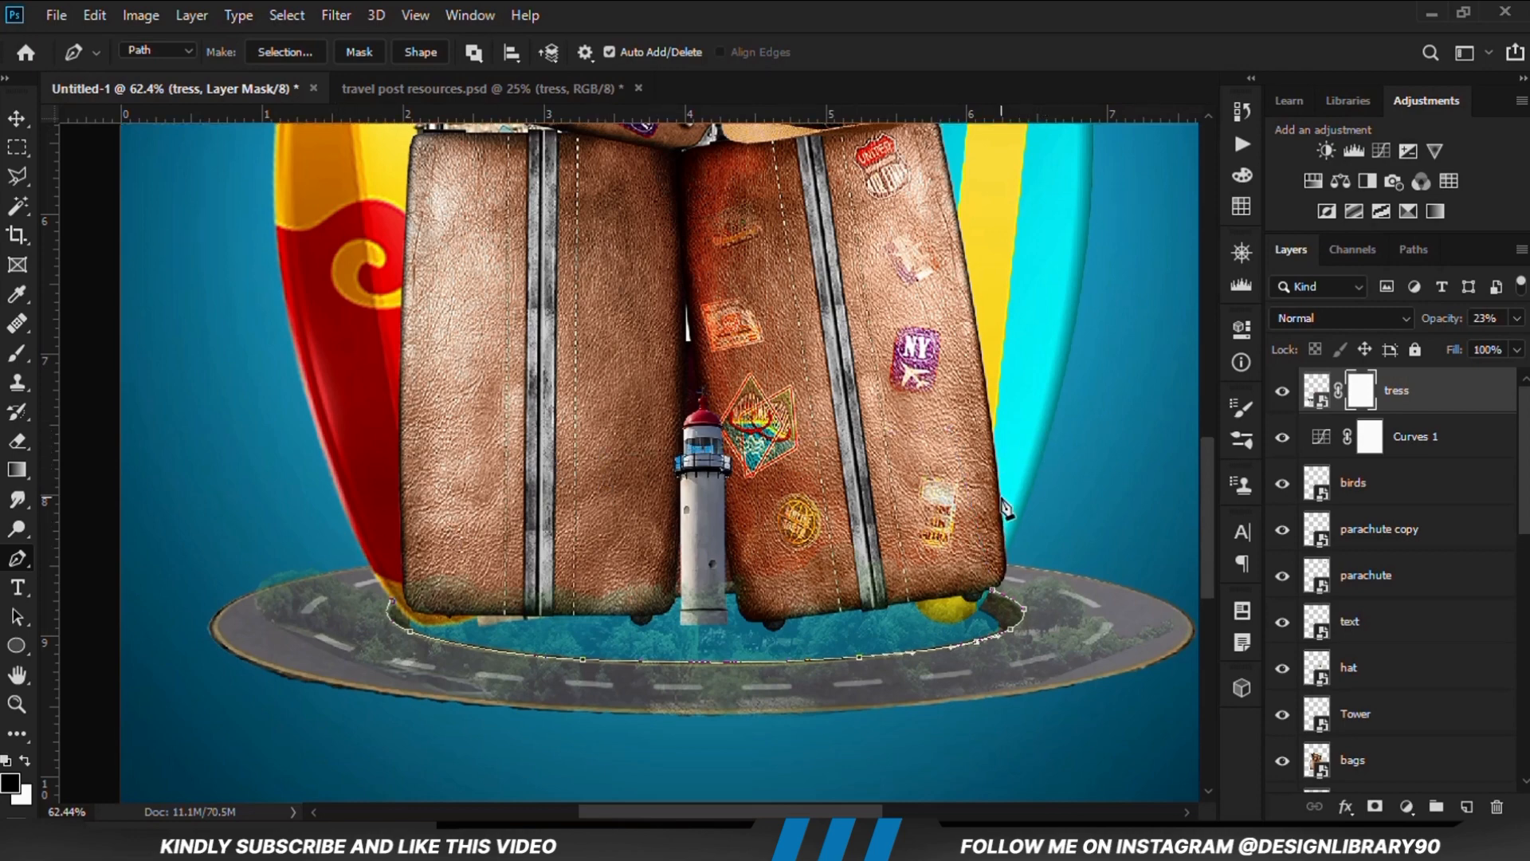
Close the path with loose points around the outside of the road and convert it to a selection
scroll(1084, 486, "down", 2)
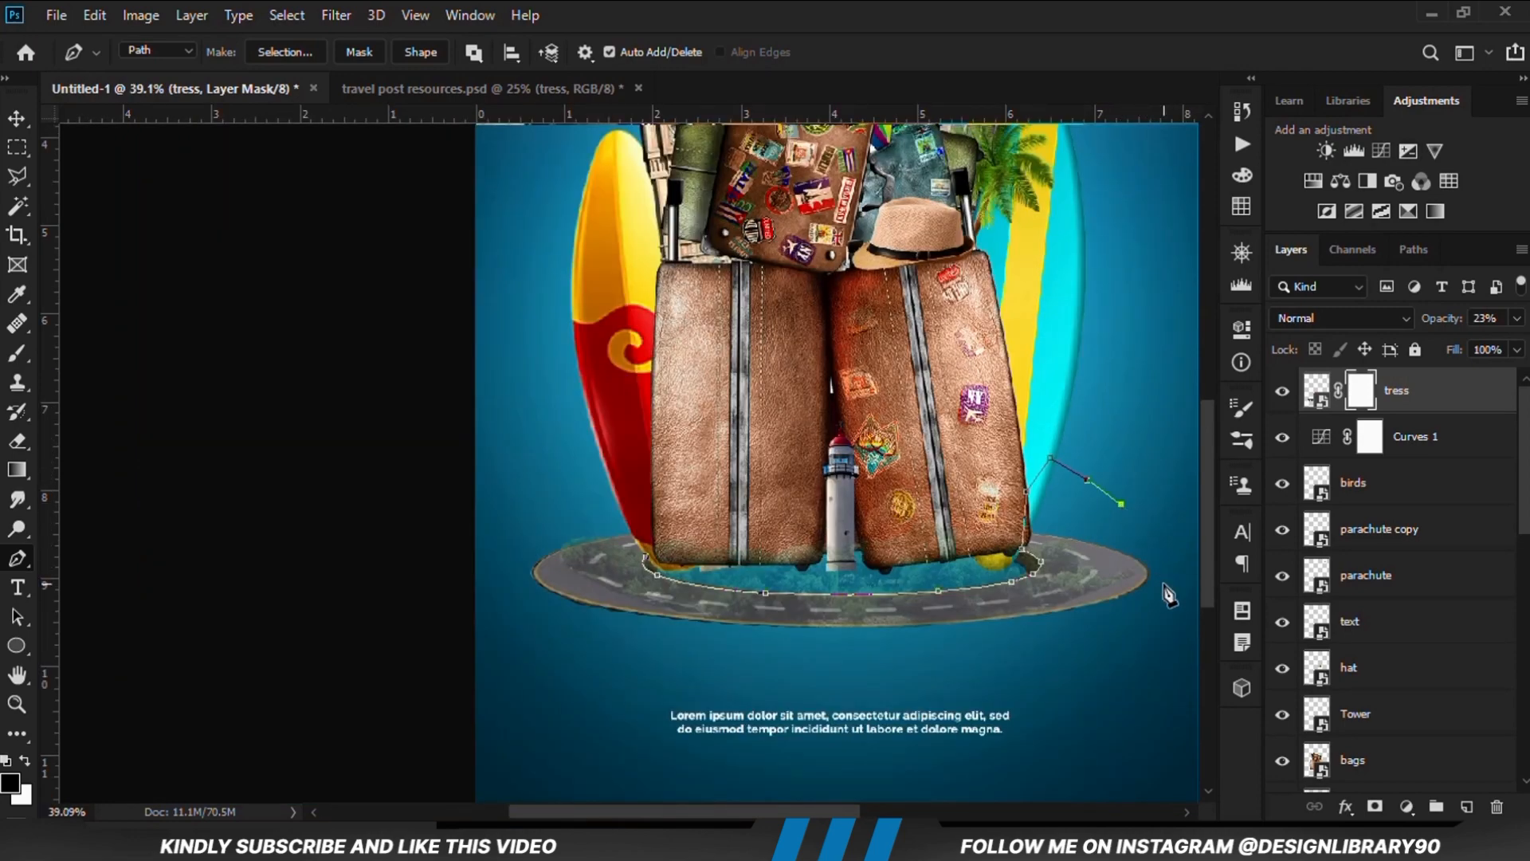
left_click(1156, 663)
left_click(562, 752)
left_click(507, 616)
left_click(480, 511)
left_click(528, 437)
left_click(605, 481)
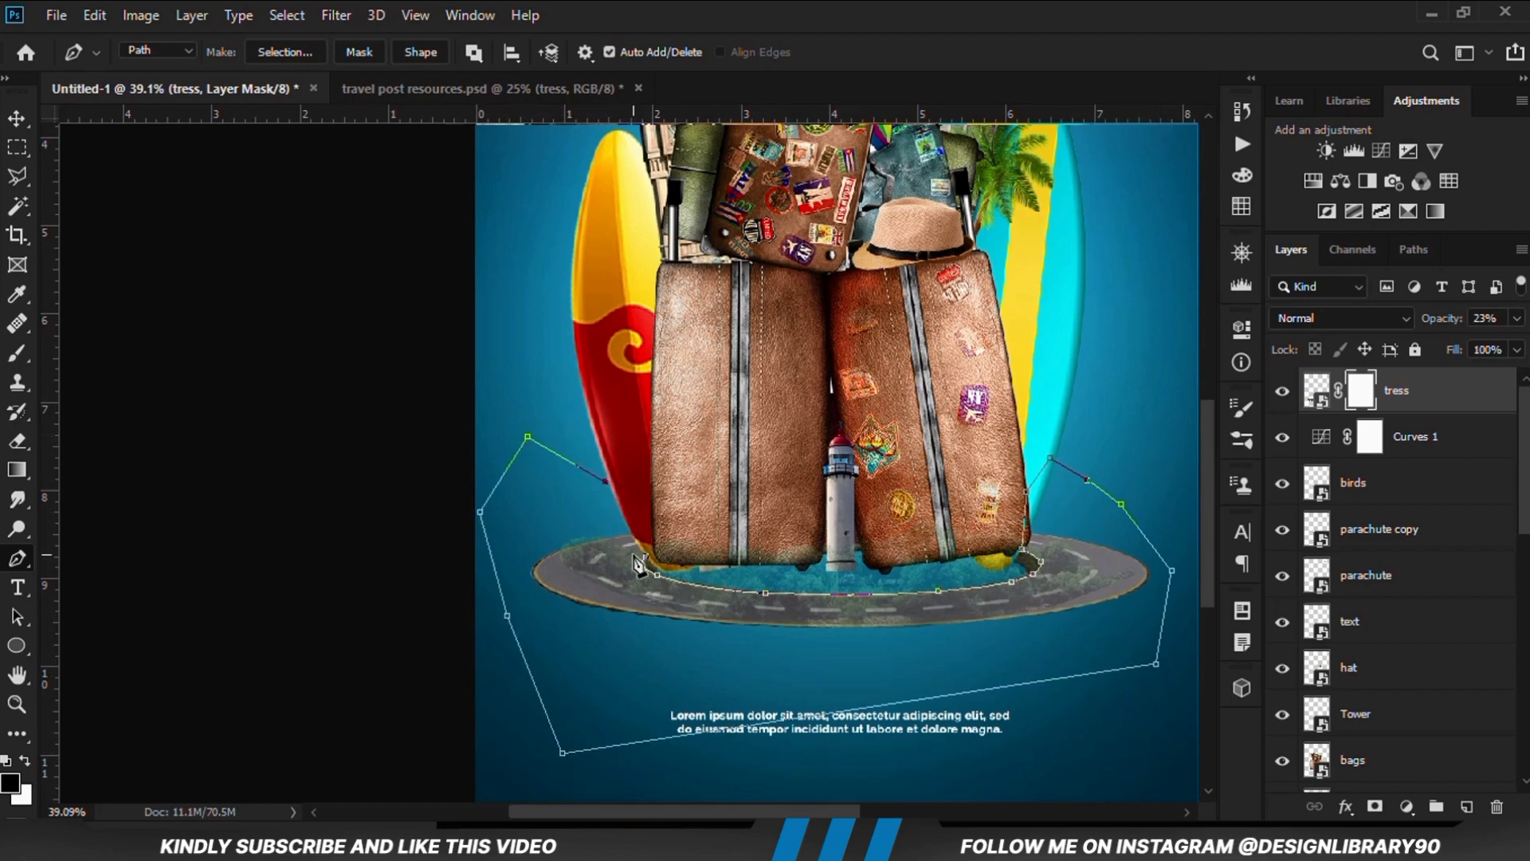
scroll(648, 559, "up", 4)
left_click(655, 575)
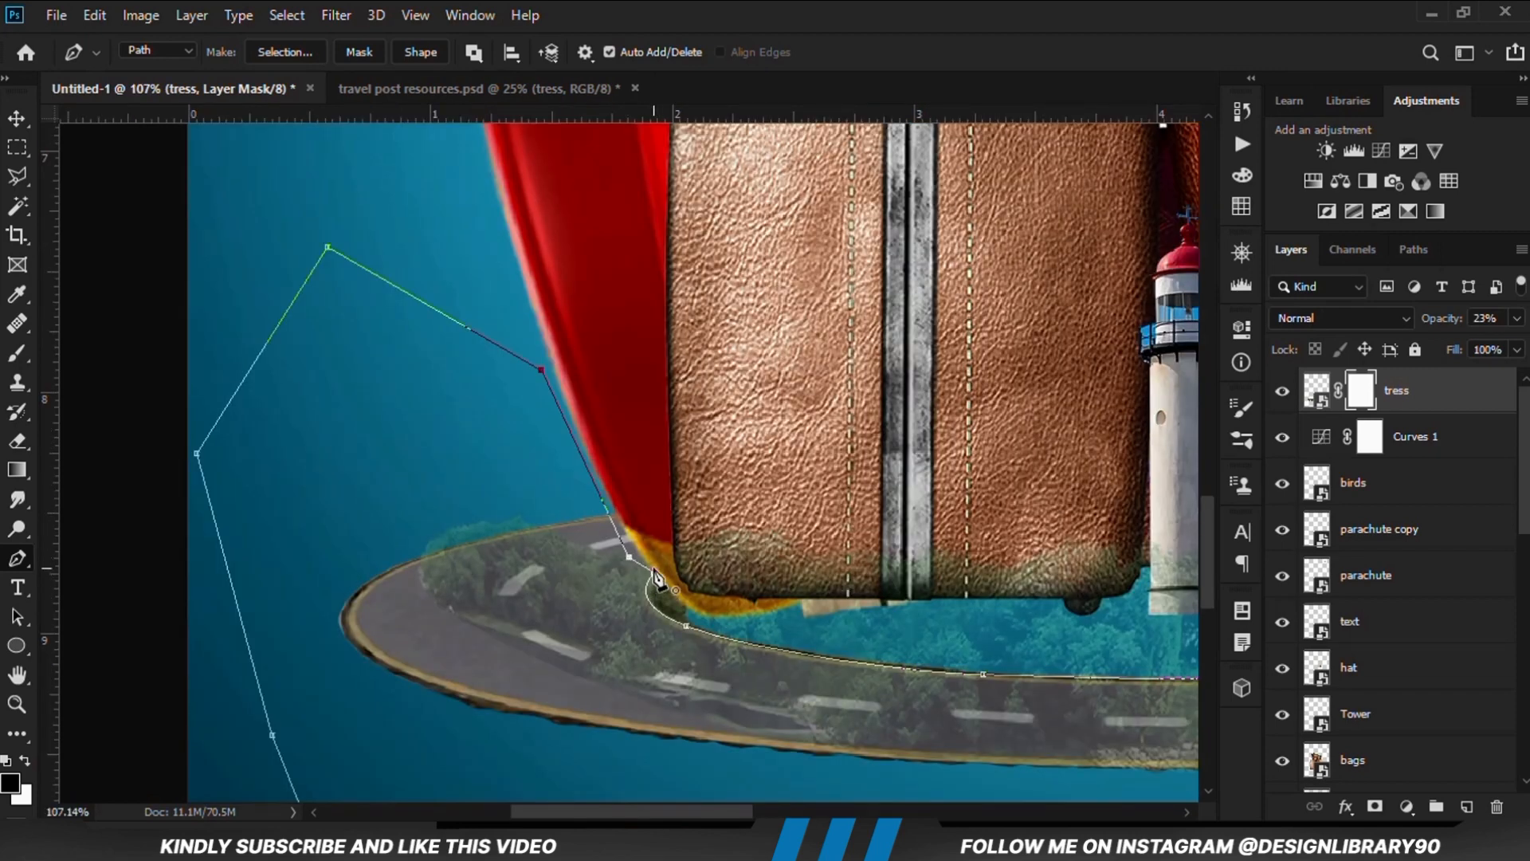
key("ctrl+Return")
scroll(558, 510, "down", 2)
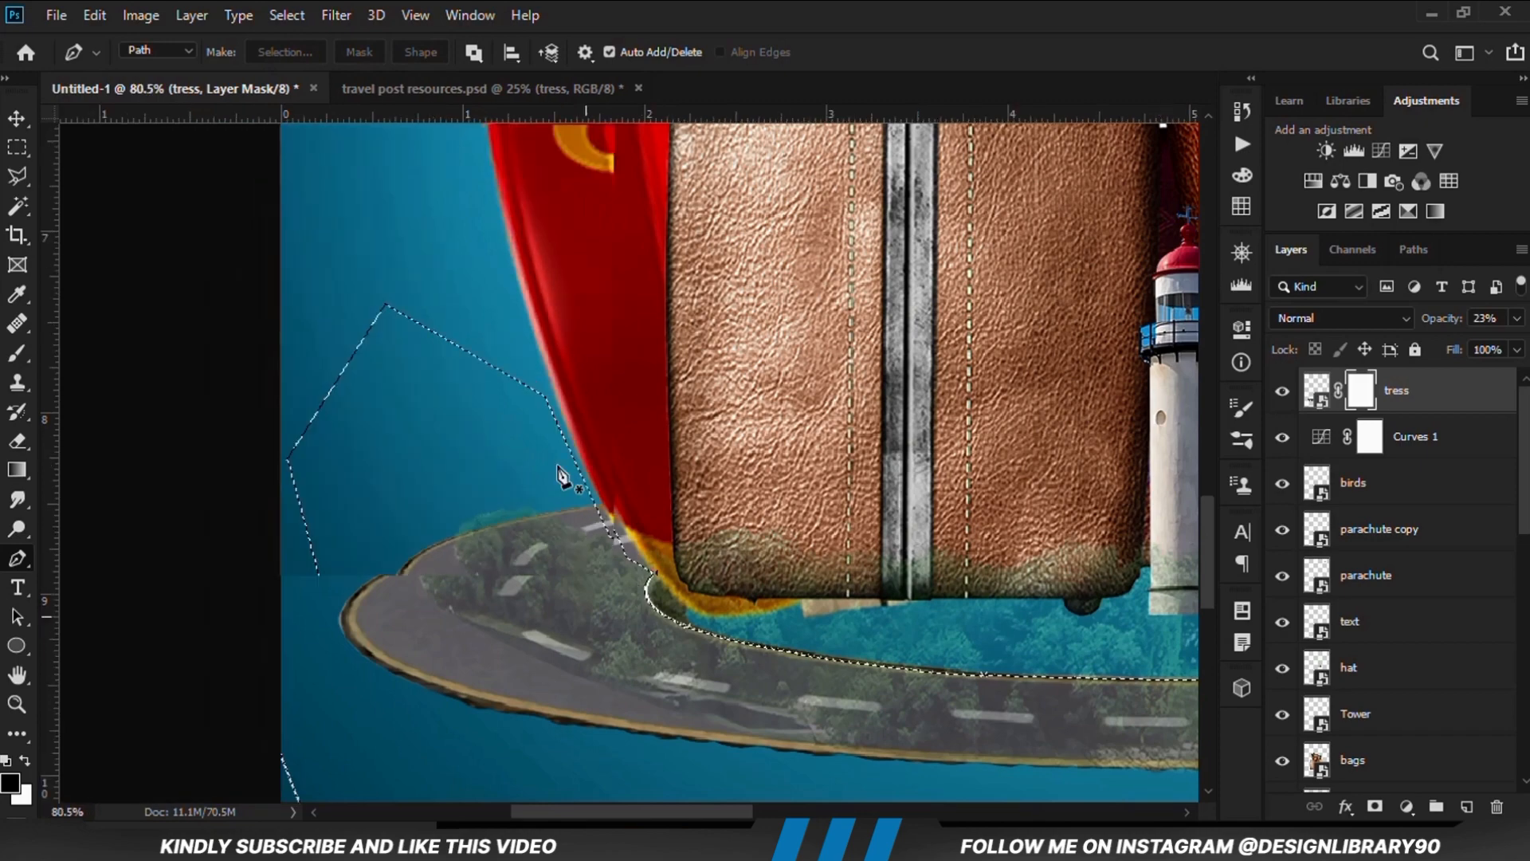
Switch to the Rectangular Marquee tool and set the foreground color to black (000000)
left_click(15, 151)
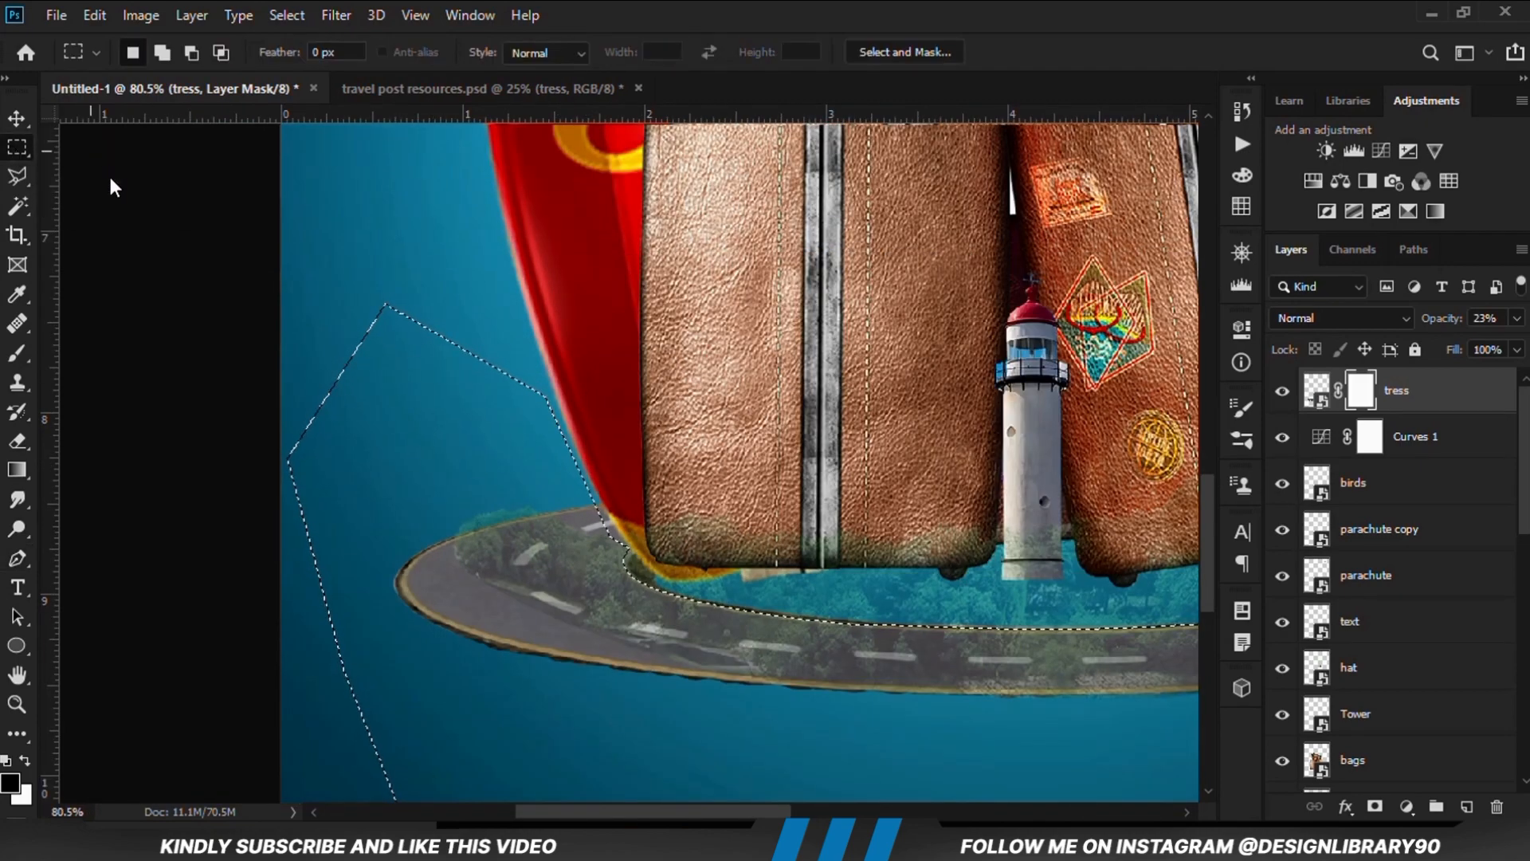
left_click(11, 783)
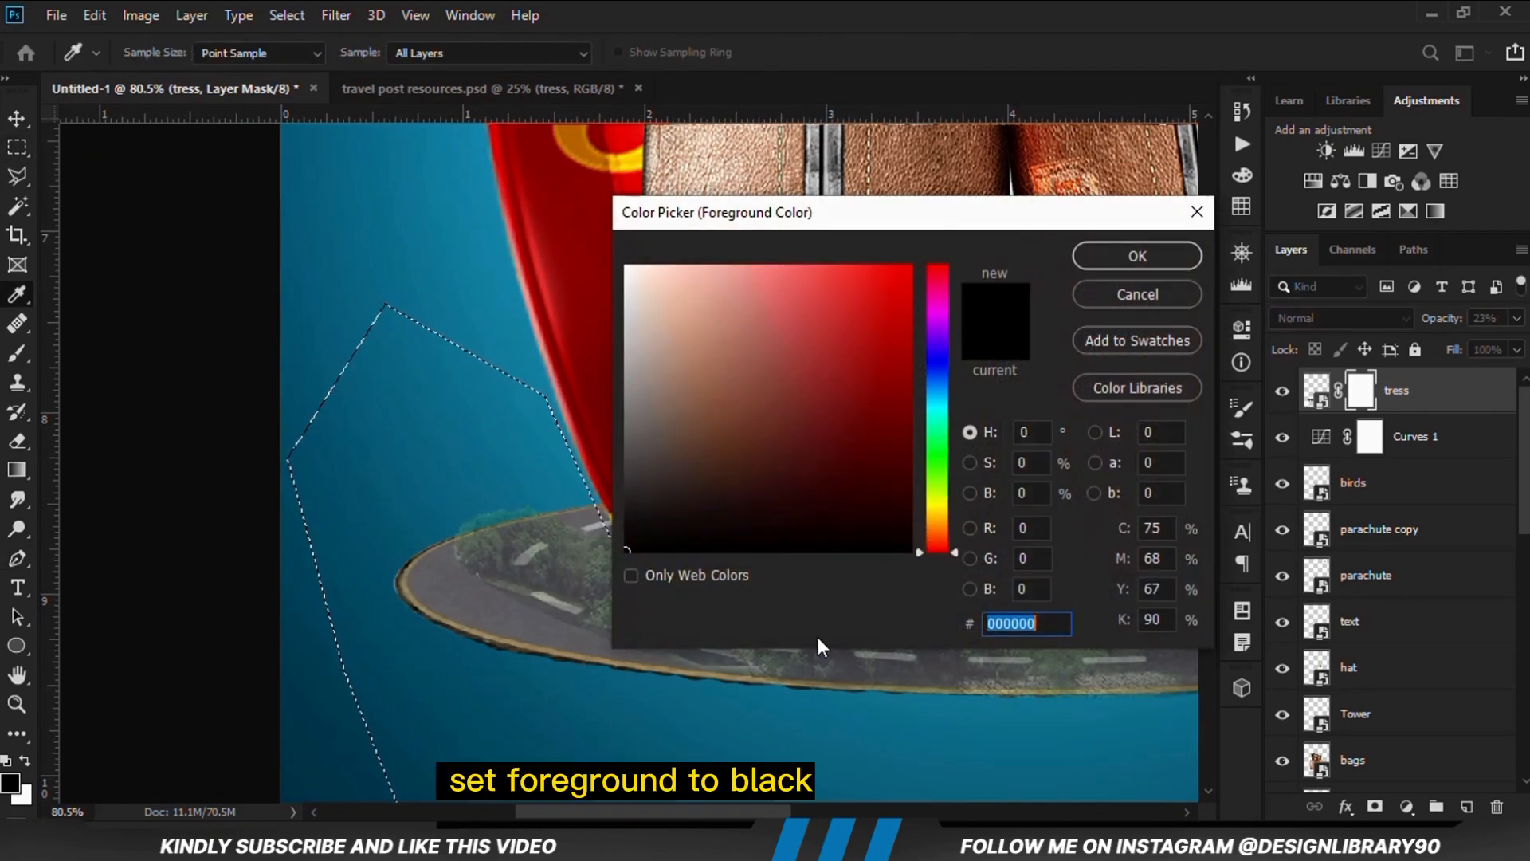
double_click(1058, 629)
left_click(1112, 259)
Fill the selected area of the tress layer mask with the foreground color in Normal mode at 100% opacity and deselect
scroll(957, 398, "down", 2)
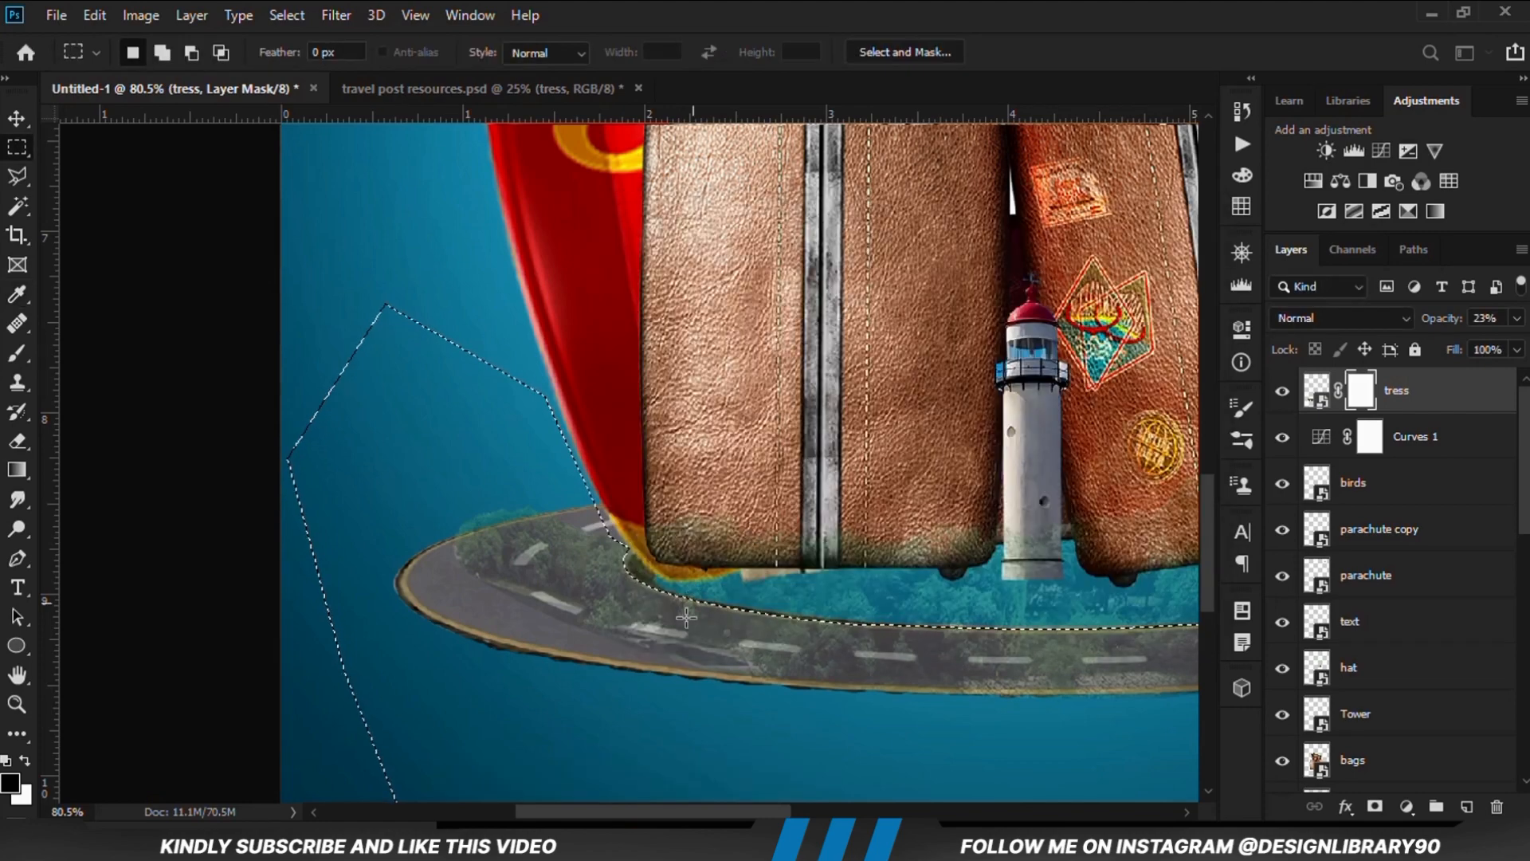
scroll(551, 579, "down", 2)
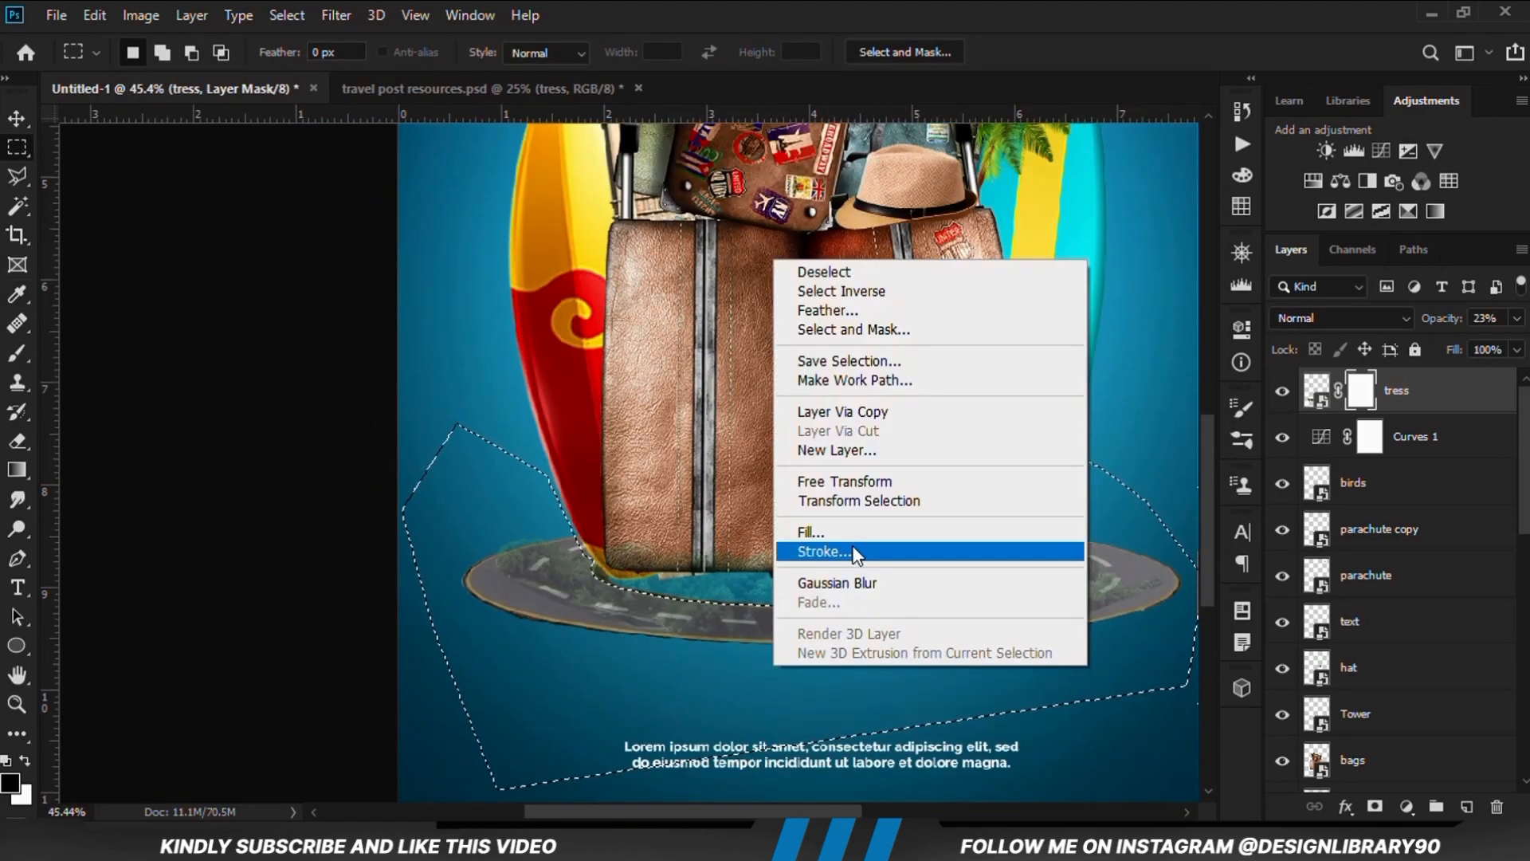
left_click(811, 532)
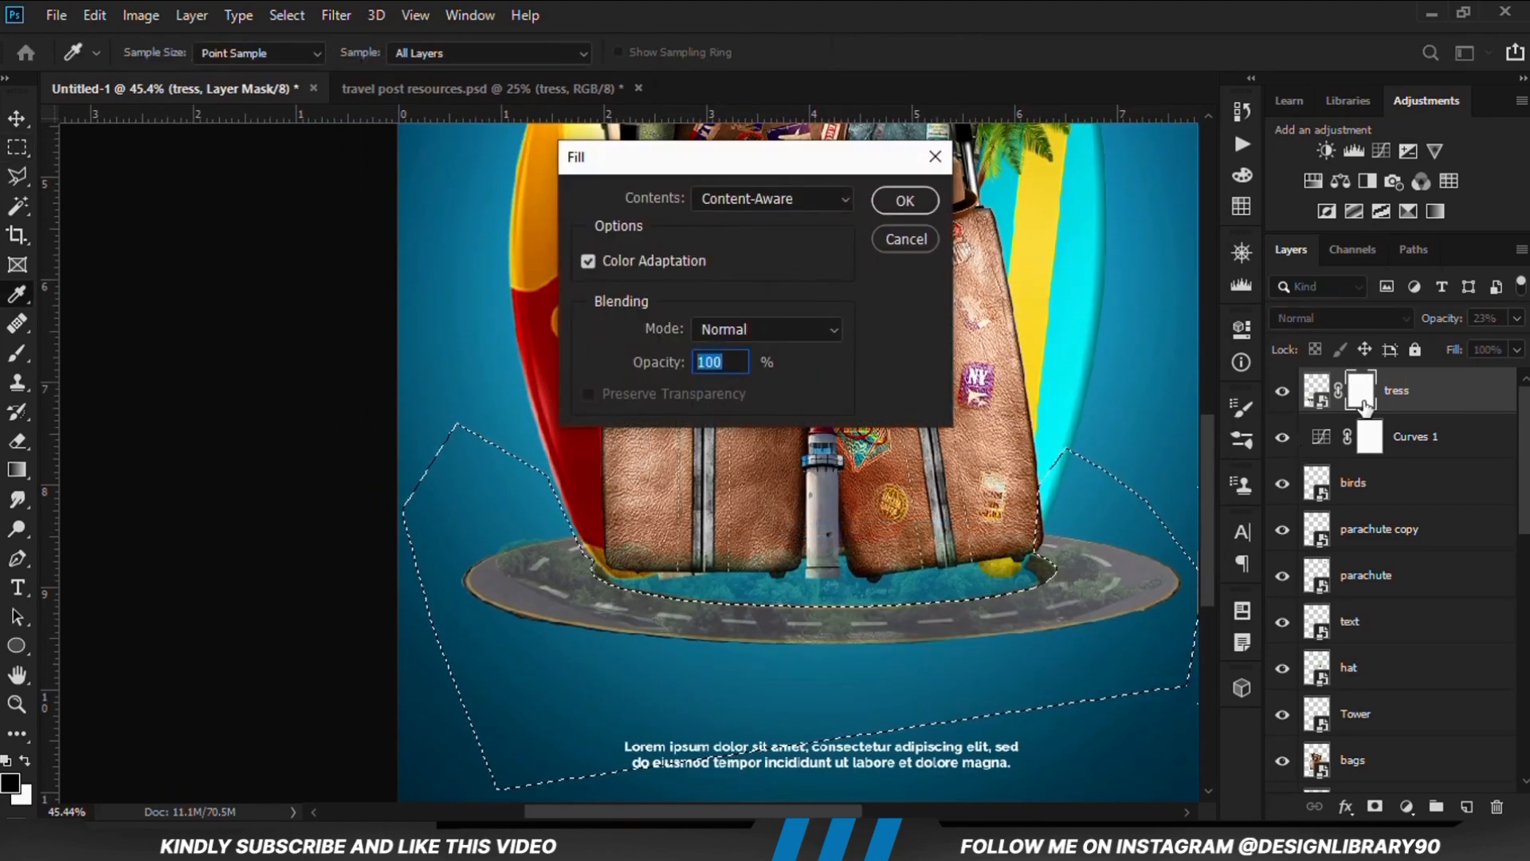
left_click(743, 202)
left_click(753, 213)
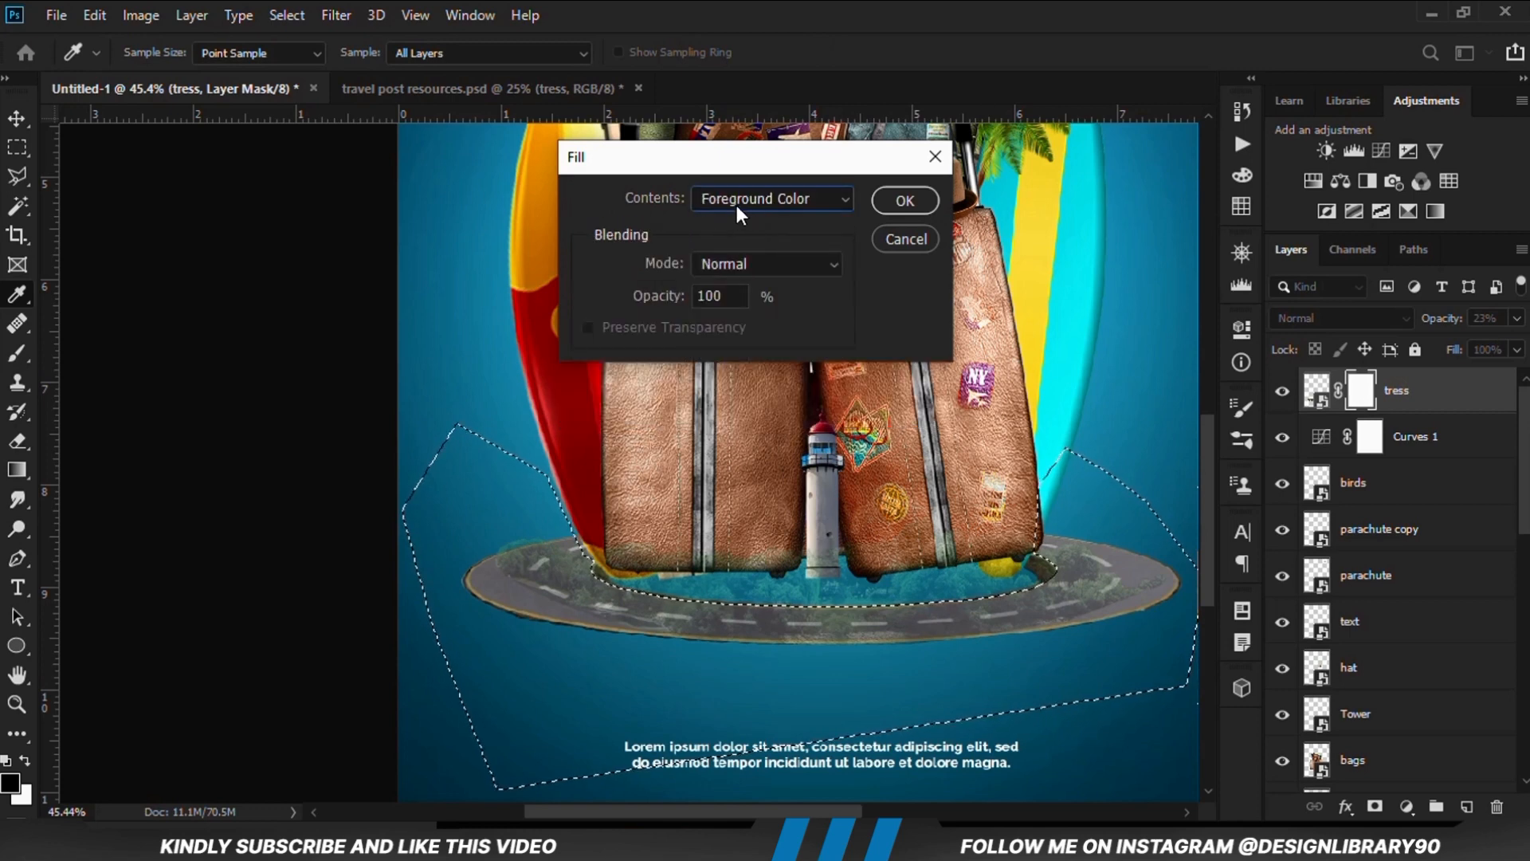
left_click(905, 200)
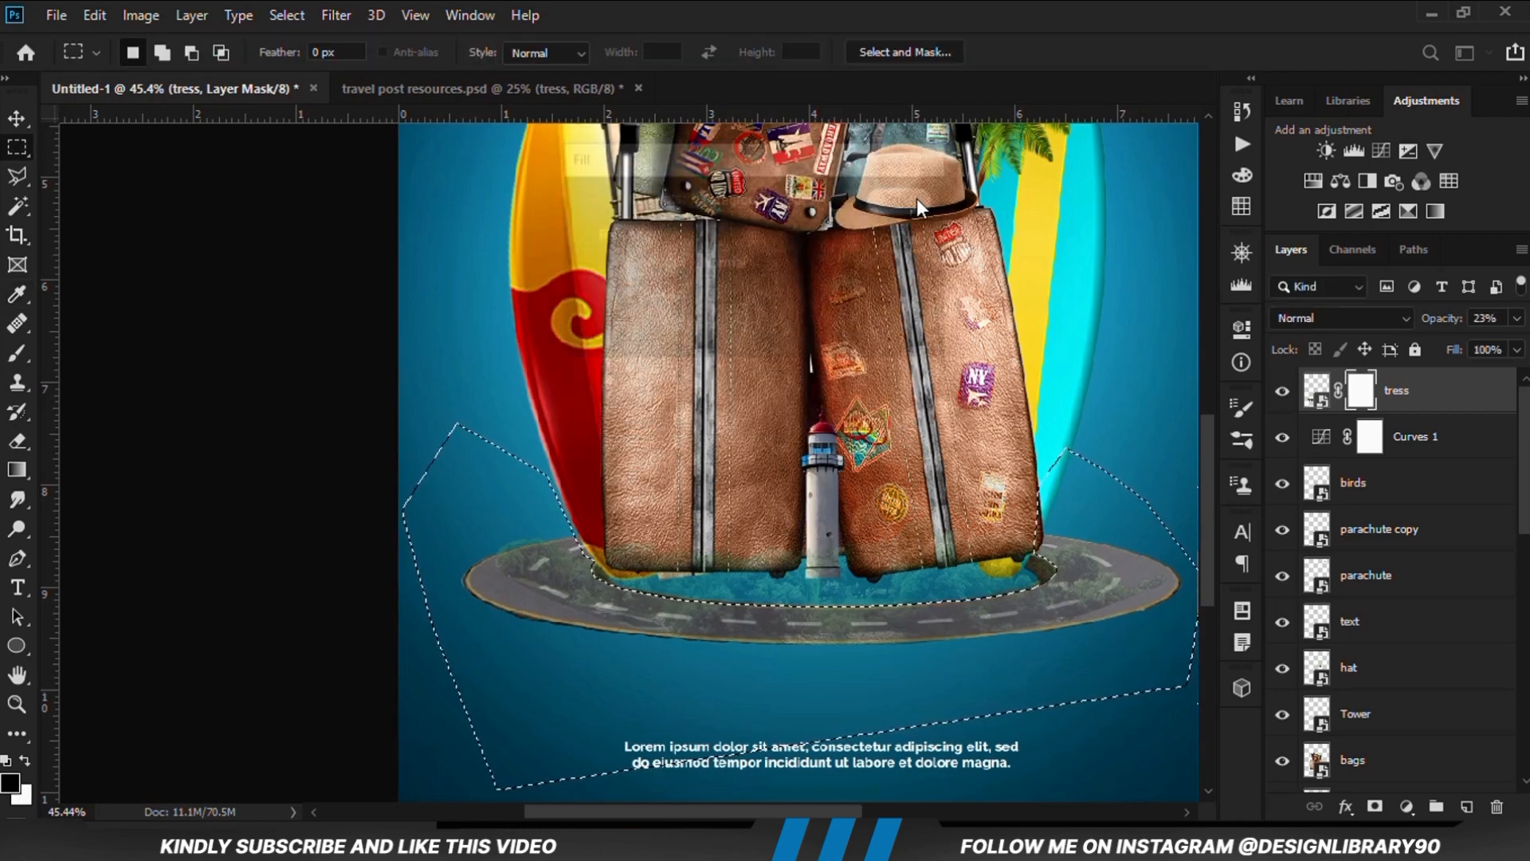
key("ctrl+d")
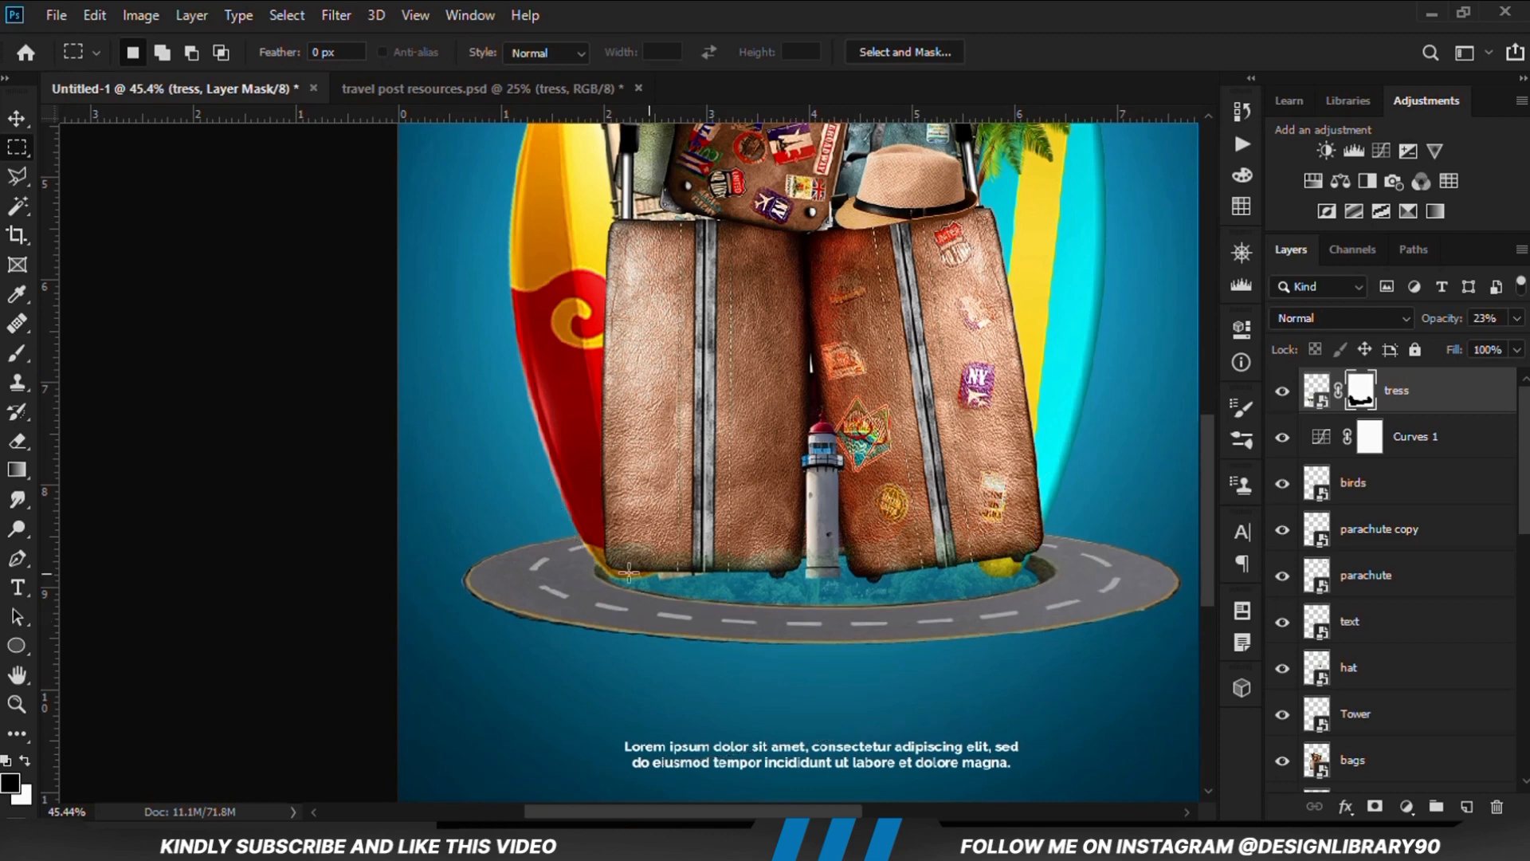
Raise the tress layer's opacity to 100% and view the whole poster
scroll(624, 568, "down", 2)
left_click(1516, 318)
left_click_drag(1436, 344, 1519, 344)
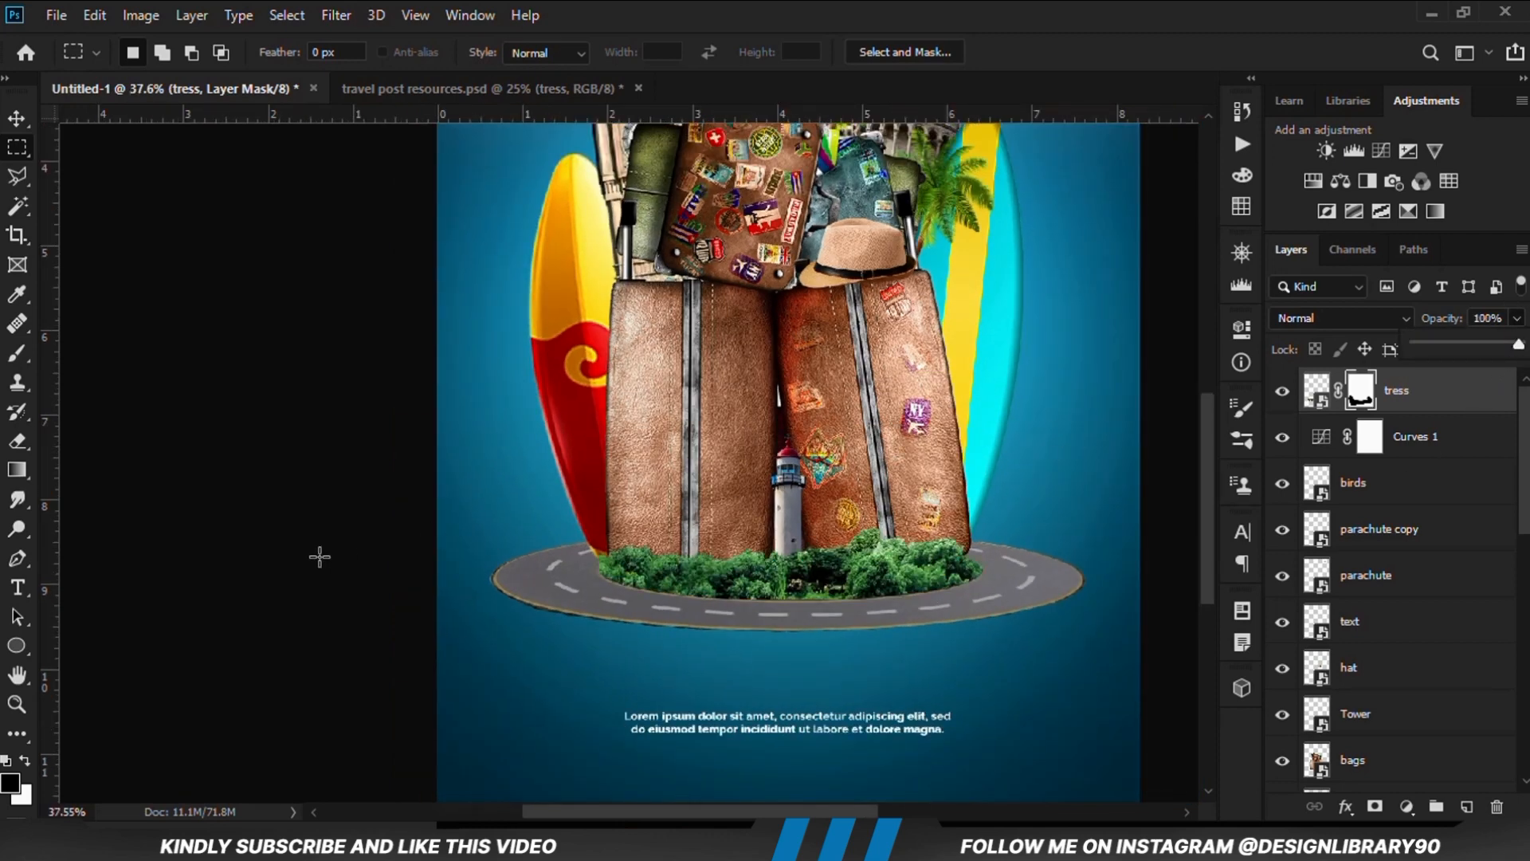
scroll(323, 562, "down", 3)
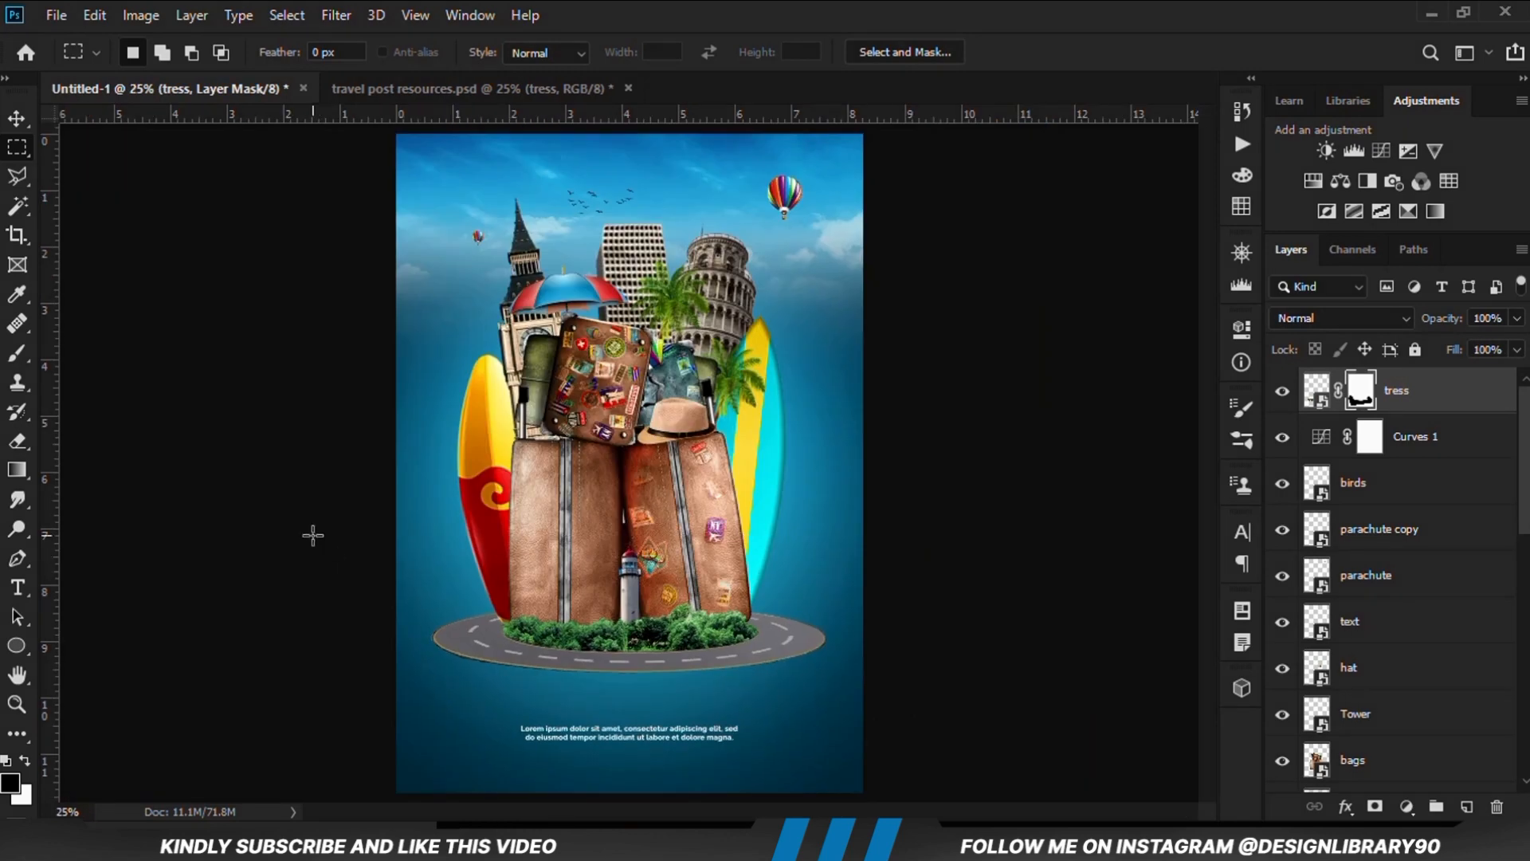
Move the red-and-yellow surfboard slightly inward so more of it sits behind the left suitcase
left_click(15, 118)
left_click(480, 472)
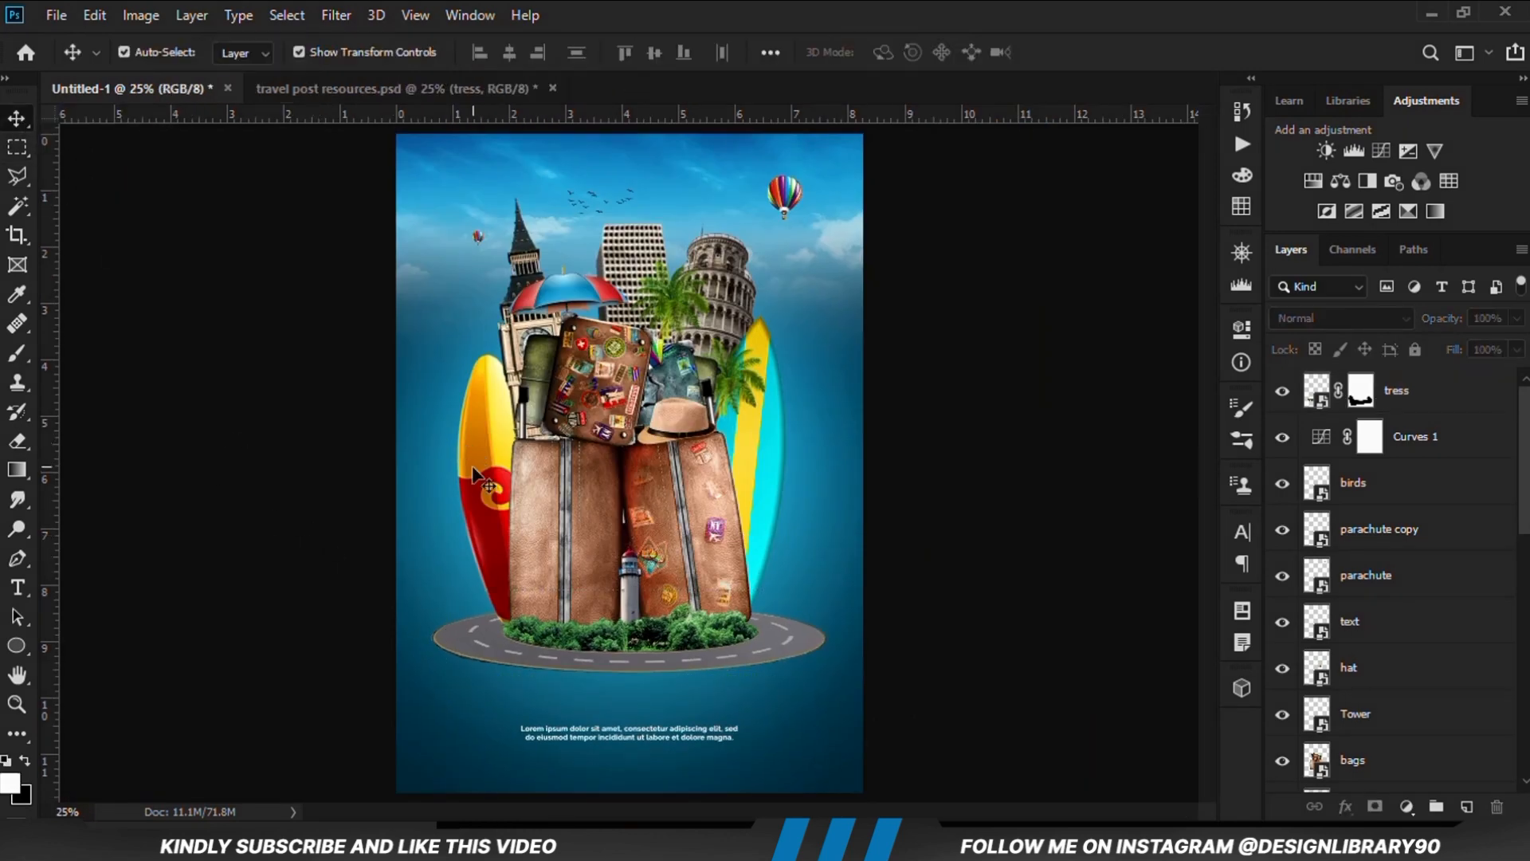
left_click_drag(480, 470, 494, 473)
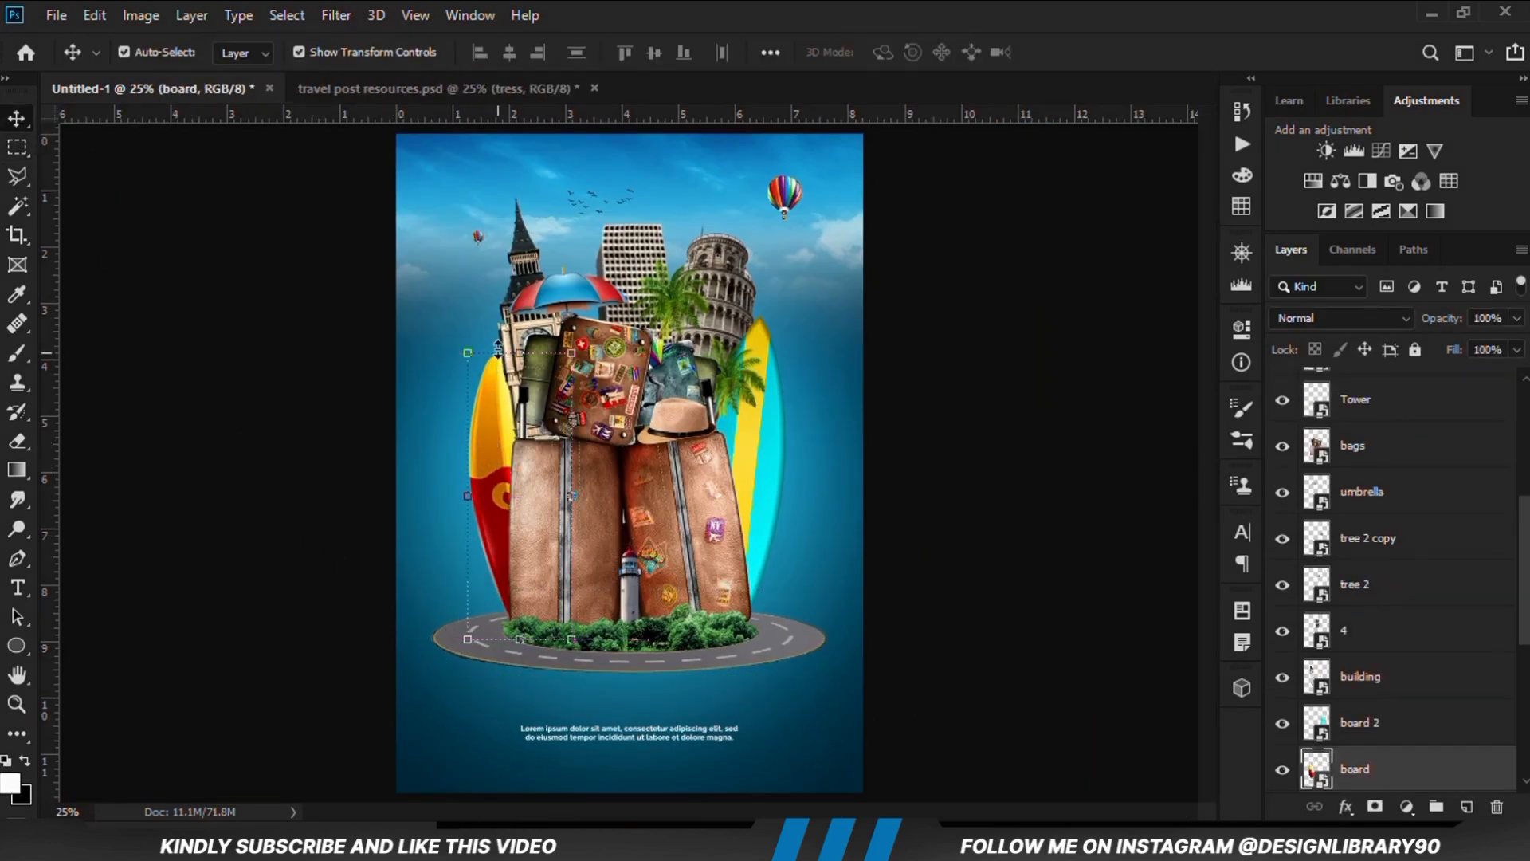
Toggle the board layer's visibility to check it and convert the layer to a smart object
scroll(1442, 649, "down", 2)
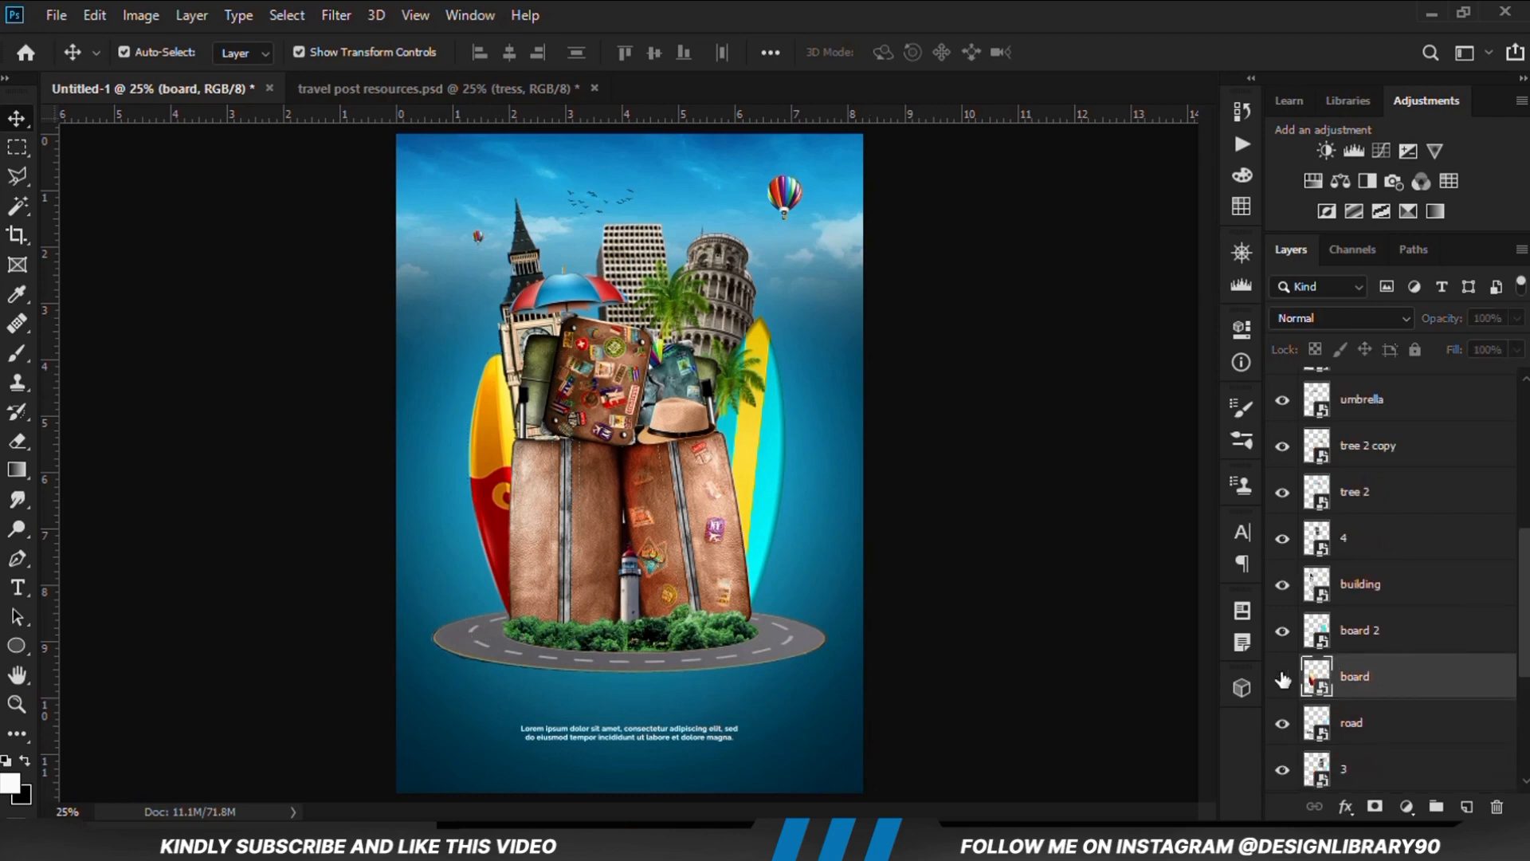
left_click(1282, 677)
left_click(1282, 676)
right_click(1386, 675)
left_click(1207, 237)
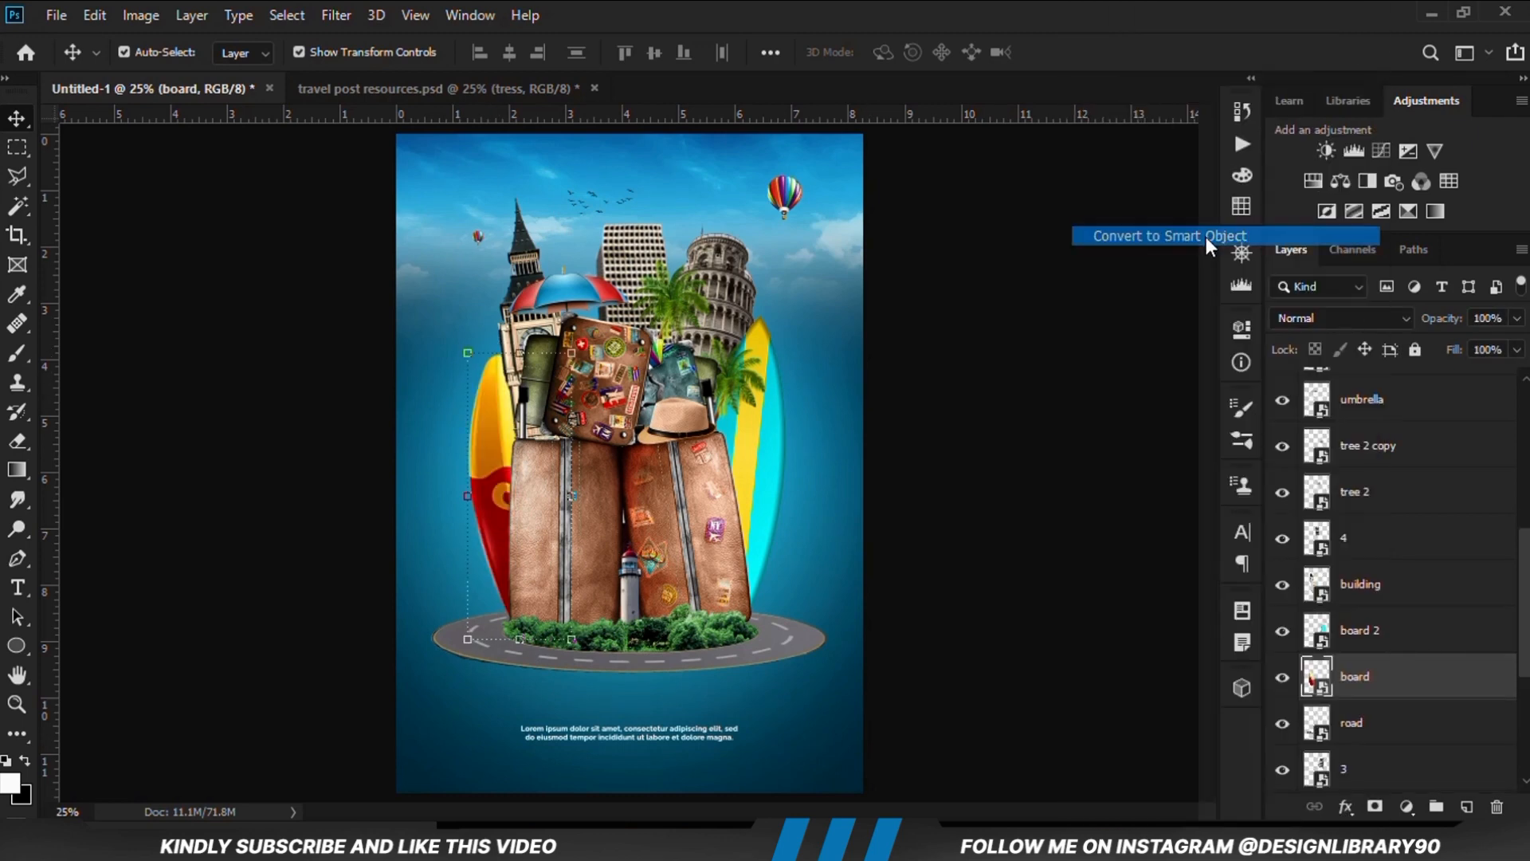
Tilt the red-and-yellow surfboard slightly outward and shift the yellow-and-cyan surfboard slightly lower behind the right suitcase
left_click_drag(514, 318, 503, 319)
key("Return")
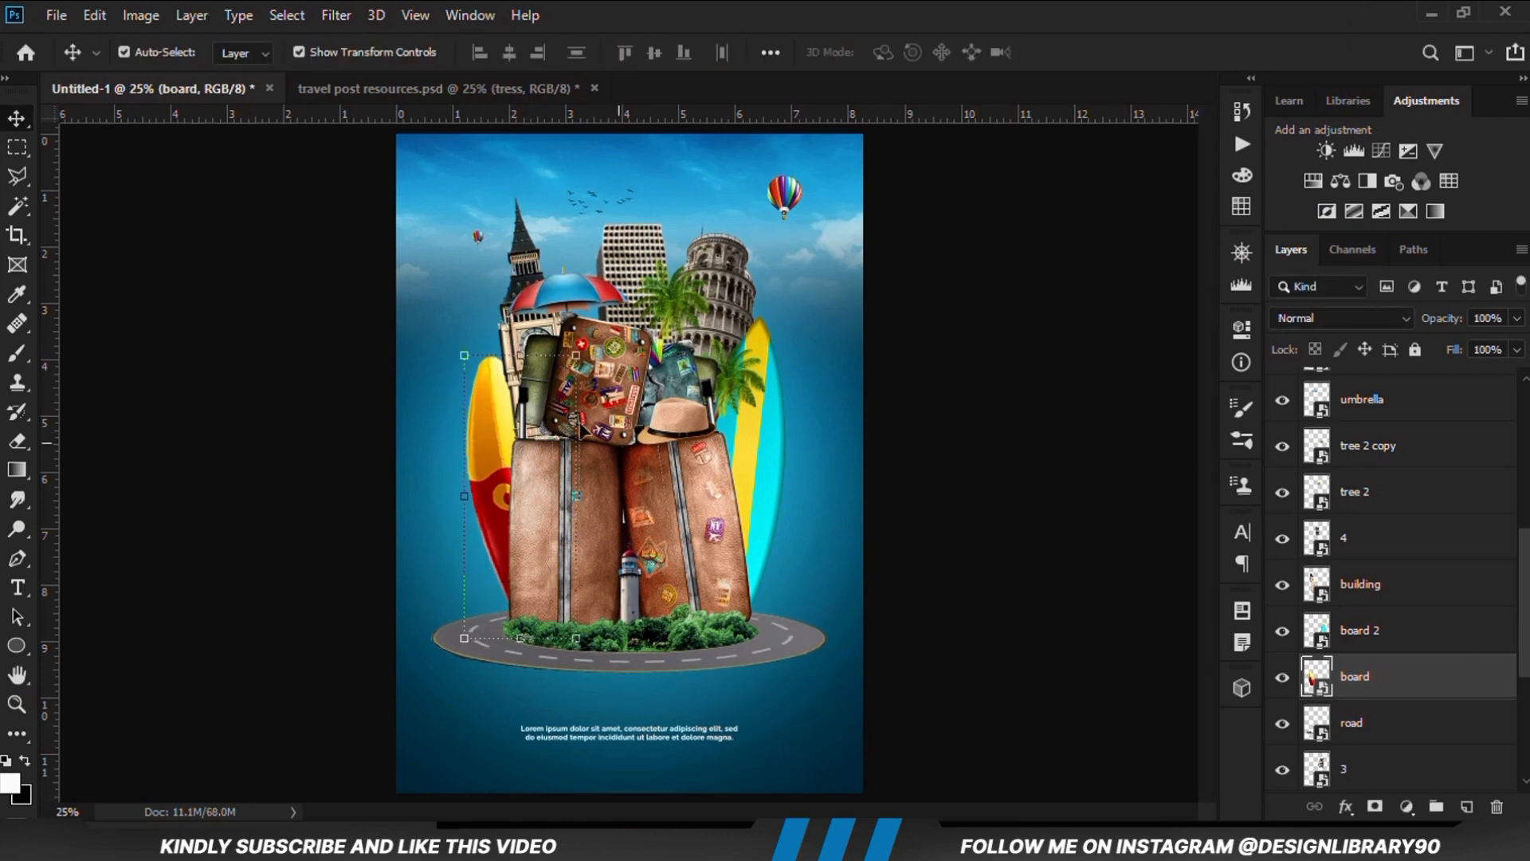
mouse_move(748, 463)
left_mouse_down()
mouse_move(749, 482)
mouse_move(744, 451)
left_mouse_up()
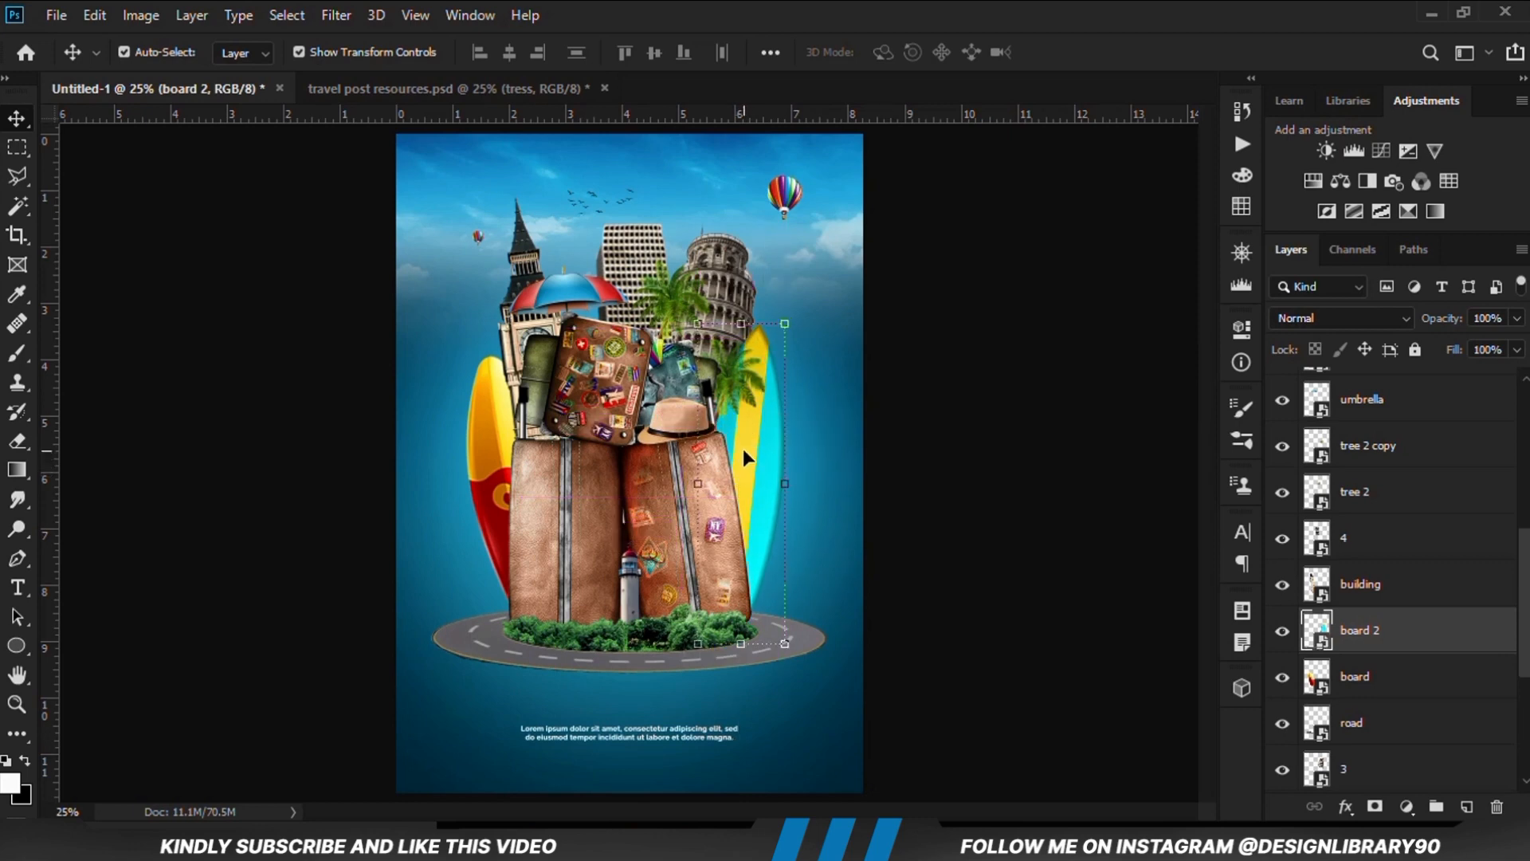
left_click(969, 461)
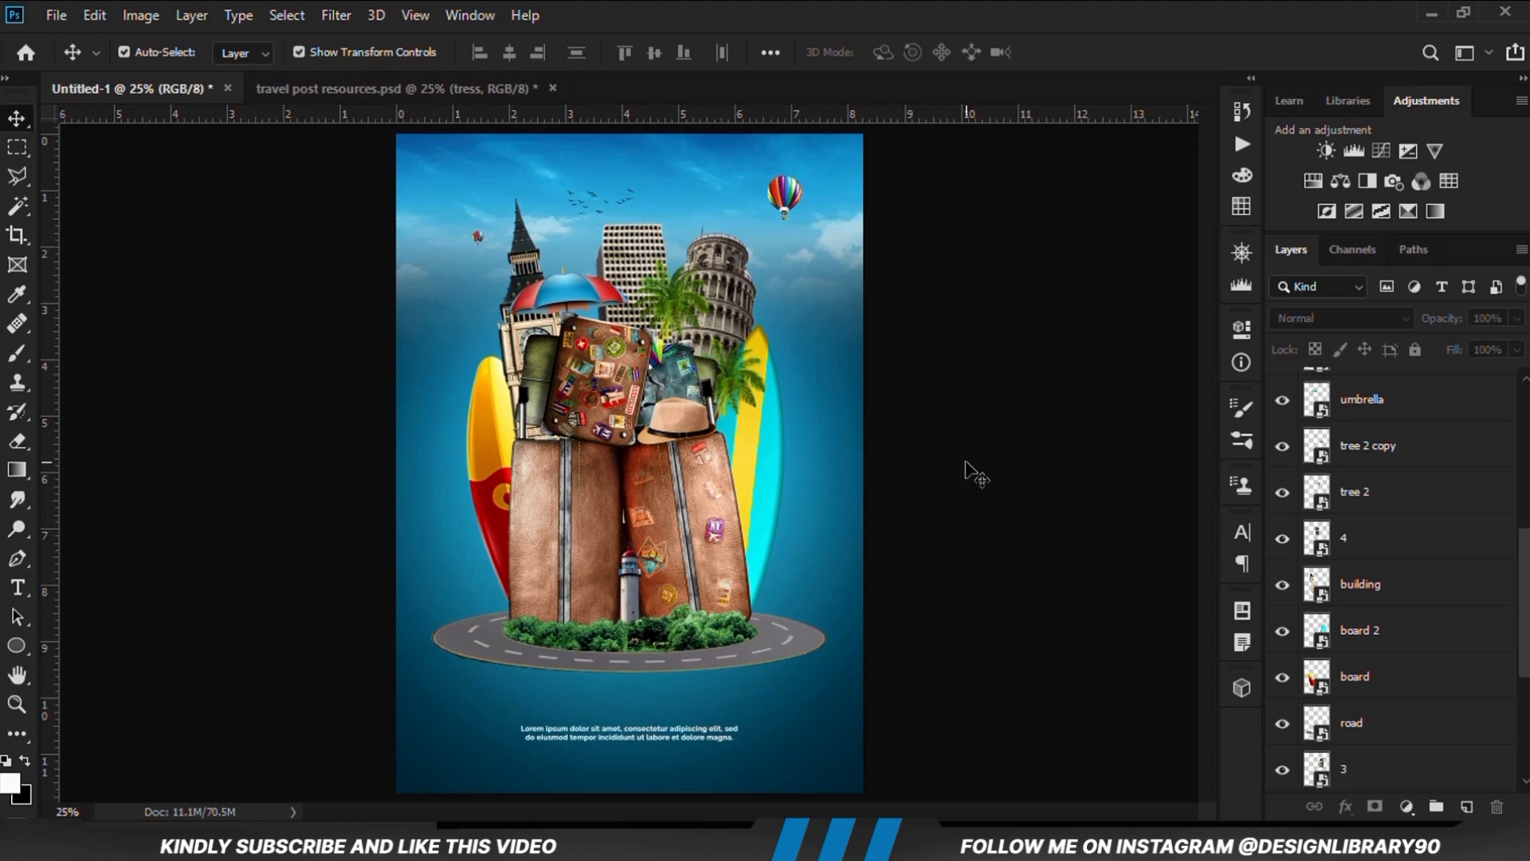
Add a Curves adjustment layer directly above the road layer and clip it to the road
left_click(788, 643)
left_click(1281, 725)
left_click(1281, 725)
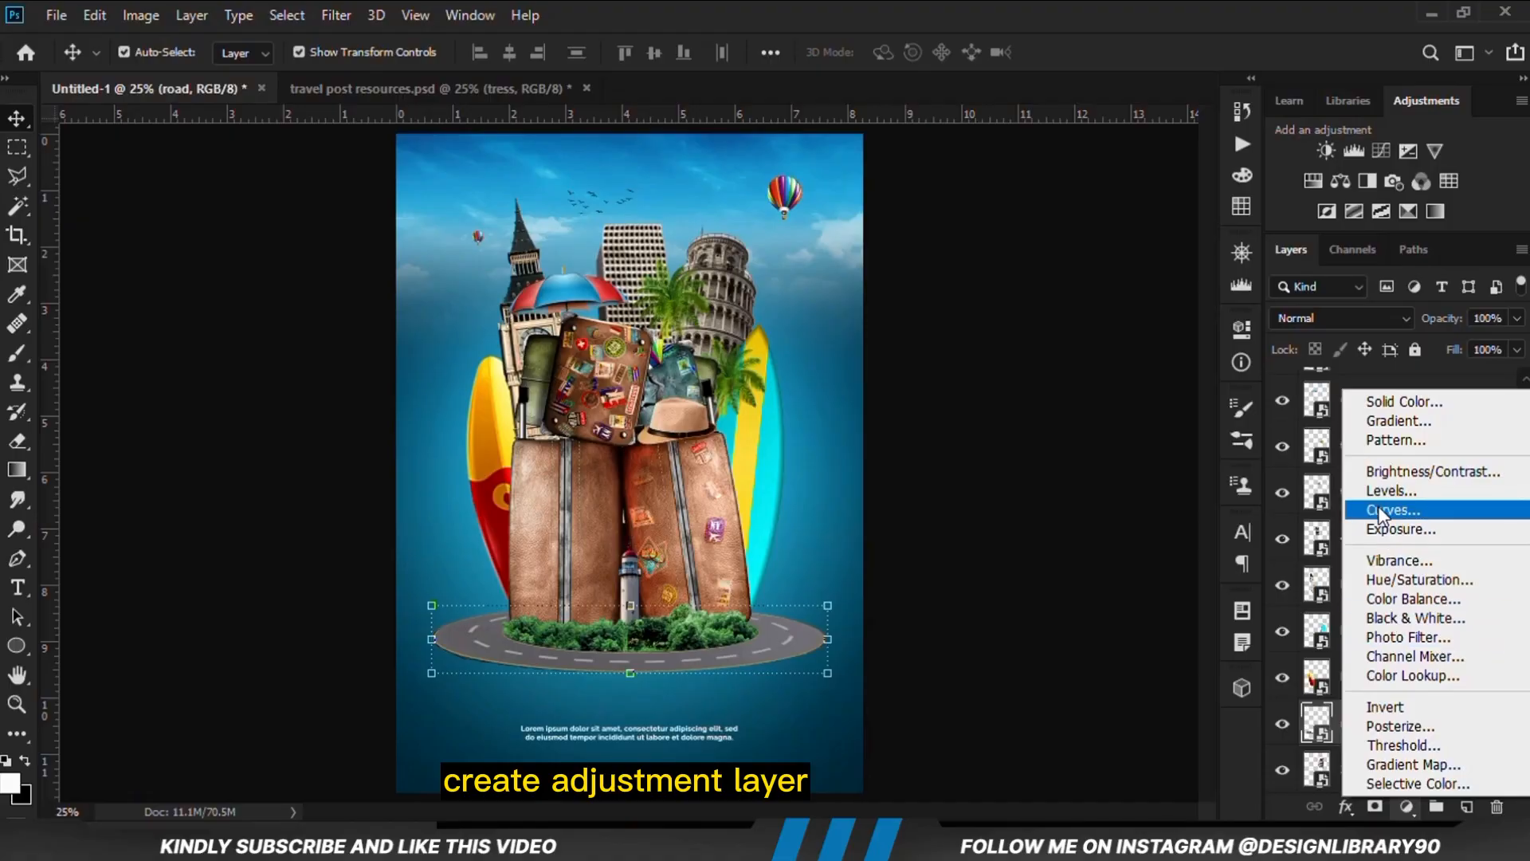
left_click(1401, 510)
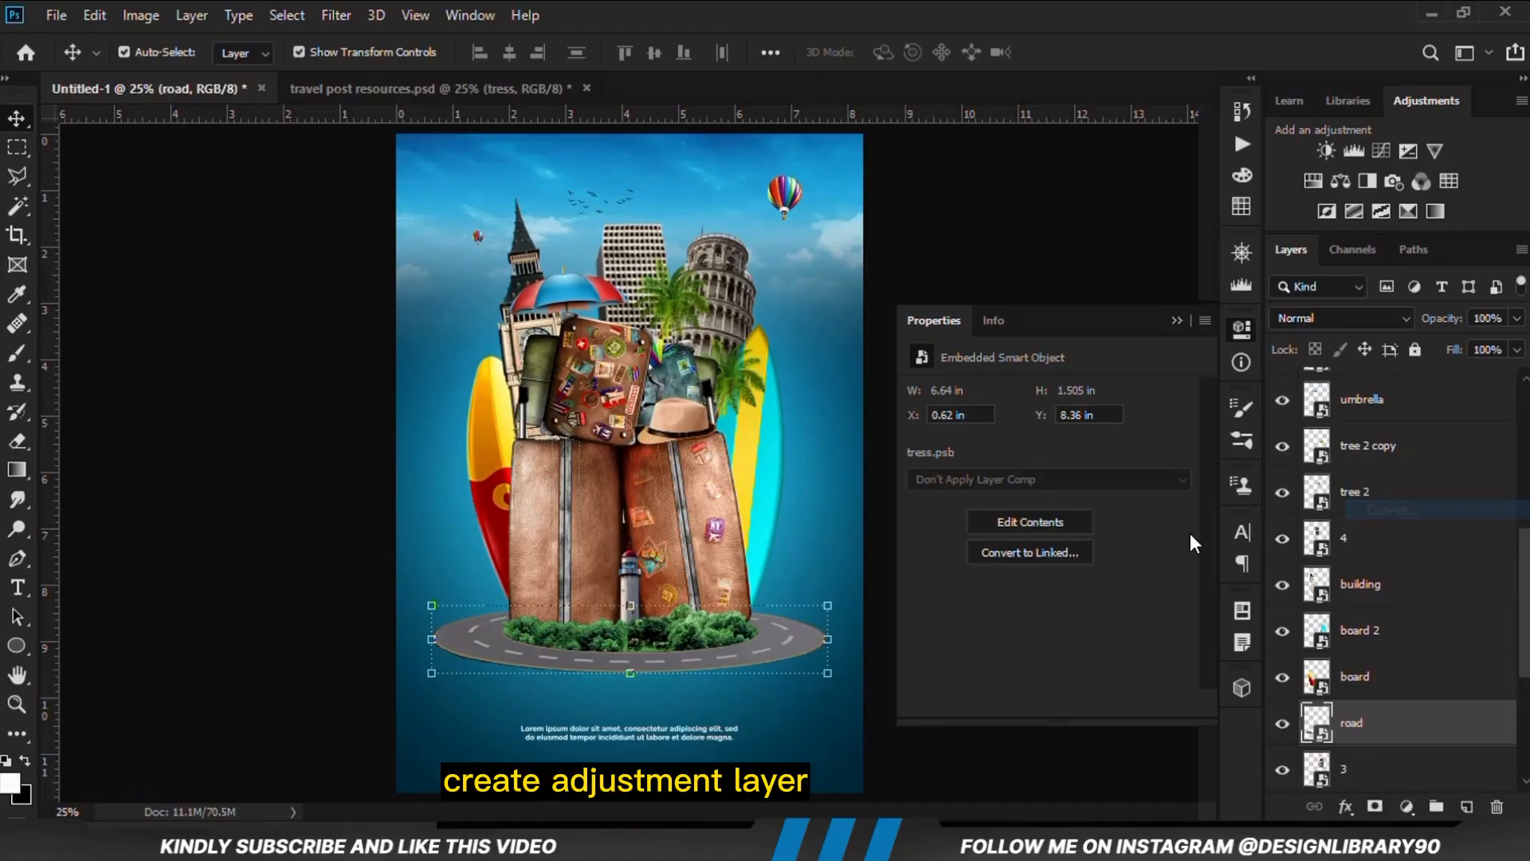
left_click(1047, 703)
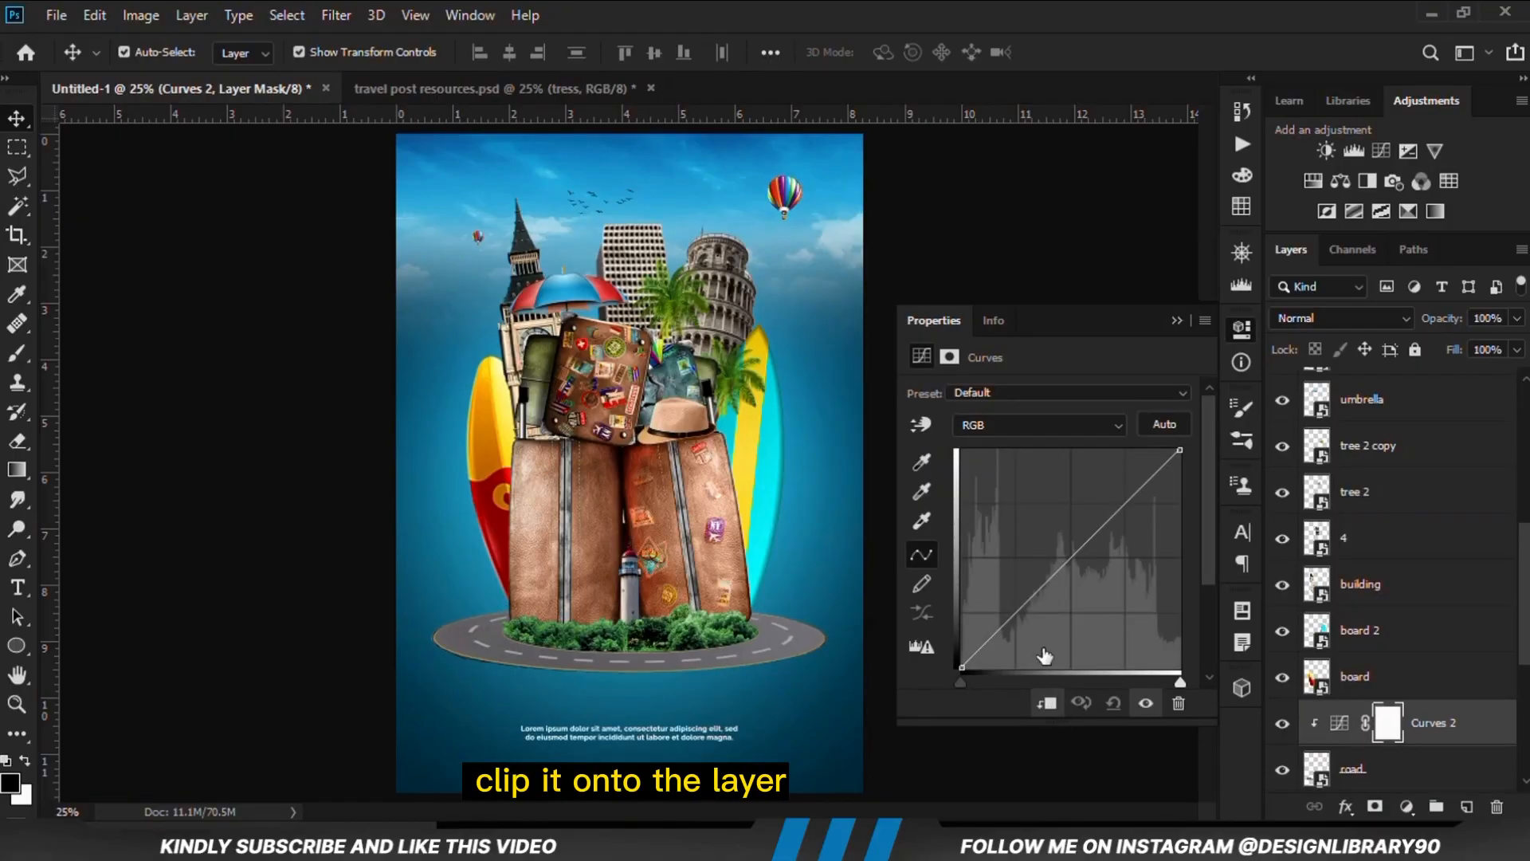
Lower the curve slightly in the shadows to darken the road and toggle layer visibility to compare the result
left_click_drag(1005, 622, 1006, 628)
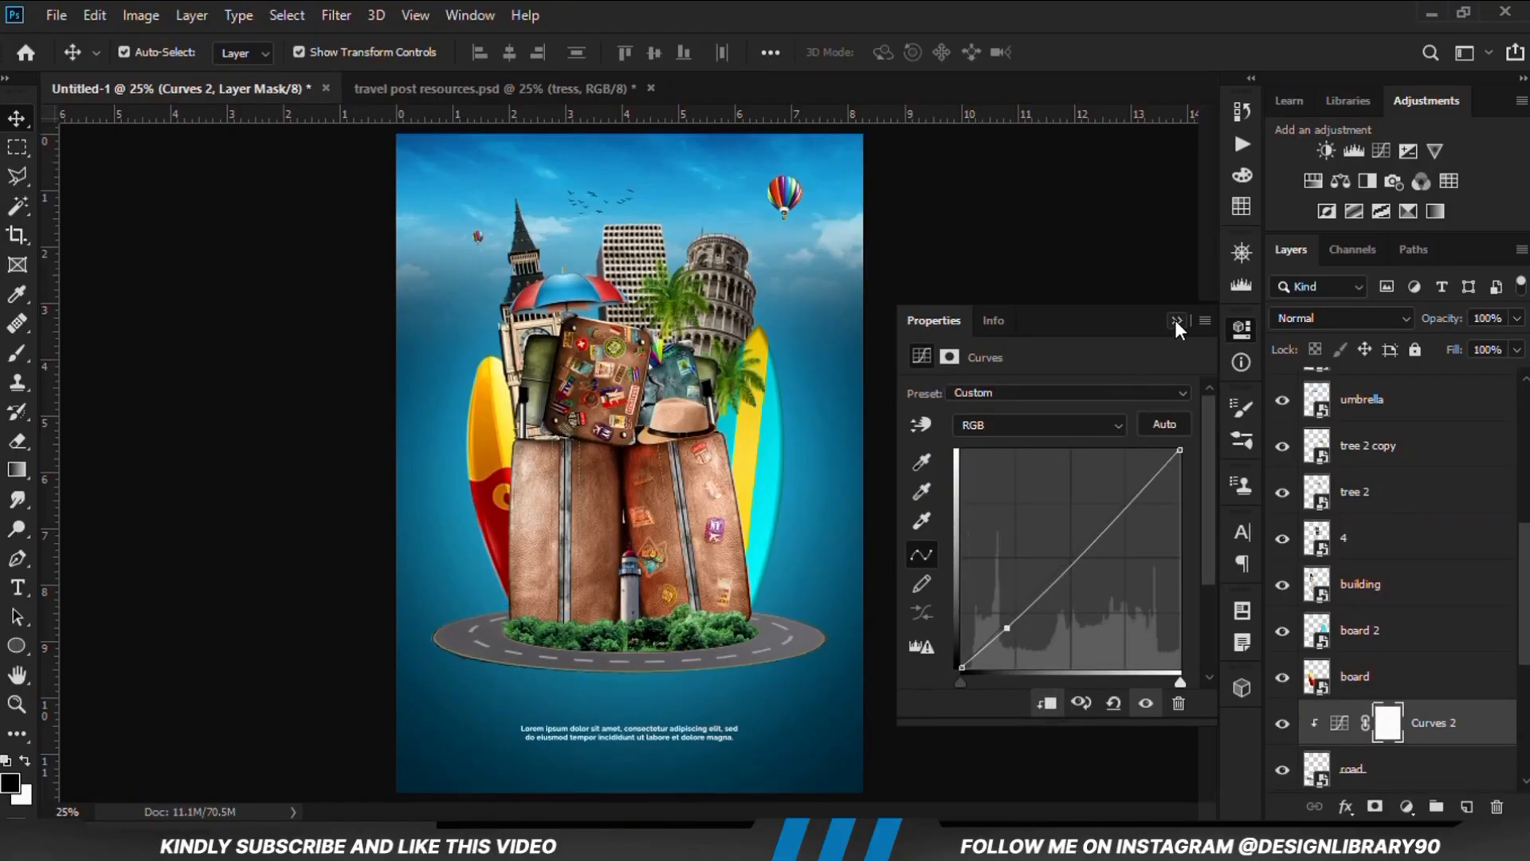
left_click(1177, 321)
scroll(1338, 720, "down", 2)
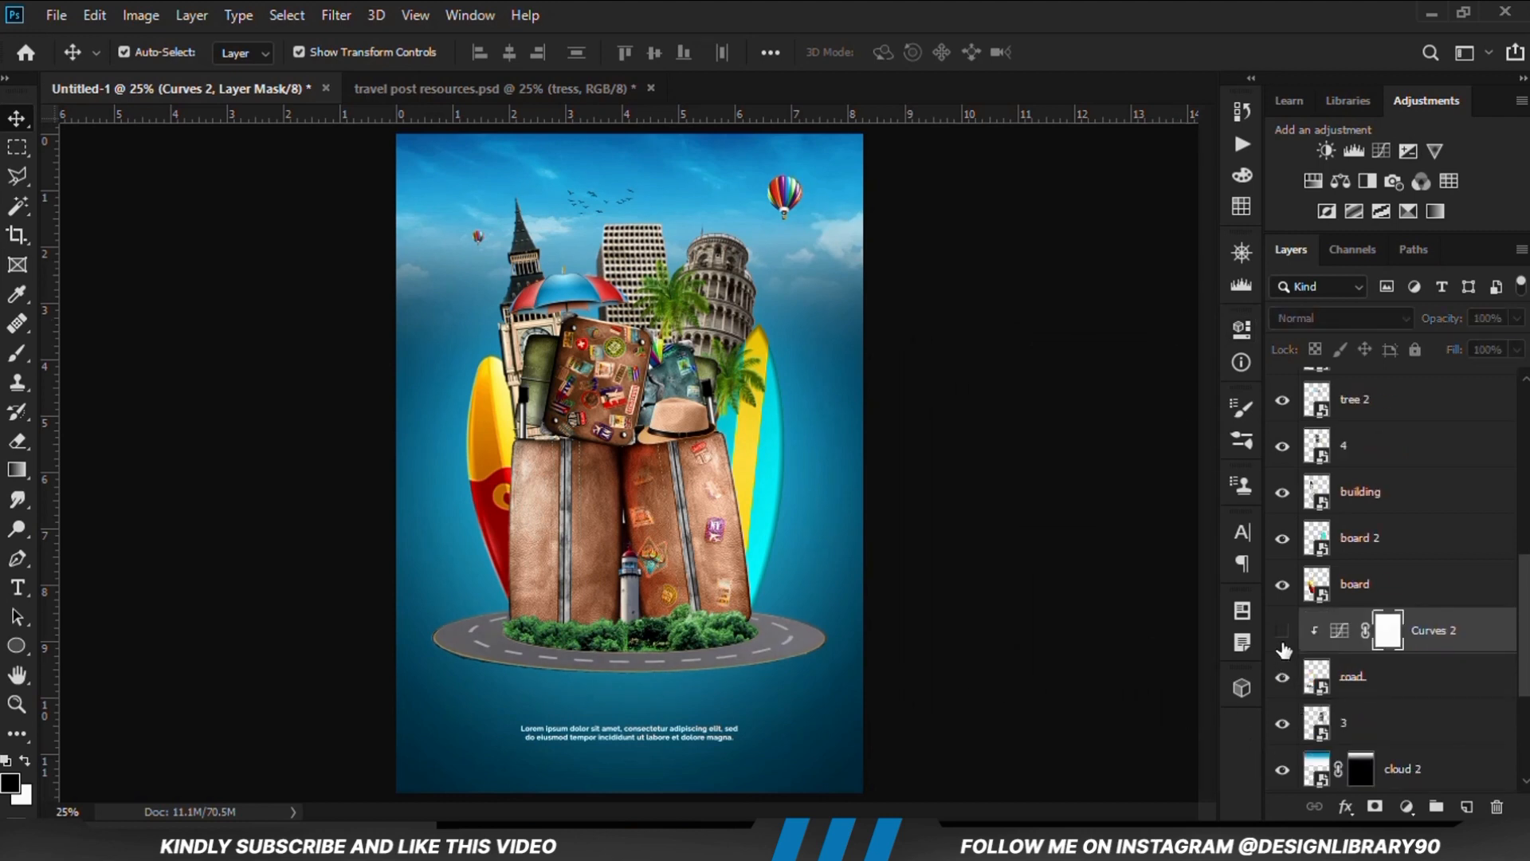
left_click(1281, 679)
left_click(1281, 678)
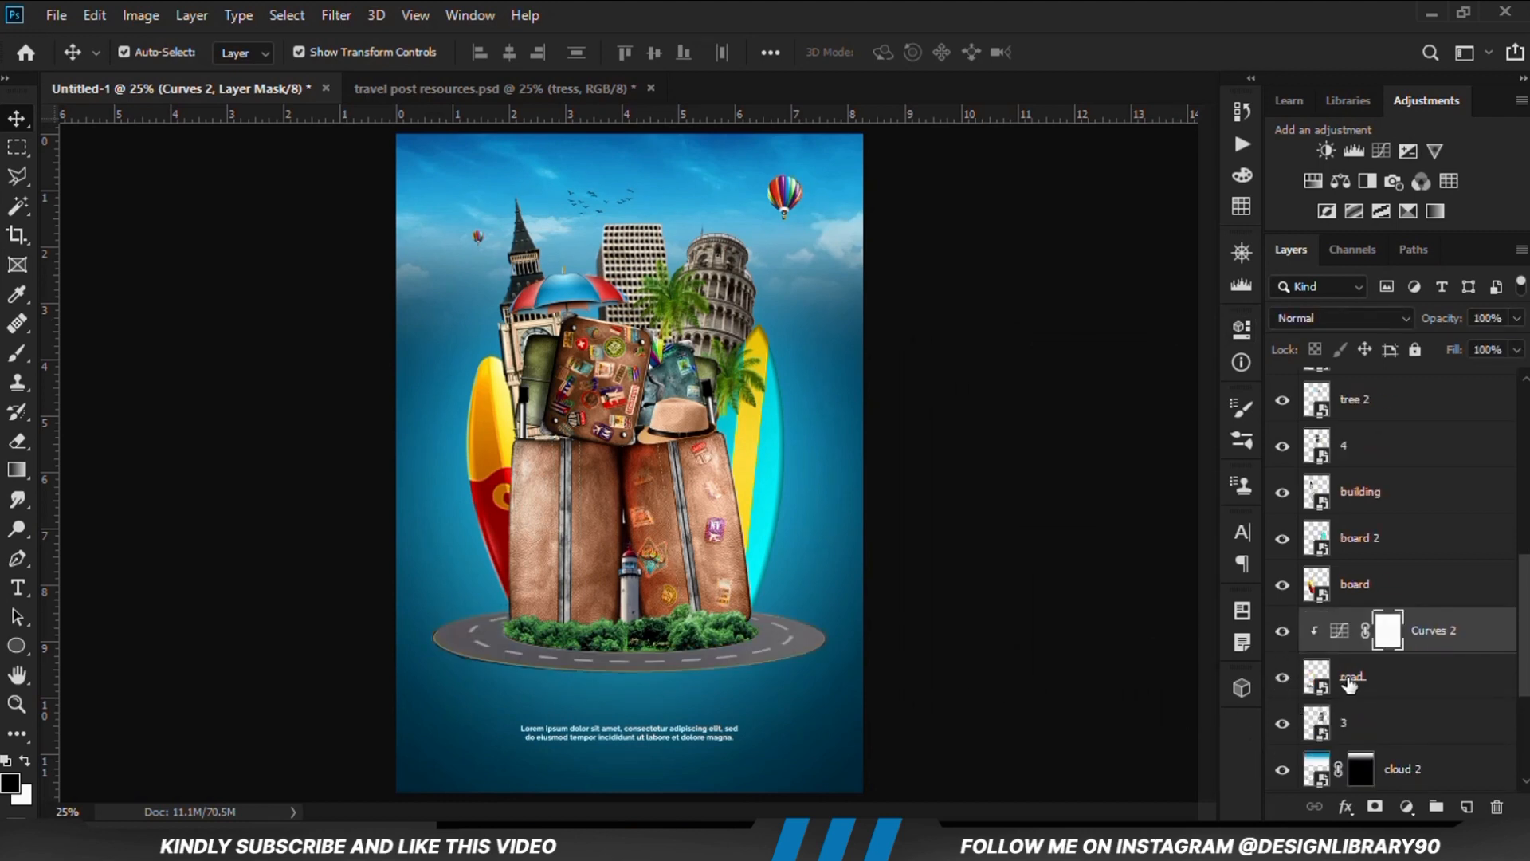
Add an Exposure adjustment clipped to the road layer with exposure -2.83, compare its effect, and invert its mask to black
left_click(1355, 690)
left_click(1404, 805)
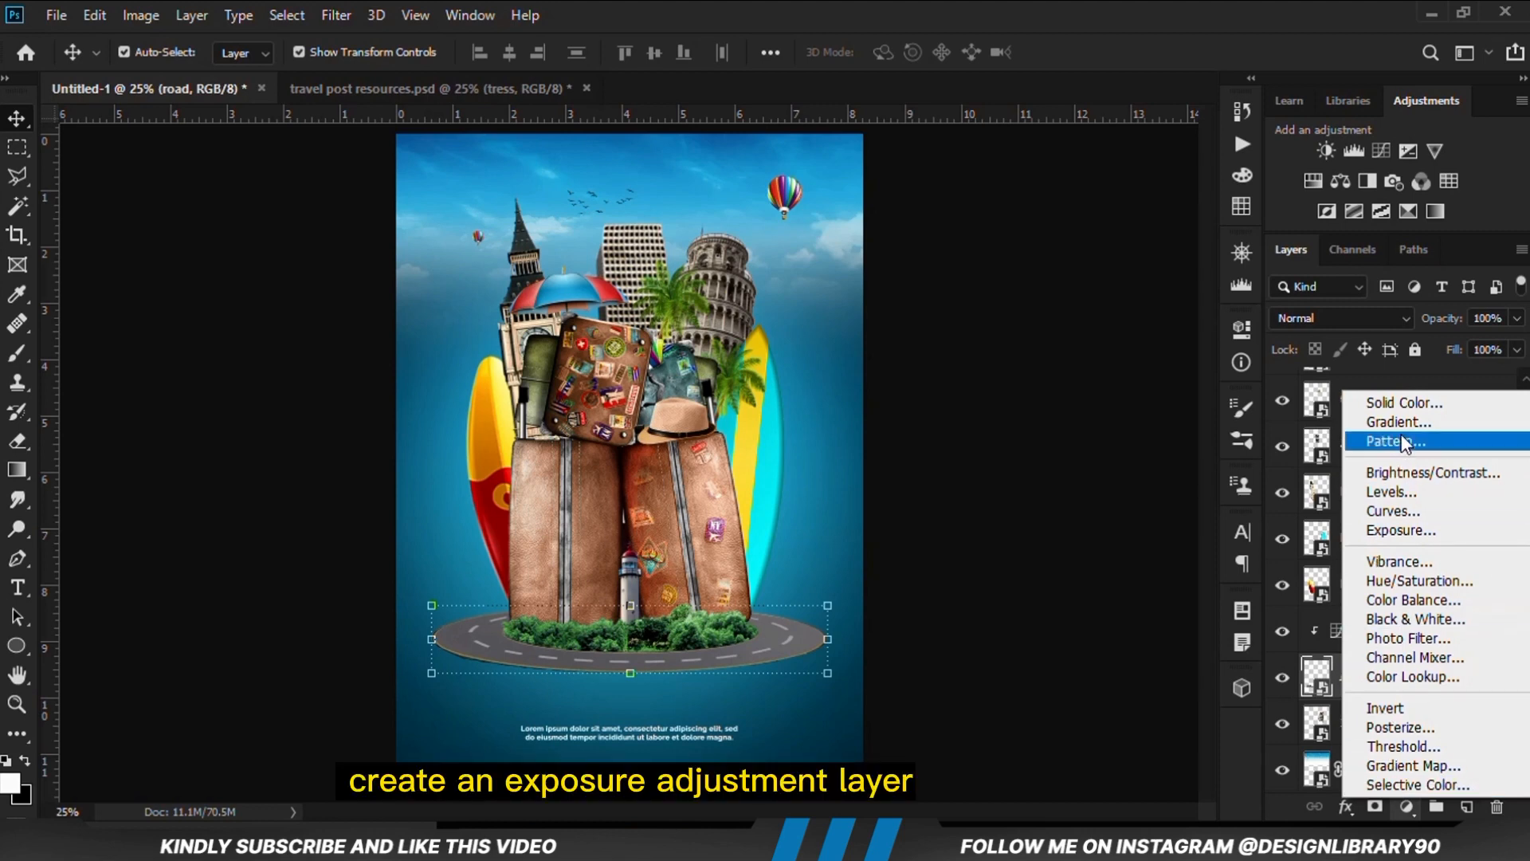
left_click(1403, 531)
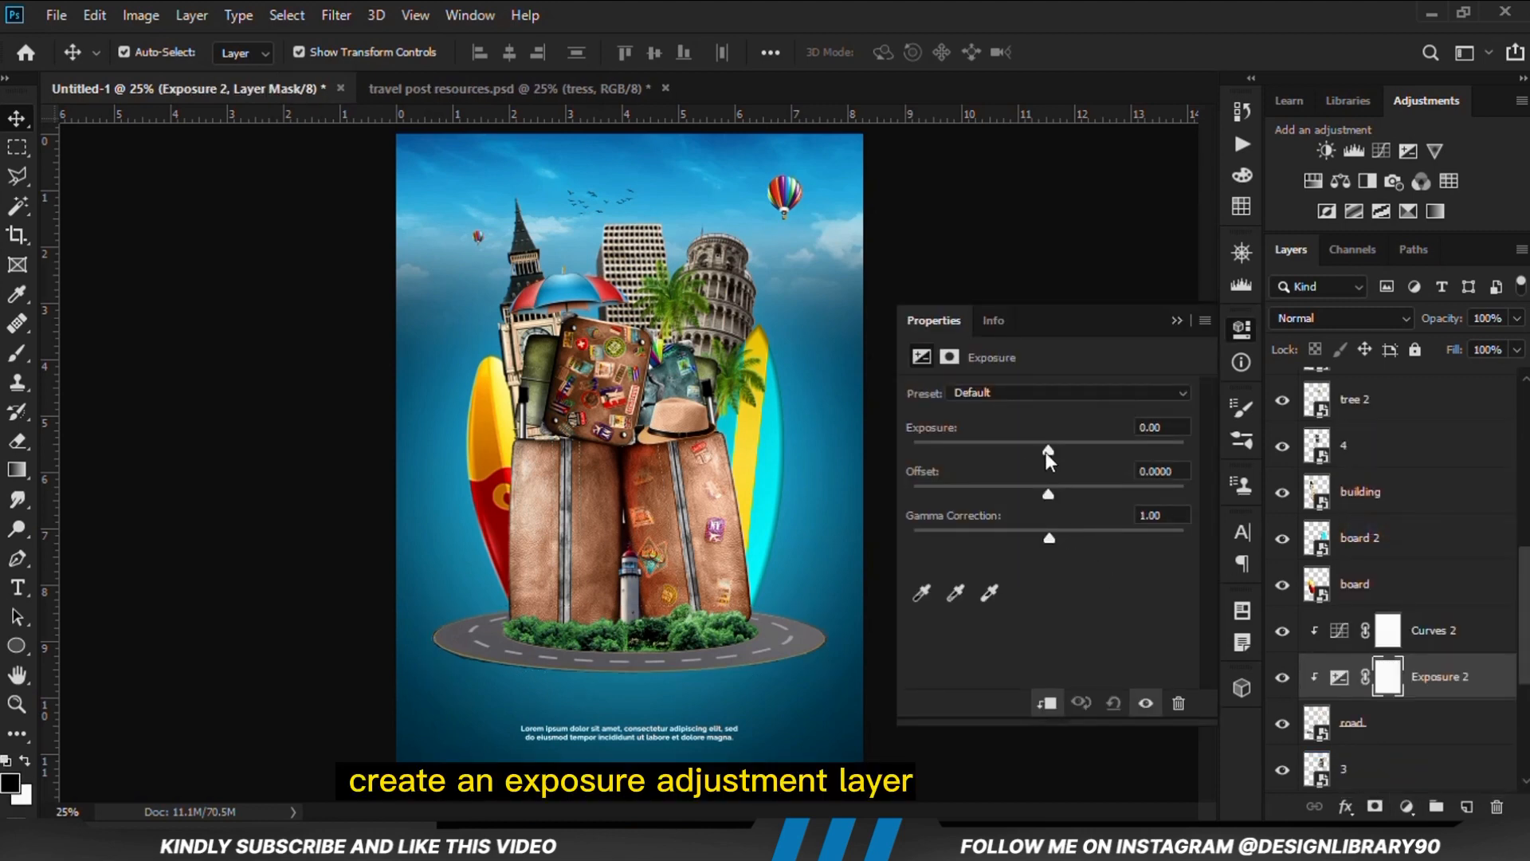
left_click_drag(1045, 452, 992, 456)
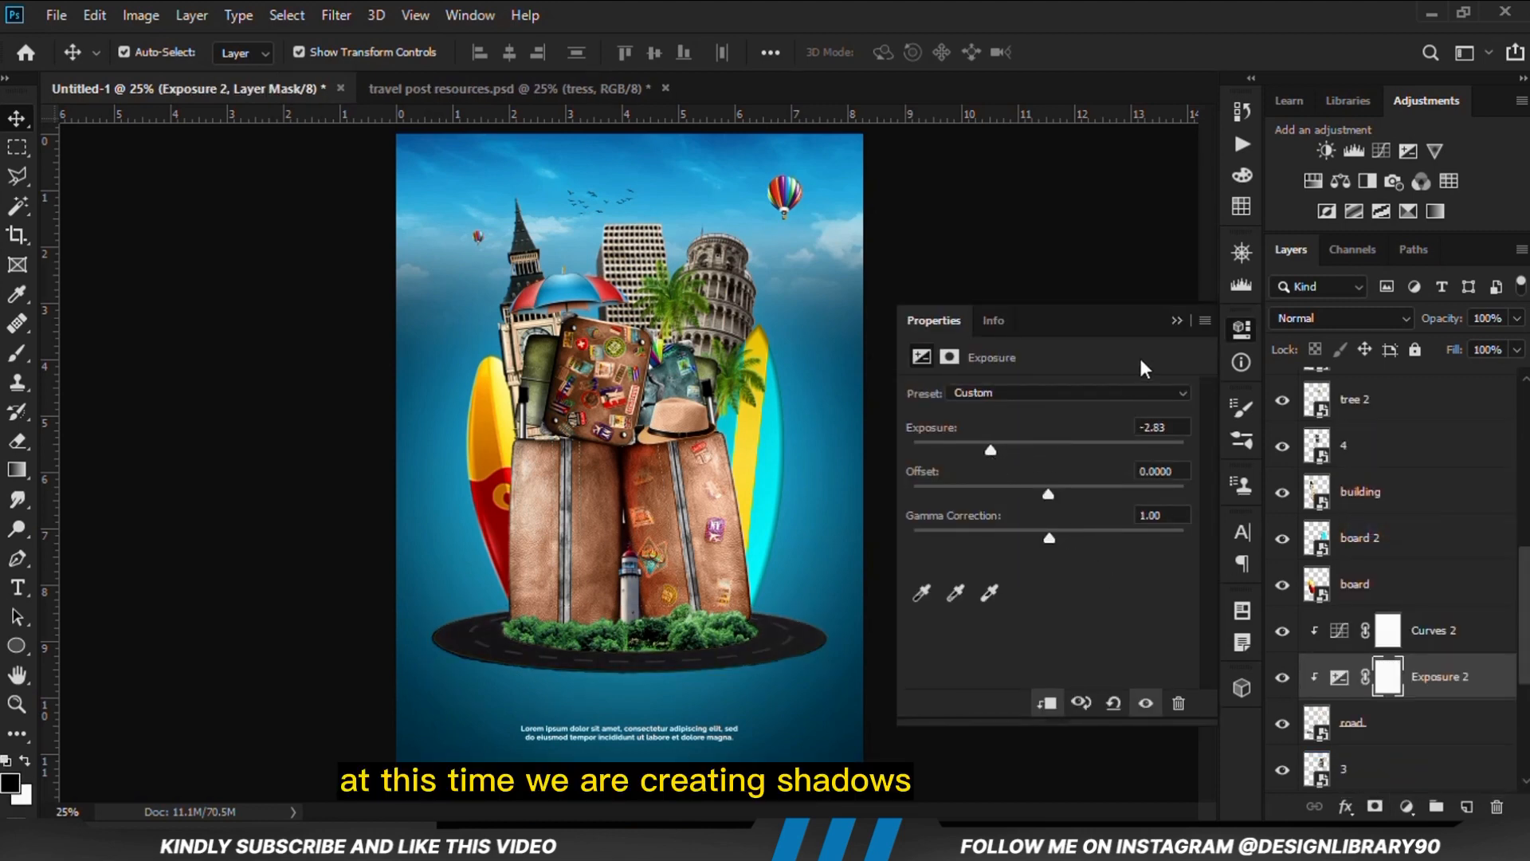
left_click(1177, 319)
left_click(1282, 677)
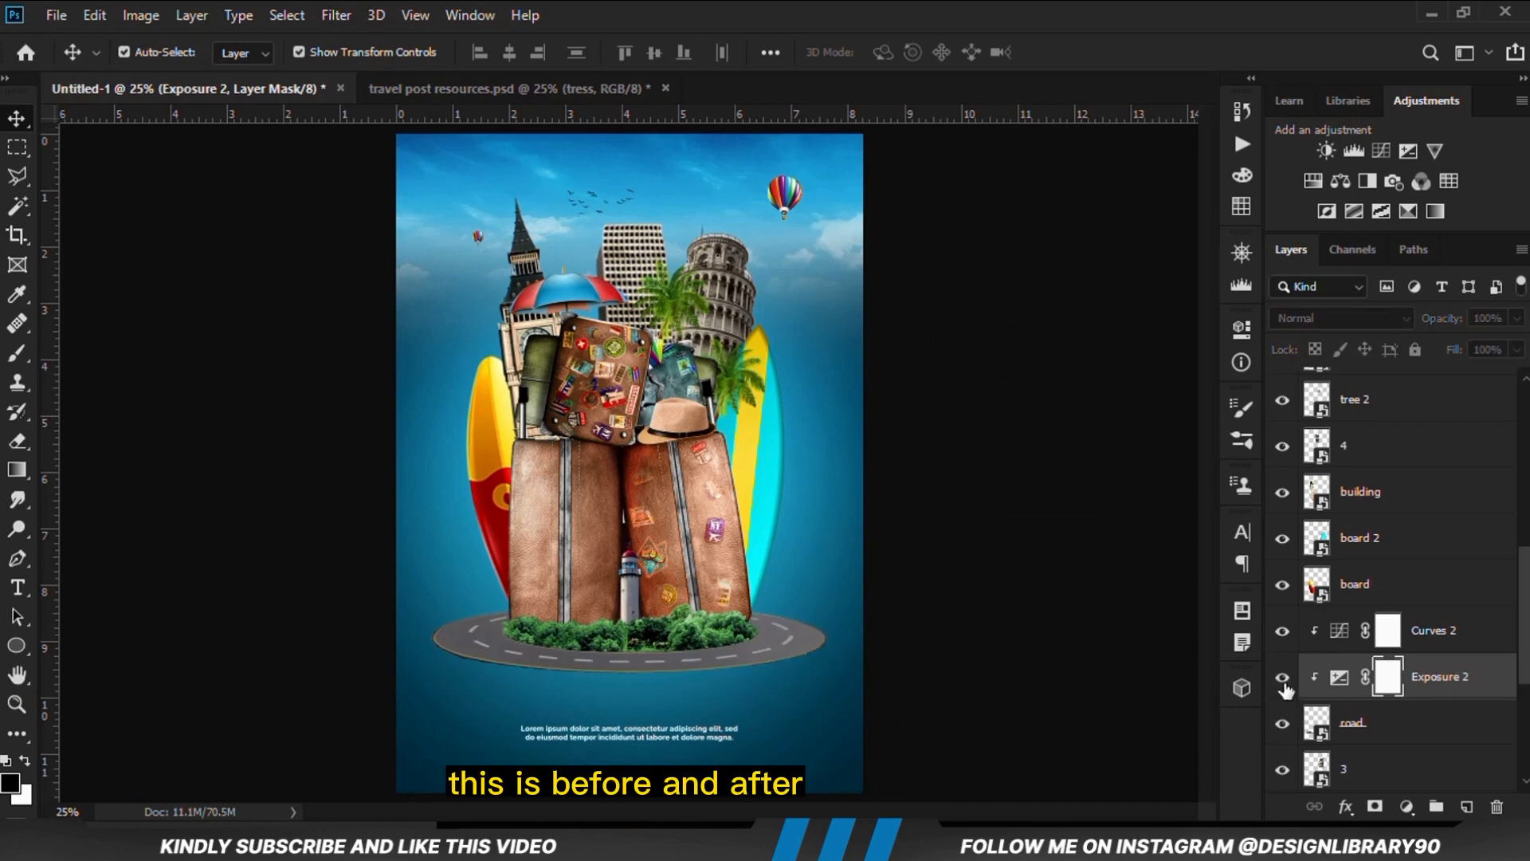
left_click(1282, 677)
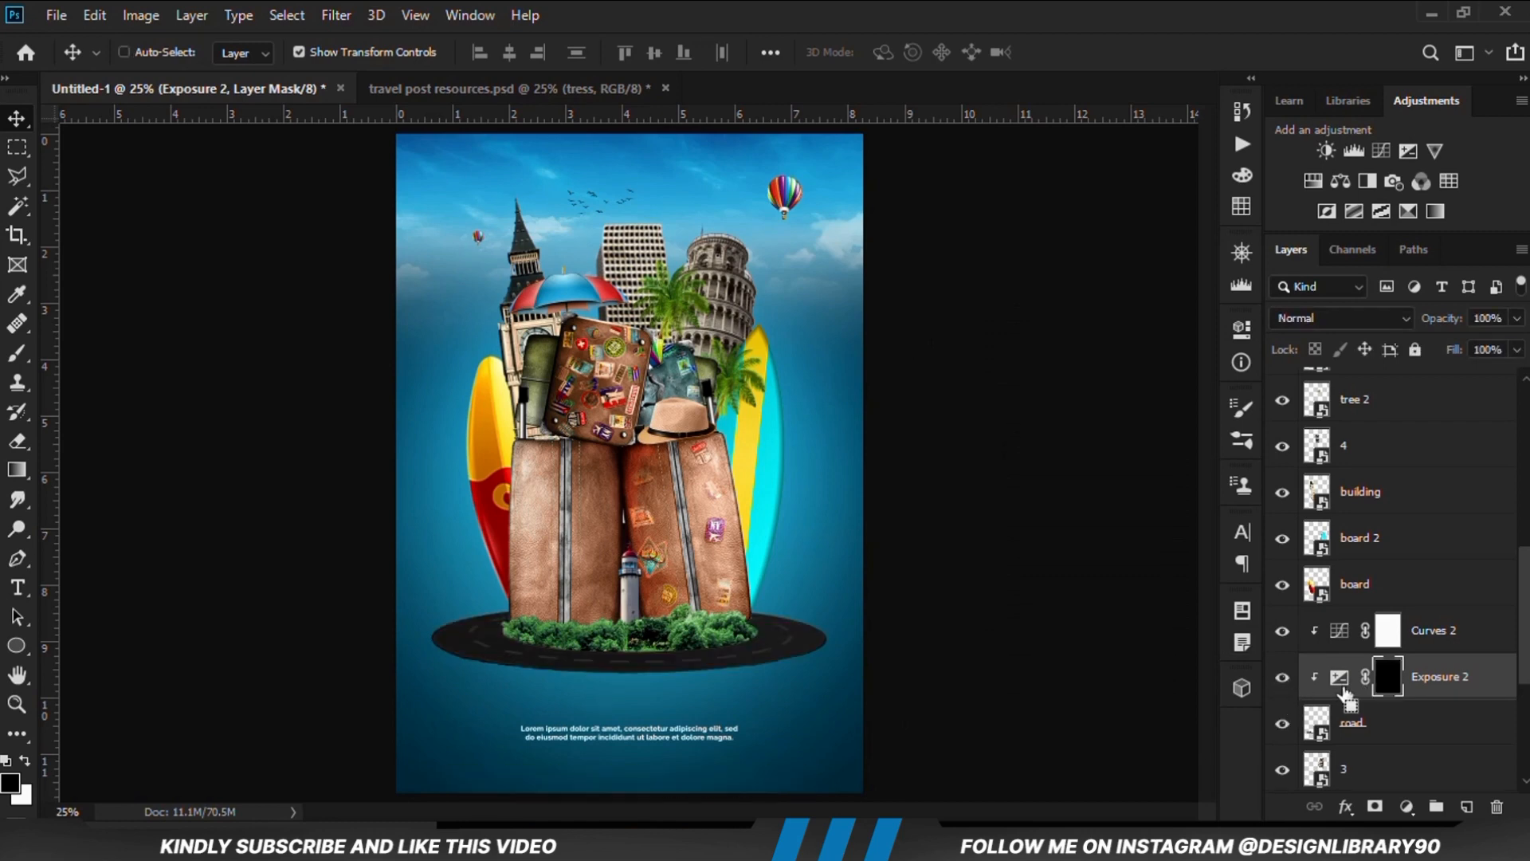
key("ctrl+i")
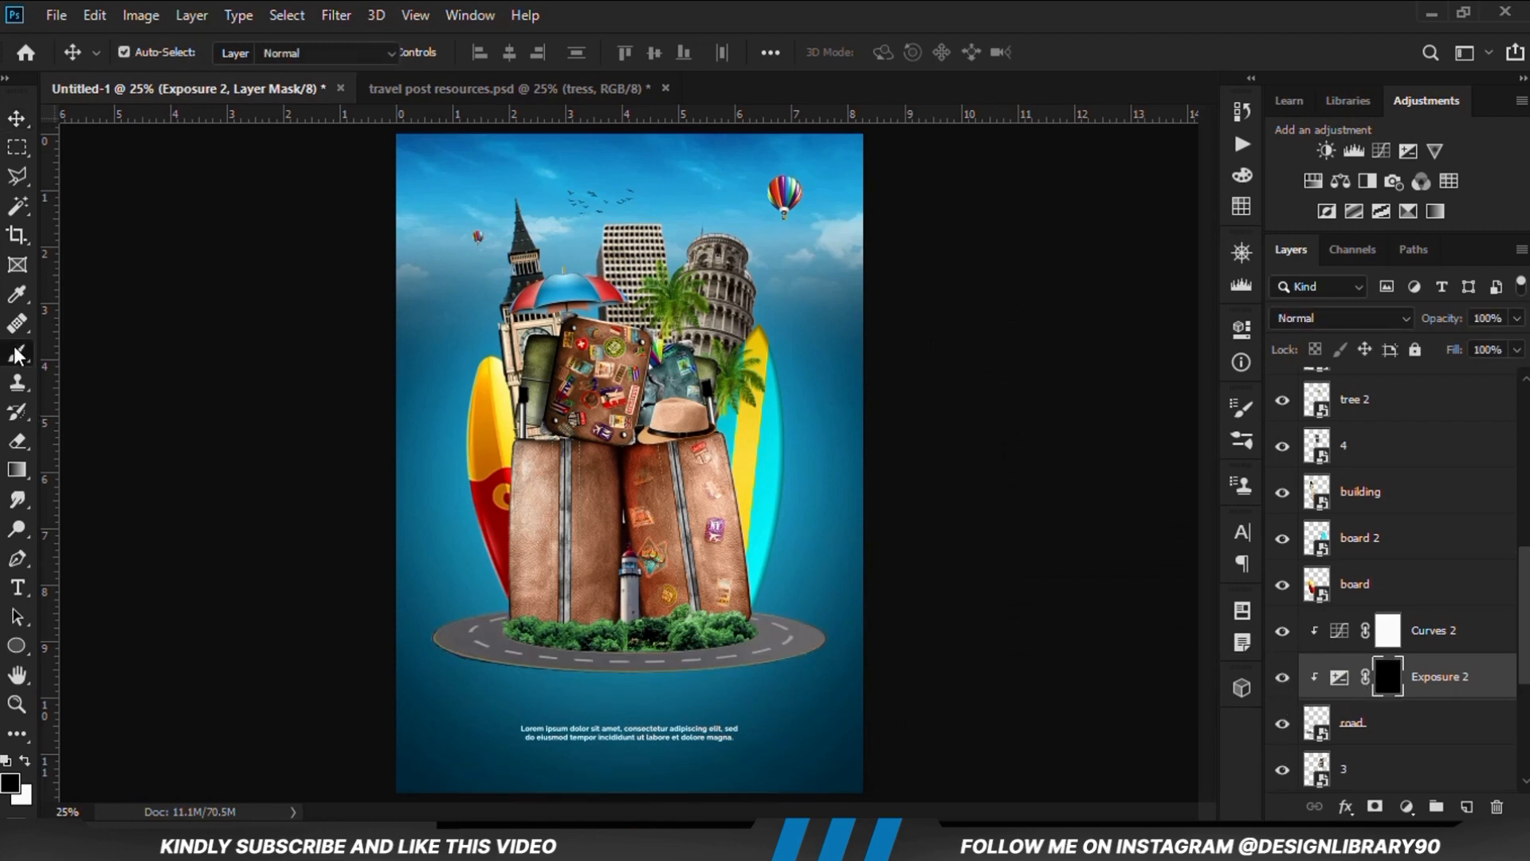
Set up the Brush tool with 8% opacity and a white foreground, and open the brush tip settings
left_click(17, 353)
left_click(92, 351)
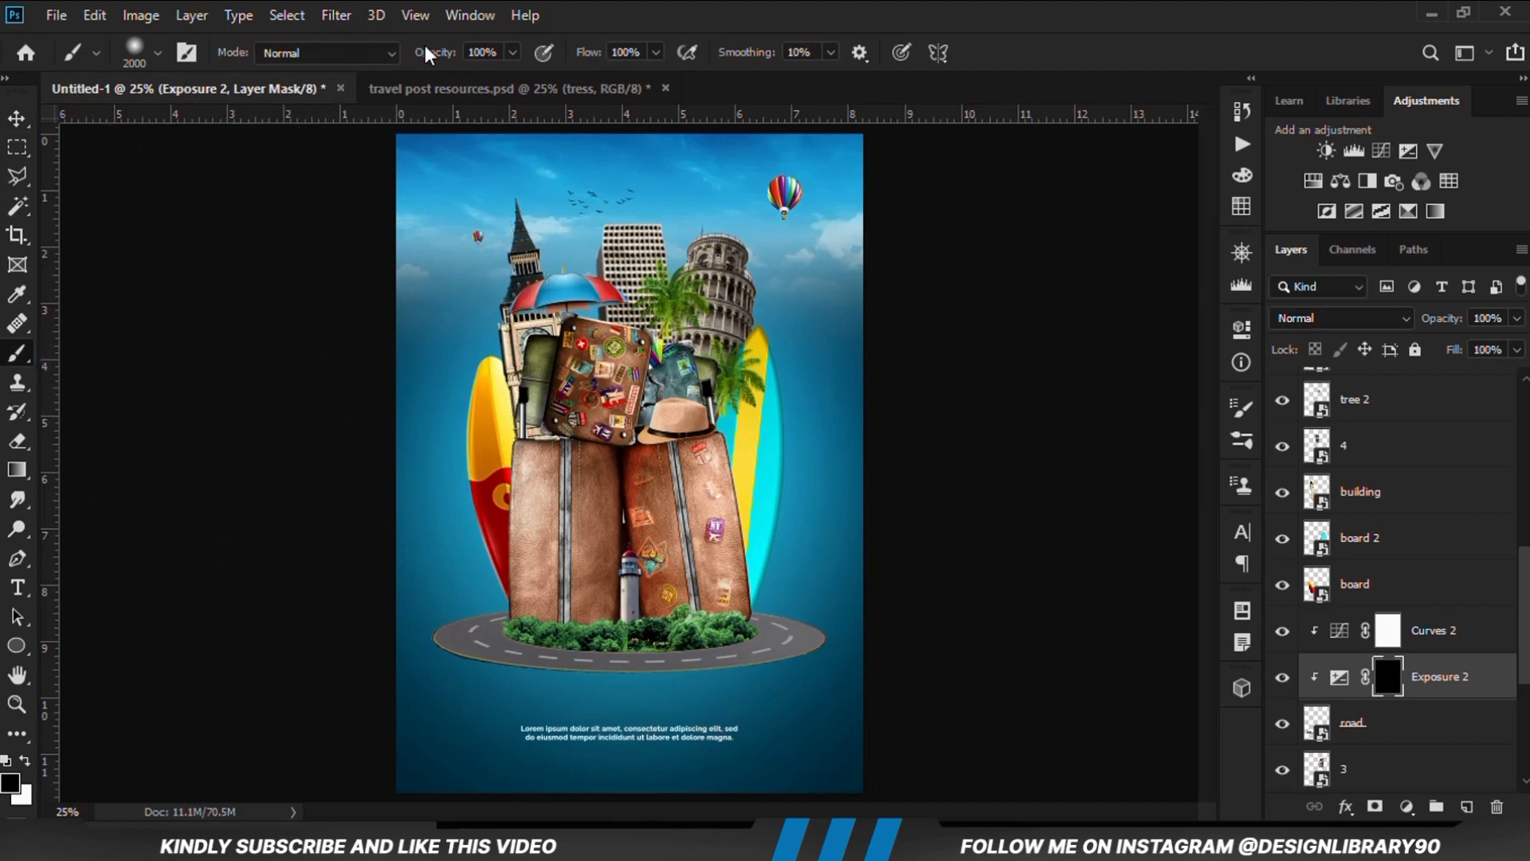
left_click(514, 54)
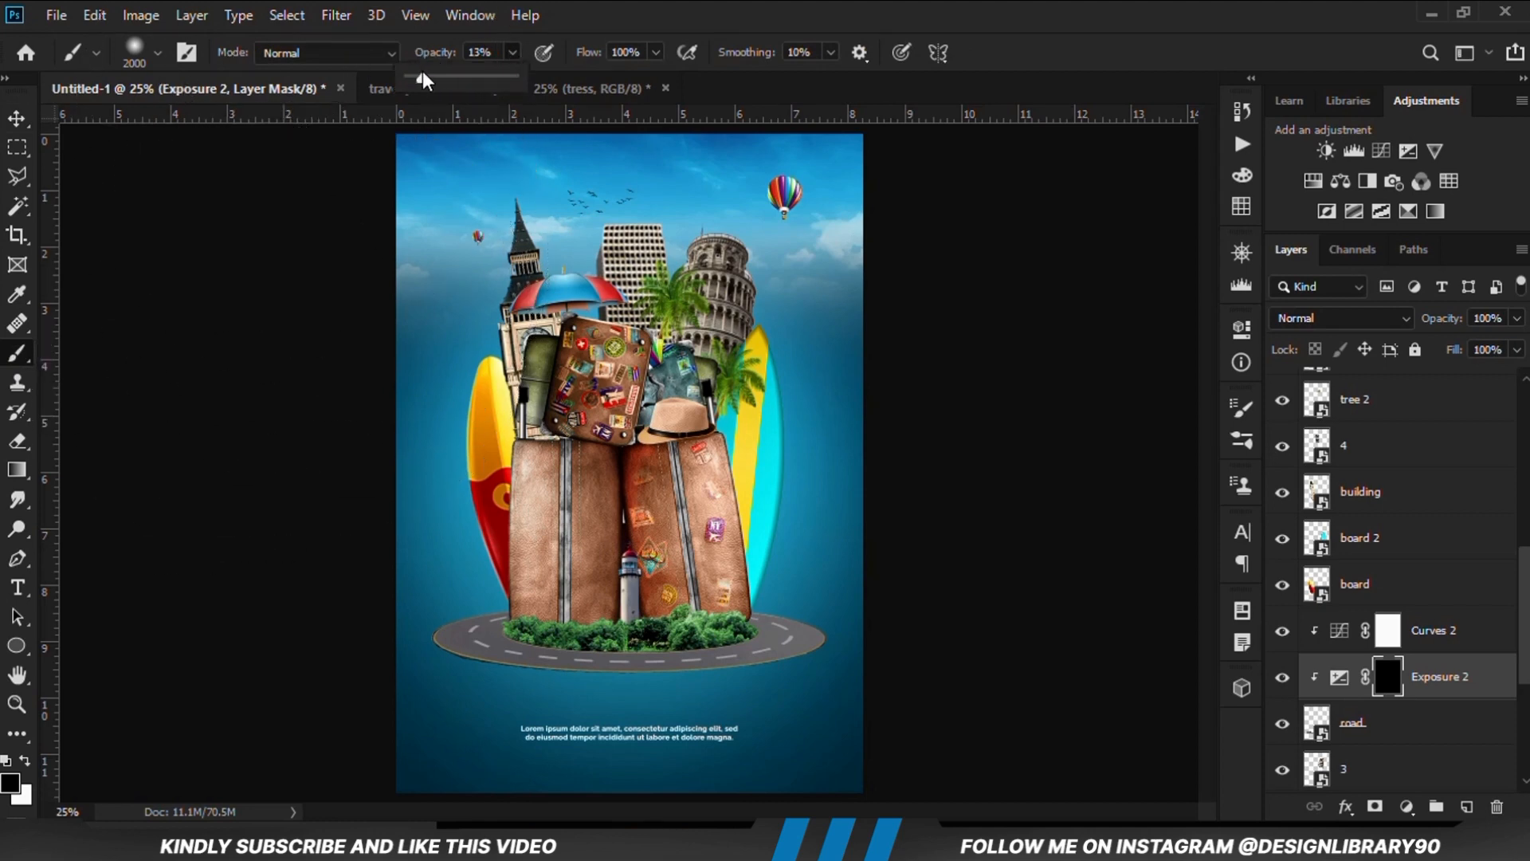
left_click(699, 16)
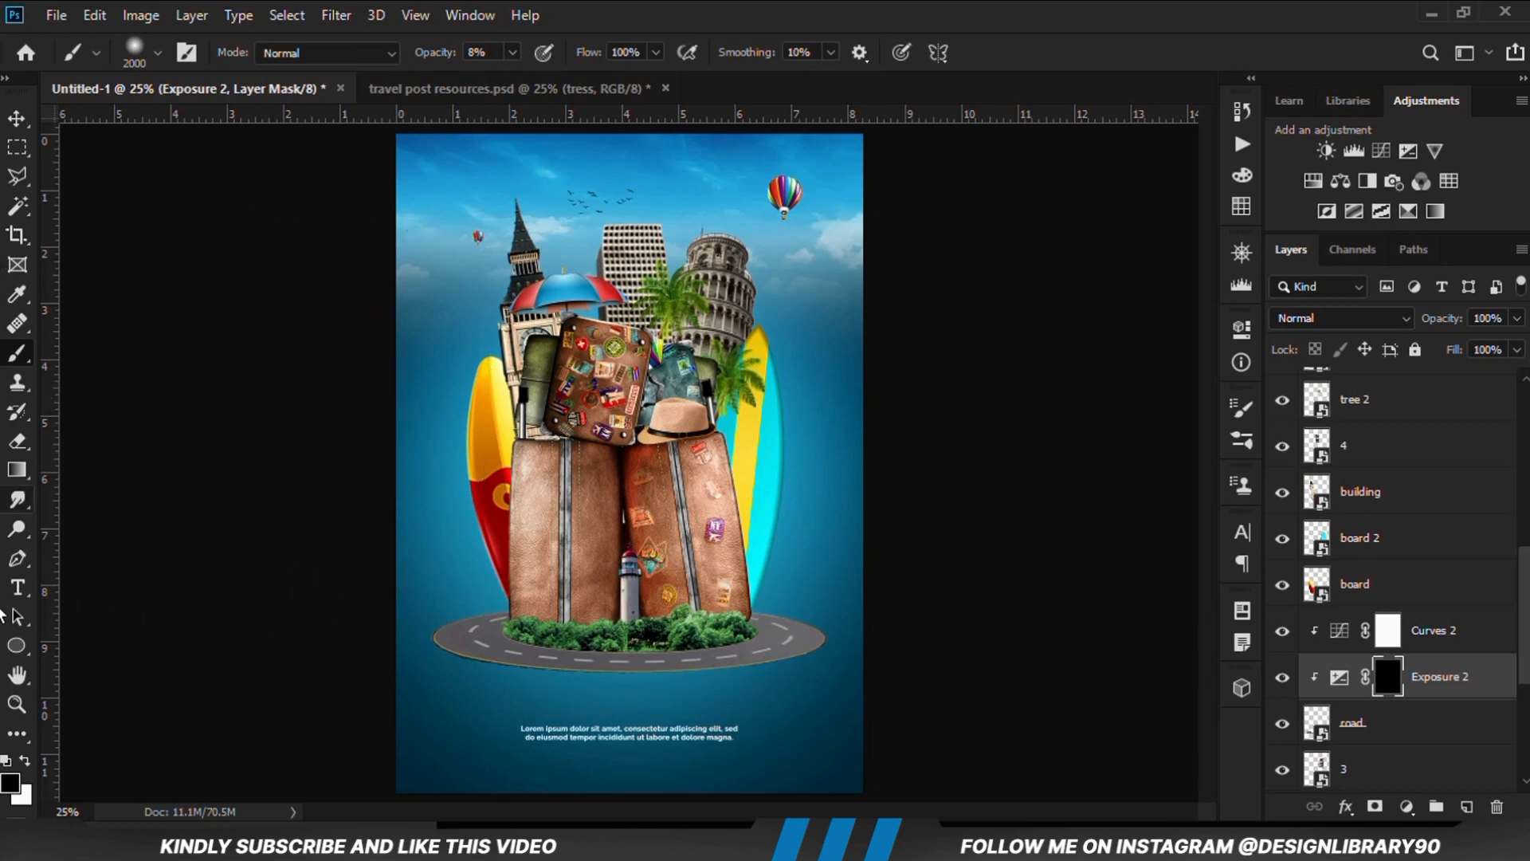
key("x")
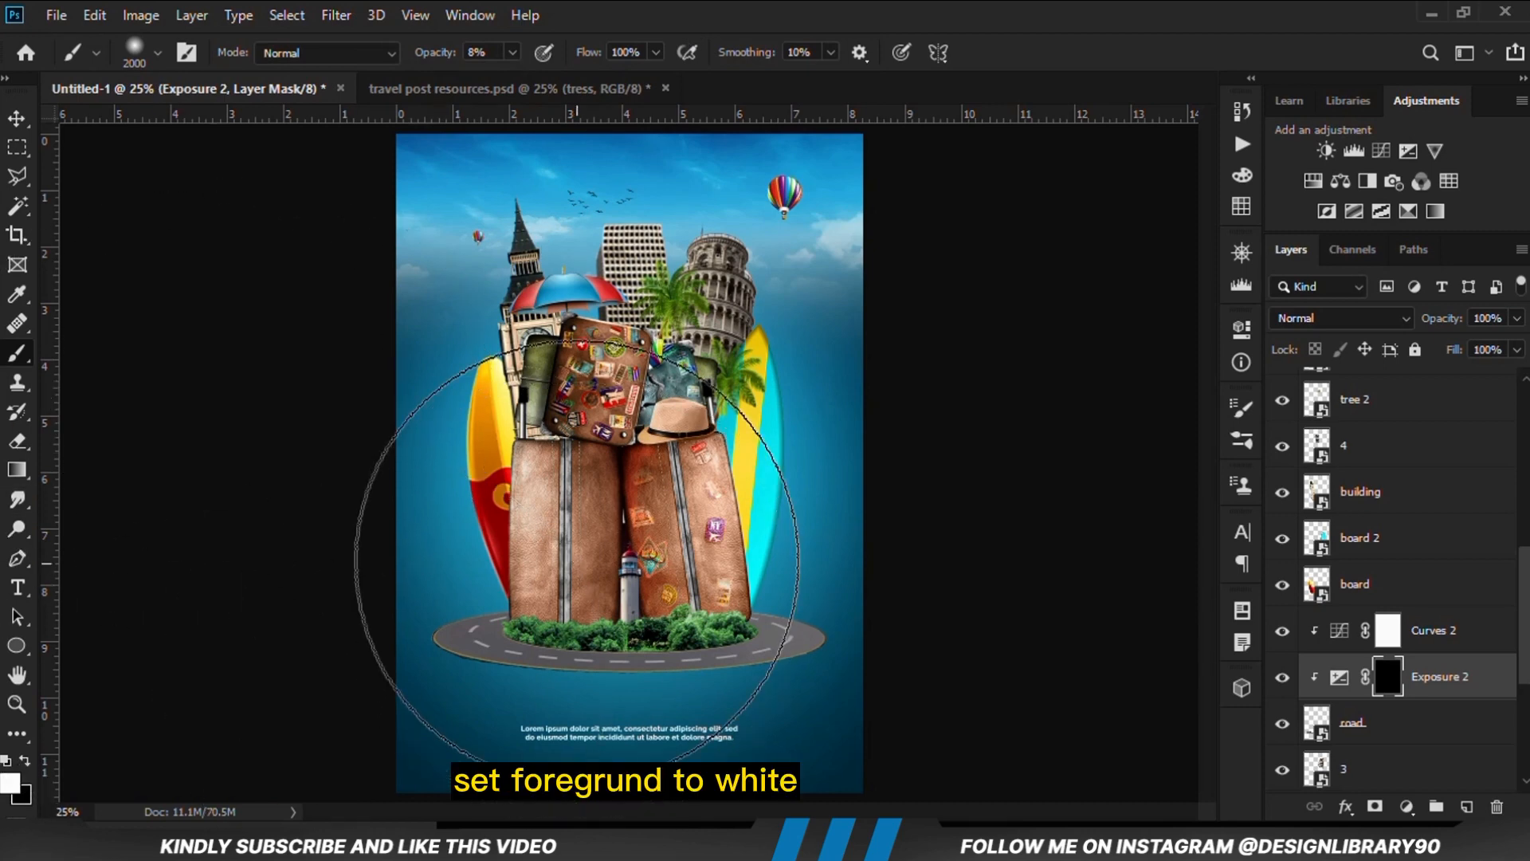
right_click(590, 453)
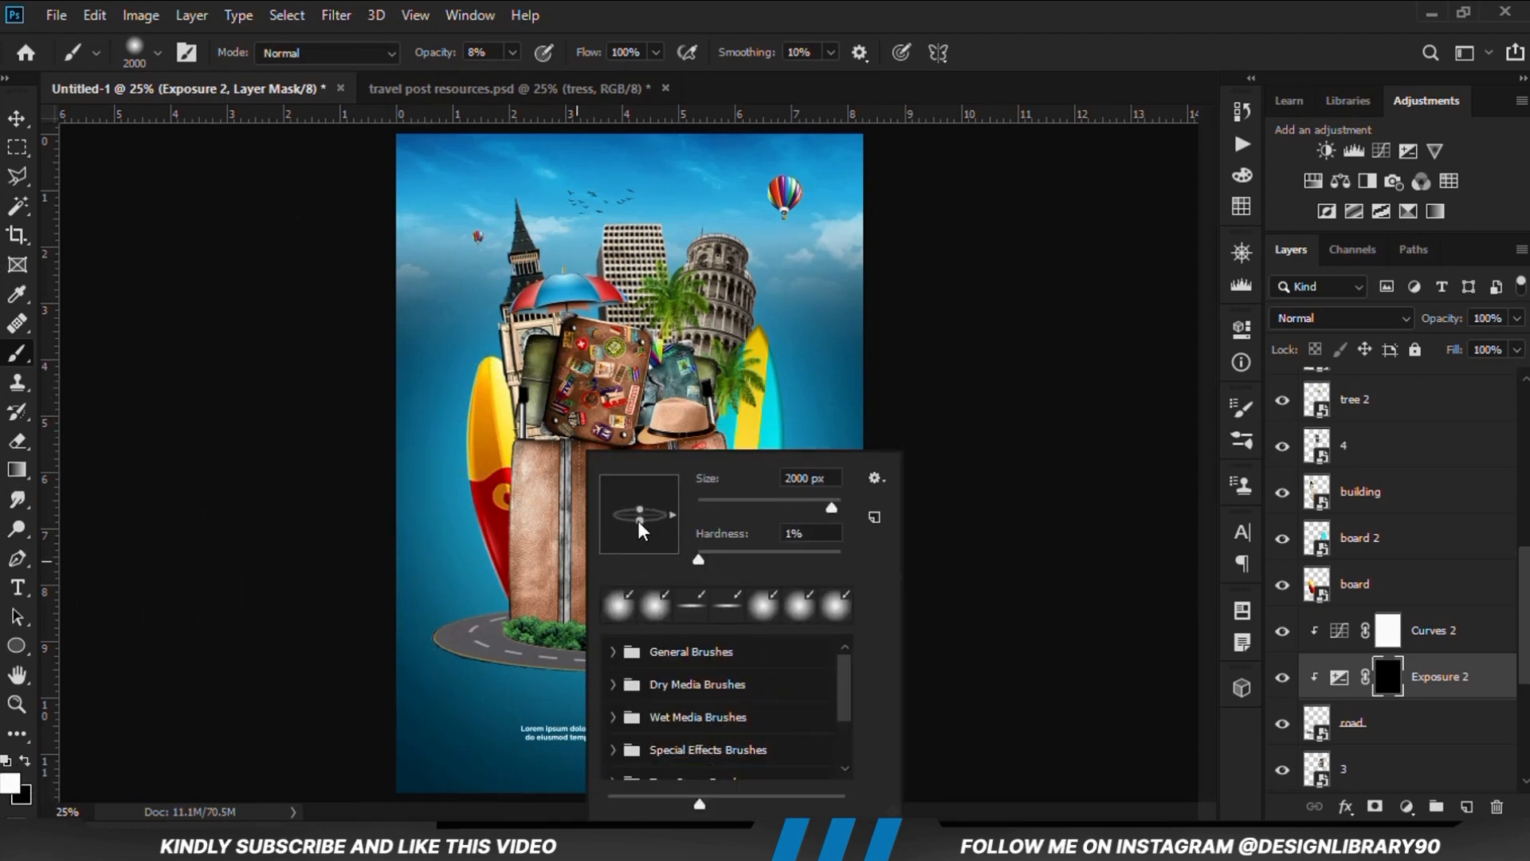
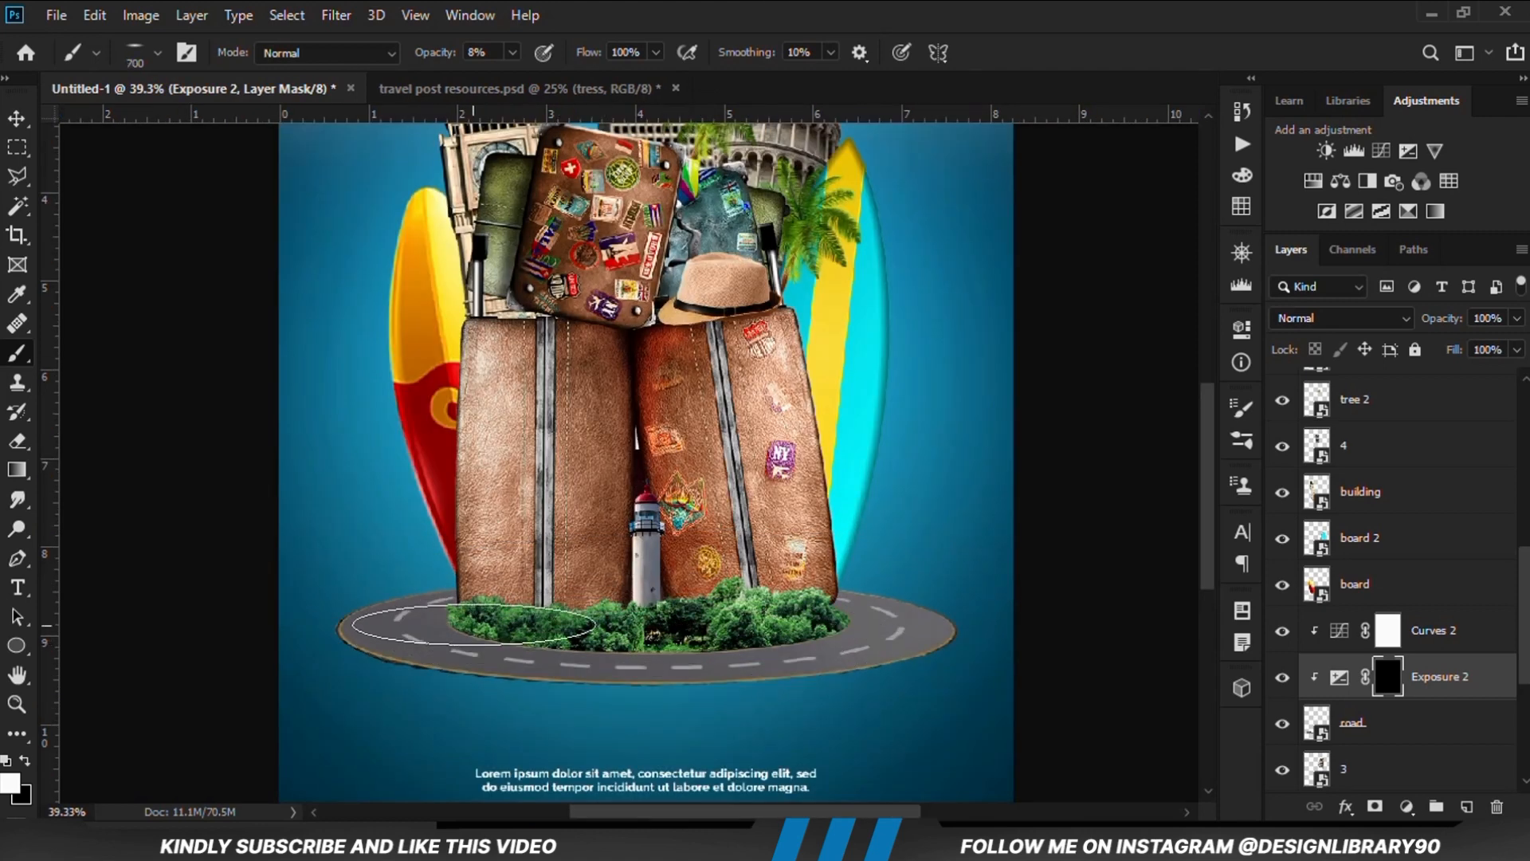
Reduce the brush to 400 px, paint a soft shadow on the road's Exposure mask along the bushes' lower edge, and compare its effect
key("bracketleft")
key("bracketleft")
key("bracketleft")
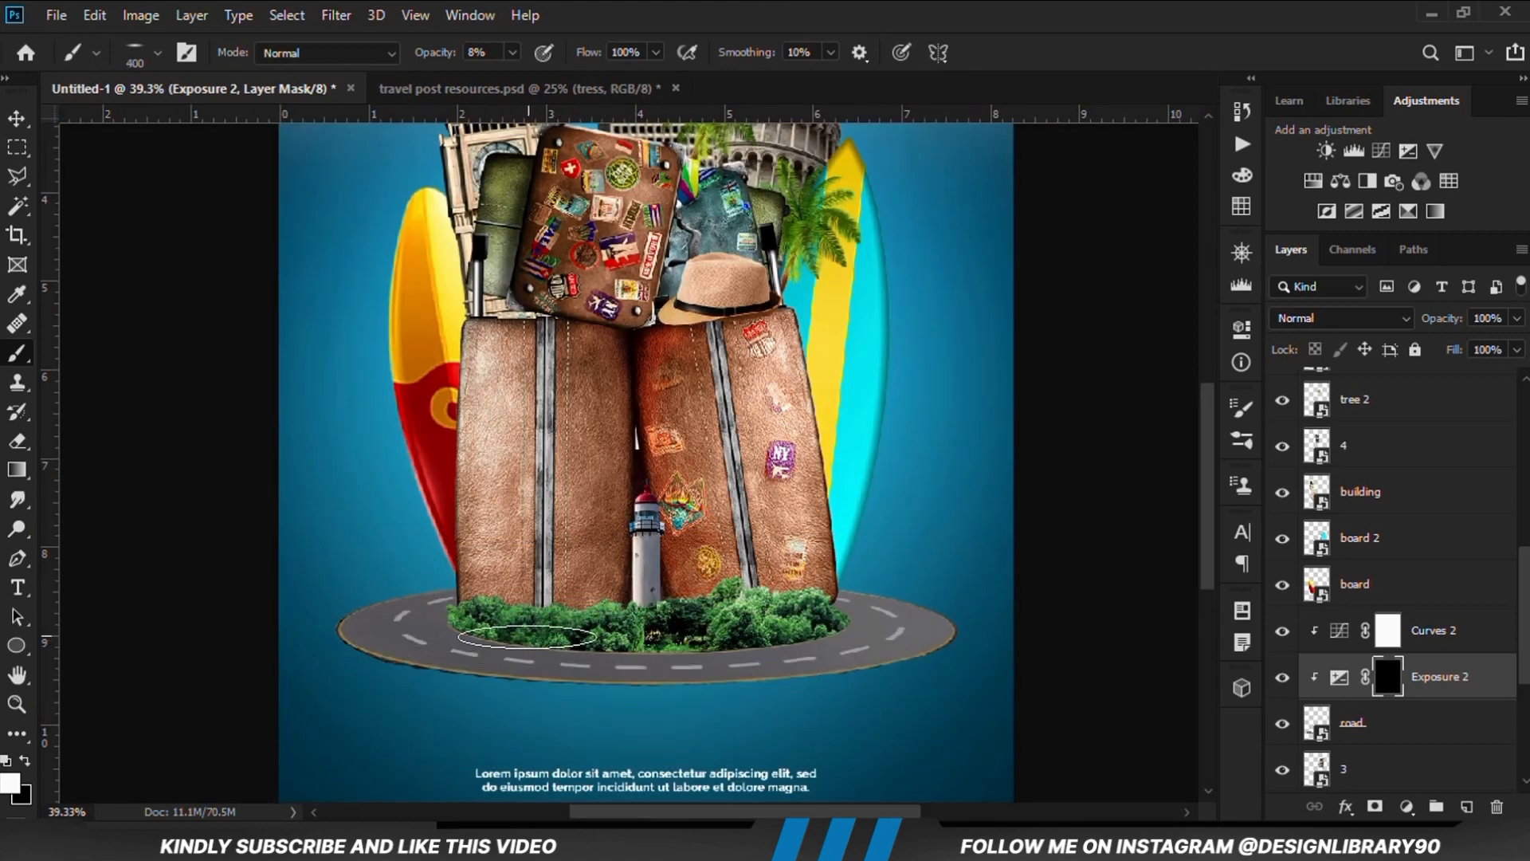
mouse_move(503, 643)
left_mouse_down()
mouse_move(730, 643)
mouse_move(805, 618)
left_mouse_up()
left_click_drag(499, 615, 533, 640)
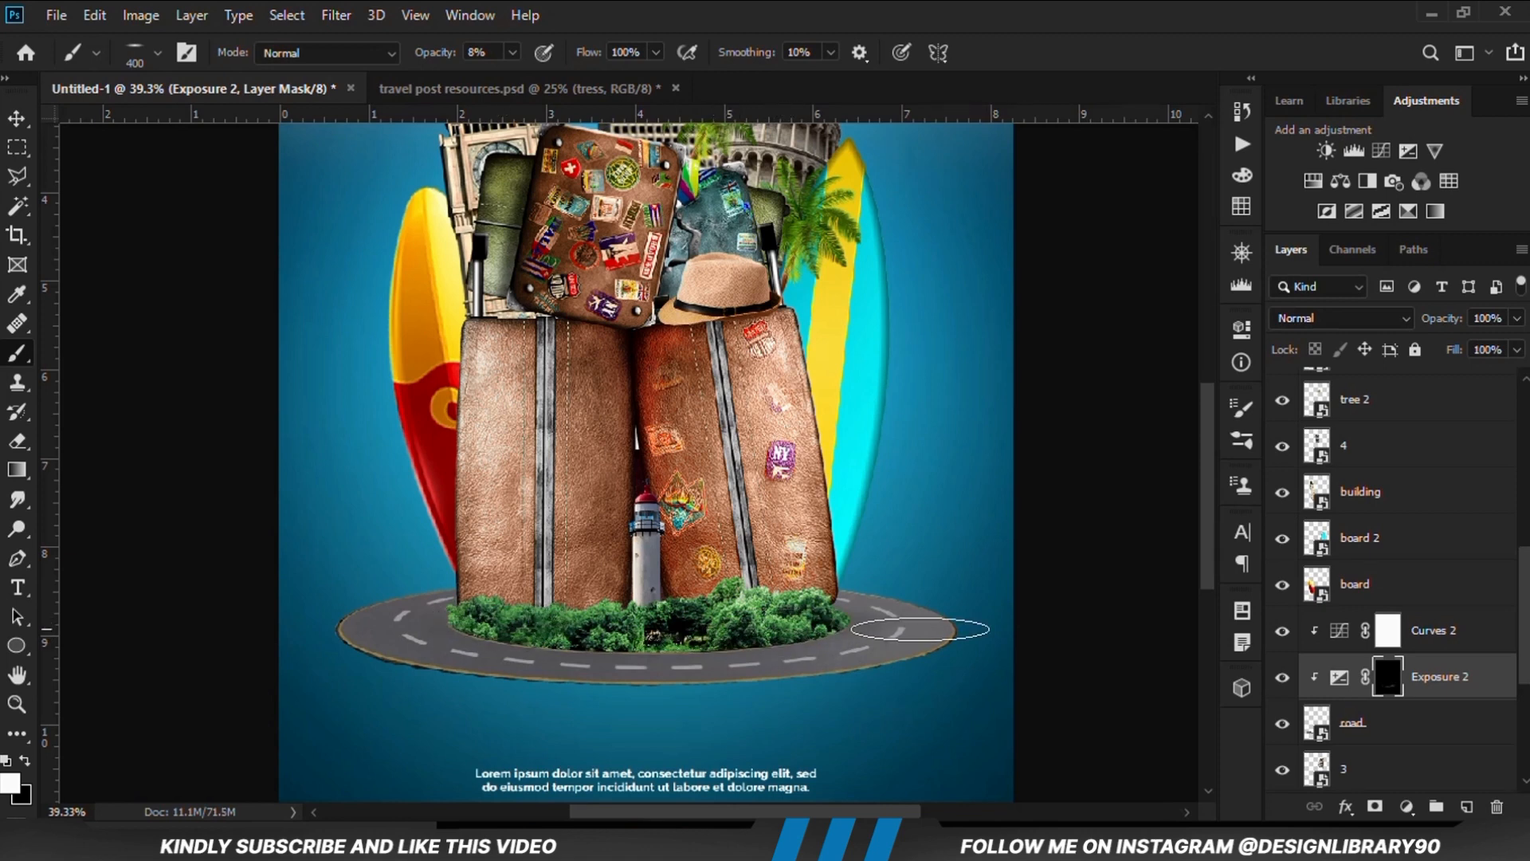
left_click(1283, 677)
left_click(1282, 677)
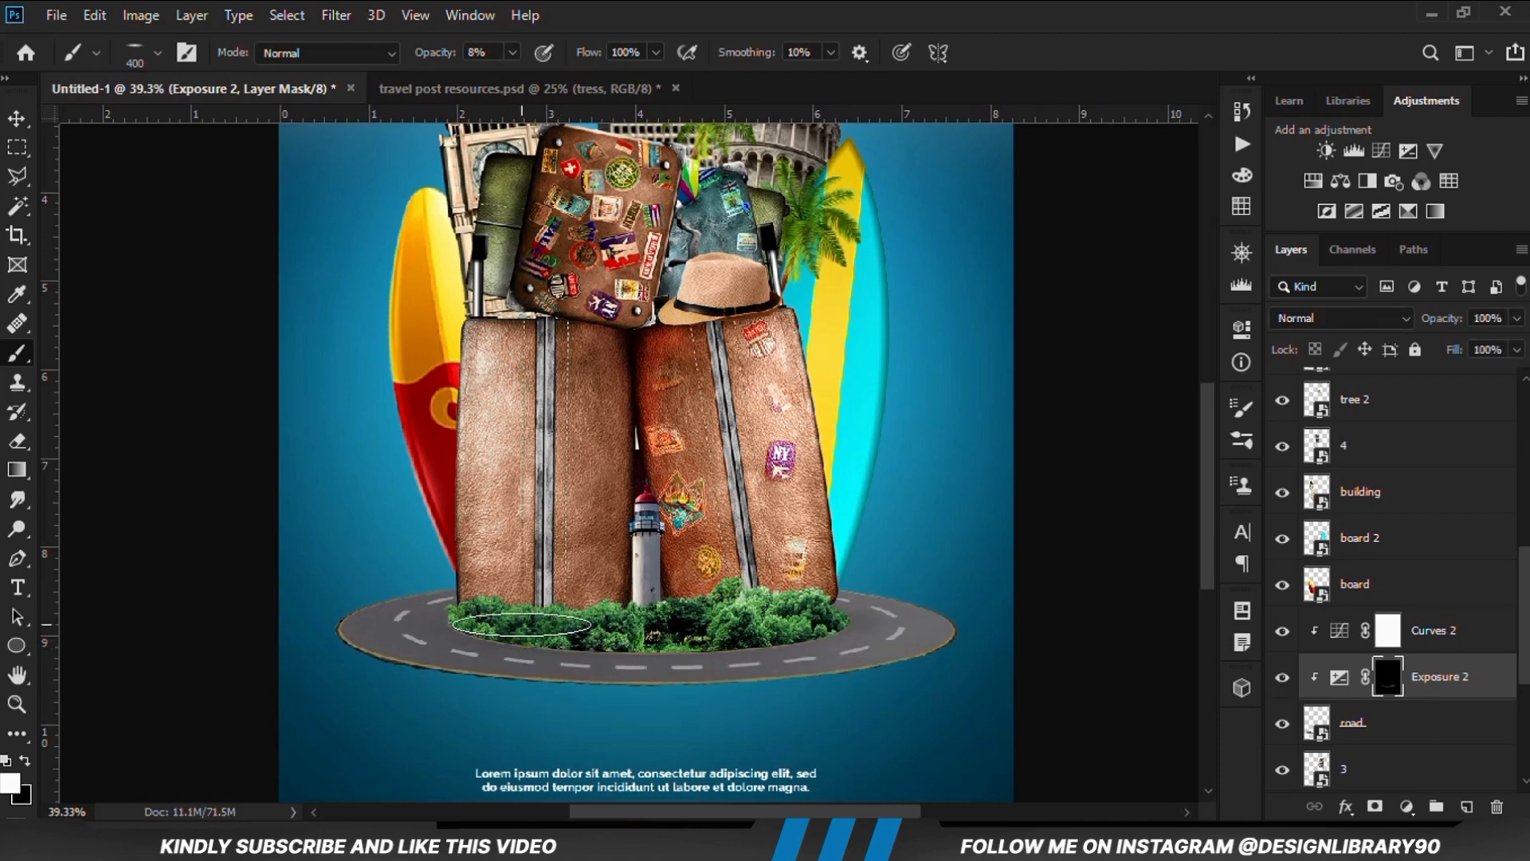
left_click_drag(519, 625, 703, 651)
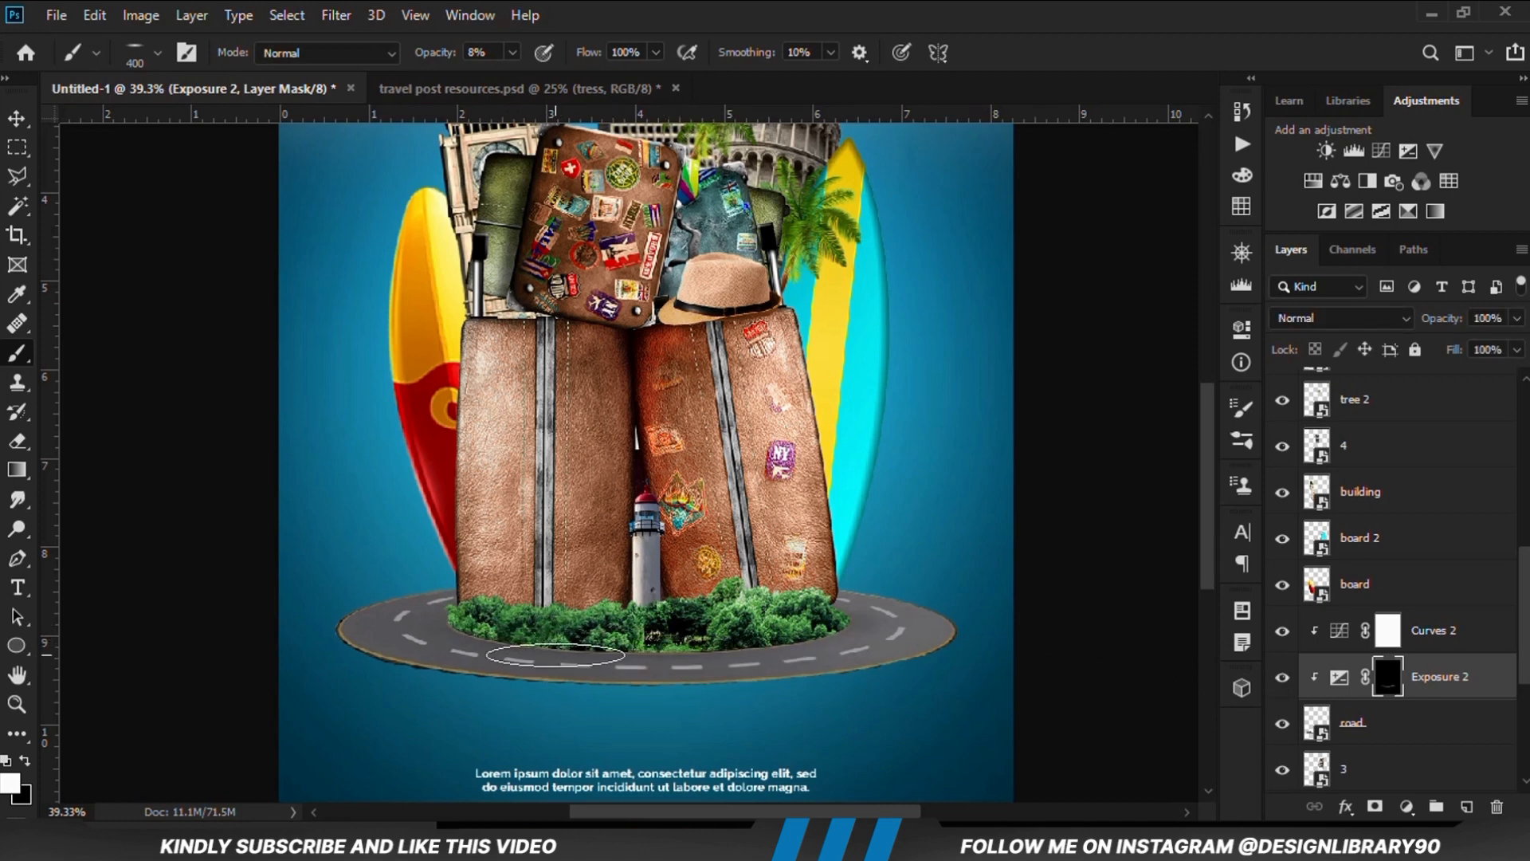
Make the brush tip rounder, paint more shading on the road's right end in the Exposure mask, and compare its effect
right_click(518, 550)
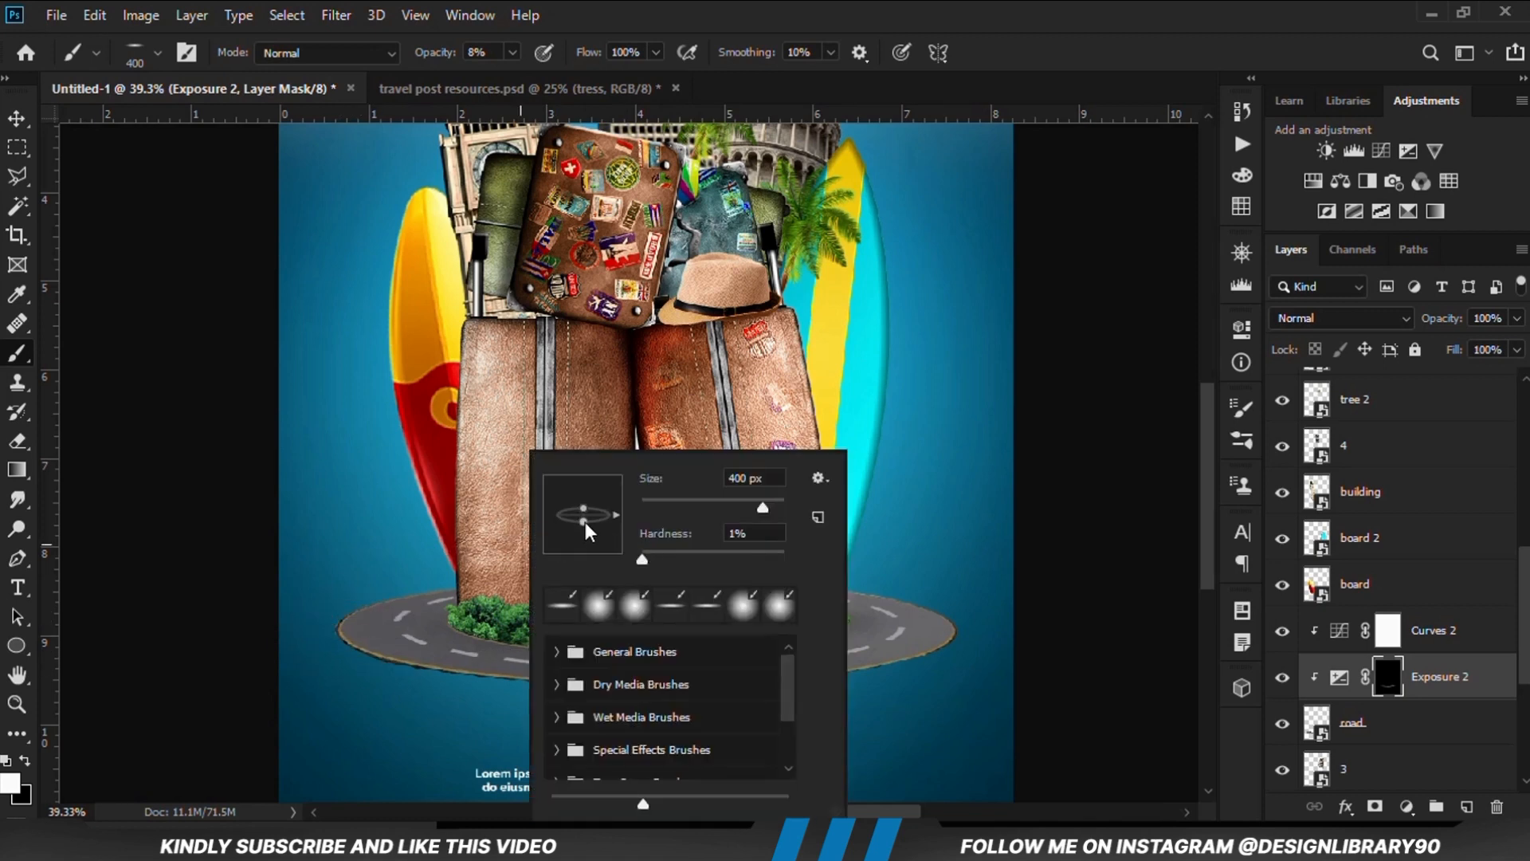
left_click(674, 3)
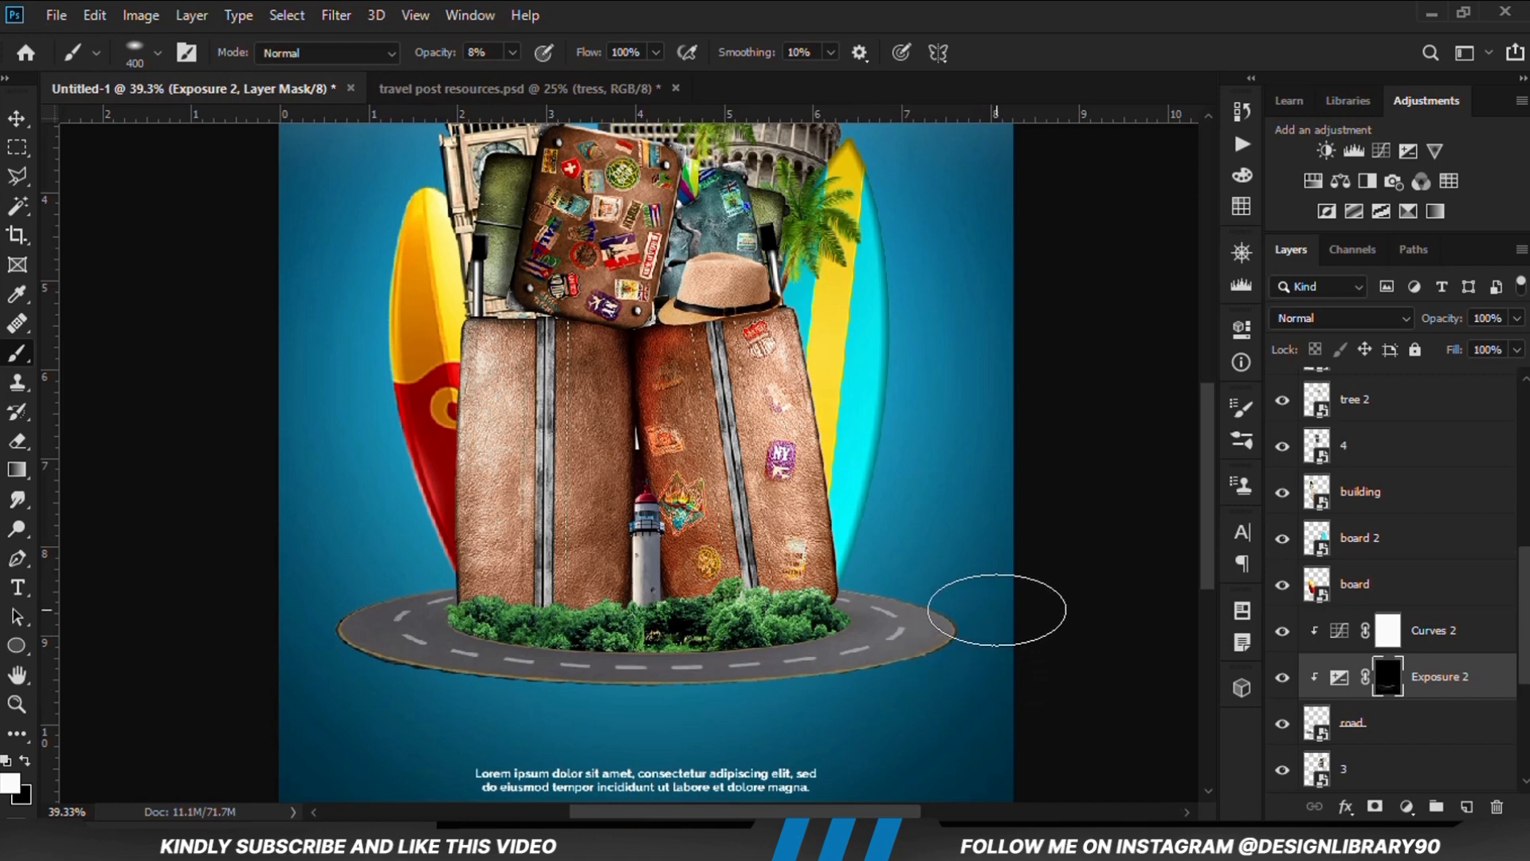
mouse_move(832, 549)
left_mouse_down()
mouse_move(937, 597)
mouse_move(977, 647)
left_mouse_up()
left_click(1282, 679)
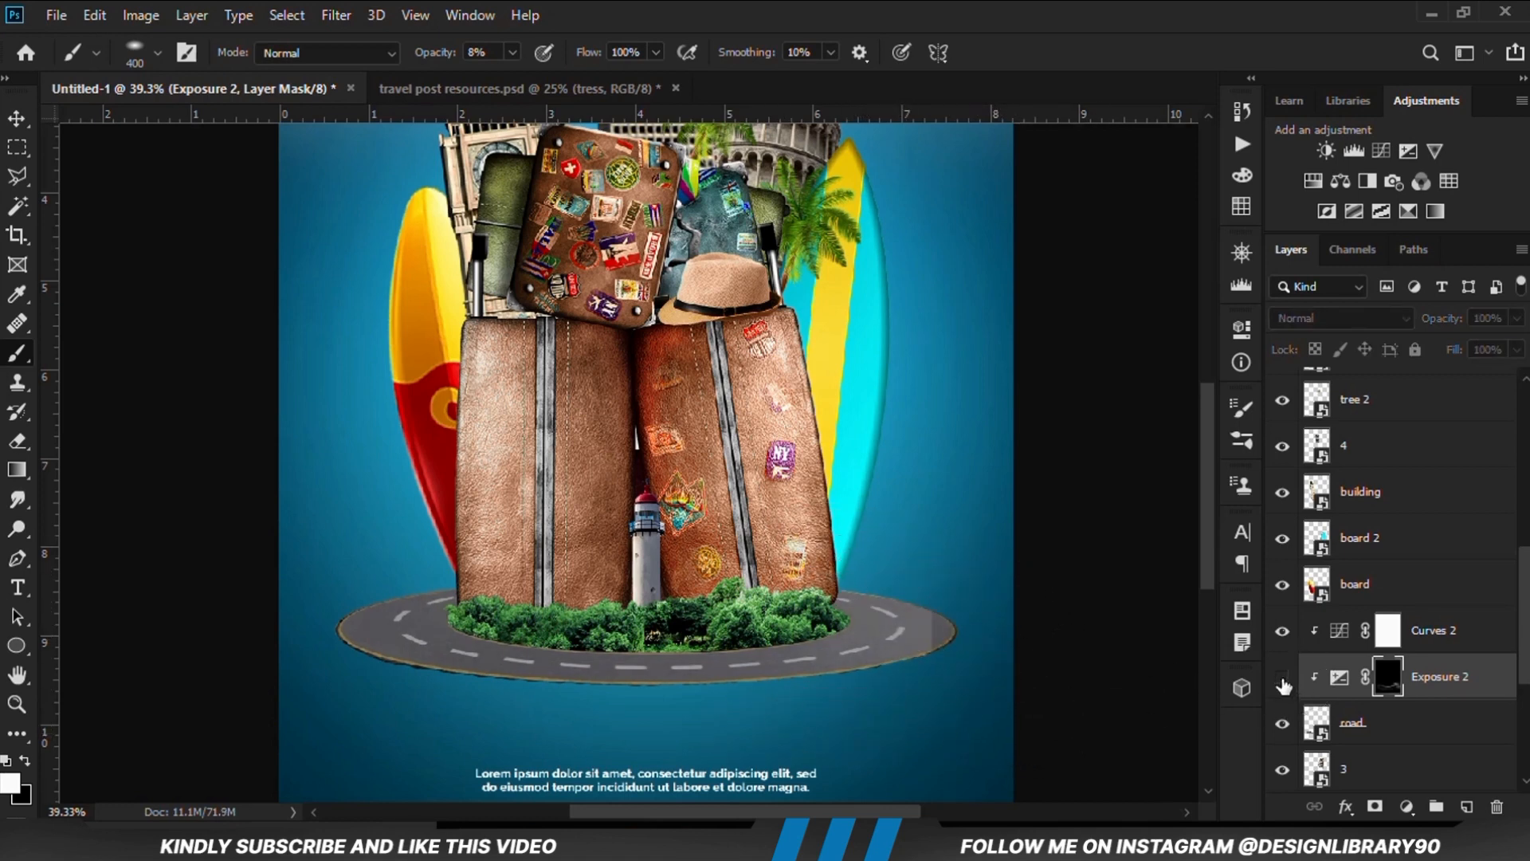
left_click(1282, 678)
key("ctrl+minus")
key("ctrl+minus")
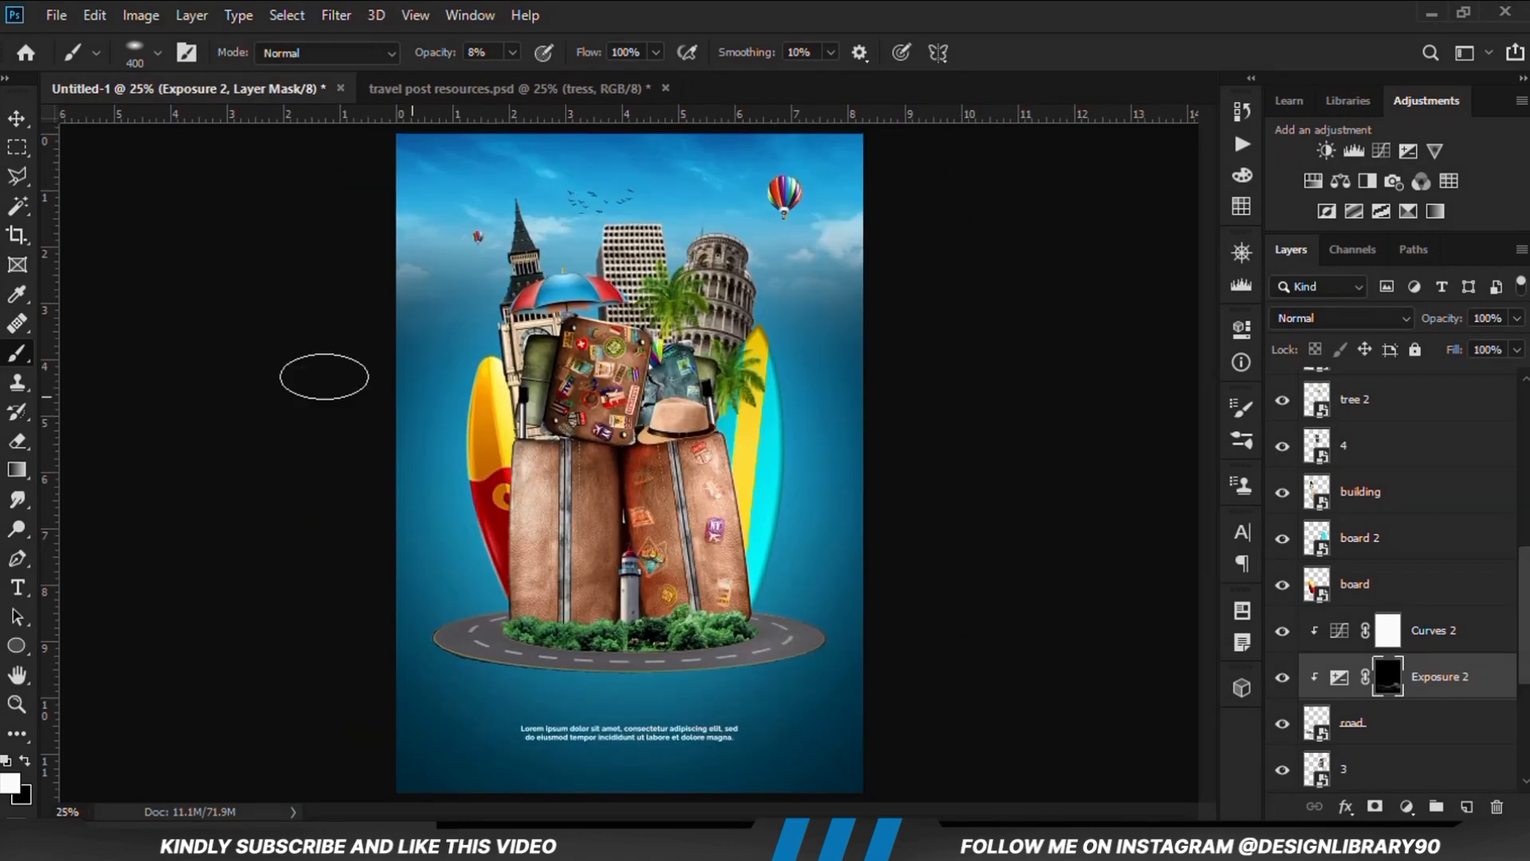
Identify the tress layer by toggling its visibility, then add an Exposure adjustment layer above it and clip it to that layer
left_click(17, 118)
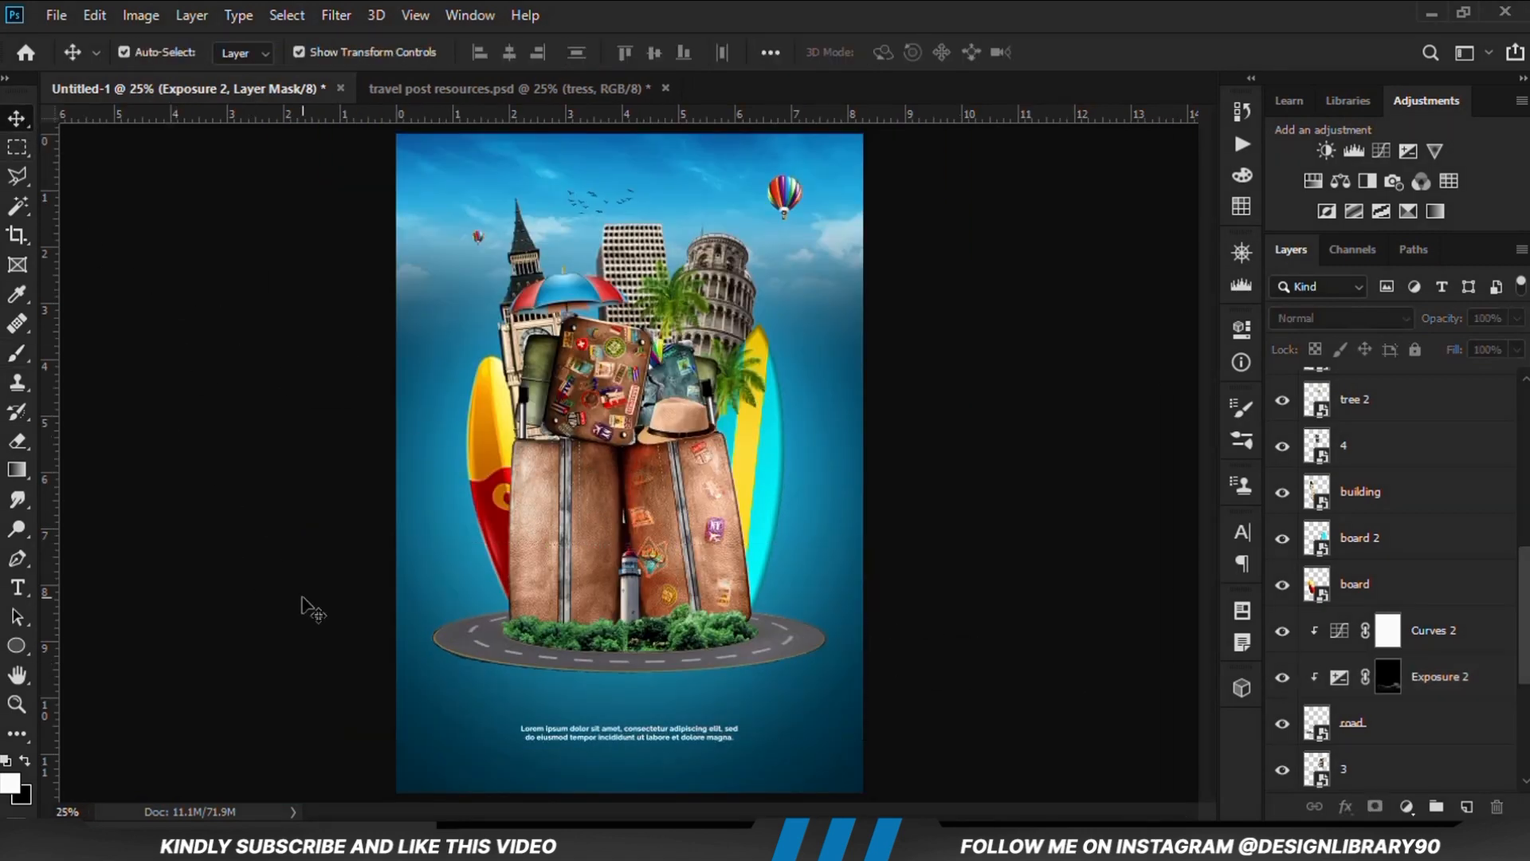
left_click(605, 625)
left_click(1281, 393)
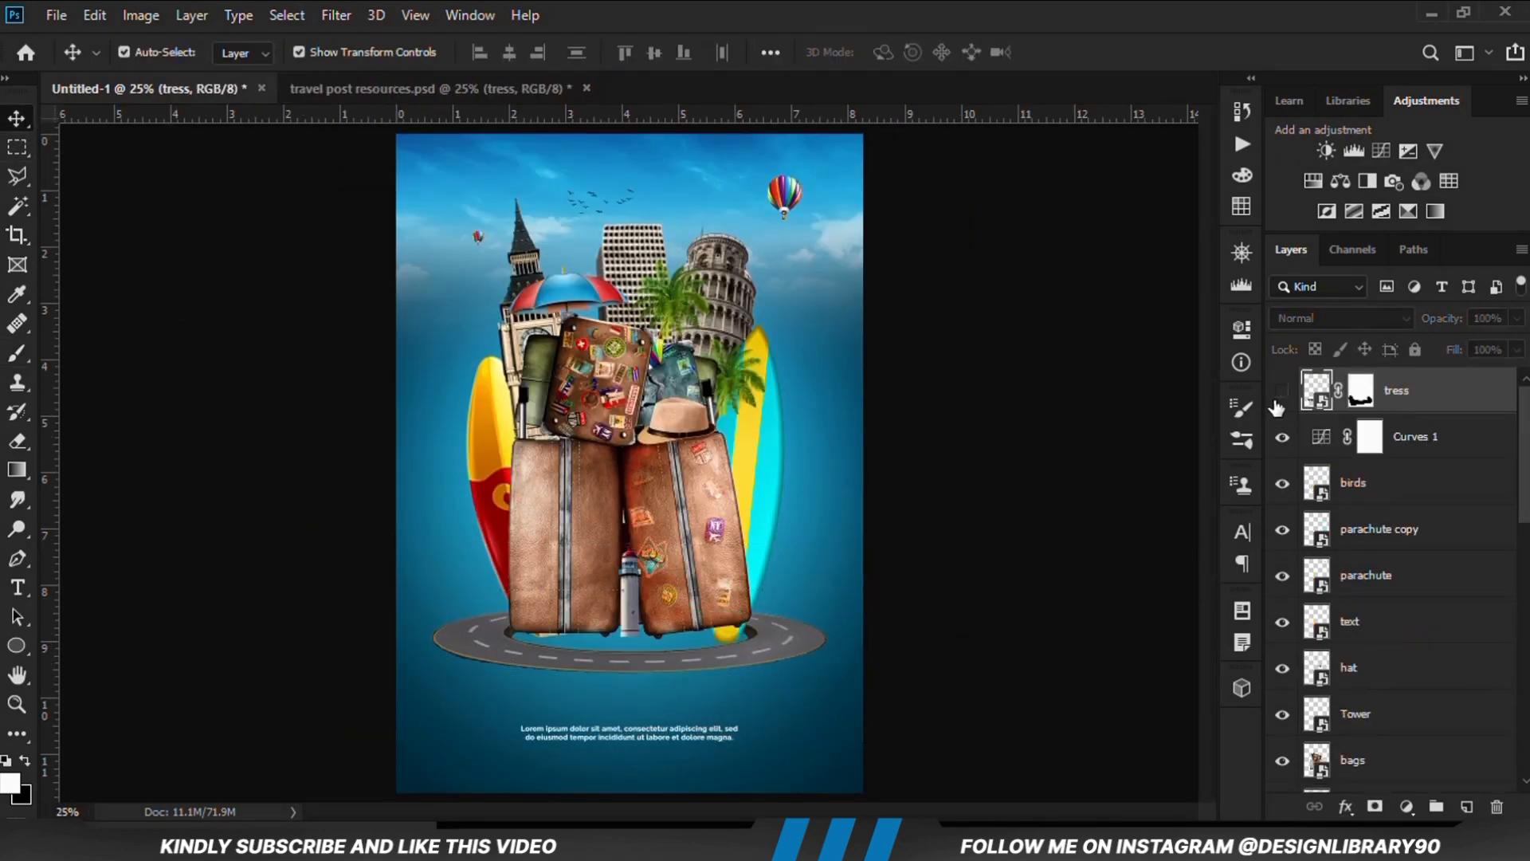
left_click(1281, 392)
left_click(1402, 807)
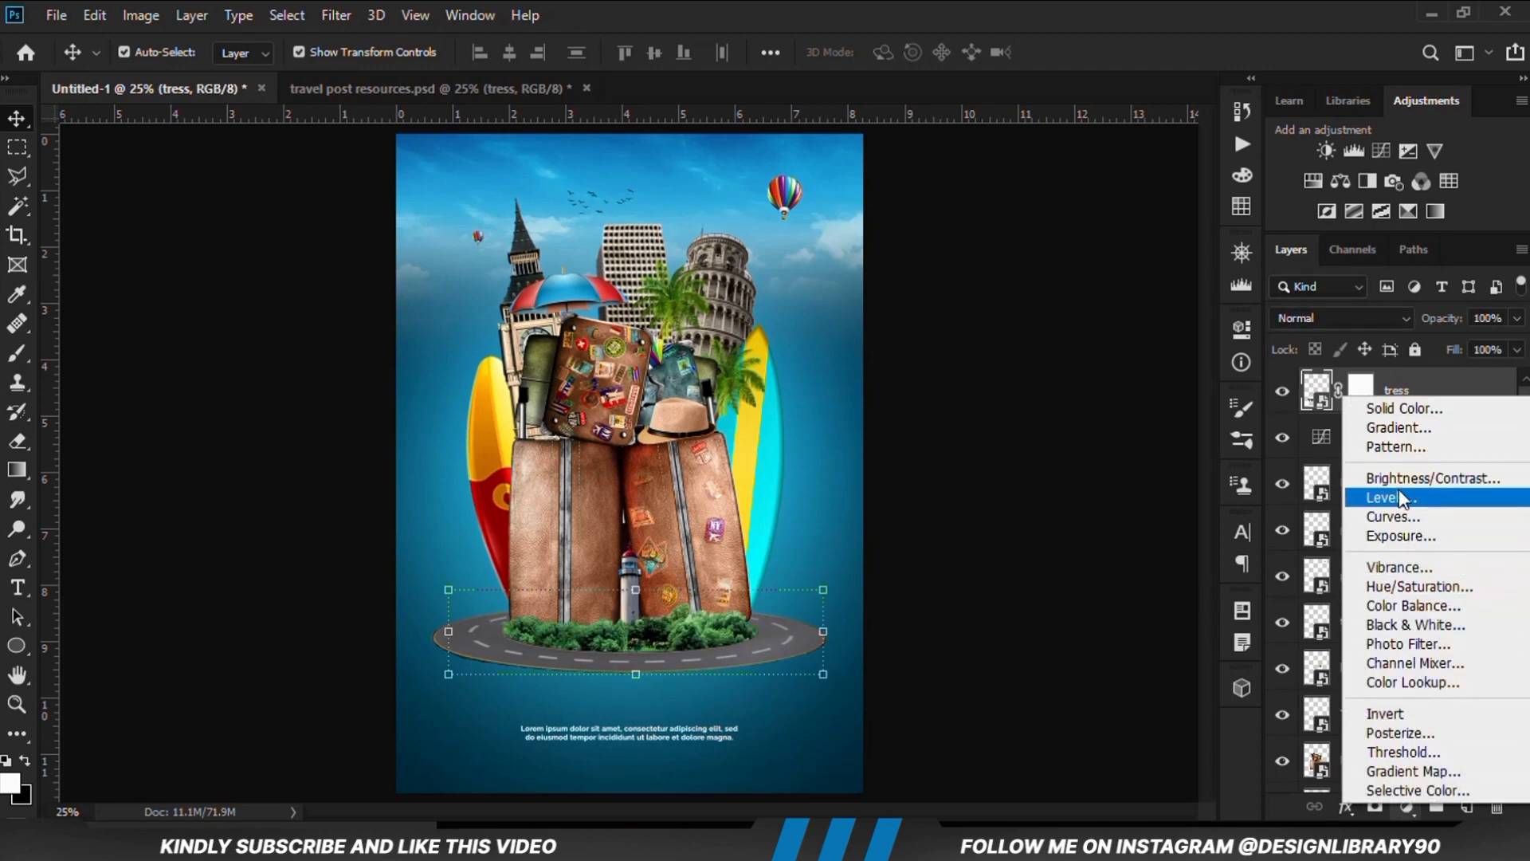
left_click(1399, 536)
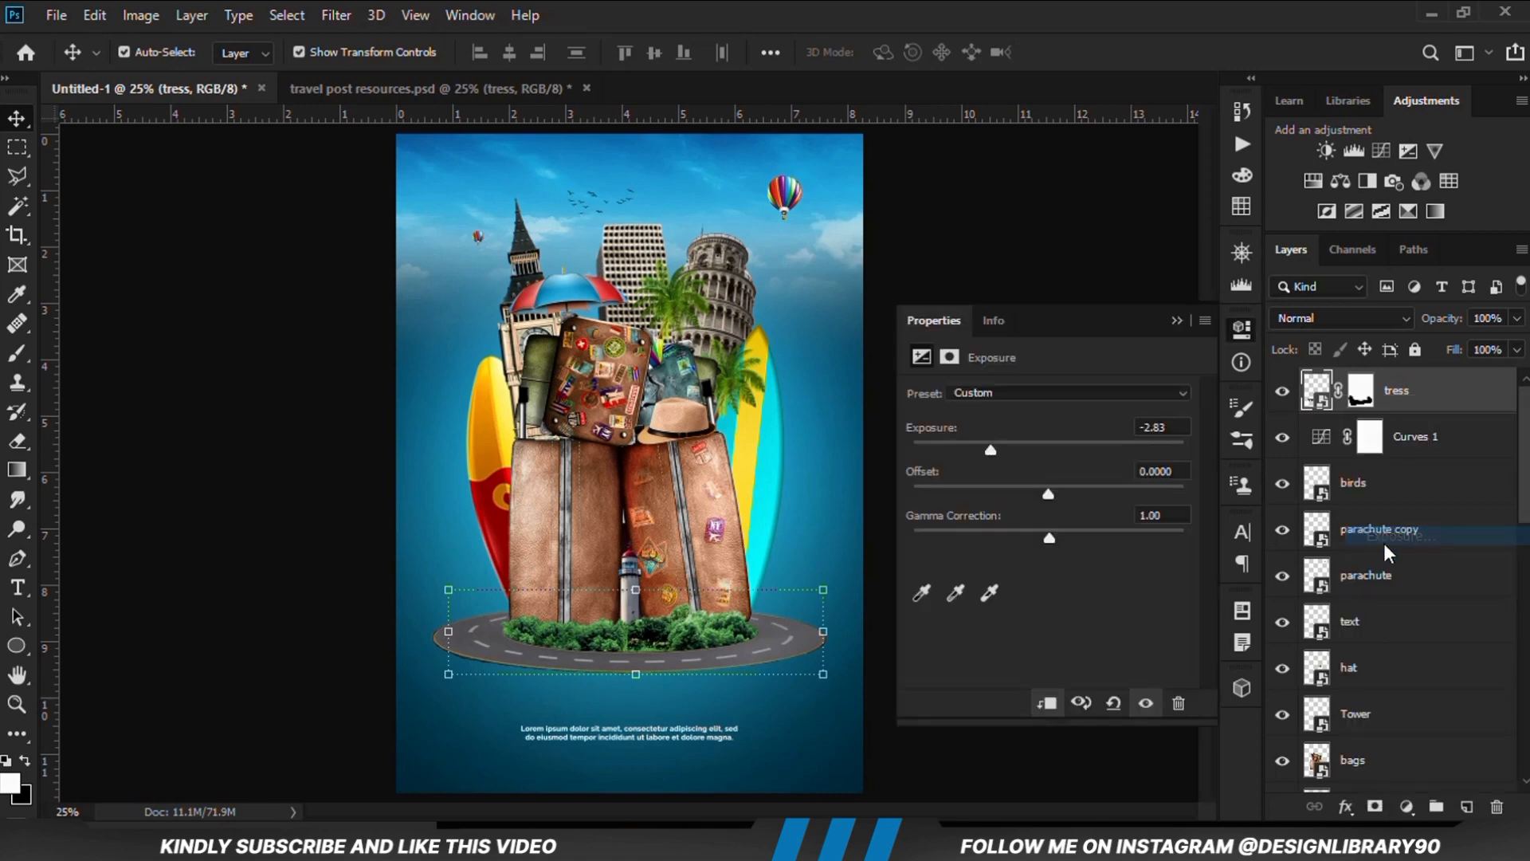
left_click(1045, 705)
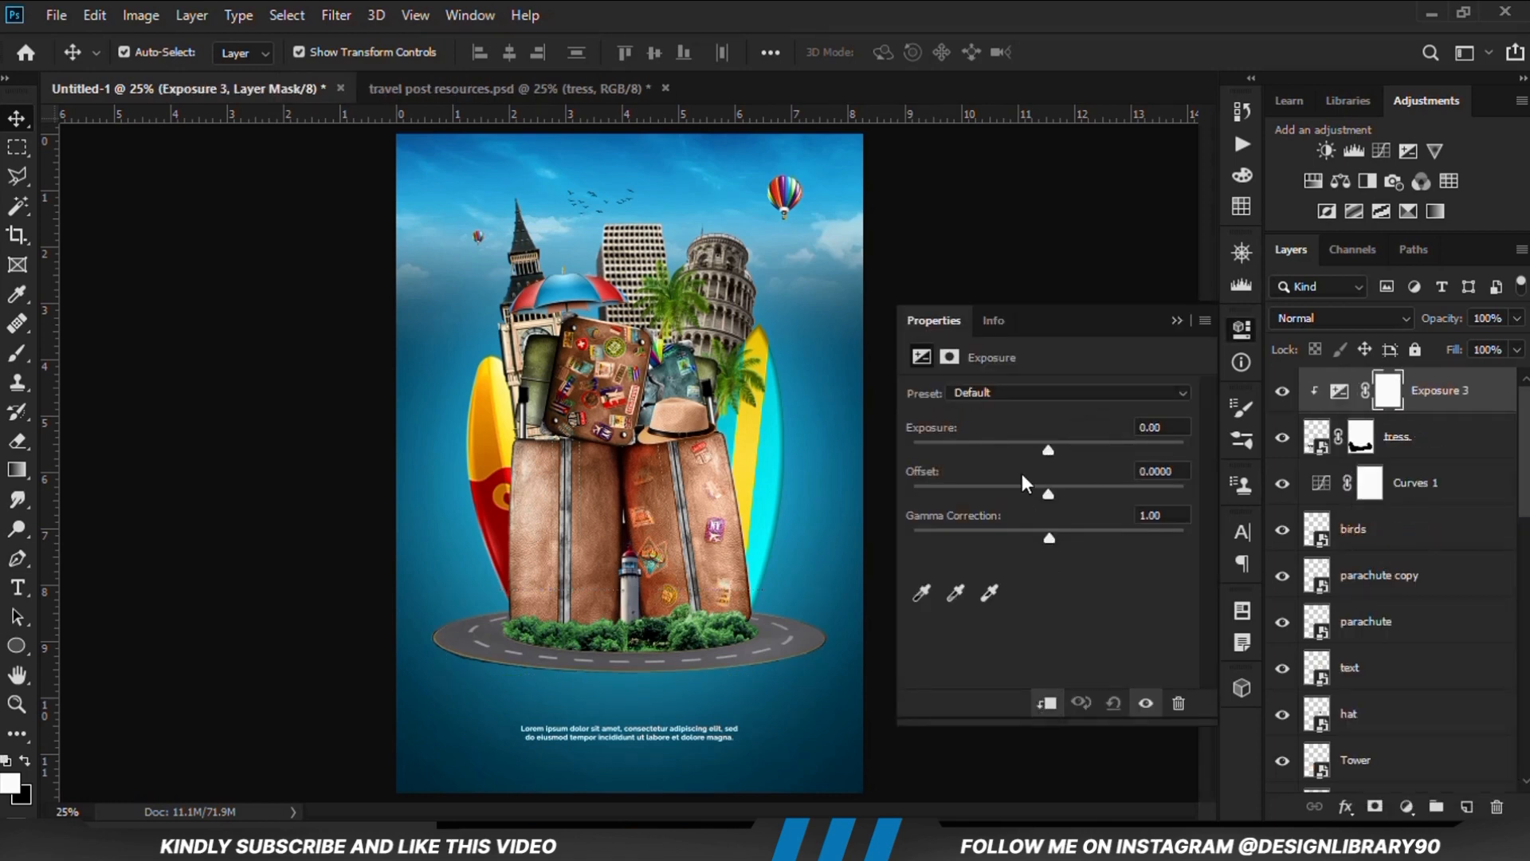
Set the trees' exposure to -2.94, compare its effect, and invert the adjustment's mask to black
left_click_drag(1048, 451, 988, 456)
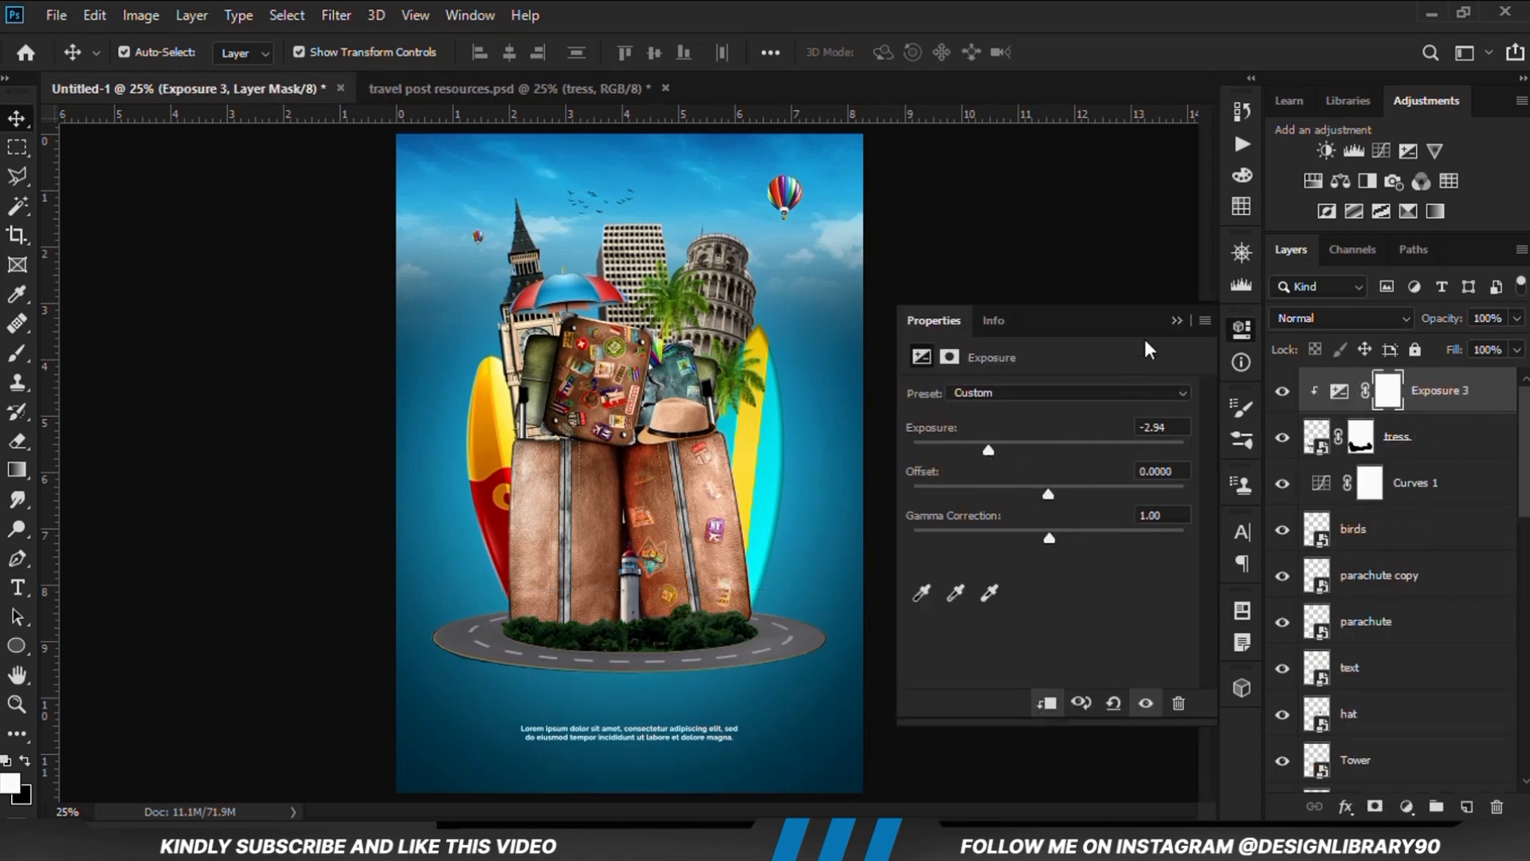
left_click(1177, 321)
left_click(1282, 399)
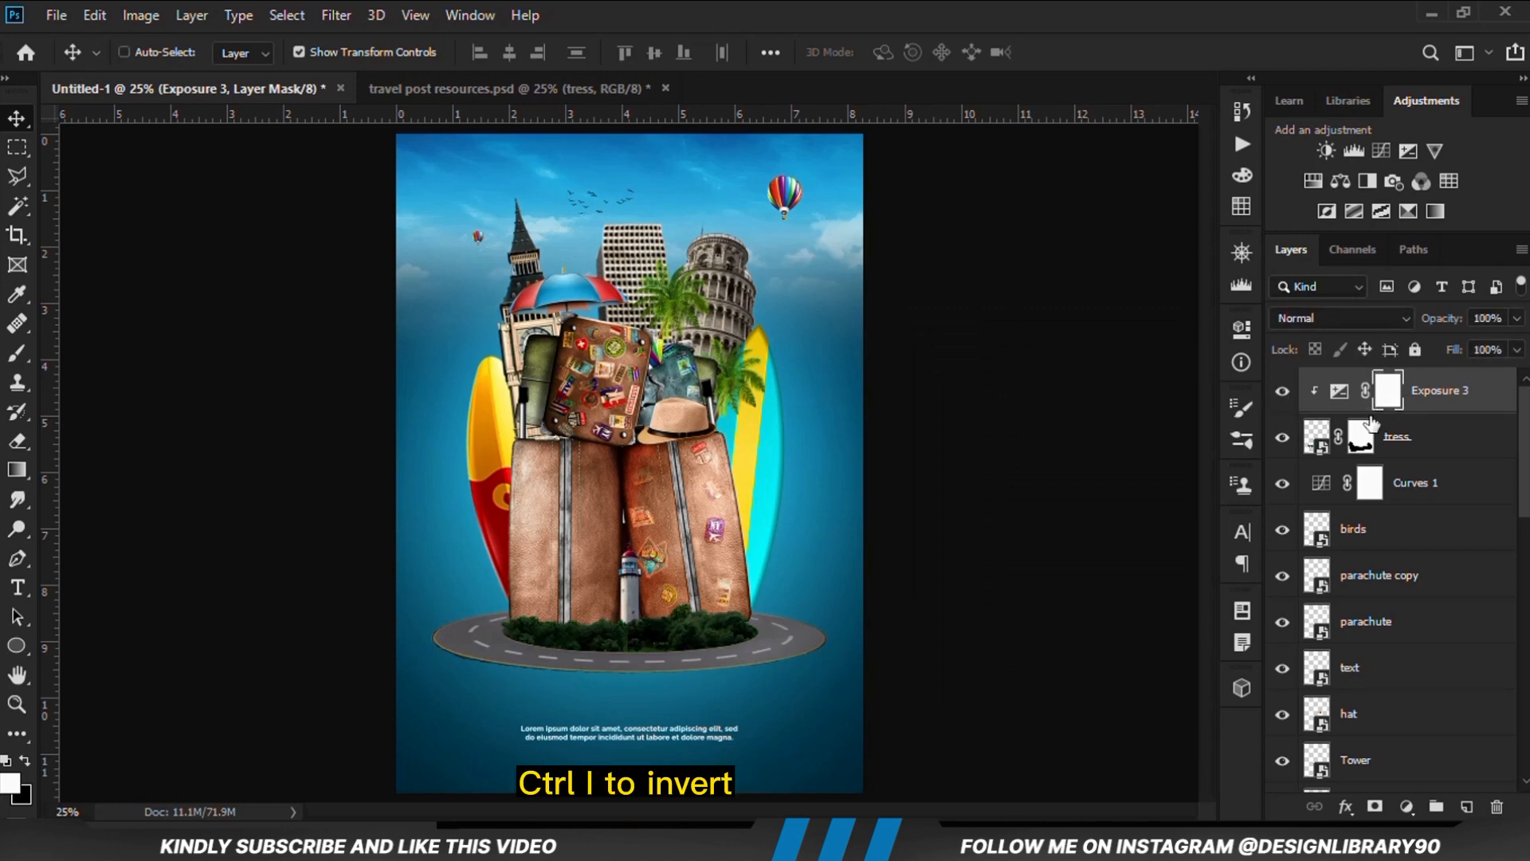
key("ctrl+i")
Set up the Brush tool with a fully round 400 px tip, white foreground colour and 28% opacity
left_click(18, 353)
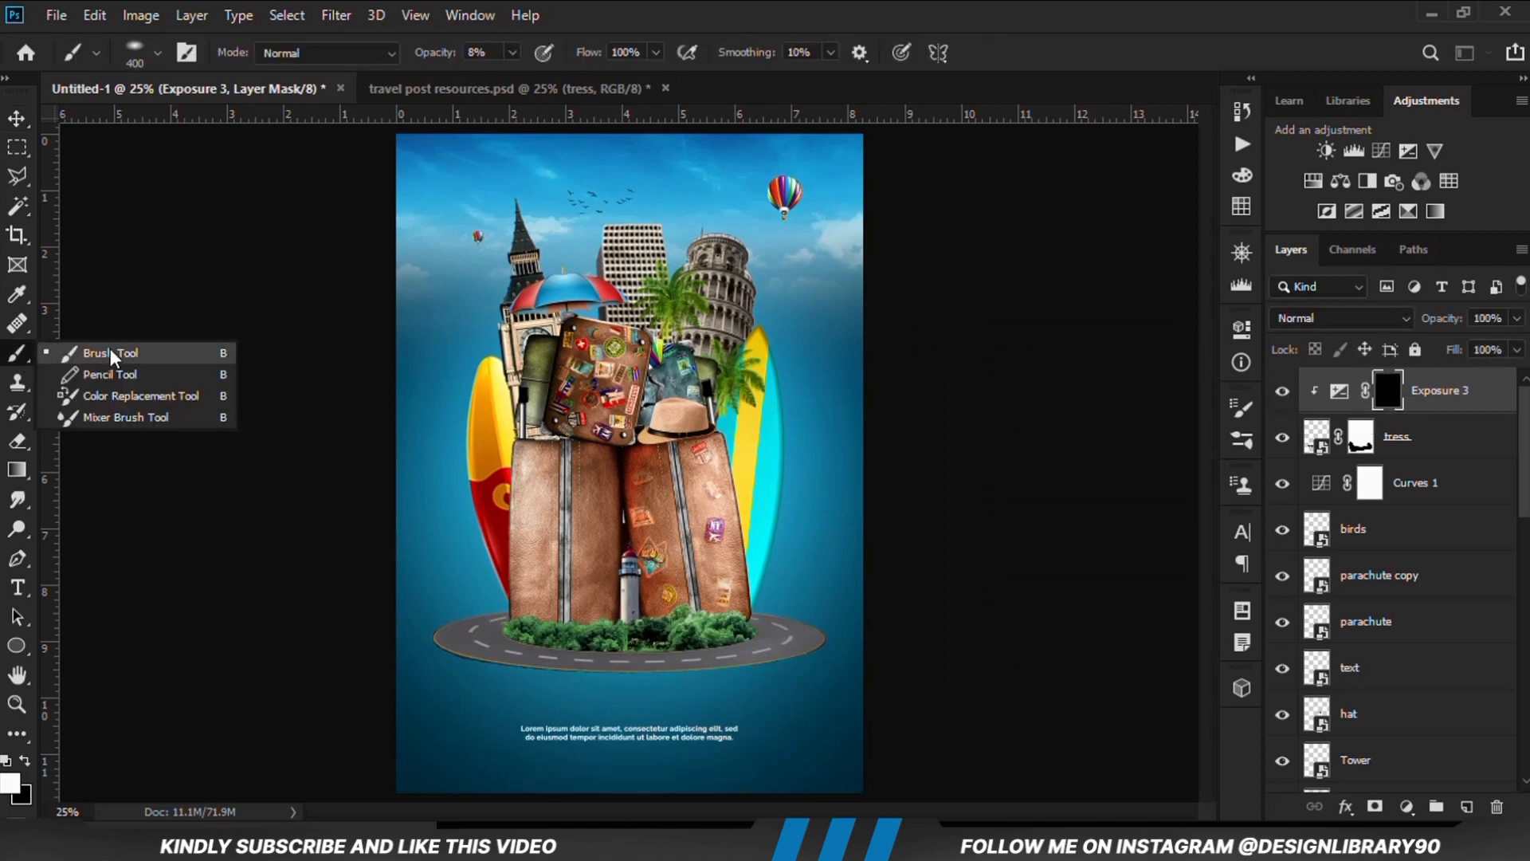
left_click(119, 351)
right_click(558, 501)
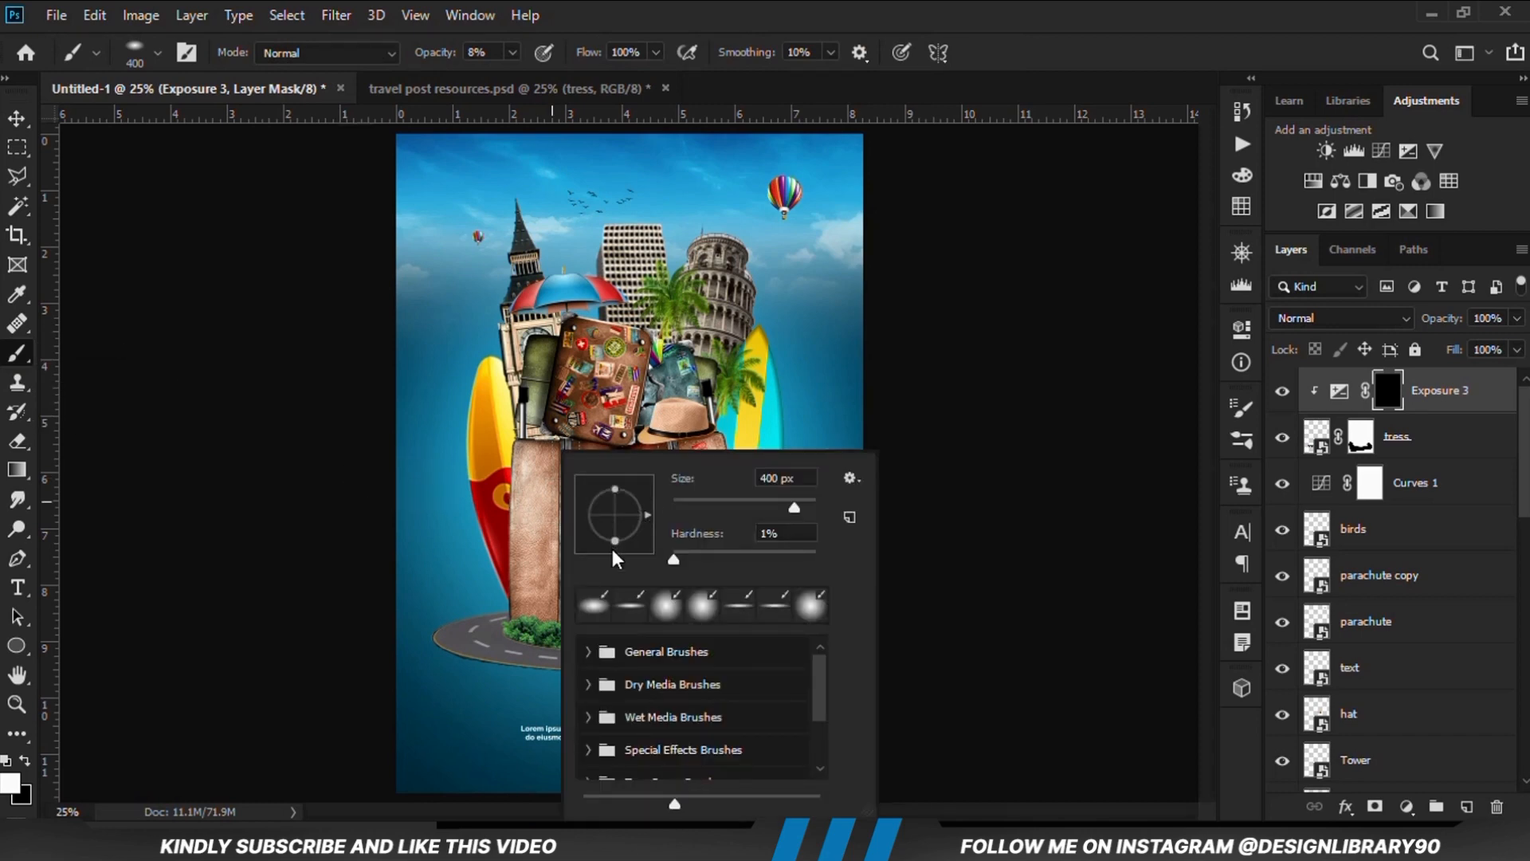
left_click(775, 4)
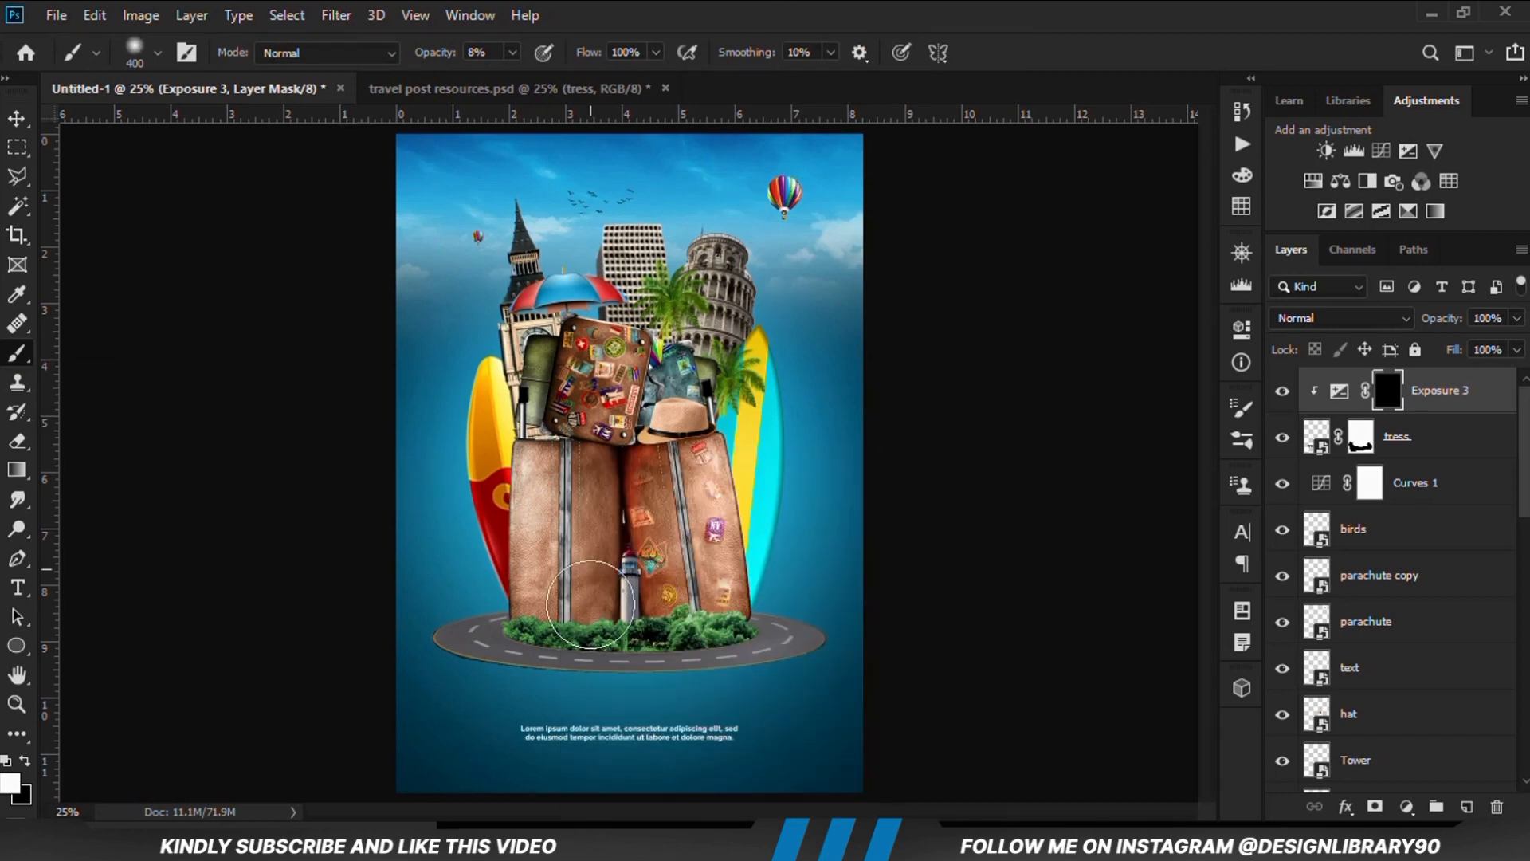
scroll(590, 605, "up", 4)
left_click_drag(1206, 435, 1387, 530)
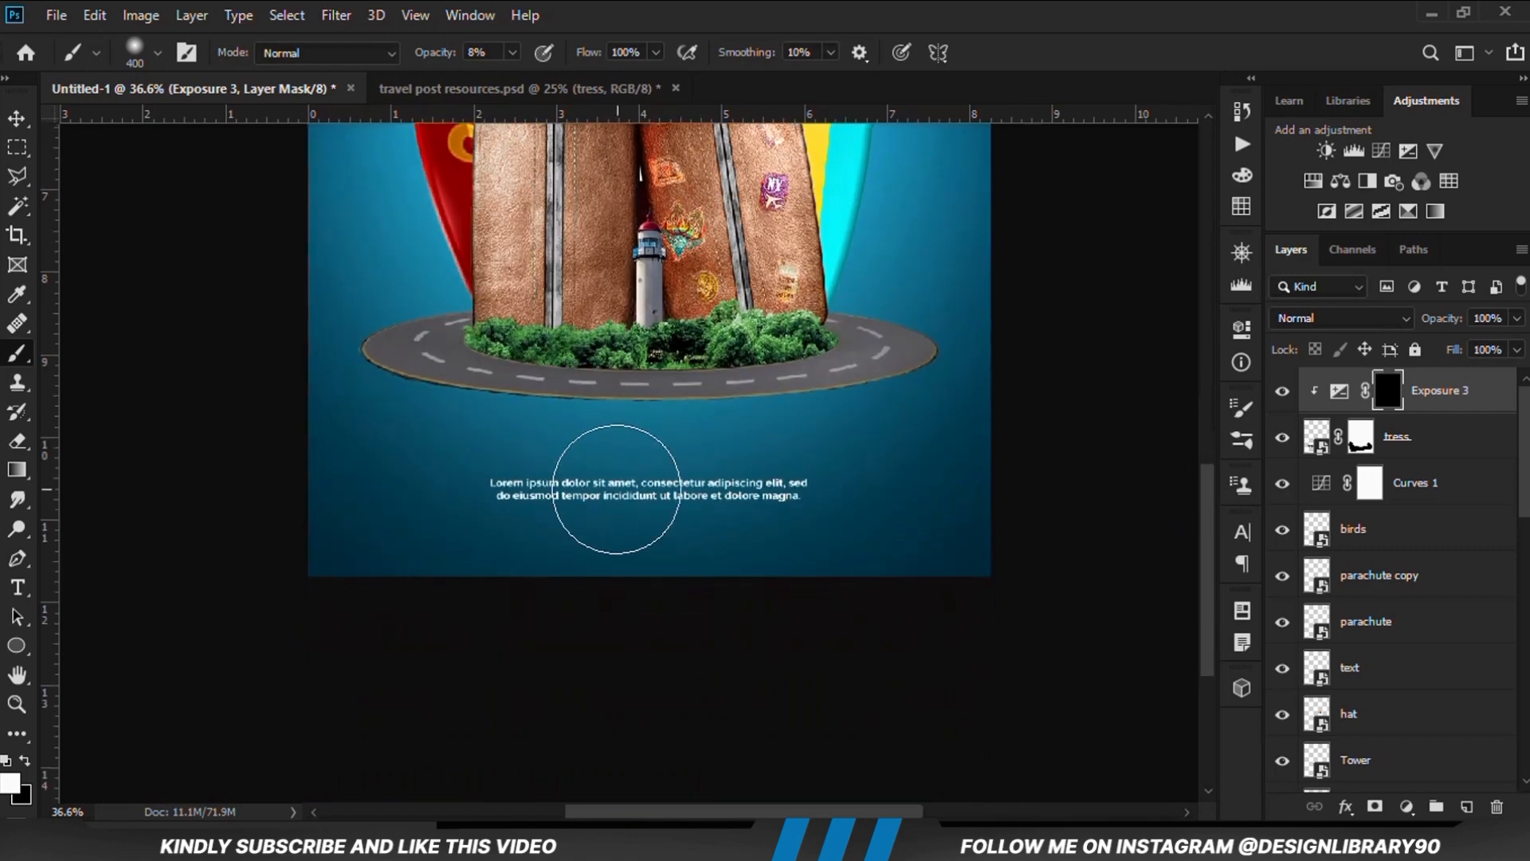
left_click(9, 787)
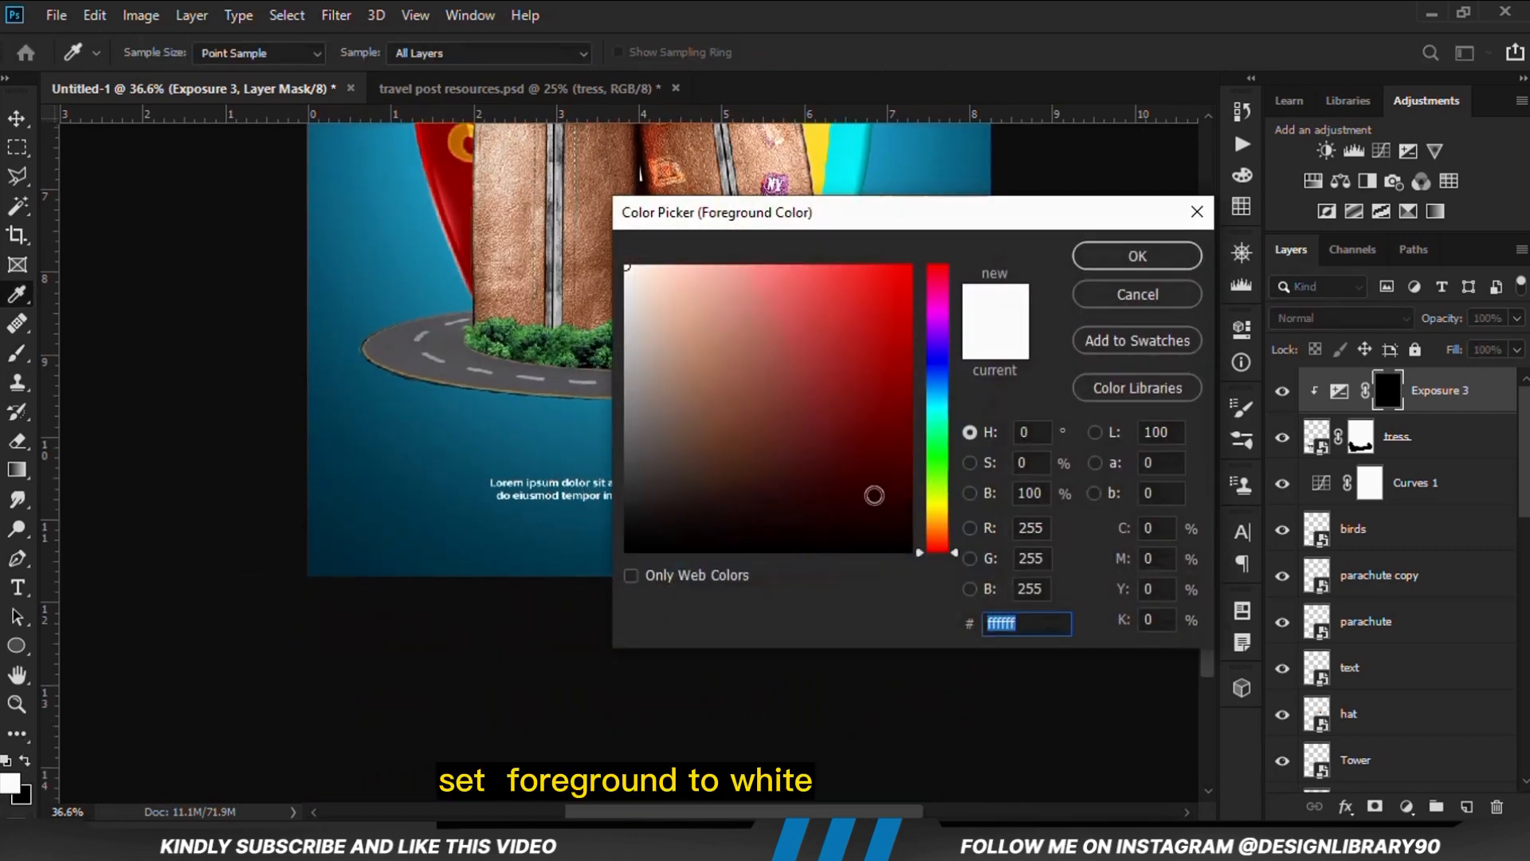
left_click(1130, 260)
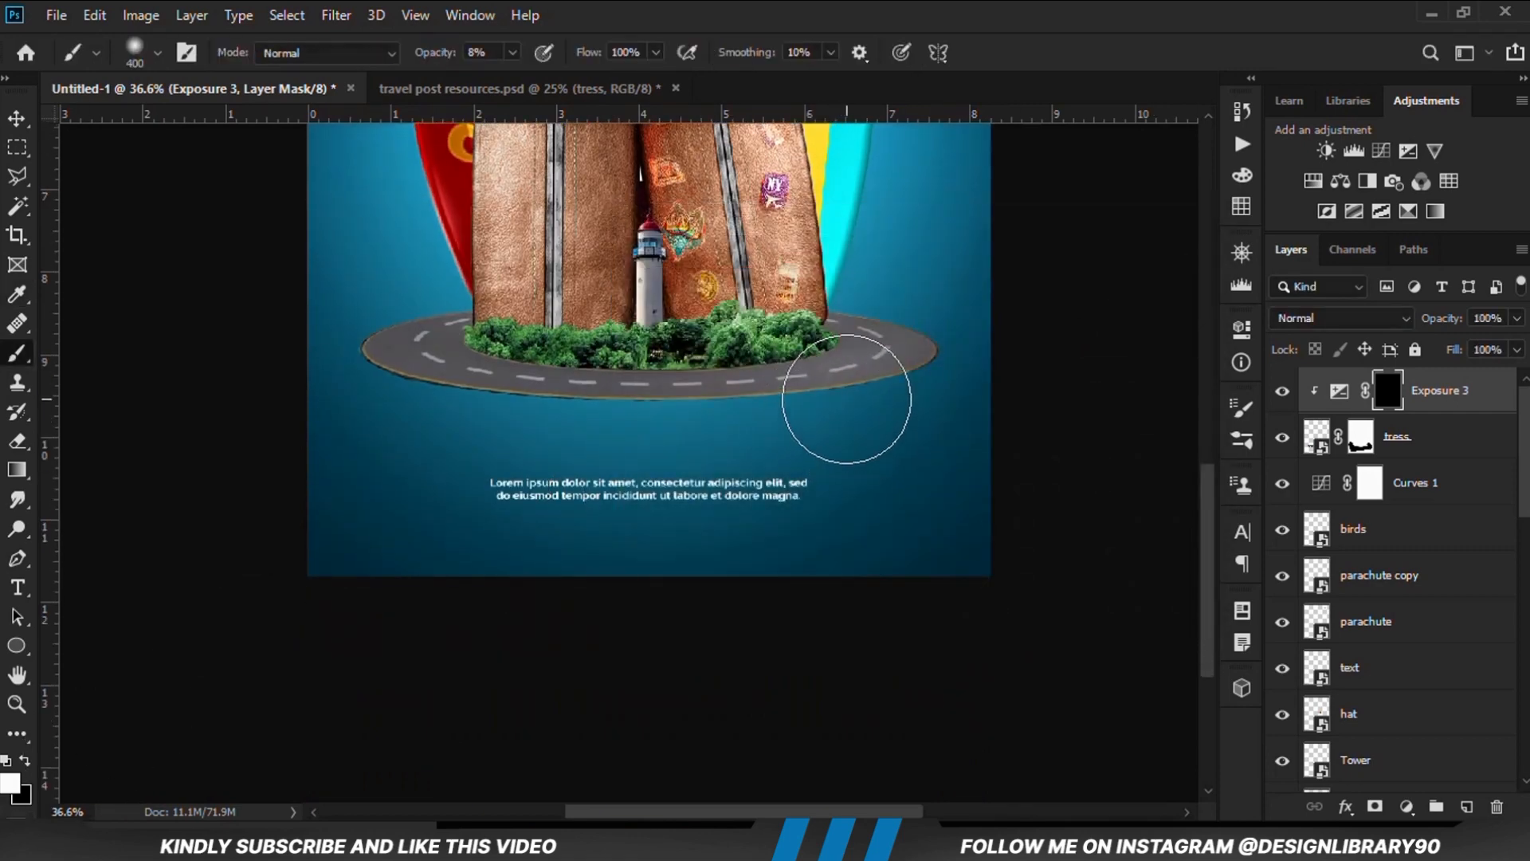
left_click(512, 53)
left_click_drag(528, 79, 534, 79)
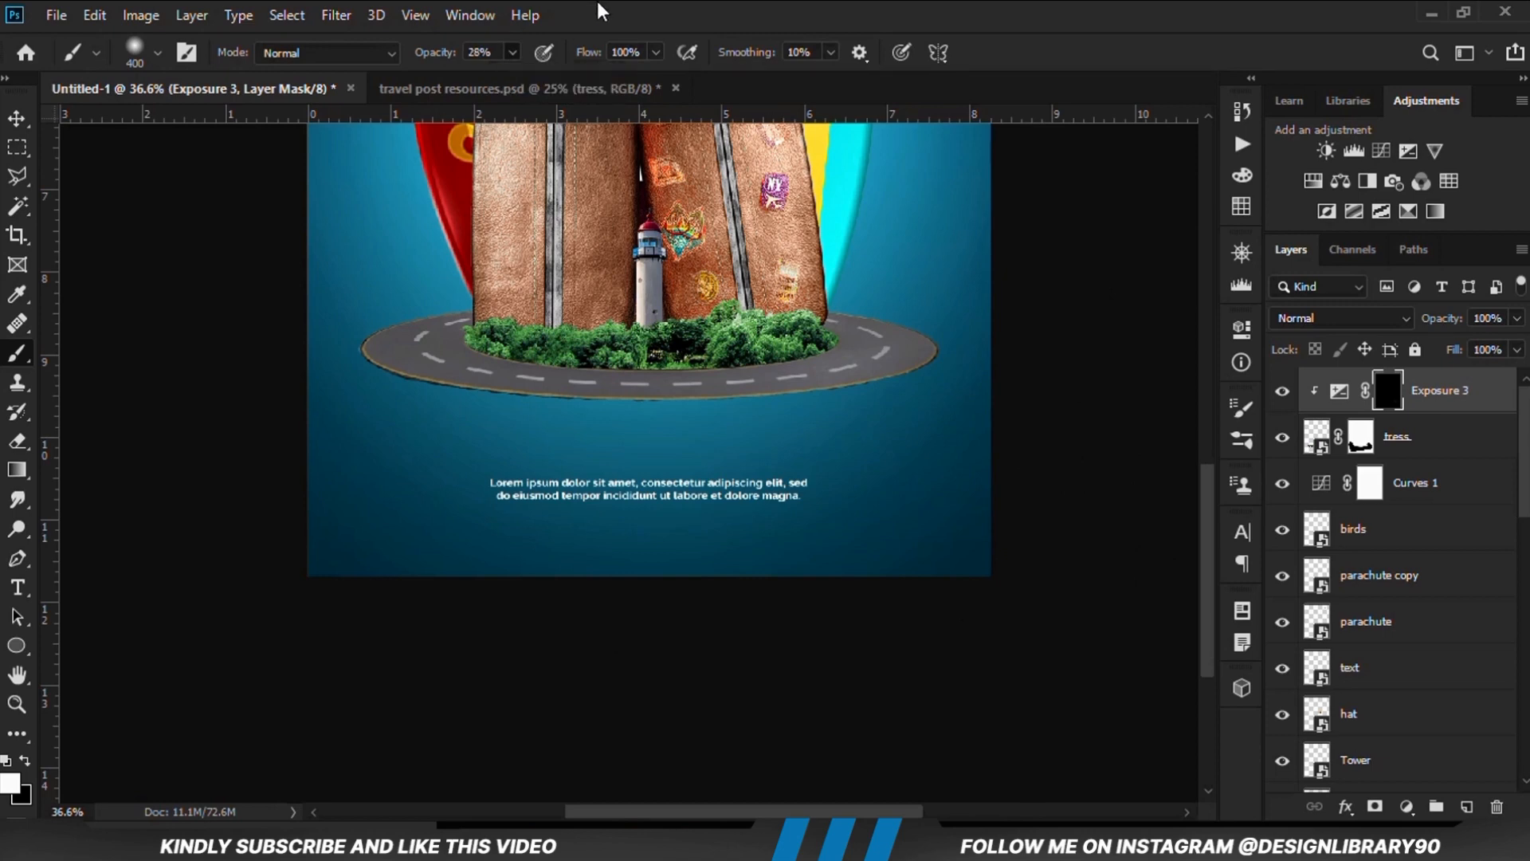
Paint along the lower edge of the trees on the Exposure mask to shade them, and compare the result
mouse_move(763, 420)
left_mouse_down()
mouse_move(591, 437)
mouse_move(468, 376)
mouse_move(445, 414)
mouse_move(540, 423)
left_mouse_up()
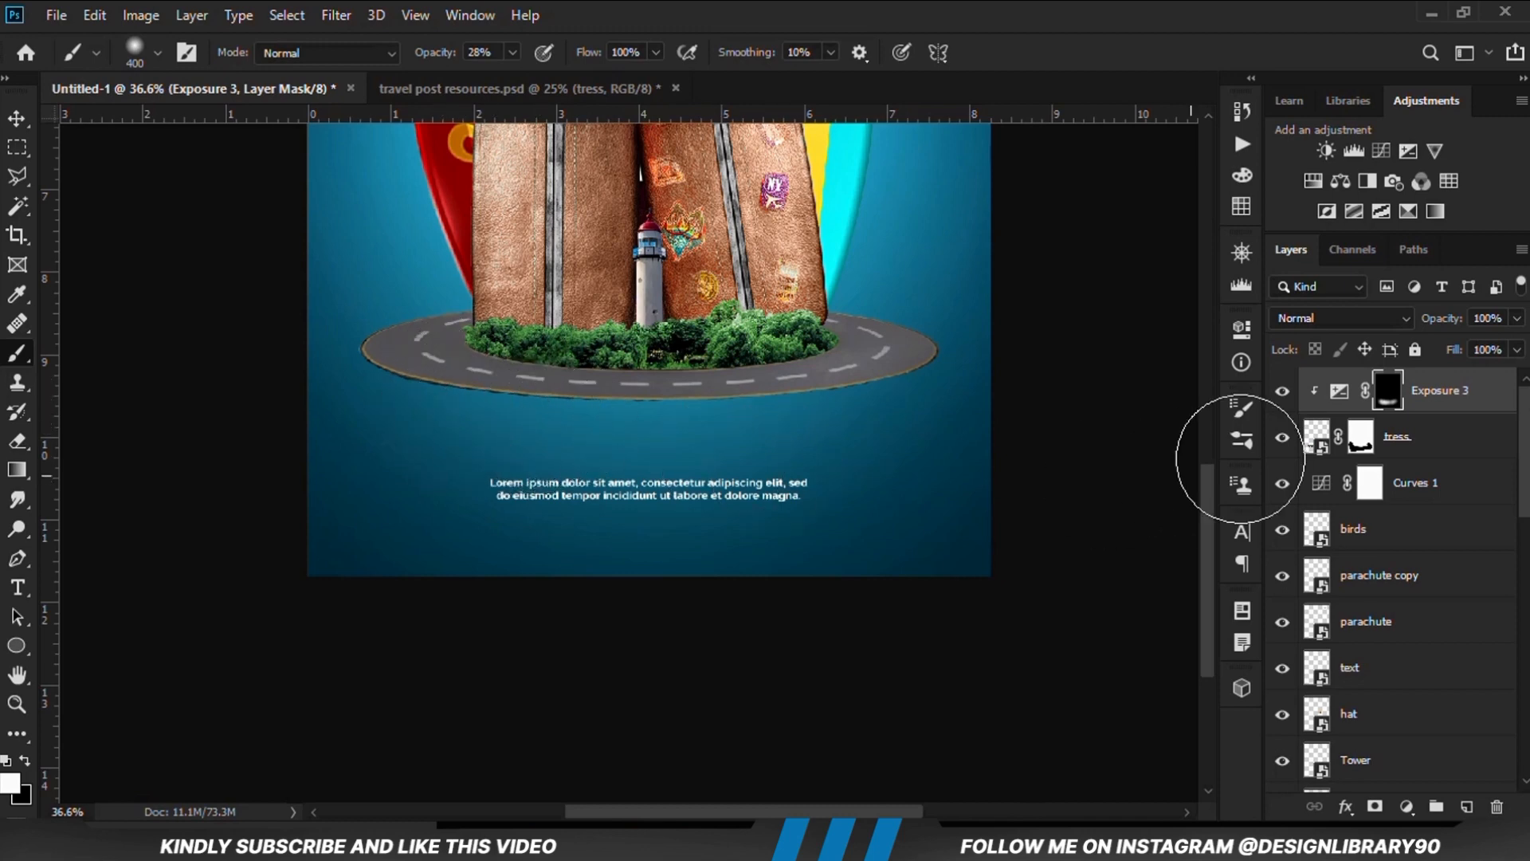
left_click(1282, 394)
left_click(1282, 393)
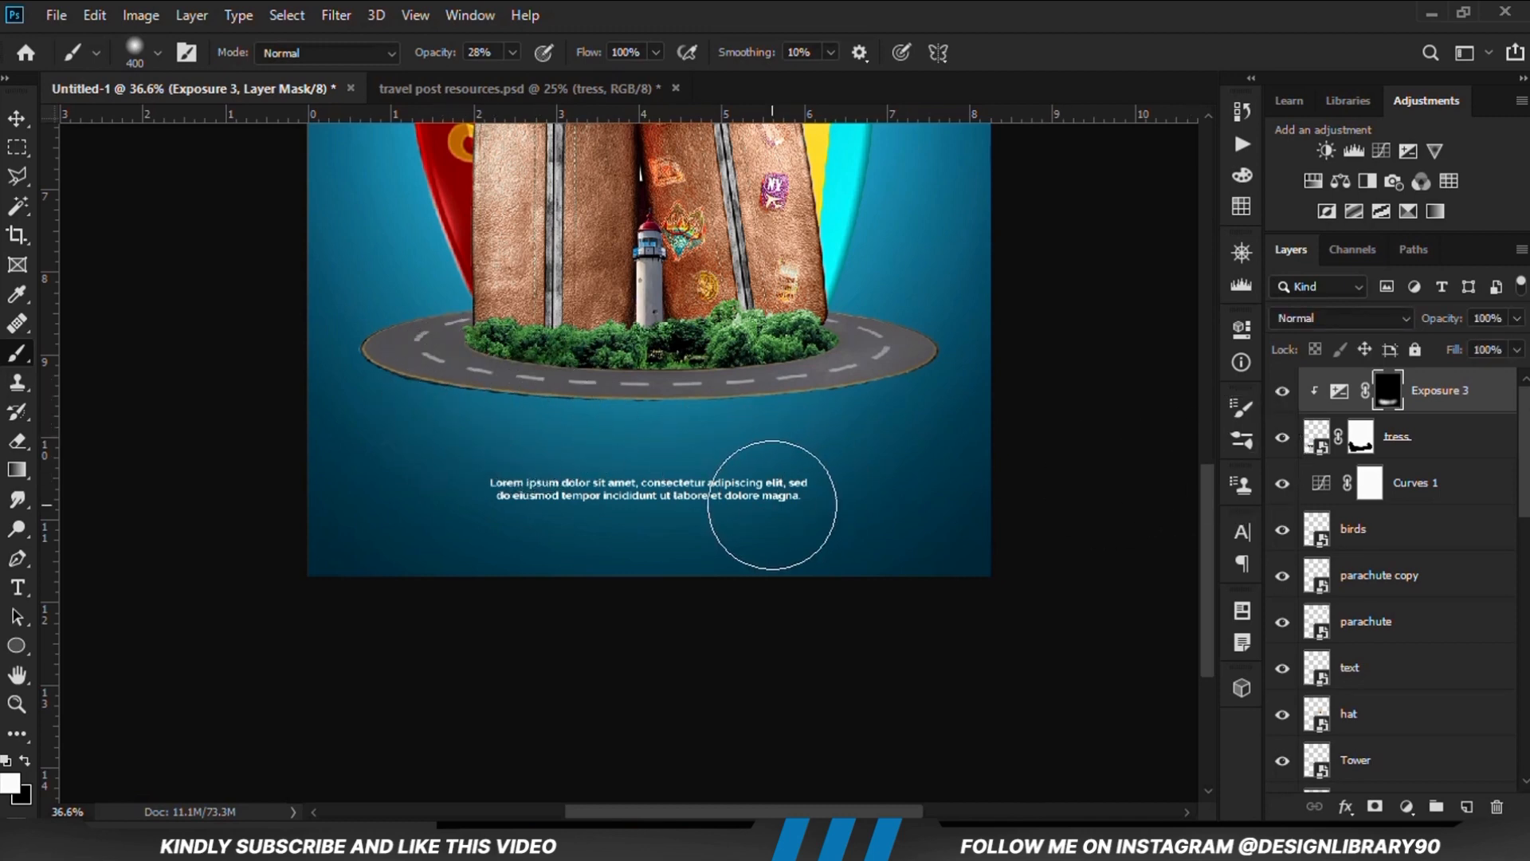
key("ctrl+0")
Select the hat layer and add an Exposure adjustment layer clipped to it
left_click(16, 118)
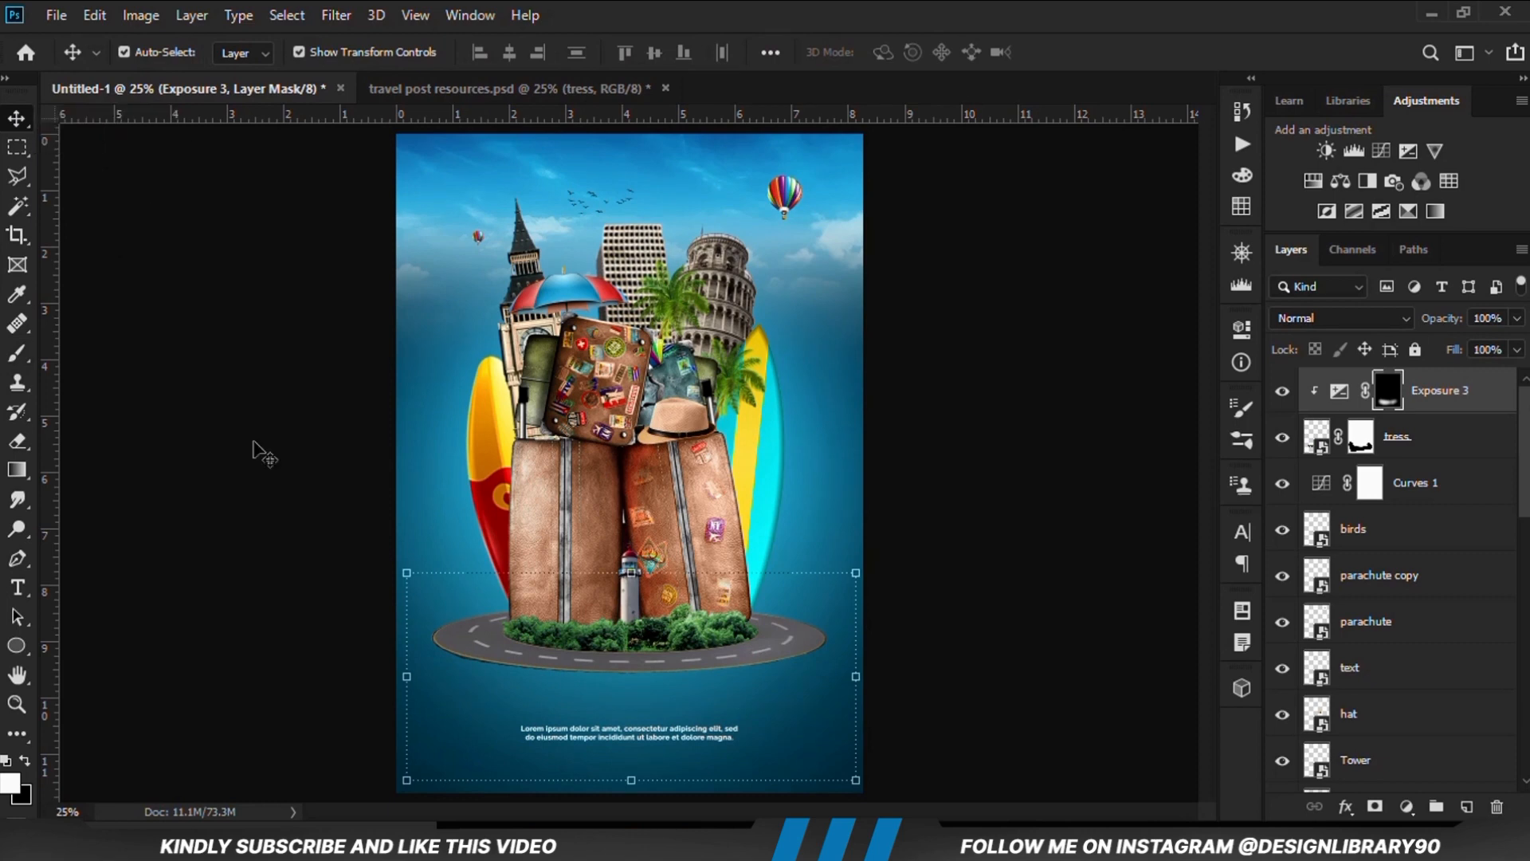
left_click(264, 458)
left_click(675, 420)
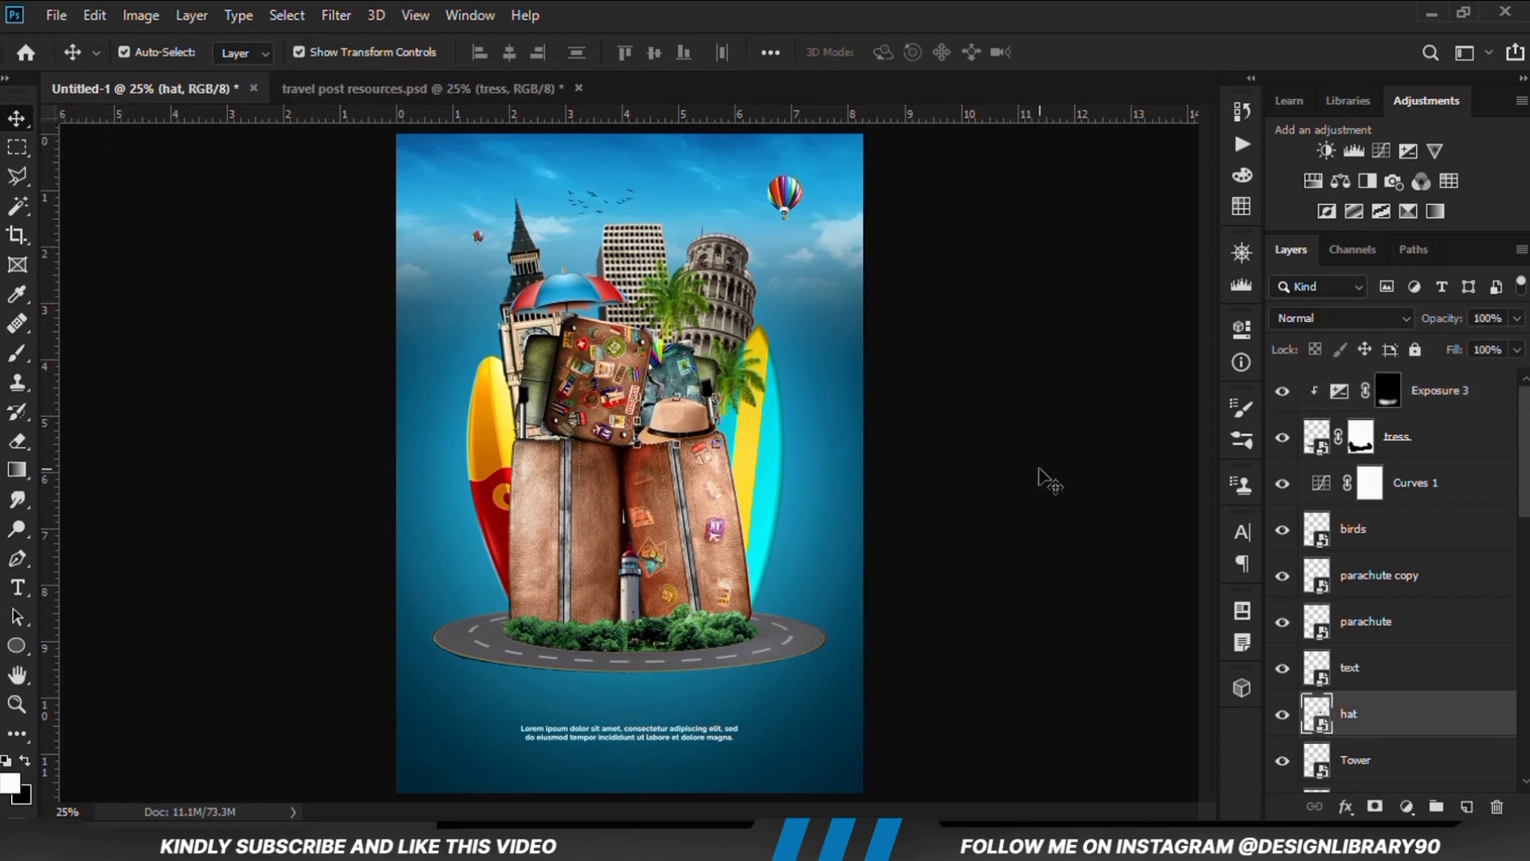
left_click(1281, 714)
left_click(1406, 806)
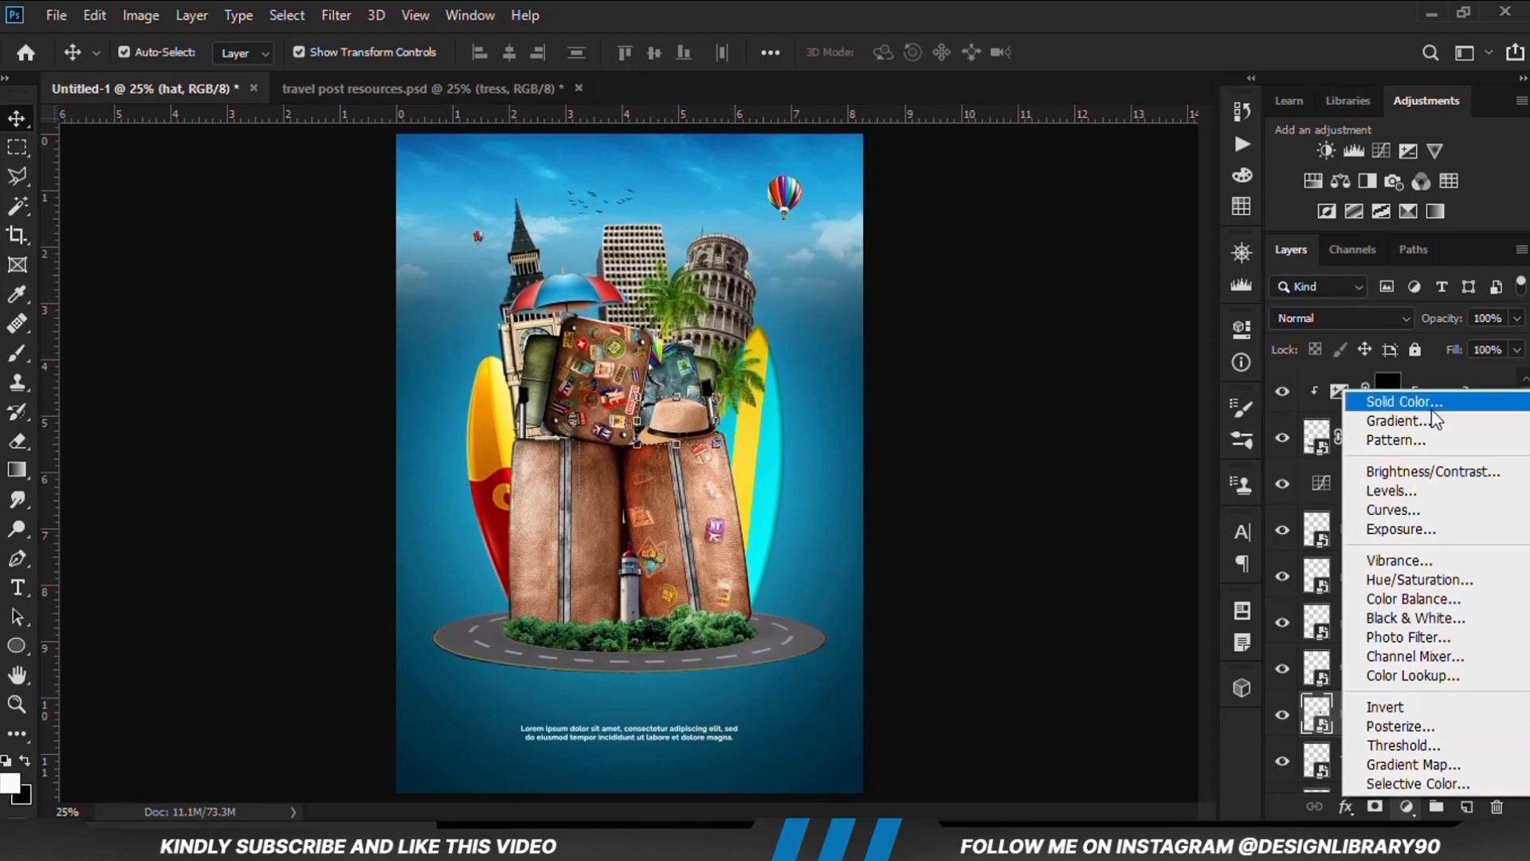
left_click(1433, 532)
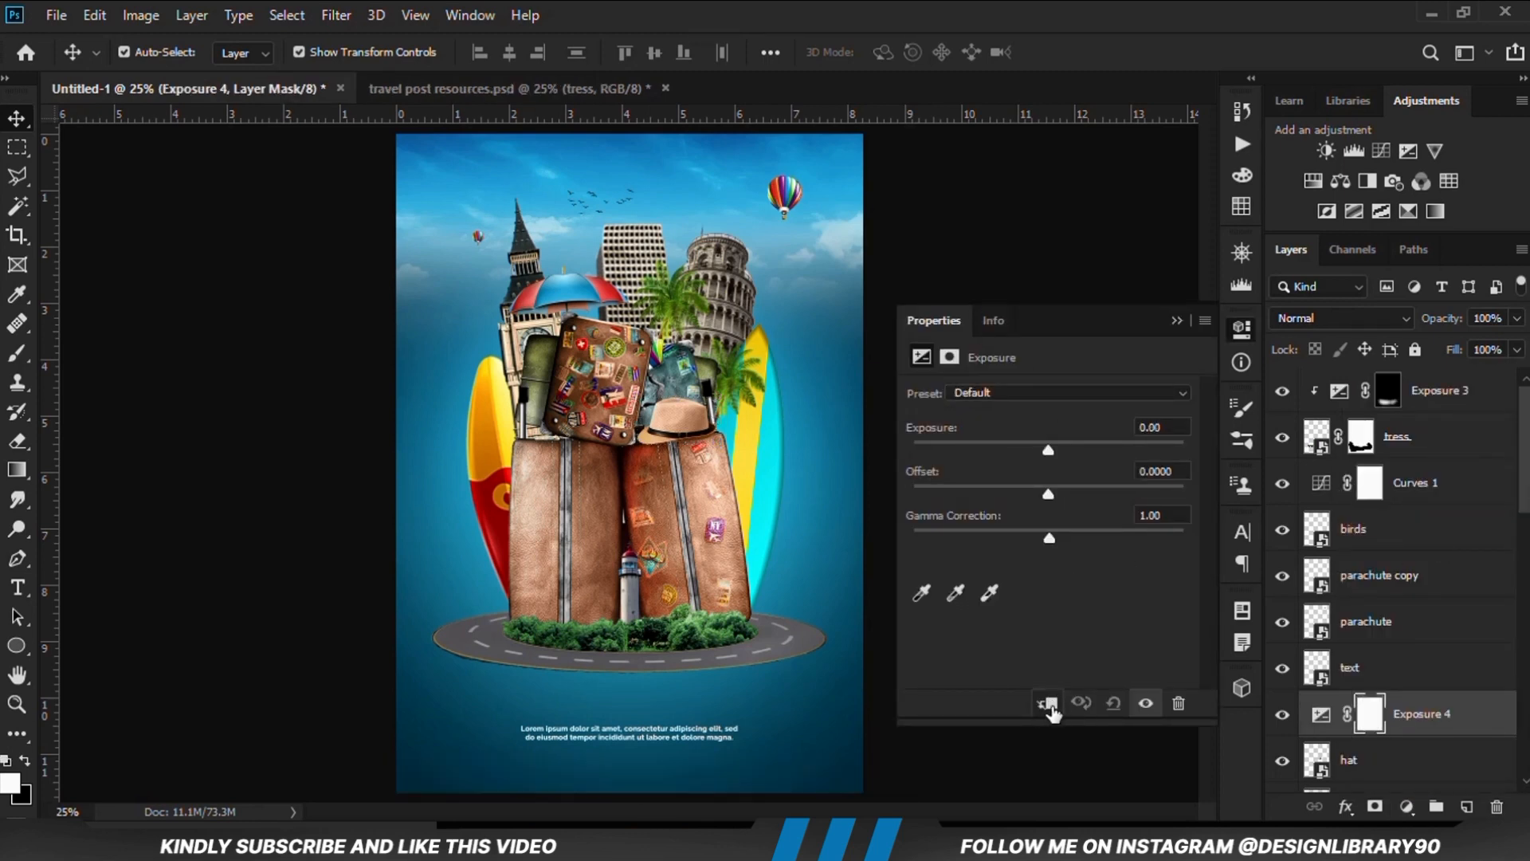
left_click(1050, 706)
Set the hat's exposure to -3.22, compare its effect, and invert the adjustment's mask to black
left_click_drag(1049, 451, 983, 451)
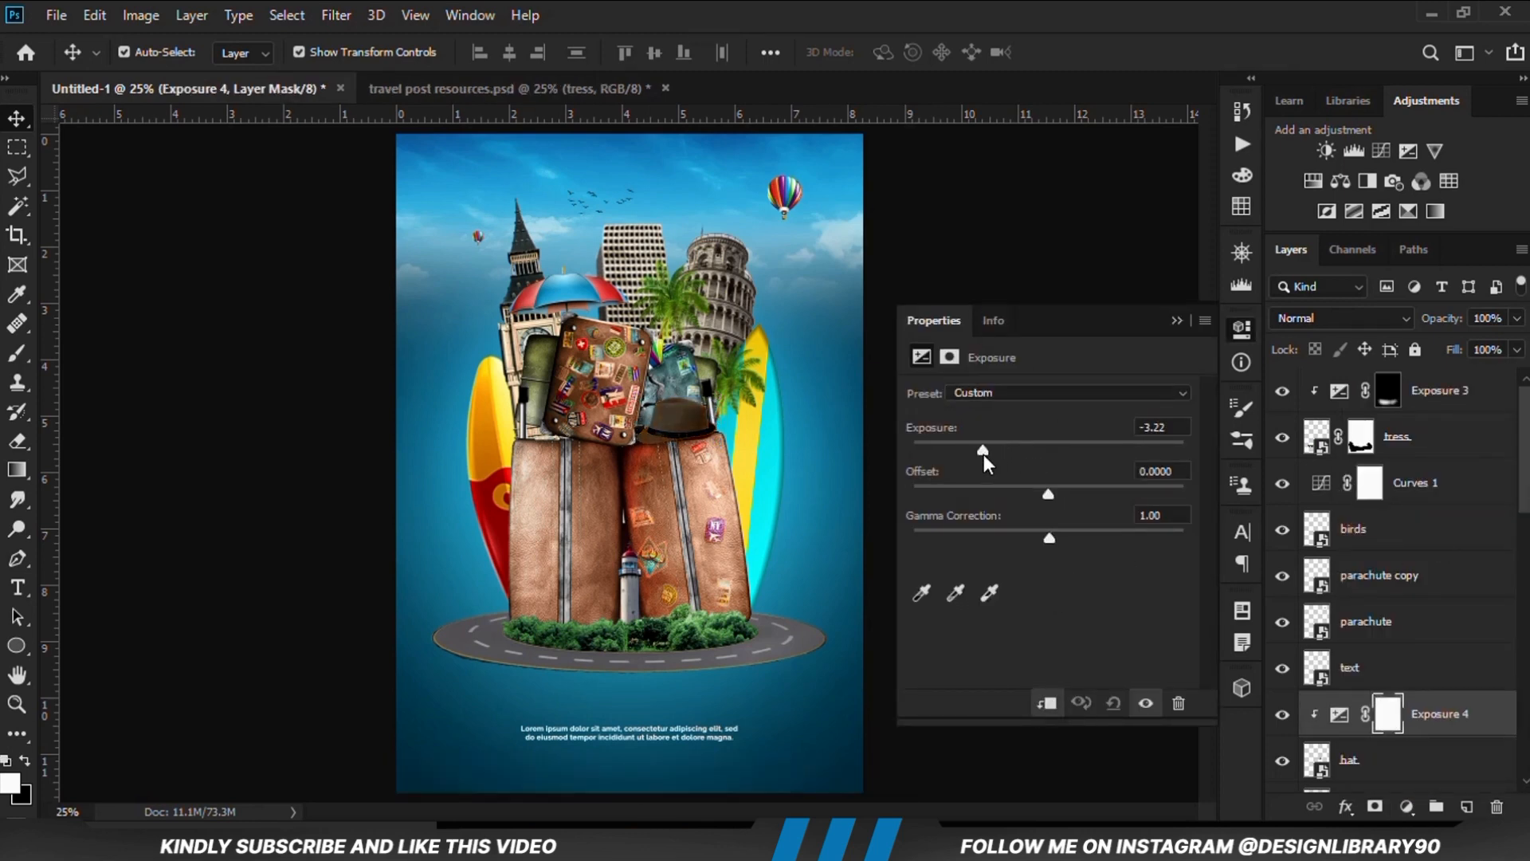
left_click(1177, 320)
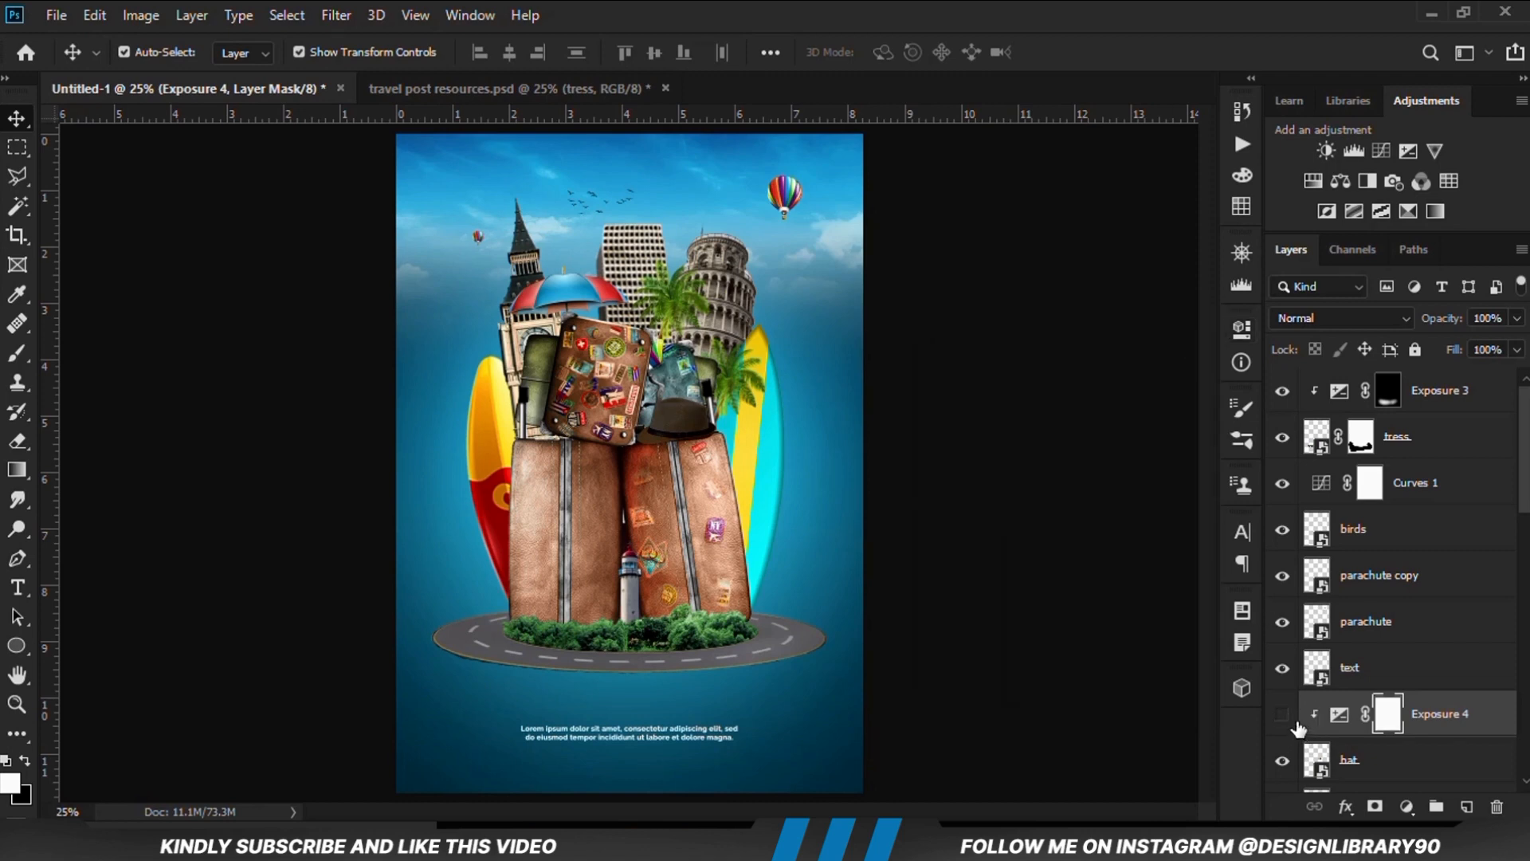
left_click(1294, 720)
key("ctrl+i")
Prepare the Brush tool for the hat's mask with a size of 175 px and a white foreground colour
right_click(18, 353)
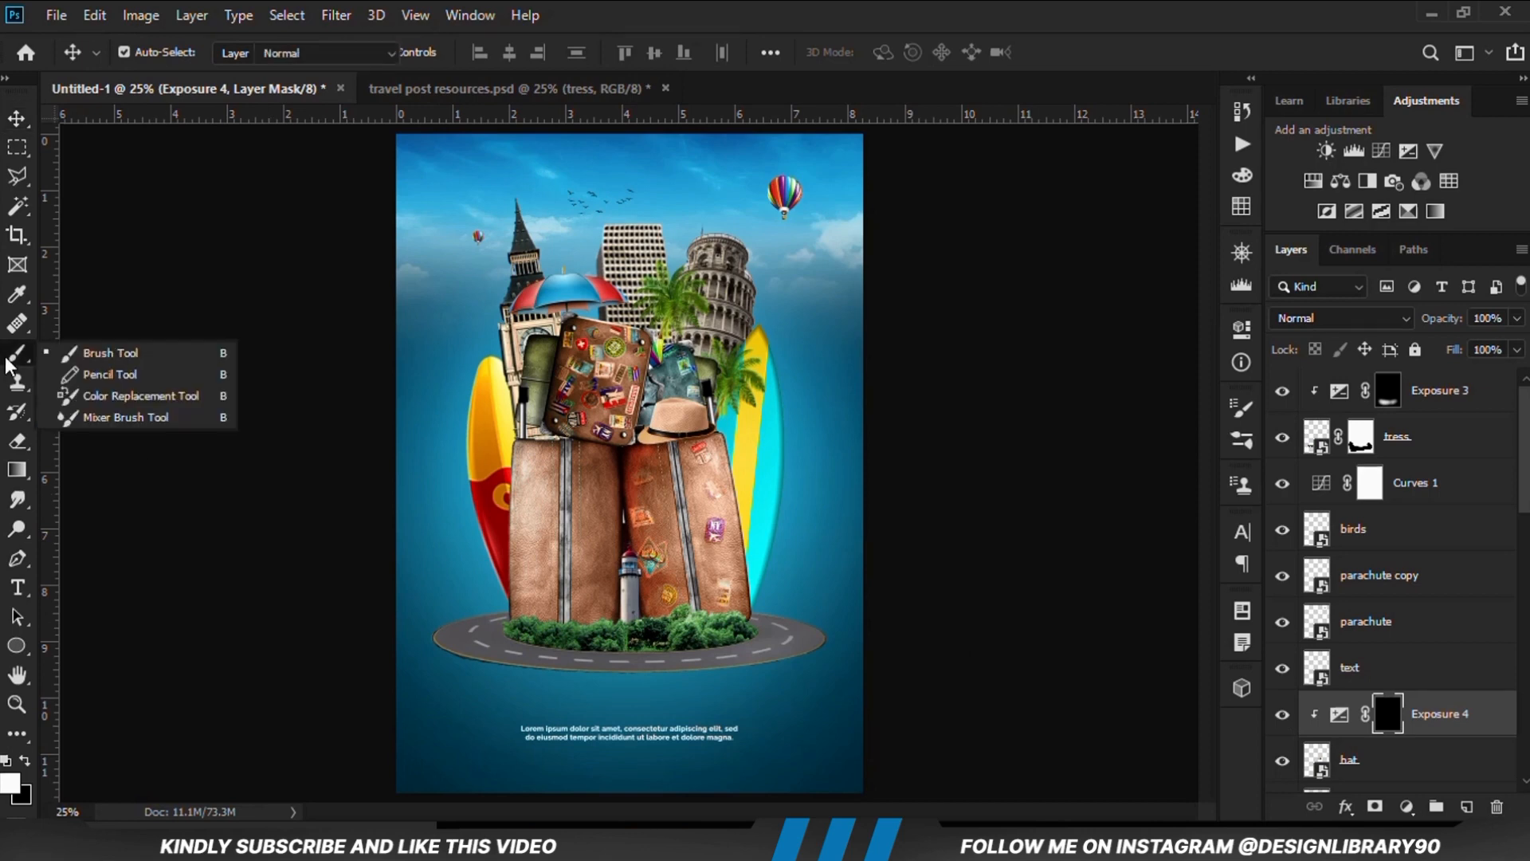
left_click(89, 356)
scroll(761, 423, "up", 3)
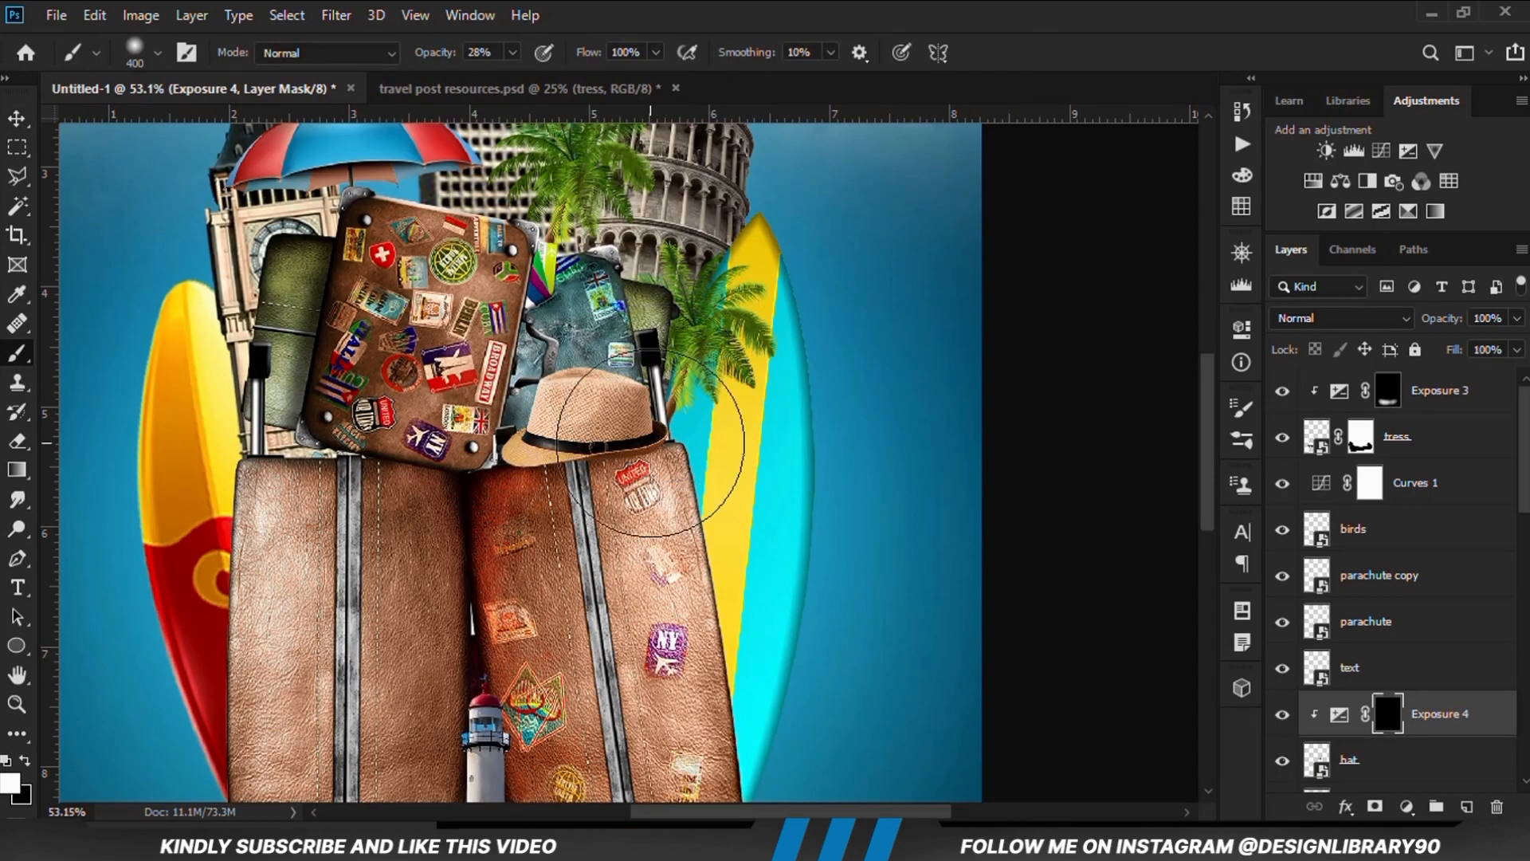
key("bracketleft")
key("bracketleft")
key("bracketleft")
key("bracketleft")
left_click(8, 783)
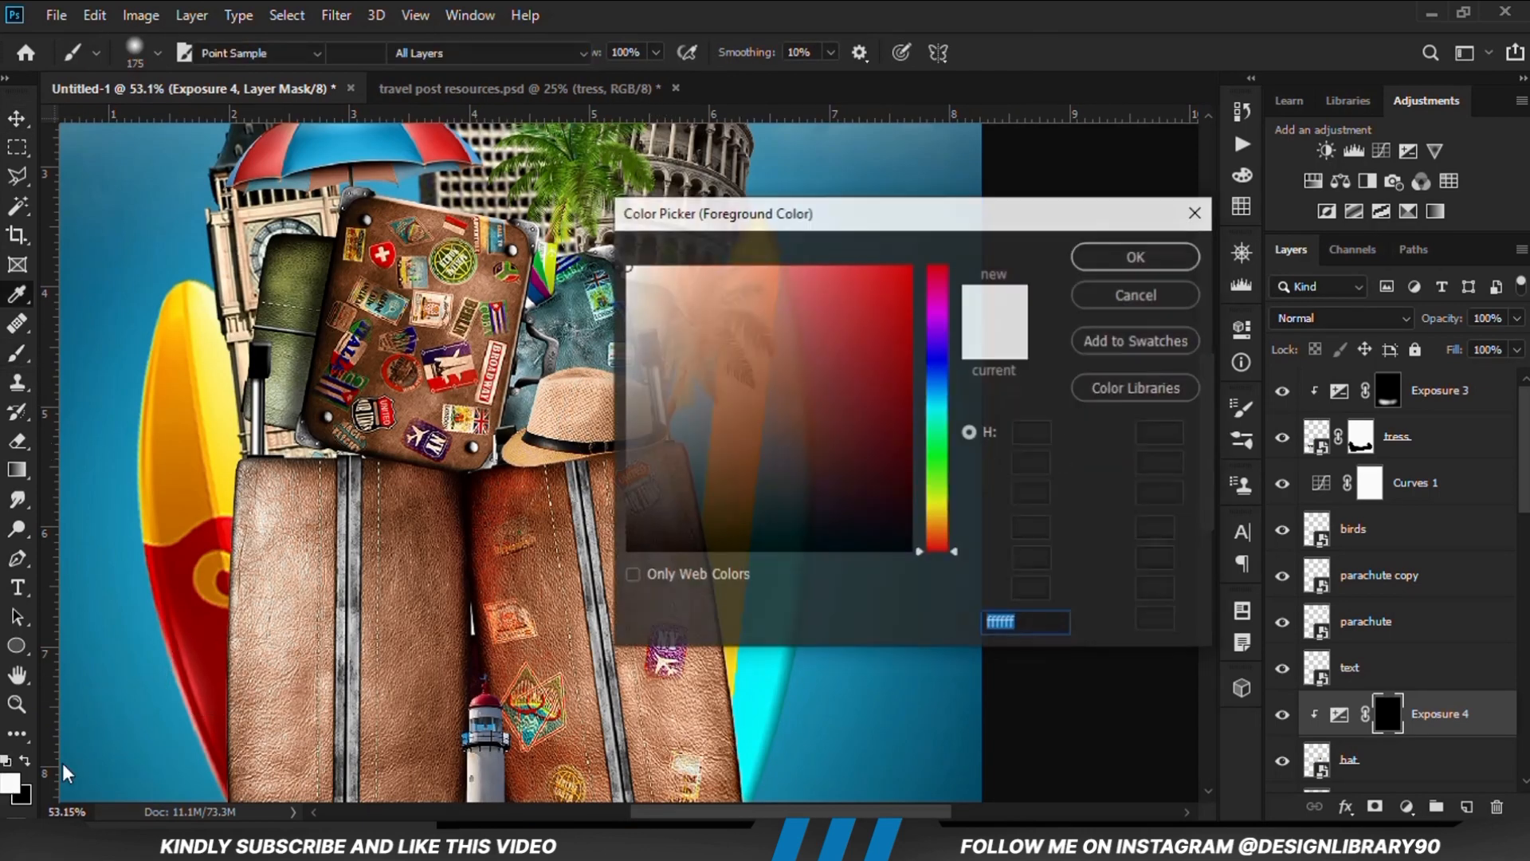
left_click(1103, 253)
Paint on the hat's Exposure mask to shade its lower edge, reducing brush opacity to 12%, and compare the result
left_click(662, 476)
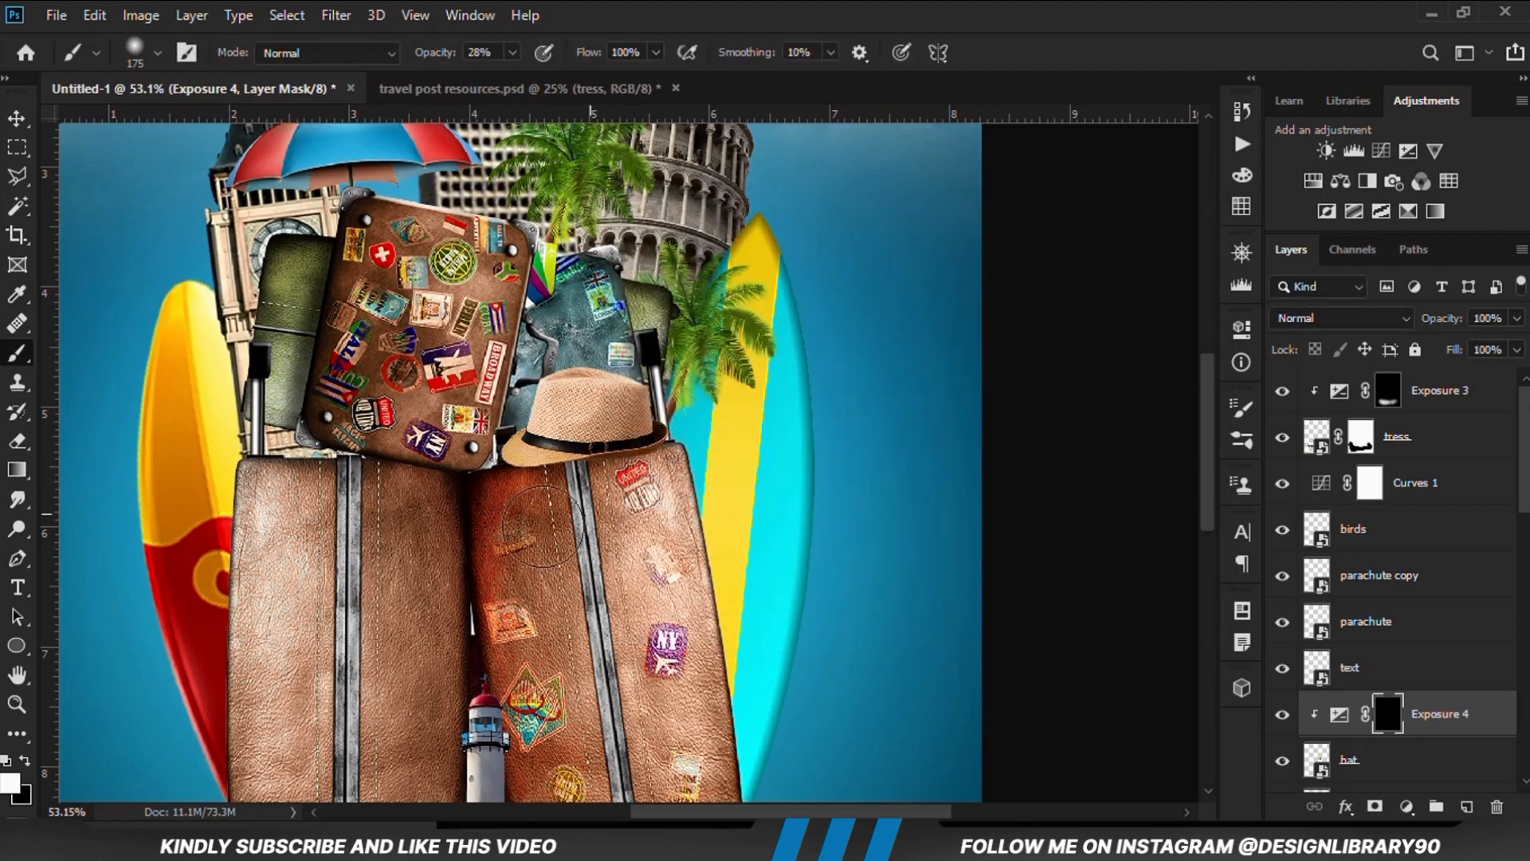
left_click(512, 53)
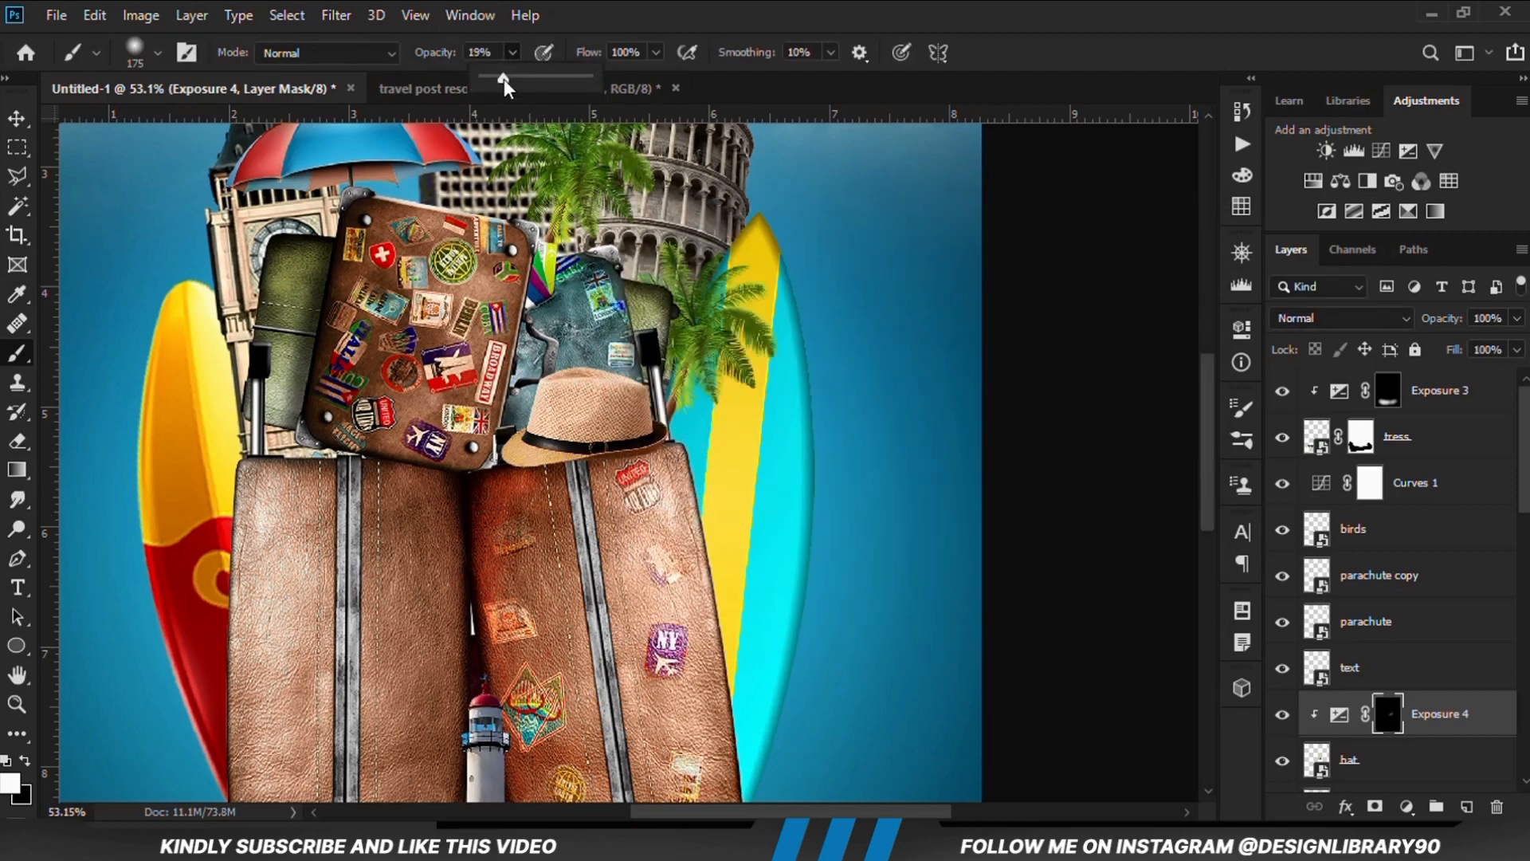
left_click(587, 46)
mouse_move(678, 471)
left_mouse_down()
mouse_move(475, 481)
mouse_move(660, 418)
mouse_move(575, 476)
mouse_move(454, 468)
left_mouse_up()
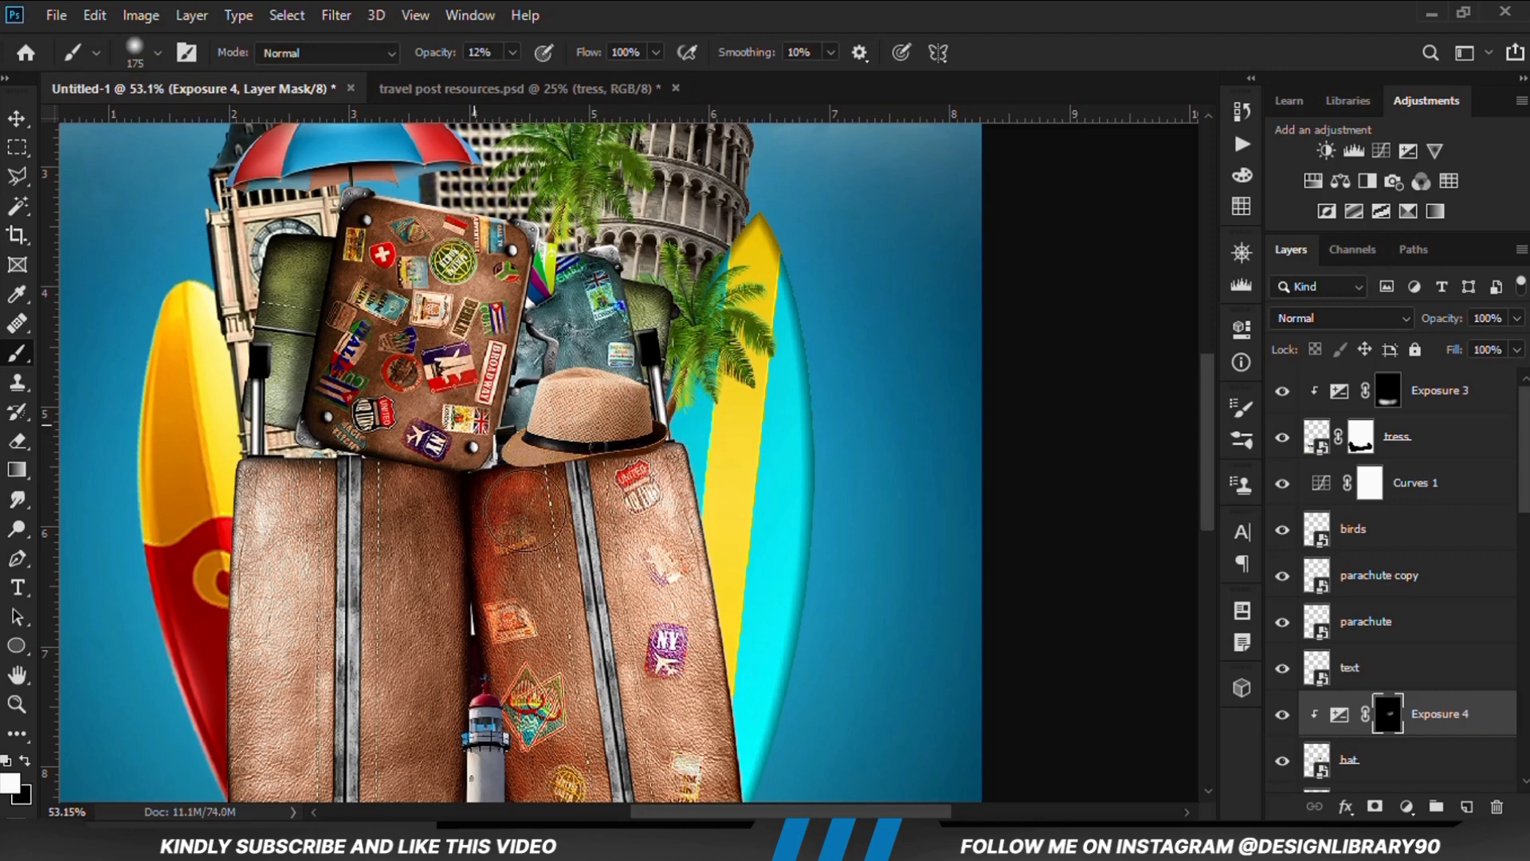
left_click(1281, 712)
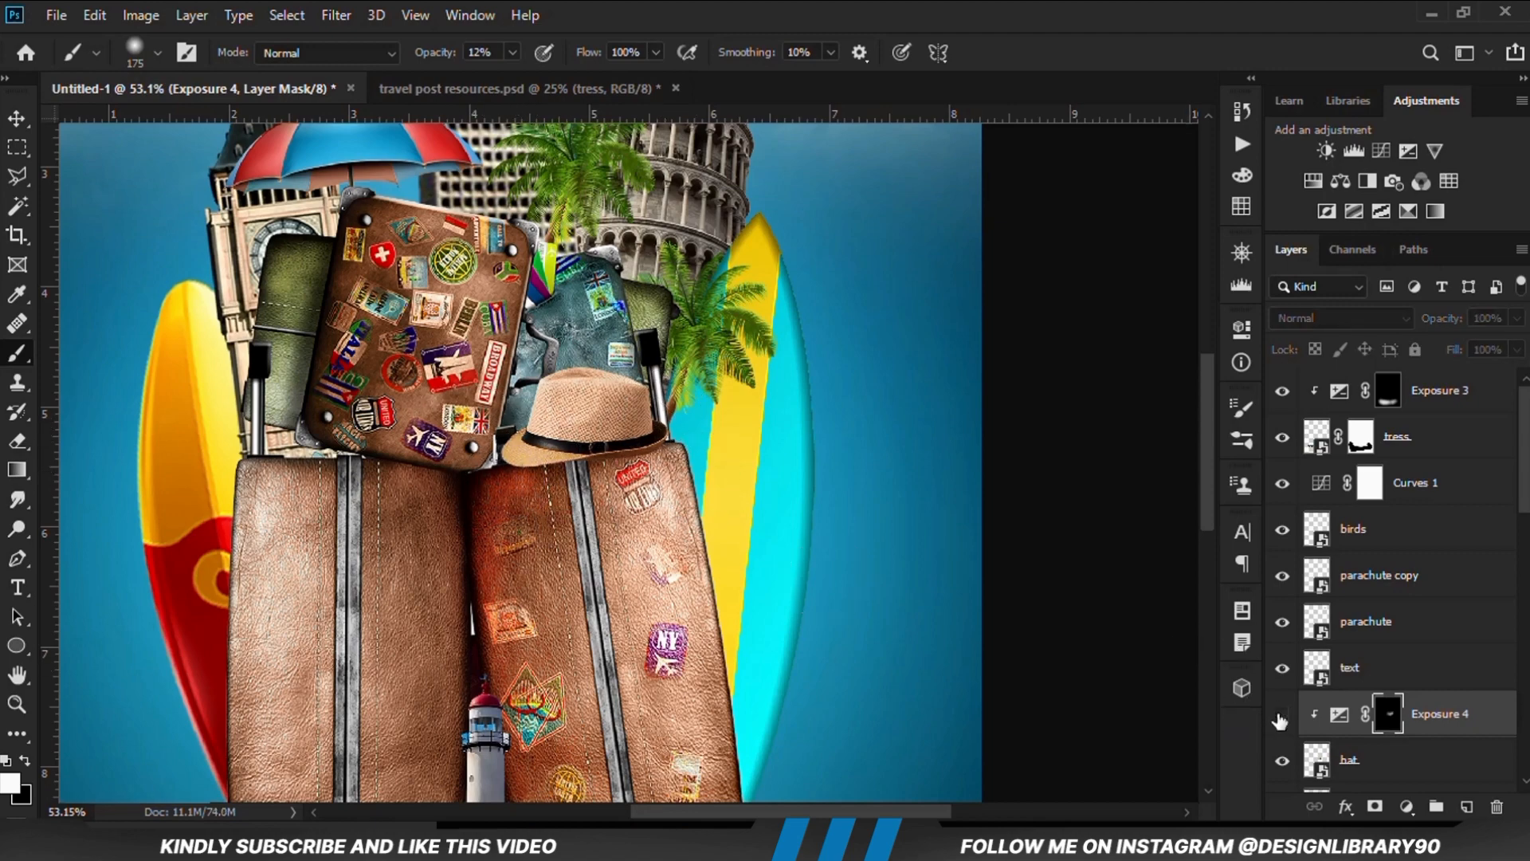
left_click(1280, 712)
Add an Exposure adjustment layer of -3.11 clipped to the clock tower's building layer
left_click(16, 118)
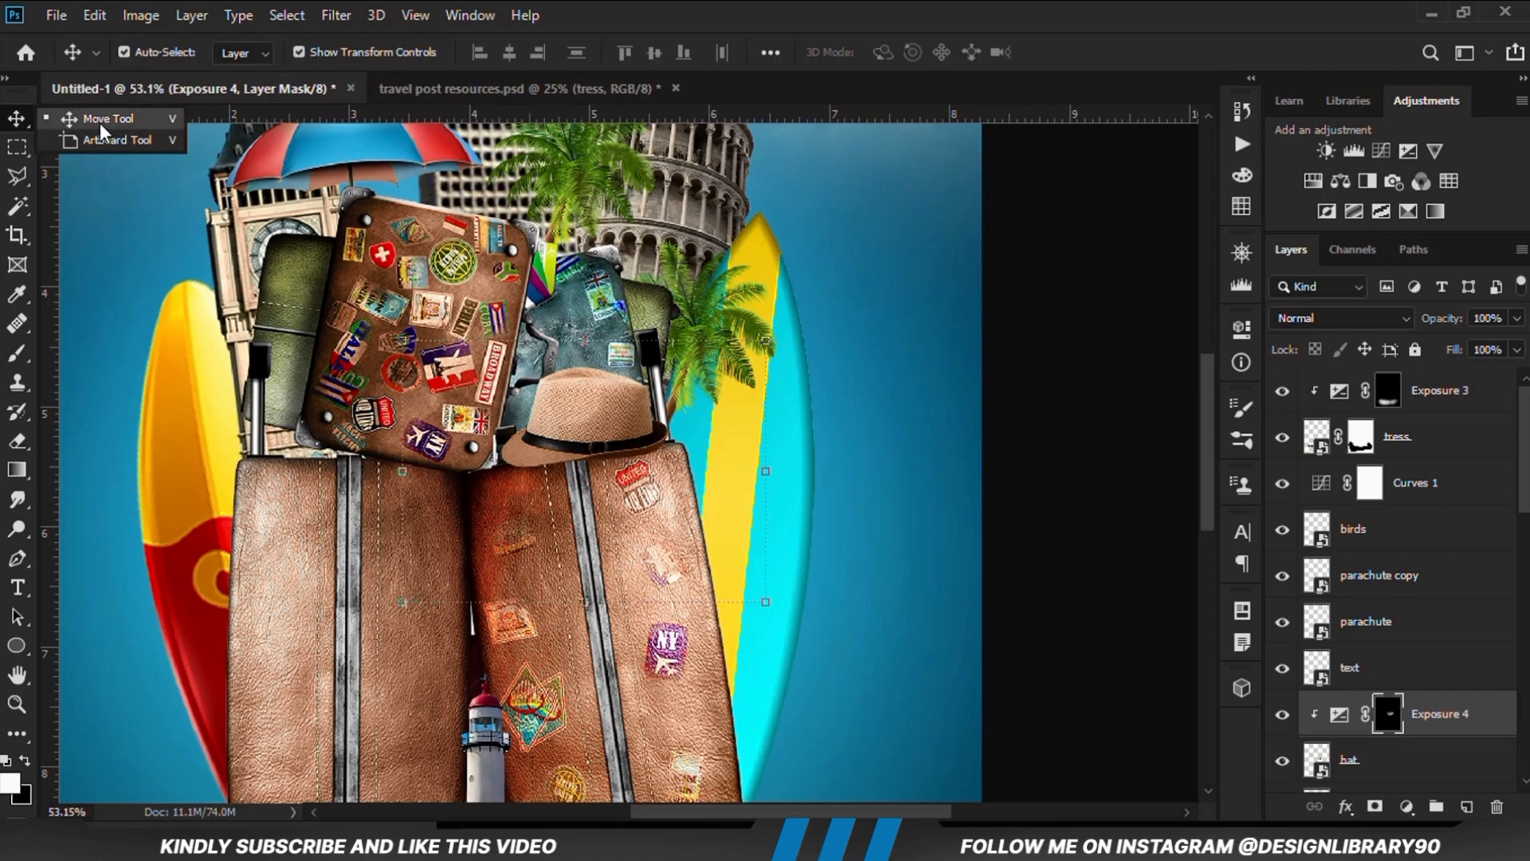
scroll(367, 267, "down", 3)
left_click(360, 263)
scroll(880, 495, "down", 1)
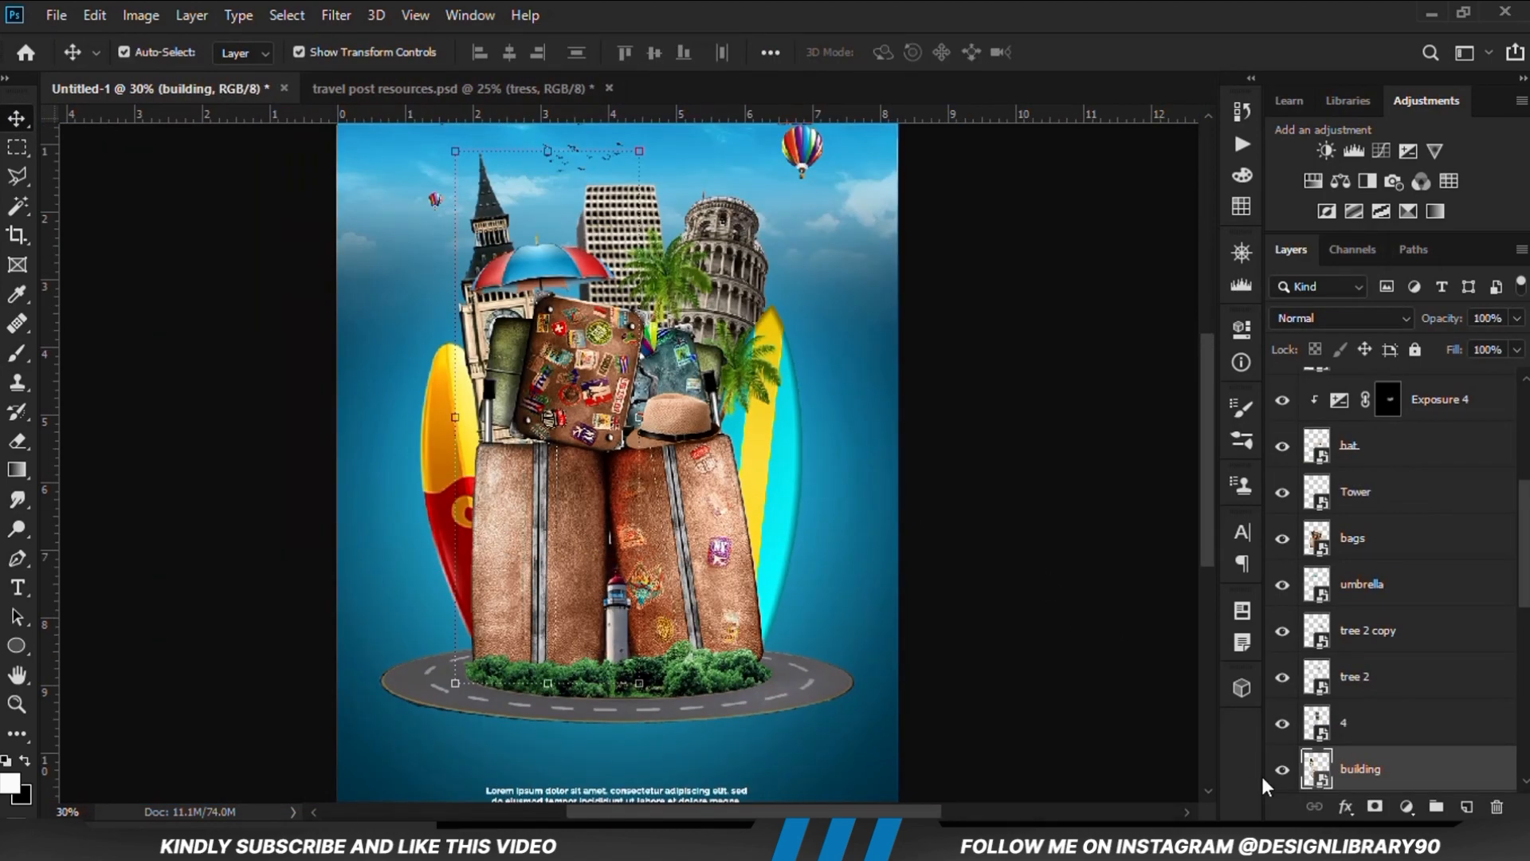
left_click(1282, 769)
left_click(1283, 769)
left_click(1405, 807)
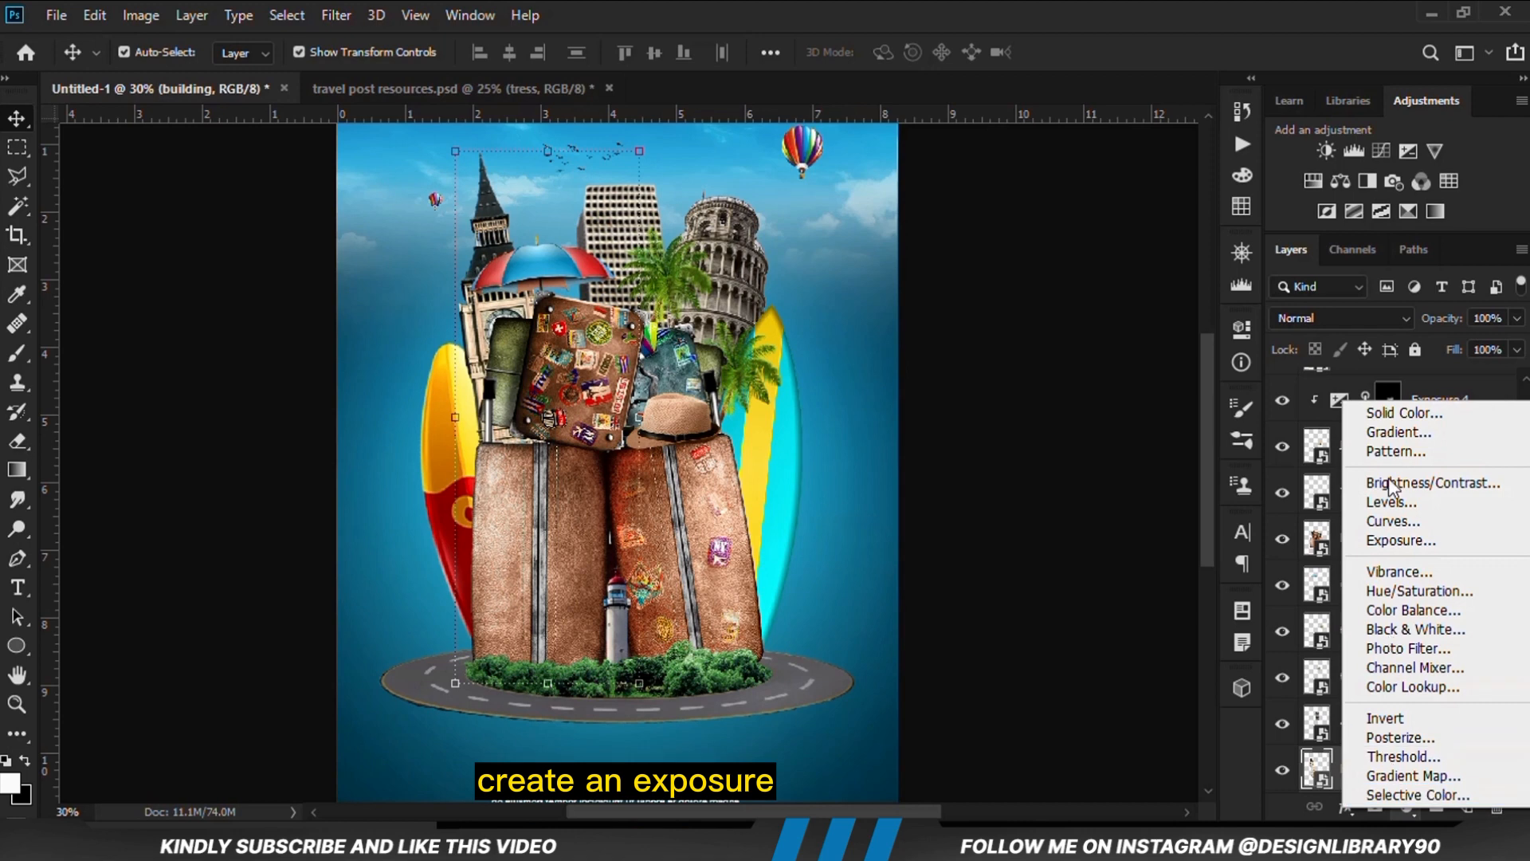
left_click(1393, 535)
left_click_drag(1048, 450, 985, 448)
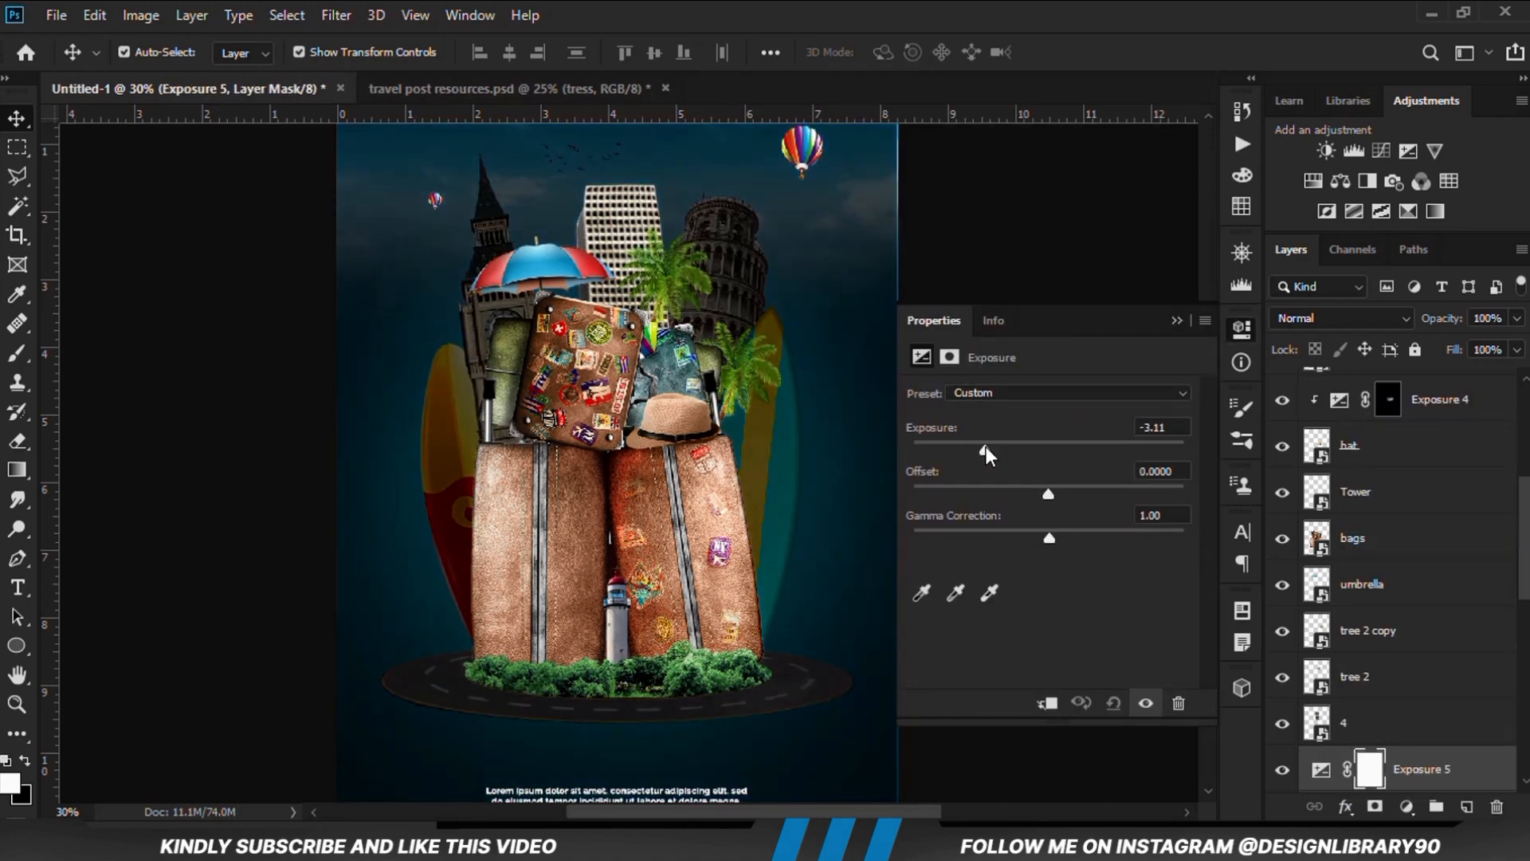
left_click(1040, 706)
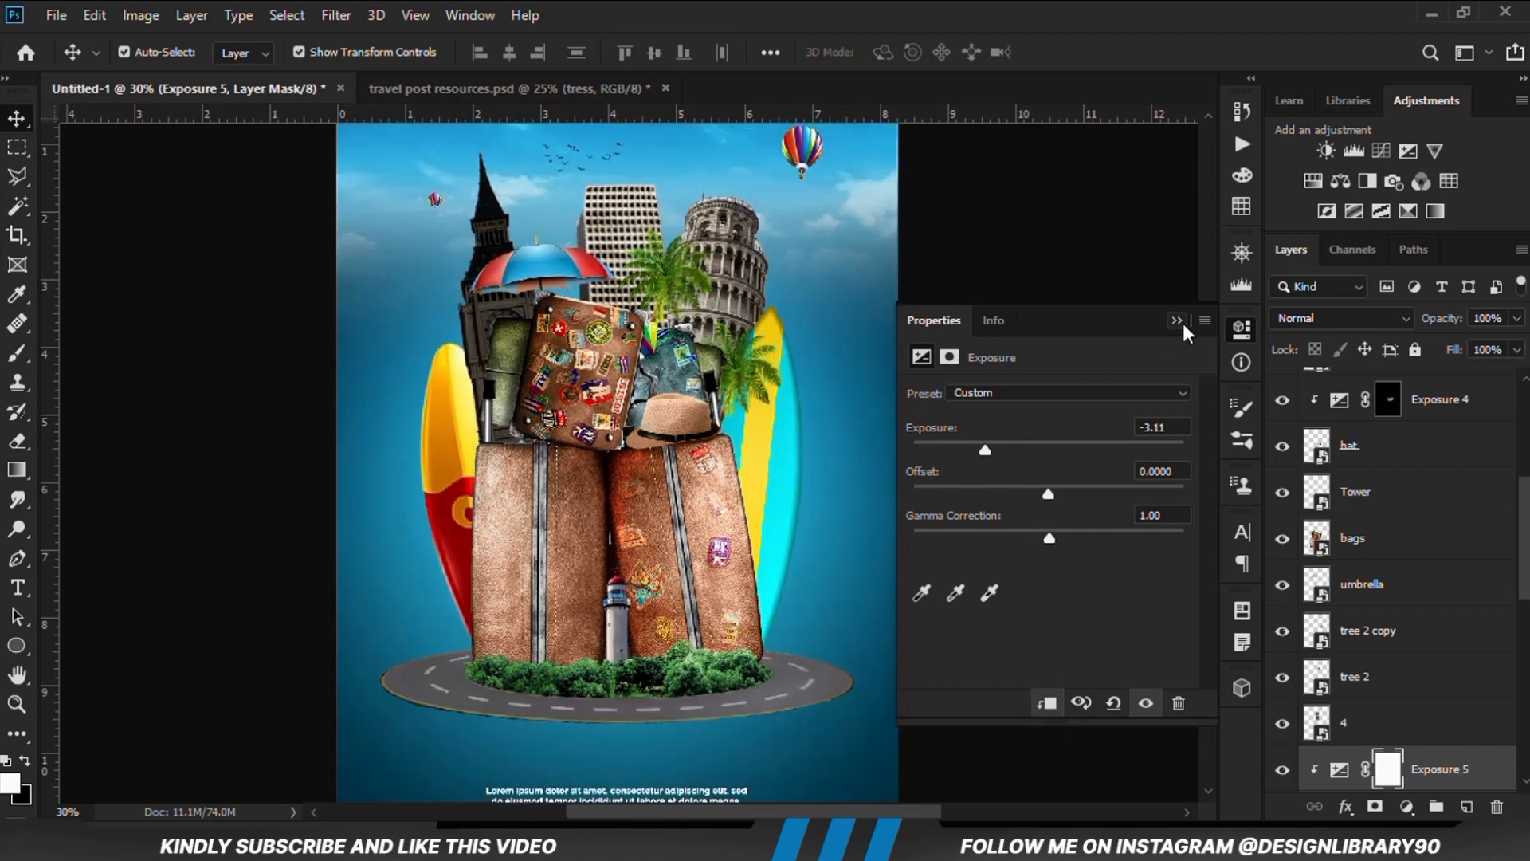
left_click(1178, 320)
Invert the clock tower's Exposure mask to black and prepare the Brush tool with 15% opacity and white foreground
scroll(1312, 701, "down", 2)
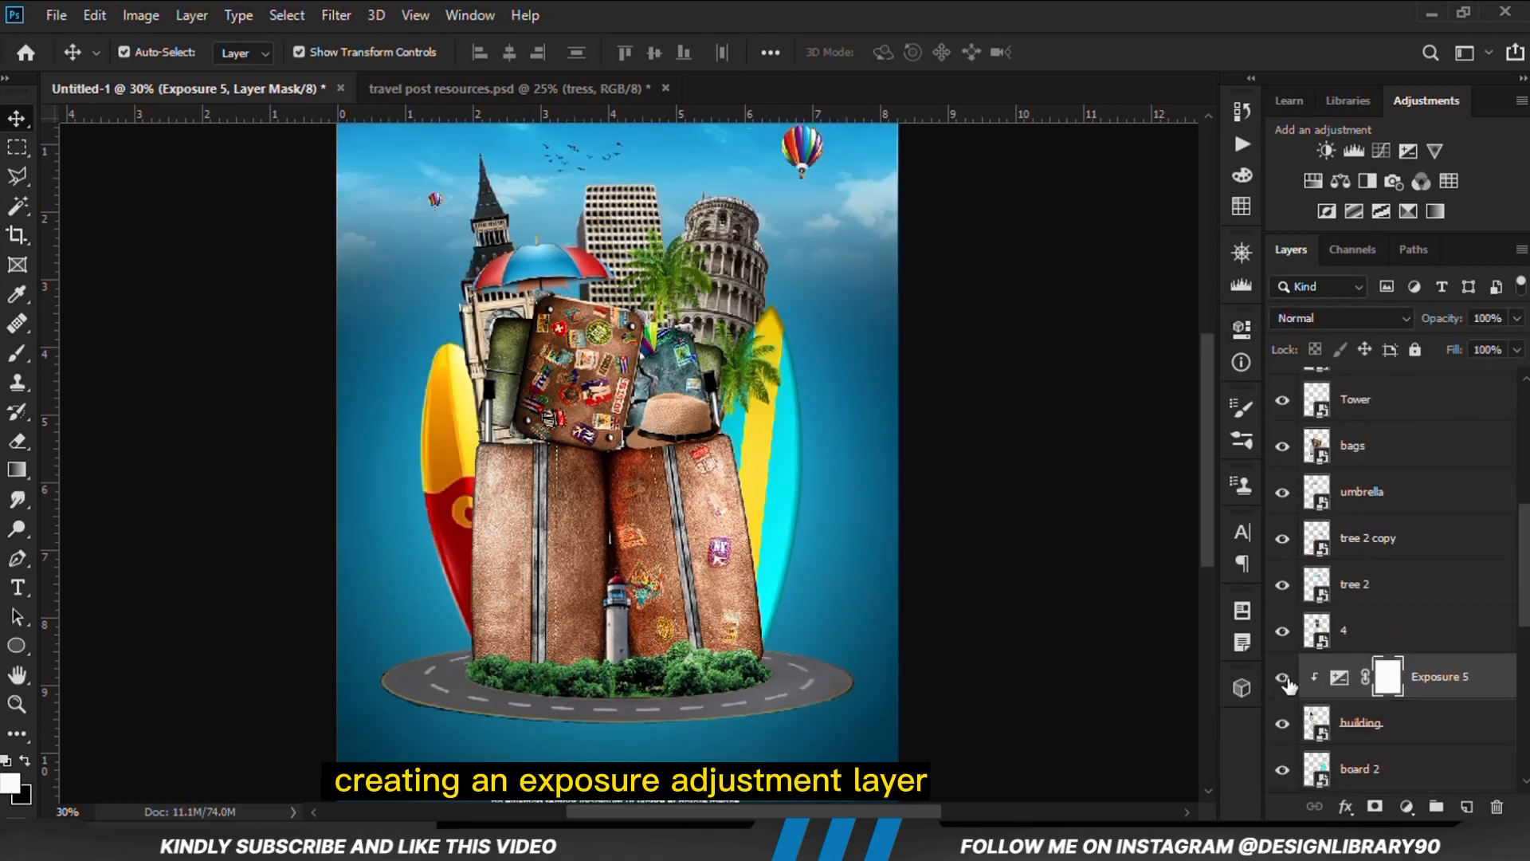
left_click(1283, 678)
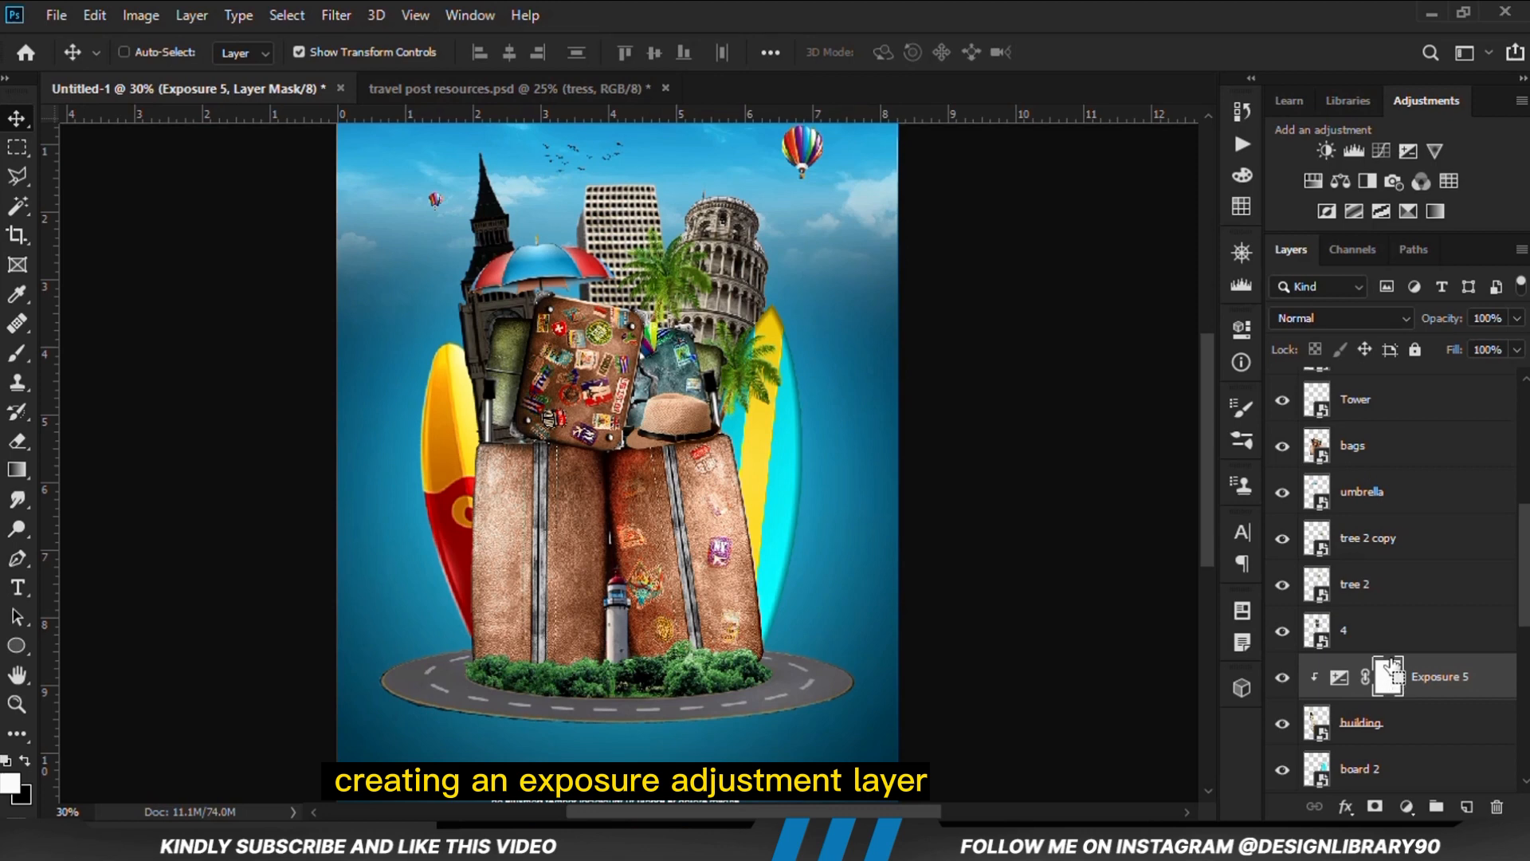
key("ctrl+i")
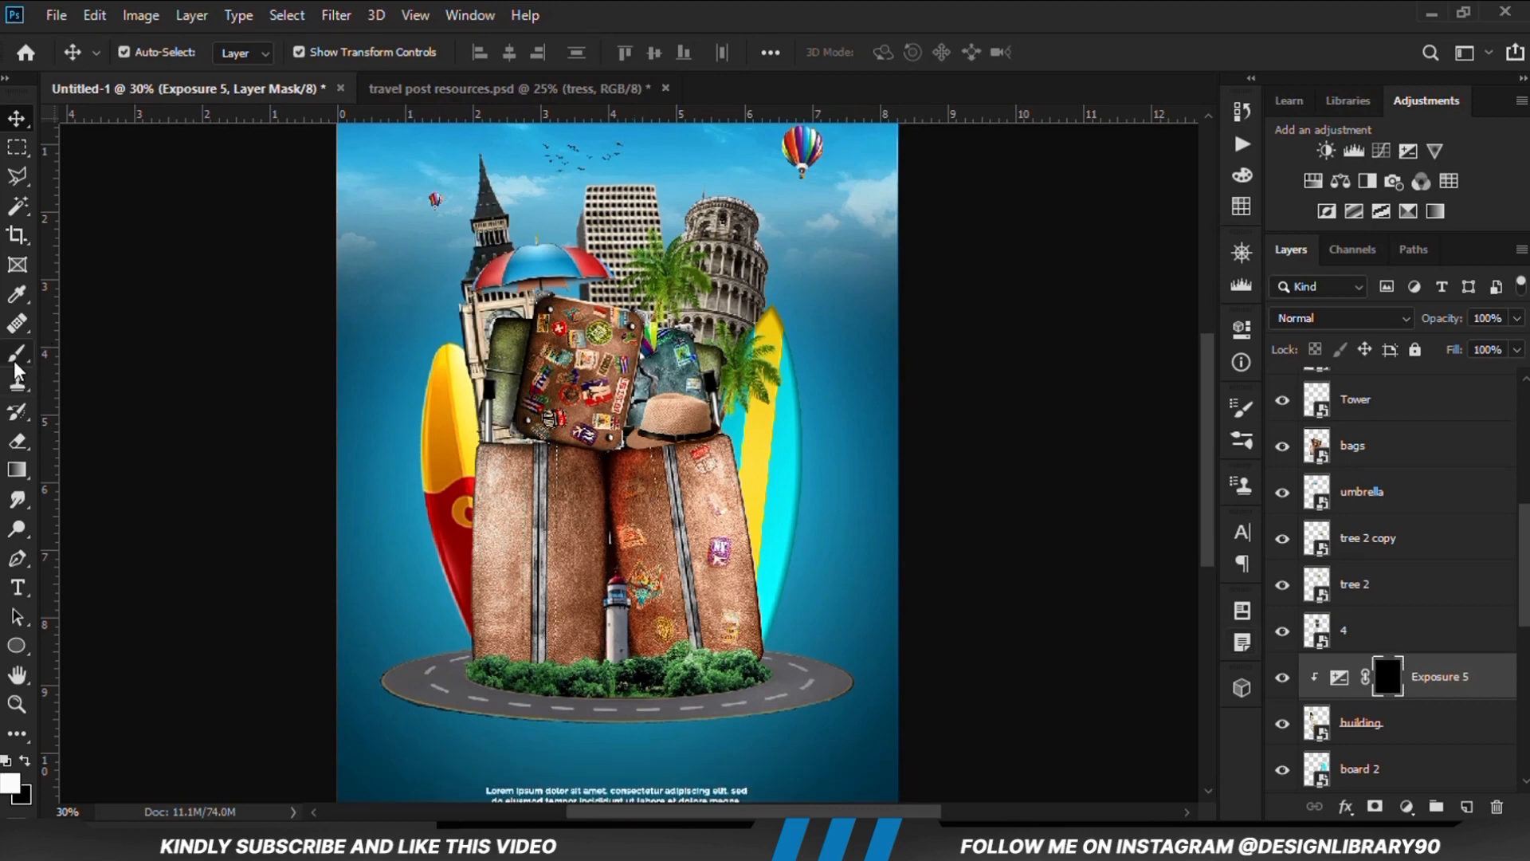
left_click_drag(13, 355, 133, 349)
left_click(512, 54)
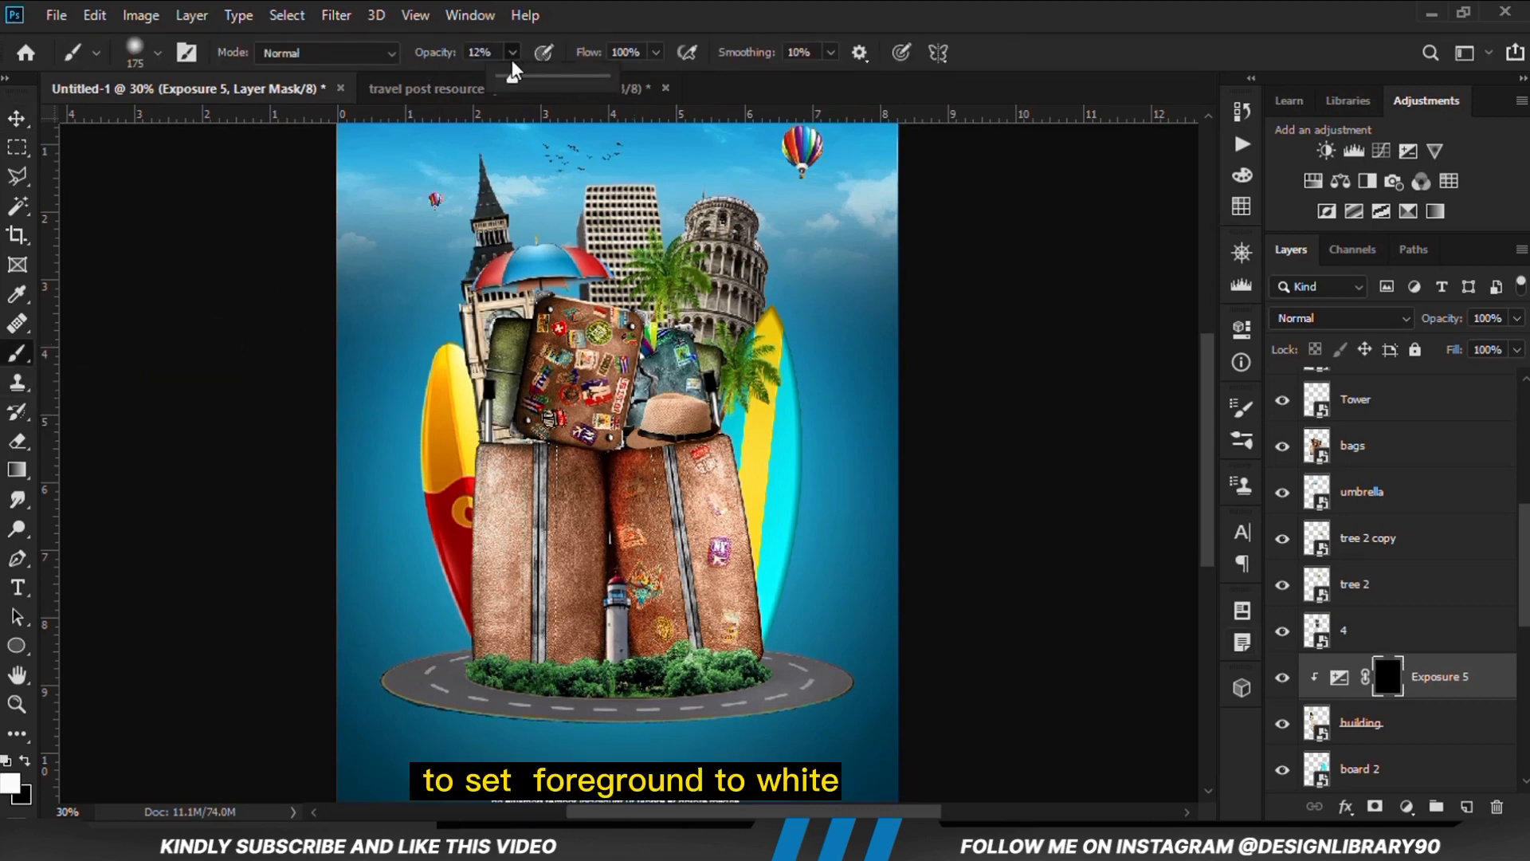
left_click(11, 783)
left_click(1169, 256)
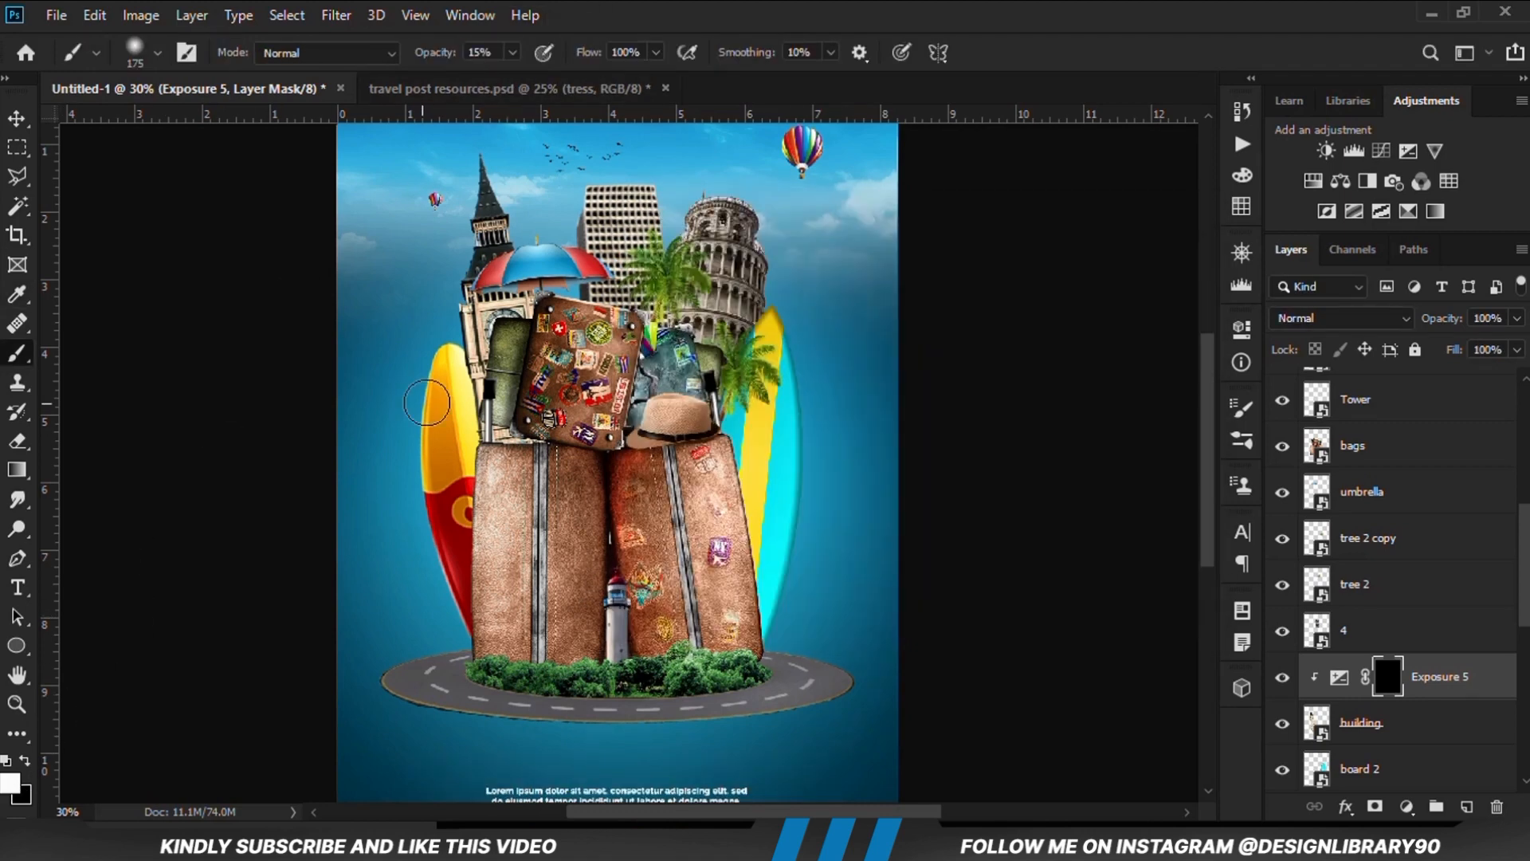
Paint soft shading on the clock tower's lower part behind the luggage with a 500 px brush at 15% opacity
scroll(515, 407, "up", 5)
key("bracketright")
key("bracketright")
key("bracketright")
key("bracketright")
key("bracketright")
mouse_move(532, 405)
left_mouse_down()
mouse_move(569, 357)
mouse_move(570, 408)
mouse_move(541, 468)
left_mouse_up()
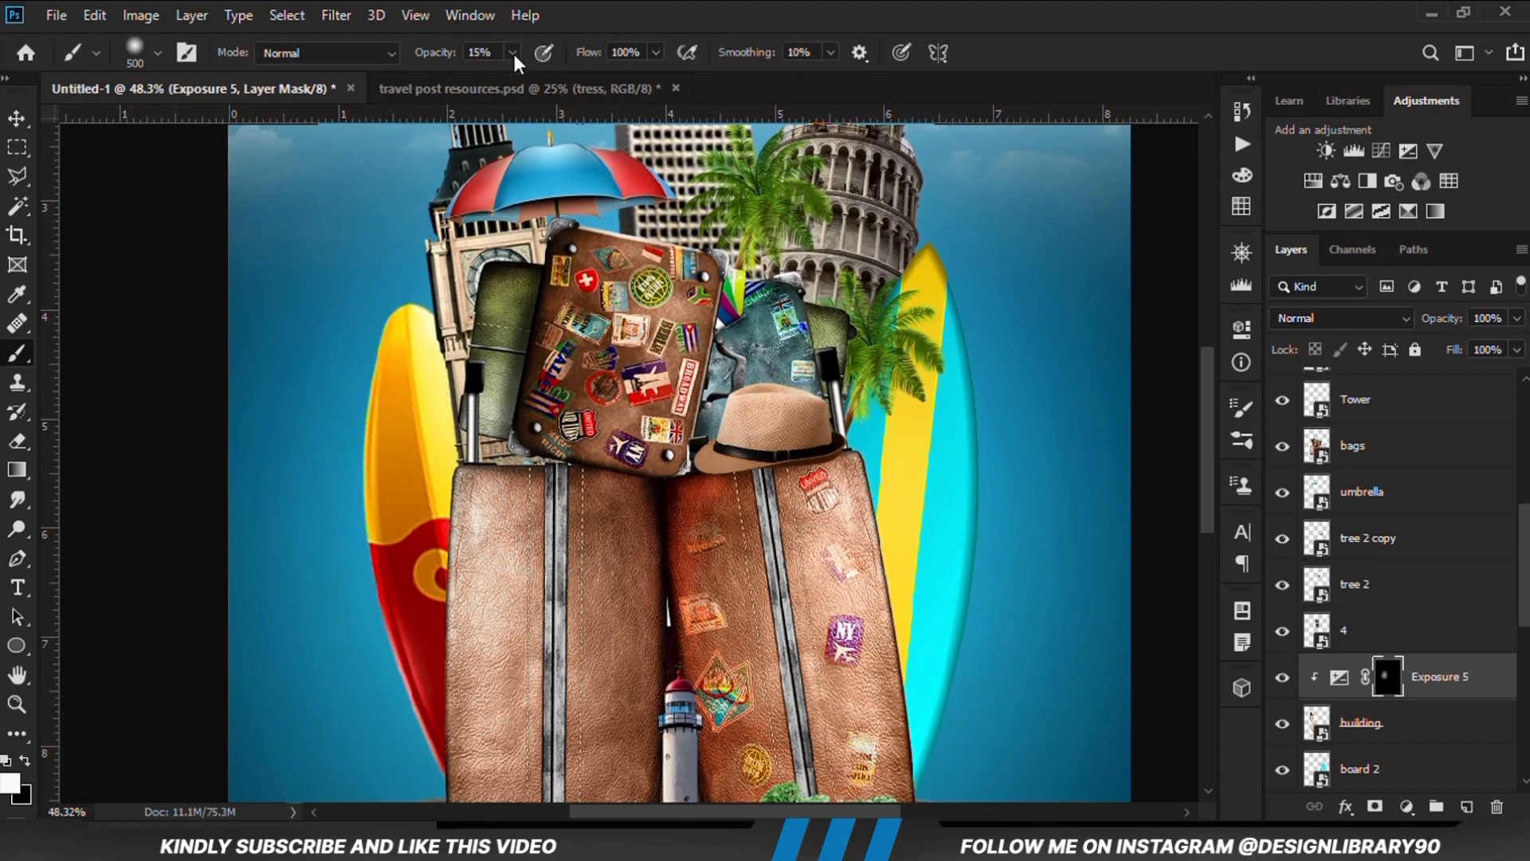
Deepen the clock tower's shading around the green suitcase at 37% opacity, reducing the brush to 200 px
left_click(536, 78)
left_click_drag(531, 459, 516, 451)
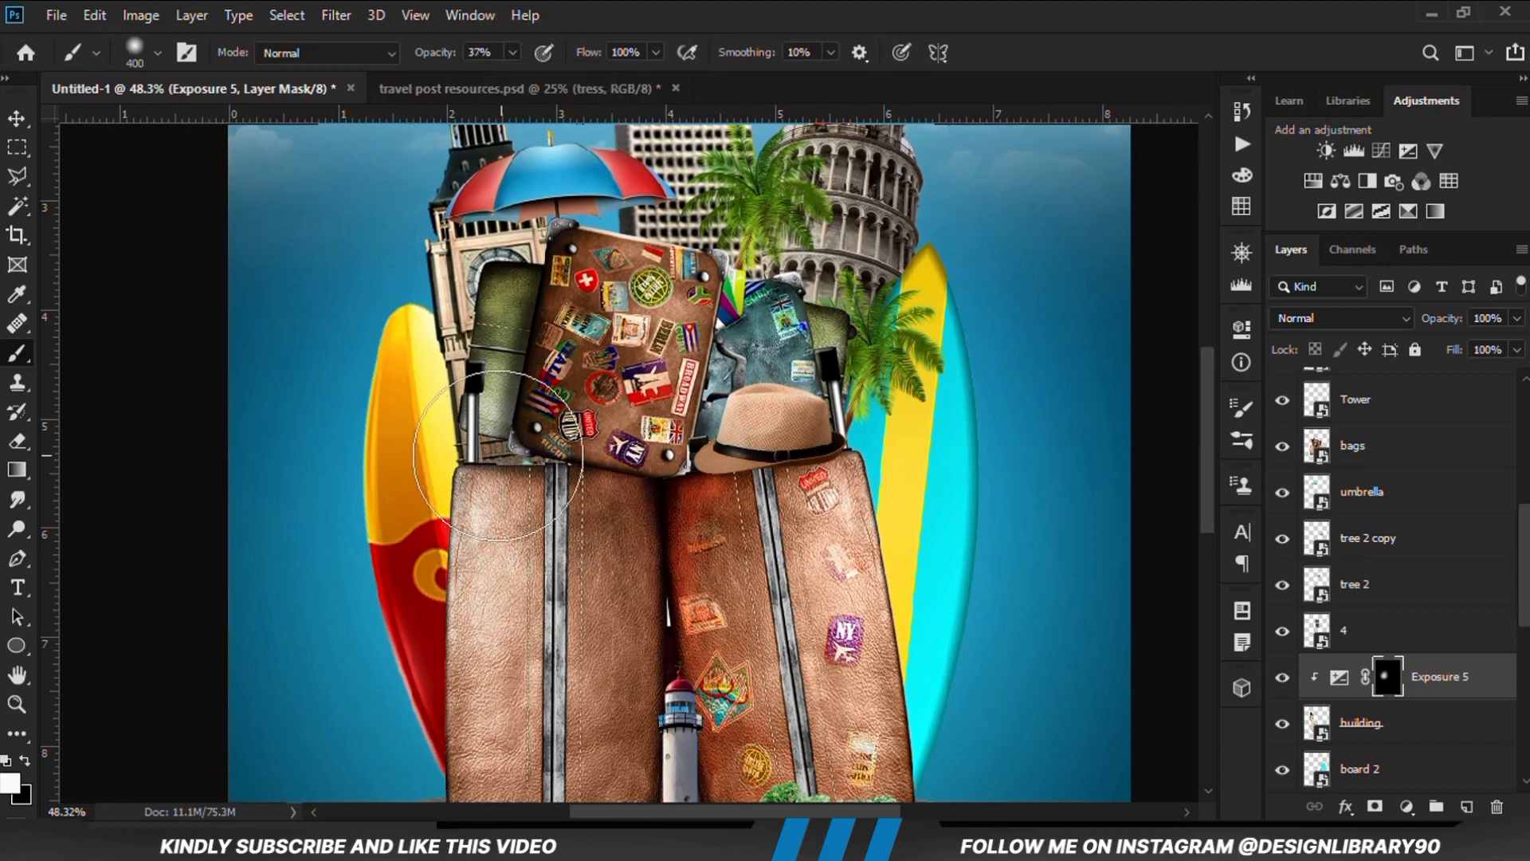
key("bracketleft")
key("bracketleft")
key("bracketleft")
left_click_drag(494, 390, 504, 363)
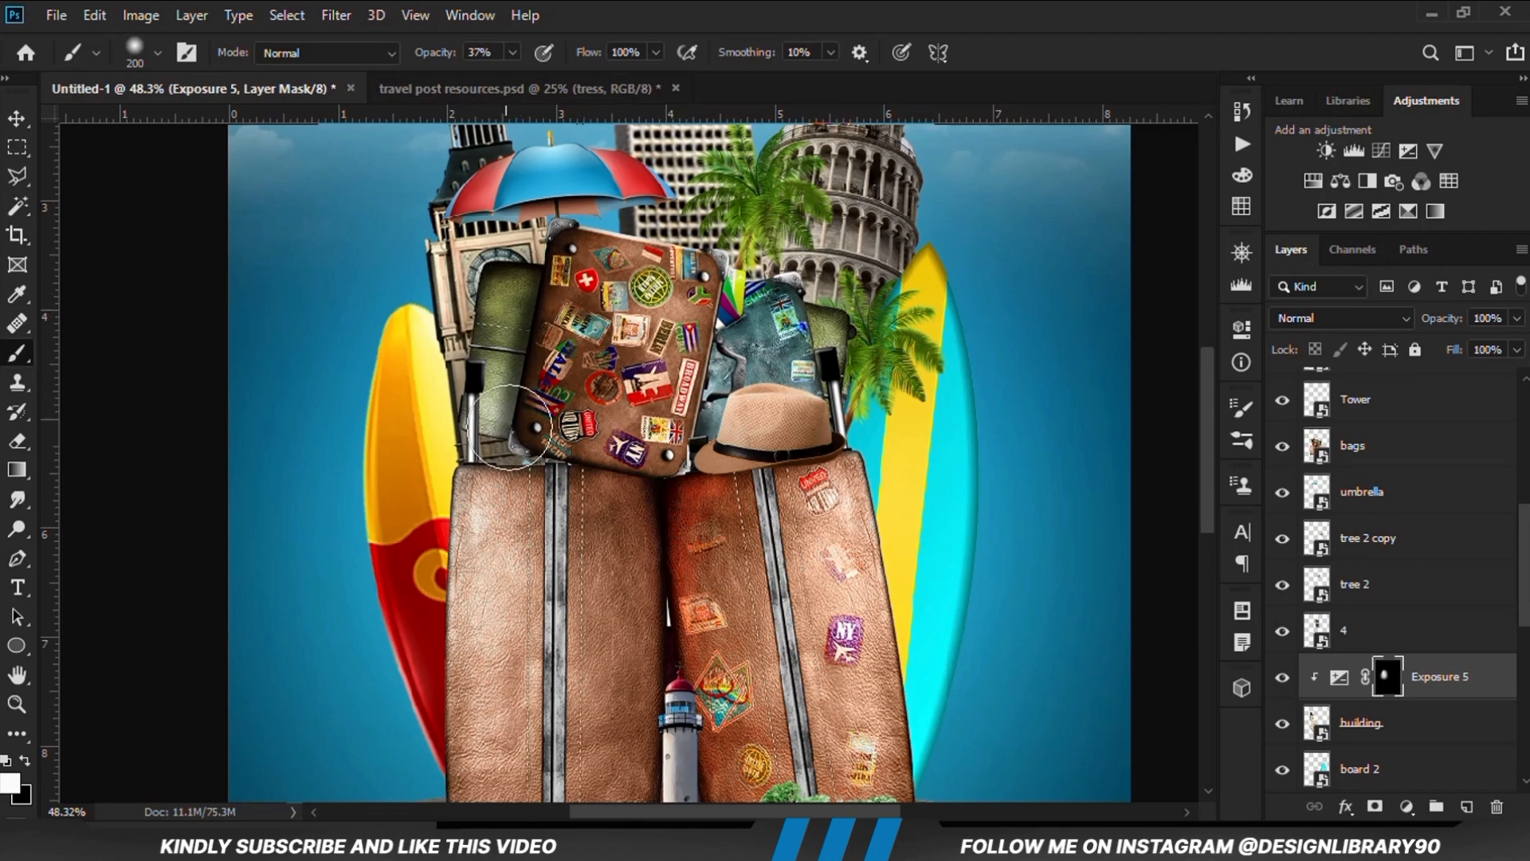
Extend the clock tower's mask shading with a 250 px brush, lowering opacity to 11%, and compare the result
key("bracketright")
key("bracketright")
mouse_move(576, 482)
left_mouse_down()
mouse_move(657, 466)
mouse_move(668, 329)
mouse_move(564, 359)
mouse_move(546, 393)
mouse_move(523, 322)
left_mouse_up()
key("bracketleft")
key("bracketleft")
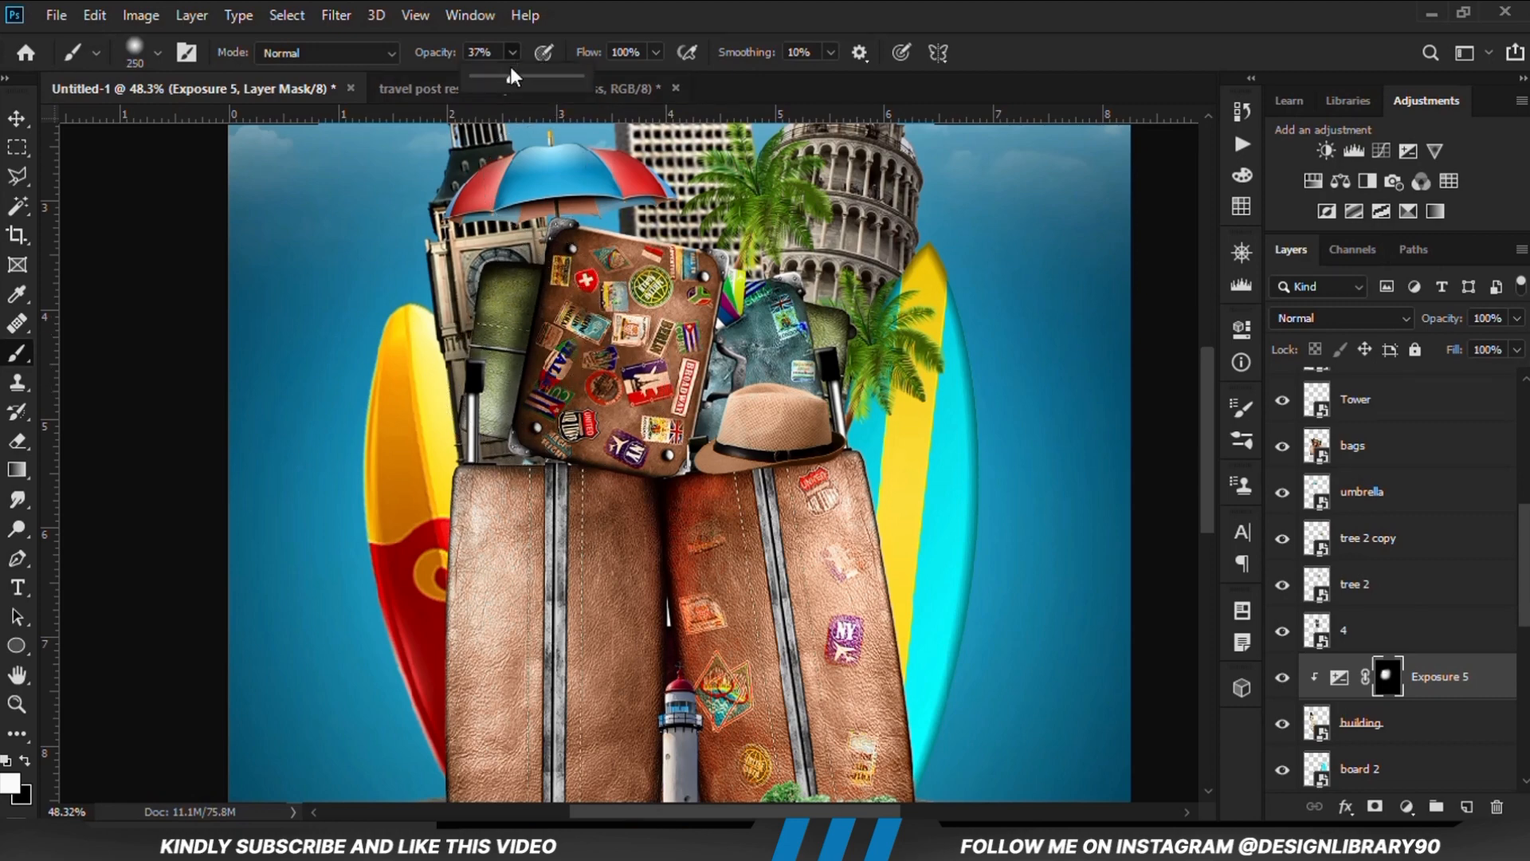
key("ctrl+minus")
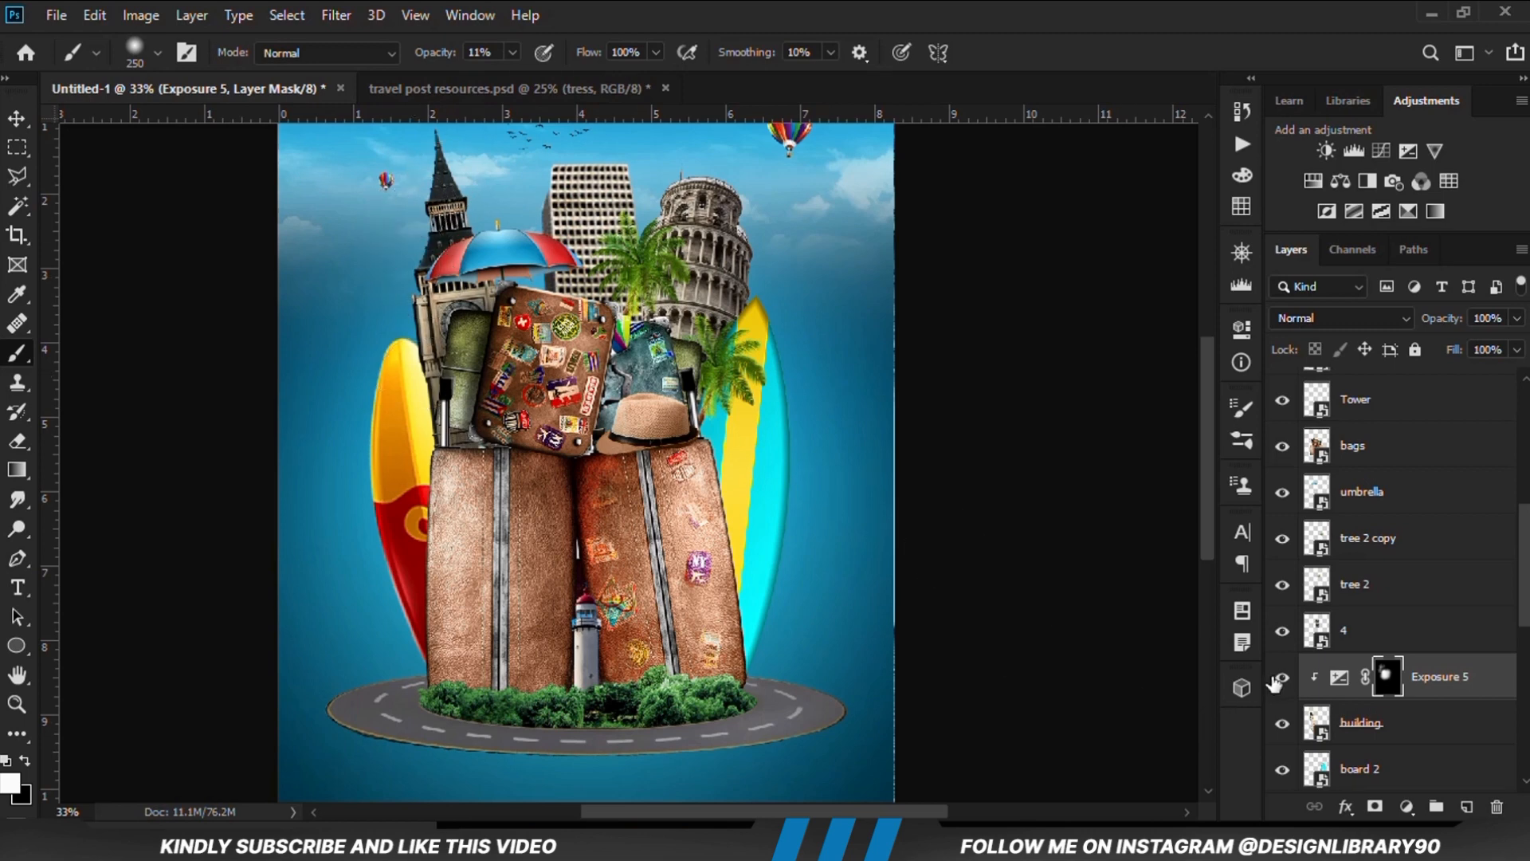
left_click(1280, 678)
left_click(1280, 678)
key("ctrl+minus")
Select the umbrella layer and add a Curves adjustment layer clipped to it
left_click(18, 120)
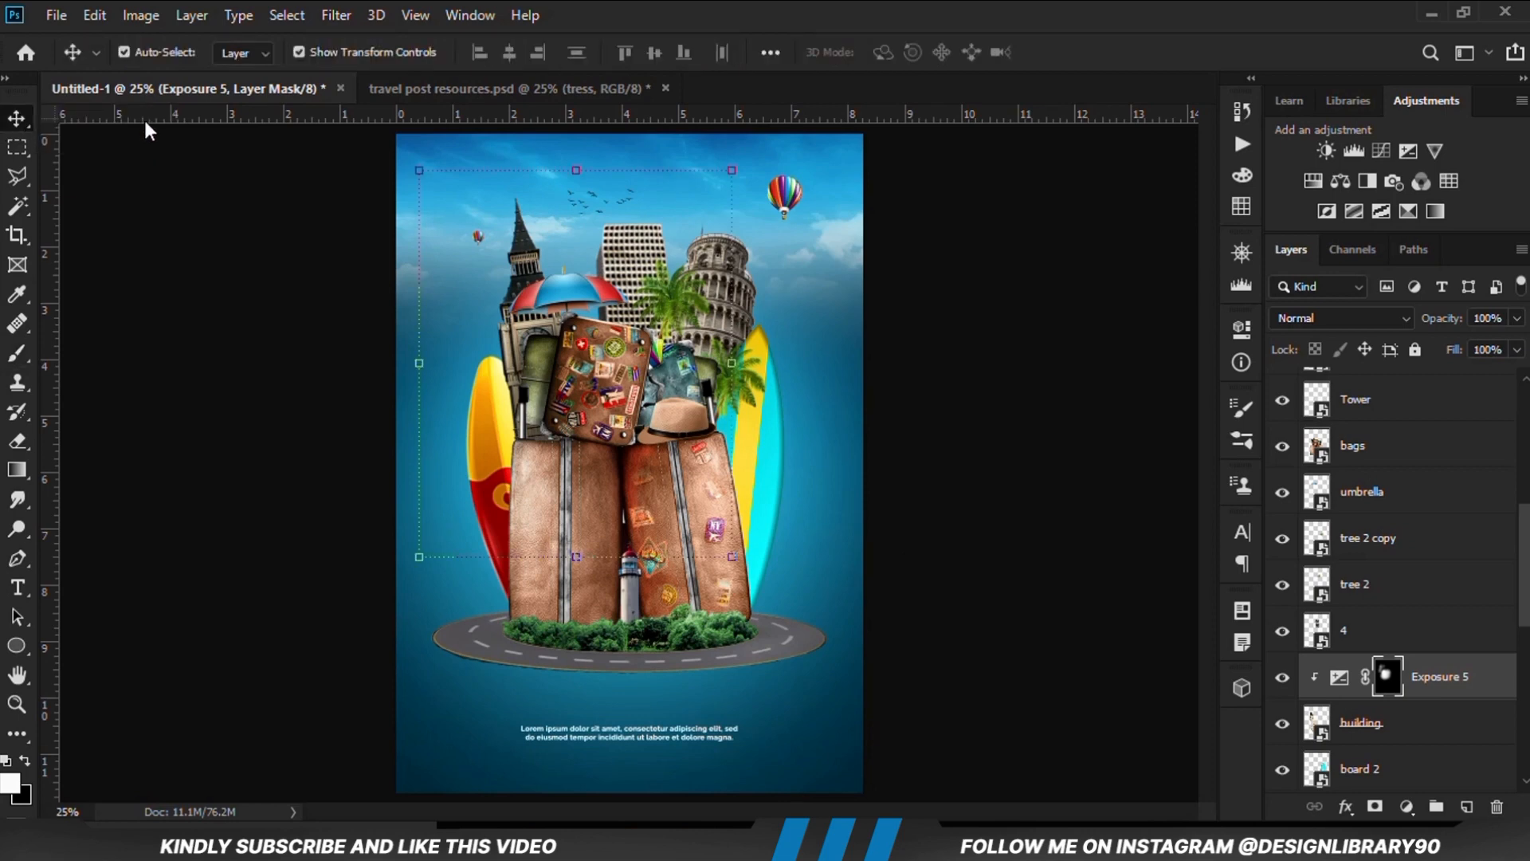
left_click(223, 427)
left_click(569, 296)
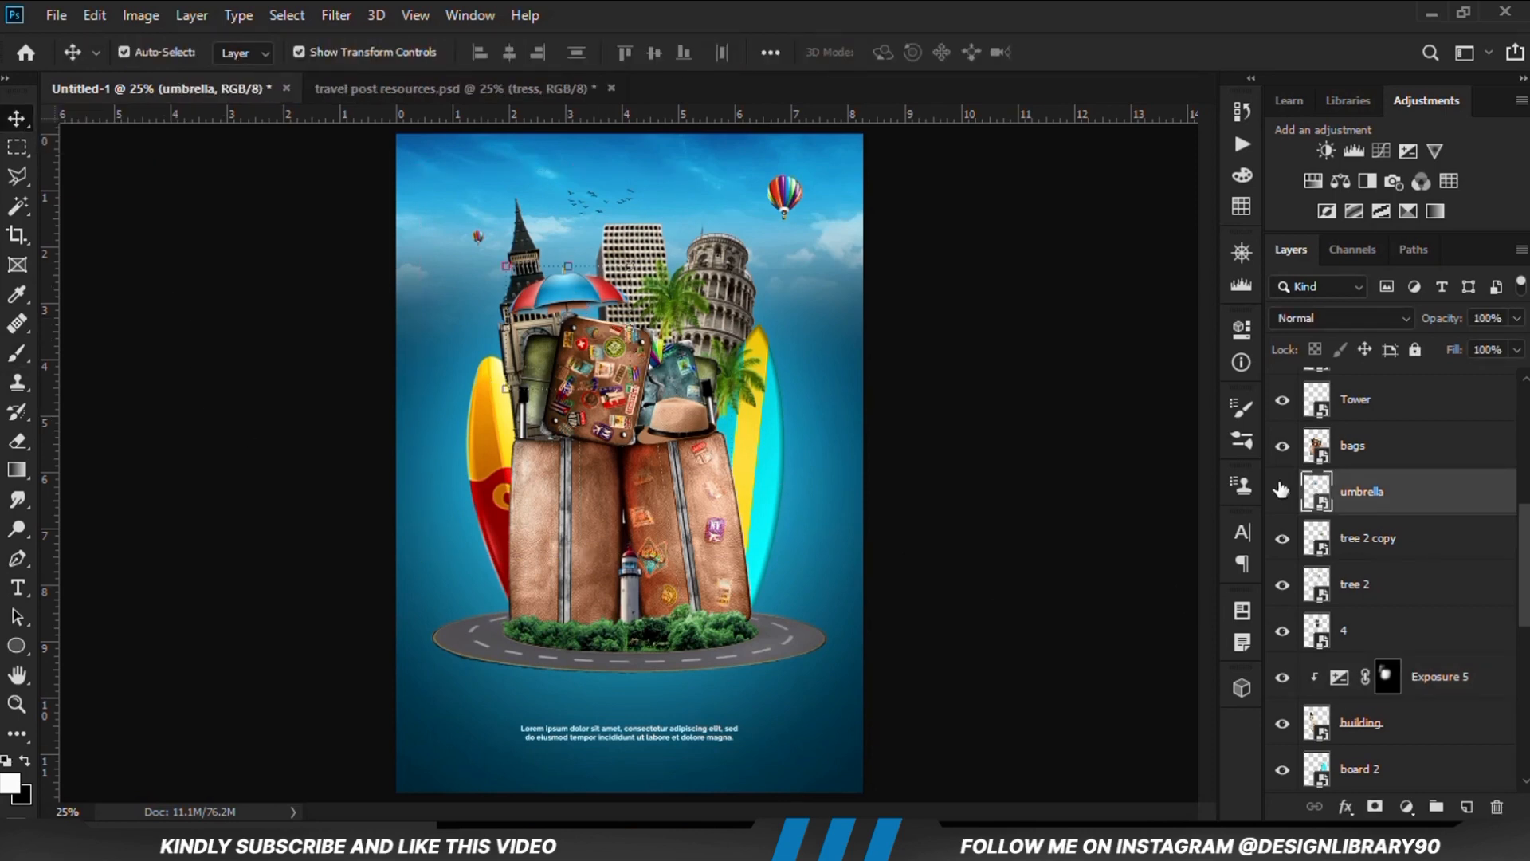
left_click(1283, 490)
left_click(1282, 491)
left_click(1407, 806)
left_click(1378, 520)
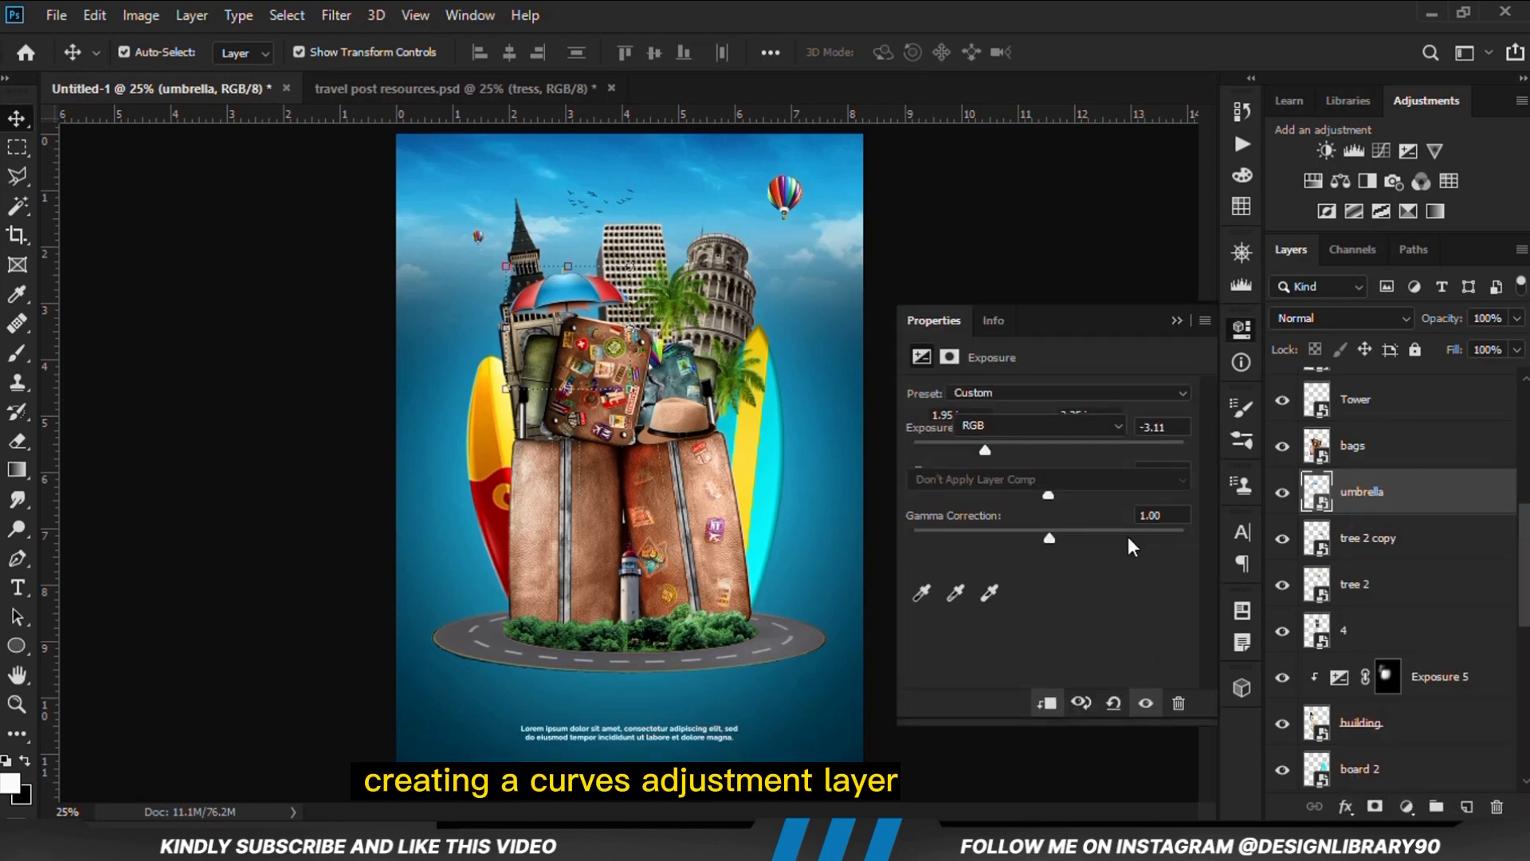
left_click(1045, 704)
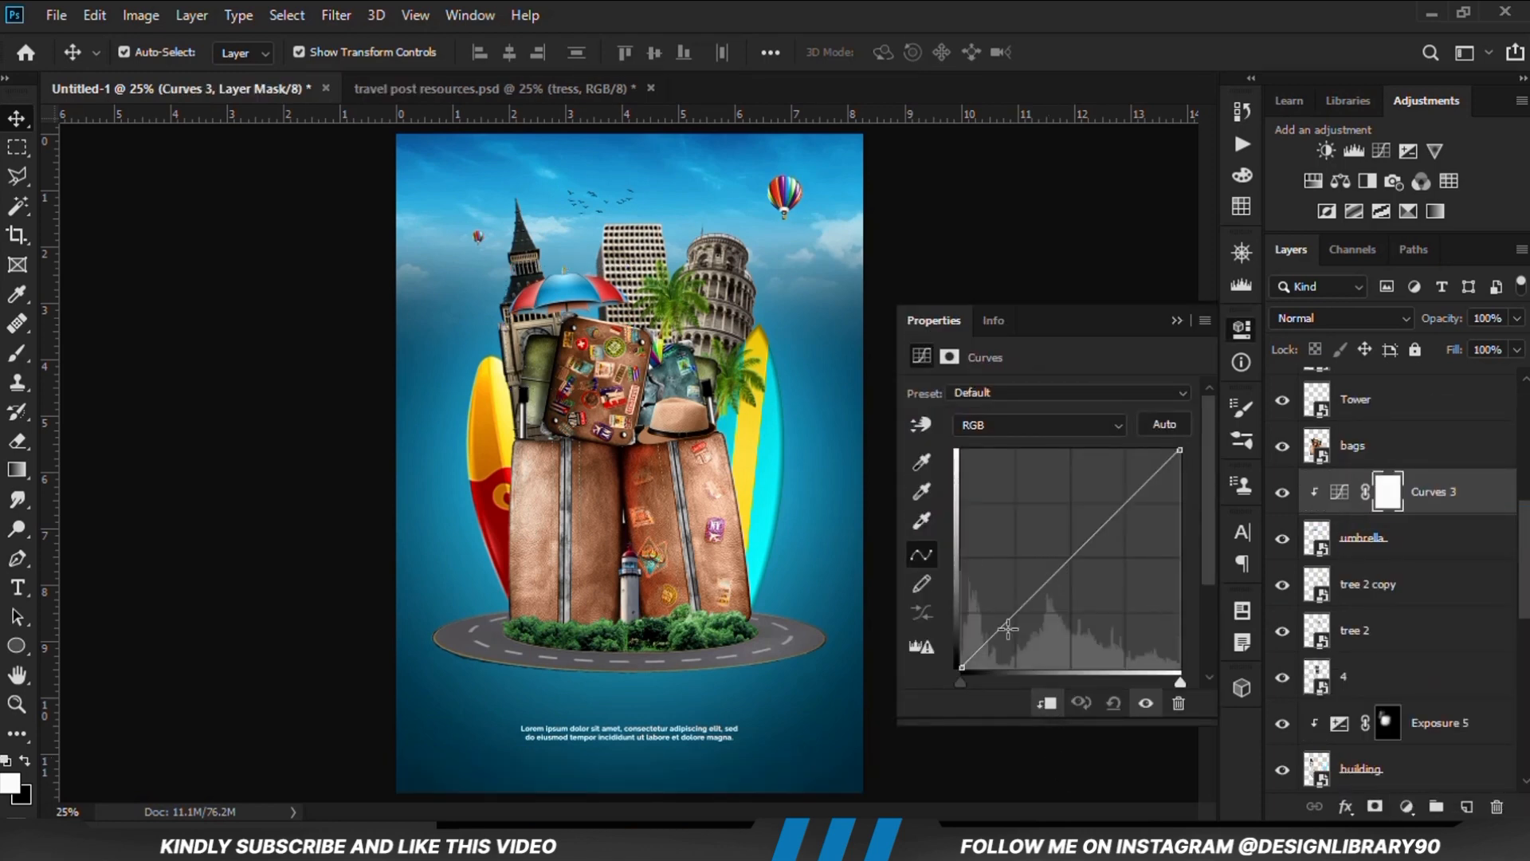
Pull the umbrella's RGB curve down in the shadows to darken it, and compare the effect
left_click_drag(1006, 623, 1016, 629)
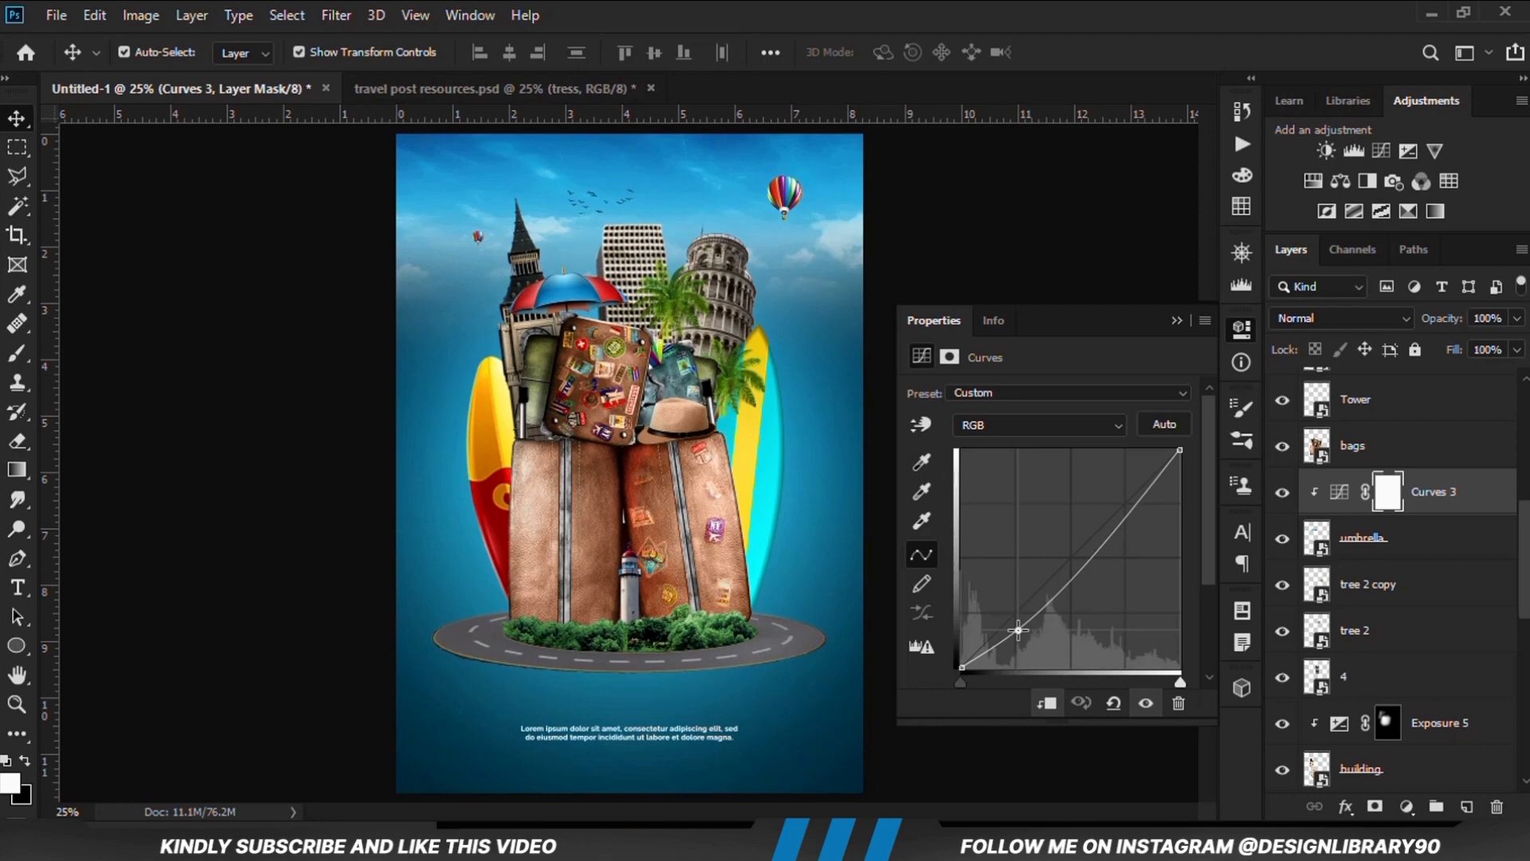
left_click(1149, 705)
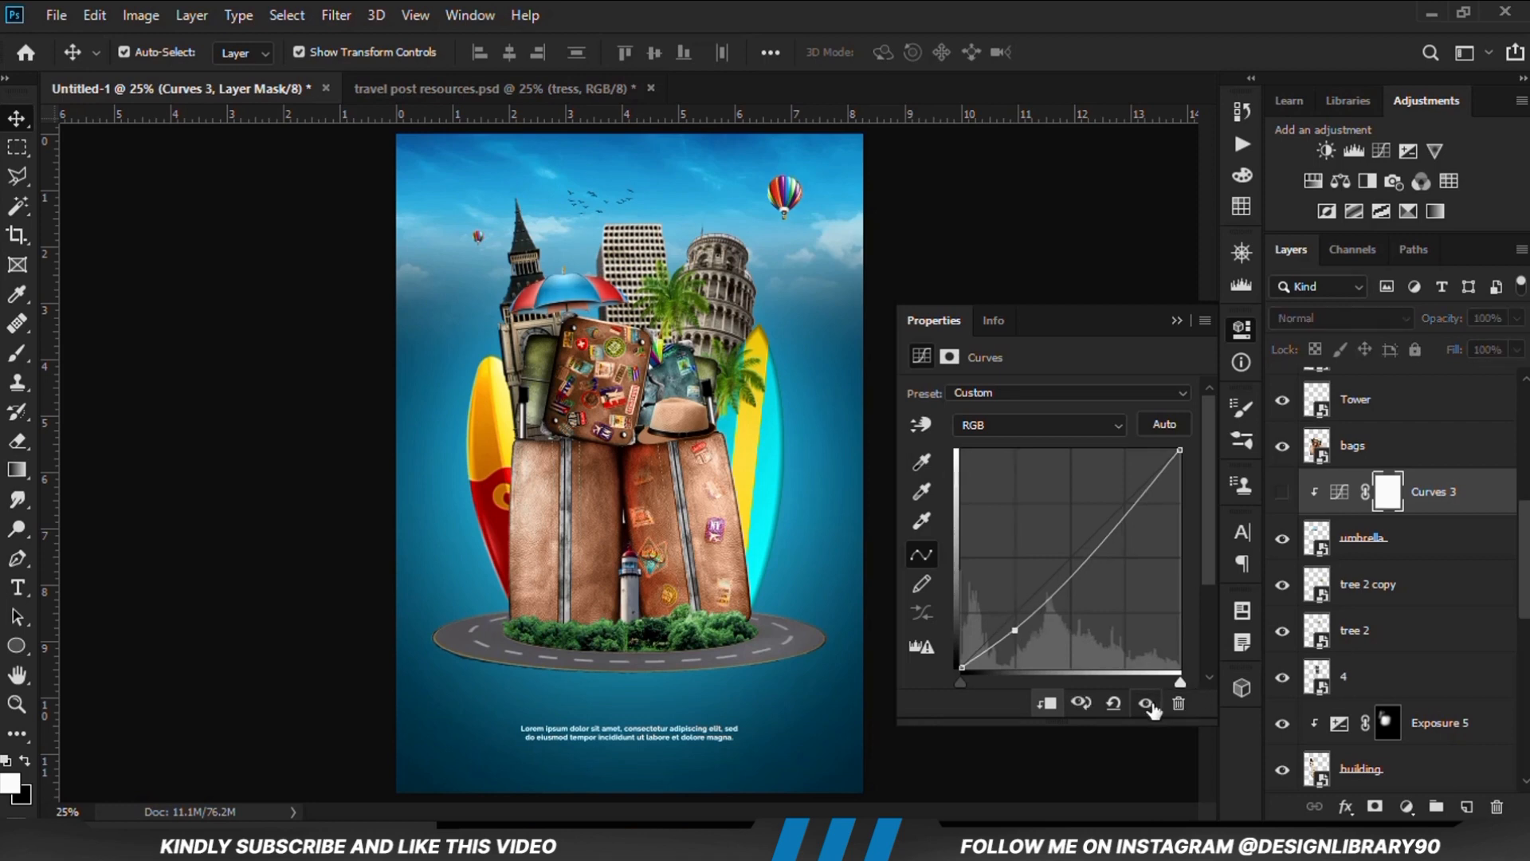
left_click(1149, 705)
left_click(1177, 321)
left_click(990, 460)
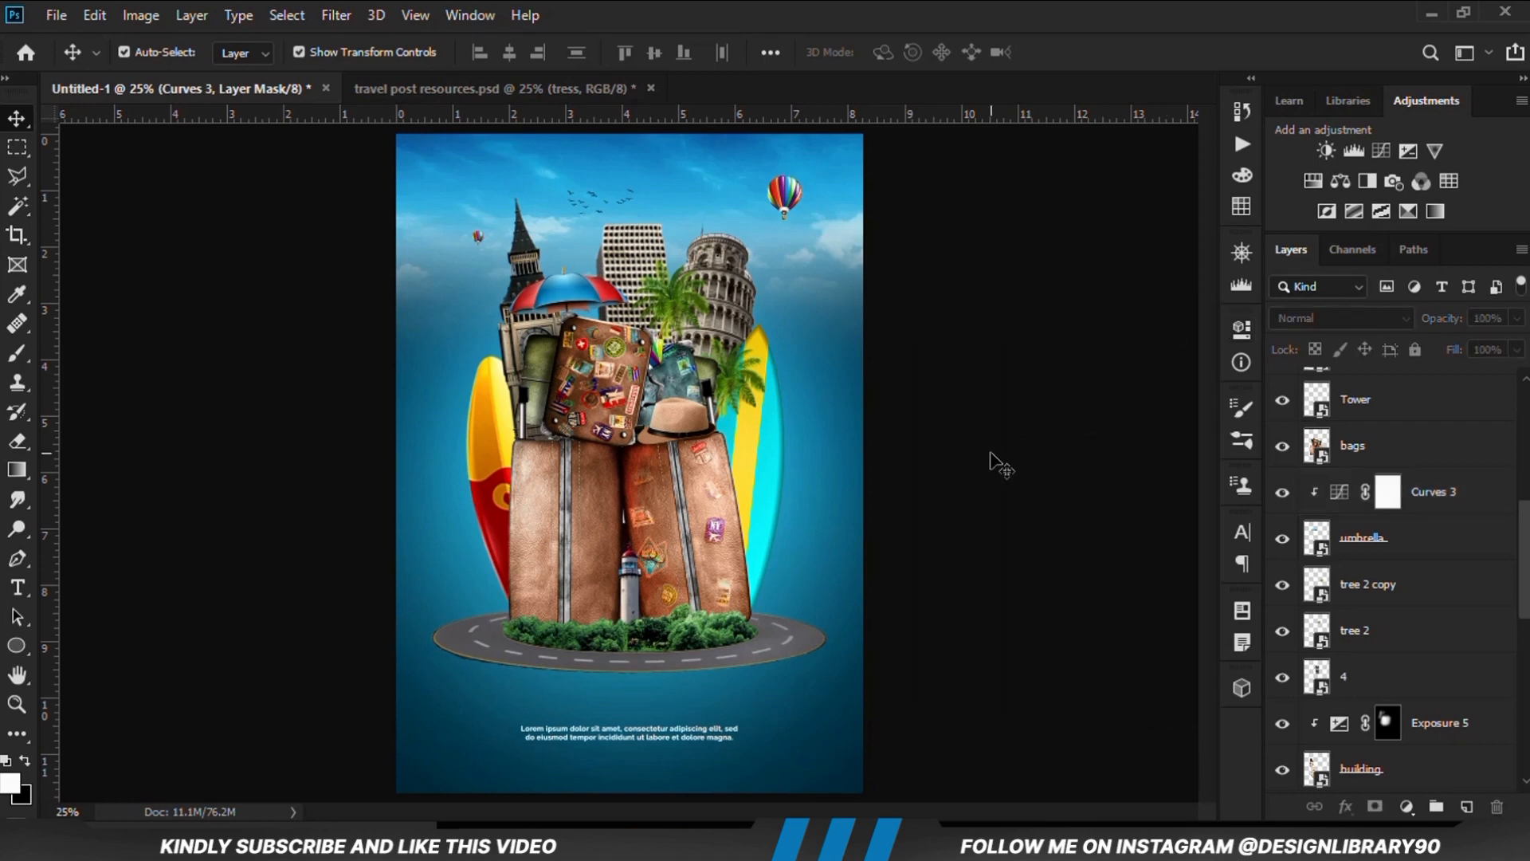
Add an Exposure adjustment layer of -3.00 clipped to layer 4, the high-rise building
left_click(652, 283)
left_click(1276, 688)
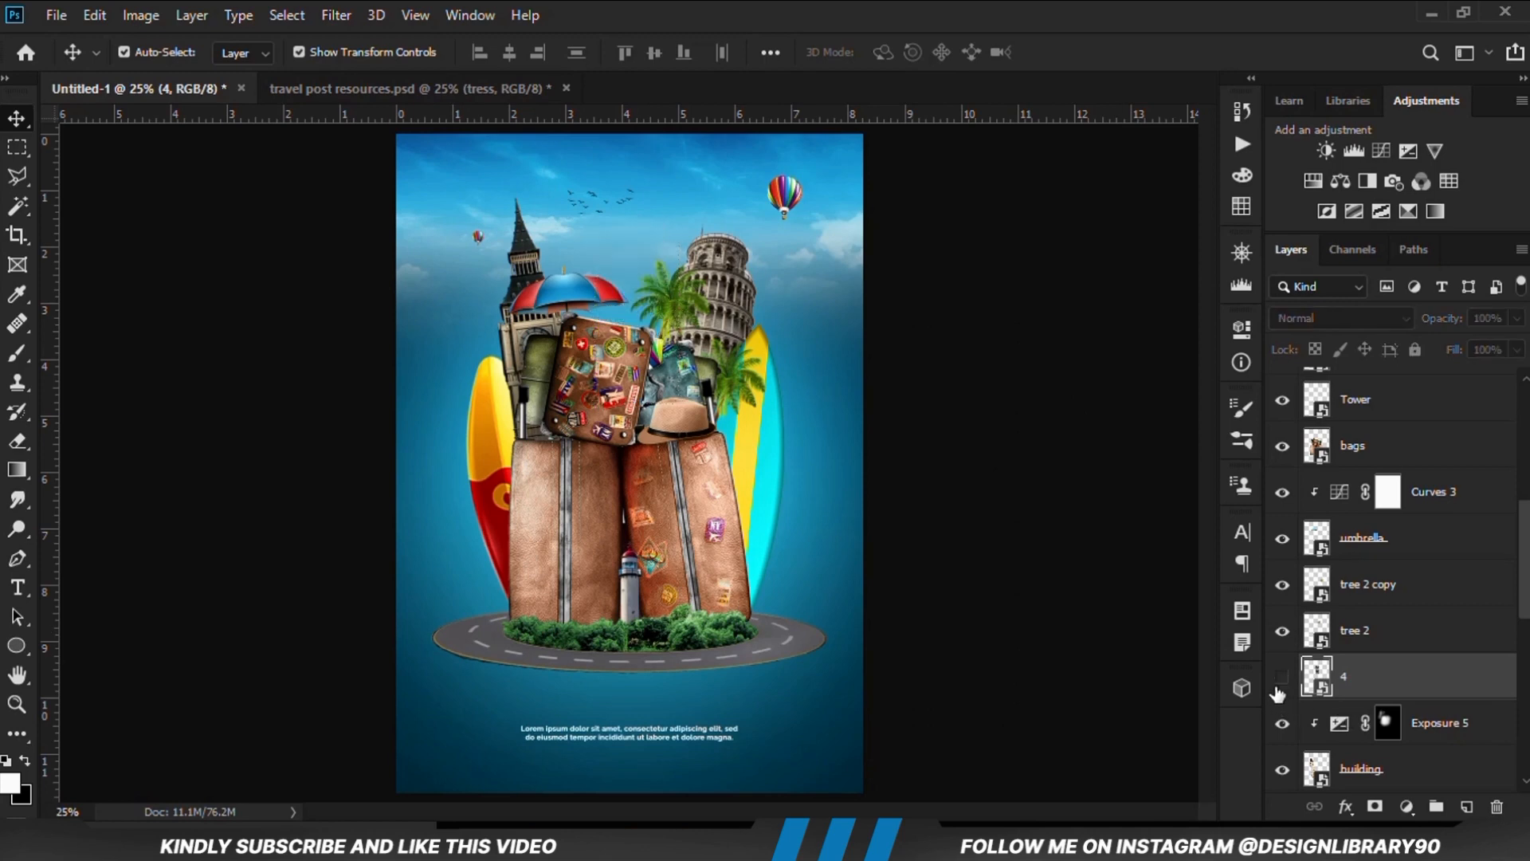
left_click(1276, 688)
left_click(1409, 808)
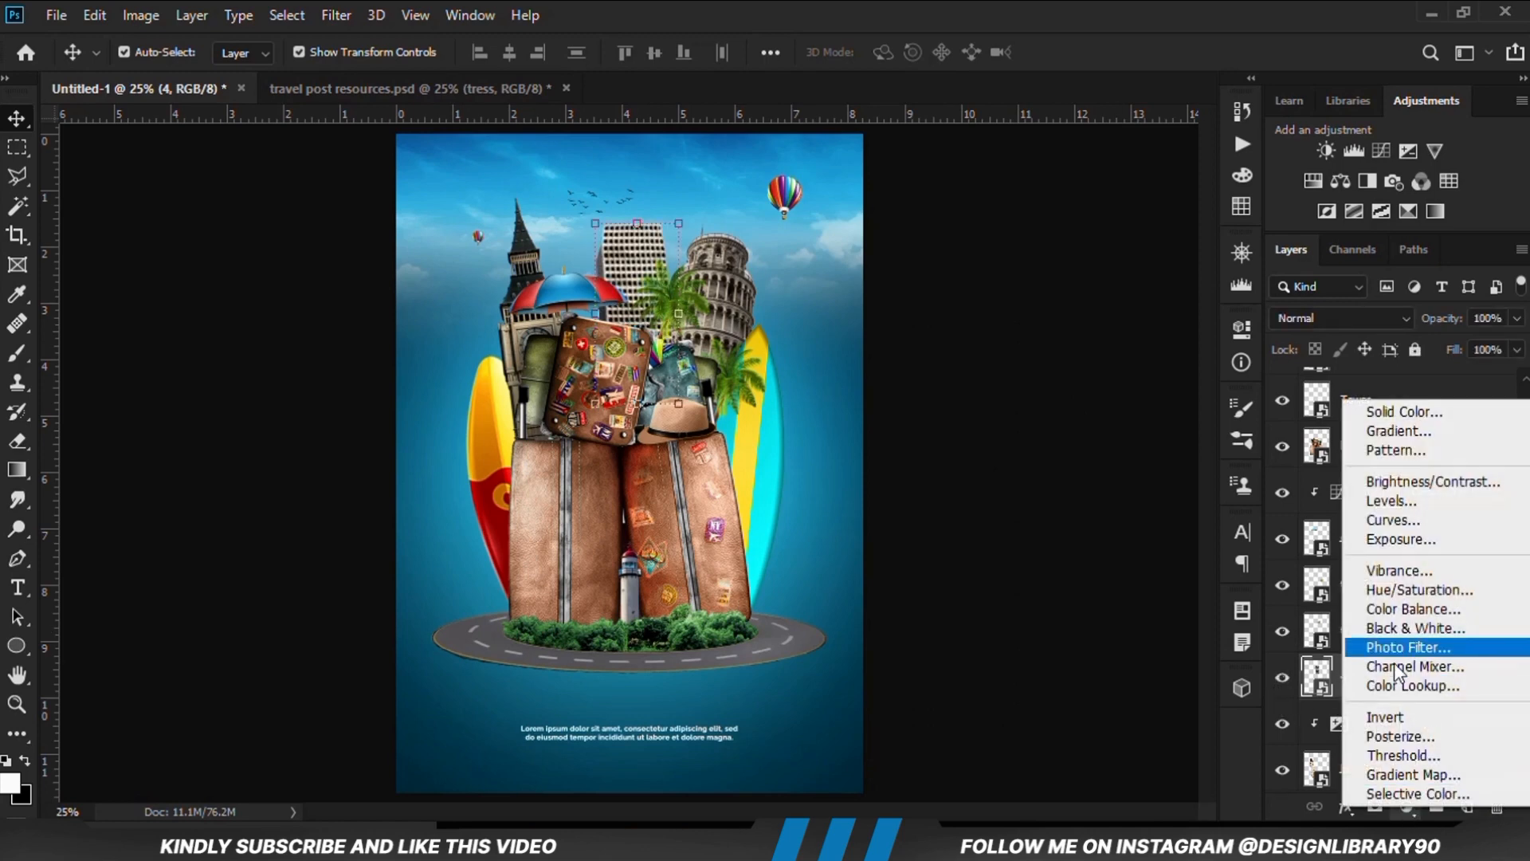
left_click(1395, 539)
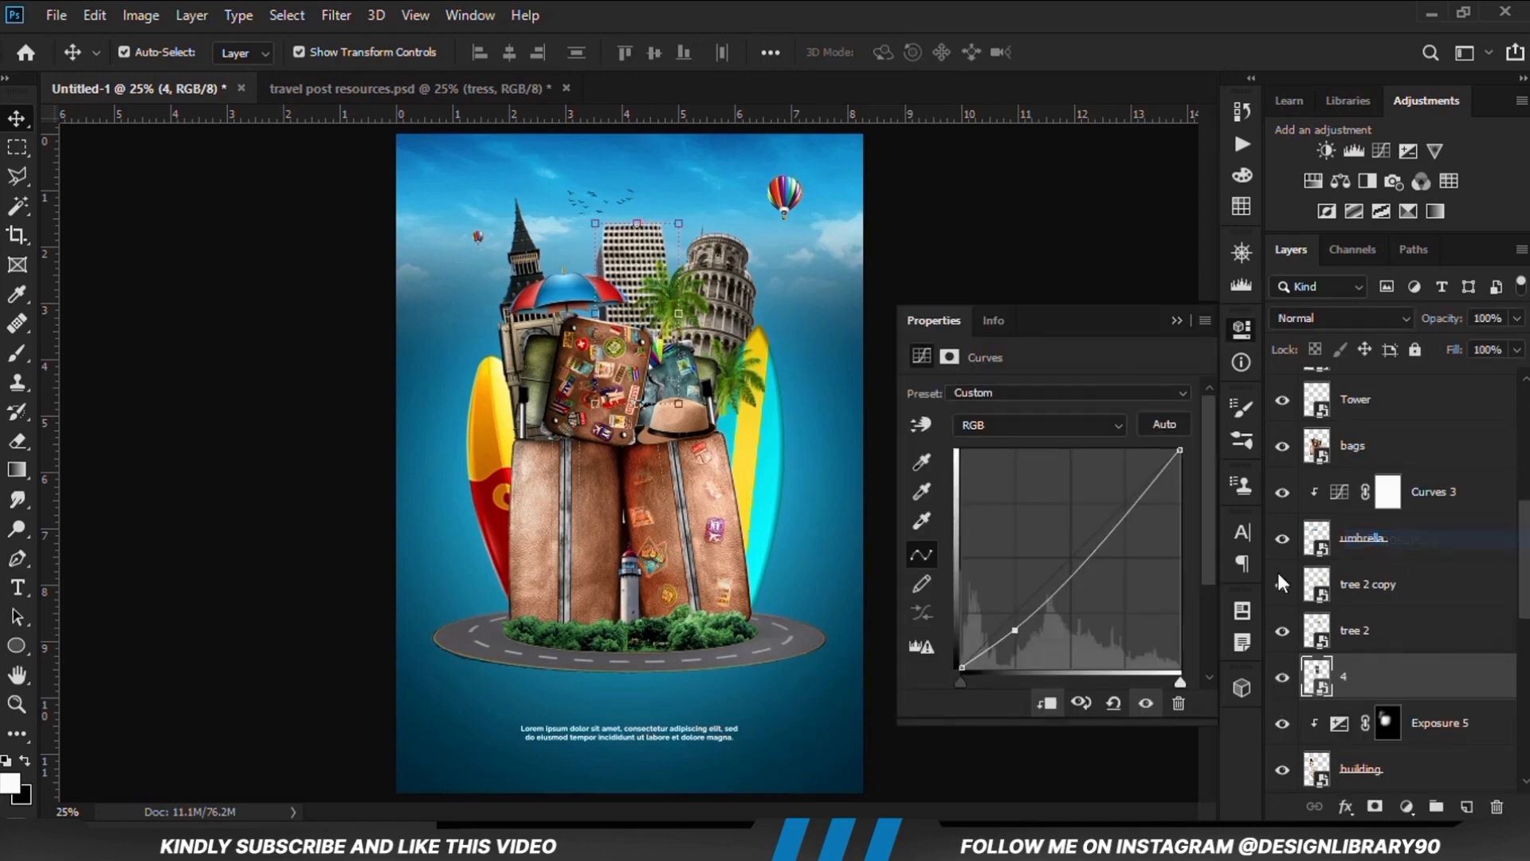
left_click_drag(1055, 458, 987, 457)
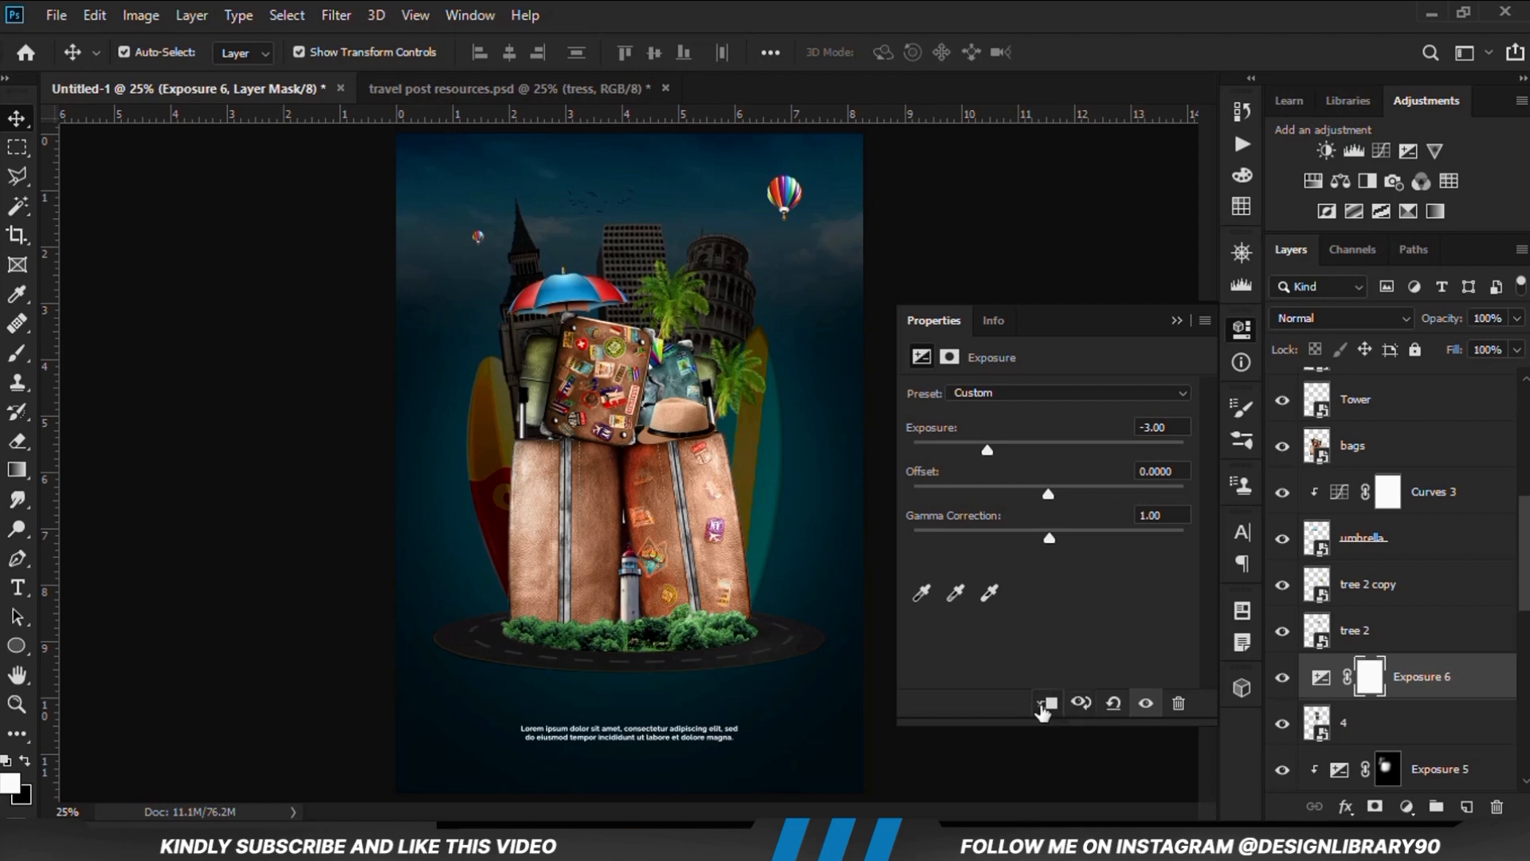
left_click(1045, 703)
left_click(1177, 320)
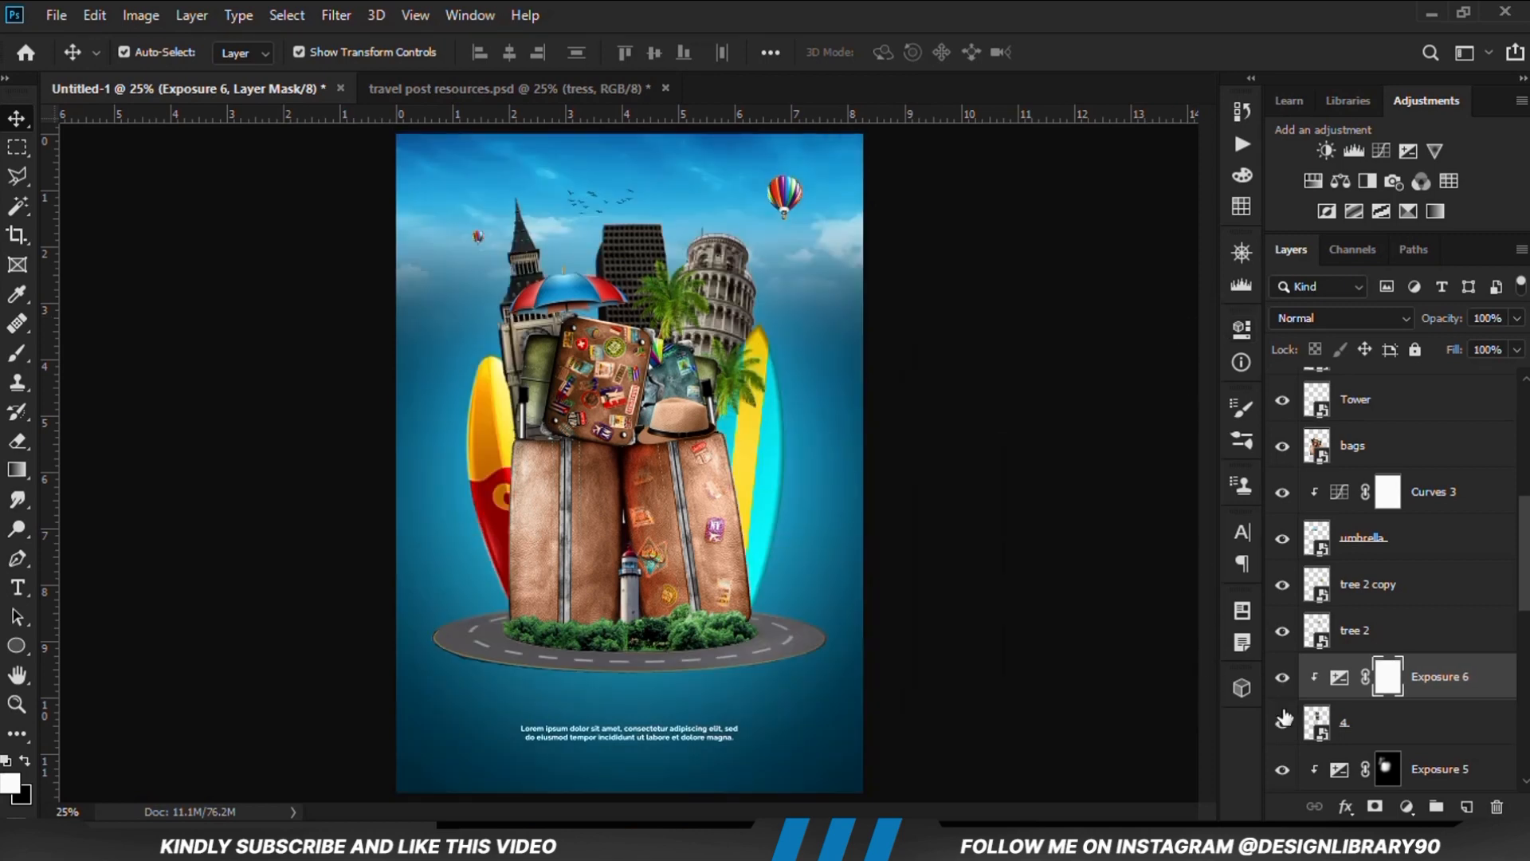
Invert the high-rise's Exposure mask to black and prepare the Brush tool with 18% opacity
left_click(1280, 676)
key("ctrl+i")
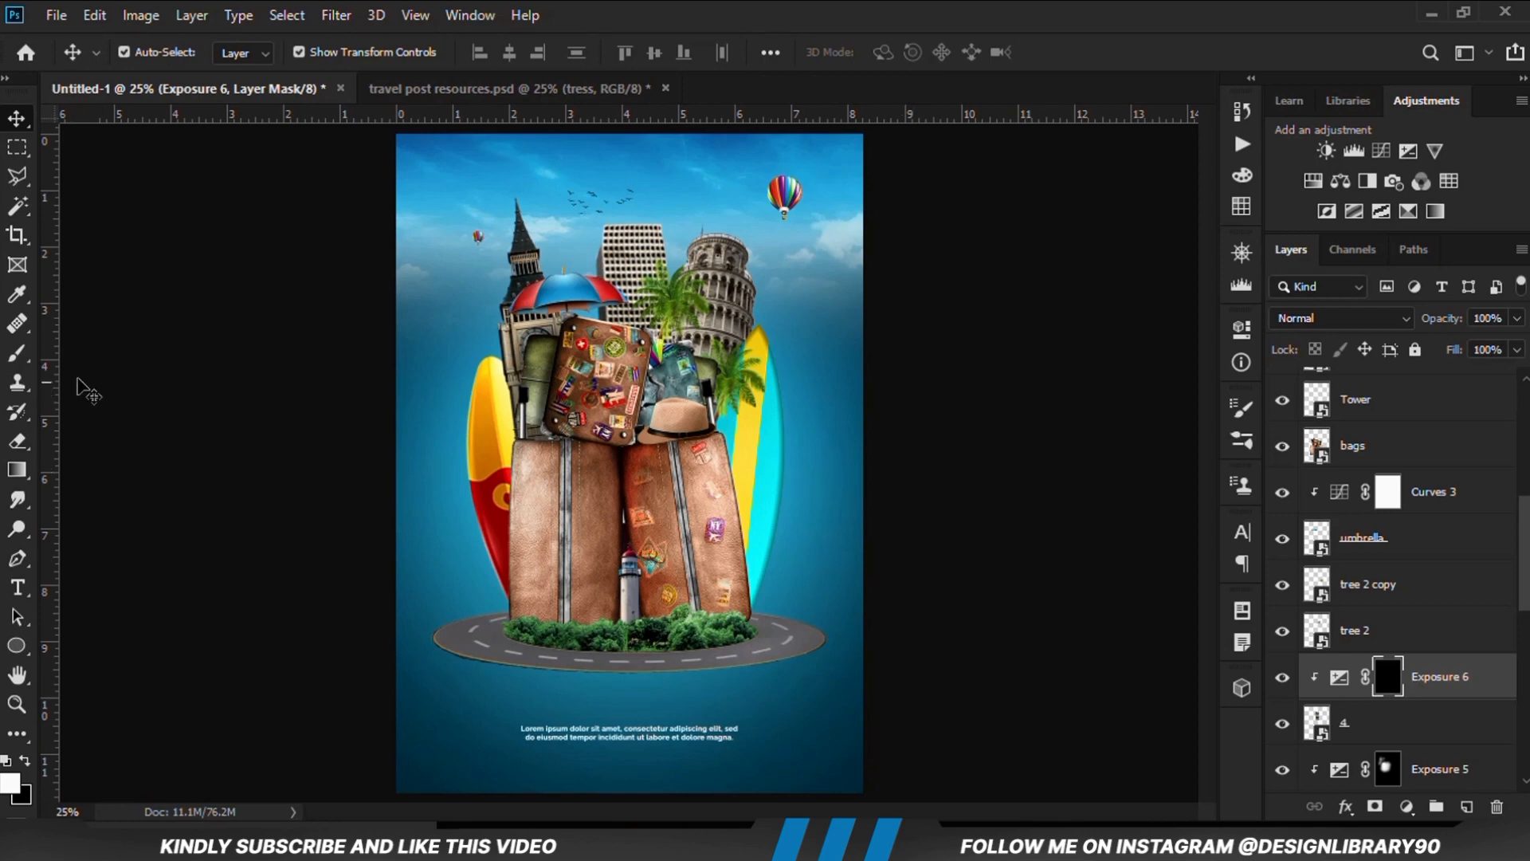
left_click(18, 355)
left_click(92, 357)
scroll(641, 314, "up", 6)
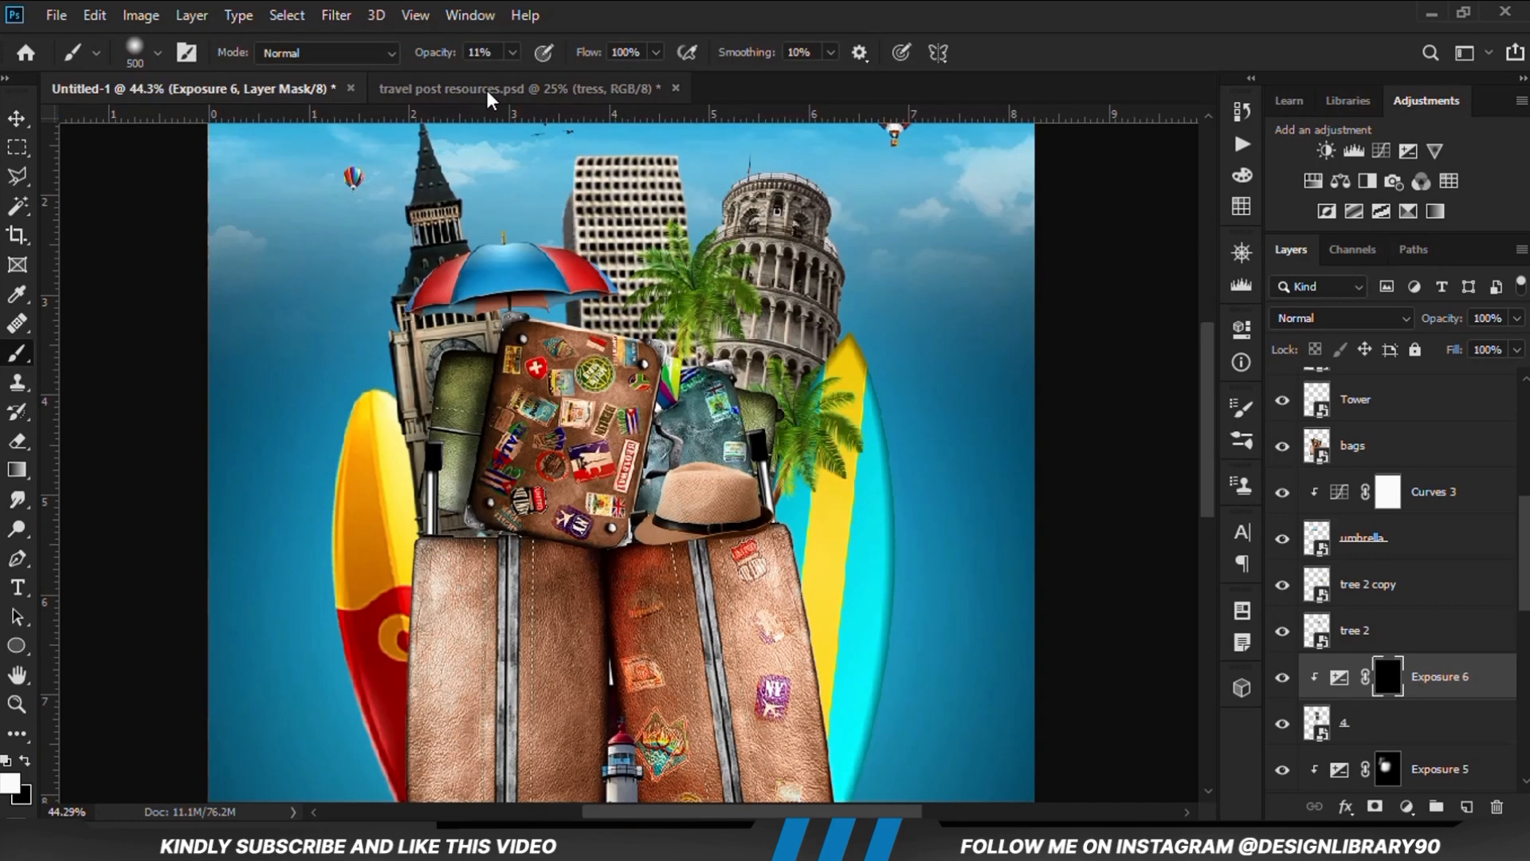
left_click(667, 21)
Paint on the high-rise's Exposure mask to shade its lower part, reducing the brush to 300 px and 11% opacity
left_click(582, 423)
left_click(706, 415)
key("bracketleft")
key("bracketleft")
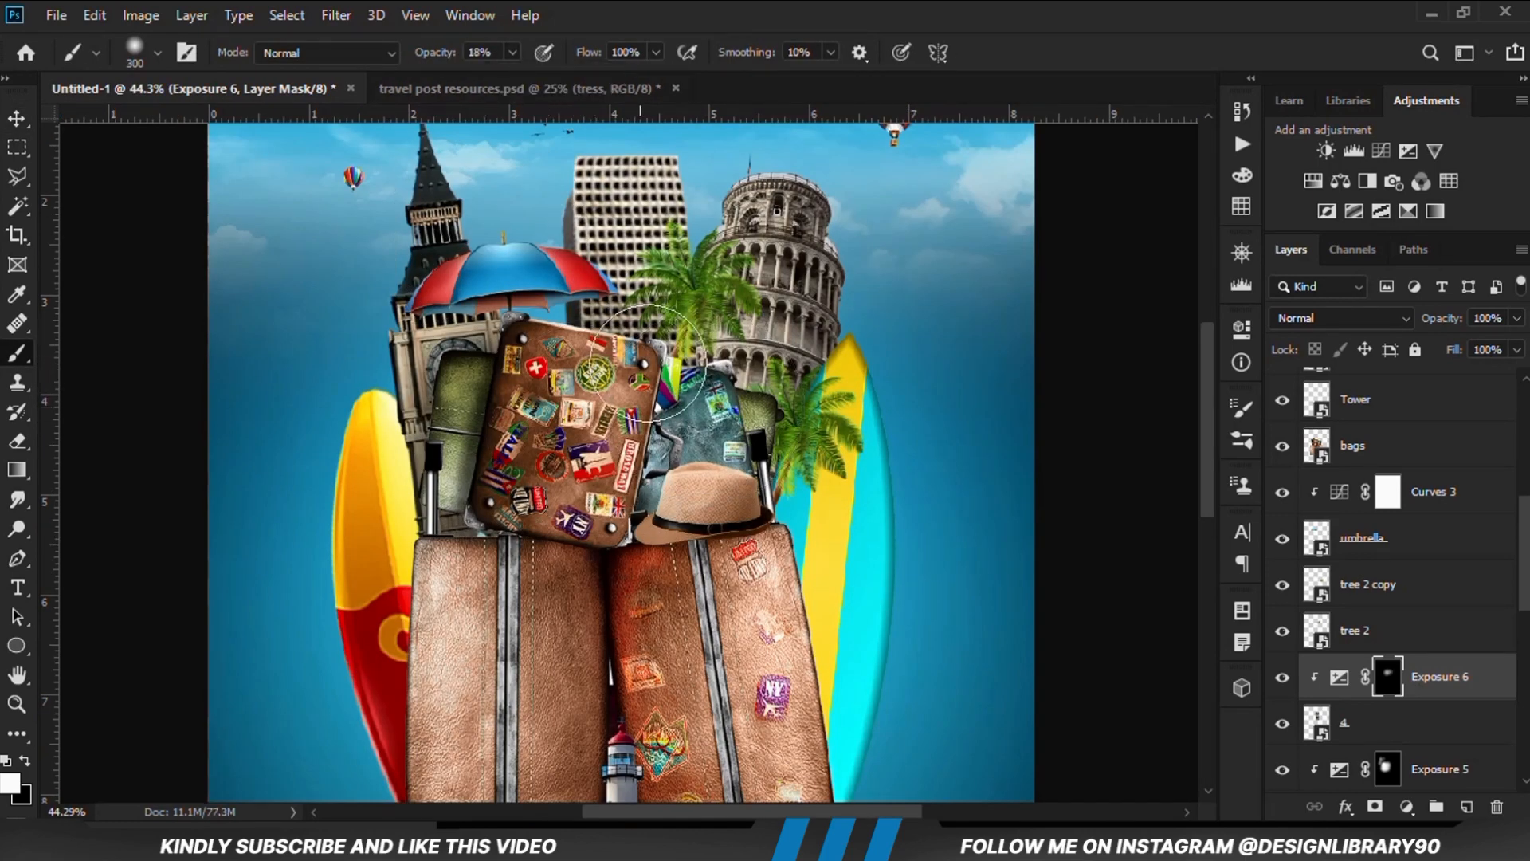
scroll(694, 311, "down", 1)
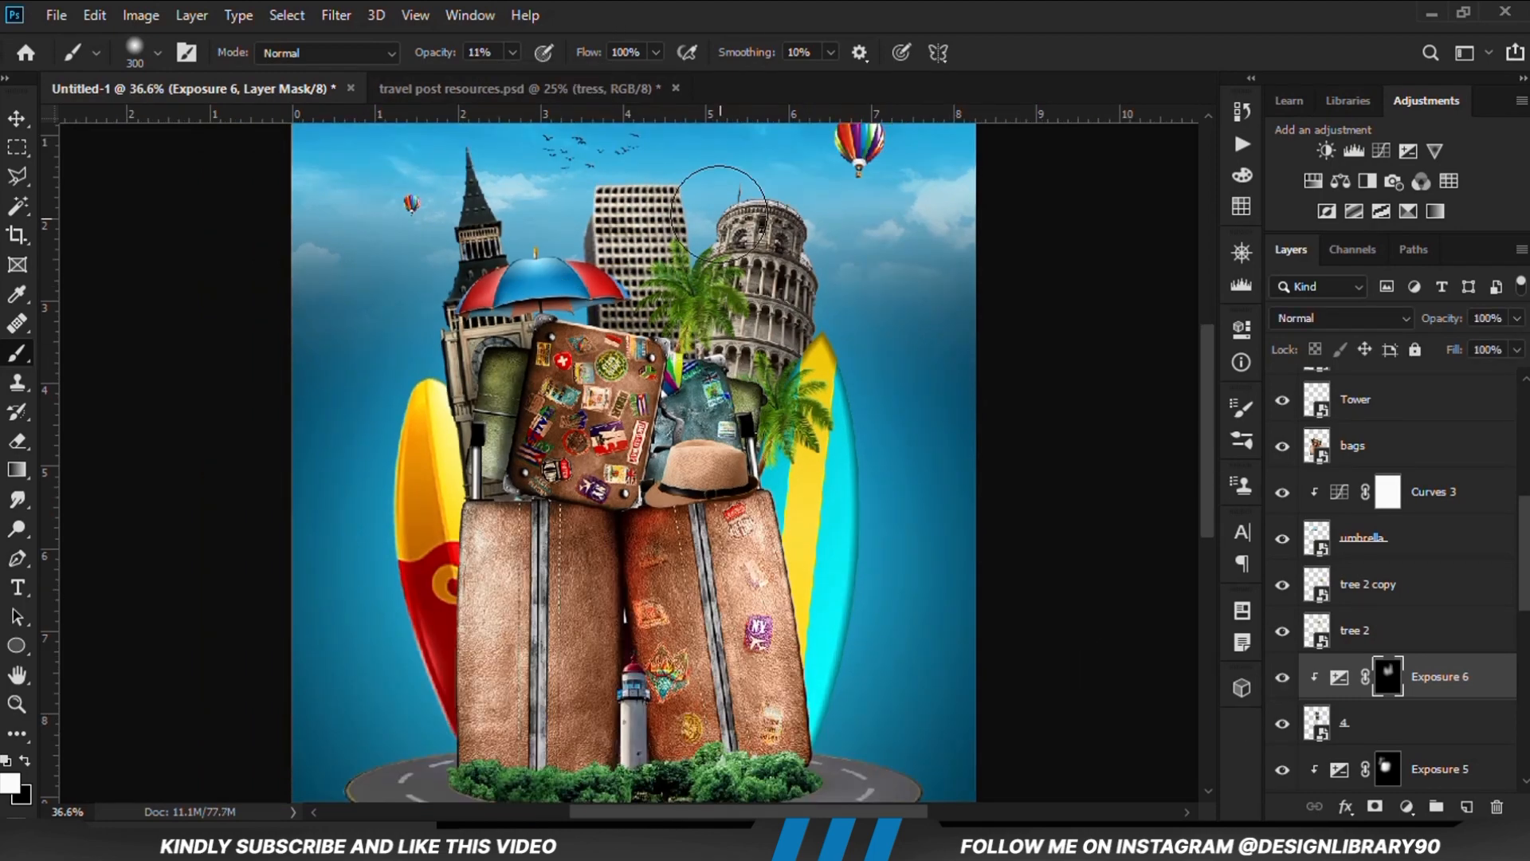
scroll(594, 424, "down", 4)
left_click(18, 119)
left_click(69, 121)
left_click(268, 467)
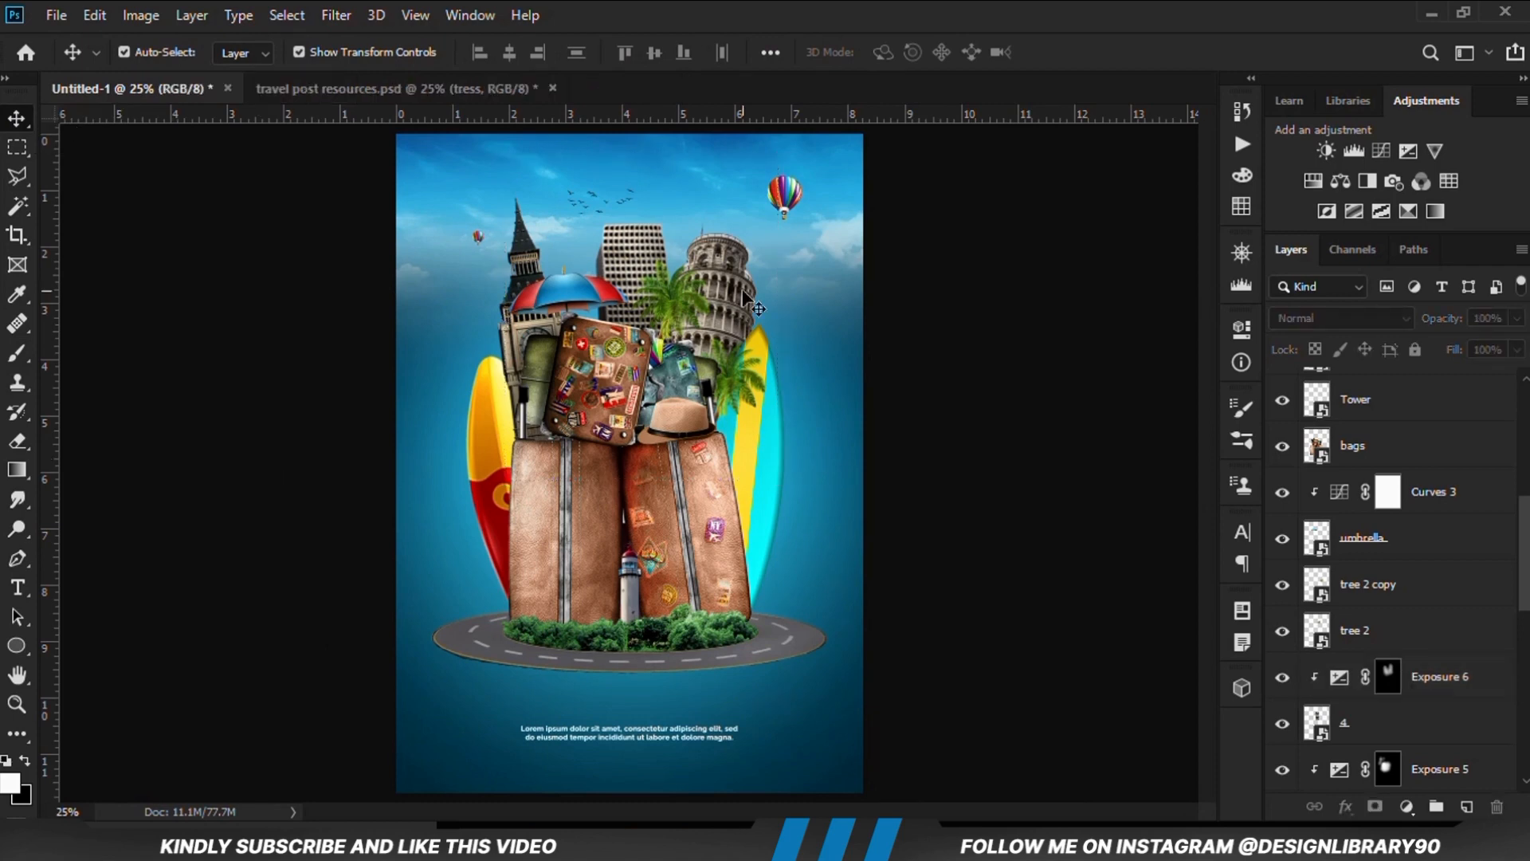
Add an Exposure adjustment clipped to layer 3, the leaning tower, lower its exposure to darken the tower, and compare the effect
left_click(724, 312)
left_click(1285, 770)
left_click(1407, 806)
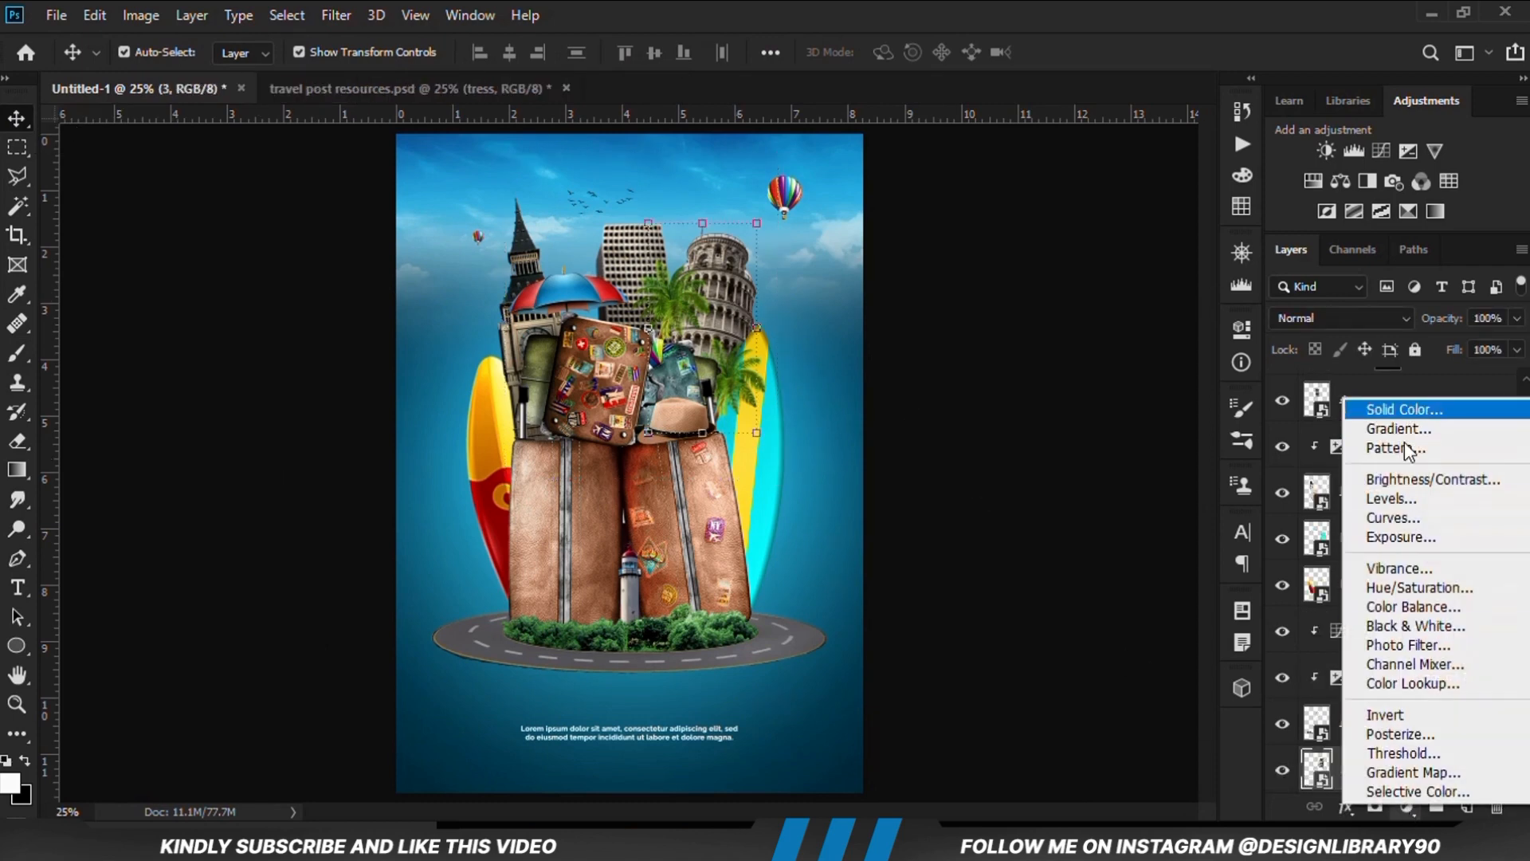
left_click(1406, 538)
left_click(1049, 705)
left_click_drag(1048, 449, 995, 449)
left_click(1176, 320)
left_click(1281, 775)
scroll(1281, 775, "down", 2)
left_click(1283, 677)
left_click(1282, 678)
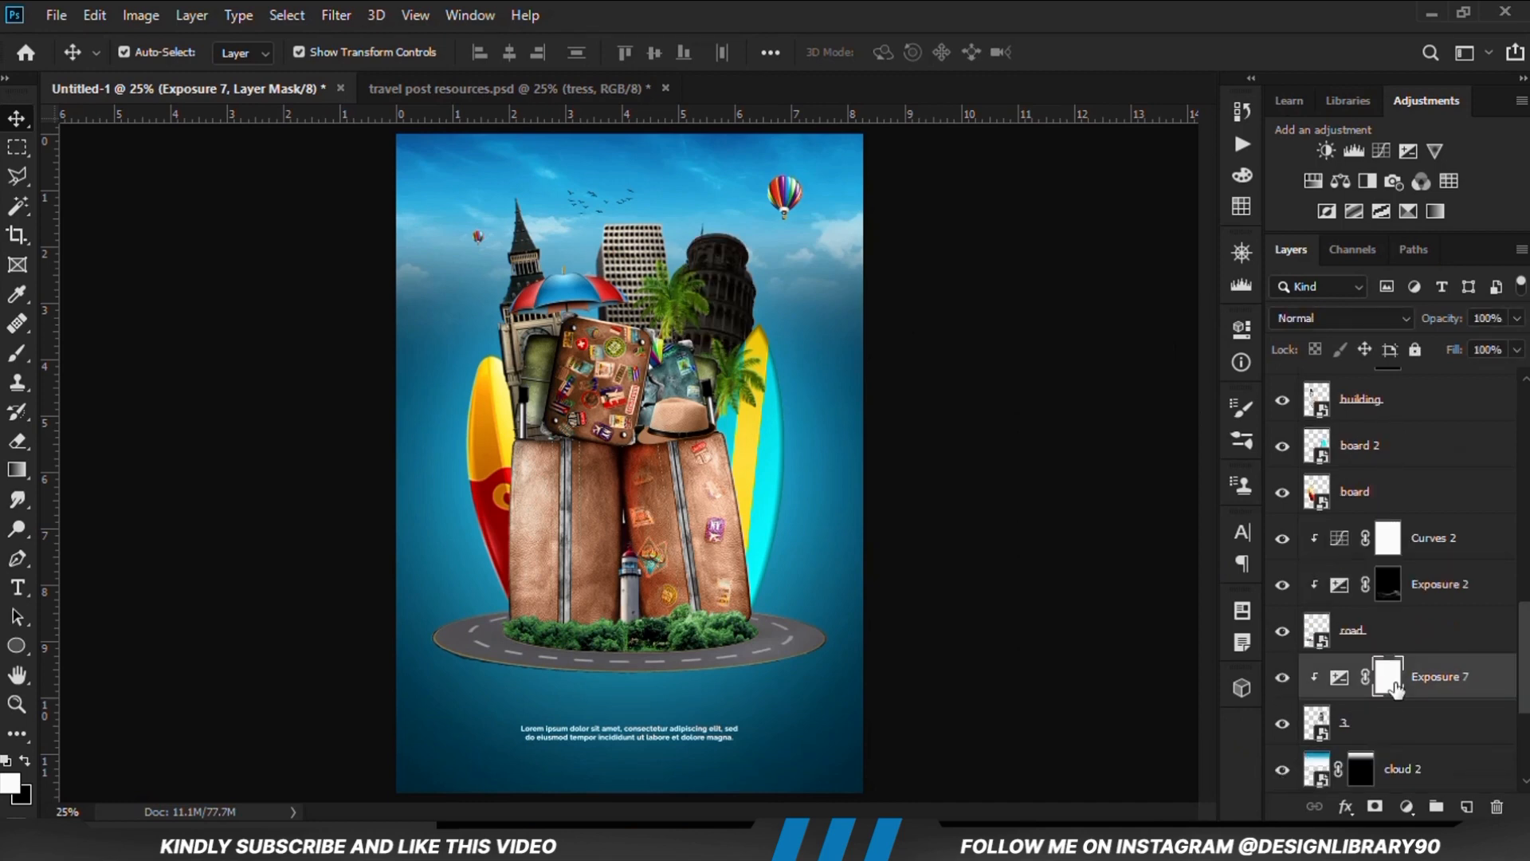
Invert the leaning tower's Exposure mask to black and activate the Brush tool
key("ctrl+i")
right_click(18, 353)
left_click(88, 374)
right_click(17, 353)
left_click(84, 353)
Paint on the leaning tower's Exposure mask to shade it behind the palms and bags, setting brush opacity to 16%, and compare the effect
scroll(720, 350, "up", 5)
left_click(513, 52)
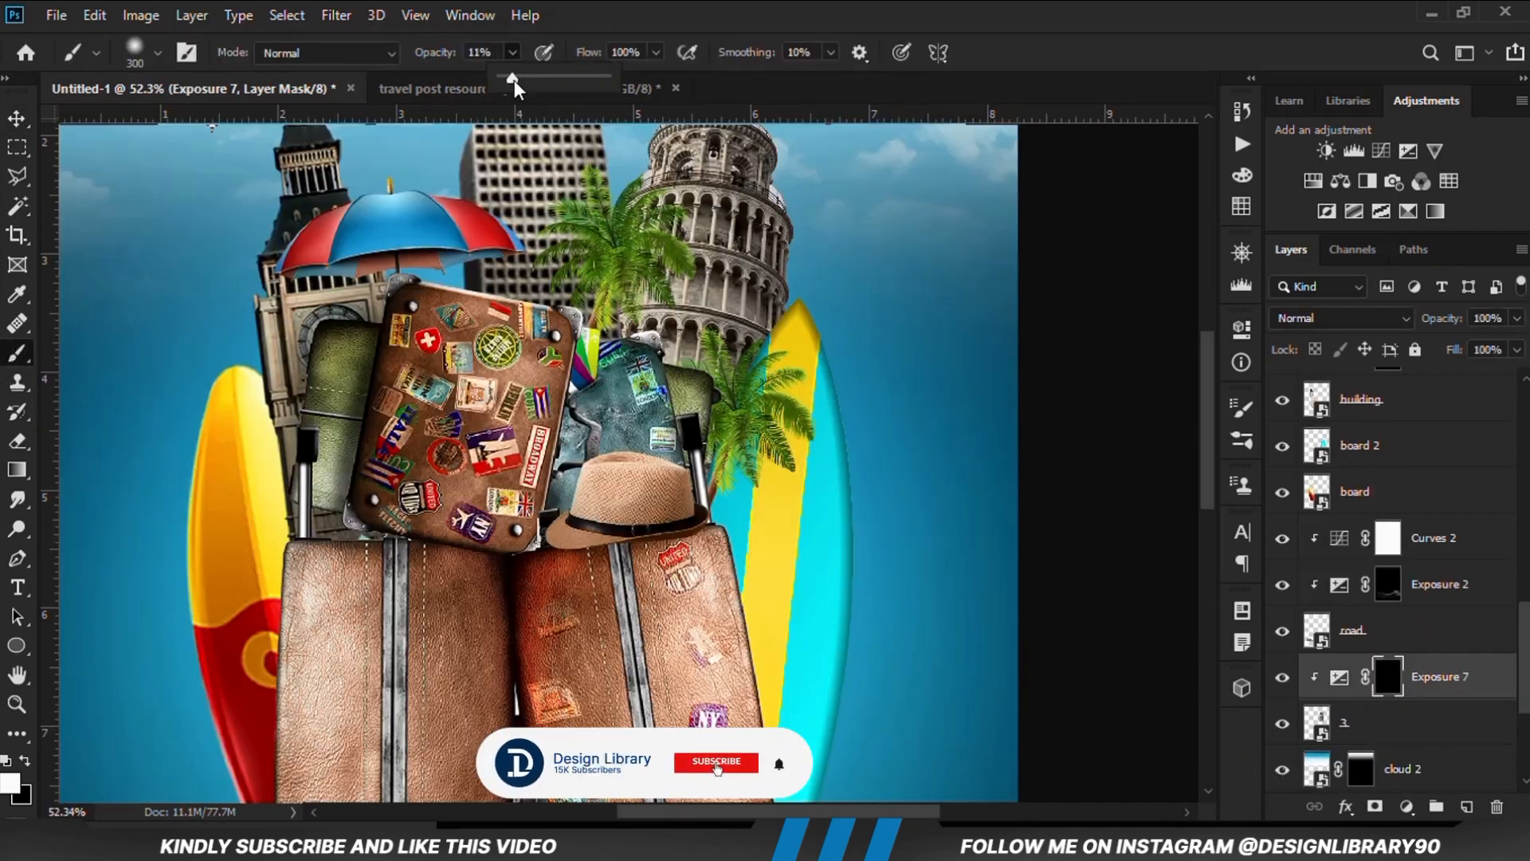
left_click_drag(514, 78, 528, 78)
mouse_move(738, 358)
left_mouse_down()
mouse_move(591, 328)
mouse_move(626, 310)
mouse_move(714, 410)
left_mouse_up()
left_click(512, 52)
left_click_drag(514, 76, 495, 78)
scroll(658, 386, "down", 1)
mouse_move(789, 169)
left_mouse_down()
mouse_move(805, 191)
mouse_move(607, 335)
mouse_move(636, 219)
left_mouse_up()
left_click(1282, 678)
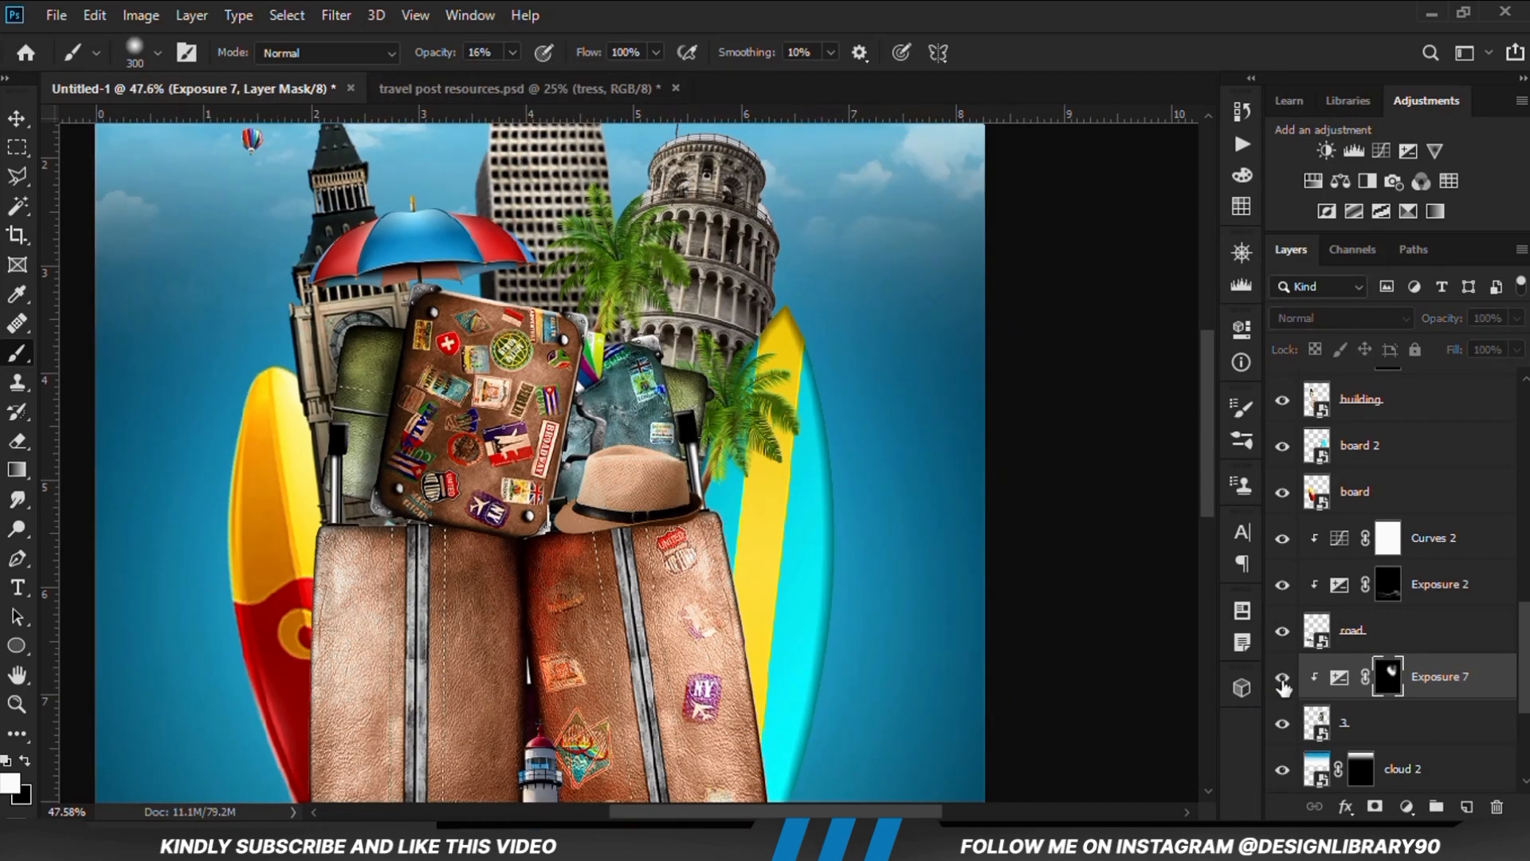
left_click(1282, 679)
scroll(864, 606, "down", 2)
Add an Exposure adjustment clipped to the board layer, the red and yellow surfboard, with exposure lowered to darken it
right_click(17, 116)
left_click(65, 127)
left_click(152, 292)
key("ctrl+minus")
key("ctrl+minus")
left_click(511, 487)
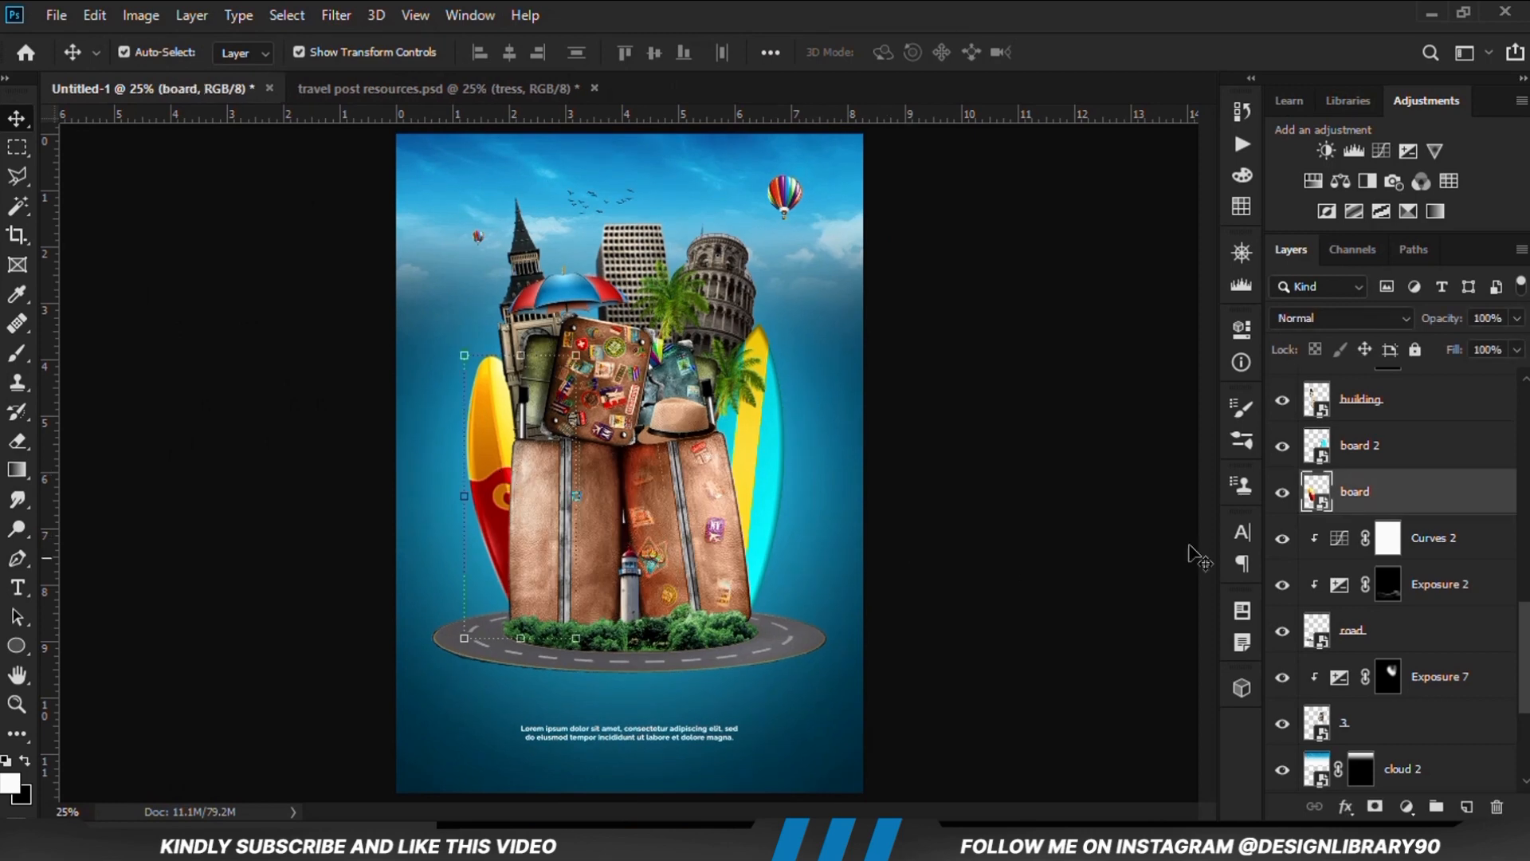
left_click(1407, 805)
left_click(1394, 534)
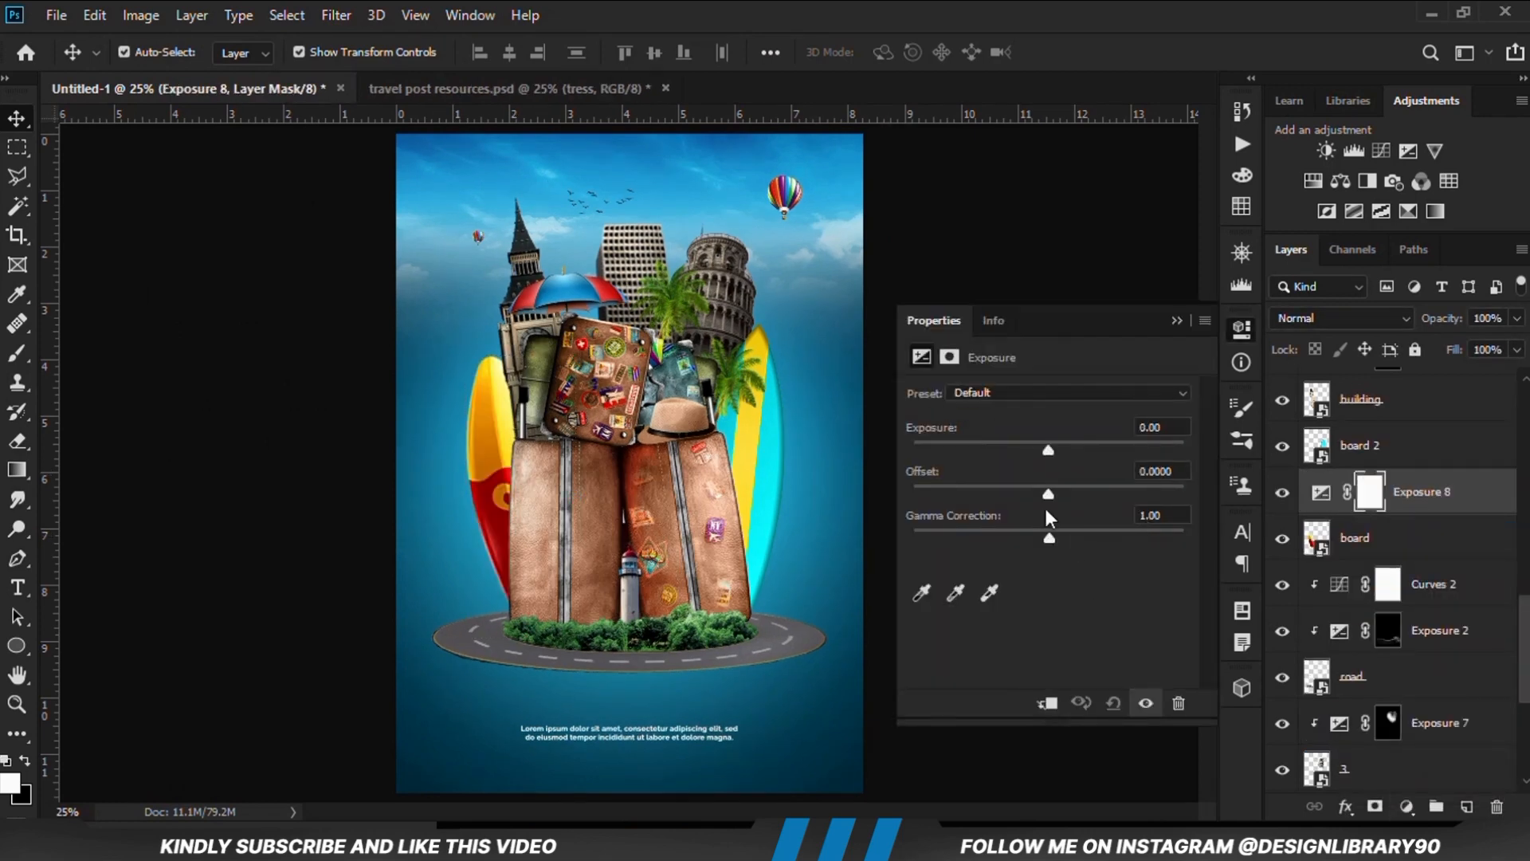
left_click_drag(1049, 443, 977, 448)
left_click(1047, 703)
left_click(1176, 320)
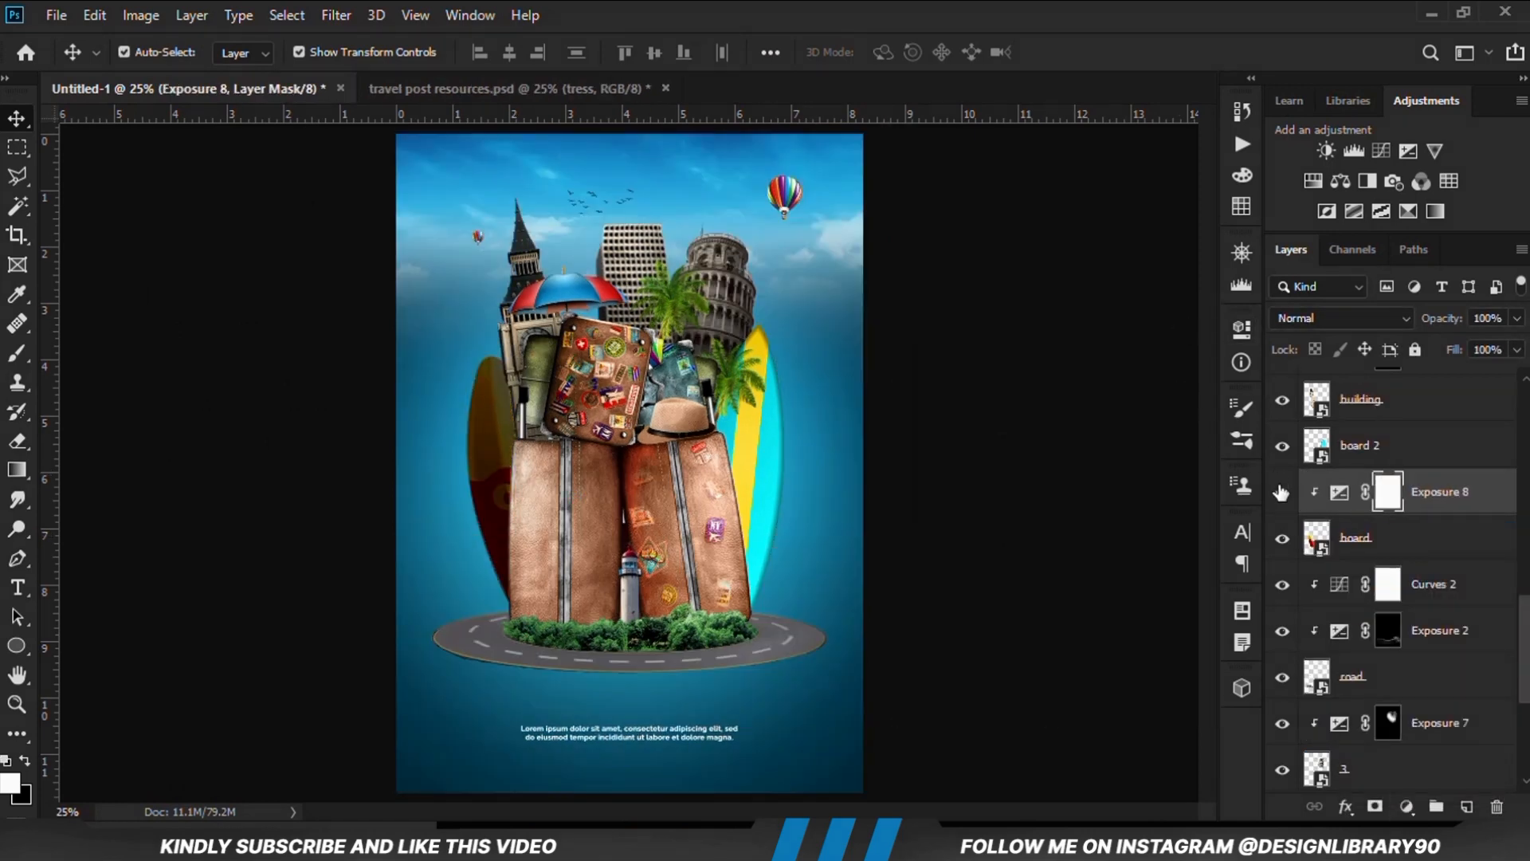
left_click(1281, 493)
left_click(1282, 492)
Invert the red and yellow surfboard's Exposure mask to black and prepare the Brush tool for painting
key("ctrl+i")
right_click(17, 352)
left_click(88, 352)
scroll(538, 423, "up", 2)
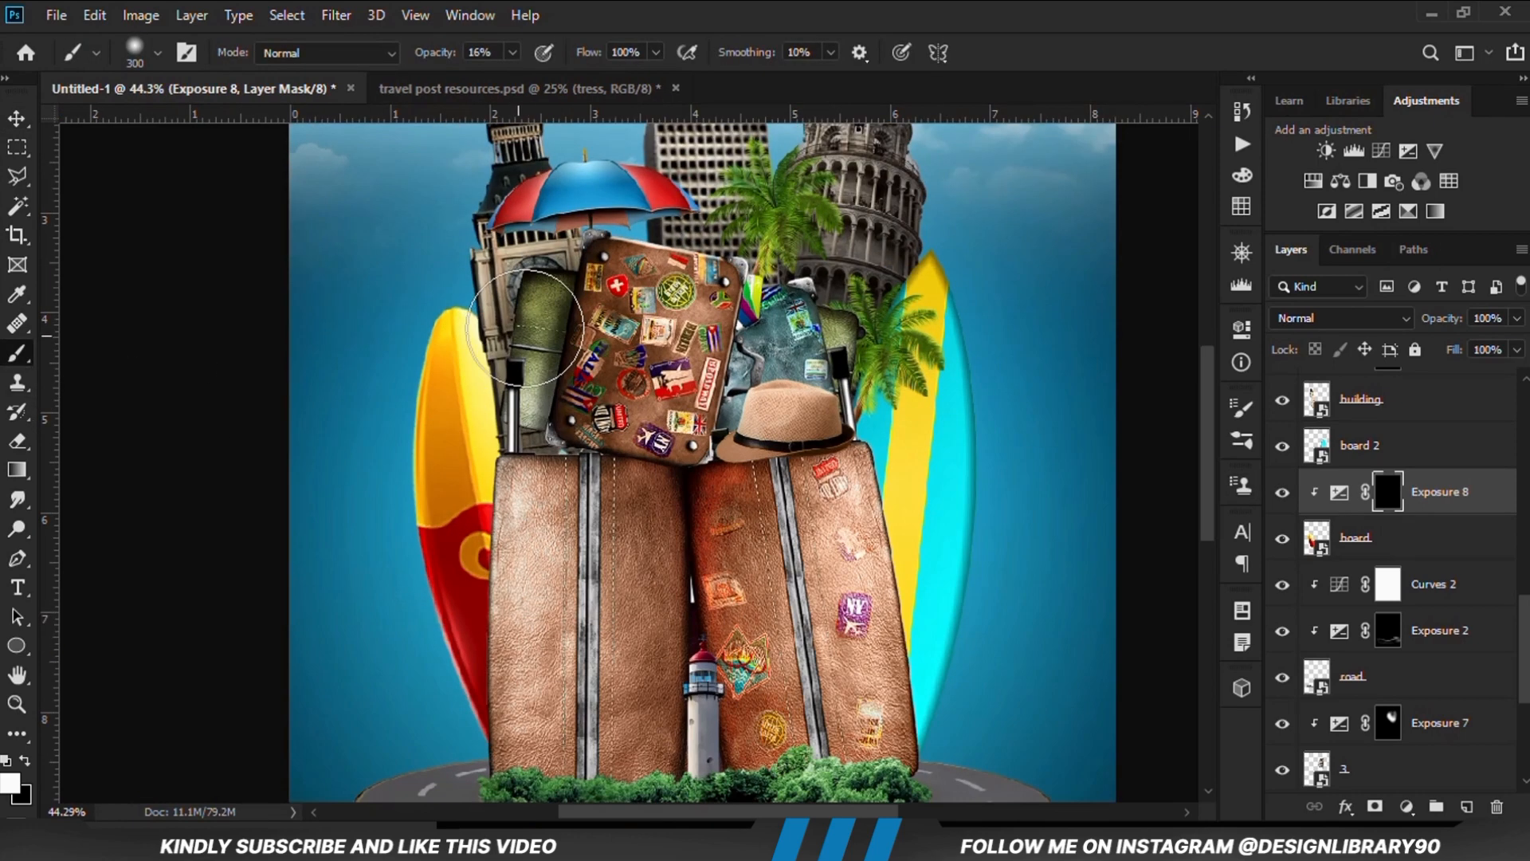
left_click(512, 53)
left_click(520, 77)
left_click(597, 16)
Paint on the red and yellow surfboard's Exposure mask to shade the edge beside the suitcase, using 11% and then 34% brush opacity
mouse_move(537, 346)
left_mouse_down()
mouse_move(555, 511)
mouse_move(545, 713)
left_mouse_up()
mouse_move(548, 622)
left_mouse_down()
mouse_move(556, 488)
mouse_move(531, 312)
mouse_move(560, 478)
mouse_move(523, 734)
left_mouse_up()
left_click(512, 55)
left_click(495, 77)
left_click(581, 121)
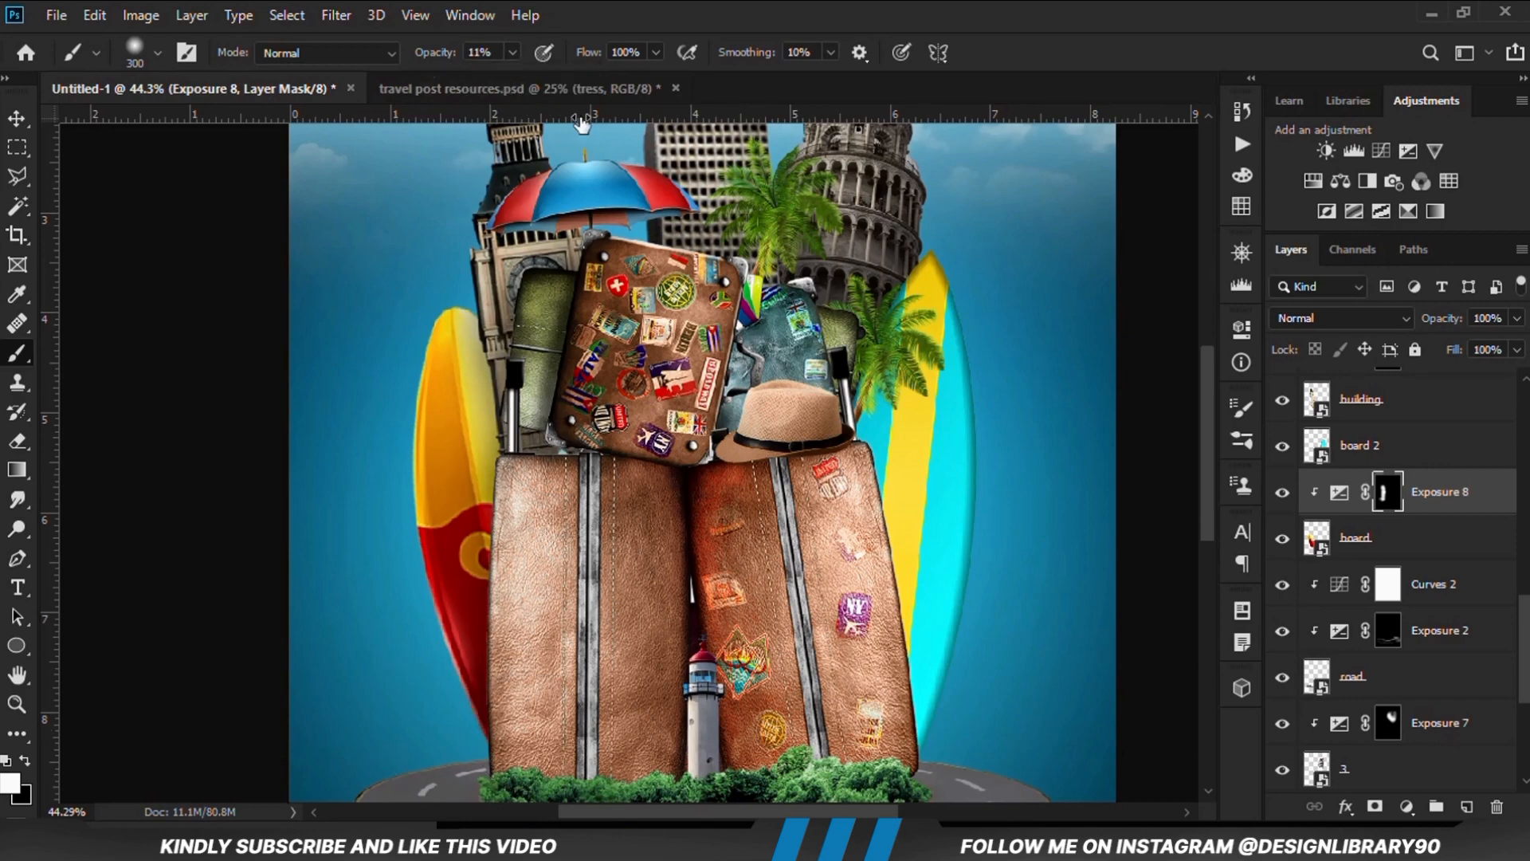
left_click_drag(510, 358, 527, 612)
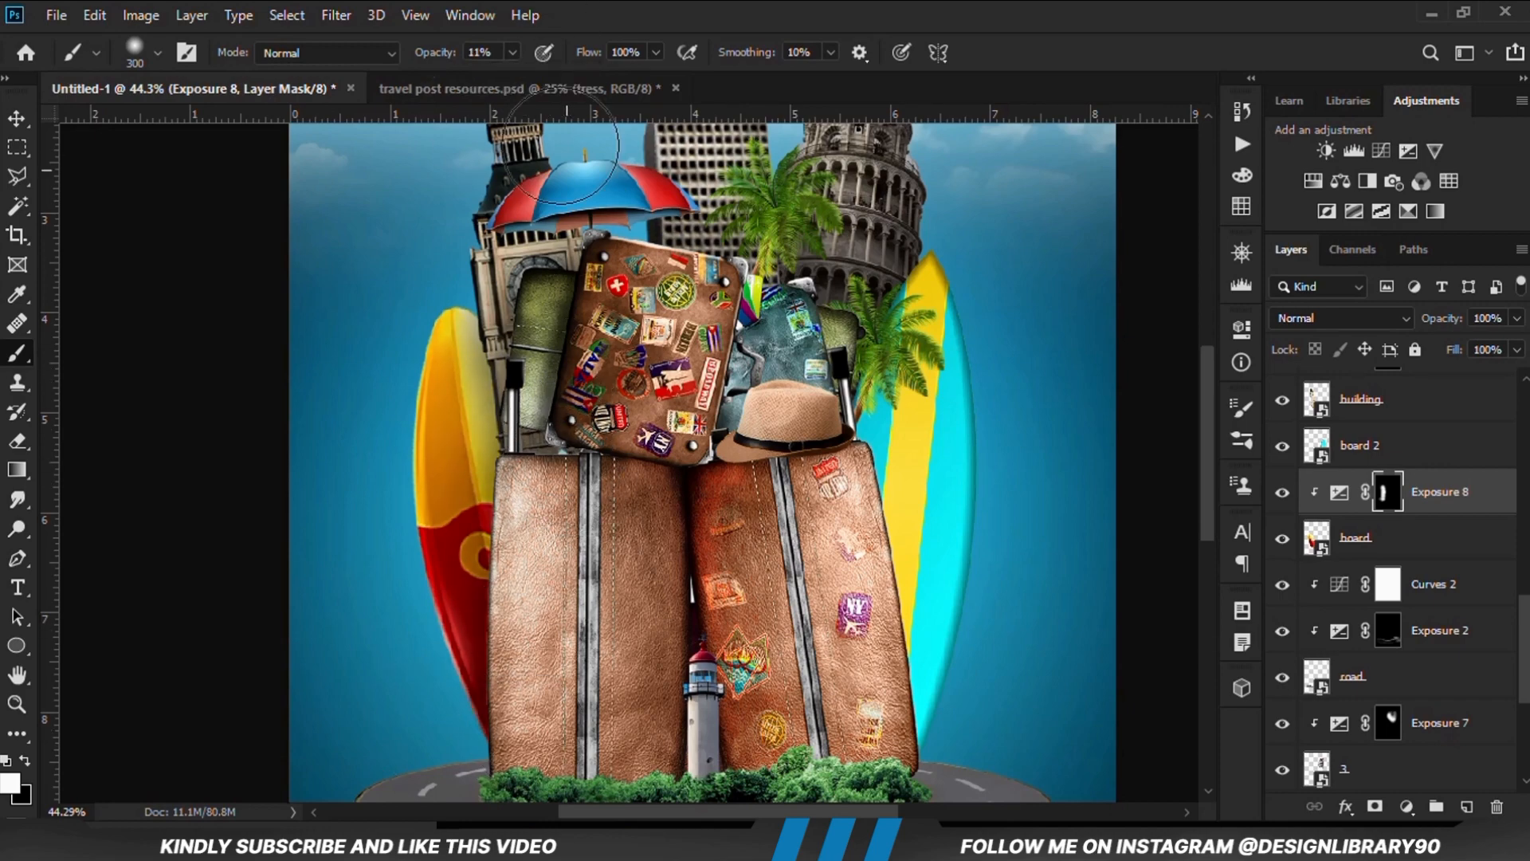
left_click(513, 53)
left_click(533, 78)
left_click(559, 207)
scroll(549, 469, "up", 2)
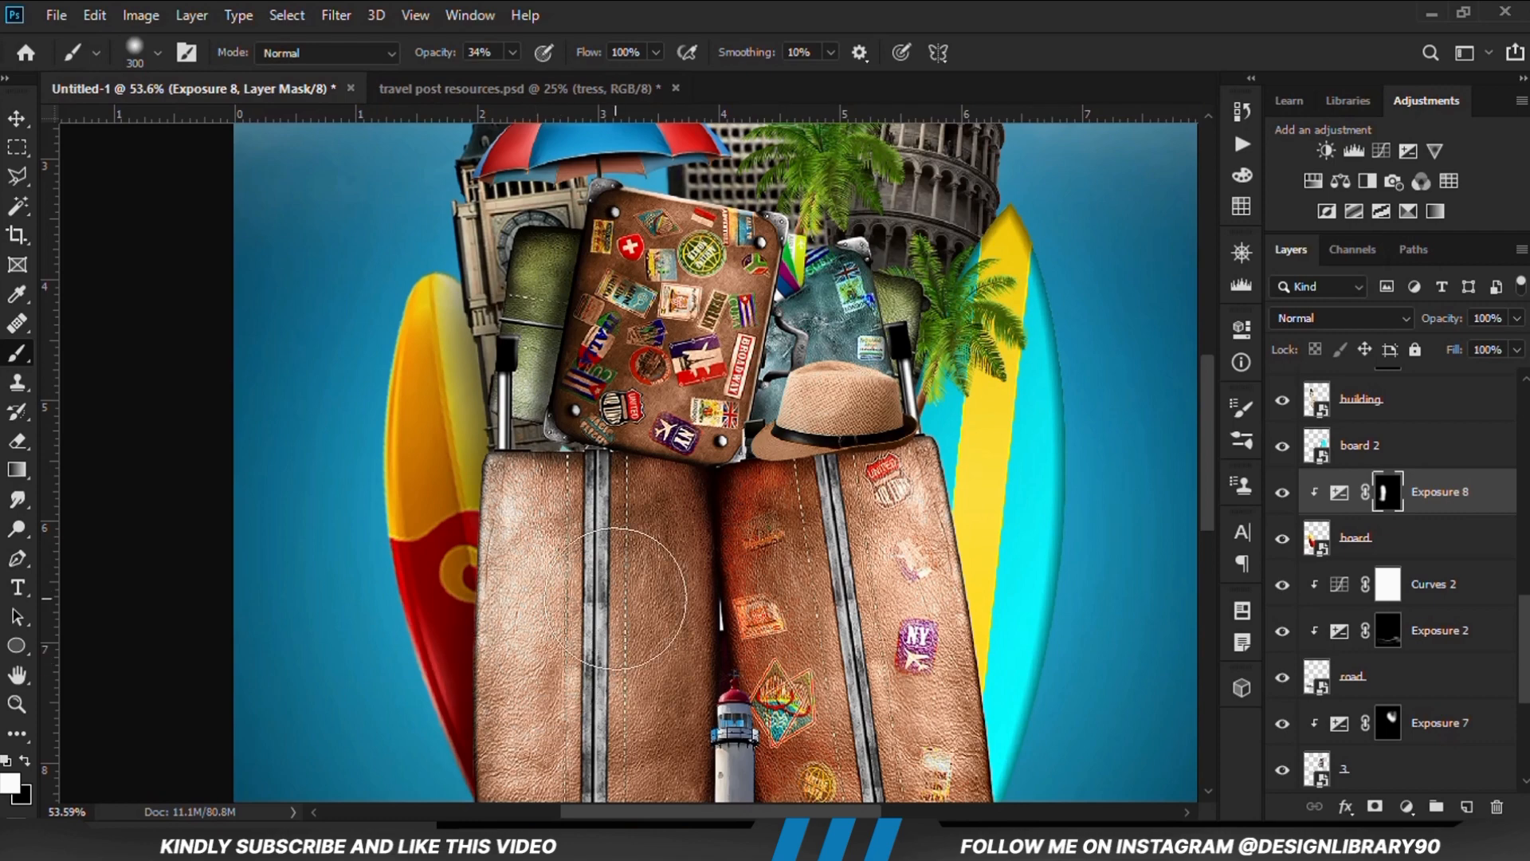
scroll(1110, 524, "down", 4)
Add an Exposure adjustment of -3.00 clipped to board 2, the cyan and yellow surfboard
left_click(17, 117)
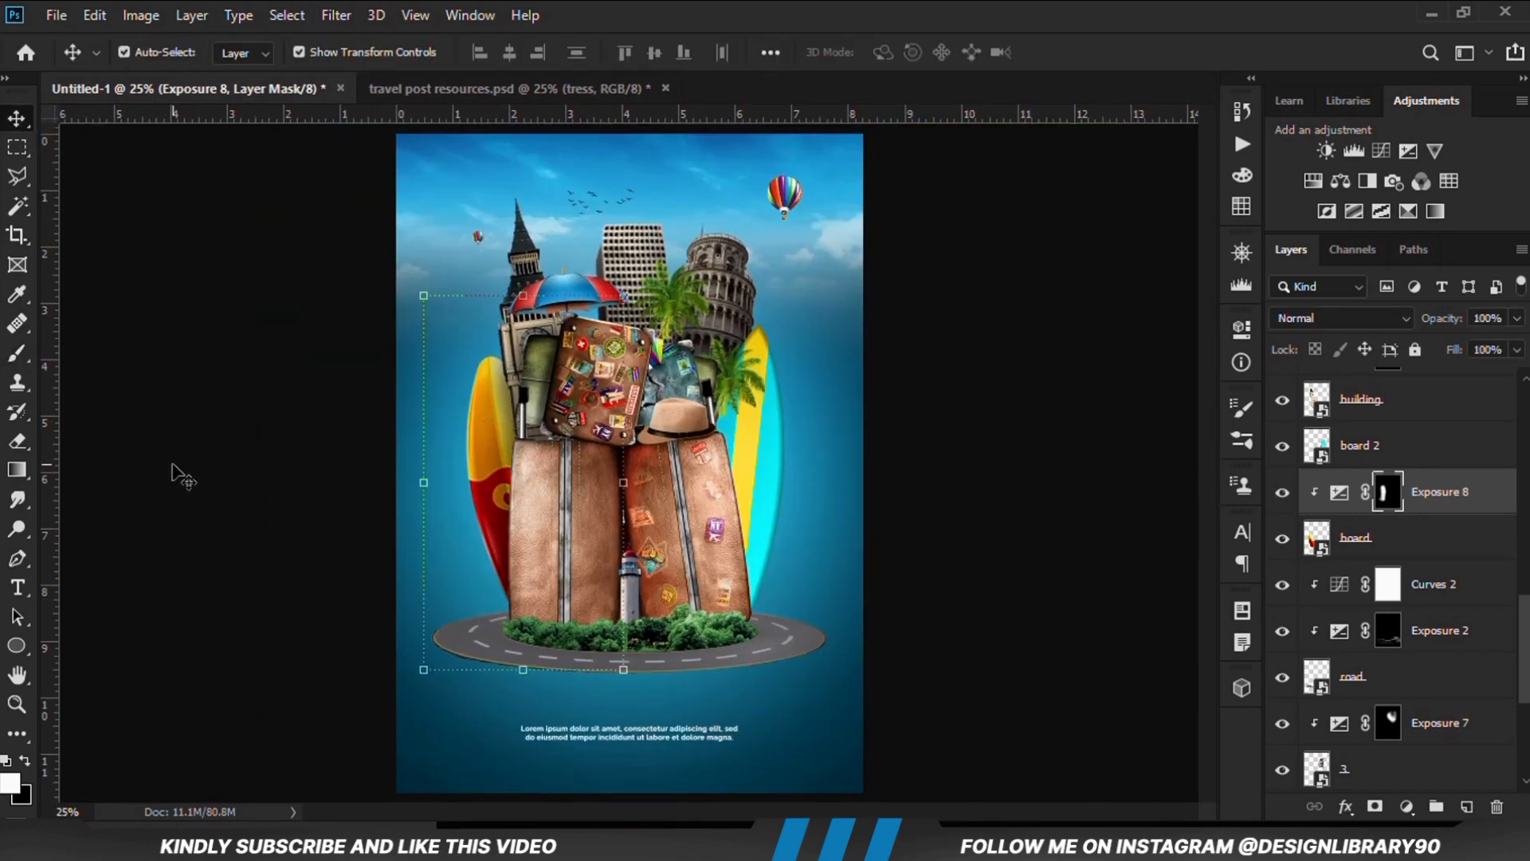
left_click(219, 462)
left_click(766, 462)
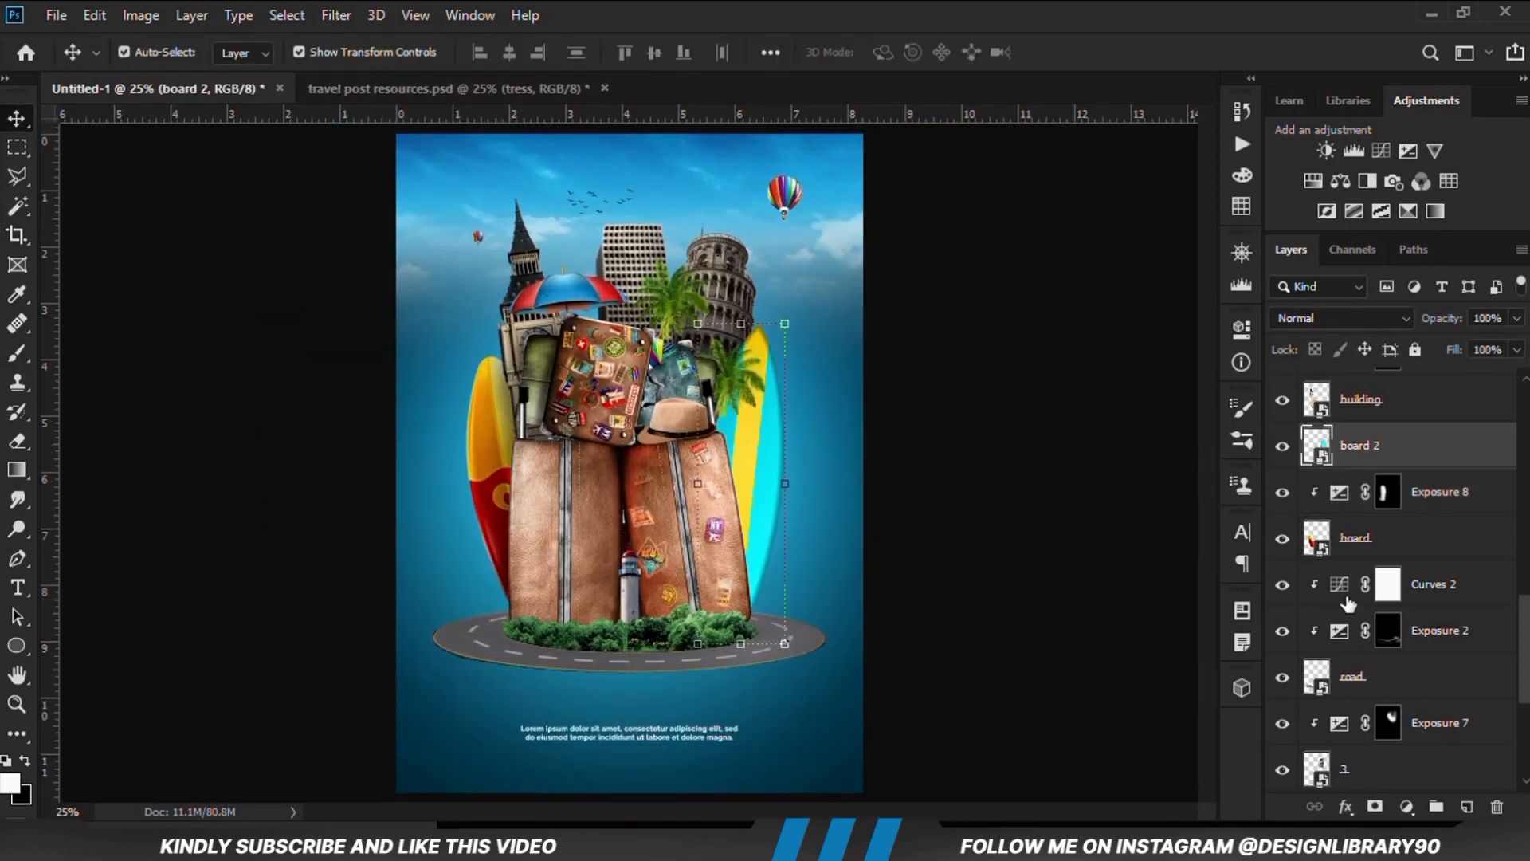
left_click(1406, 806)
left_click(1398, 546)
left_click_drag(1008, 446, 987, 445)
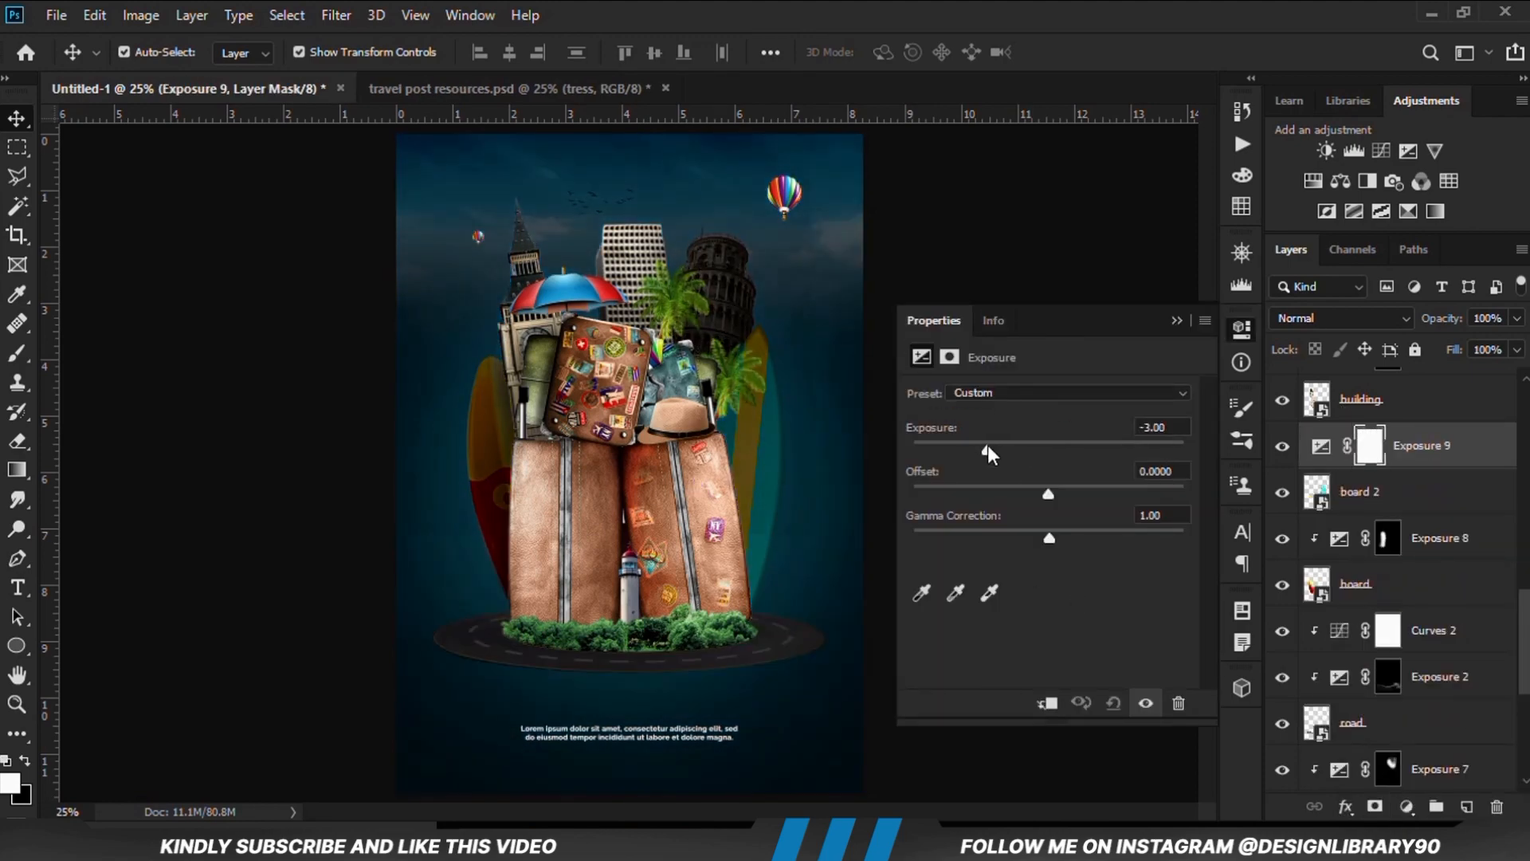
left_click(1046, 703)
left_click(1176, 320)
Invert the cyan and yellow surfboard's Exposure mask to black and activate the Brush tool
key("ctrl+i")
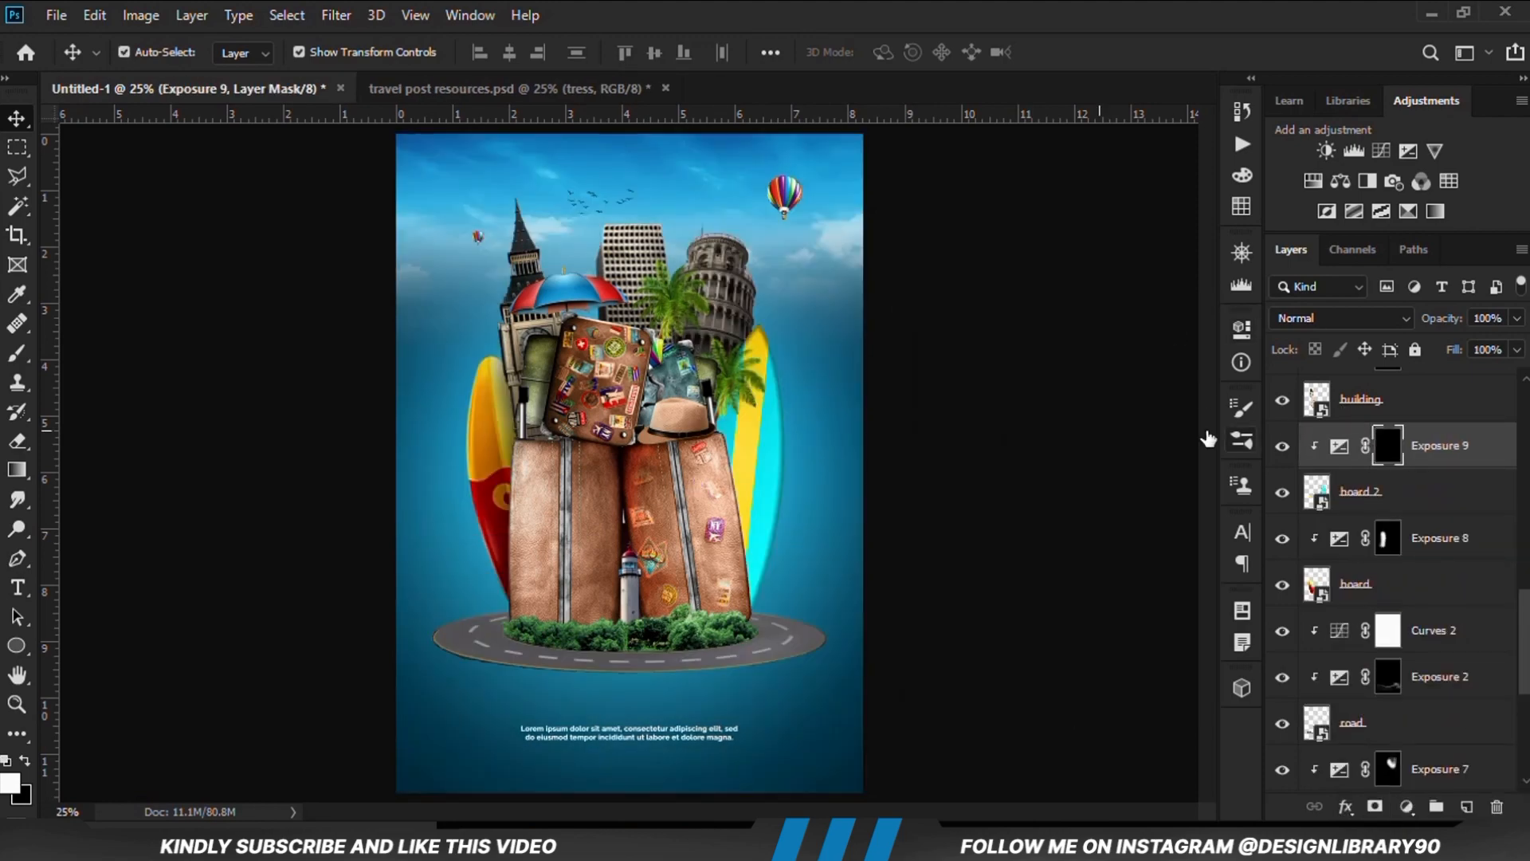
left_click(17, 353)
left_click(79, 353)
scroll(737, 484, "up", 1)
scroll(737, 484, "up", 3)
Paint on the board 2 Exposure mask at 34% opacity to shade the edge beside the suitcase, and compare the effect
mouse_move(673, 382)
left_mouse_down()
mouse_move(693, 525)
mouse_move(681, 609)
mouse_move(695, 763)
mouse_move(710, 620)
left_mouse_up()
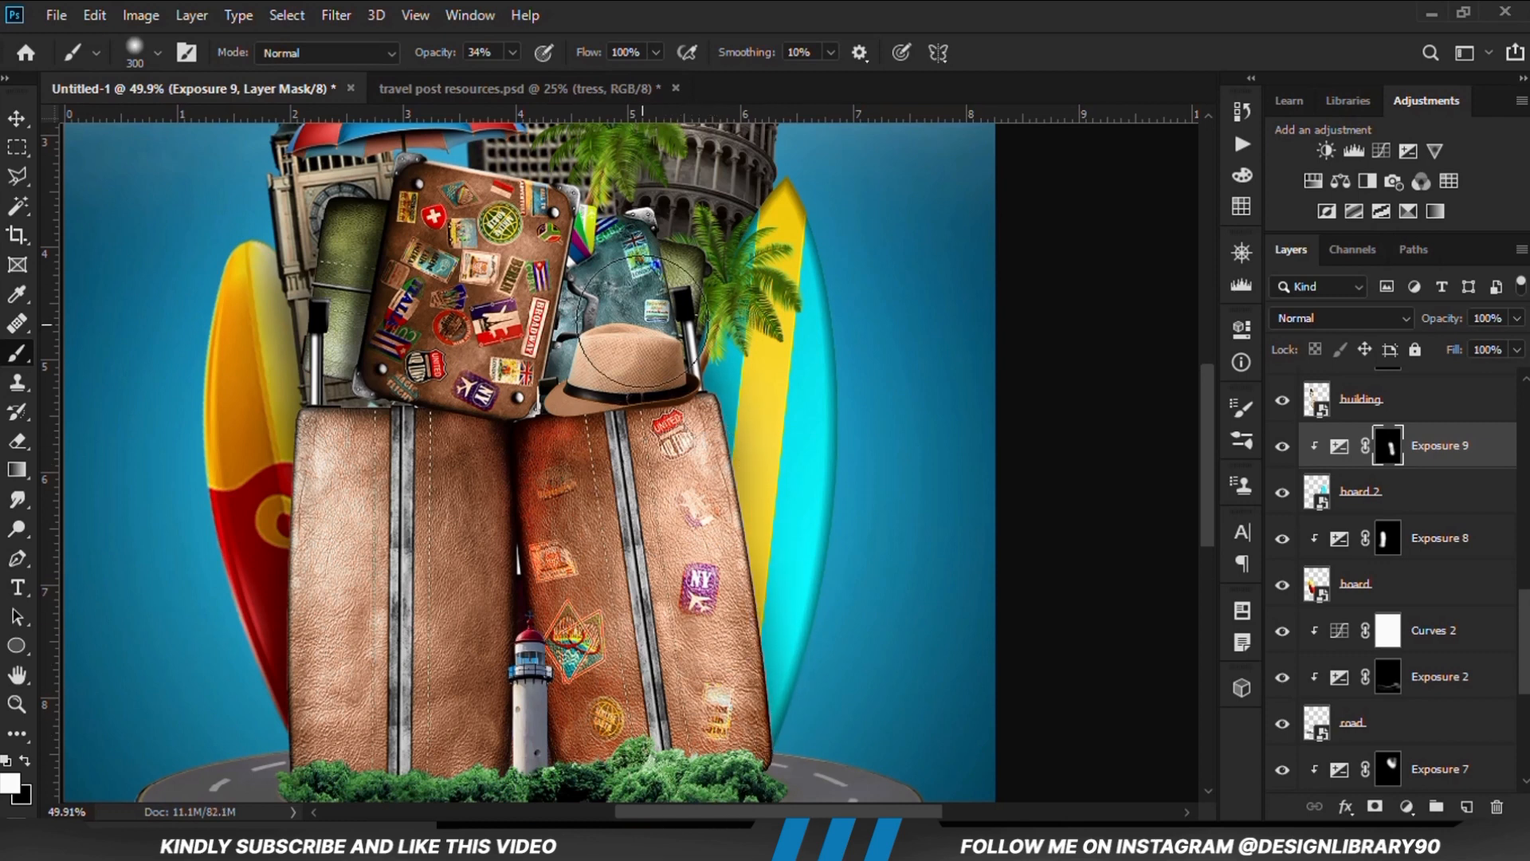
mouse_move(664, 264)
left_mouse_down()
mouse_move(657, 539)
mouse_move(681, 467)
mouse_move(672, 537)
left_mouse_up()
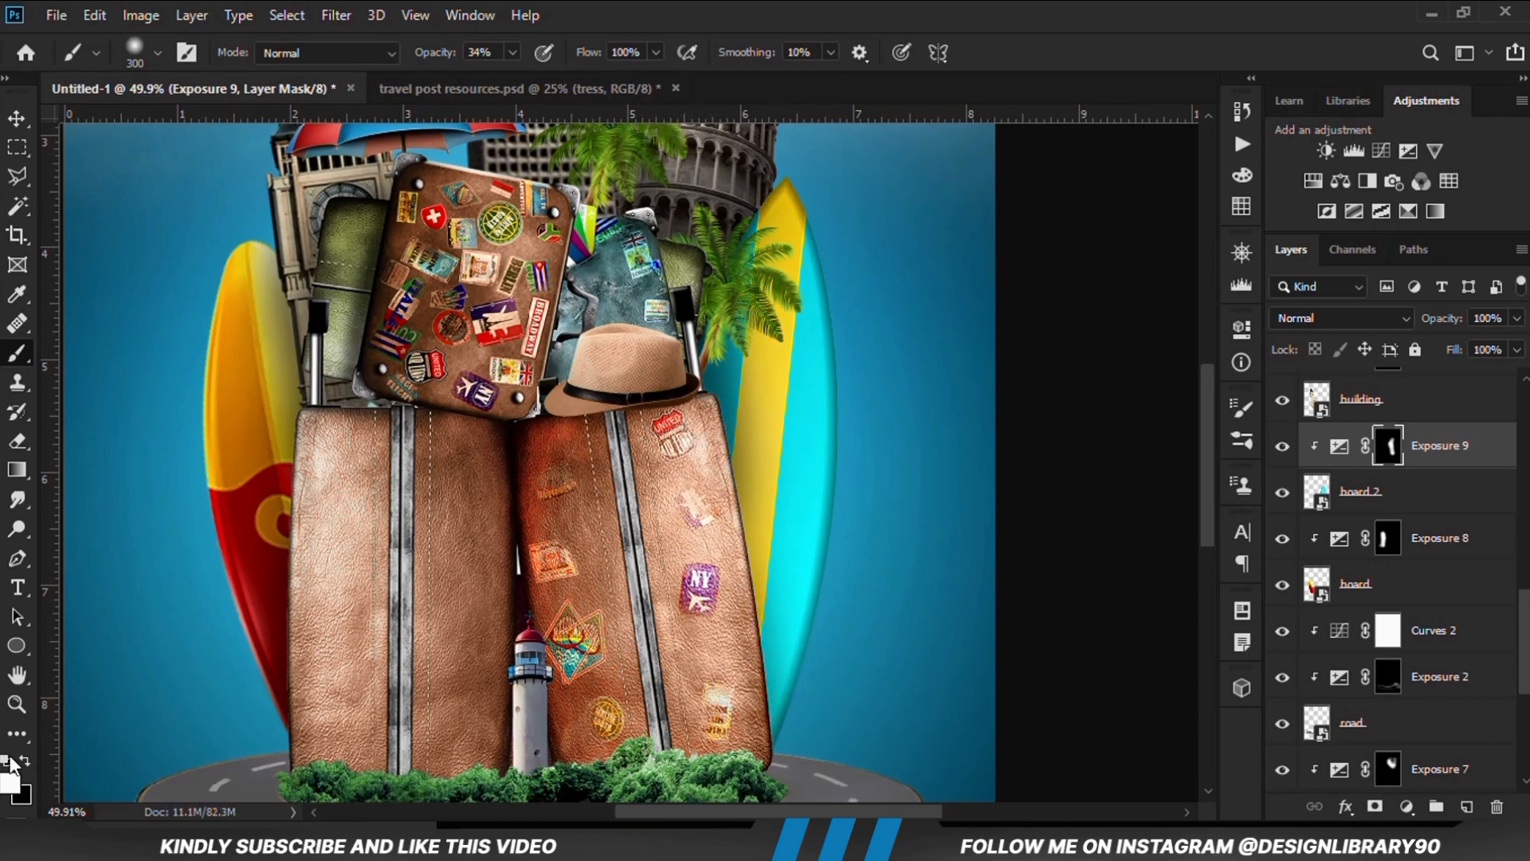
key("x")
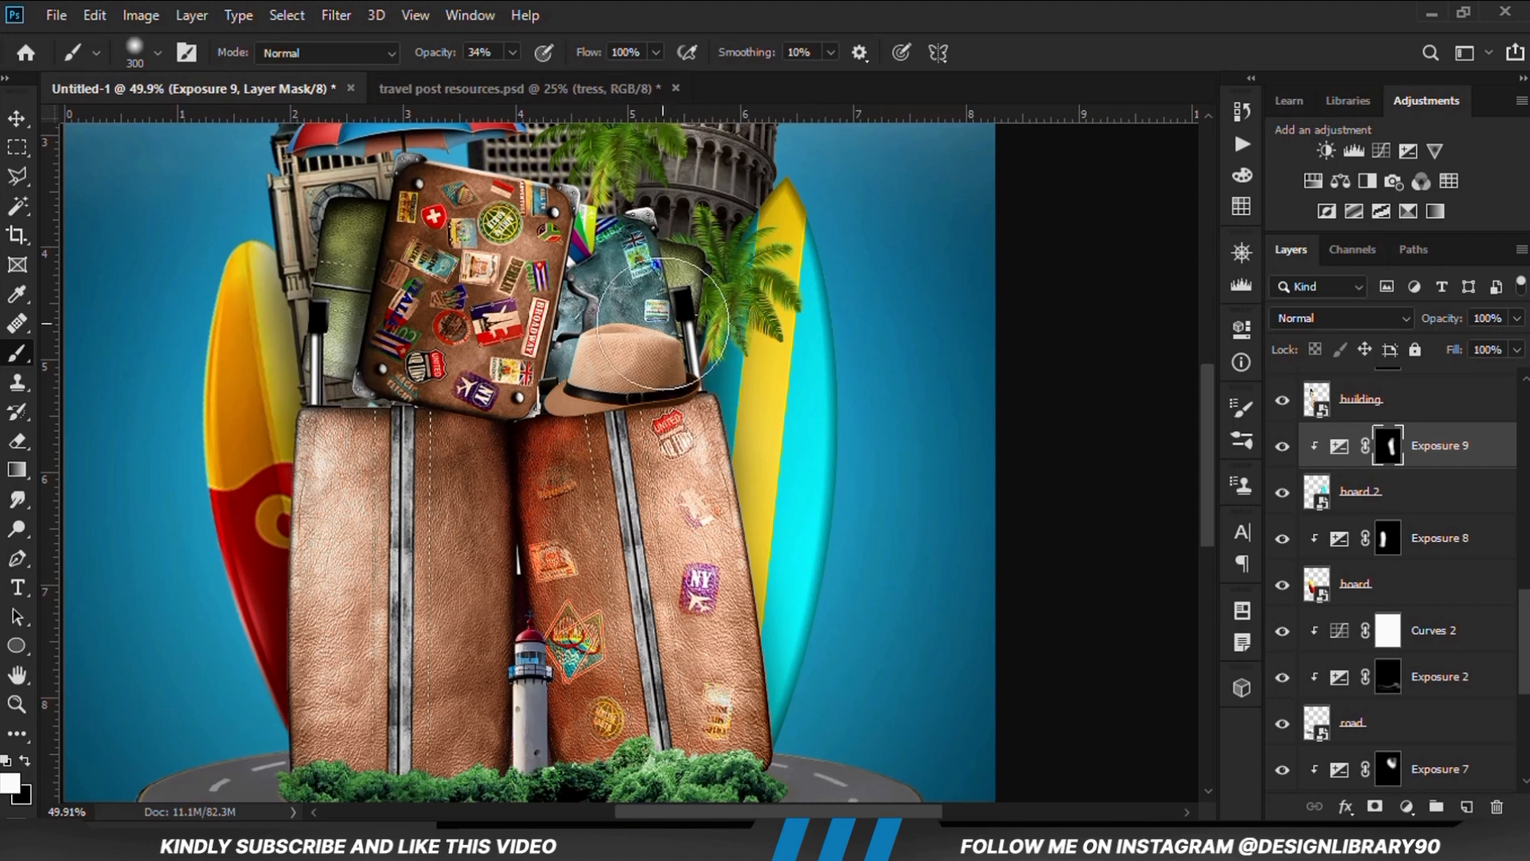
mouse_move(684, 588)
left_mouse_down()
mouse_move(682, 548)
mouse_move(682, 623)
mouse_move(692, 577)
mouse_move(712, 731)
left_mouse_up()
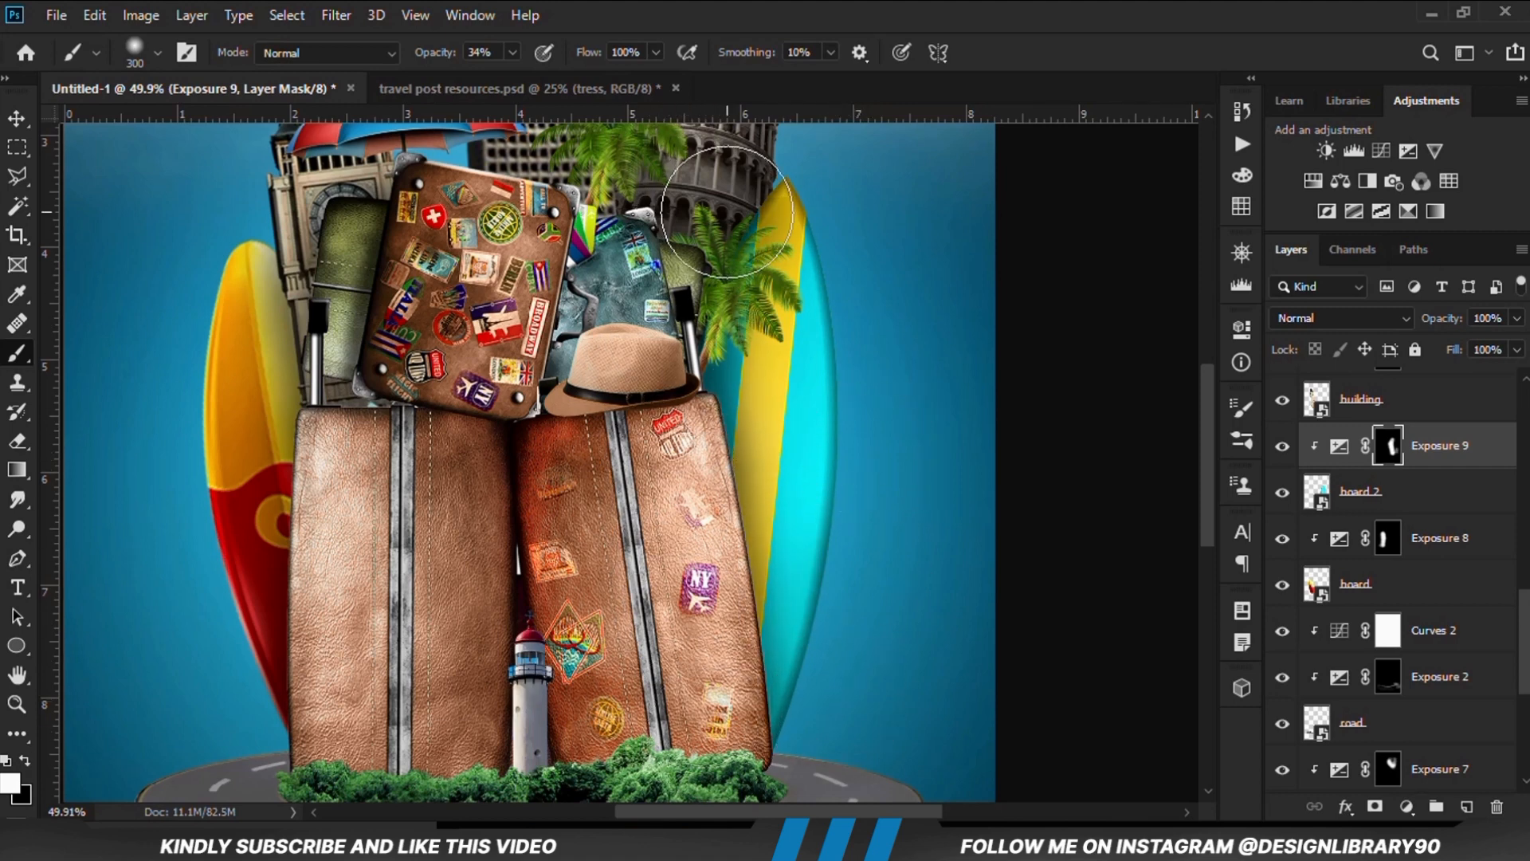
left_click(1281, 448)
left_click(1281, 448)
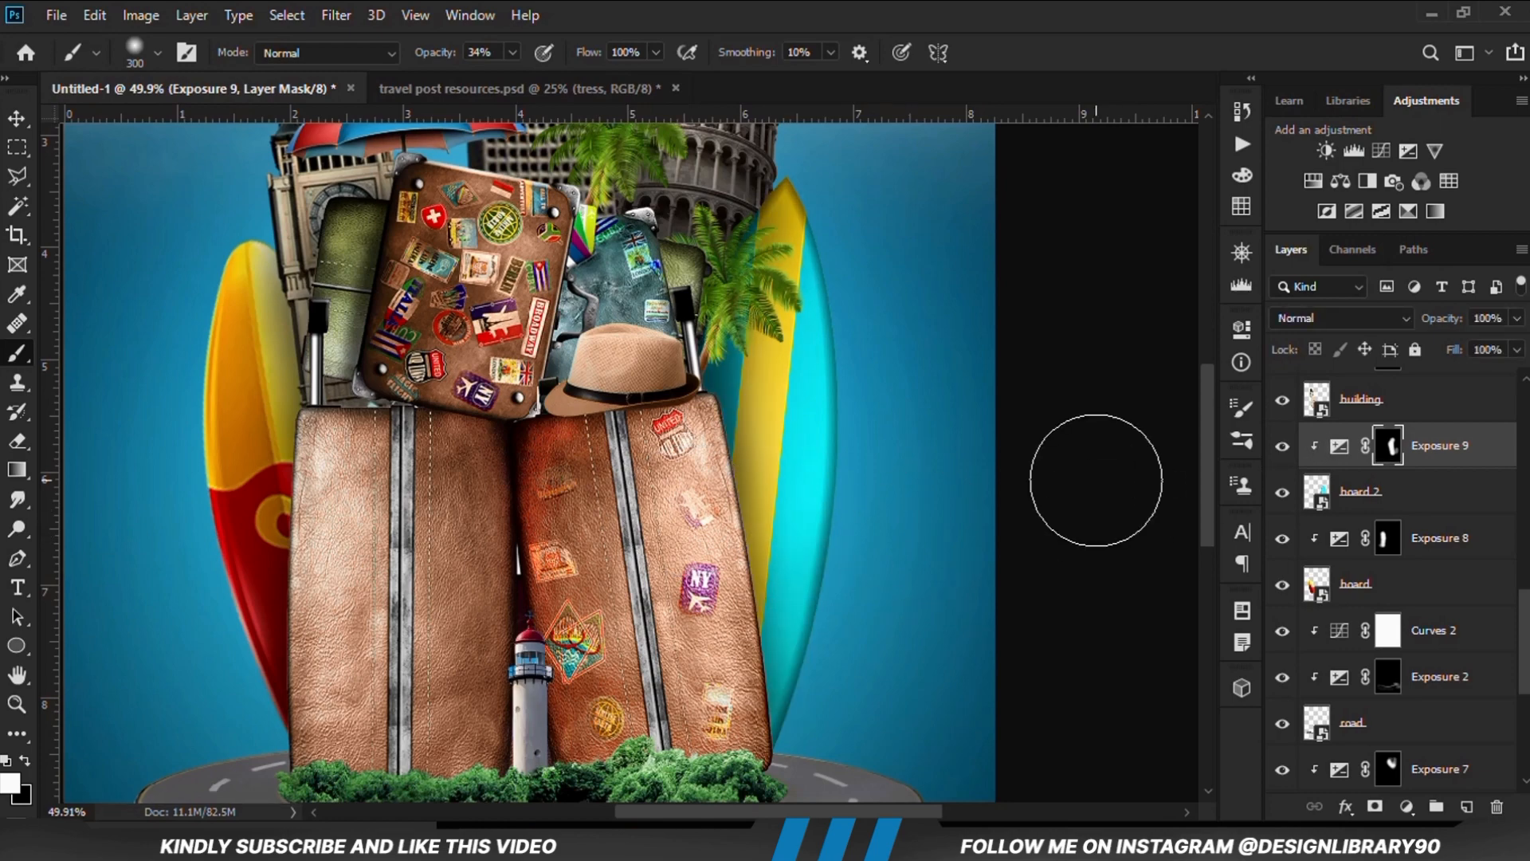
Add an Exposure adjustment of -2.89 clipped to the bags layer and compare the effect
key("ctrl+minus")
key("ctrl+minus")
left_click(18, 118)
left_click(663, 439)
left_click(556, 494)
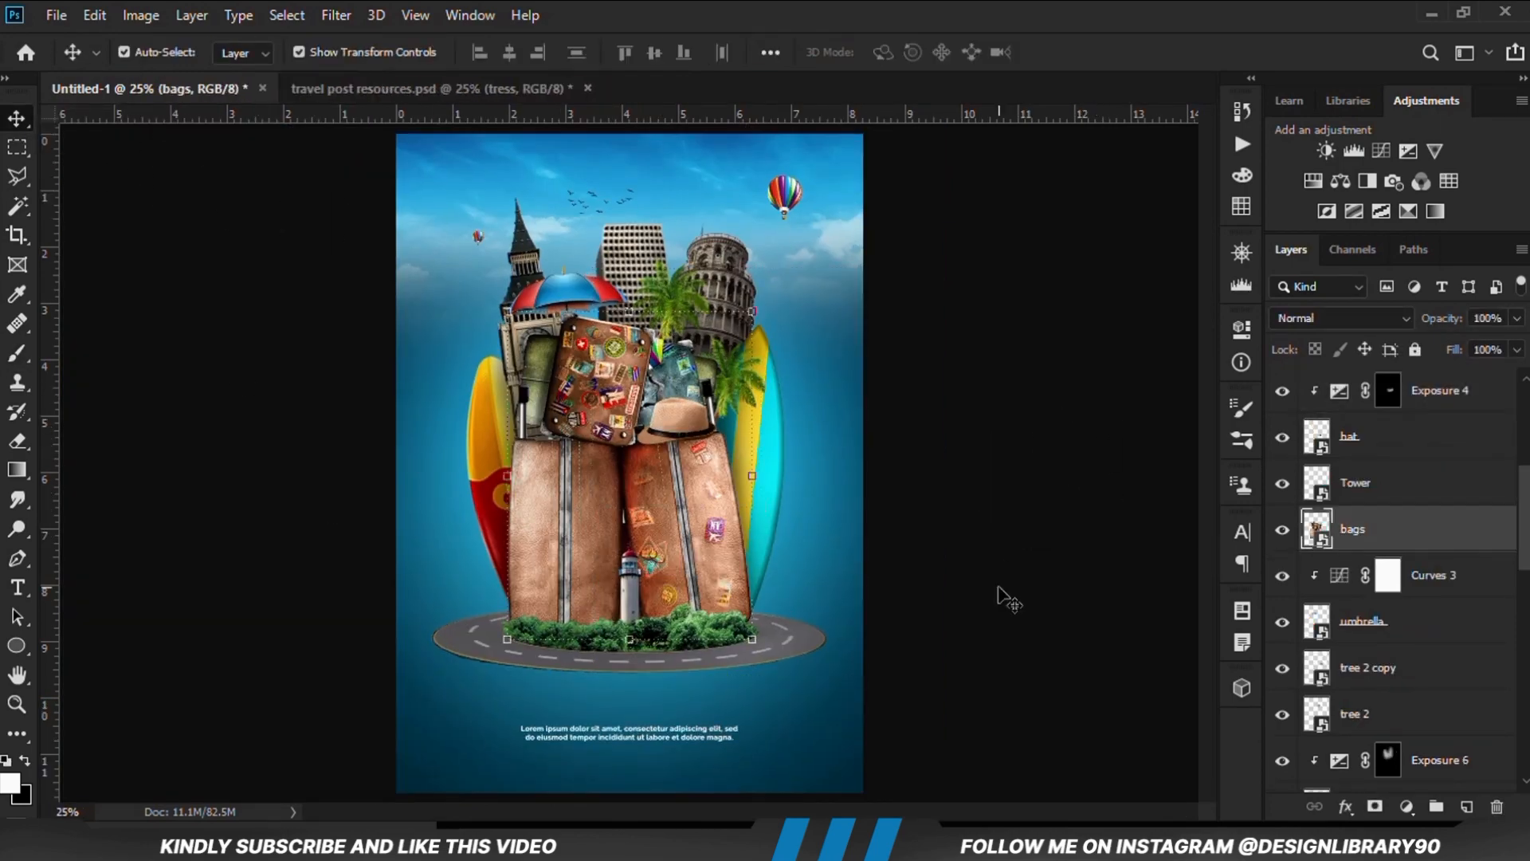
left_click(1284, 530)
left_click(1284, 529)
left_click(1404, 806)
left_click(1387, 536)
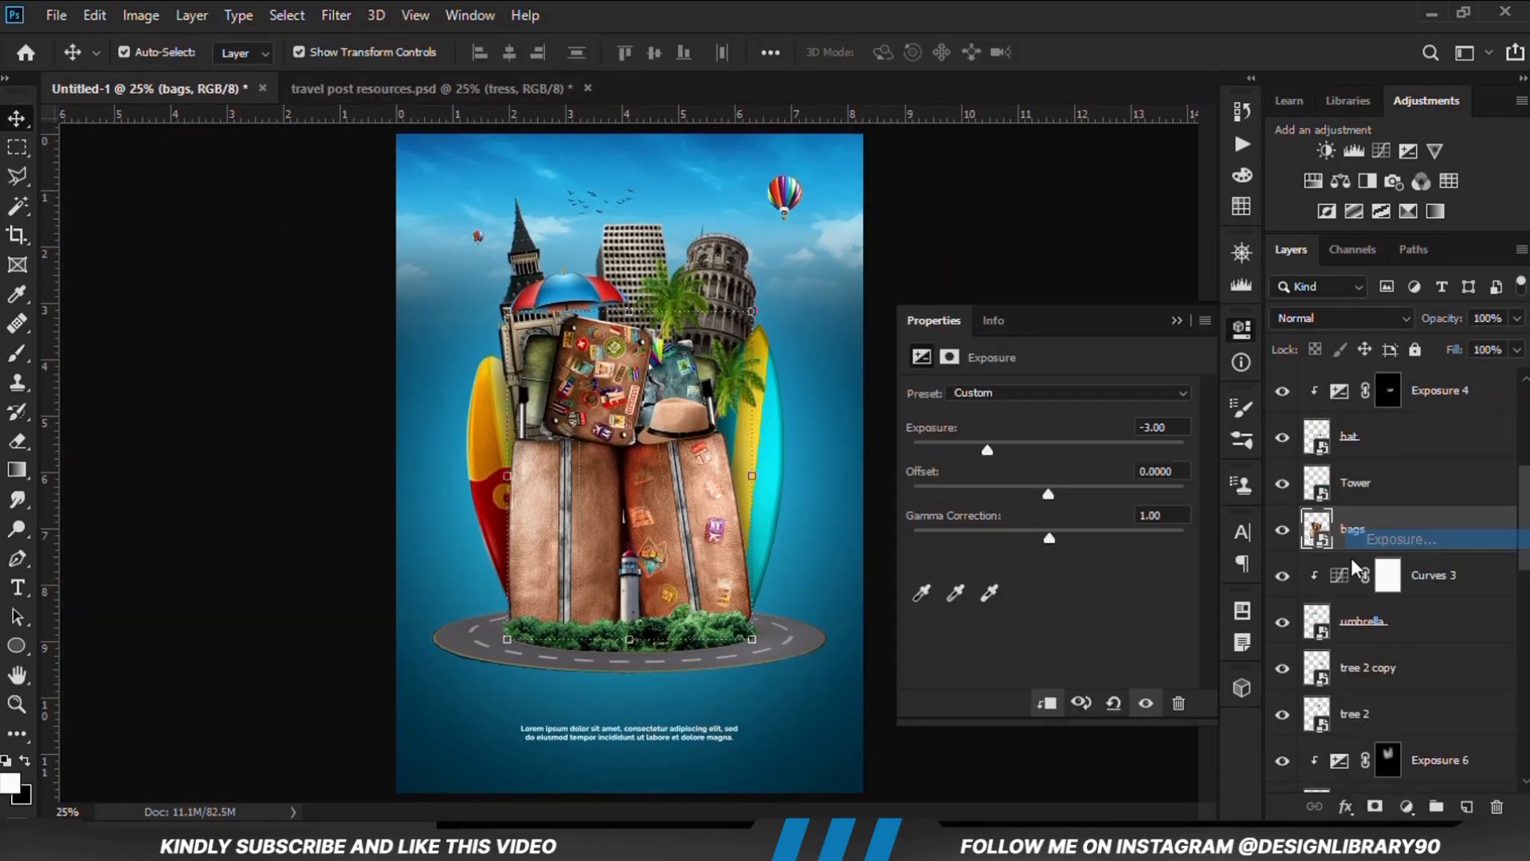
left_click_drag(1049, 451, 990, 452)
left_click(1045, 705)
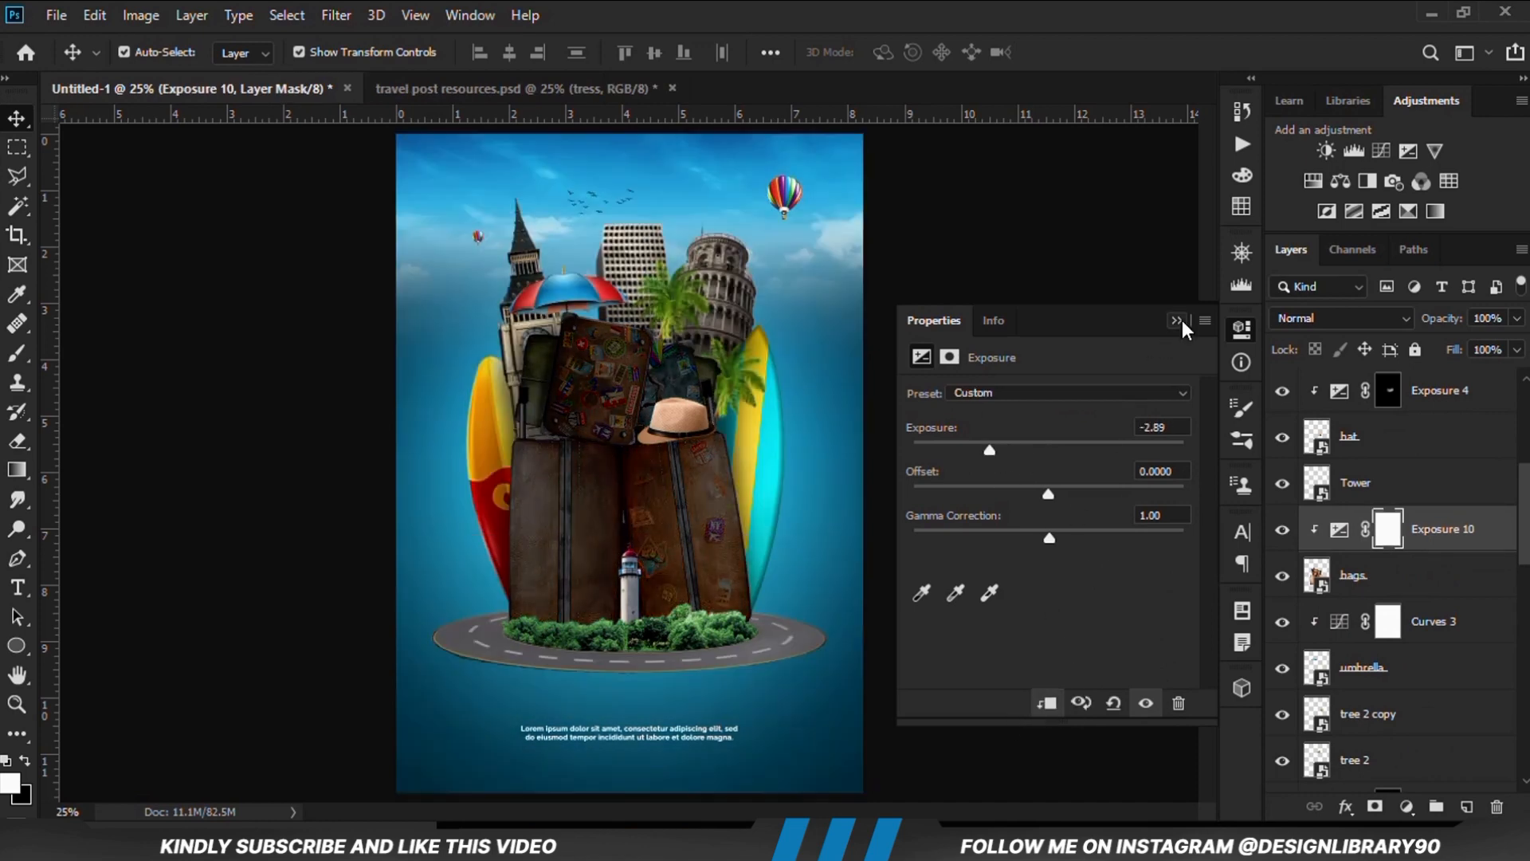
left_click(1178, 320)
left_click(1282, 544)
left_click(1282, 543)
Invert the bags' Exposure mask to black and prepare a 175 px brush with 14% opacity
key("ctrl+i")
left_click(17, 352)
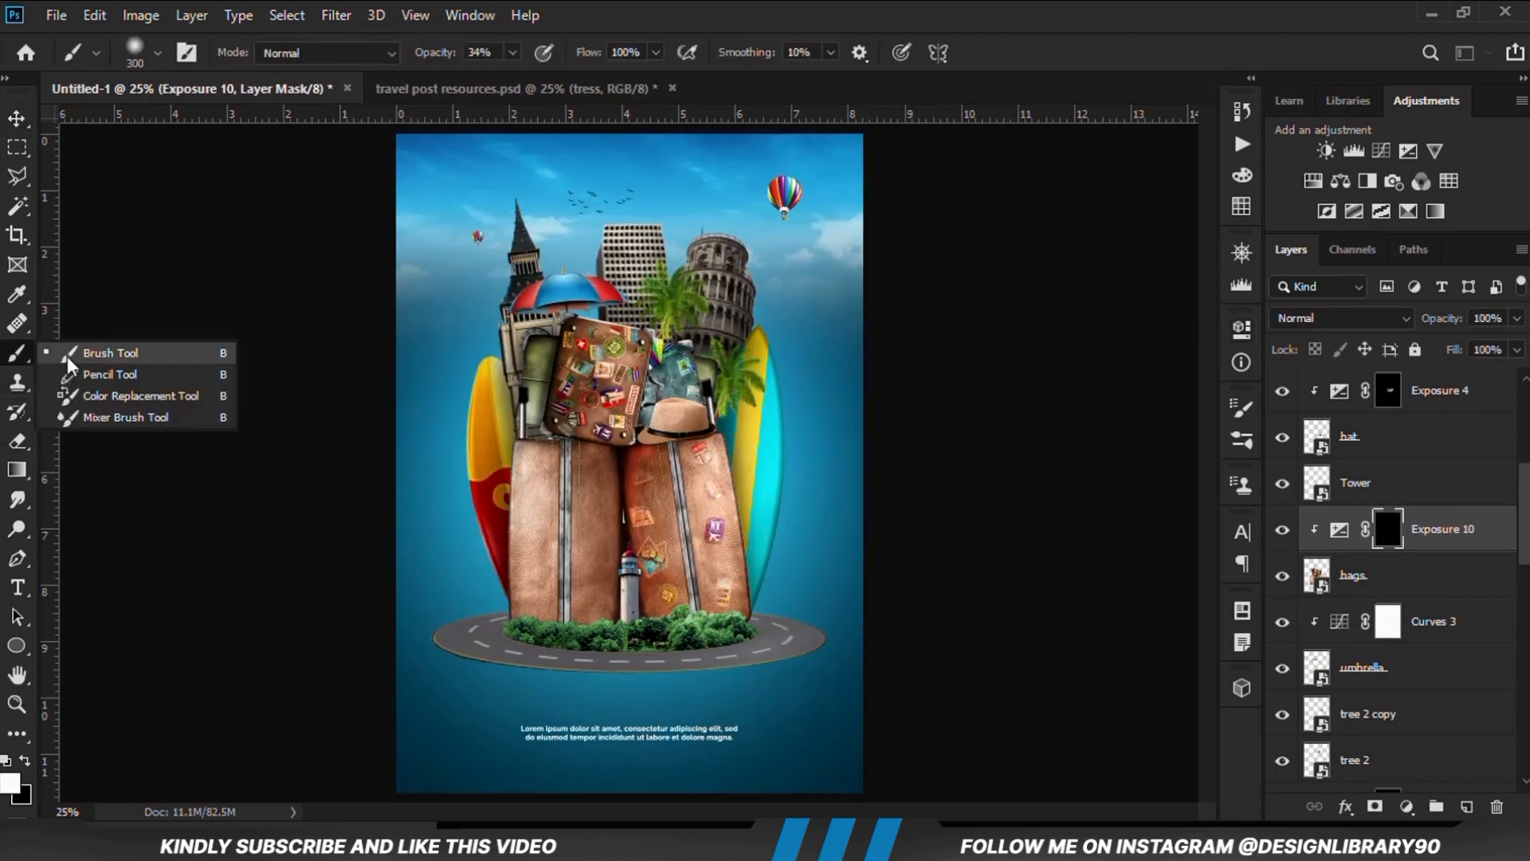
scroll(668, 366, "up", 4)
key("ctrl+z")
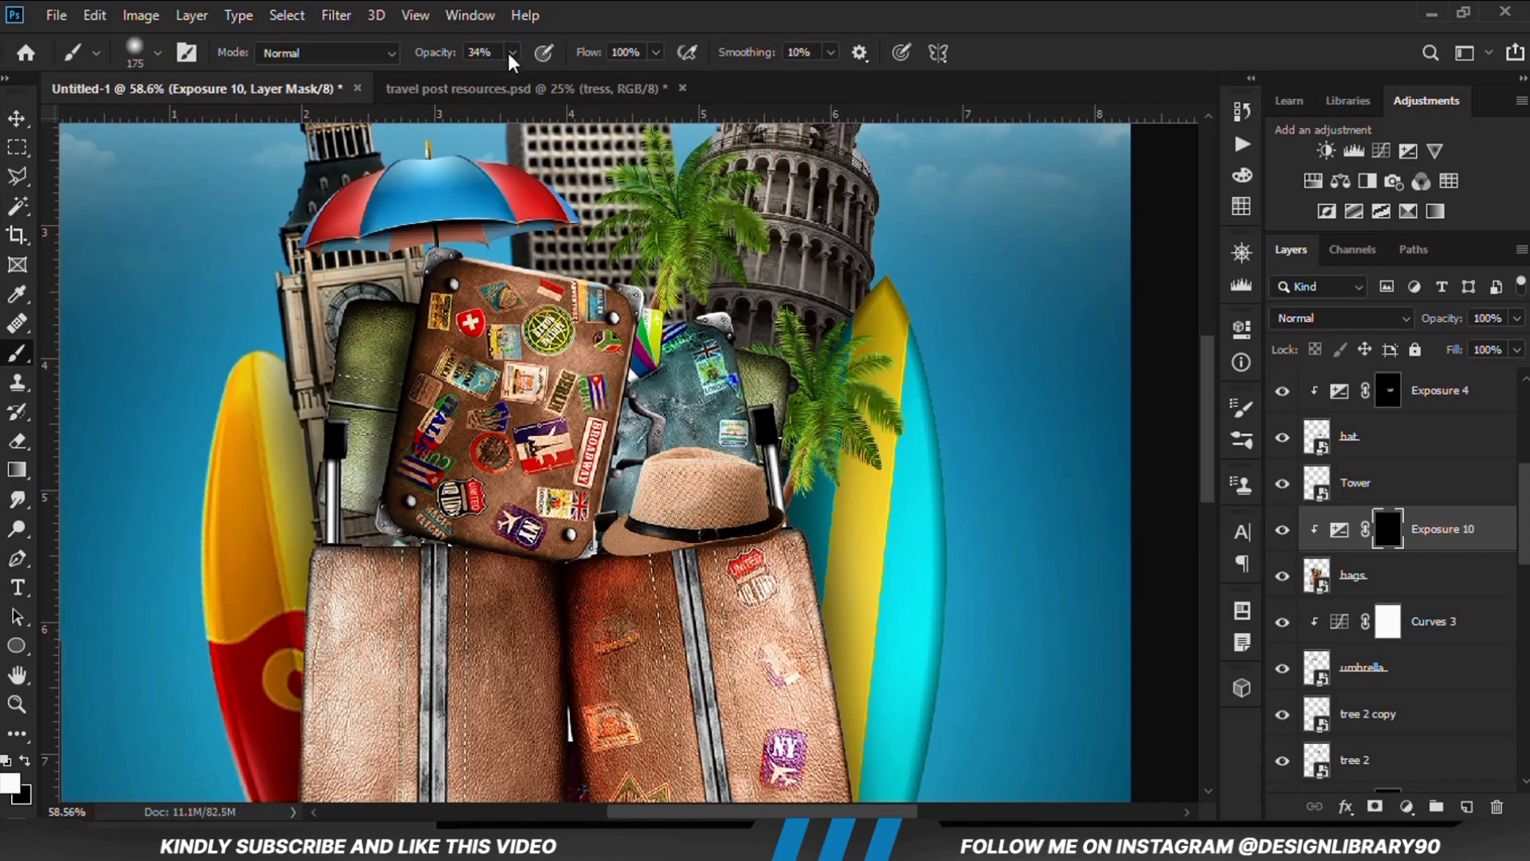
left_click_drag(510, 54, 496, 77)
left_click(620, 32)
Paint on the bags' Exposure mask to shade the suitcase top beneath the hat, and check the effect
scroll(666, 378, "up", 2)
mouse_move(707, 562)
left_mouse_down()
mouse_move(650, 579)
mouse_move(765, 570)
left_mouse_up()
scroll(699, 539, "down", 4)
scroll(792, 731, "up", 1)
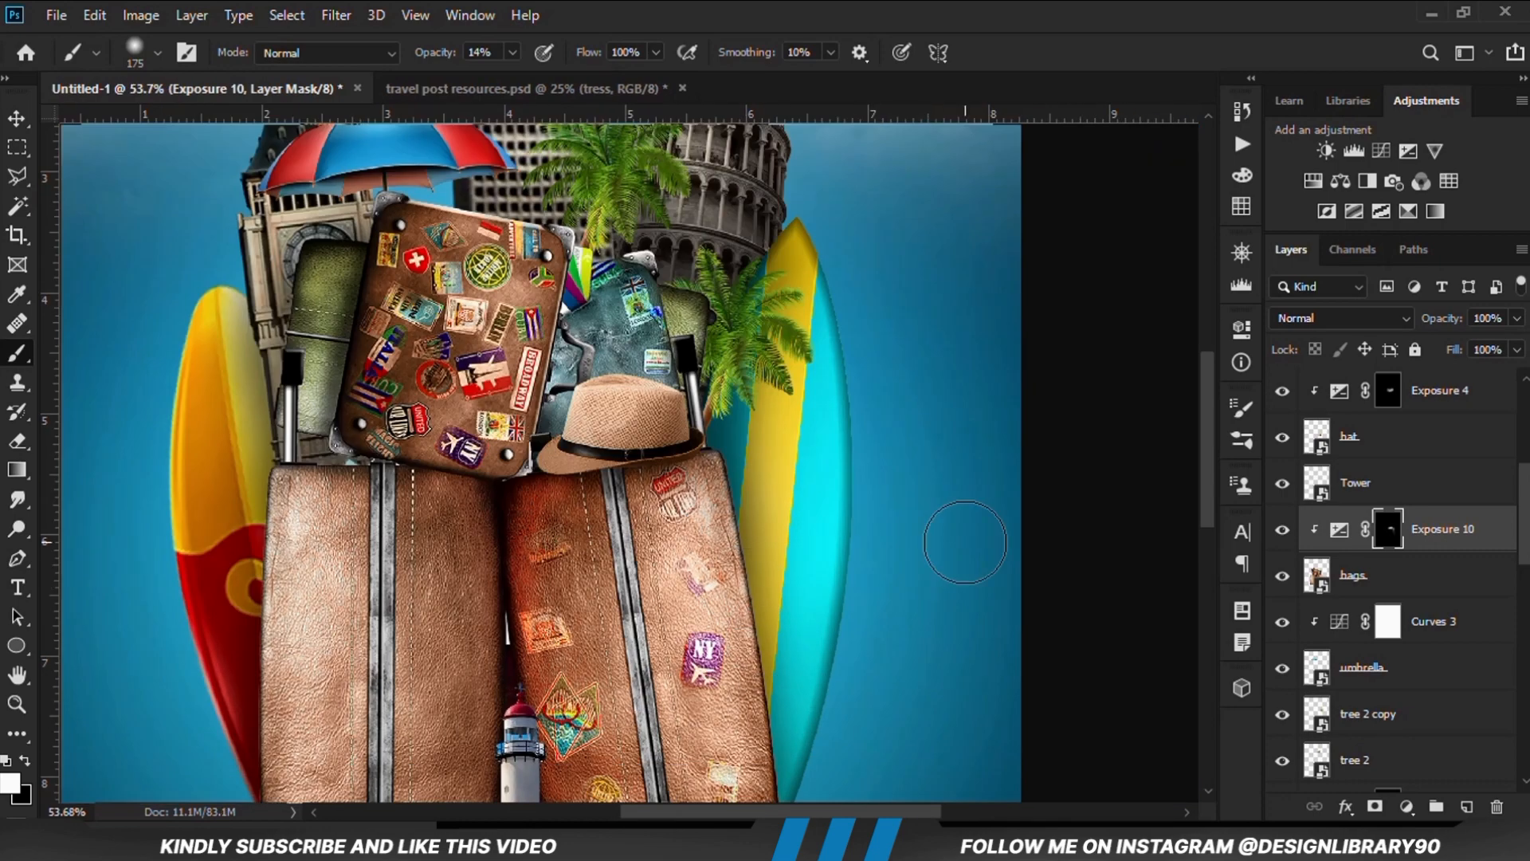
left_click(1281, 530)
left_click(1281, 530)
Paint soft shading on the bags' Exposure mask over the front suitcase's outer side with a 500 px brush at 5% opacity
key("bracketright")
key("bracketright")
key("bracketright")
key("bracketright")
key("bracketright")
scroll(727, 431, "down", 8)
scroll(519, 483, "up", 5)
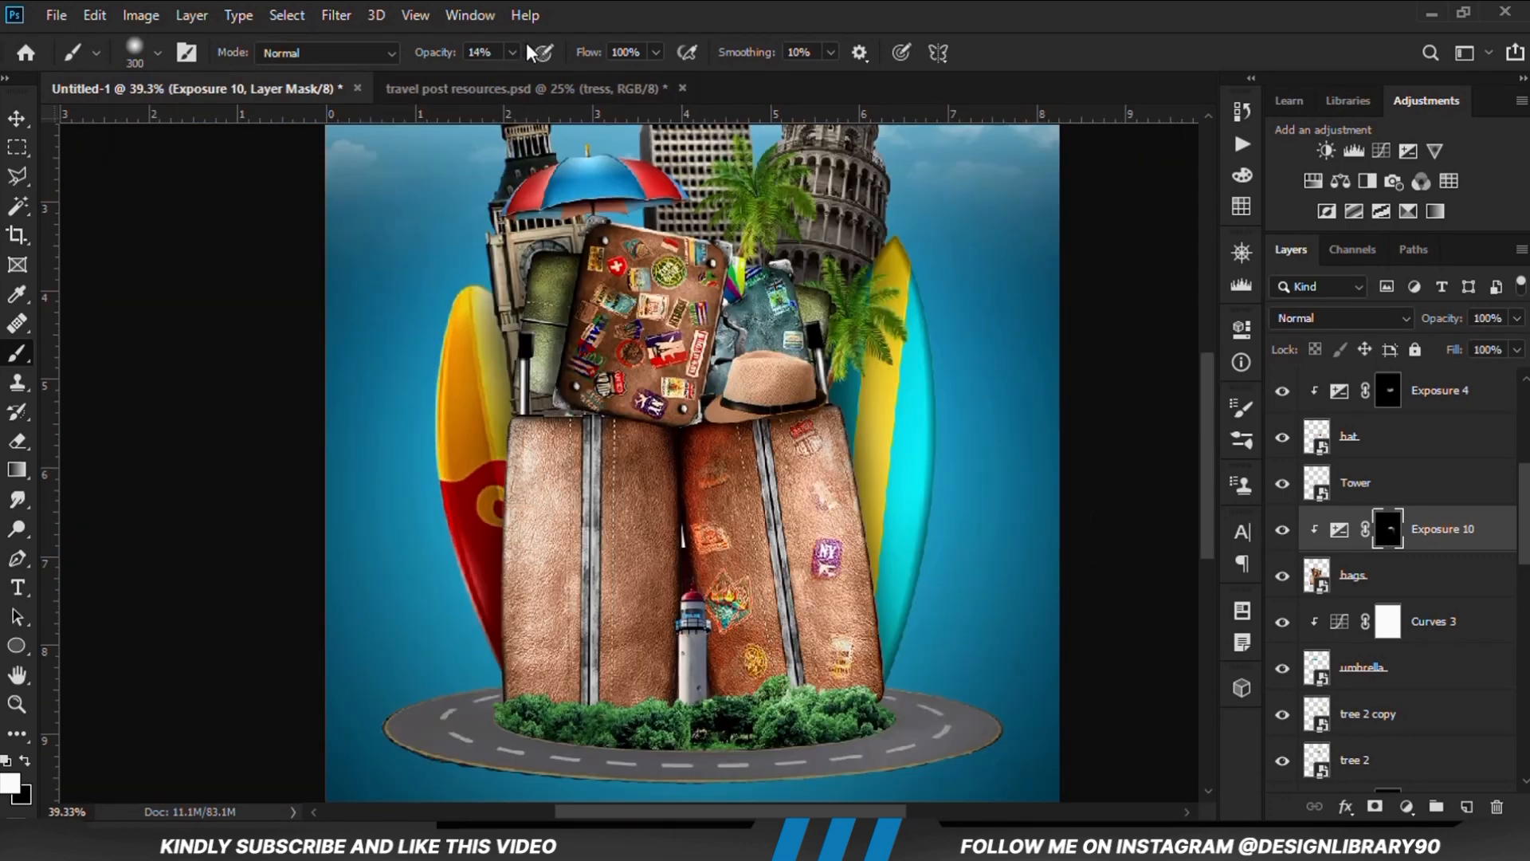
left_click_drag(513, 53, 503, 74)
left_click(612, 11)
key("bracketright")
key("bracketright")
left_click_drag(452, 580, 489, 496)
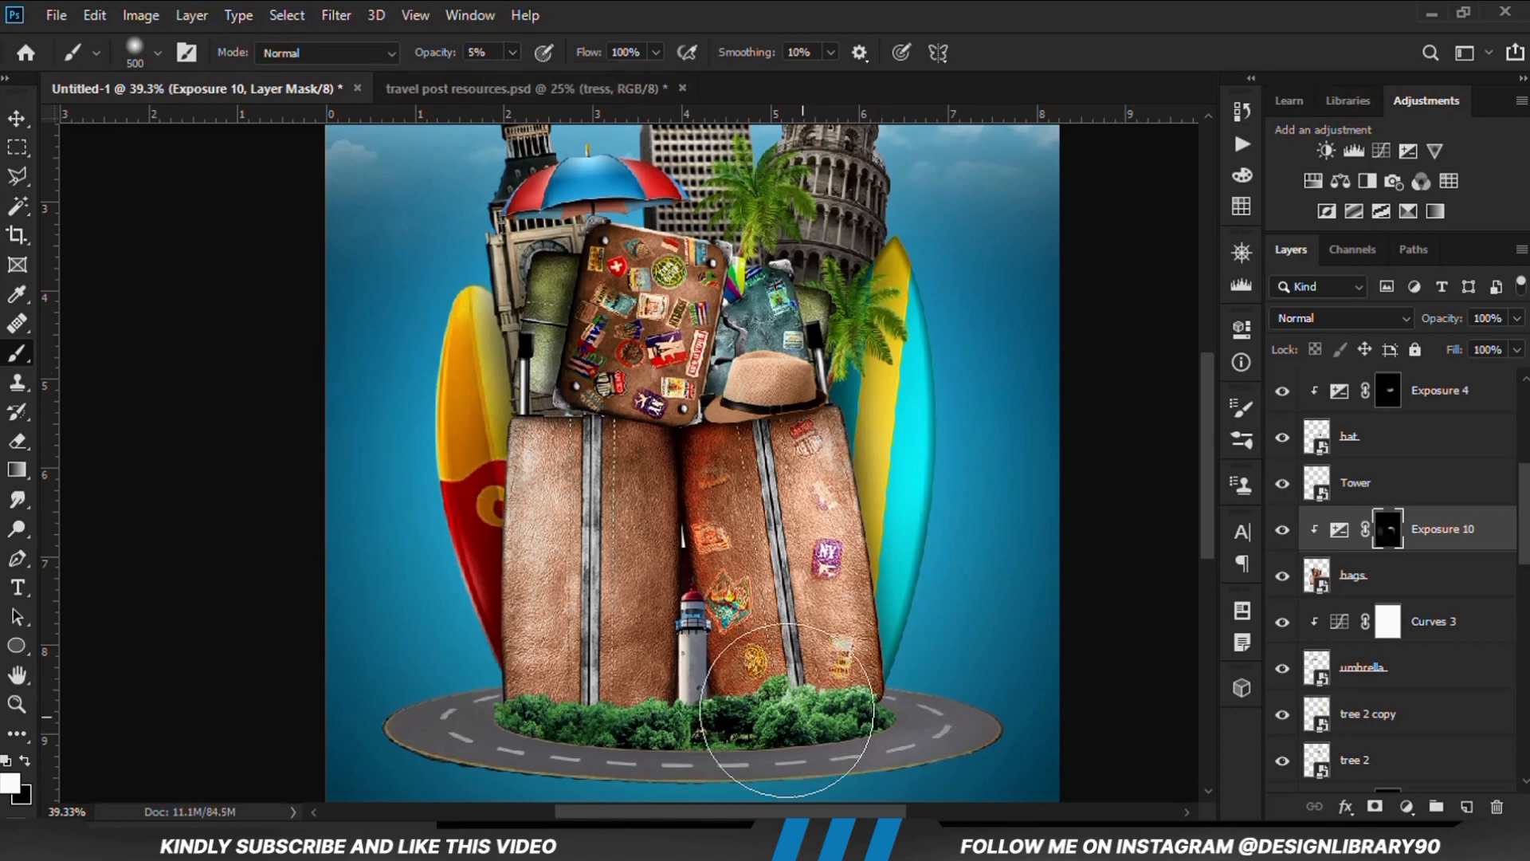
left_click_drag(488, 617, 510, 471)
Add a second Exposure adjustment clipped to the bags layer, with exposure lowered to darken the luggage strongly
left_click(1407, 807)
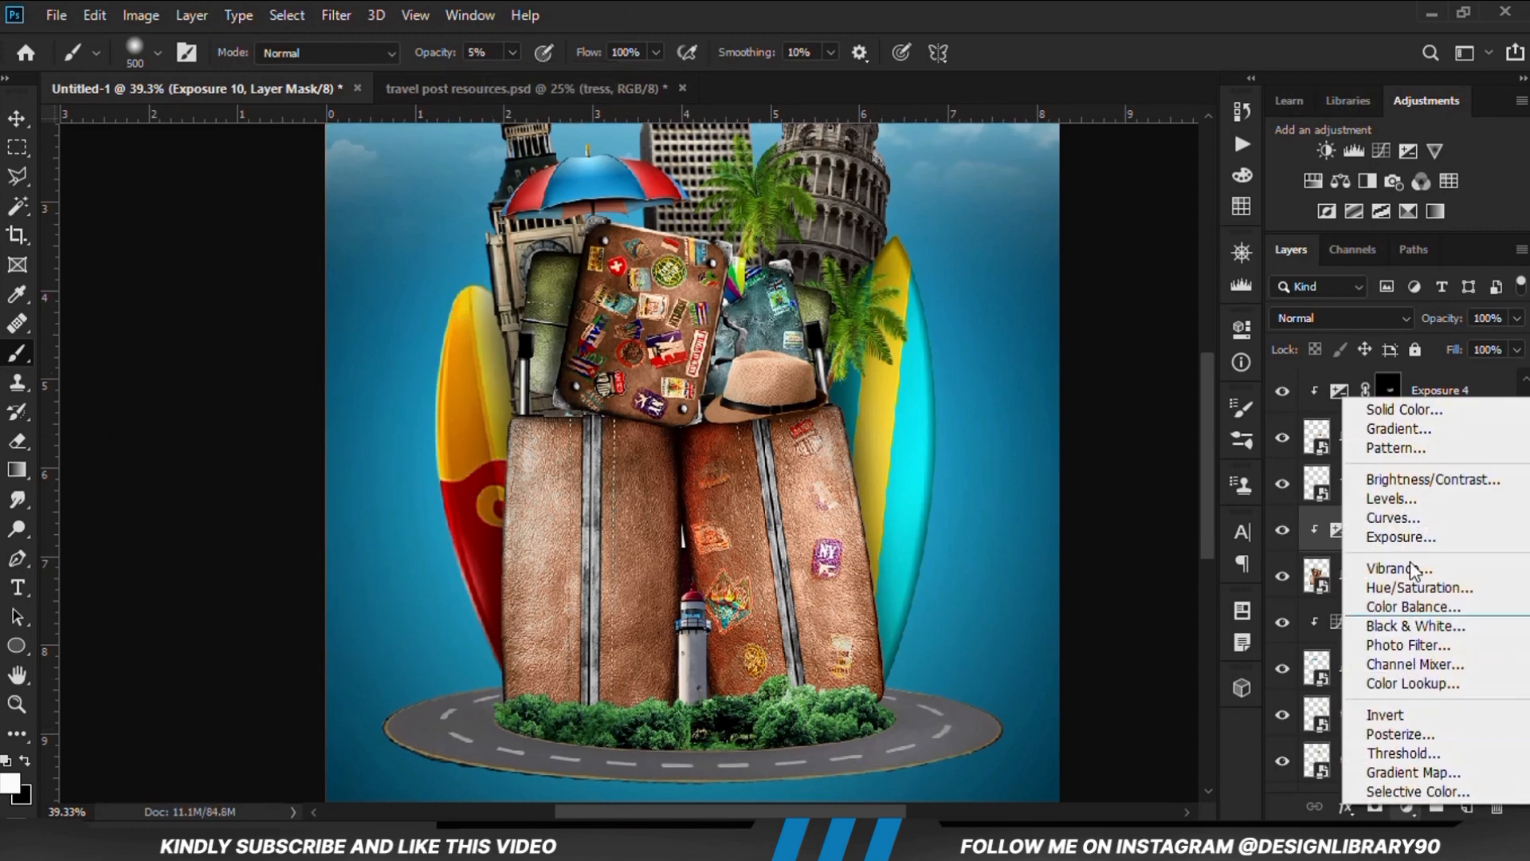
left_click(1398, 536)
left_click_drag(1048, 451, 983, 456)
left_click(1048, 703)
left_click(1177, 320)
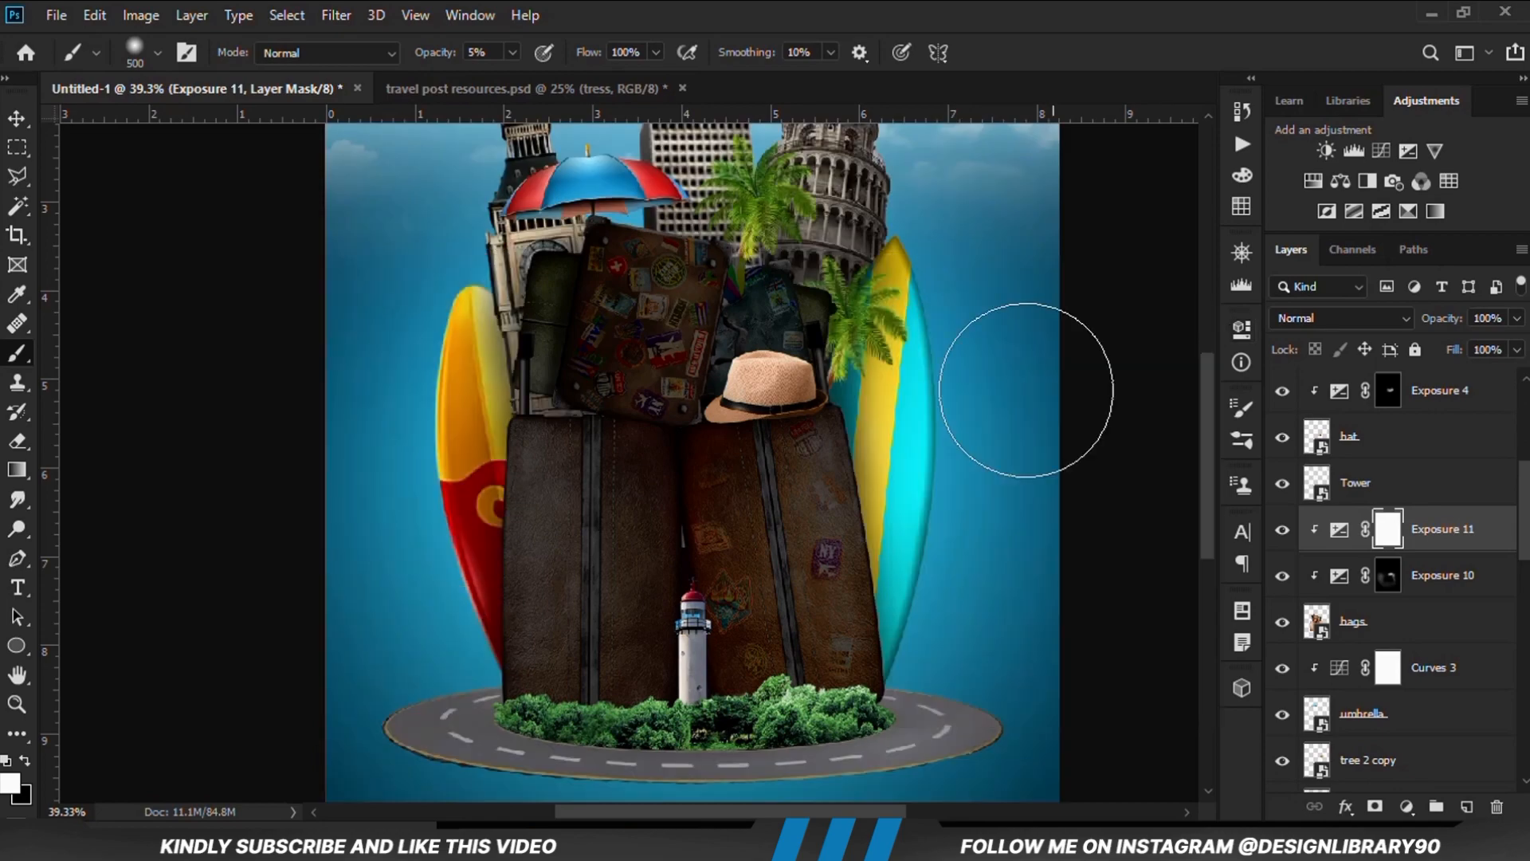
Invert the second bags Exposure mask to black and paint along the suitcases' base above the bushes with a 250 px brush at 25% opacity
scroll(1014, 351, "down", 1)
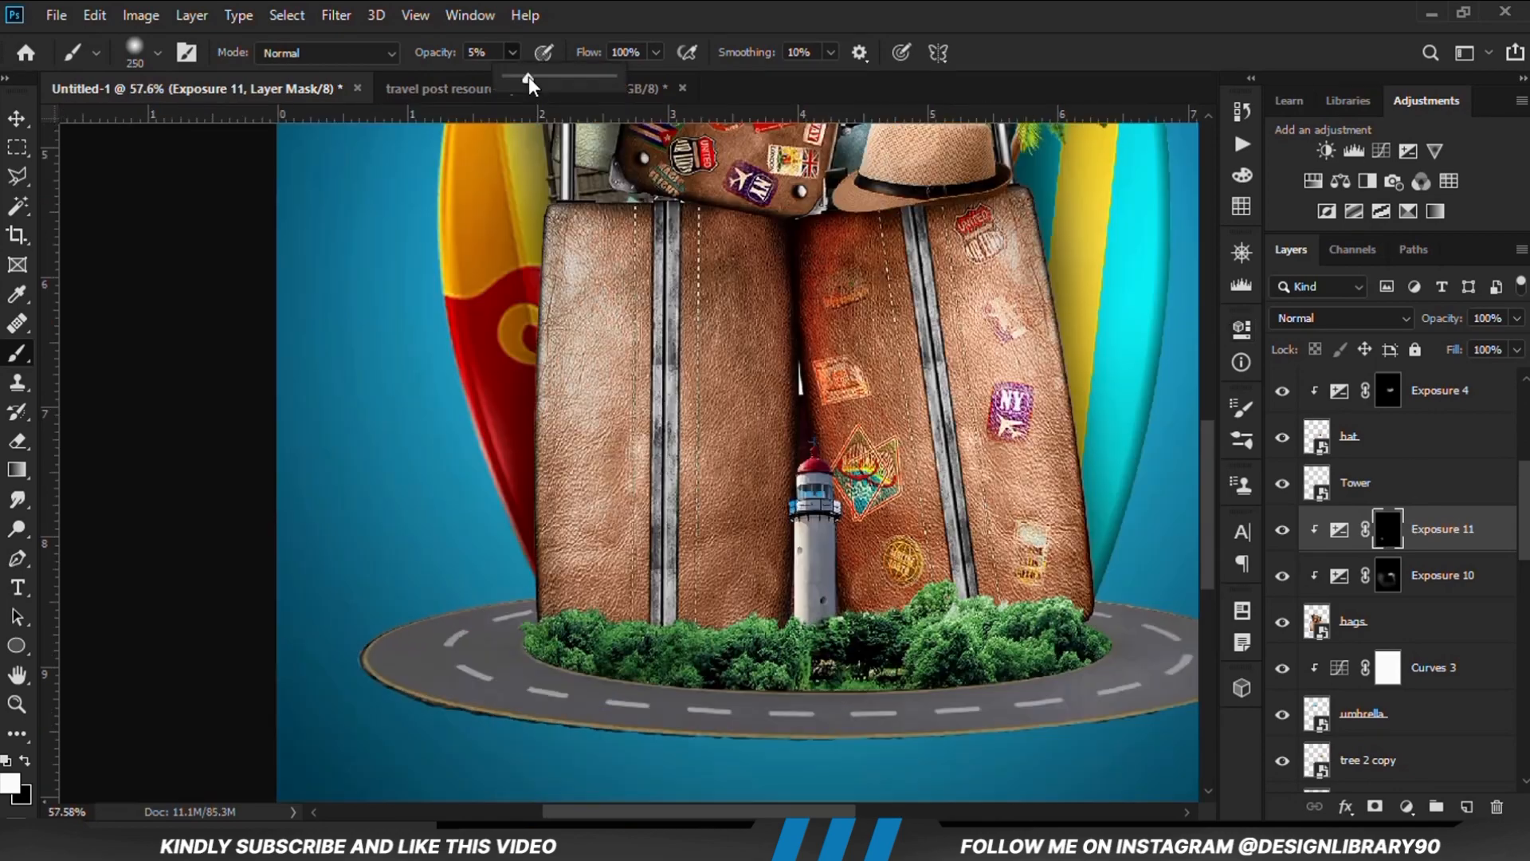
left_click(559, 34)
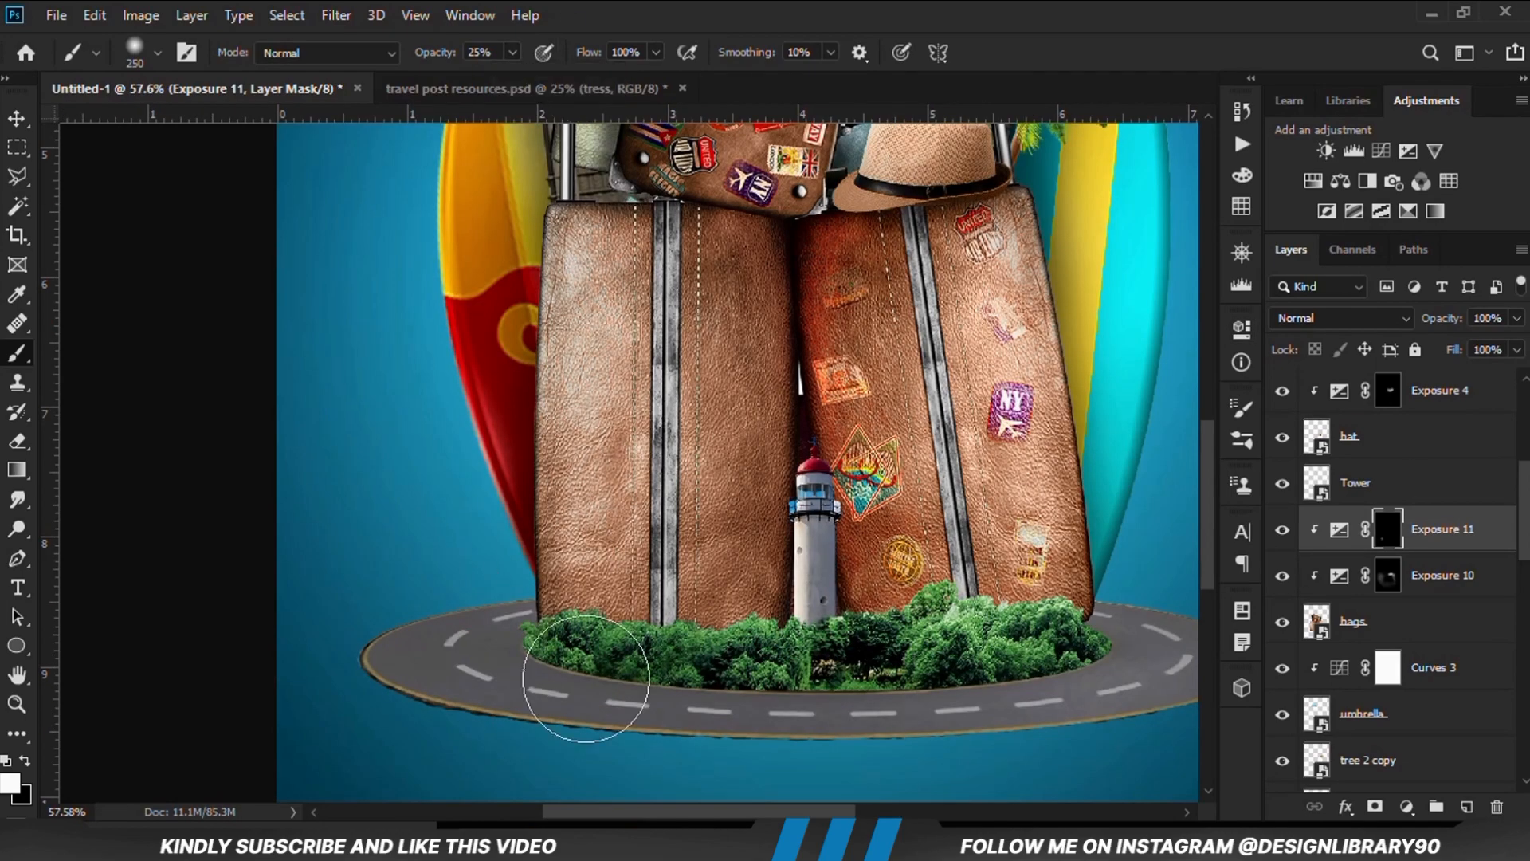
mouse_move(588, 678)
left_mouse_down()
mouse_move(702, 696)
mouse_move(914, 679)
mouse_move(953, 643)
mouse_move(1068, 658)
left_mouse_up()
key("ctrl+minus")
key("ctrl+minus")
key("ctrl+minus")
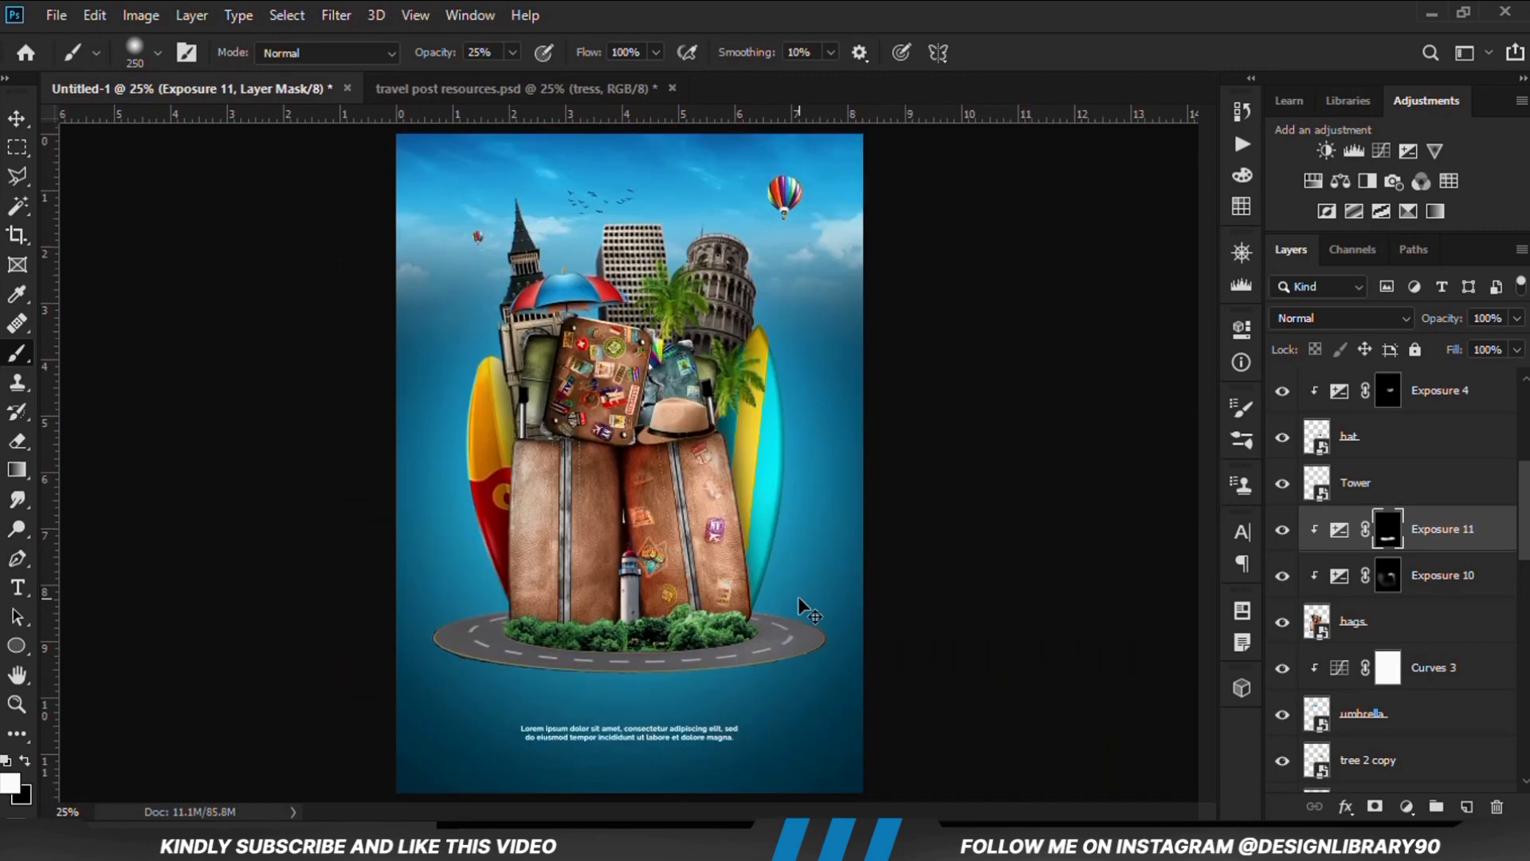
Add an Exposure adjustment clipped to the Tower layer, the lighthouse, with exposure lowered to darken it, and compare the effect
left_click(17, 118)
left_click(216, 483)
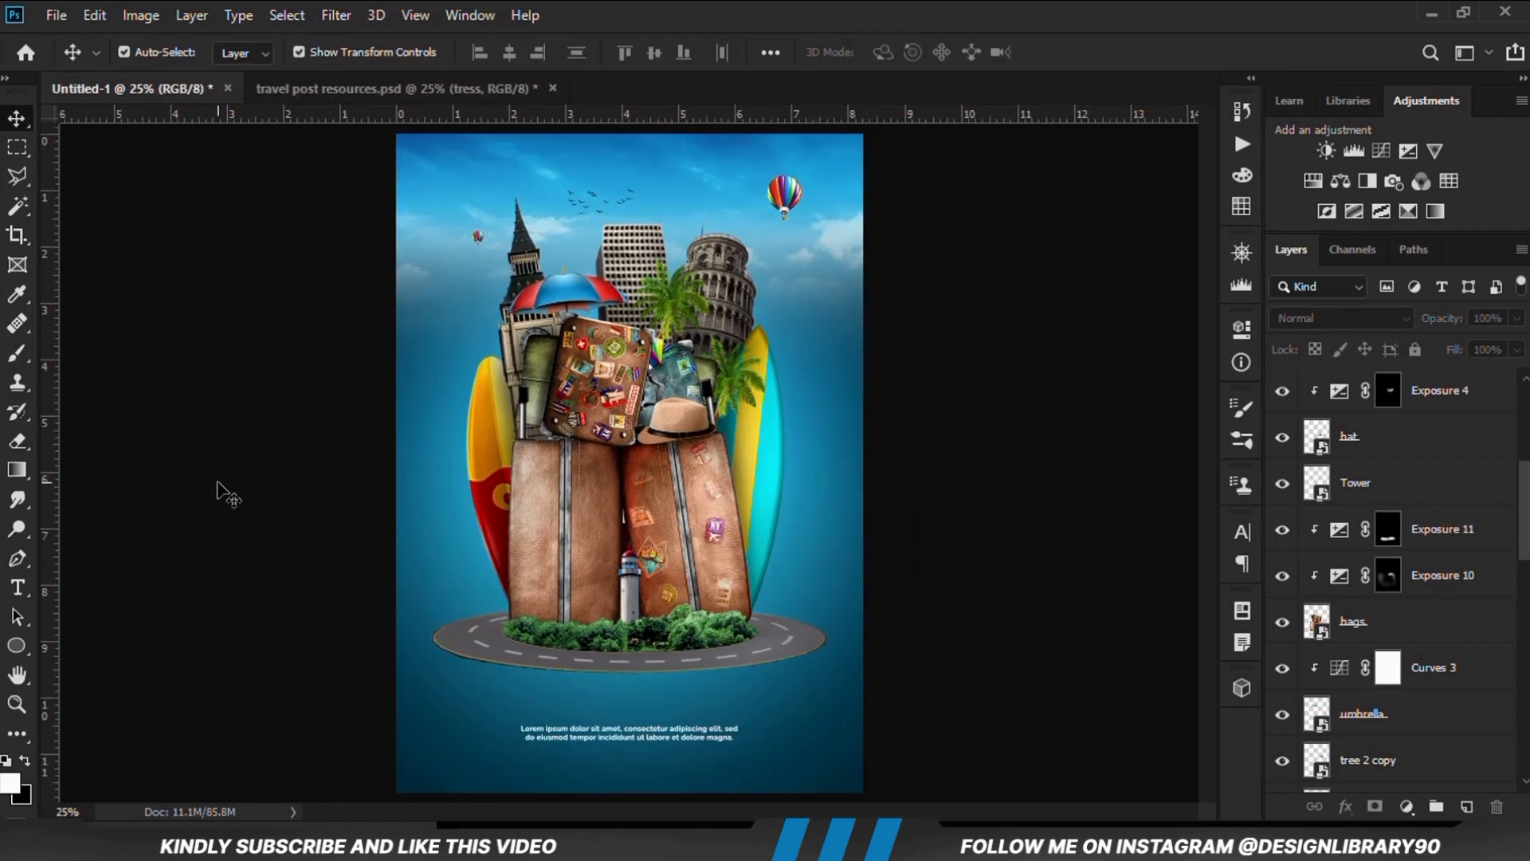
left_click(642, 596)
left_click(1406, 807)
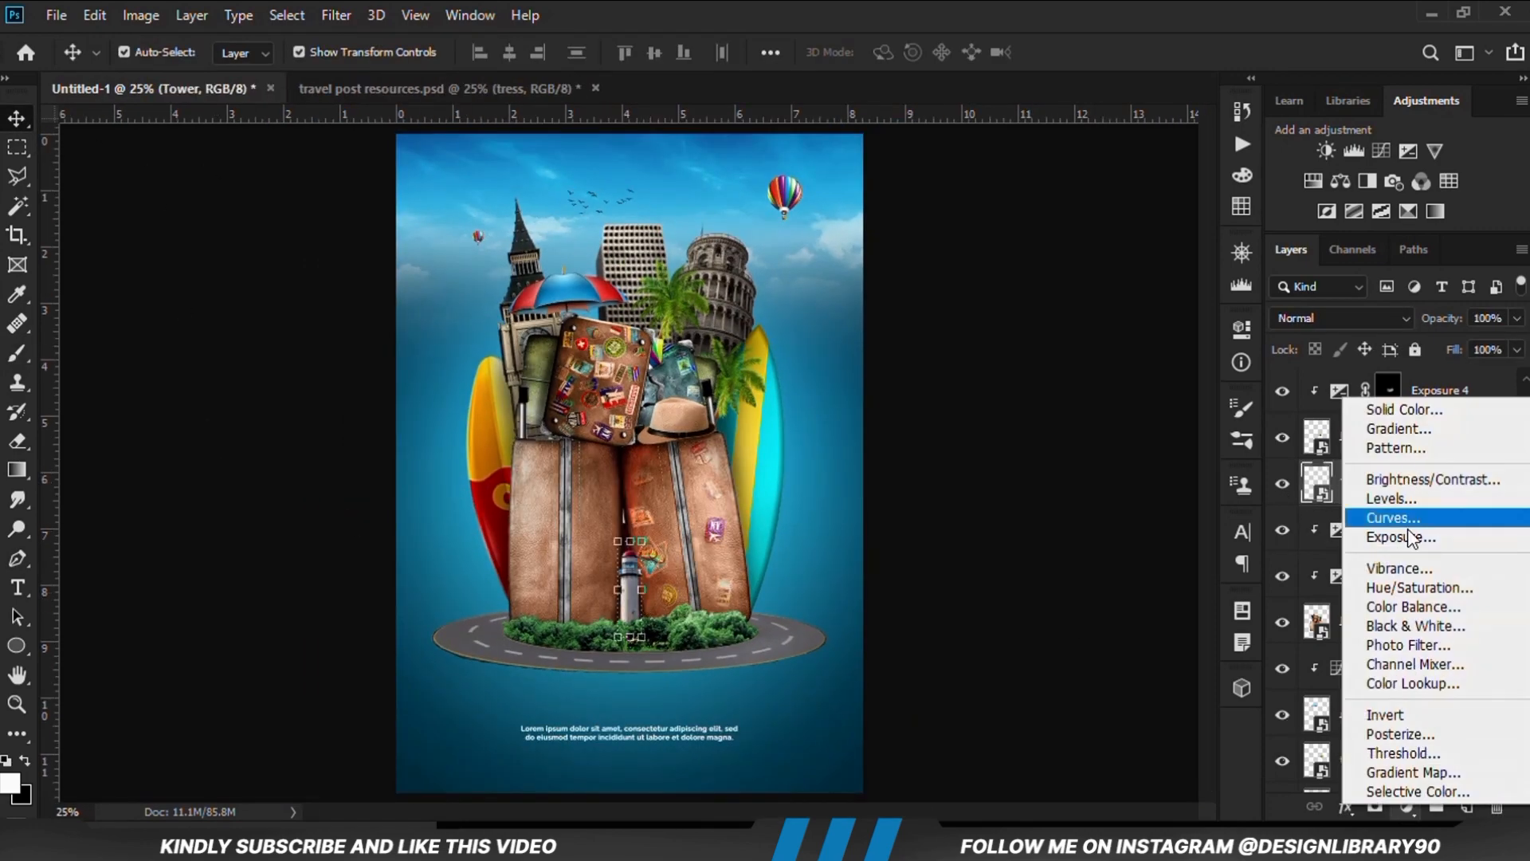
left_click(1387, 537)
left_click_drag(1048, 450, 974, 454)
left_click(1048, 703)
left_click(1176, 321)
left_click(1282, 484)
left_click(1282, 483)
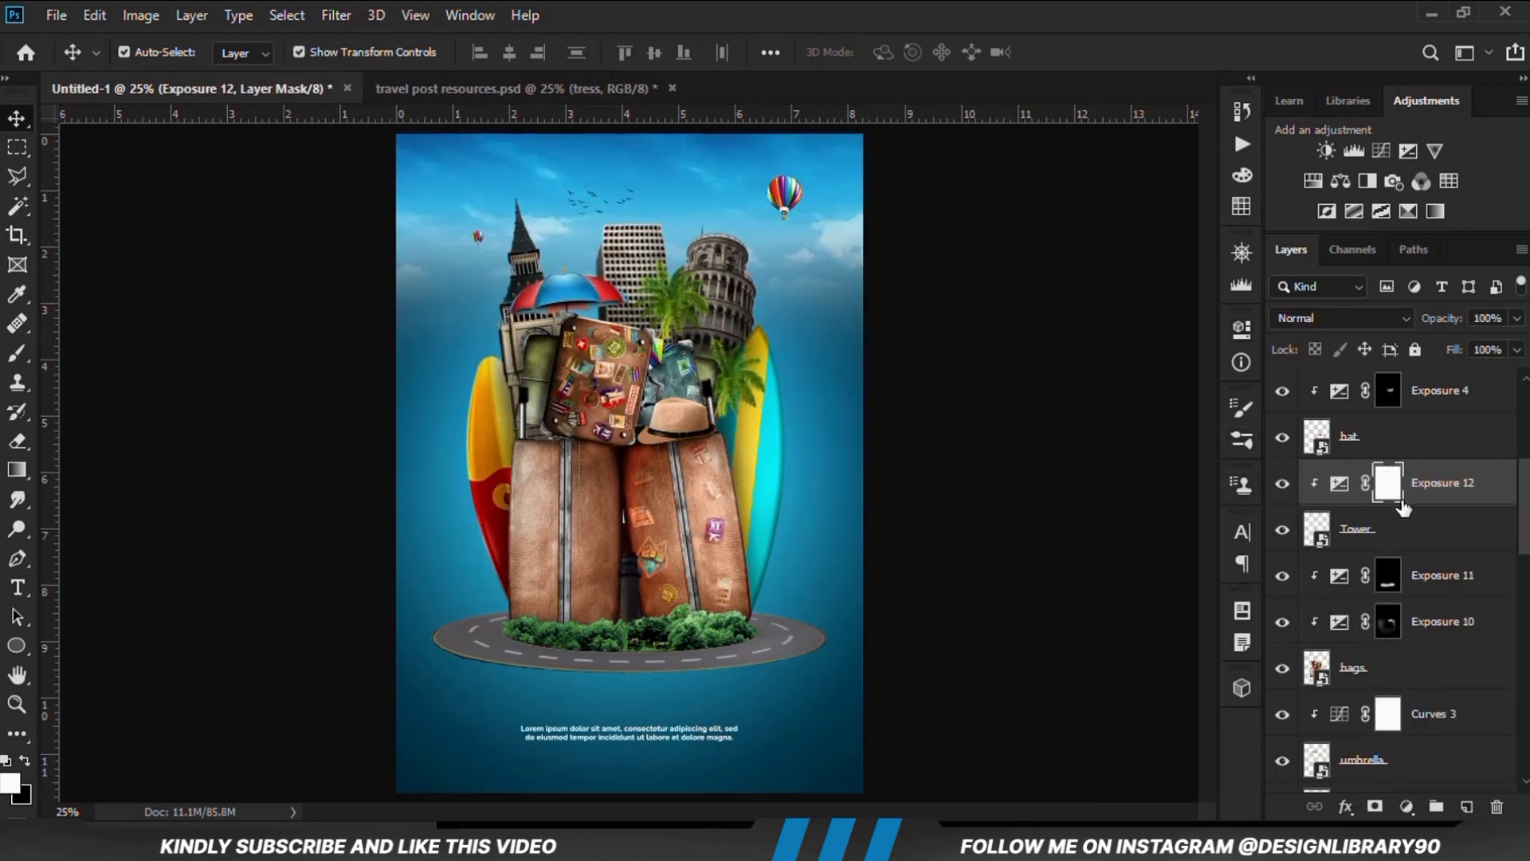
Invert the Tower layer's Exposure mask to black and paint shading on the lighthouse with a 250 px brush at 15% opacity
key("ctrl+i")
right_click(17, 353)
left_click(169, 352)
scroll(615, 664, "up", 5)
mouse_move(513, 52)
left_mouse_down()
mouse_move(529, 87)
mouse_move(477, 85)
left_mouse_up()
left_click(627, 612)
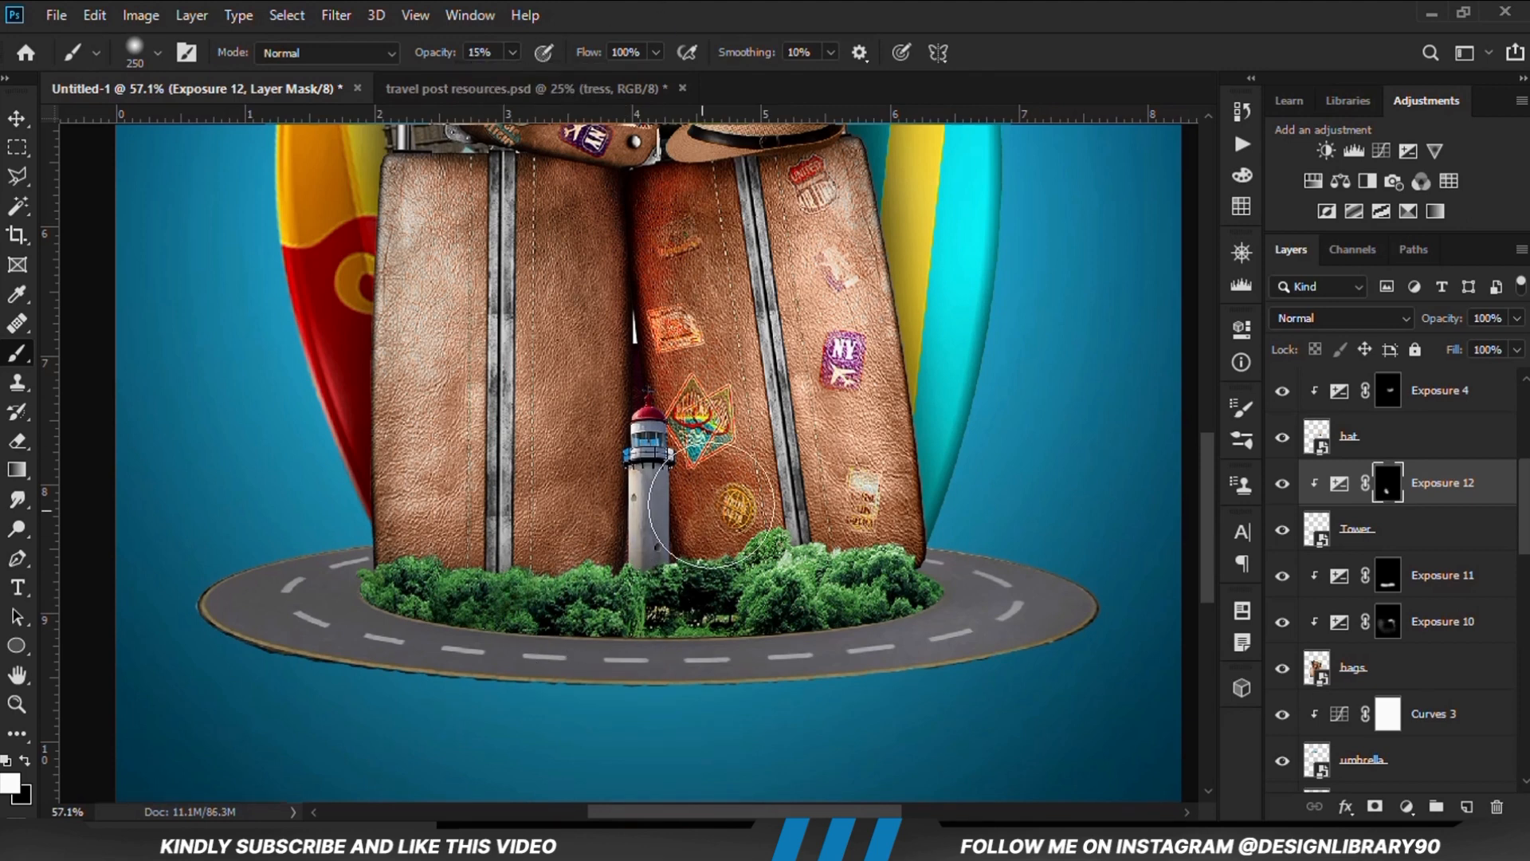
left_click(1283, 483)
left_click(1283, 483)
scroll(864, 552, "down", 5)
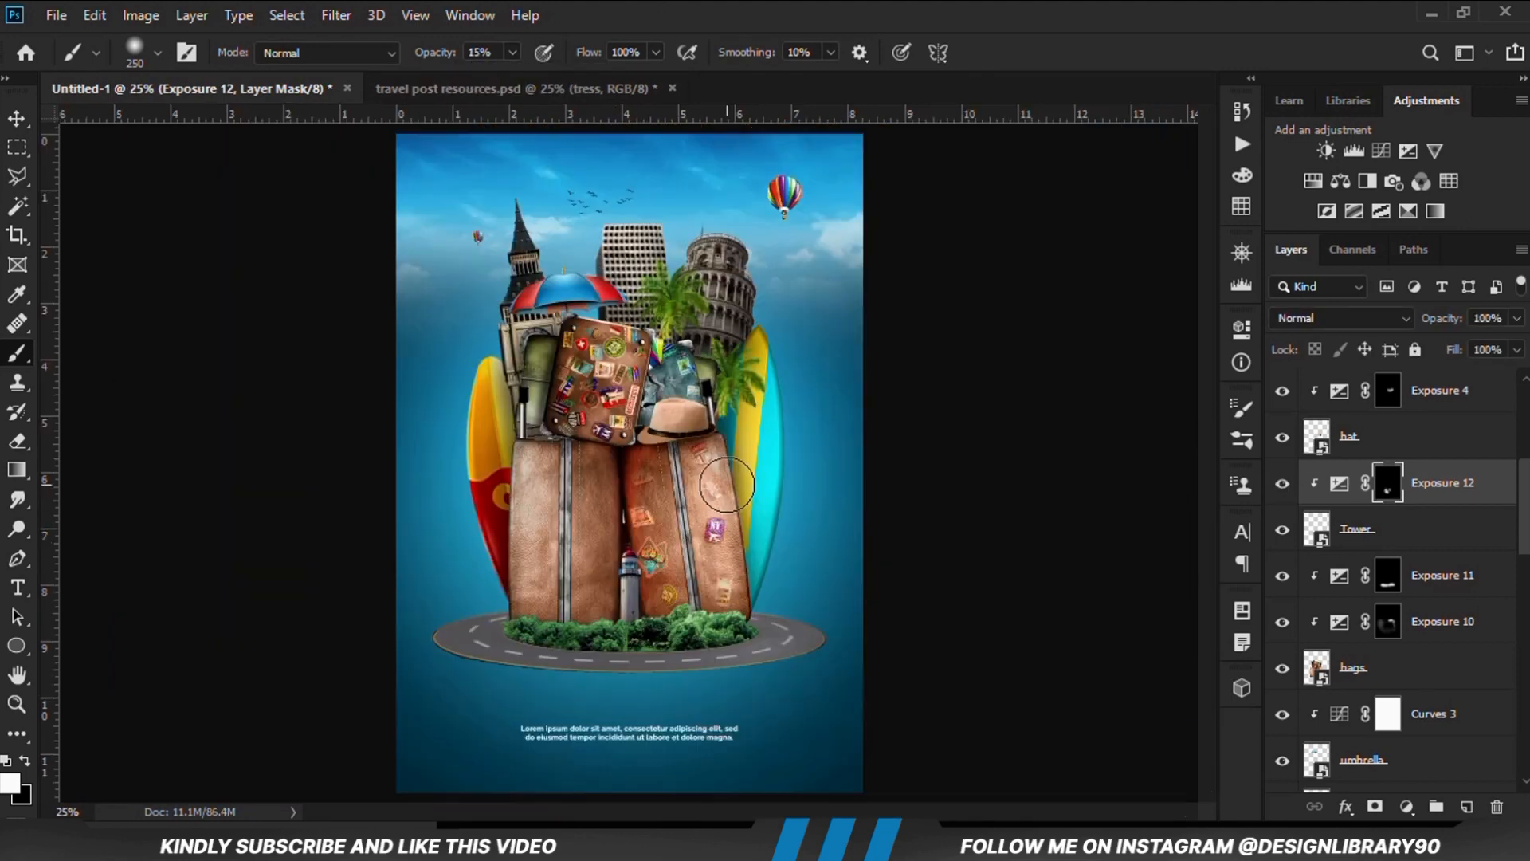
Add an Exposure adjustment clipped to the tree 2 layer, the upper palm tree, with exposure lowered to darken it
right_click(21, 124)
left_click(108, 119)
left_click(255, 207)
left_click(706, 292)
left_click(1282, 769)
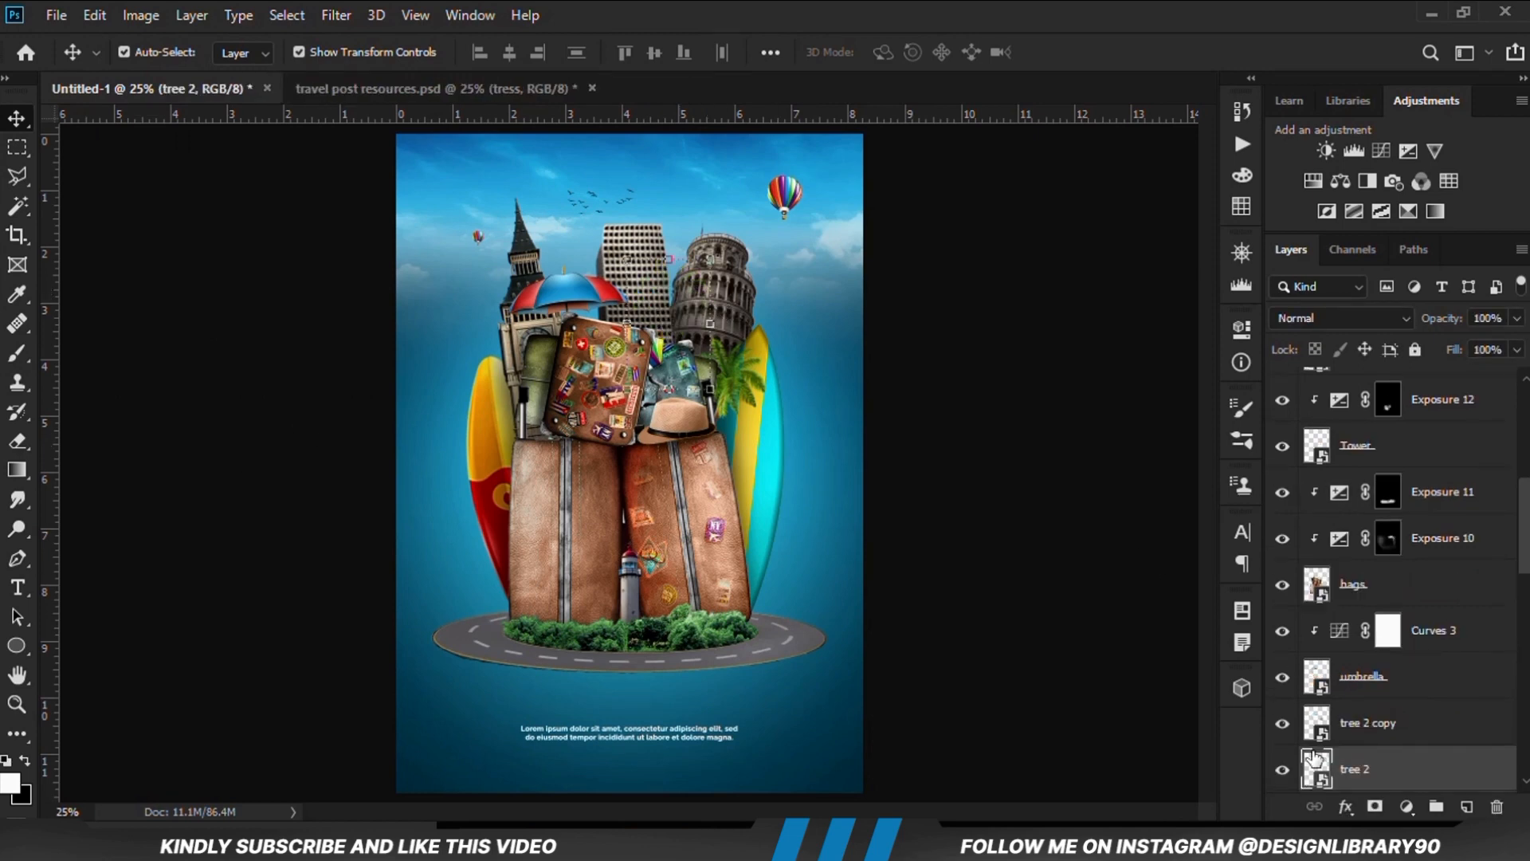
left_click(1282, 769)
scroll(1376, 706, "down", 2)
left_click(1407, 806)
left_click(1398, 538)
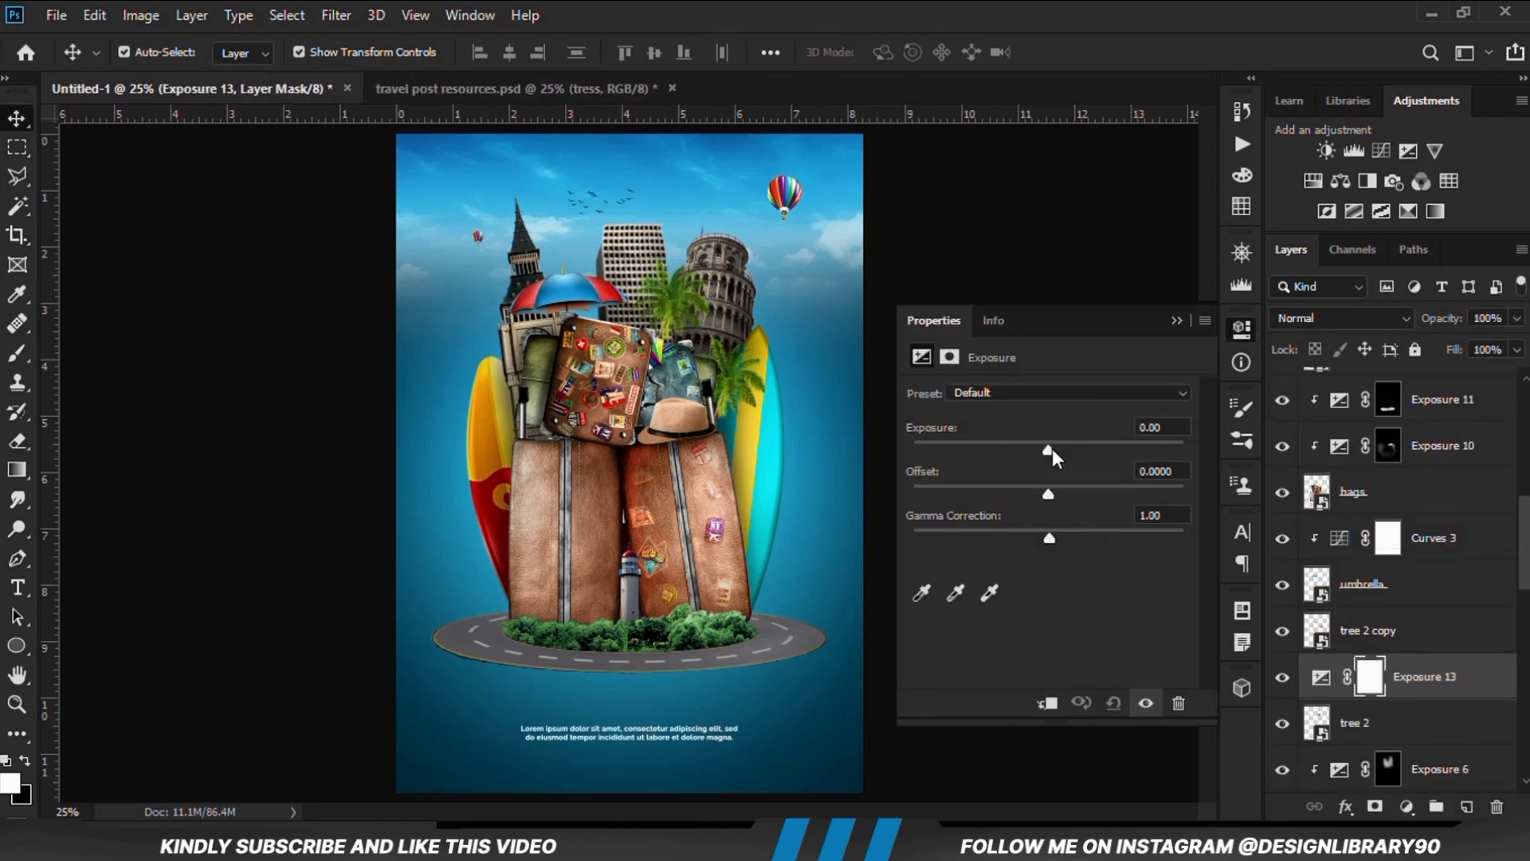
left_click_drag(1048, 443, 1003, 443)
left_click(1048, 703)
left_click(1176, 320)
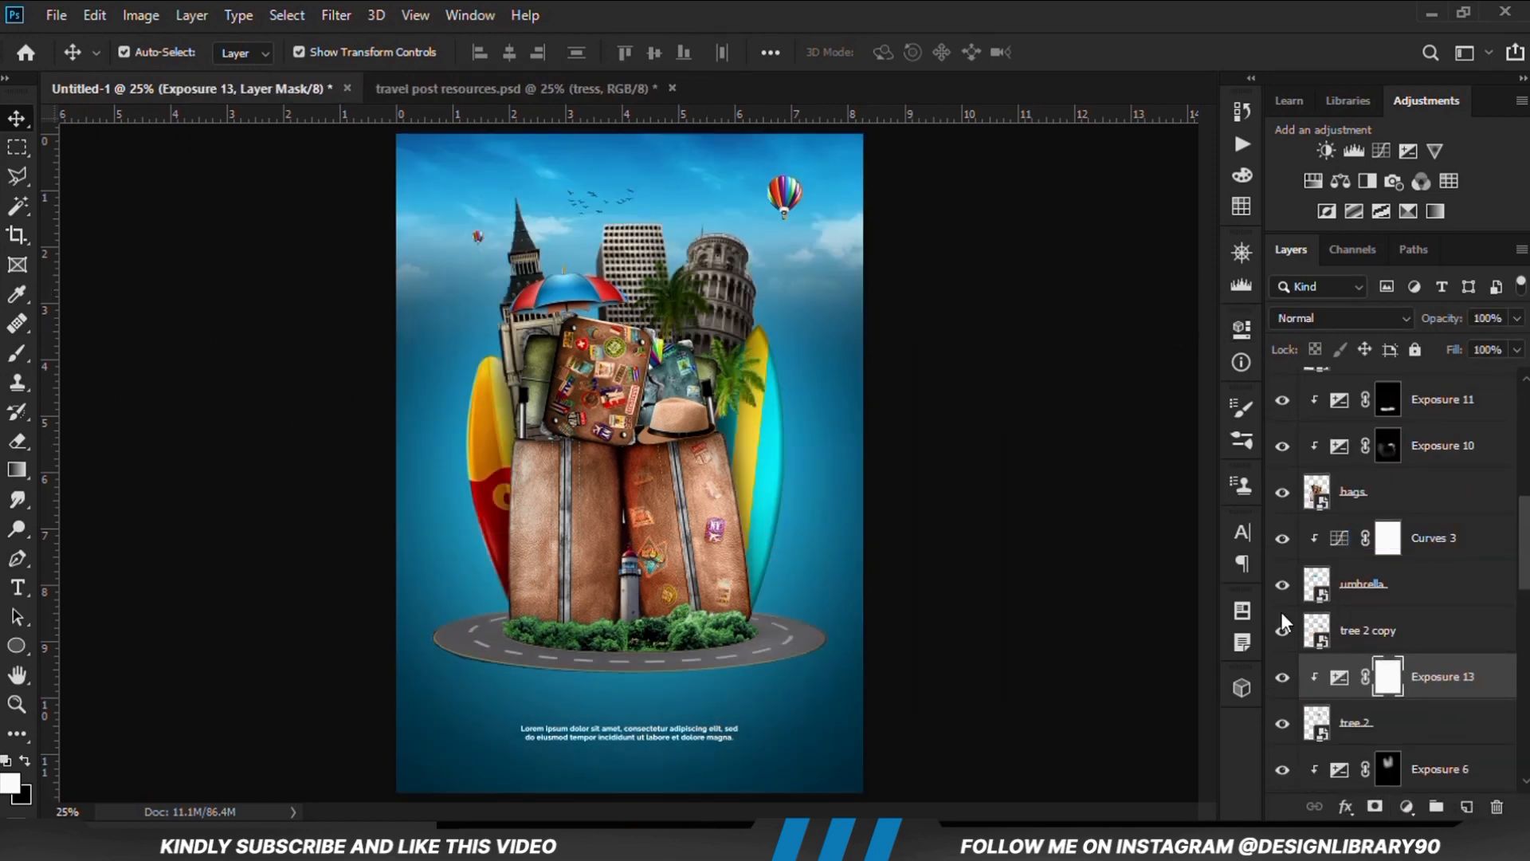
Invert the tree 2 Exposure mask to black and paint shading on the upper palm with a 250 px brush at 15% opacity
key("ctrl+i")
right_click(17, 353)
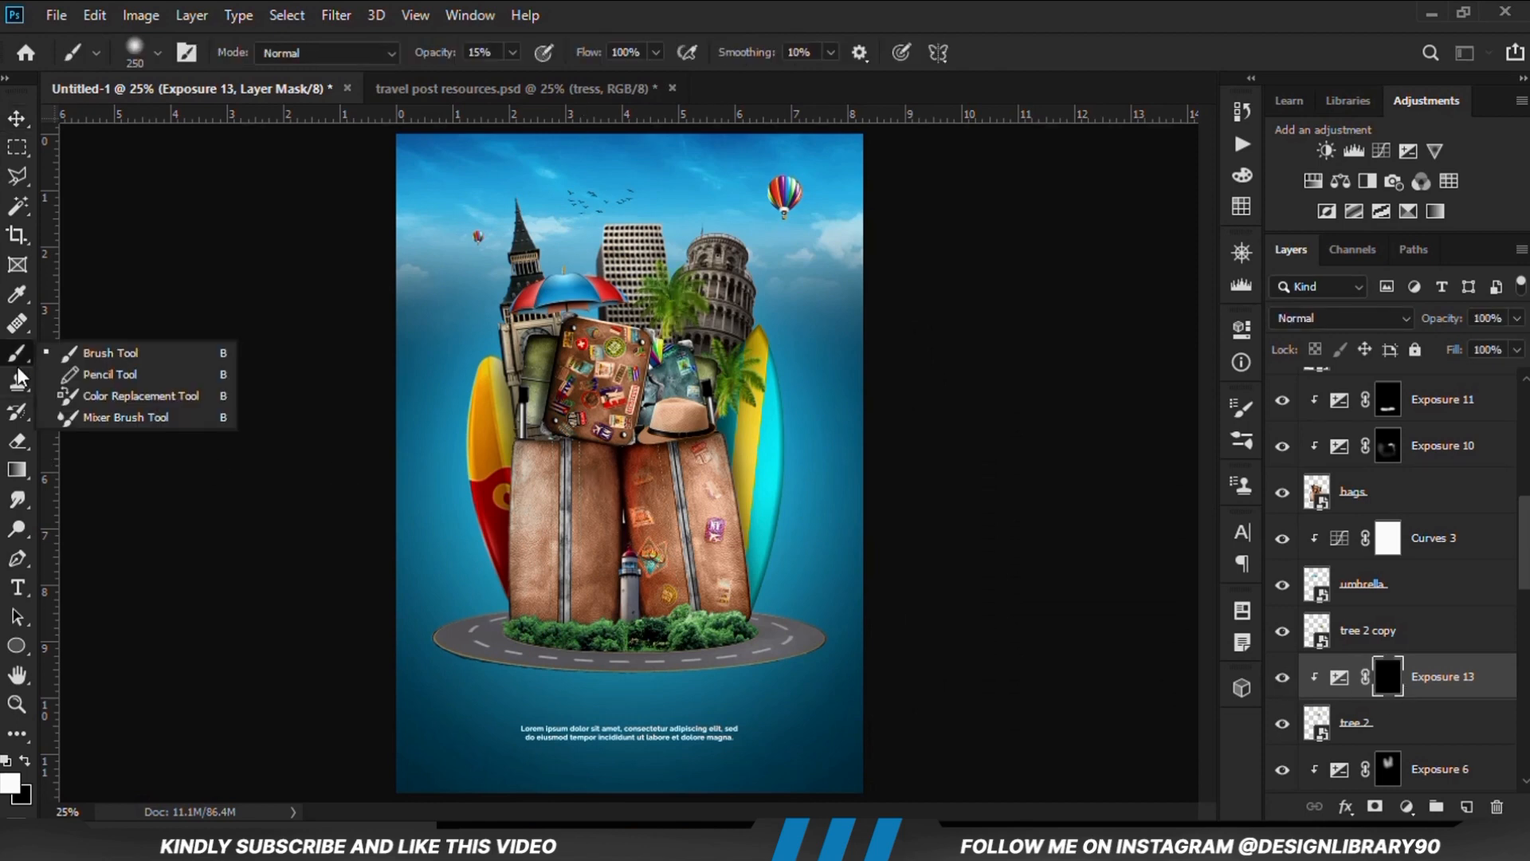
left_click(110, 354)
scroll(666, 363, "up", 4)
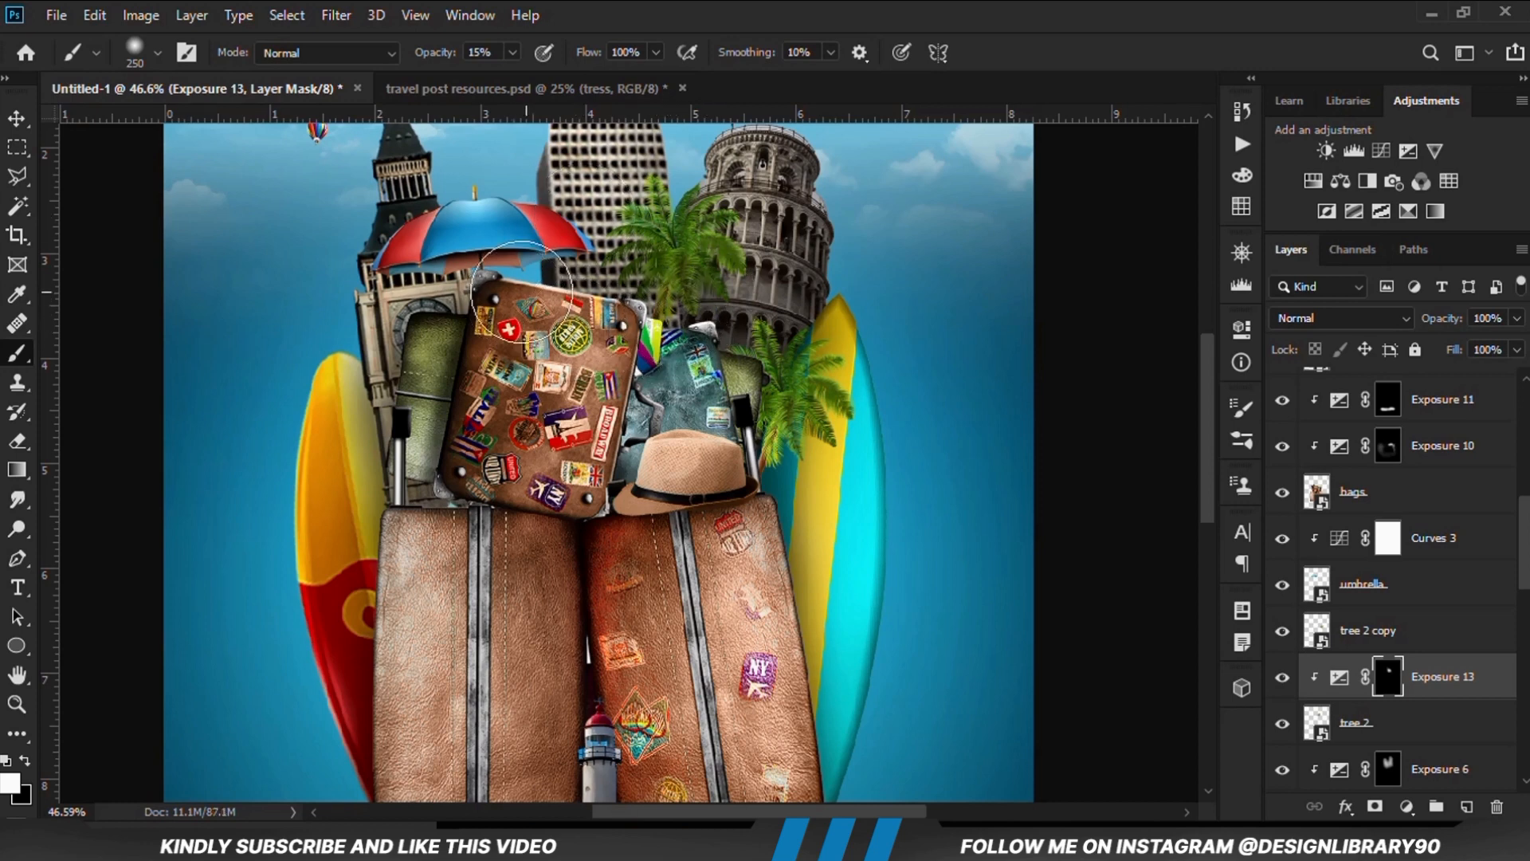
Identify the lower palm's layer, tree 2 copy, by toggling its visibility, and duplicate it
left_click(18, 118)
left_click(89, 112)
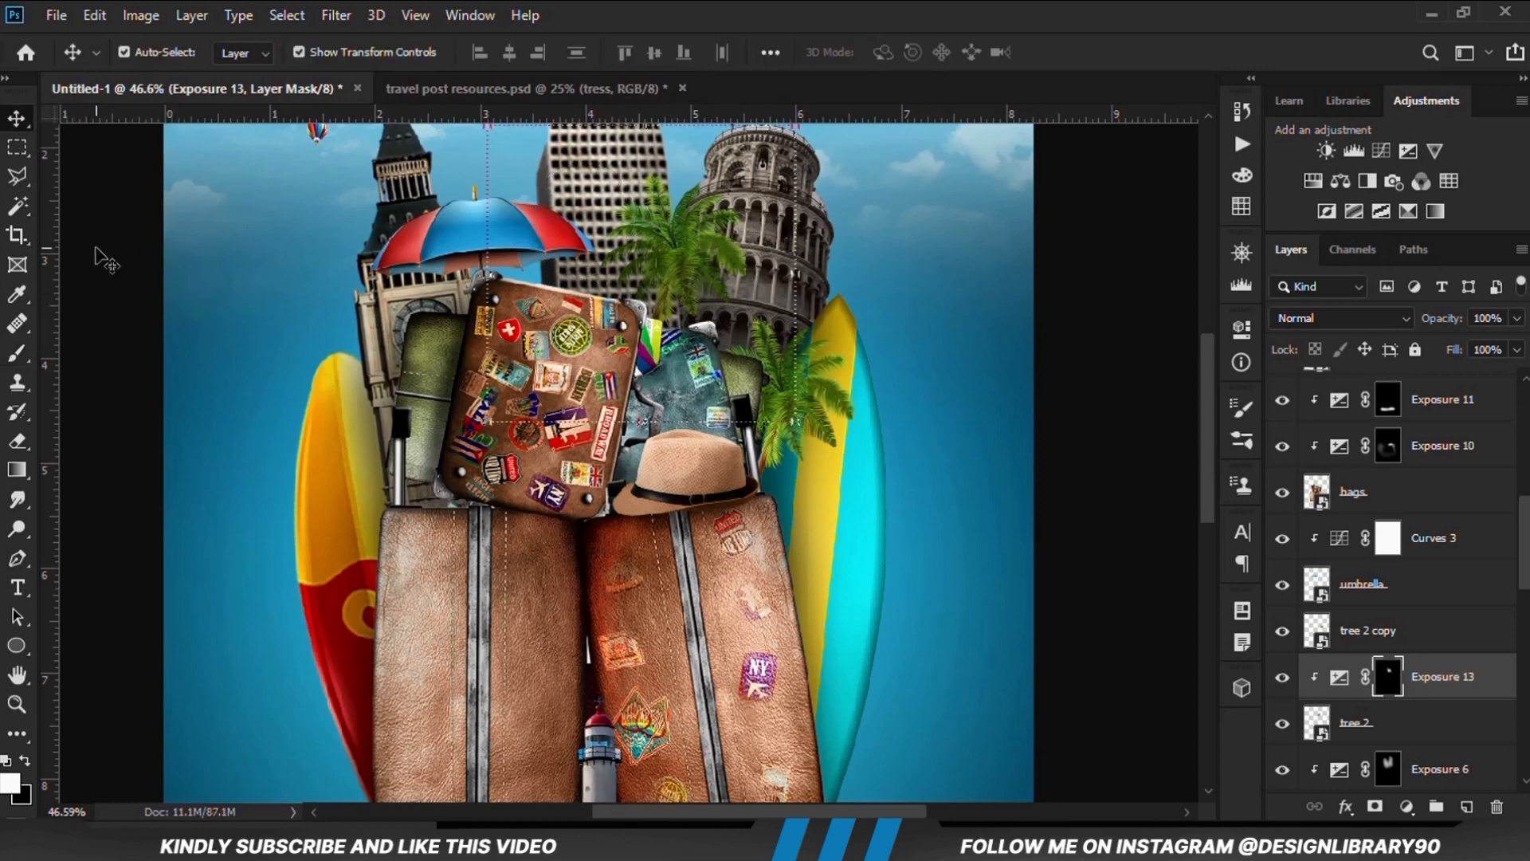
left_click(806, 419)
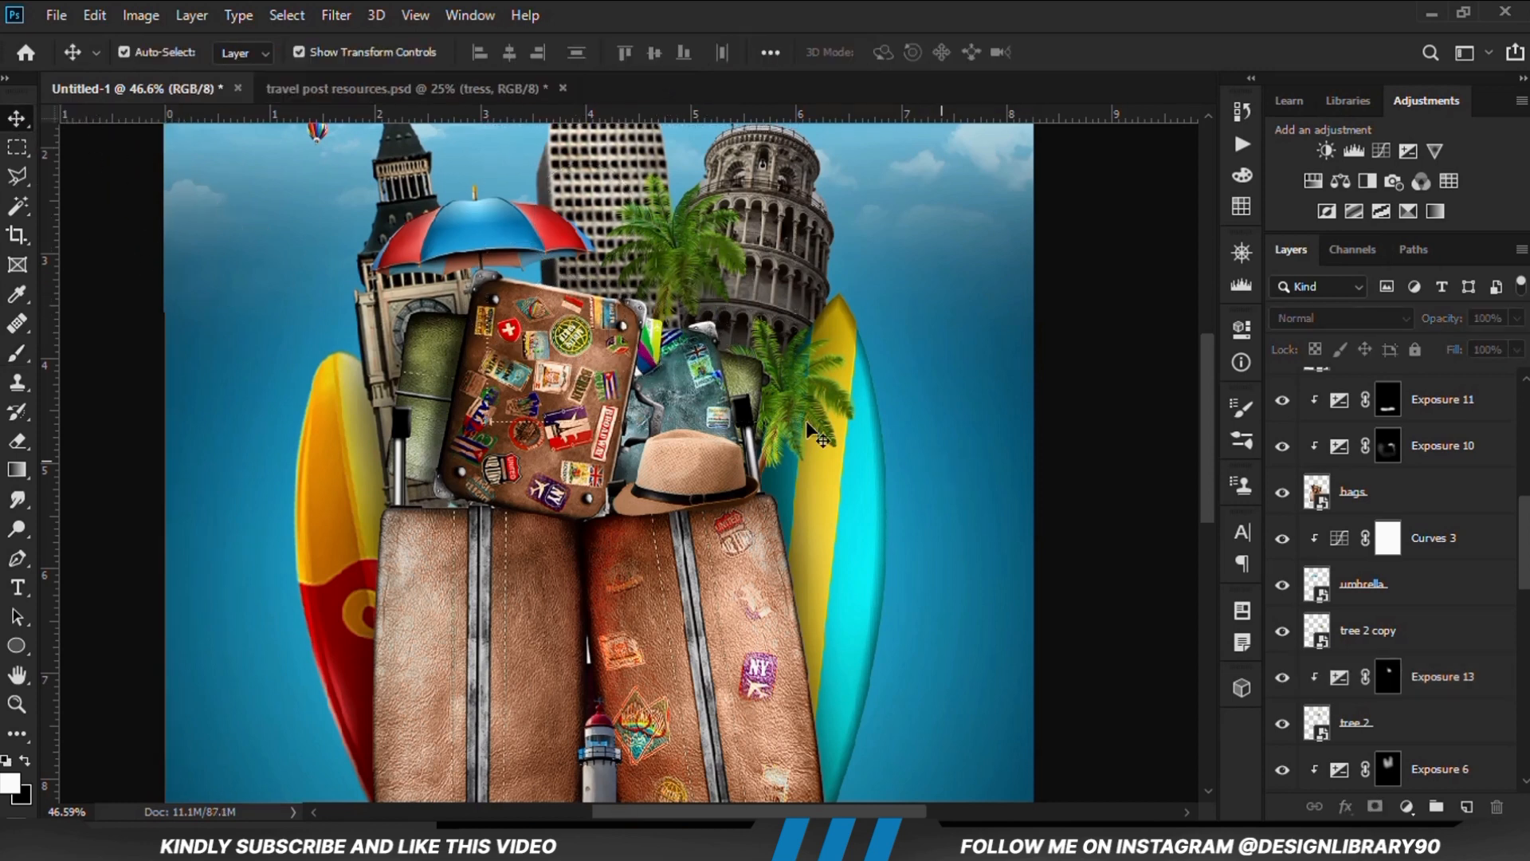
left_click(1278, 633)
left_click(1277, 634)
scroll(1406, 660, "down", 1)
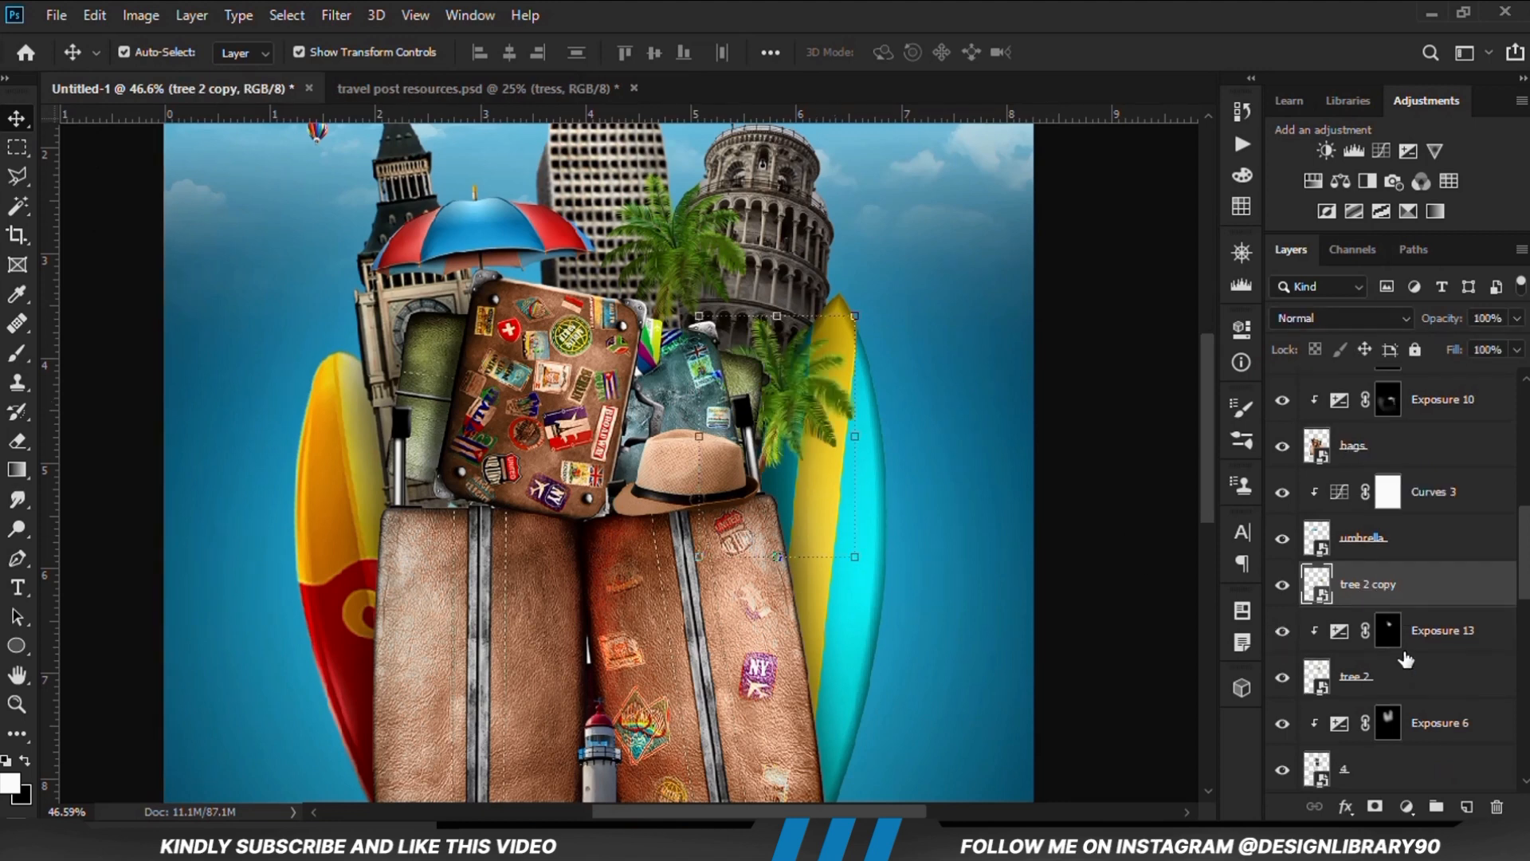
left_click(1289, 598)
left_click(1289, 597)
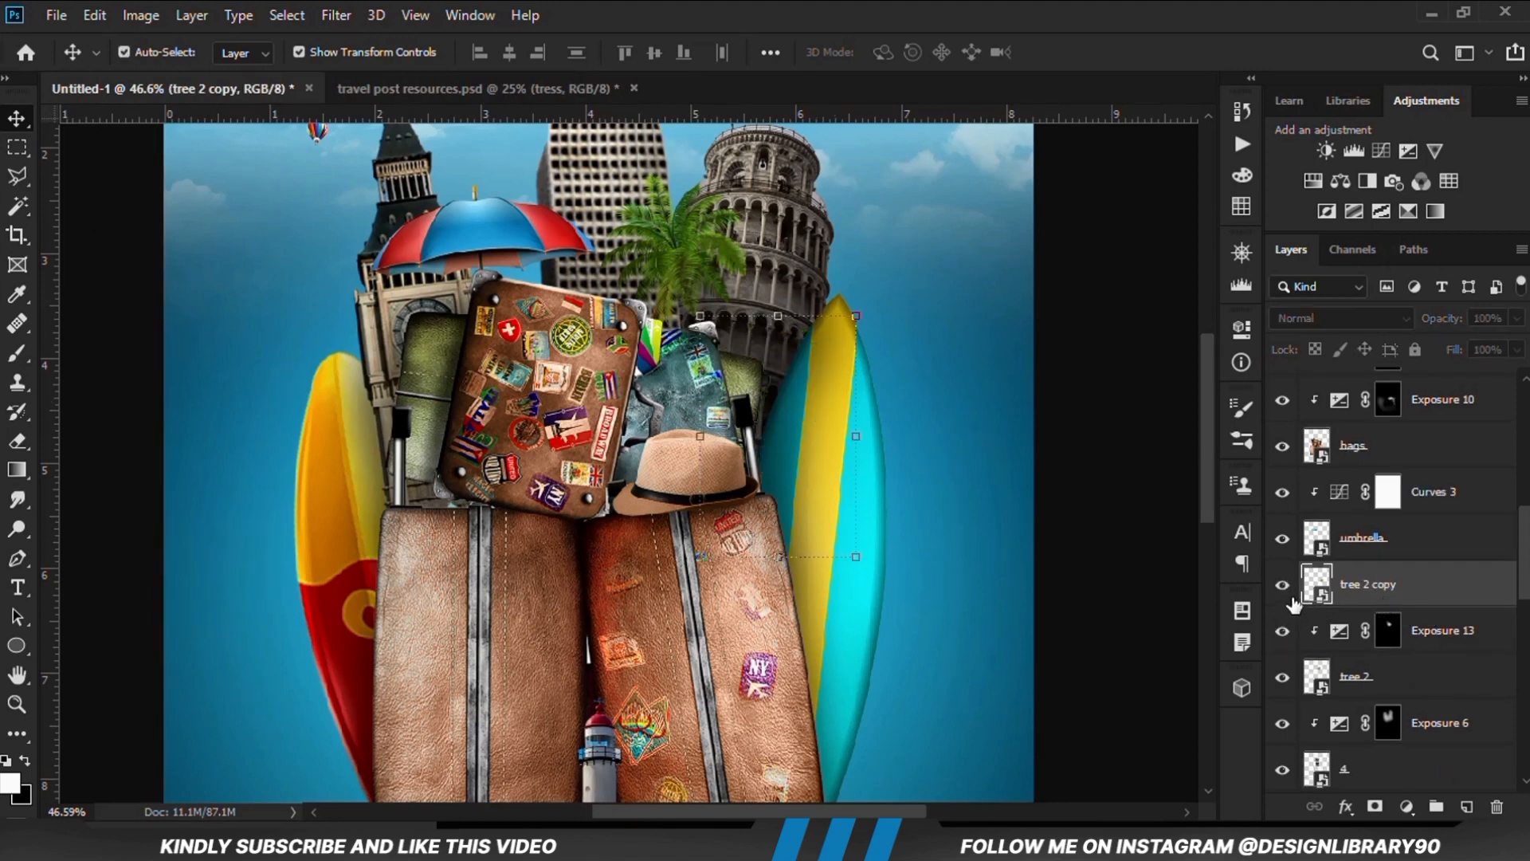
key("ctrl+j")
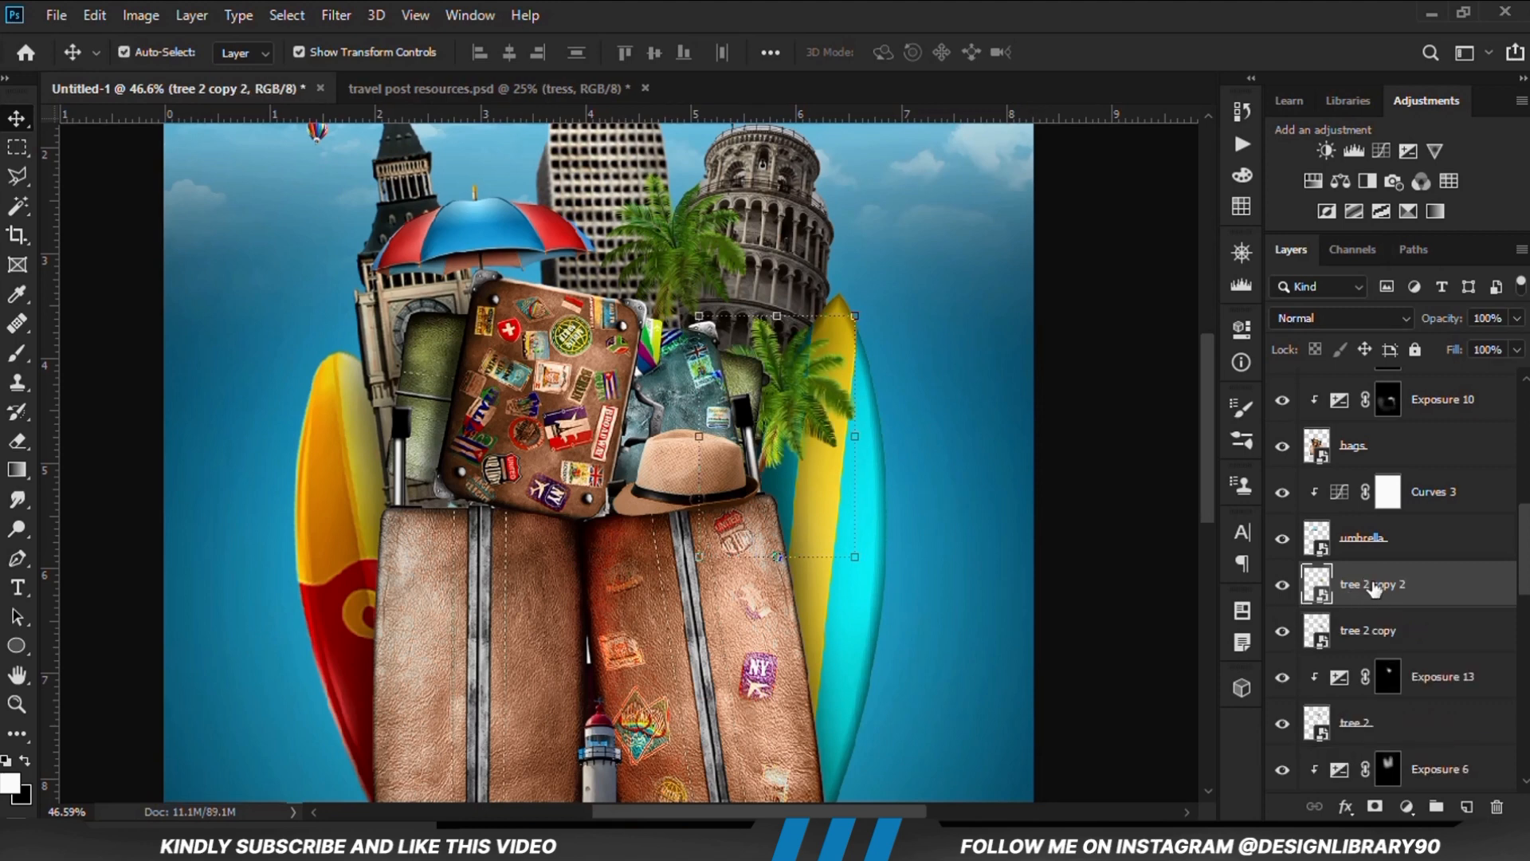
Add an Exposure adjustment clipped to the tree 2 copy layer, with exposure at -20.00, to turn that palm black
left_click(1393, 644)
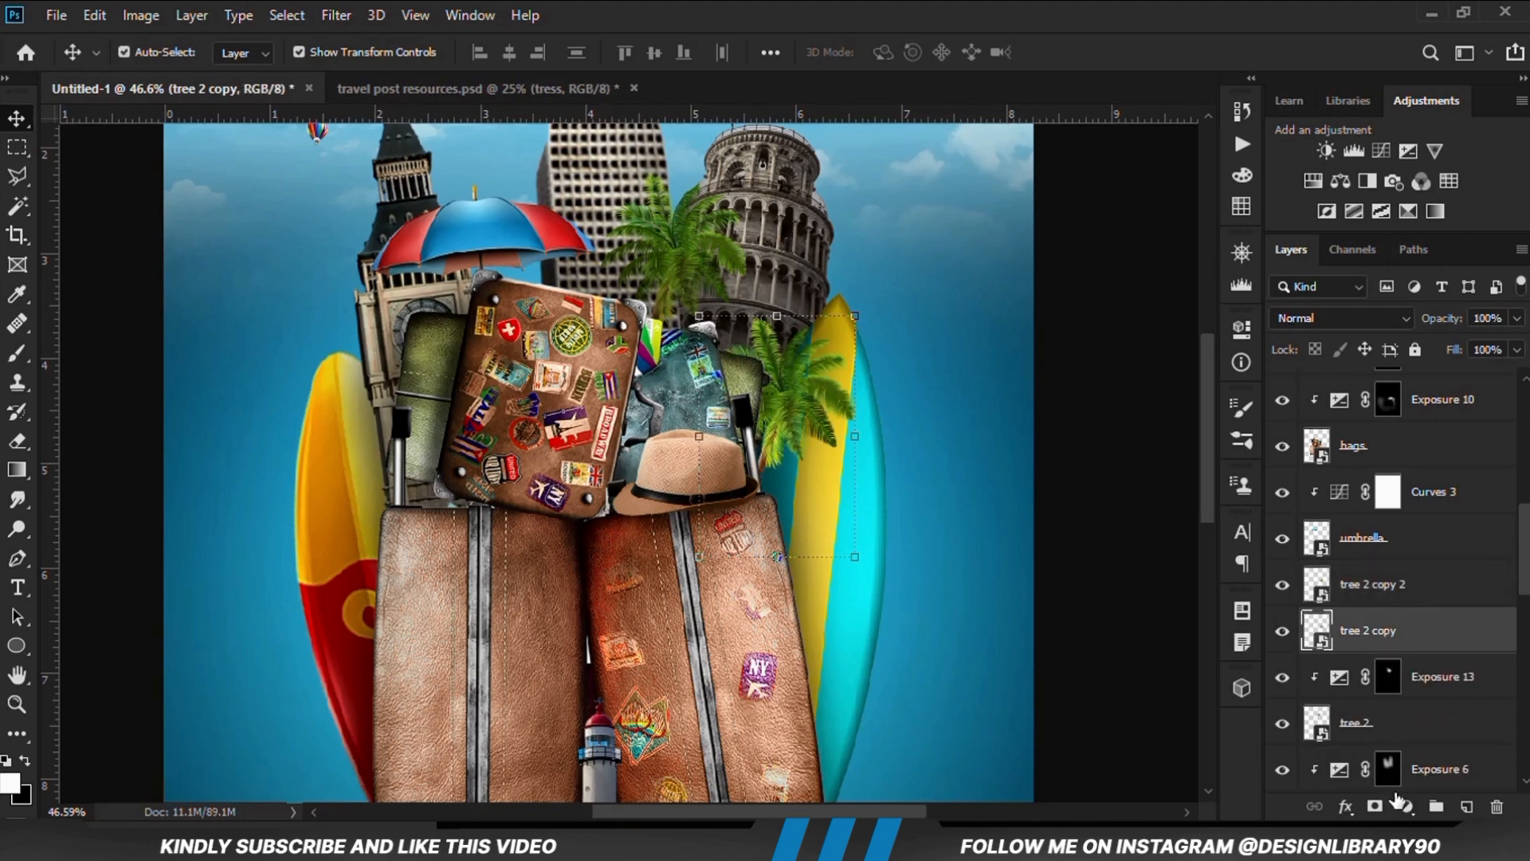
left_click(1405, 805)
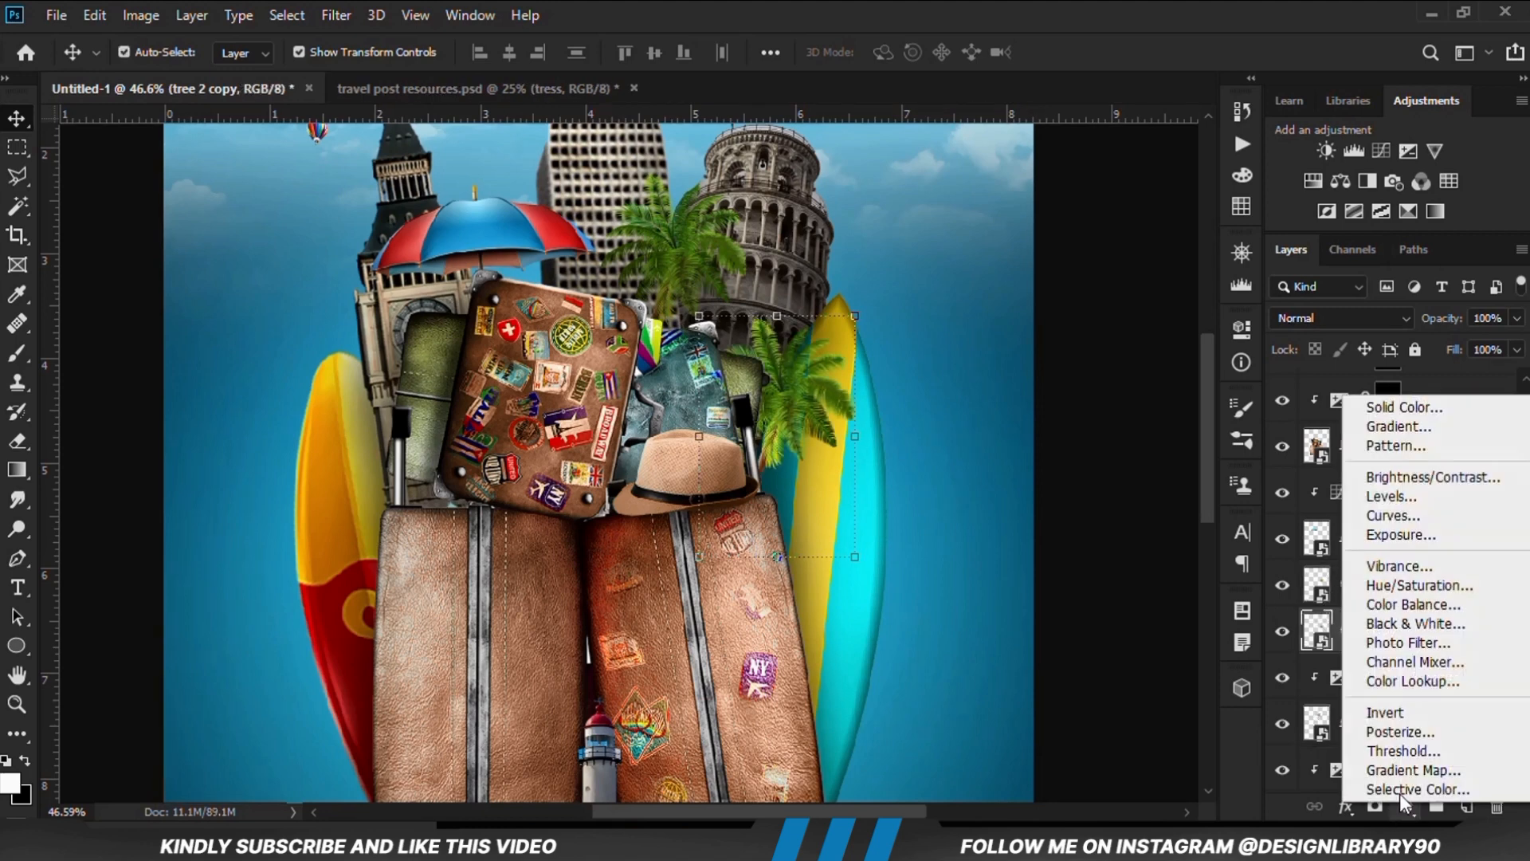
left_click(1377, 536)
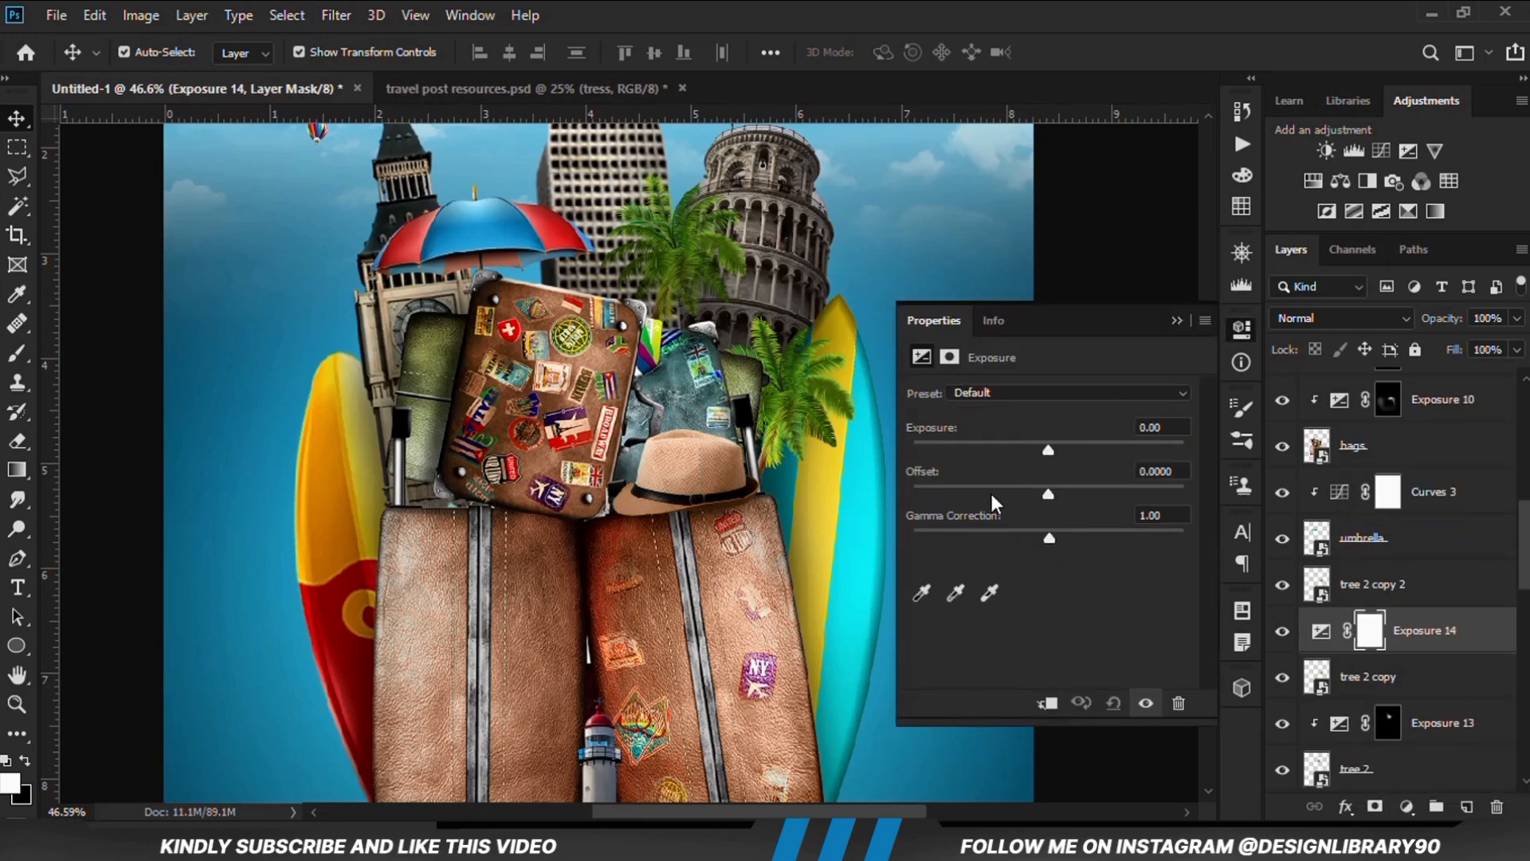
left_click_drag(1048, 451, 902, 451)
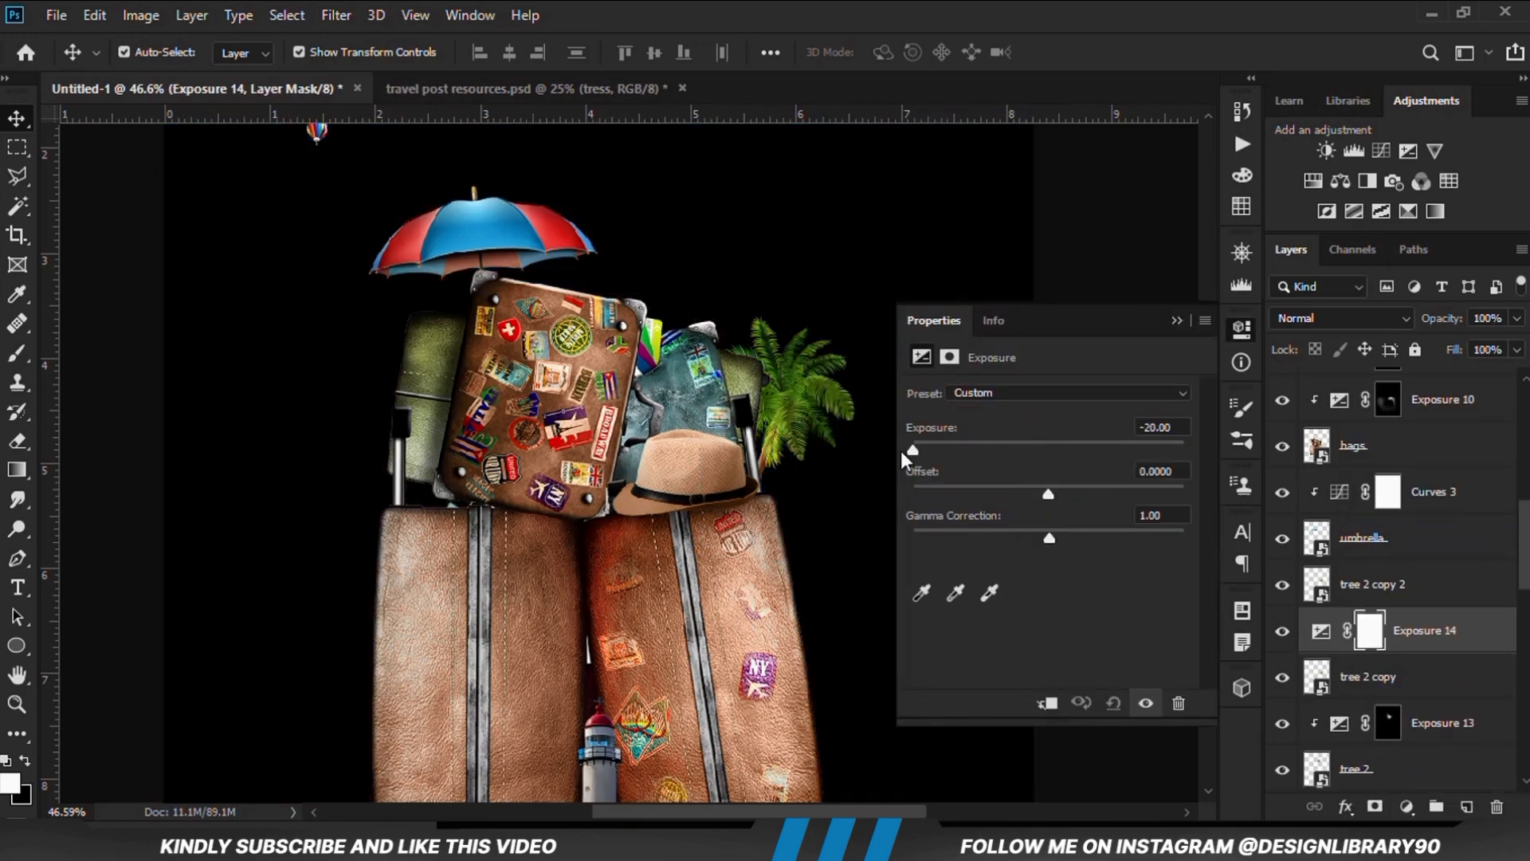
left_click(1047, 702)
left_click(1177, 320)
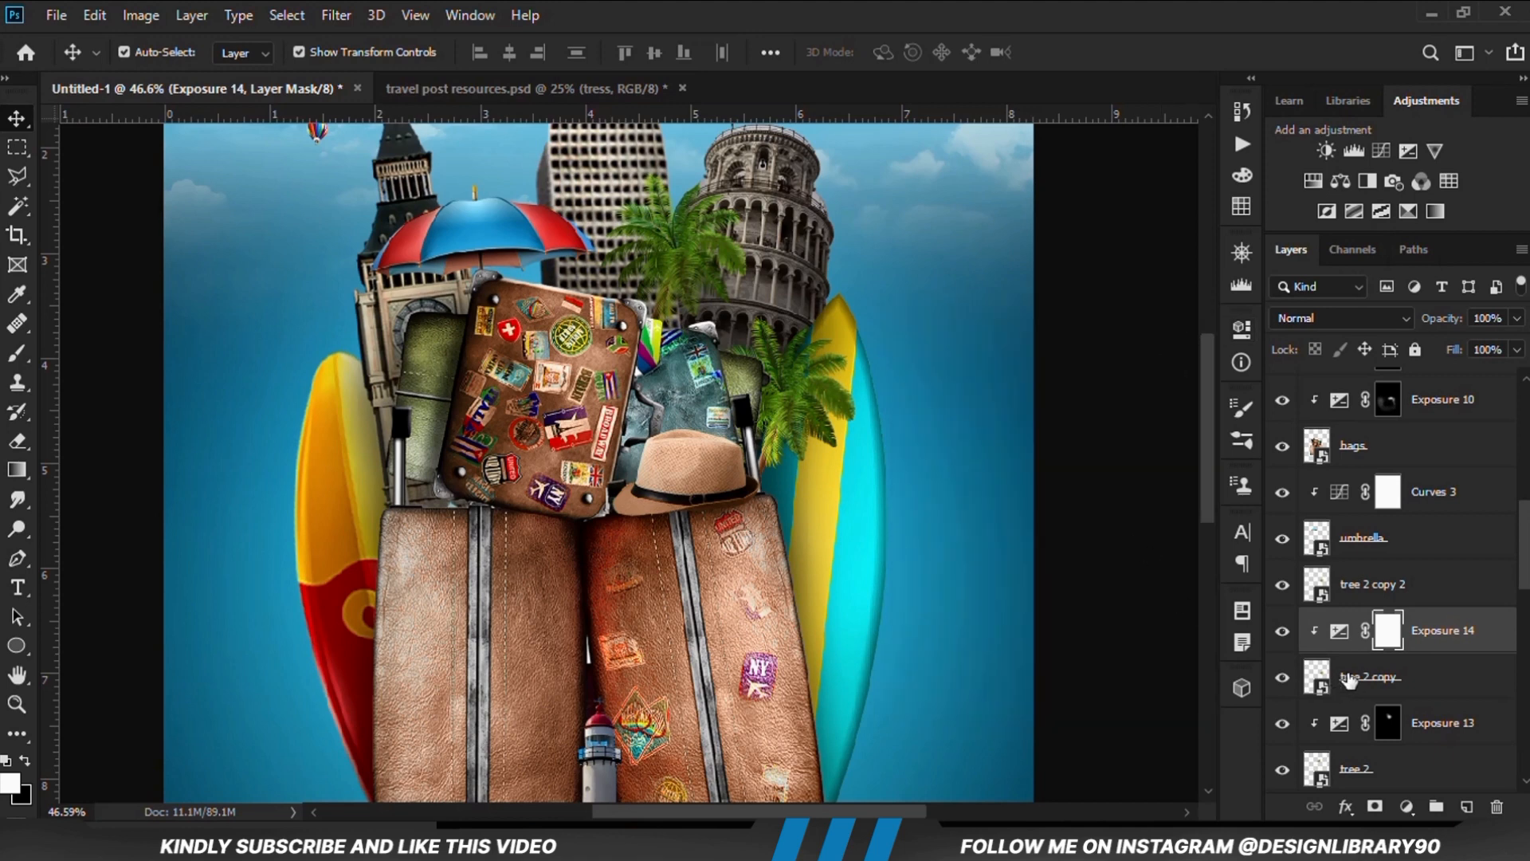
Distort the black tree 2 copy palm so it sits slightly offset behind the lower palm as a shadow
left_click(1299, 679)
left_click(1281, 679)
left_click(1281, 679)
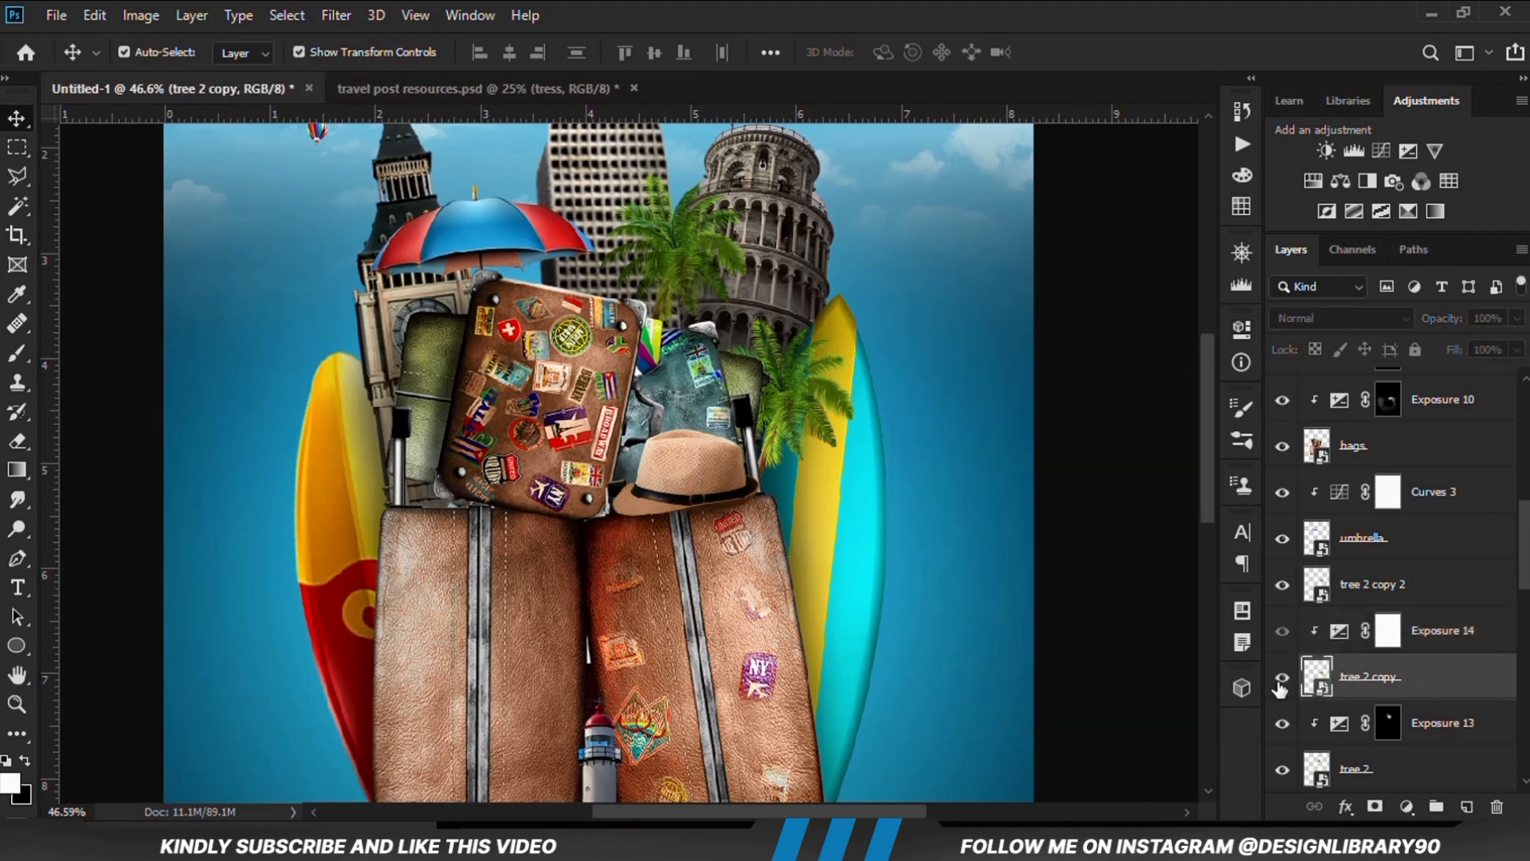
left_click(862, 320)
right_click(815, 358)
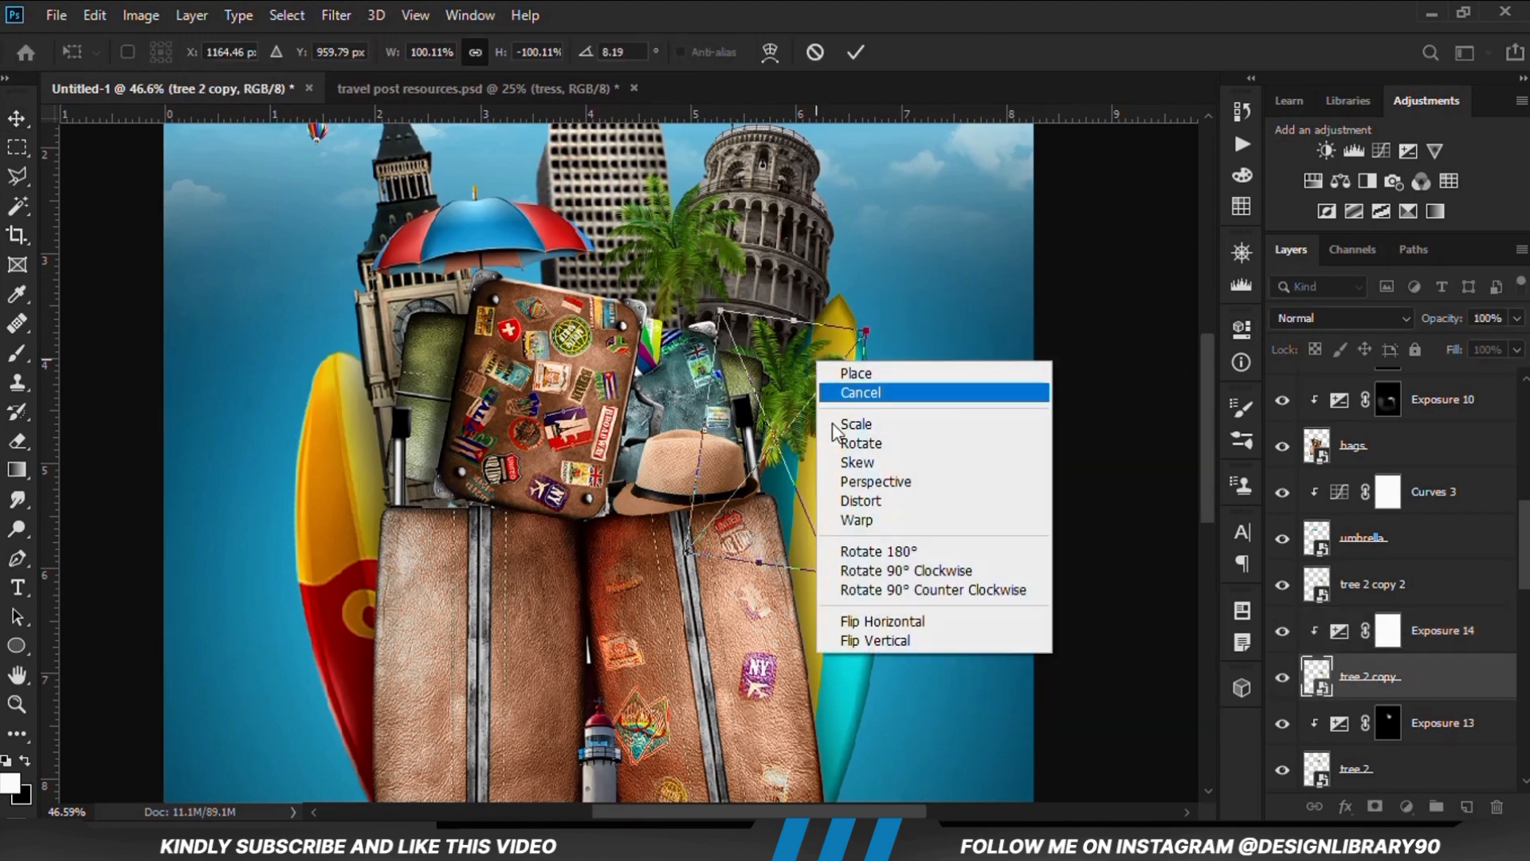
left_click(853, 501)
left_click_drag(865, 332, 860, 356)
left_click(850, 54)
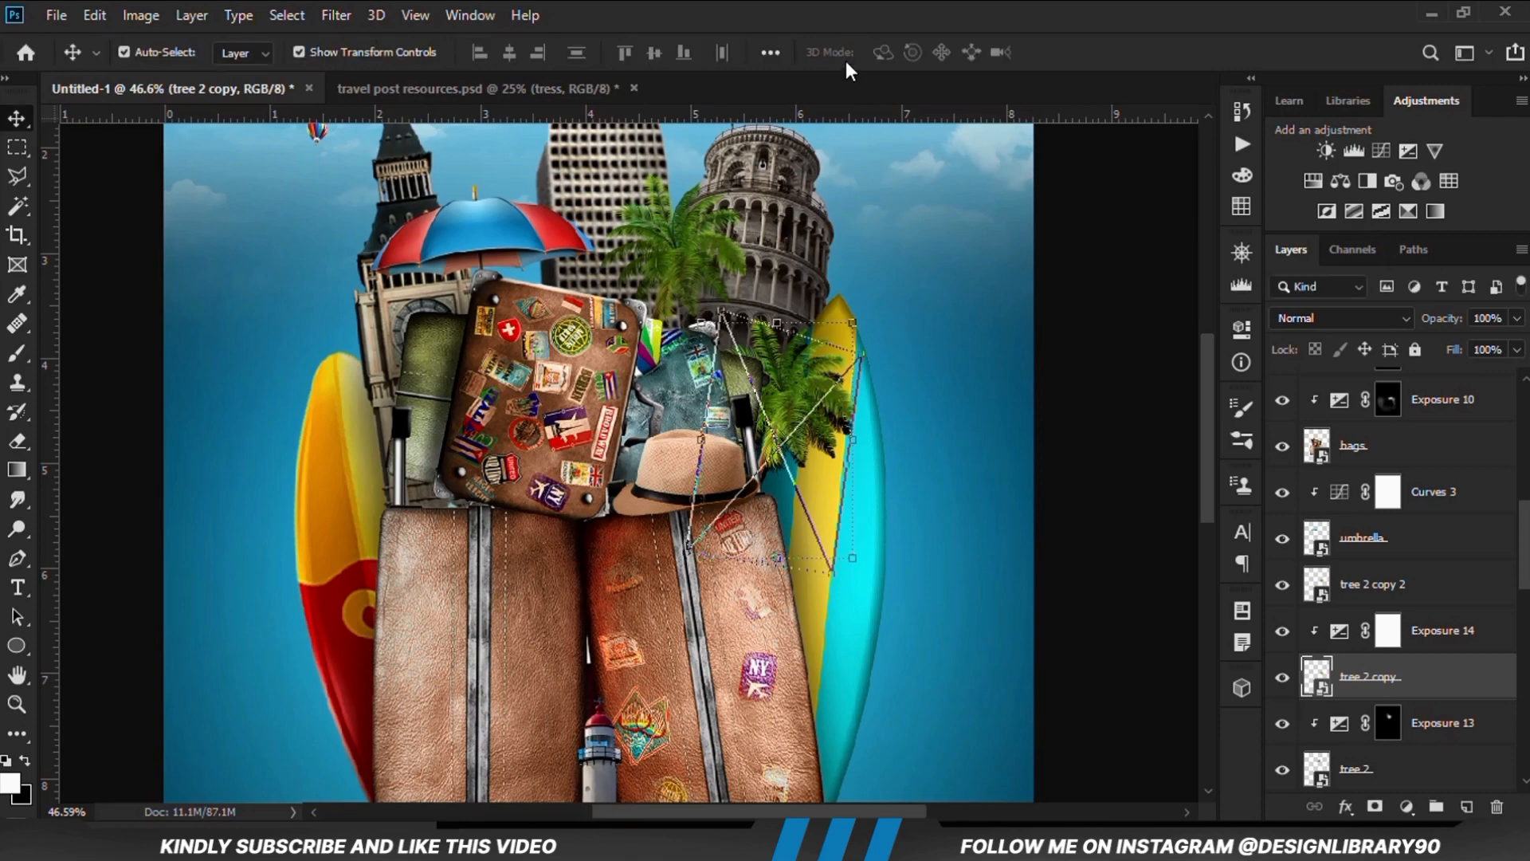
Apply a Gaussian Blur with an 11.1 pixel radius to the tree 2 copy shadow
left_click(336, 16)
mouse_move(381, 275)
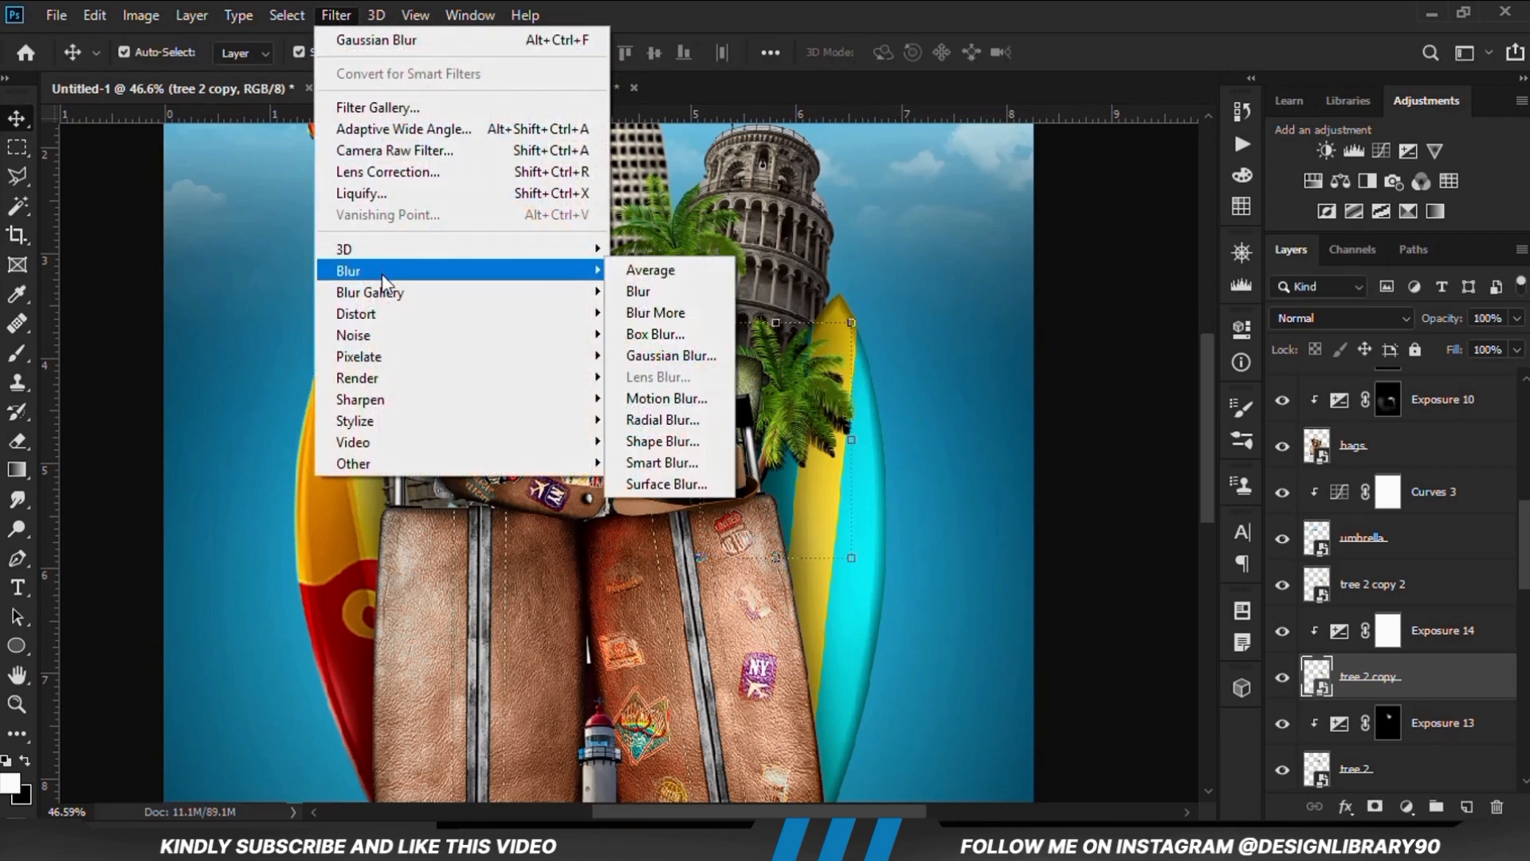
left_click(665, 355)
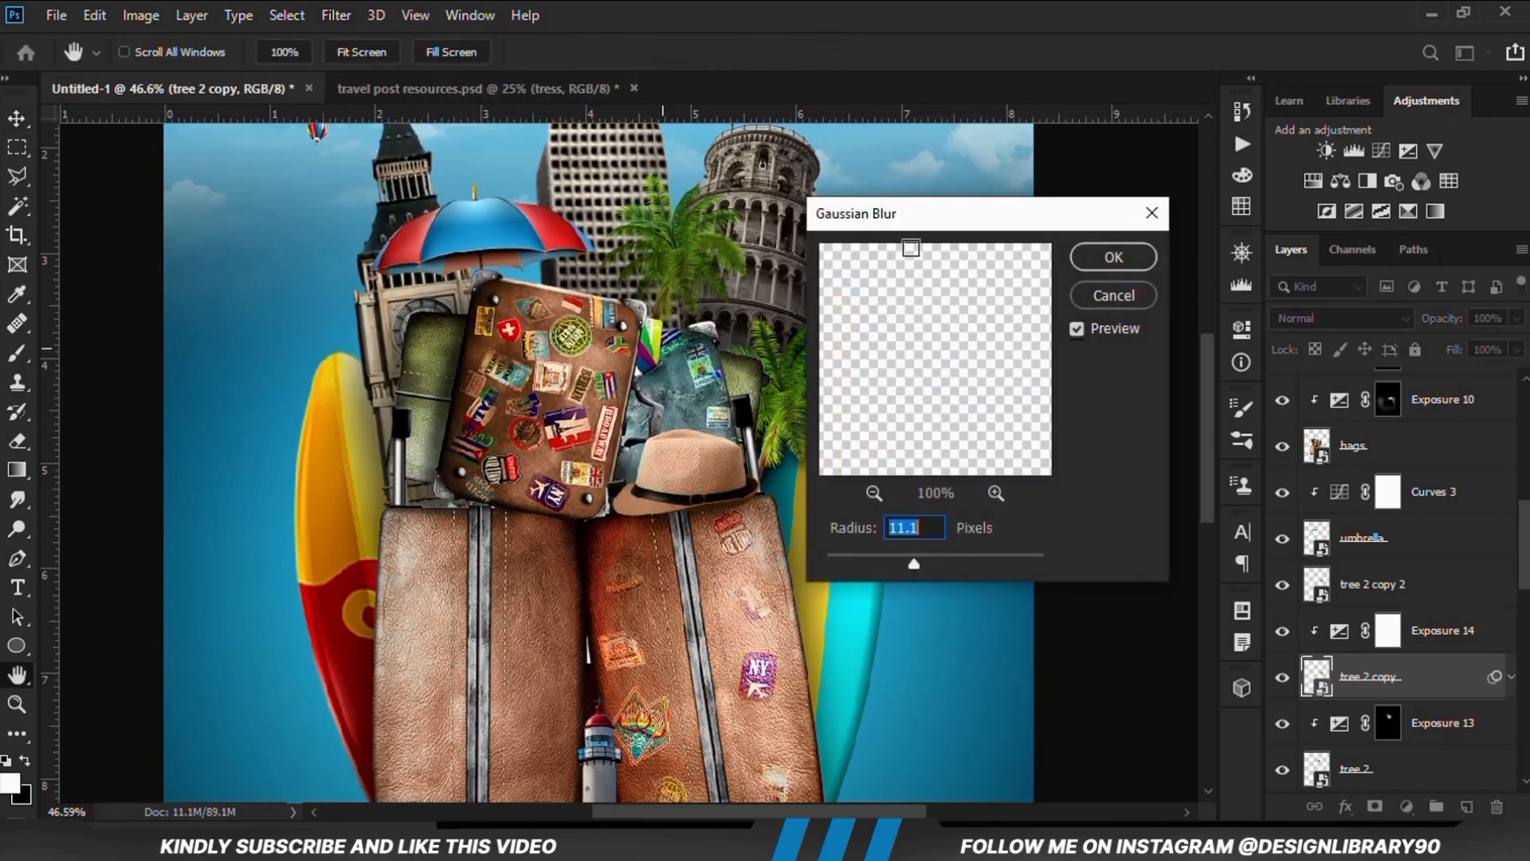
left_click_drag(911, 217, 1034, 207)
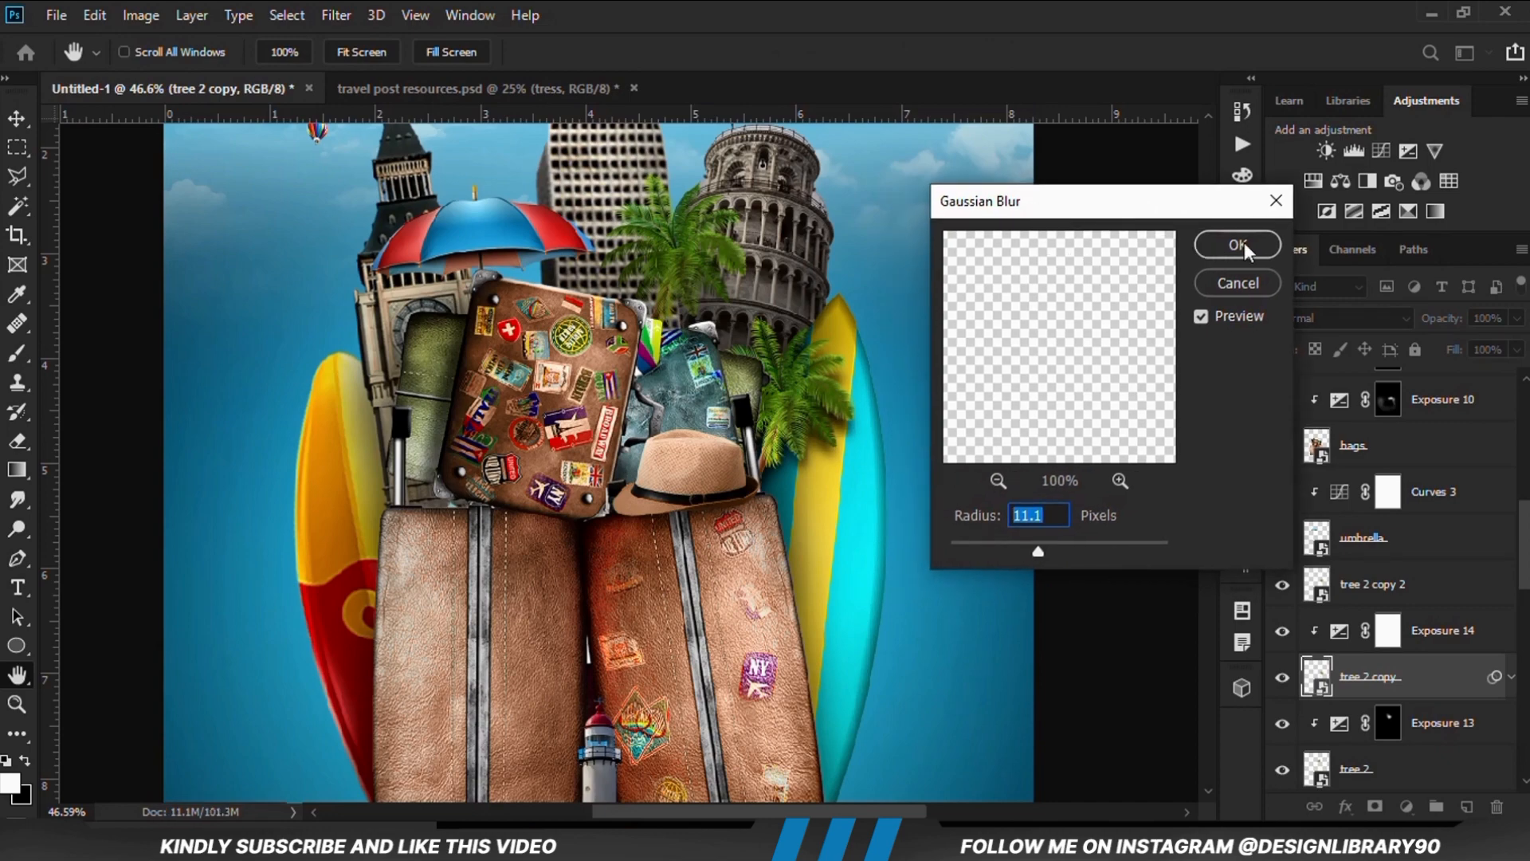
left_click(1240, 247)
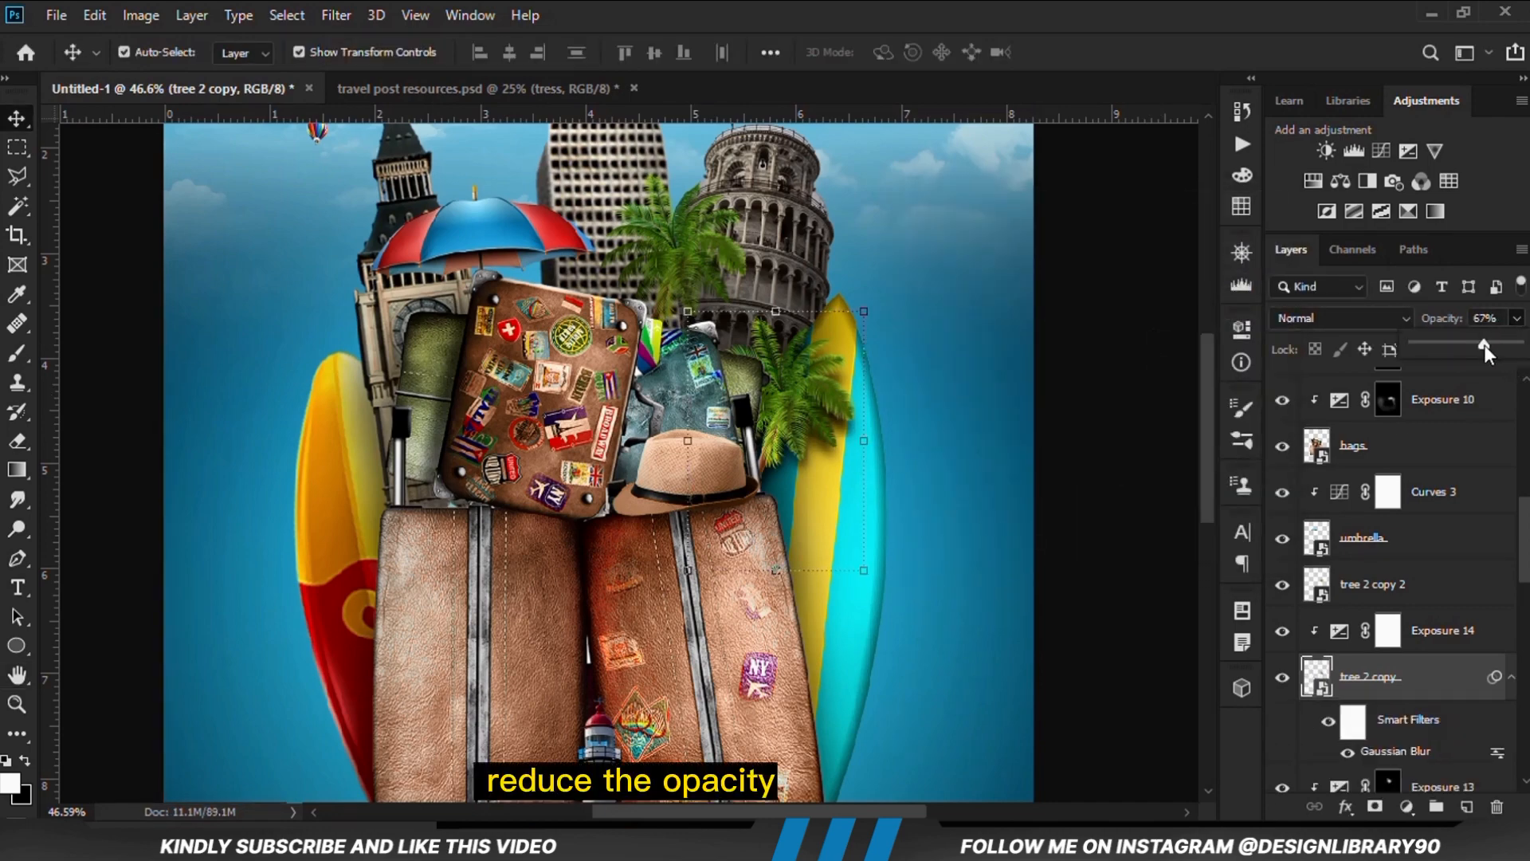
Reduce the tree 2 copy shadow's opacity to 62% and compare it with its clipped Exposure adjustment hidden and shown
left_click_drag(1485, 346, 1482, 346)
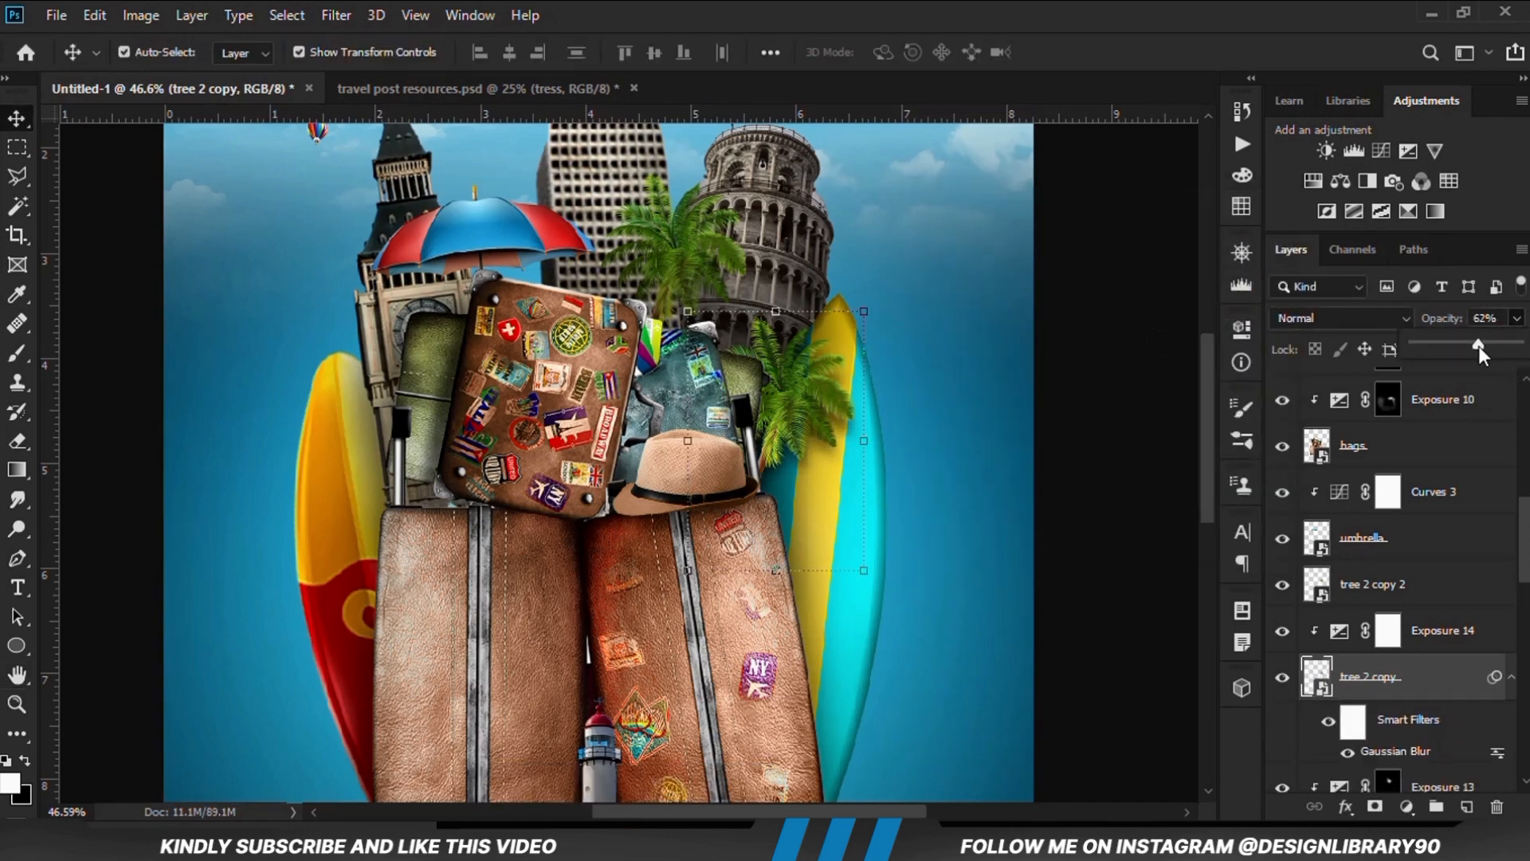
left_click(1073, 506)
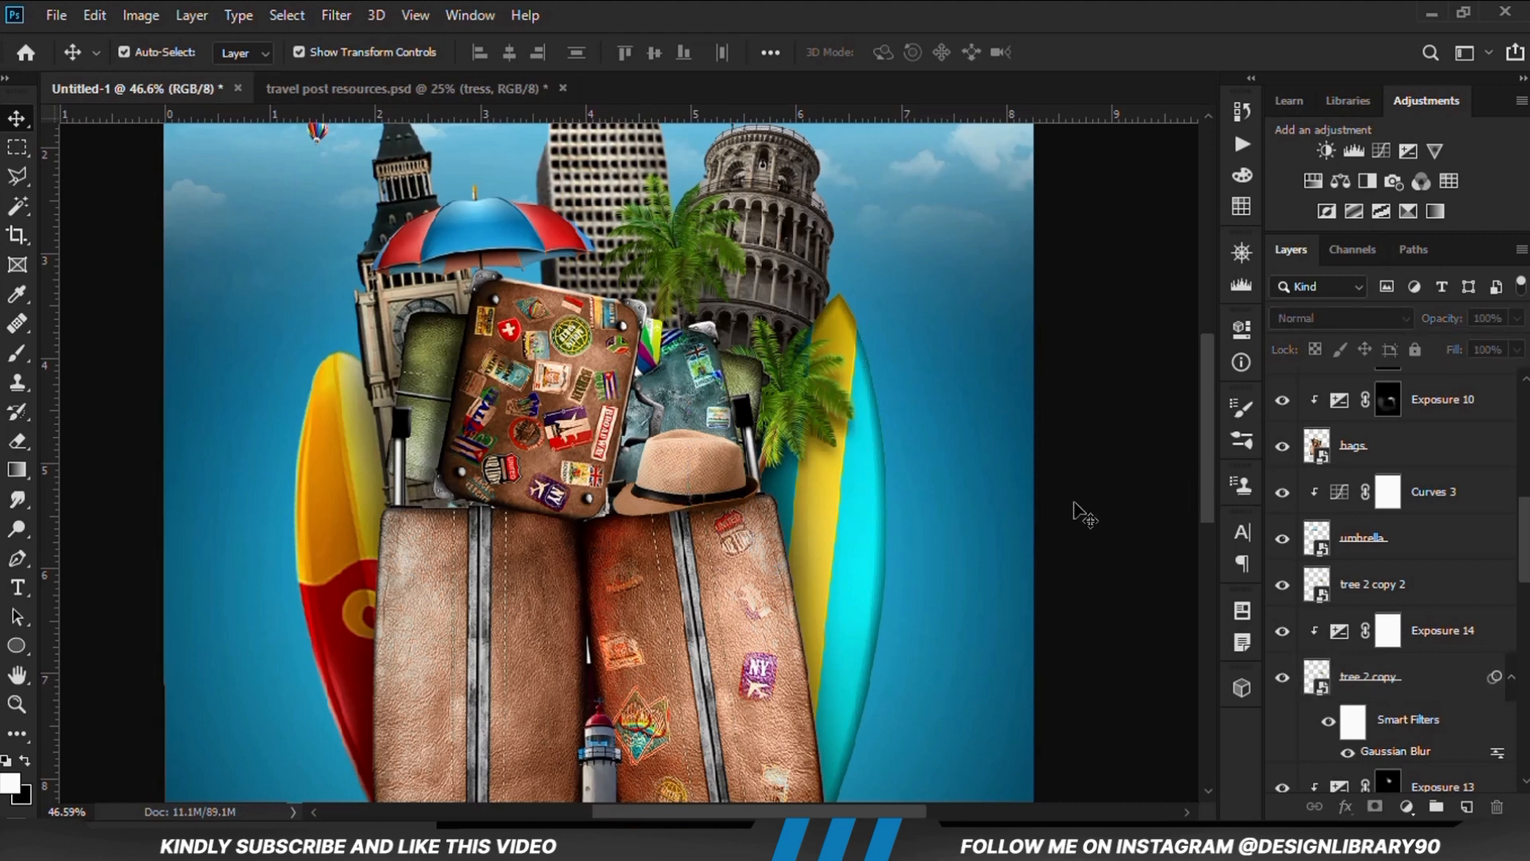
left_click(1423, 677)
left_click(1434, 637)
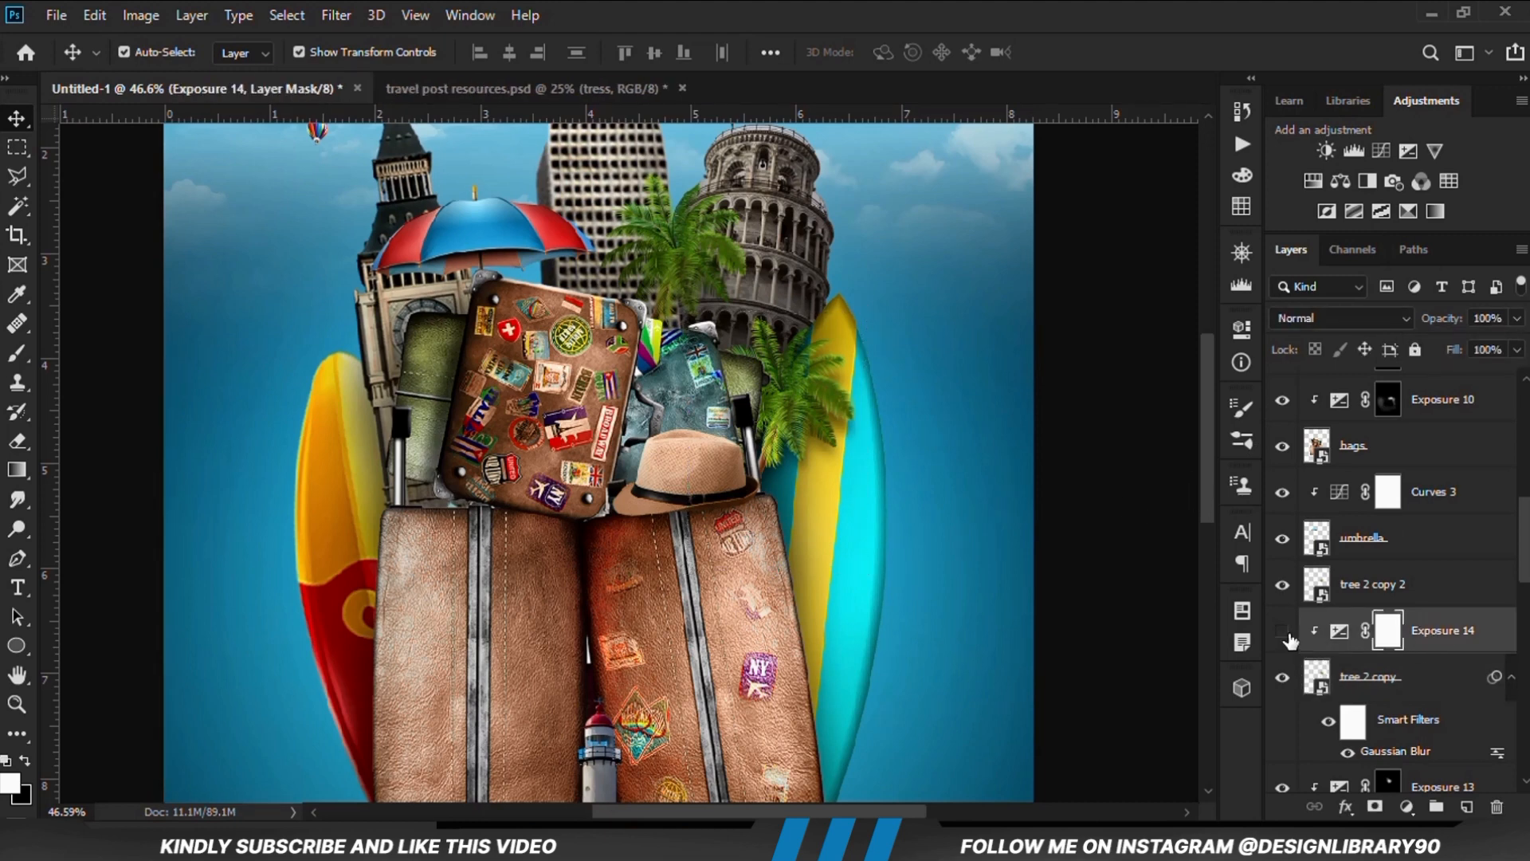
left_click(1284, 634)
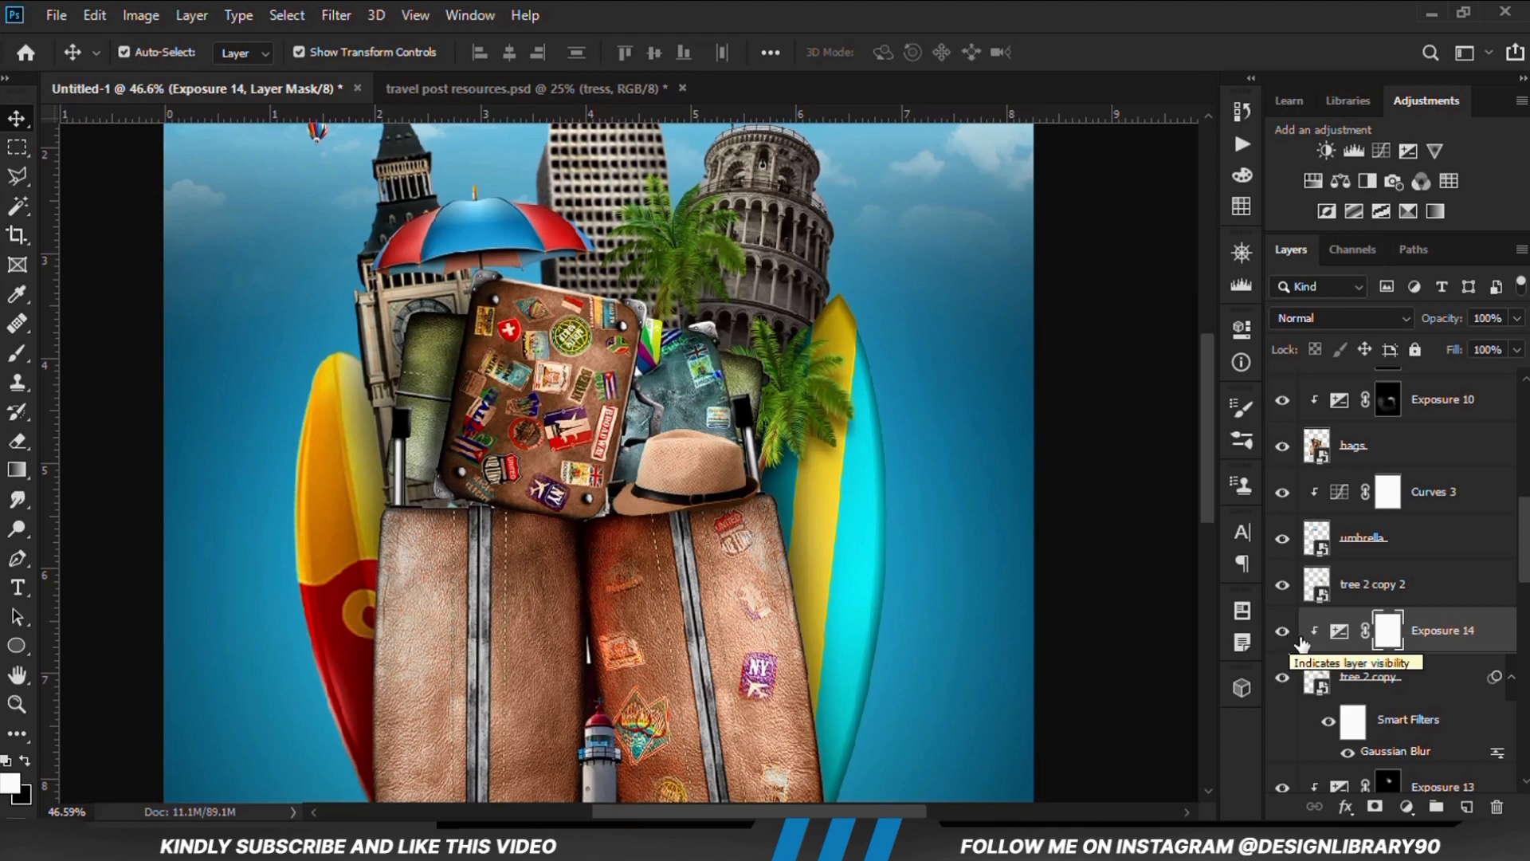
left_click(1419, 679)
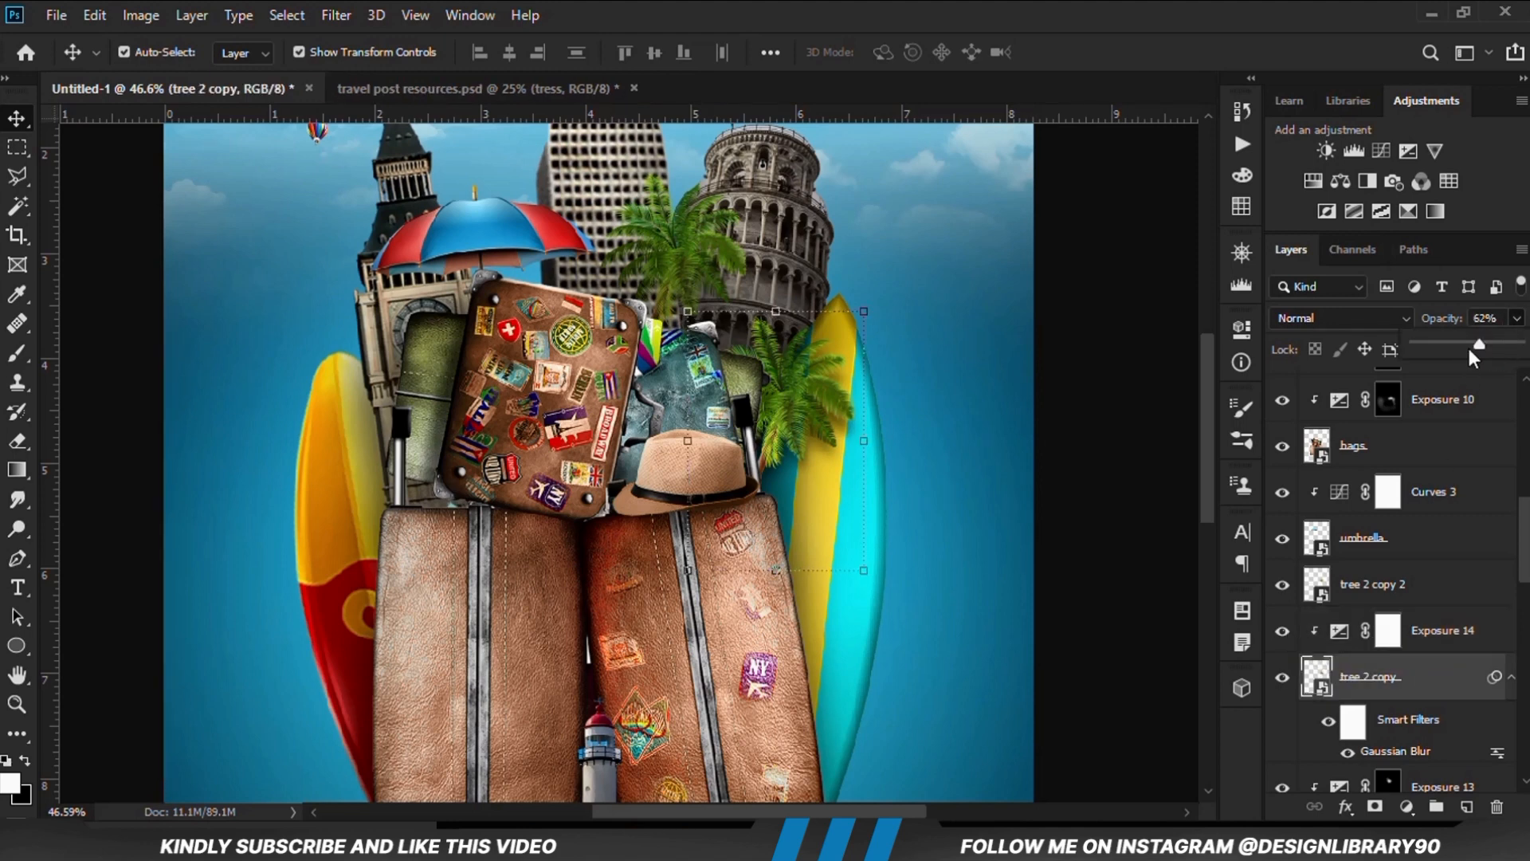
left_click(1157, 466)
key("ctrl+0")
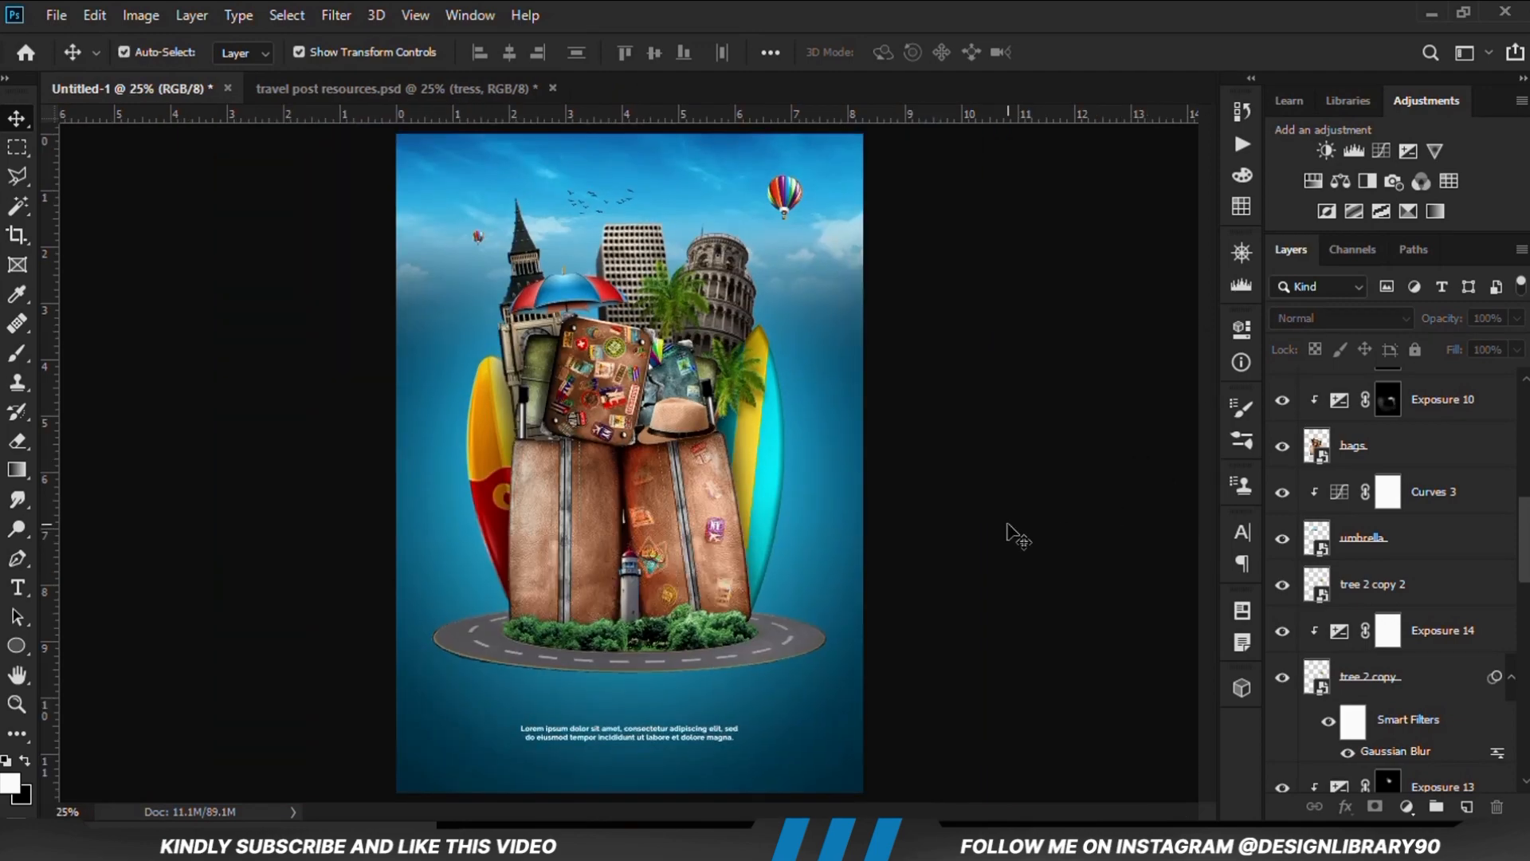
Show the car1 layer in travel post resources.psd and copy the blue car onto the poster in Untitled-1
left_click(290, 89)
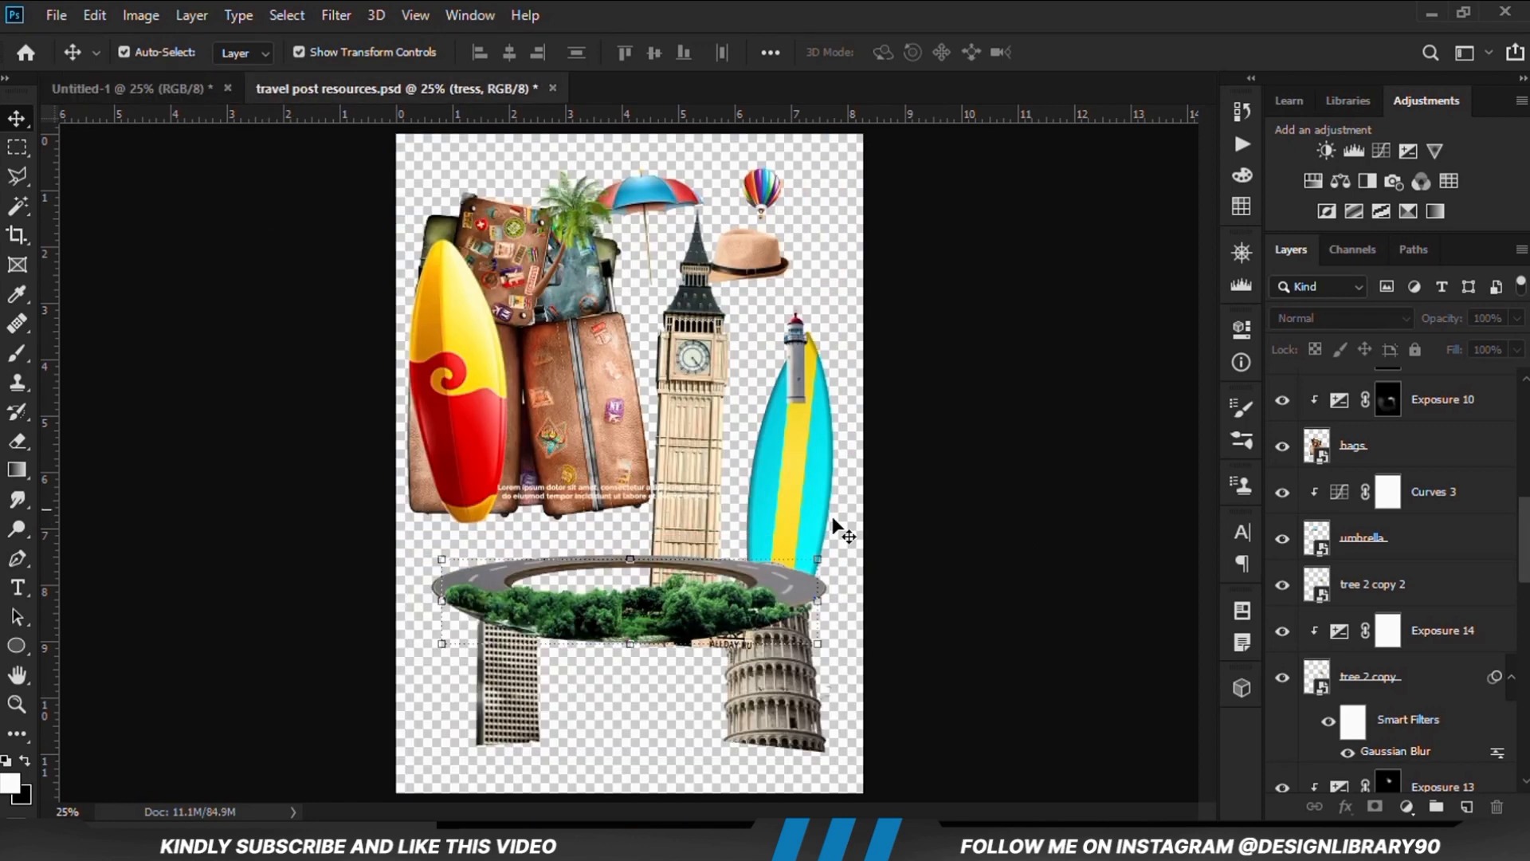
scroll(1339, 494, "up", 4)
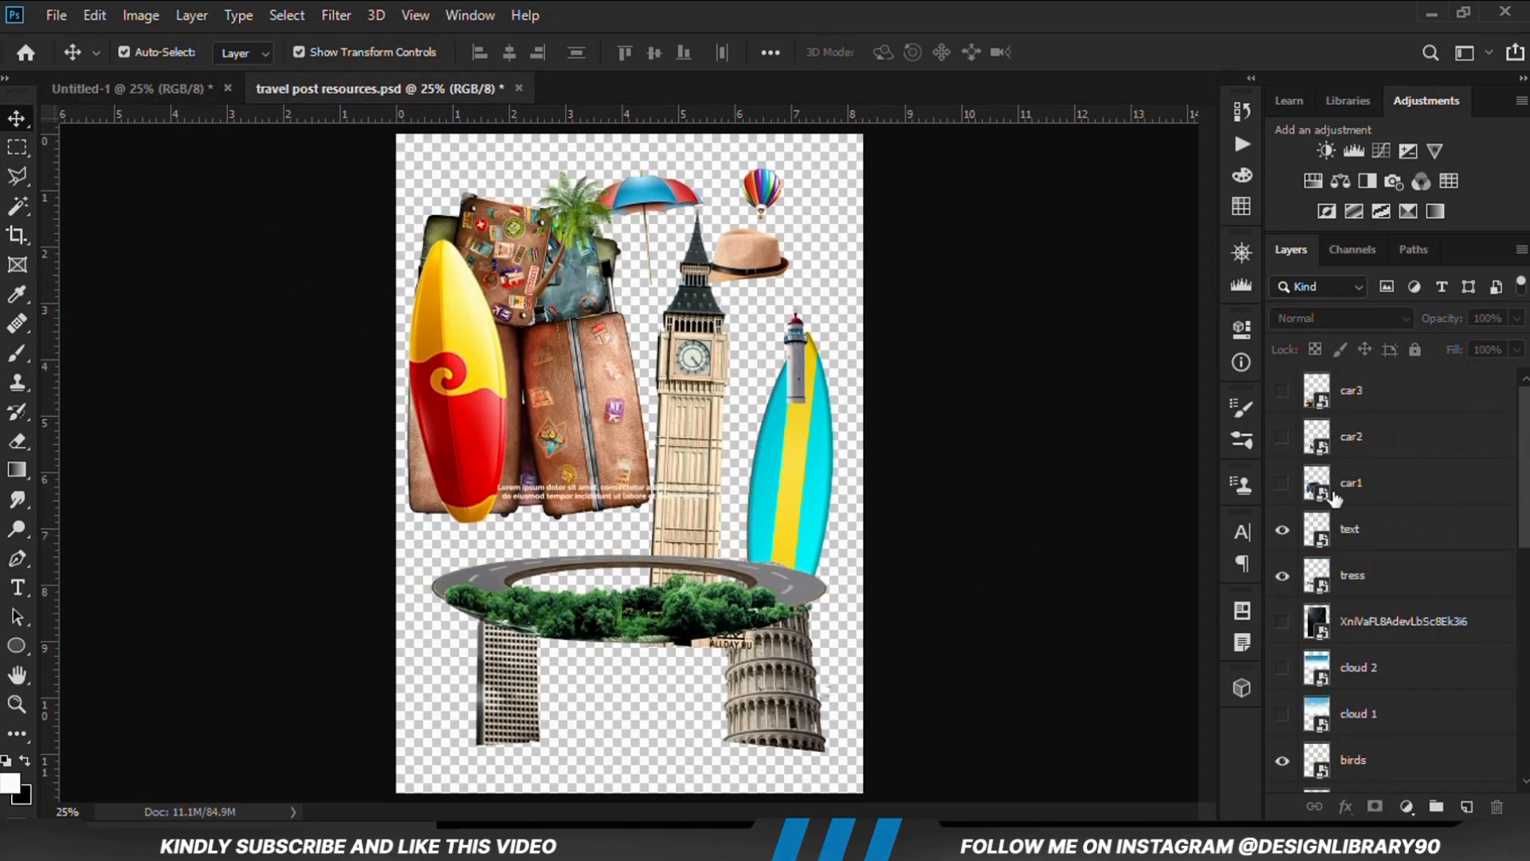
left_click(1282, 529)
left_click(1283, 483)
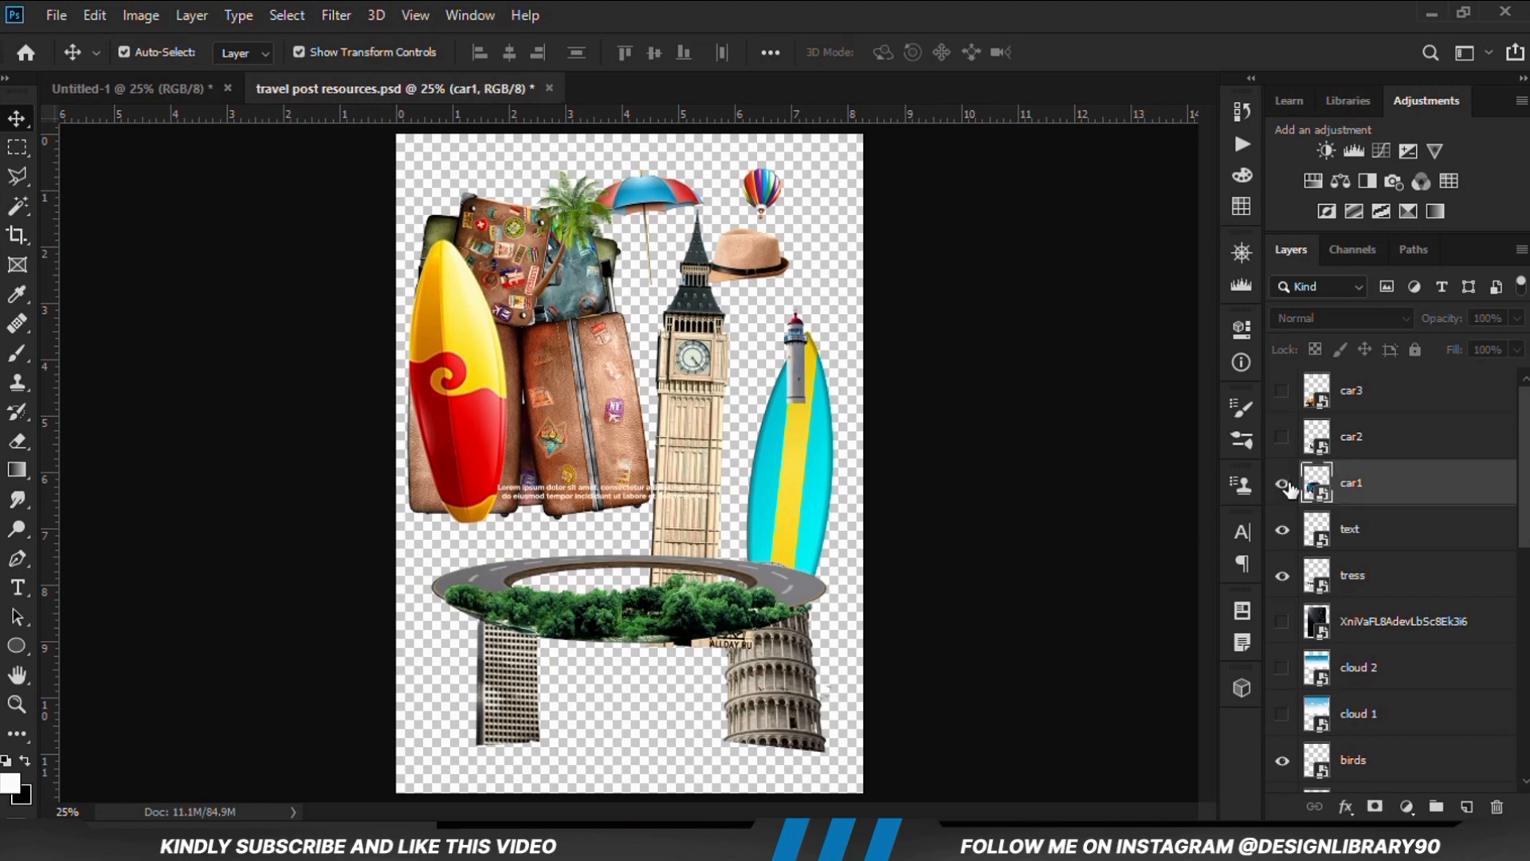
left_click_drag(604, 557, 612, 519)
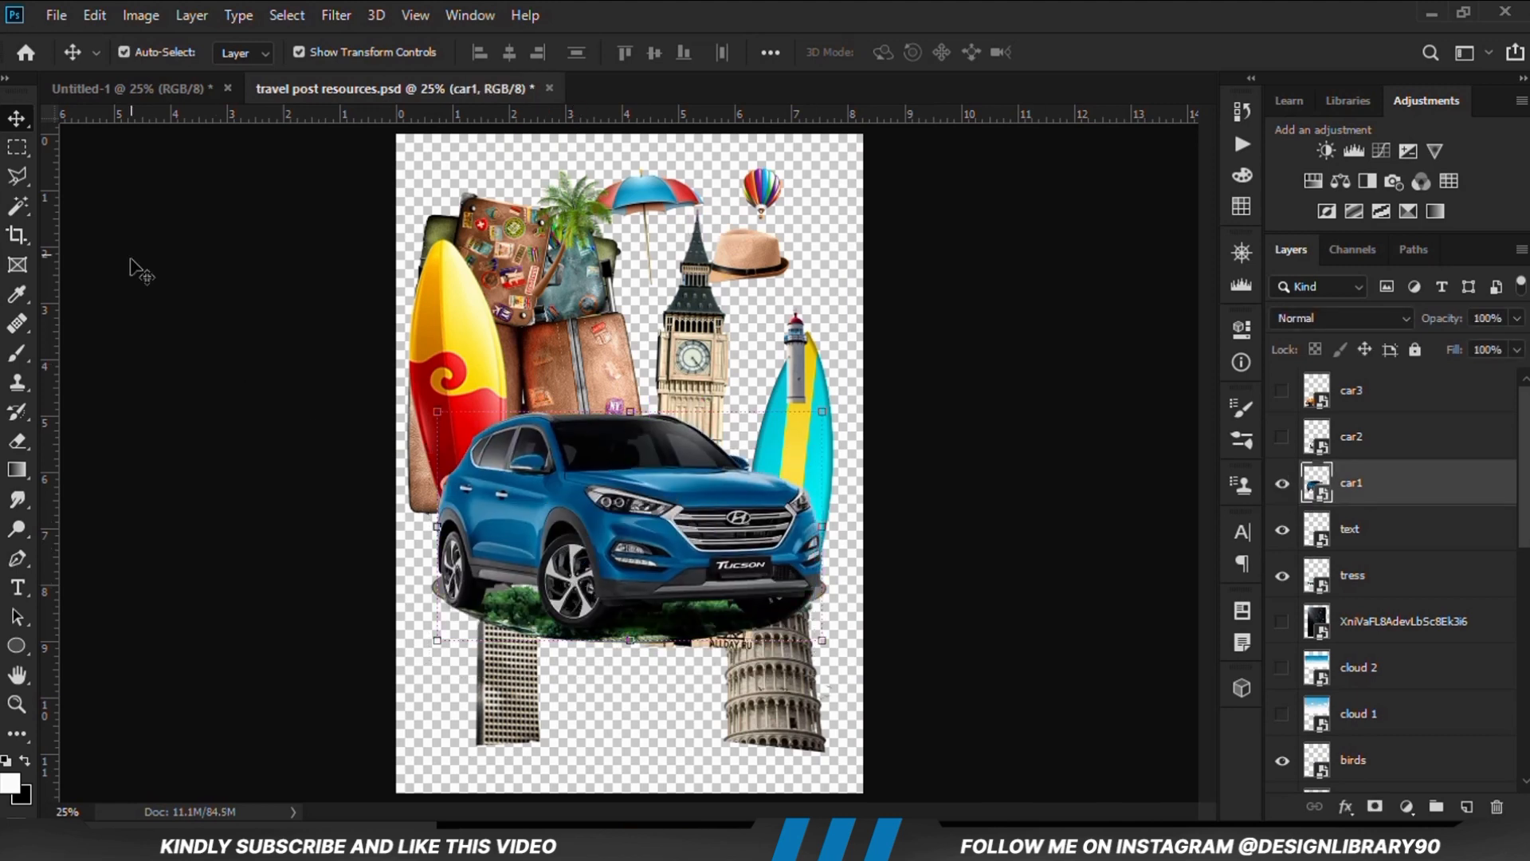
left_click_drag(137, 96, 446, 562)
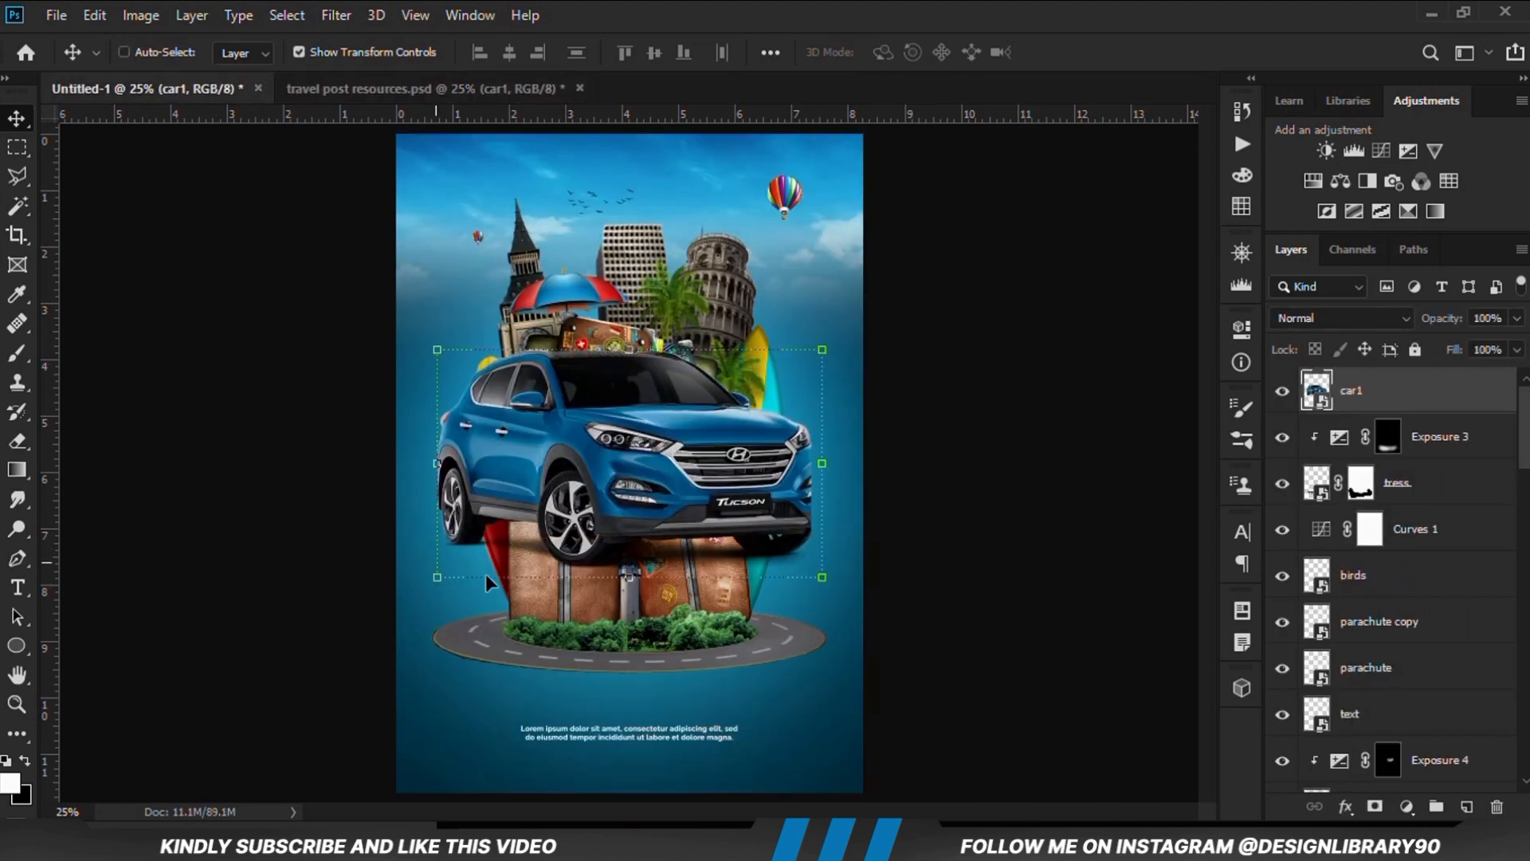
Move the blue car lower on the poster and show the car2 and car3 layers in travel post resources.psd
left_click_drag(676, 471, 676, 605)
left_click(398, 89)
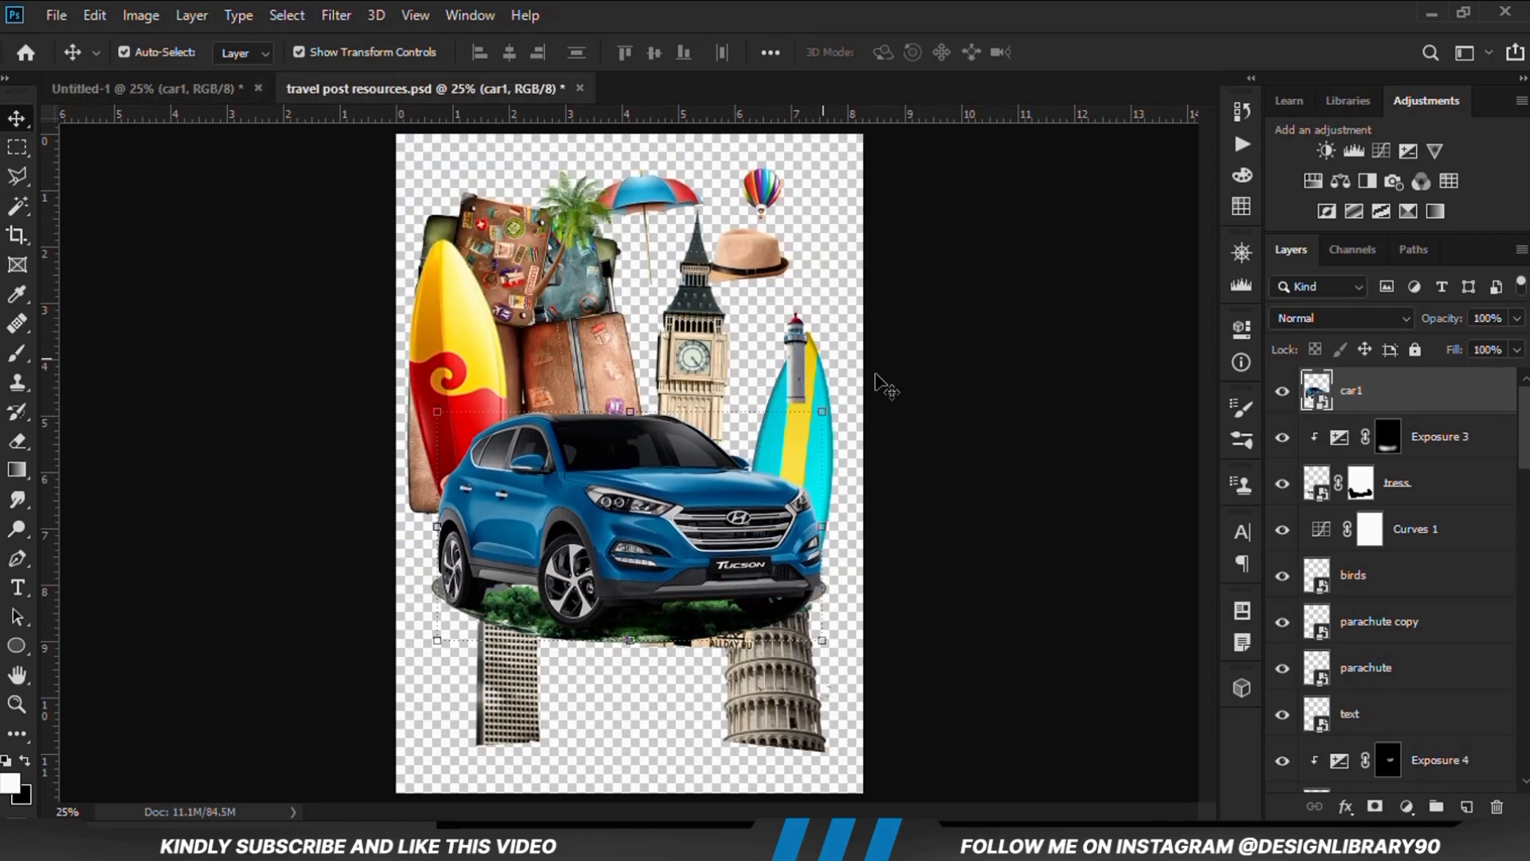
left_click(1282, 437)
left_click(1282, 391)
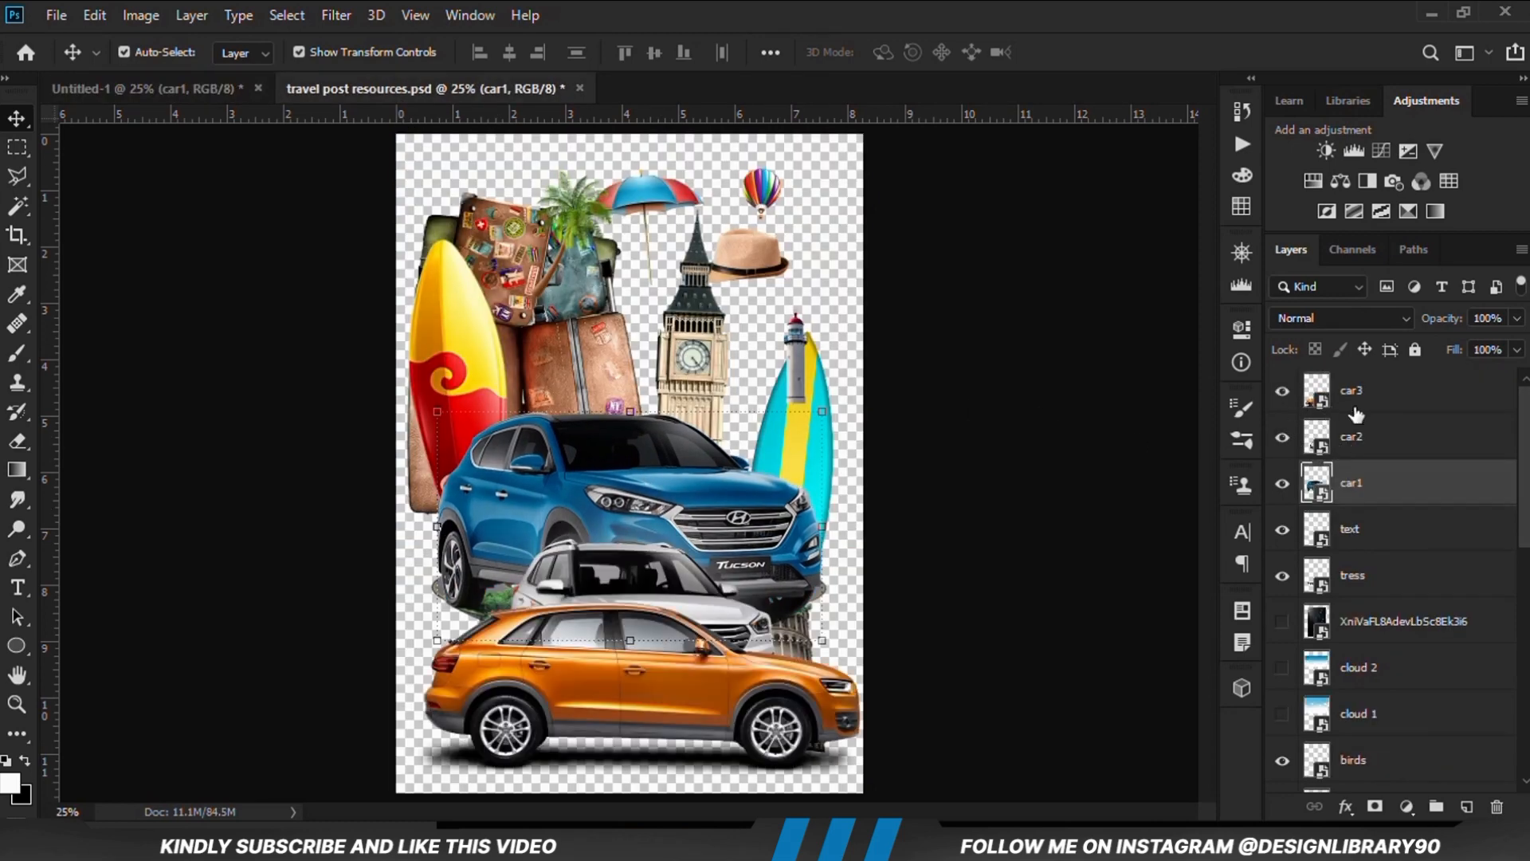
Copy only the car2 and car3 layers from travel post resources.psd and paste them onto the poster in Untitled-1
left_click(1355, 403, "ctrl")
left_click(1361, 449, "ctrl")
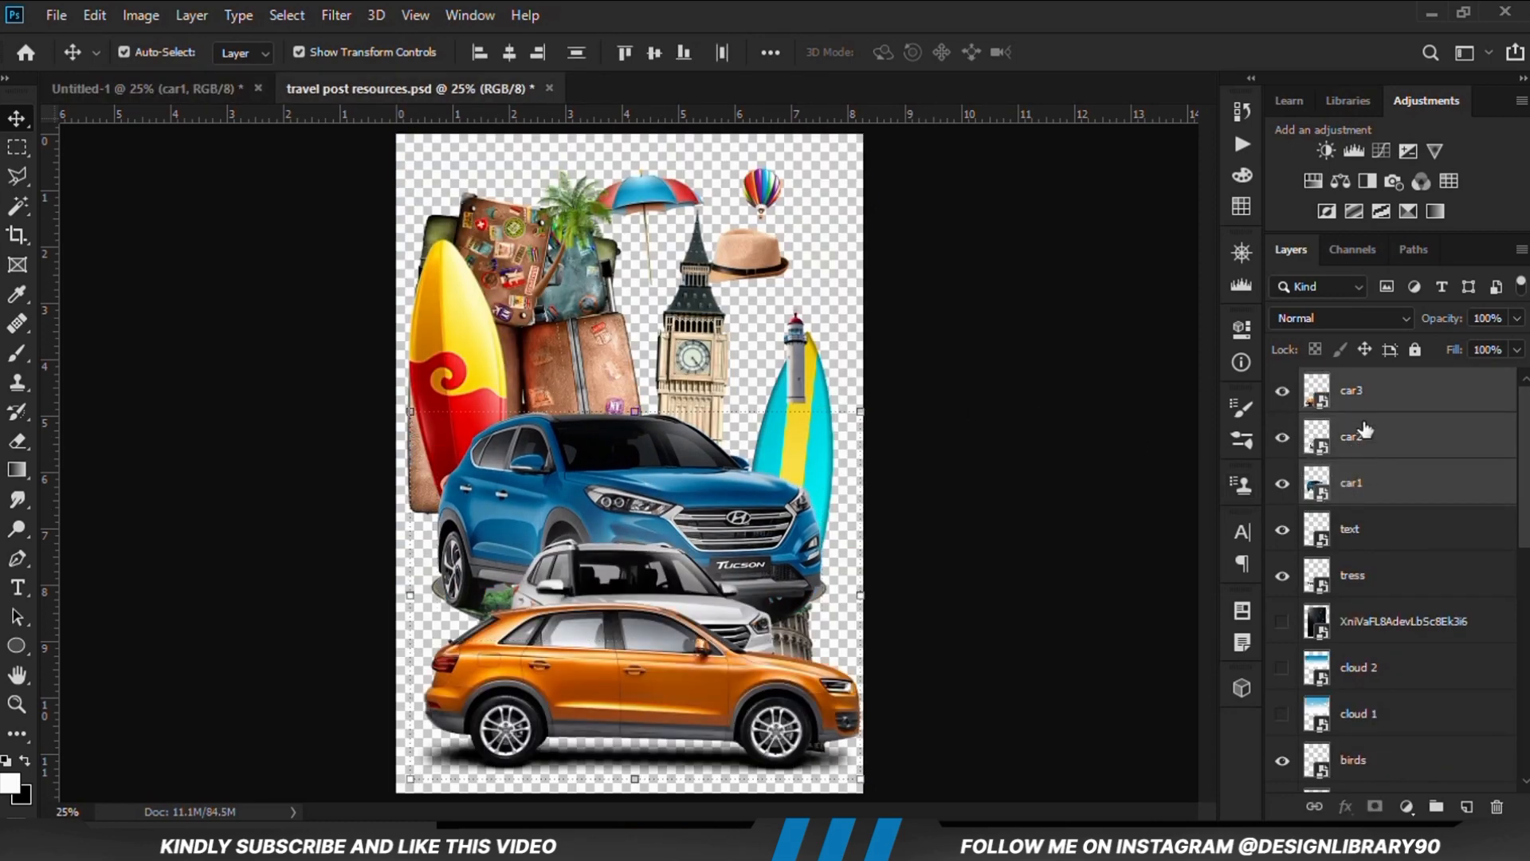
left_click(1369, 484)
left_click(1378, 441)
left_click(1378, 394, "ctrl")
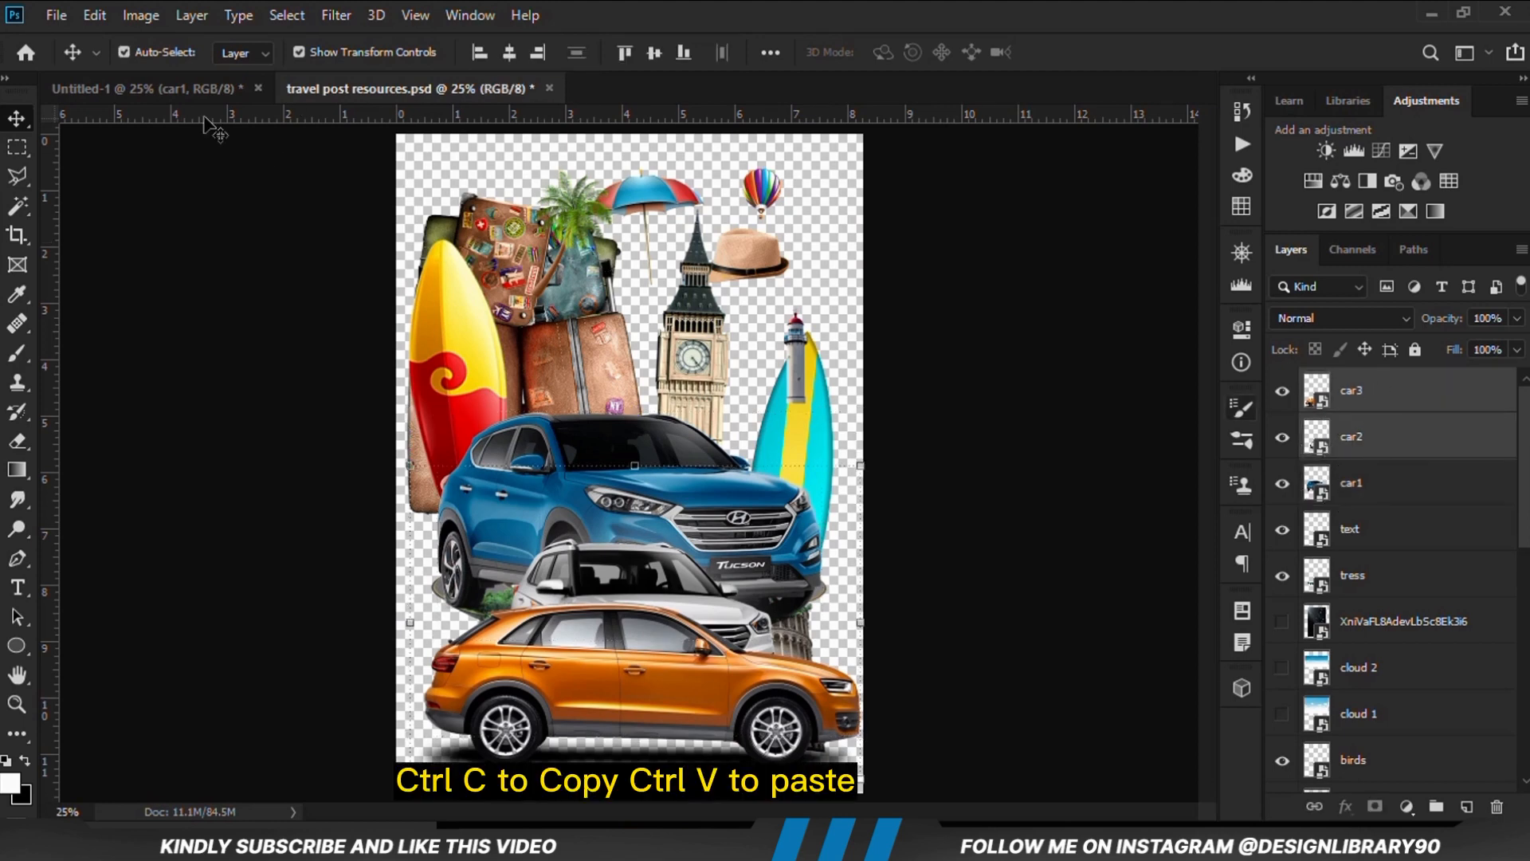
left_click(194, 90)
key("ctrl+v")
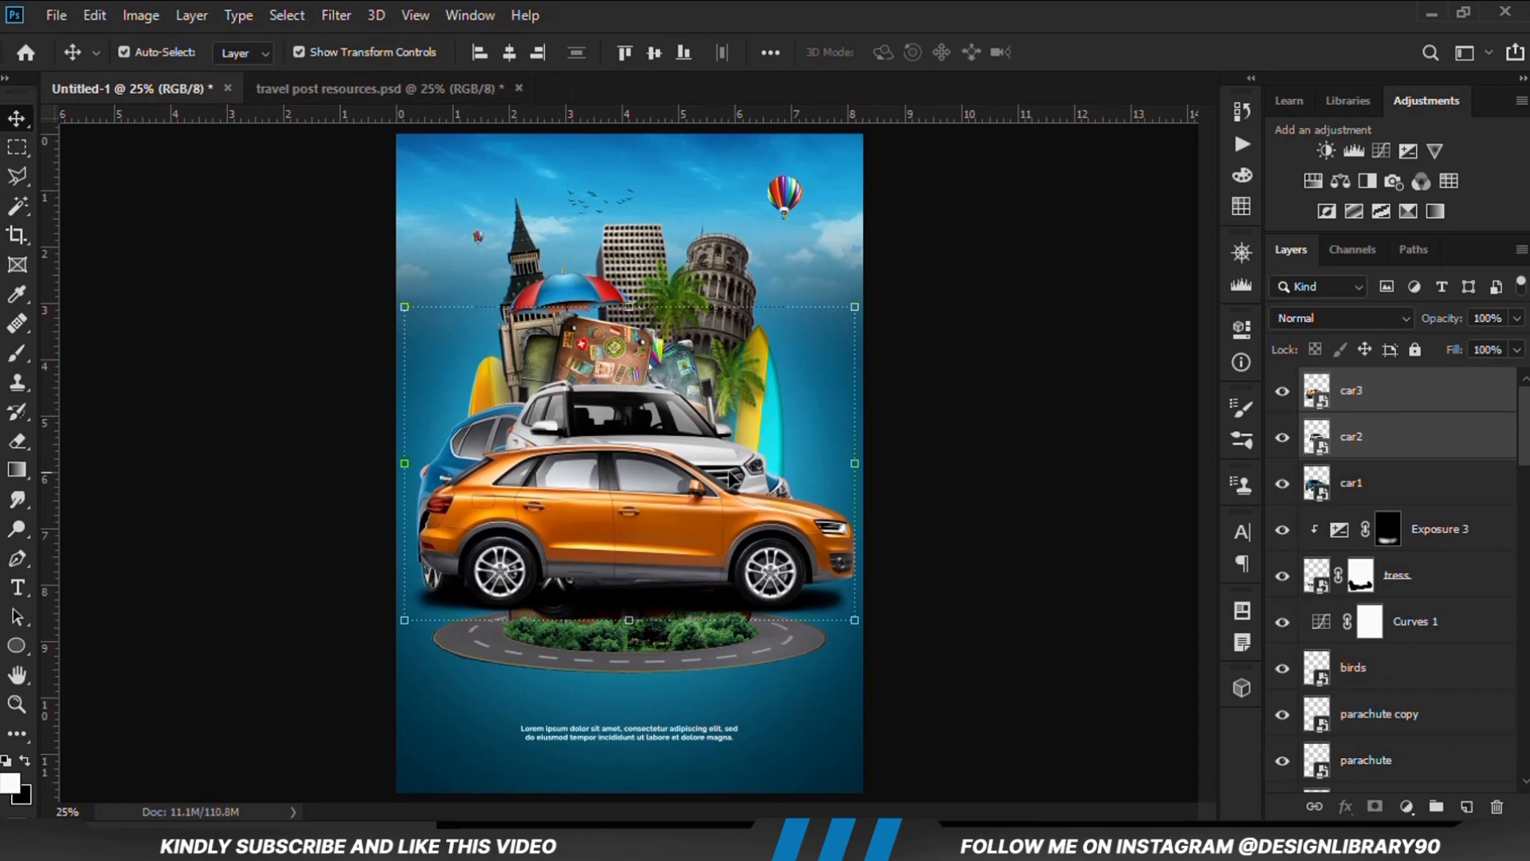
Convert the car3, car2 and car1 layers each to a separate smart object
left_click(803, 562)
right_click(1375, 406)
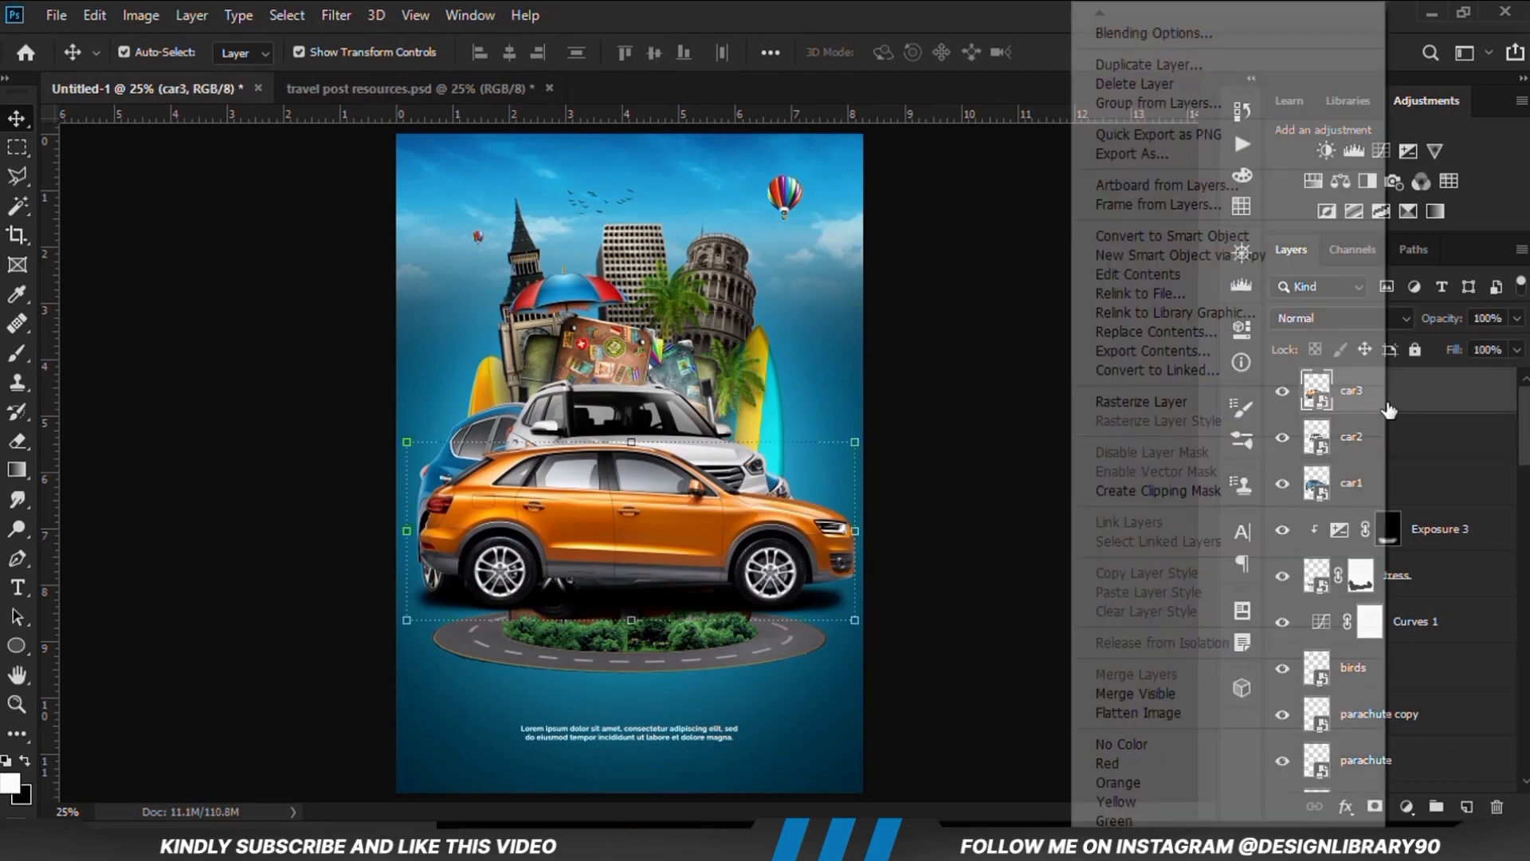
left_click(1215, 239)
left_click(1374, 436)
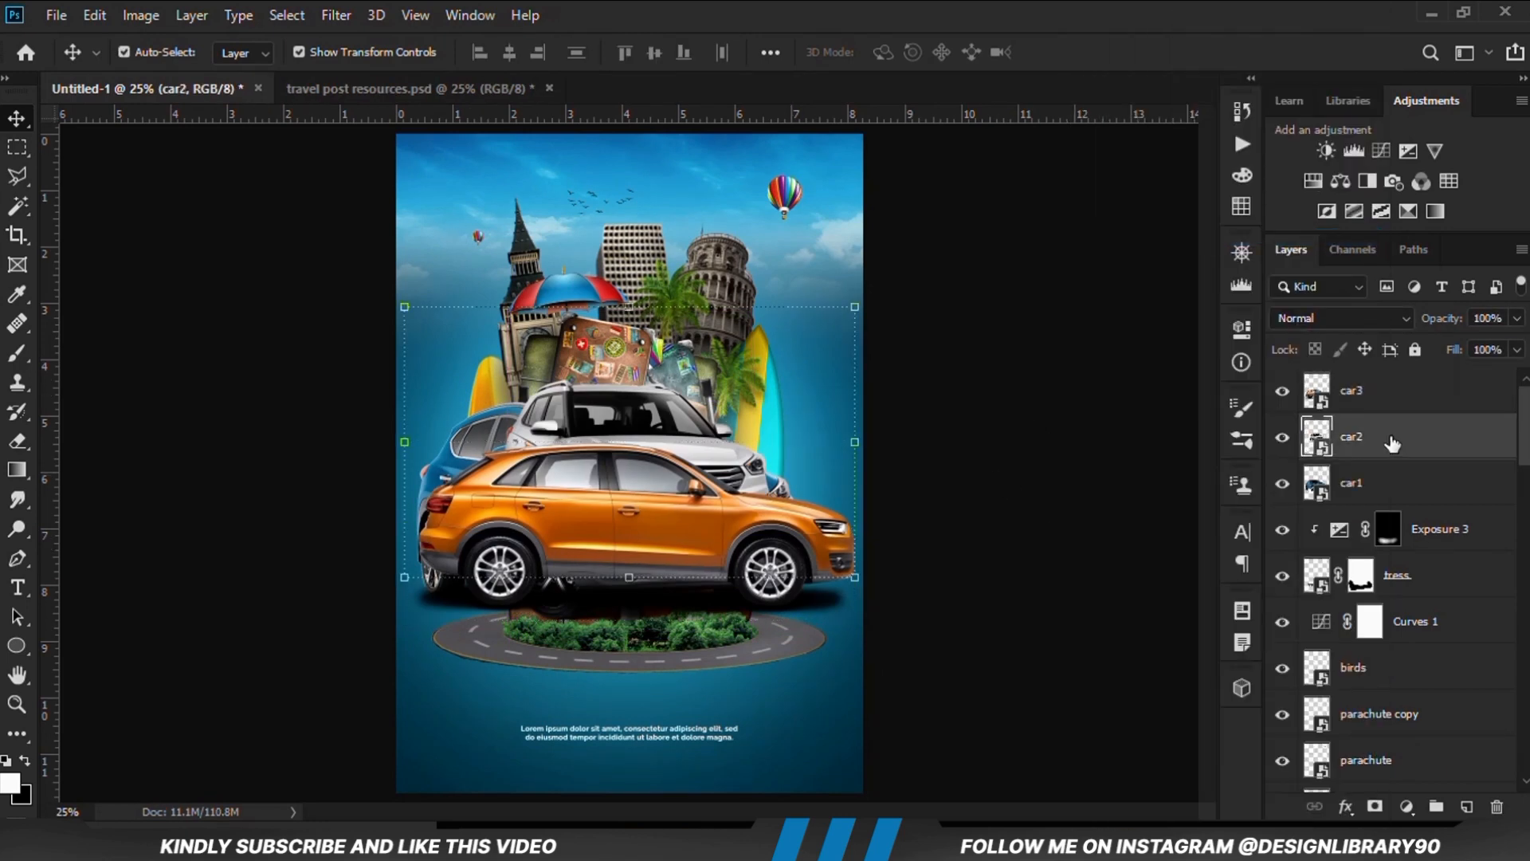
right_click(1375, 437)
left_click(1148, 237)
left_click(1355, 482)
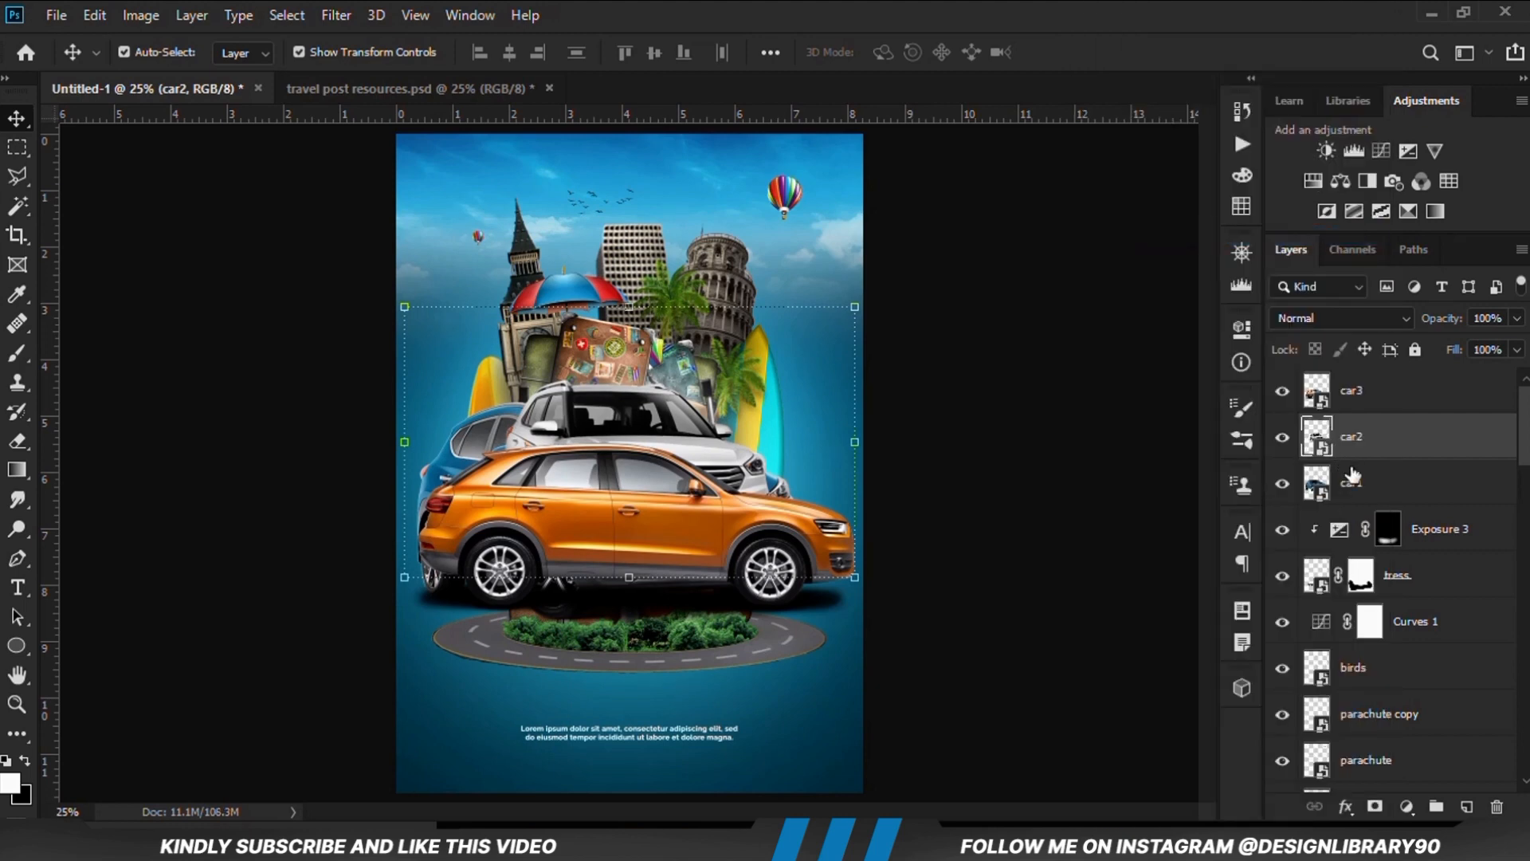
right_click(1355, 482)
left_click(1147, 232)
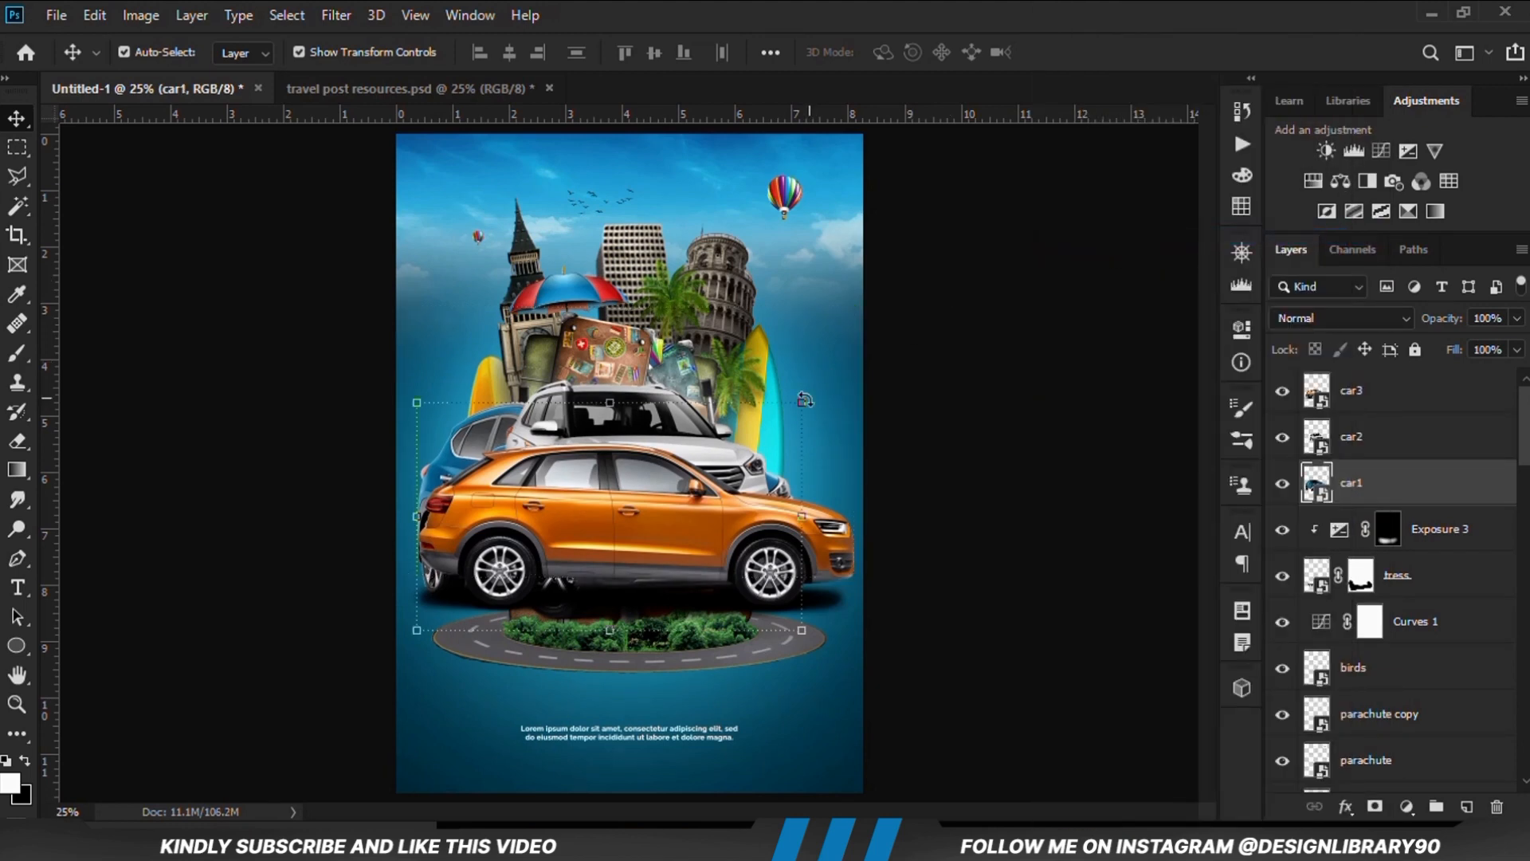
Shrink the blue car to about 14.5%, place it on the road at the trees' right end and flip it horizontally
left_click_drag(802, 402, 727, 652)
key("Return")
key("ctrl+t")
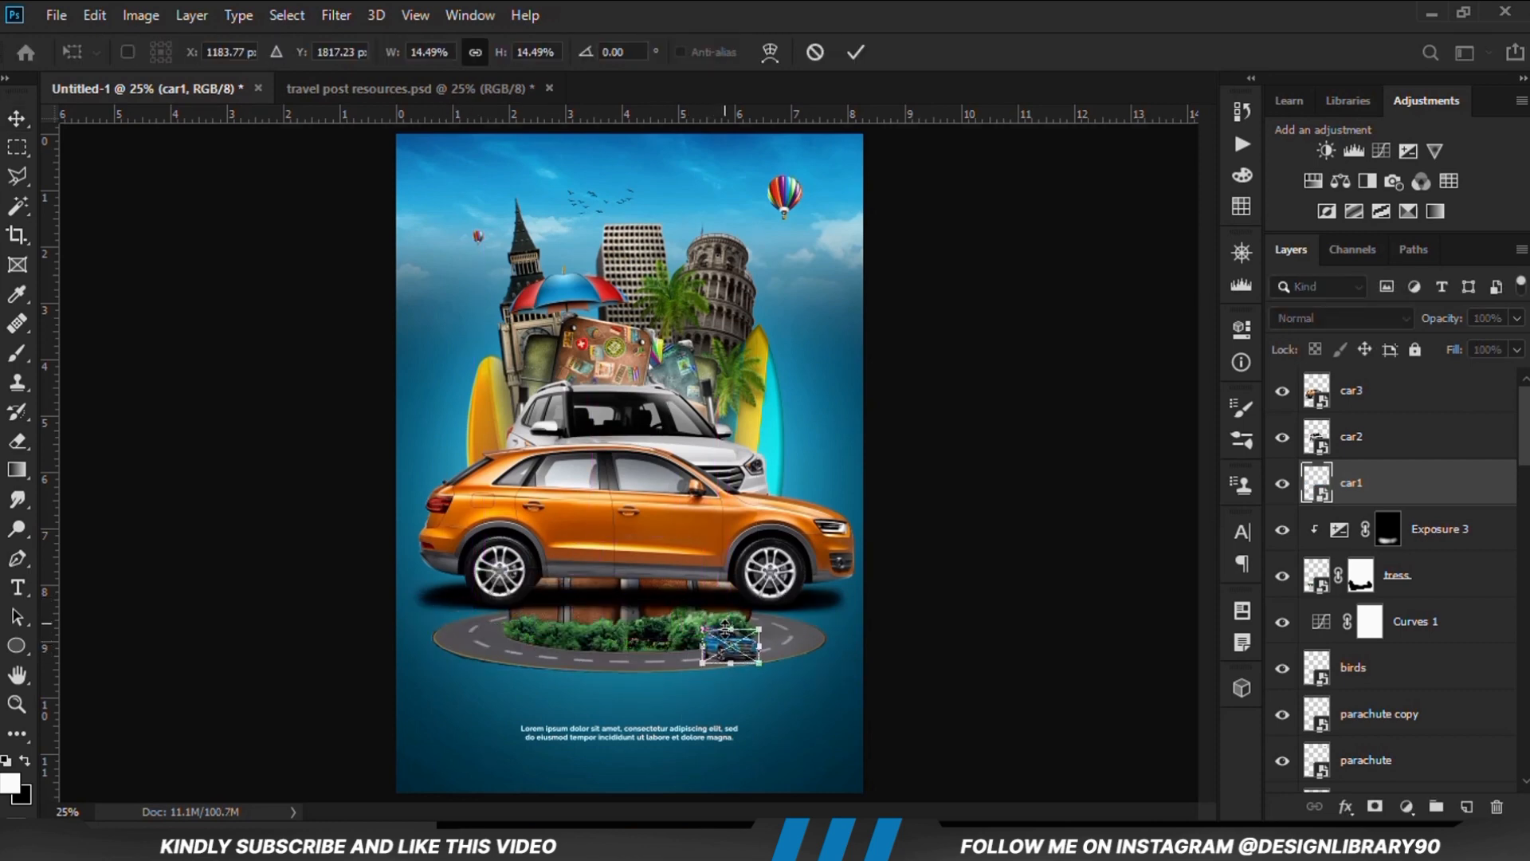
right_click(726, 647)
left_click(788, 607)
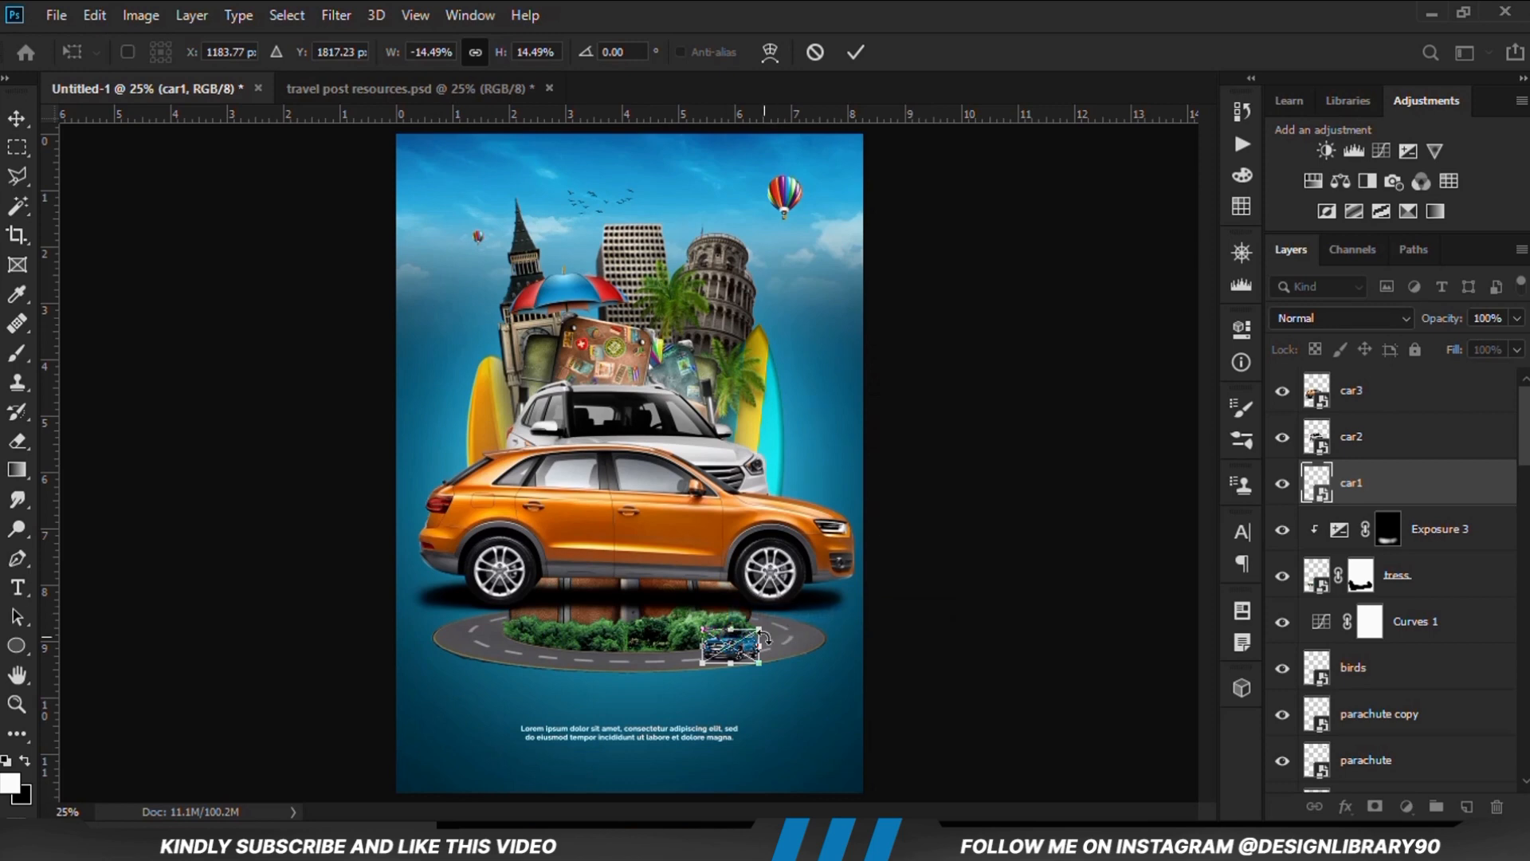
Reduce the flipped blue car to about 10% and settle it on the road beside the trees' right end
scroll(733, 649, "up", 2)
left_click_drag(666, 690, 699, 662)
left_click(1020, 663)
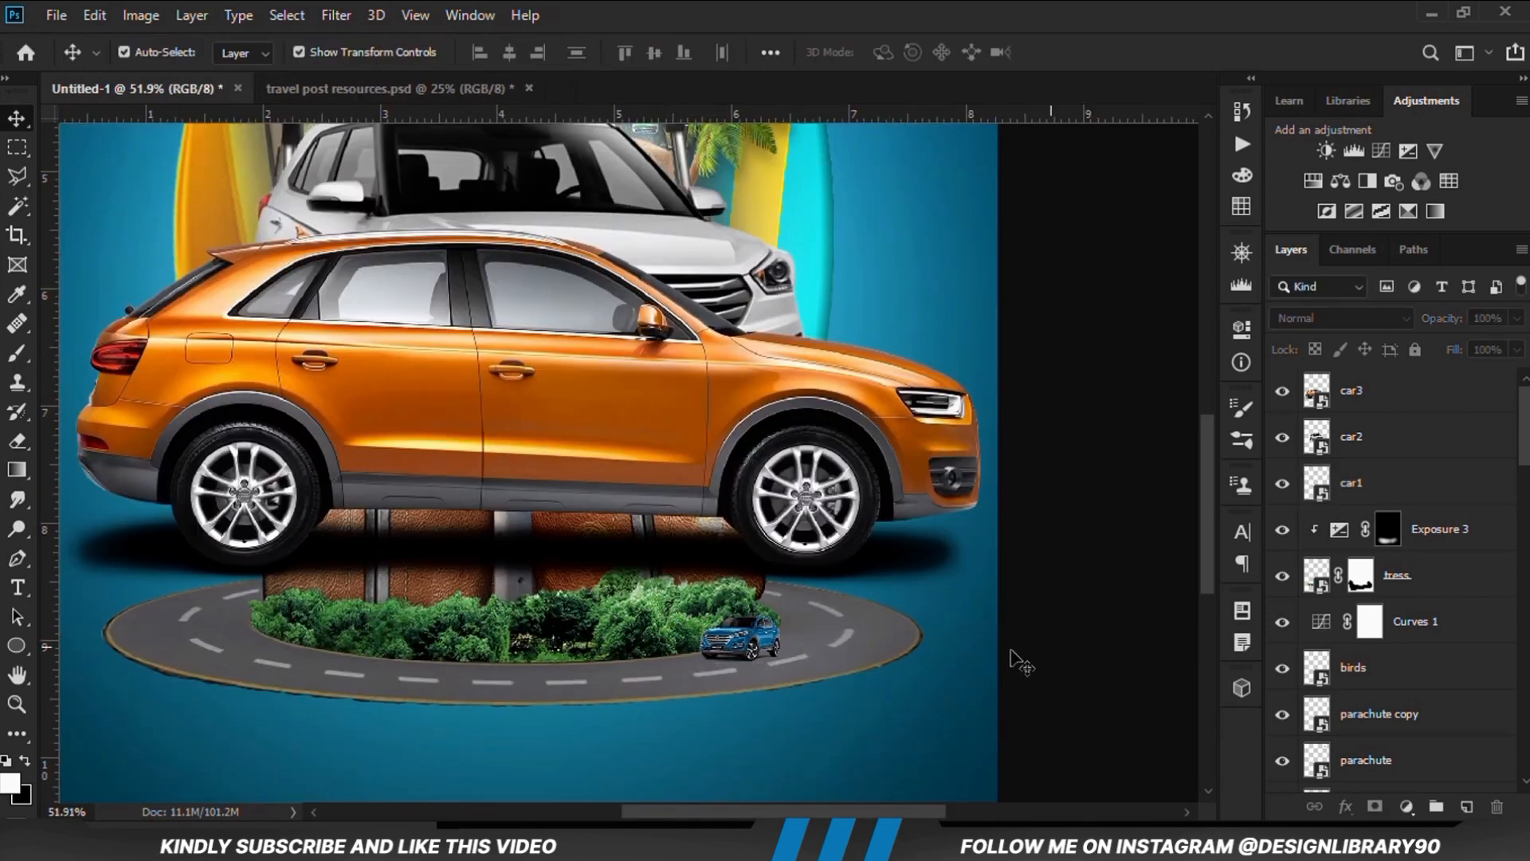
left_click(765, 643)
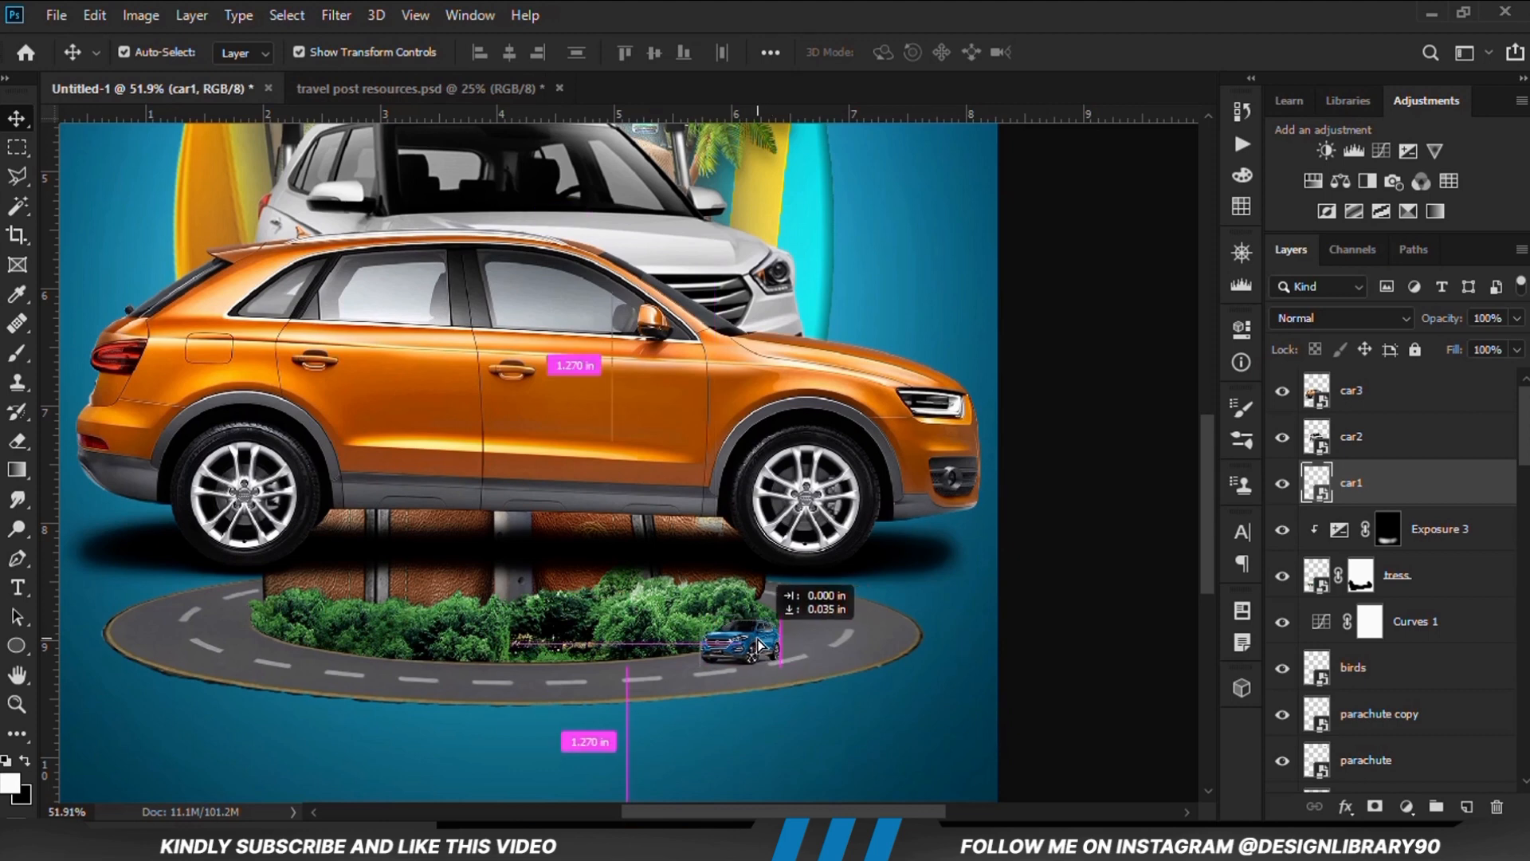
Shrink the orange car to road scale and place it on the front centre of the ring road
left_click(887, 431)
left_click_drag(980, 225, 526, 677)
key("Return")
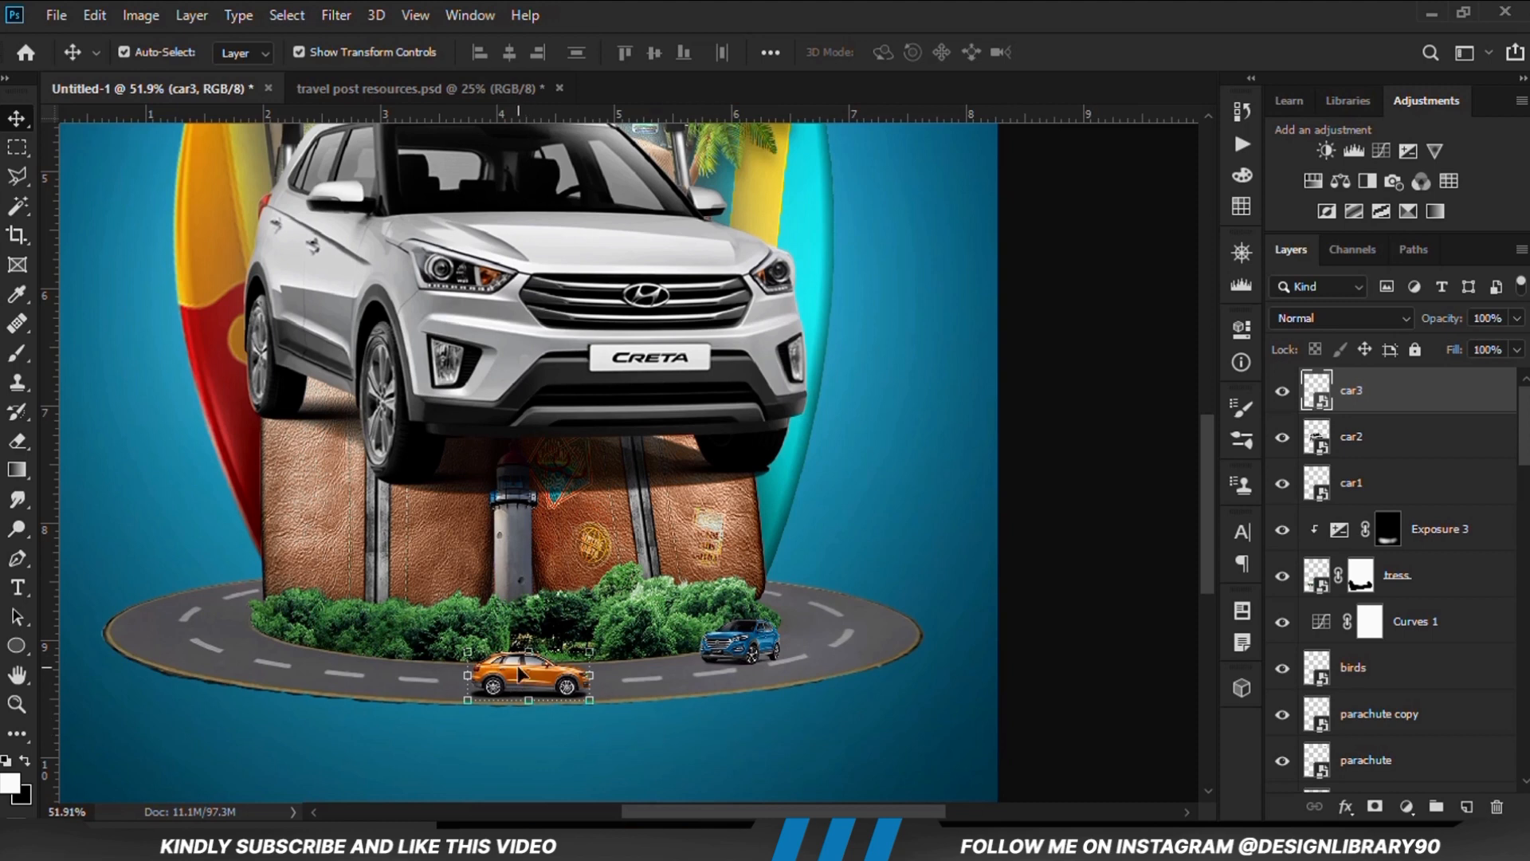
Shrink the white car2 car and place it on the left end of the ring road
left_click(627, 375)
left_click_drag(999, 511, 581, 331)
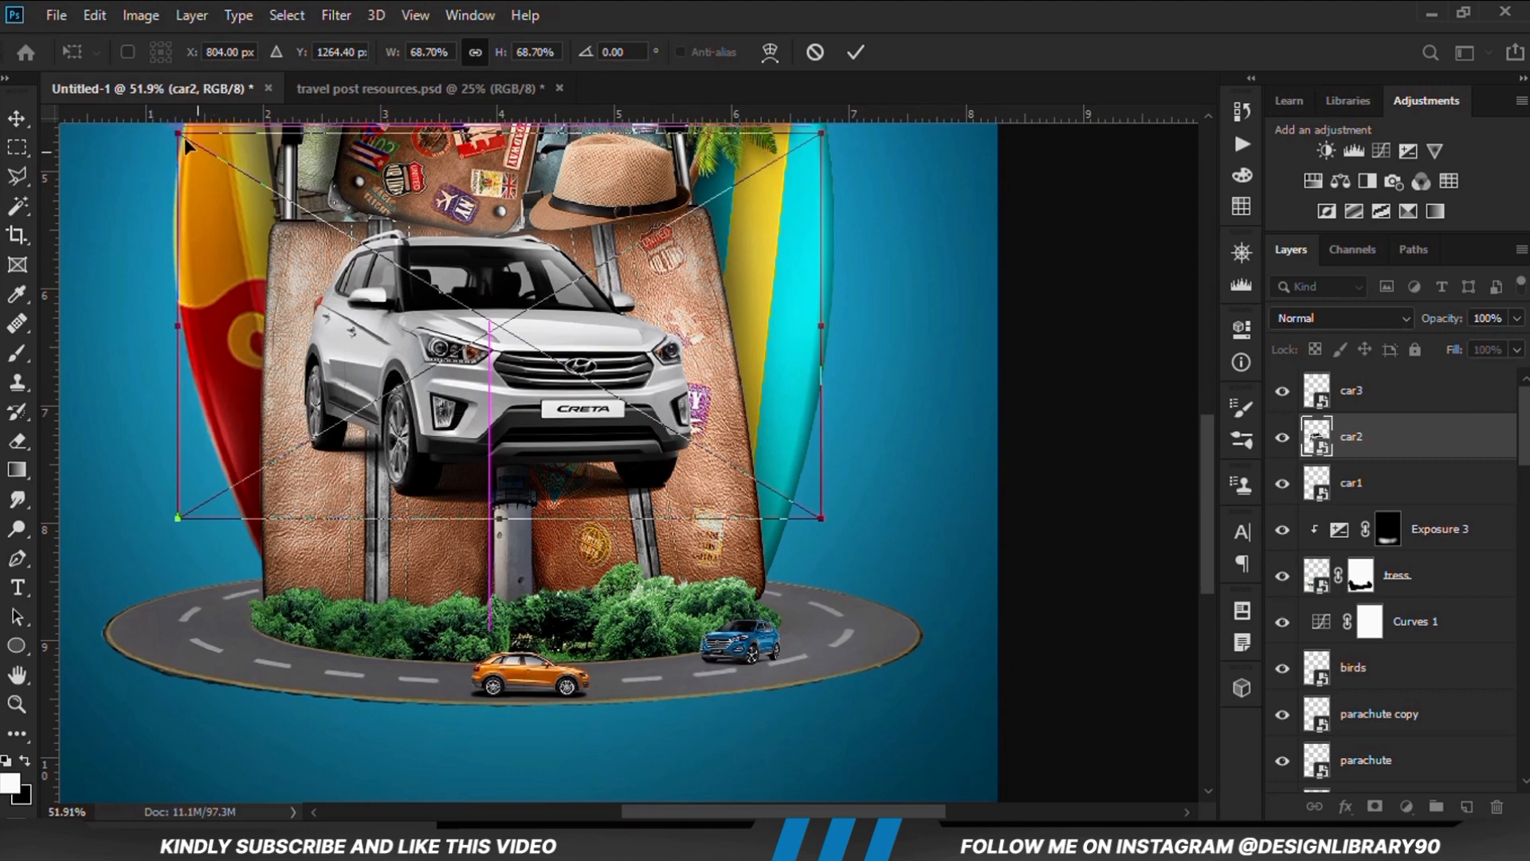
left_click_drag(185, 143, 630, 404)
left_click_drag(785, 479, 205, 637)
key("Return")
Scale the white car down further so it fits within the road's left curve, and deselect it
scroll(112, 567, "down", 2)
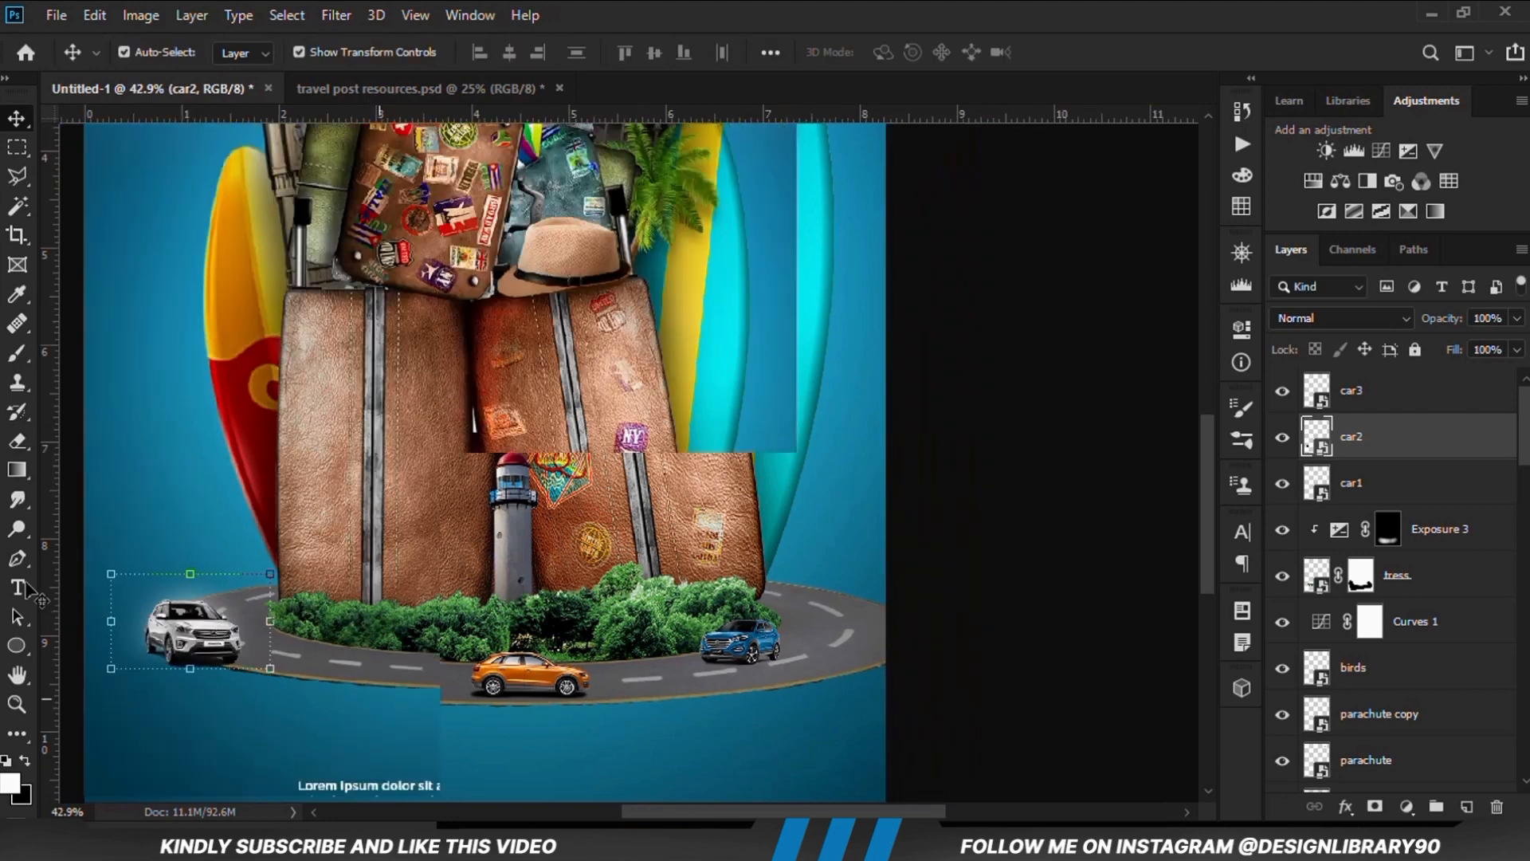
left_click_drag(109, 565, 141, 591)
key("Return")
key("ctrl+t")
key("Return")
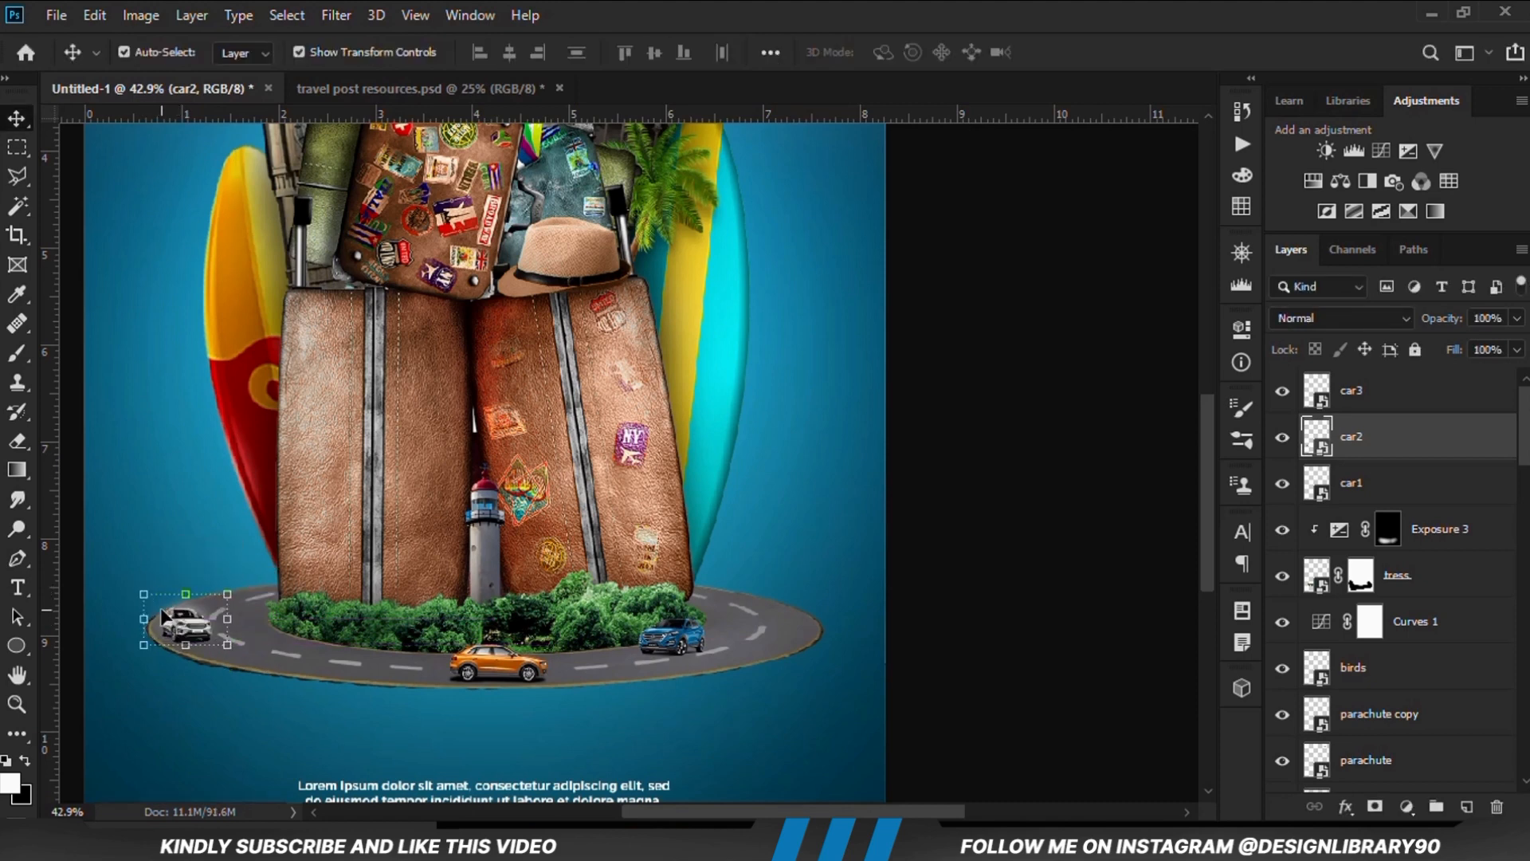
left_click(934, 648)
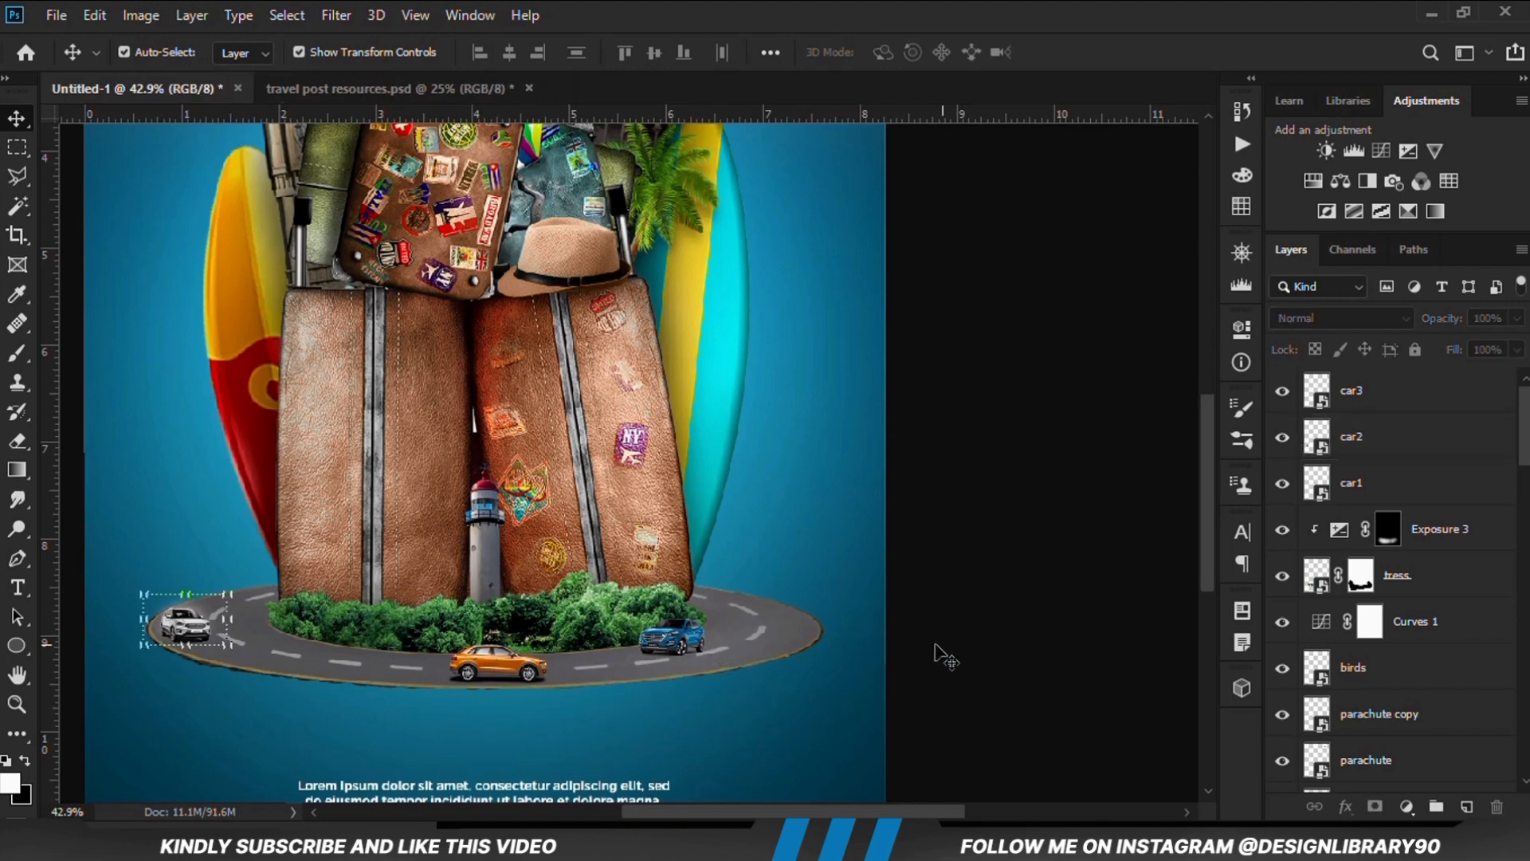
Apply a free transform to the blue car on the road and select the orange car3 layer
left_click(668, 655)
key("ctrl+t")
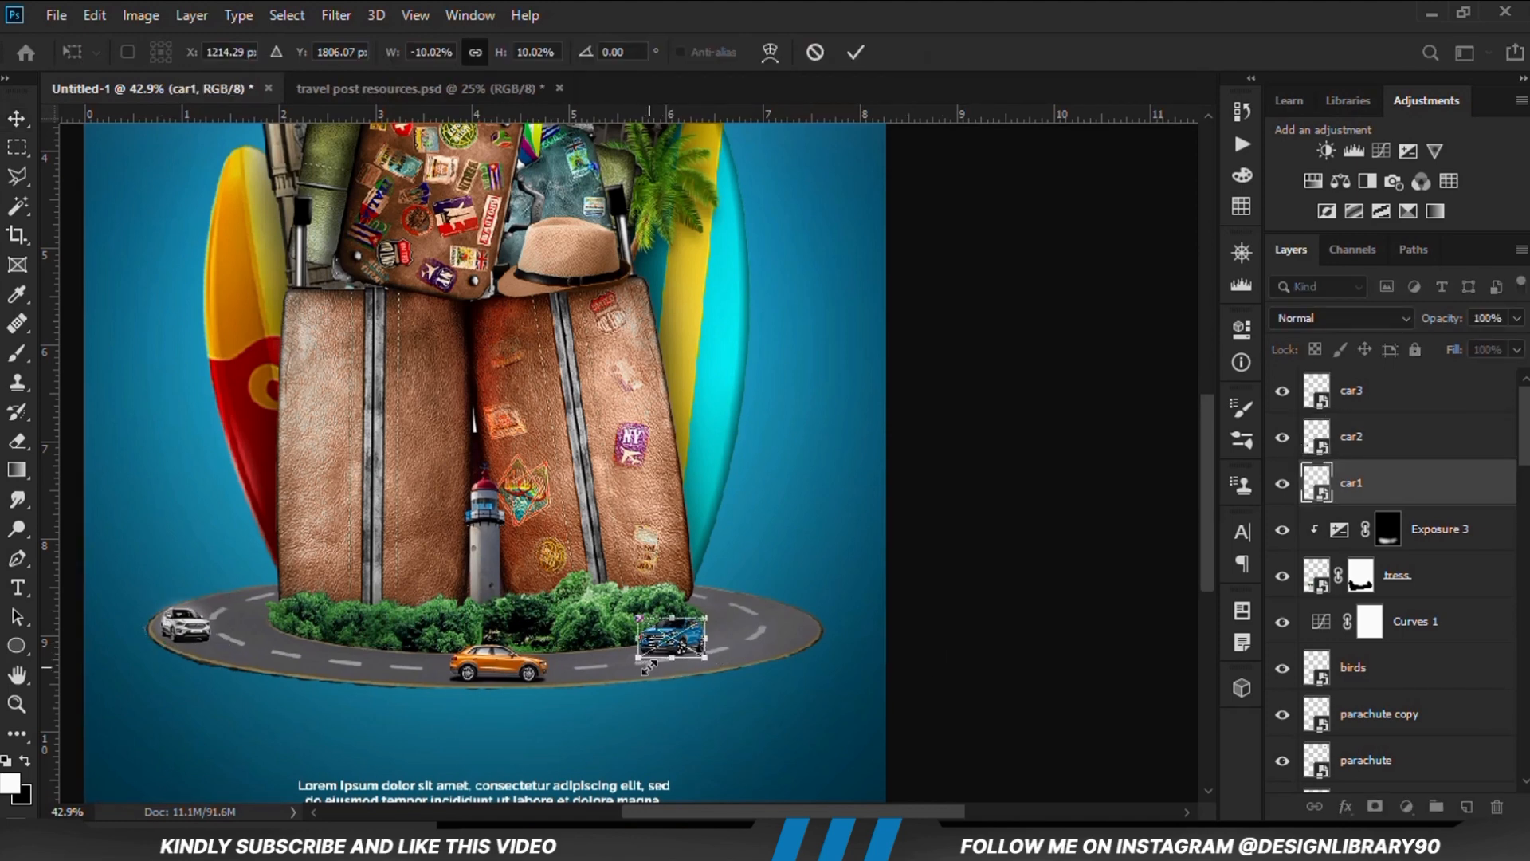
key("Return")
left_click(986, 673)
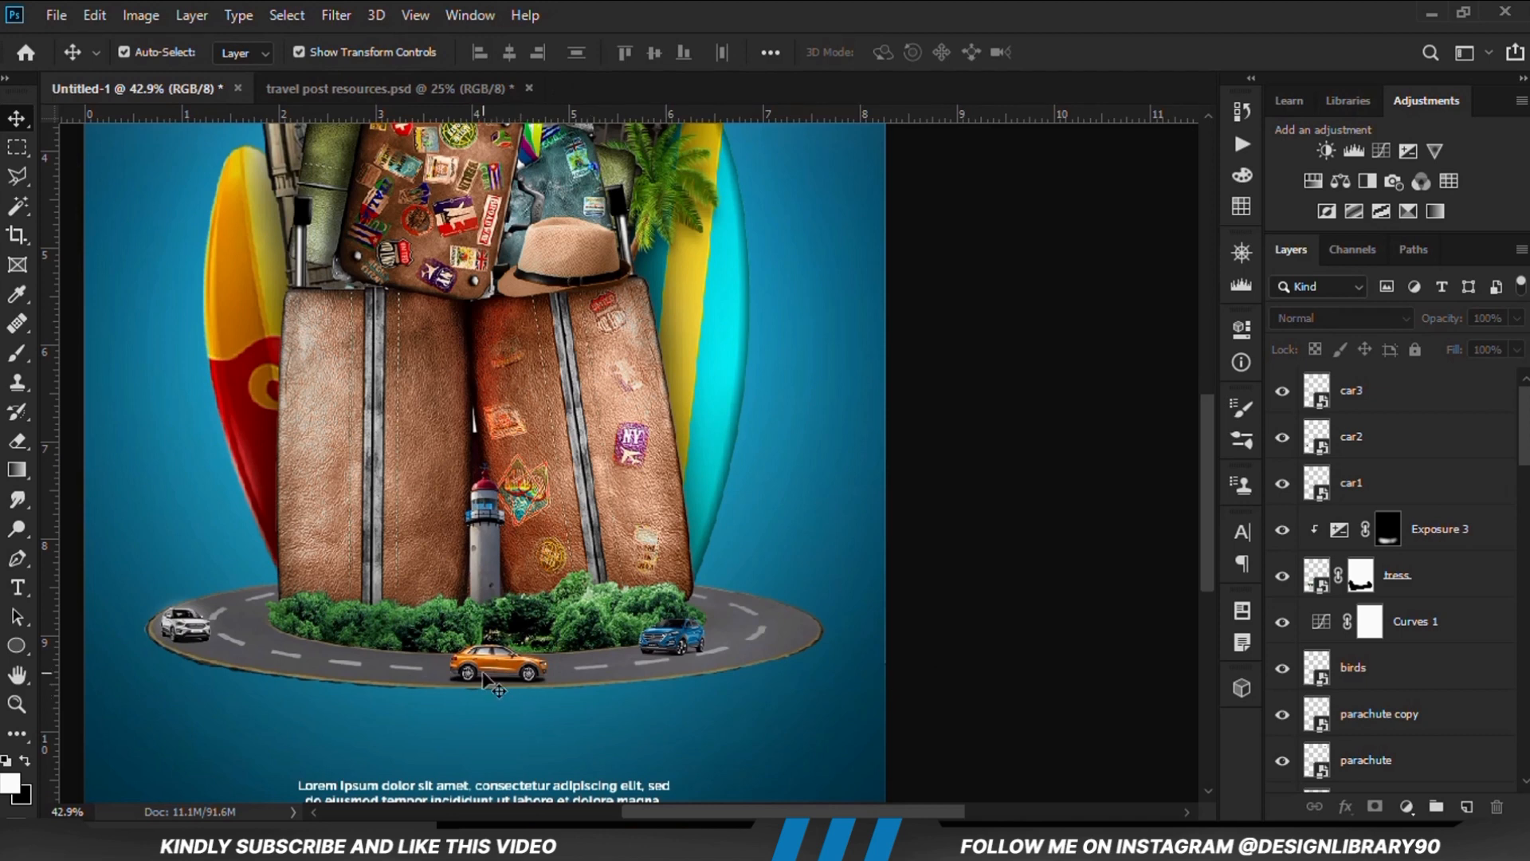
left_click(484, 677)
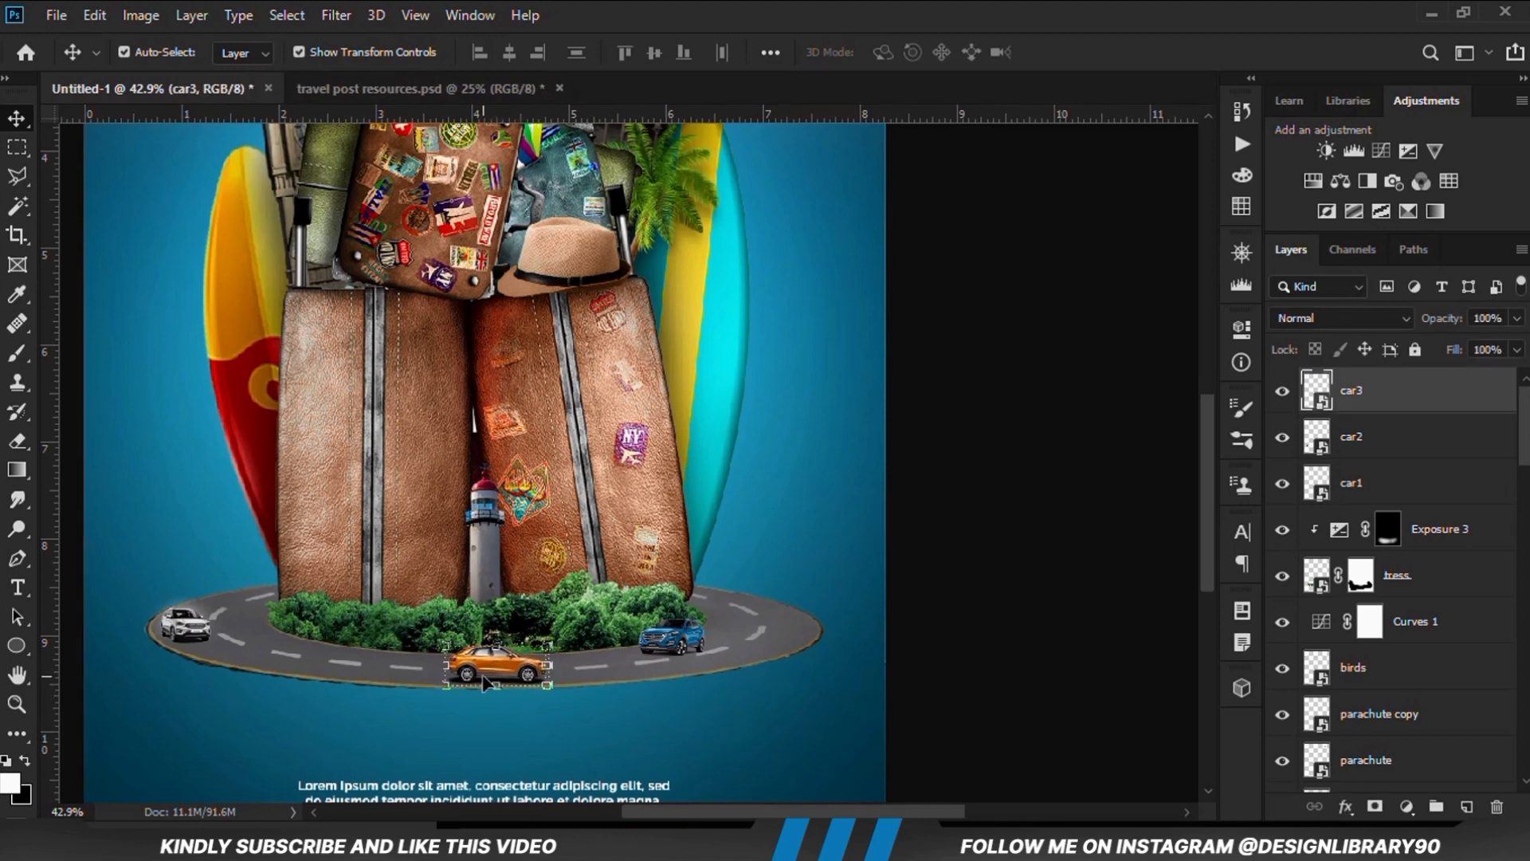
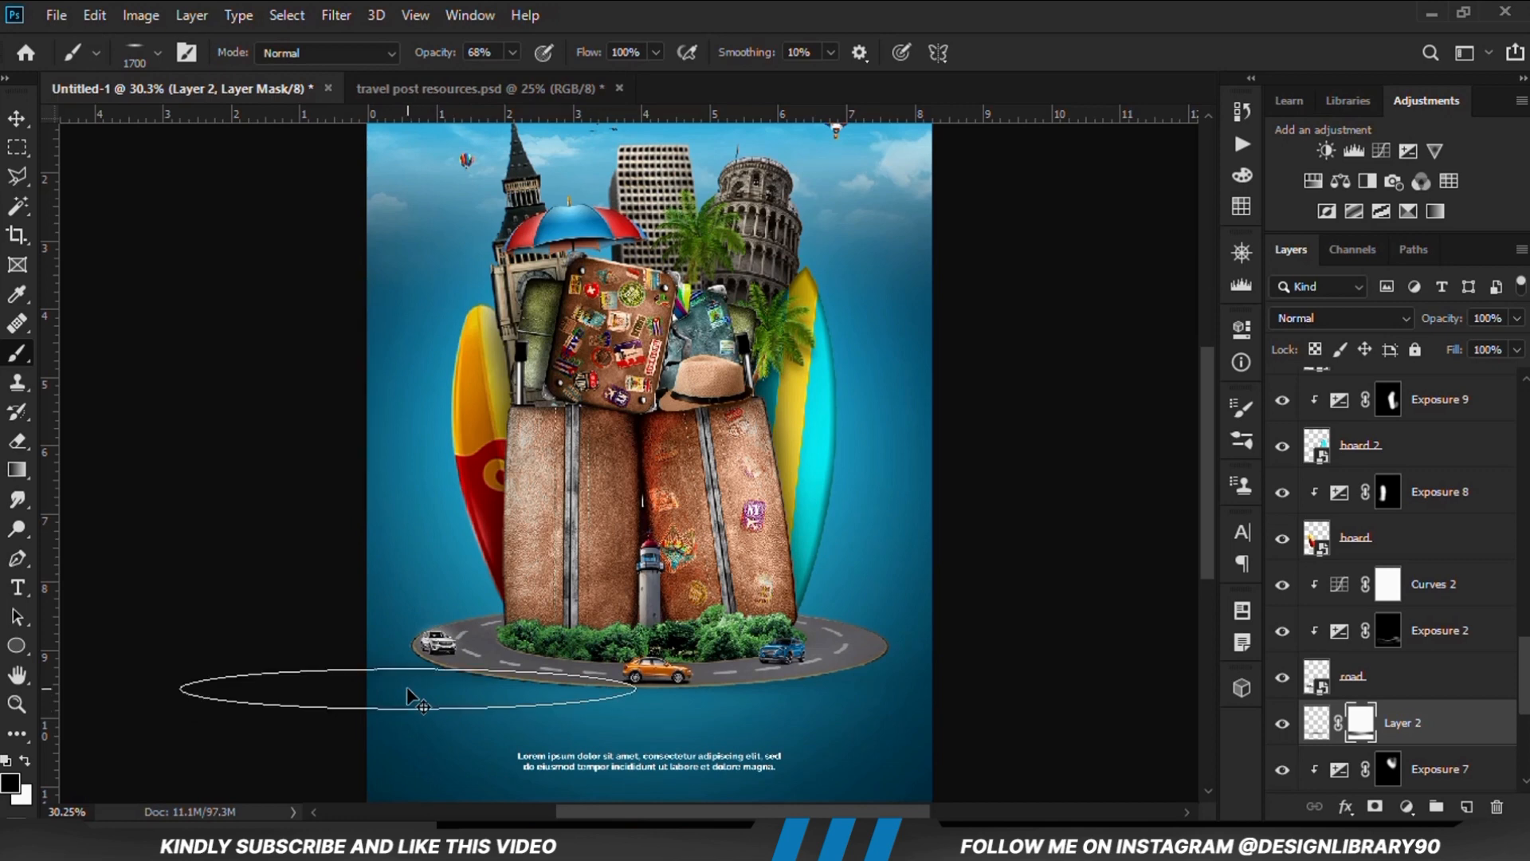
Reduce the brush size to 1200 px and compare the poster with Layer 2 below the road hidden and shown
key("bracketleft")
key("bracketleft")
key("bracketleft")
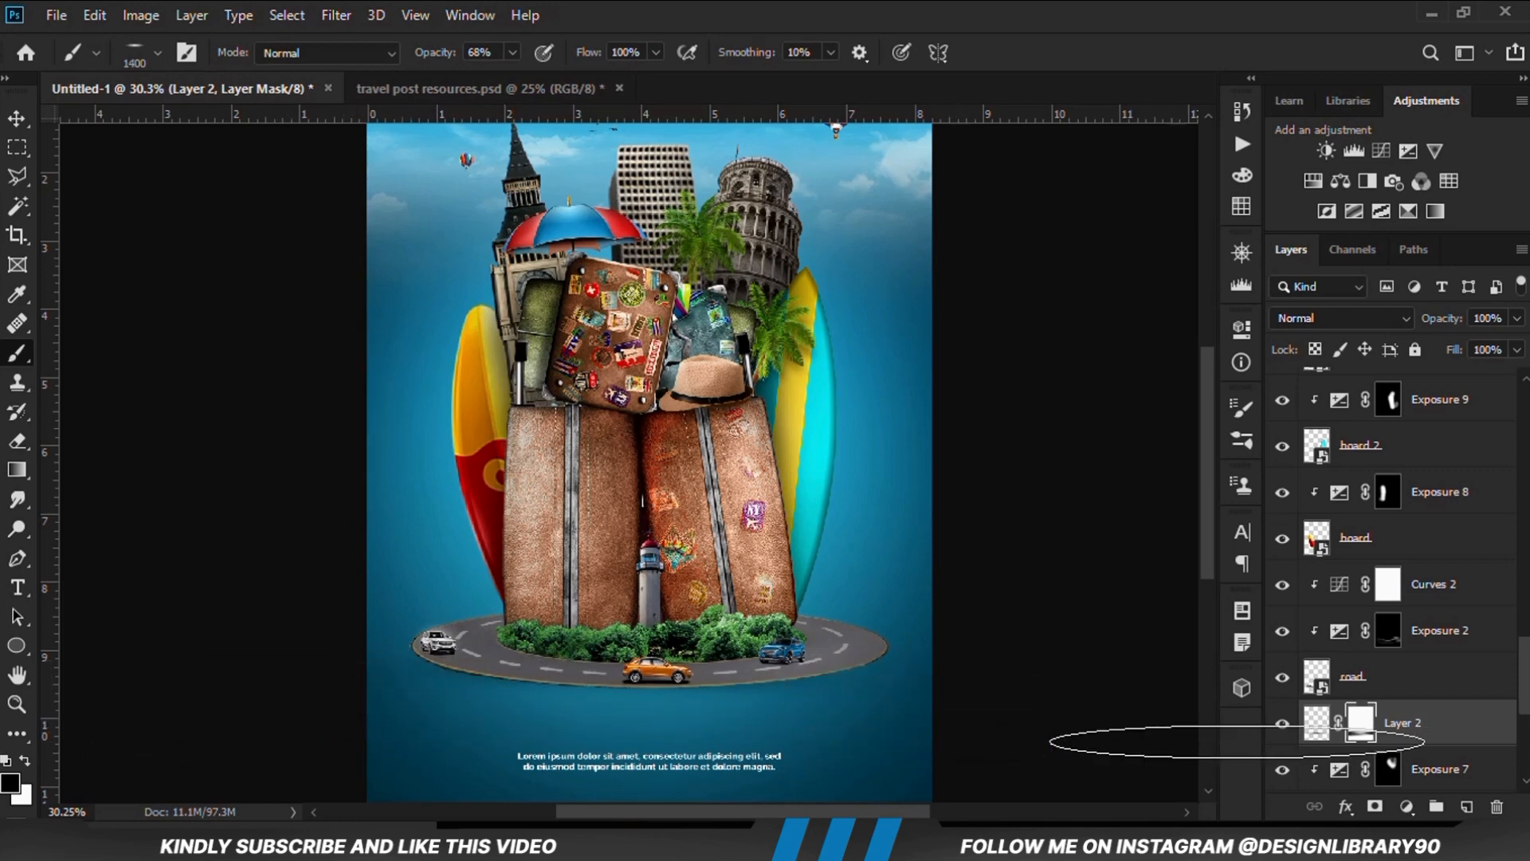
left_click(1282, 724)
left_click(1283, 725)
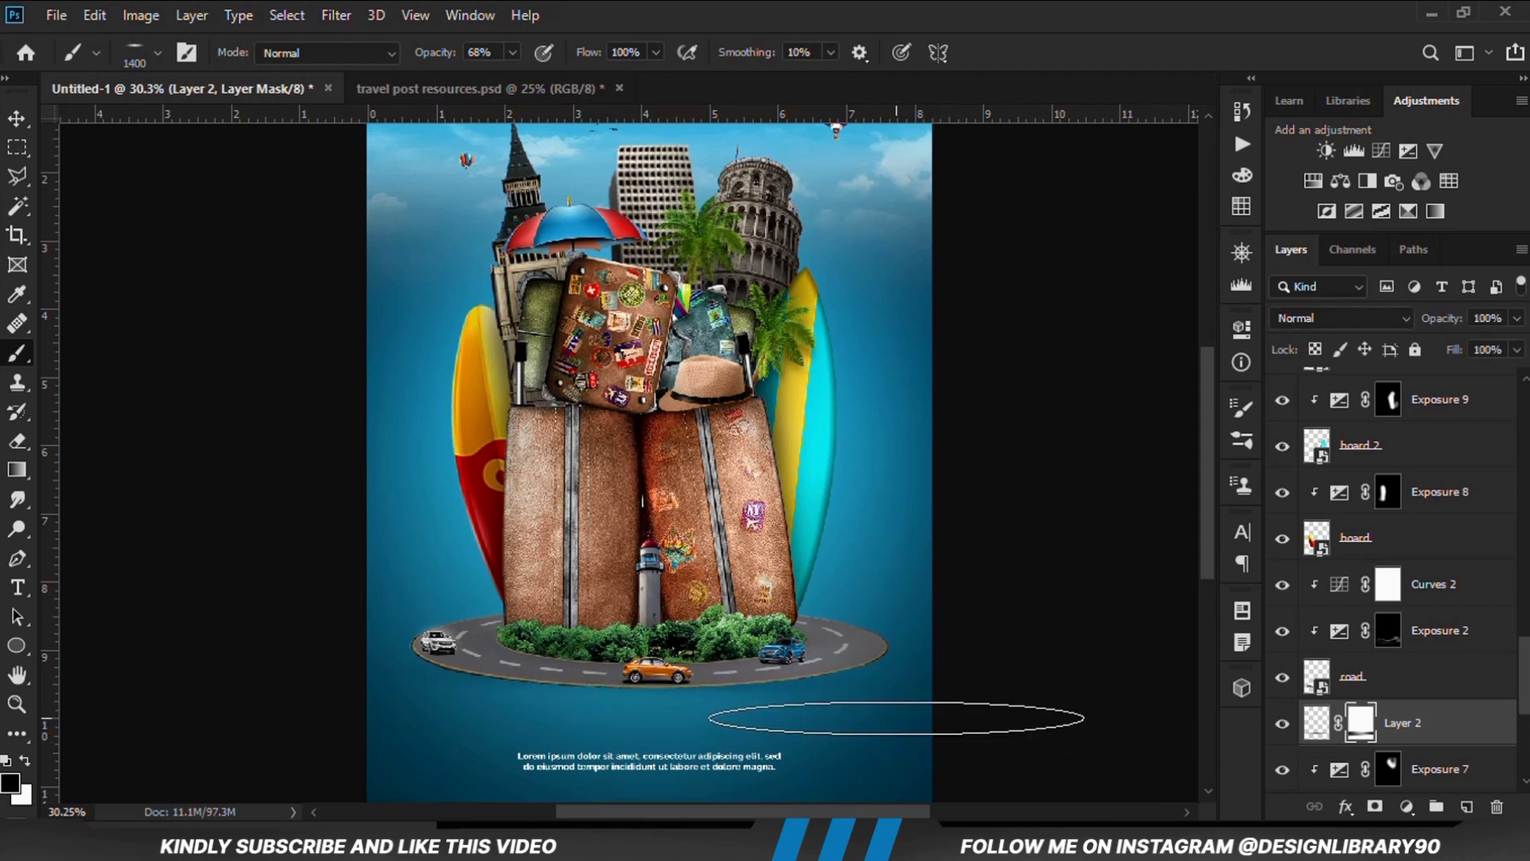
key("bracketleft")
key("bracketleft")
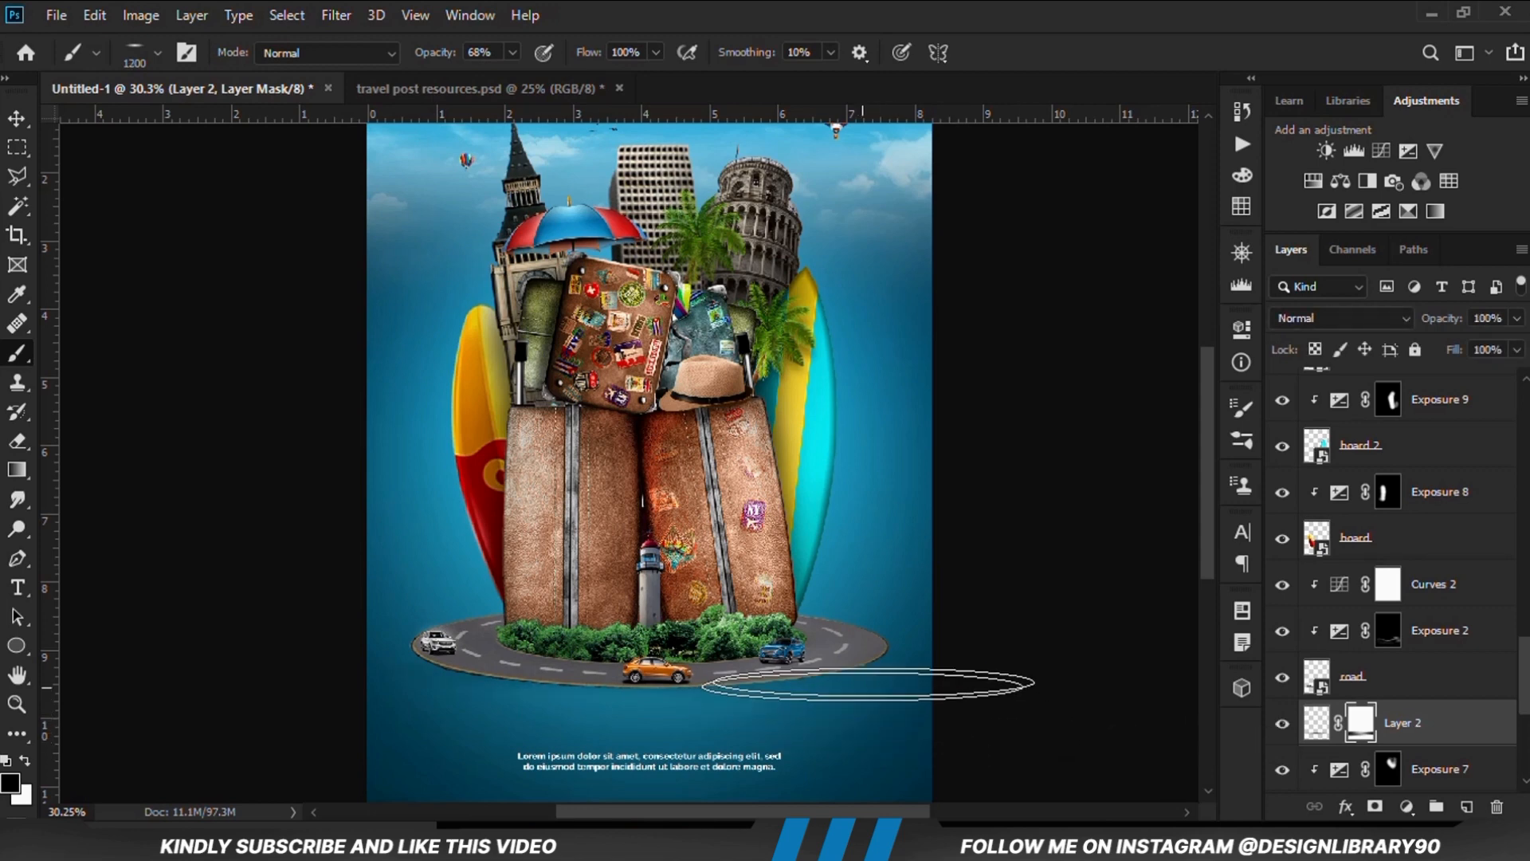
left_click(1282, 725)
left_click(1282, 726)
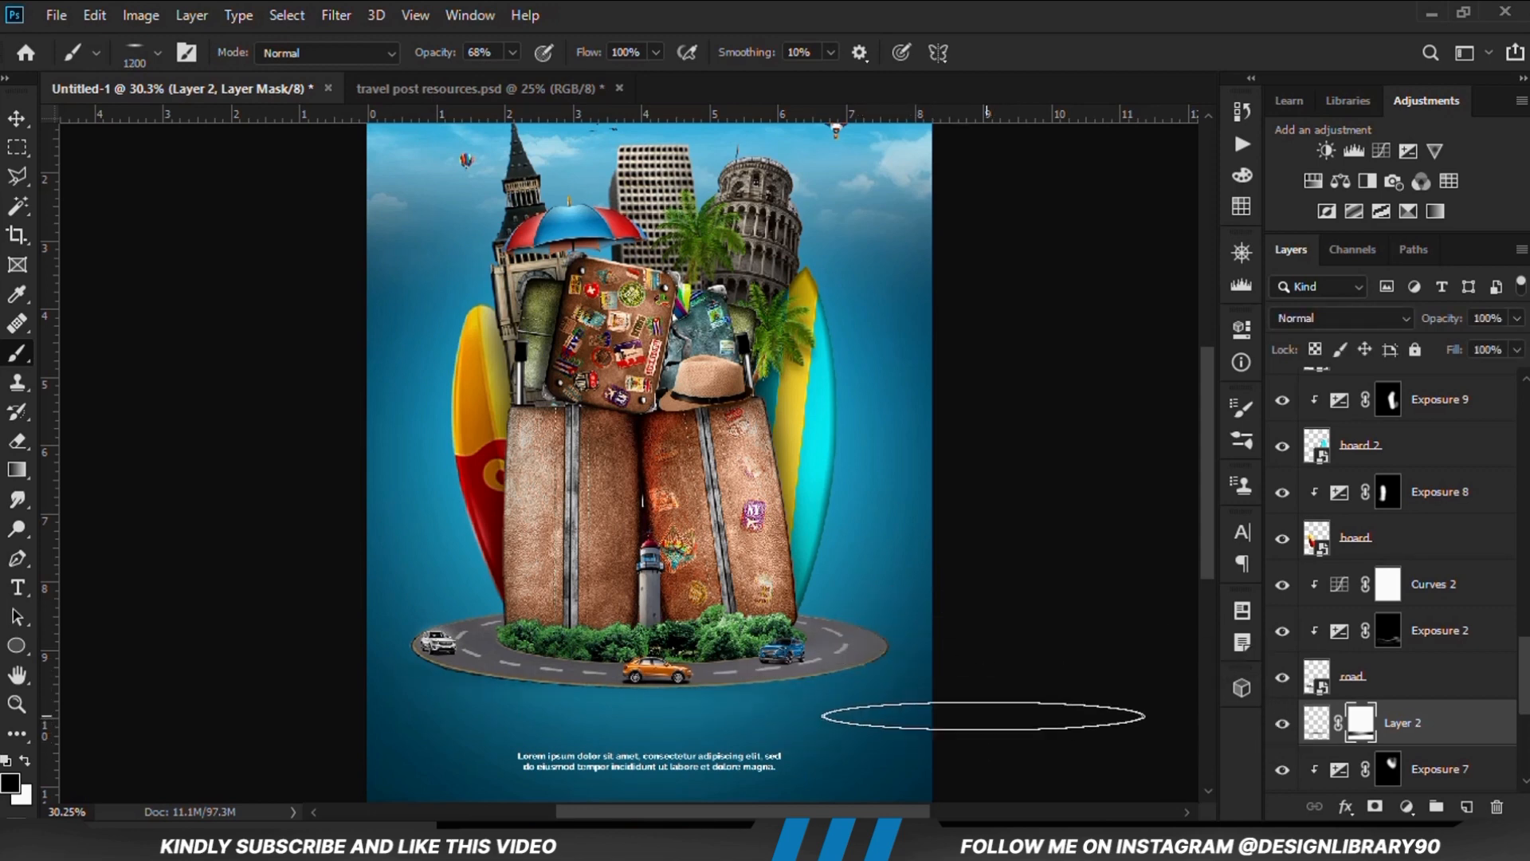
left_click(1282, 725)
left_click(1282, 725)
key("ctrl+minus")
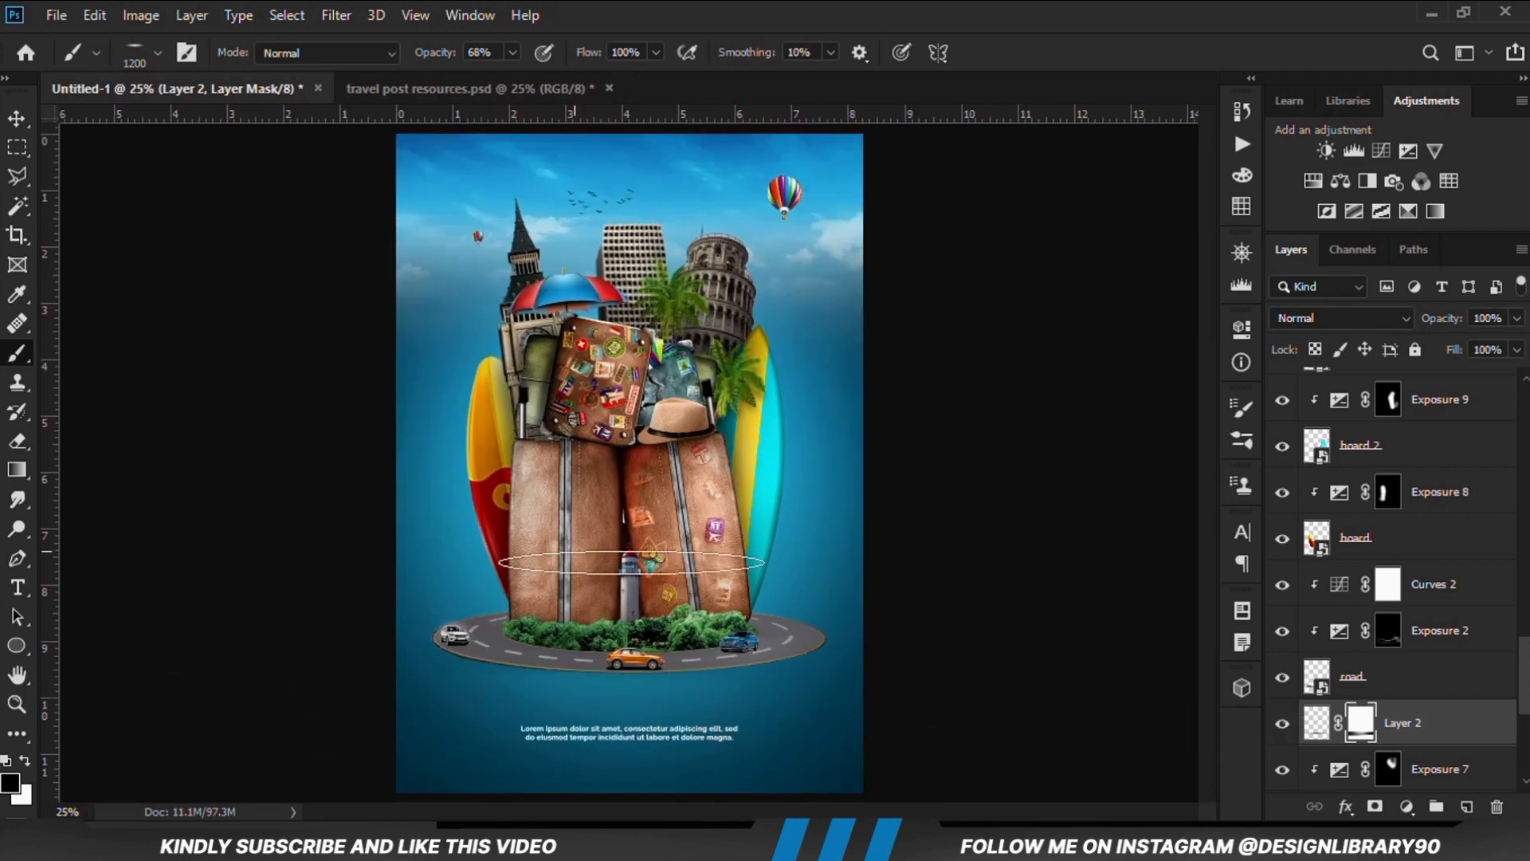
Select the lorem ipsum text with the Move tool, shift it slightly down below the road, and deselect it
left_click(22, 132)
left_click(94, 119)
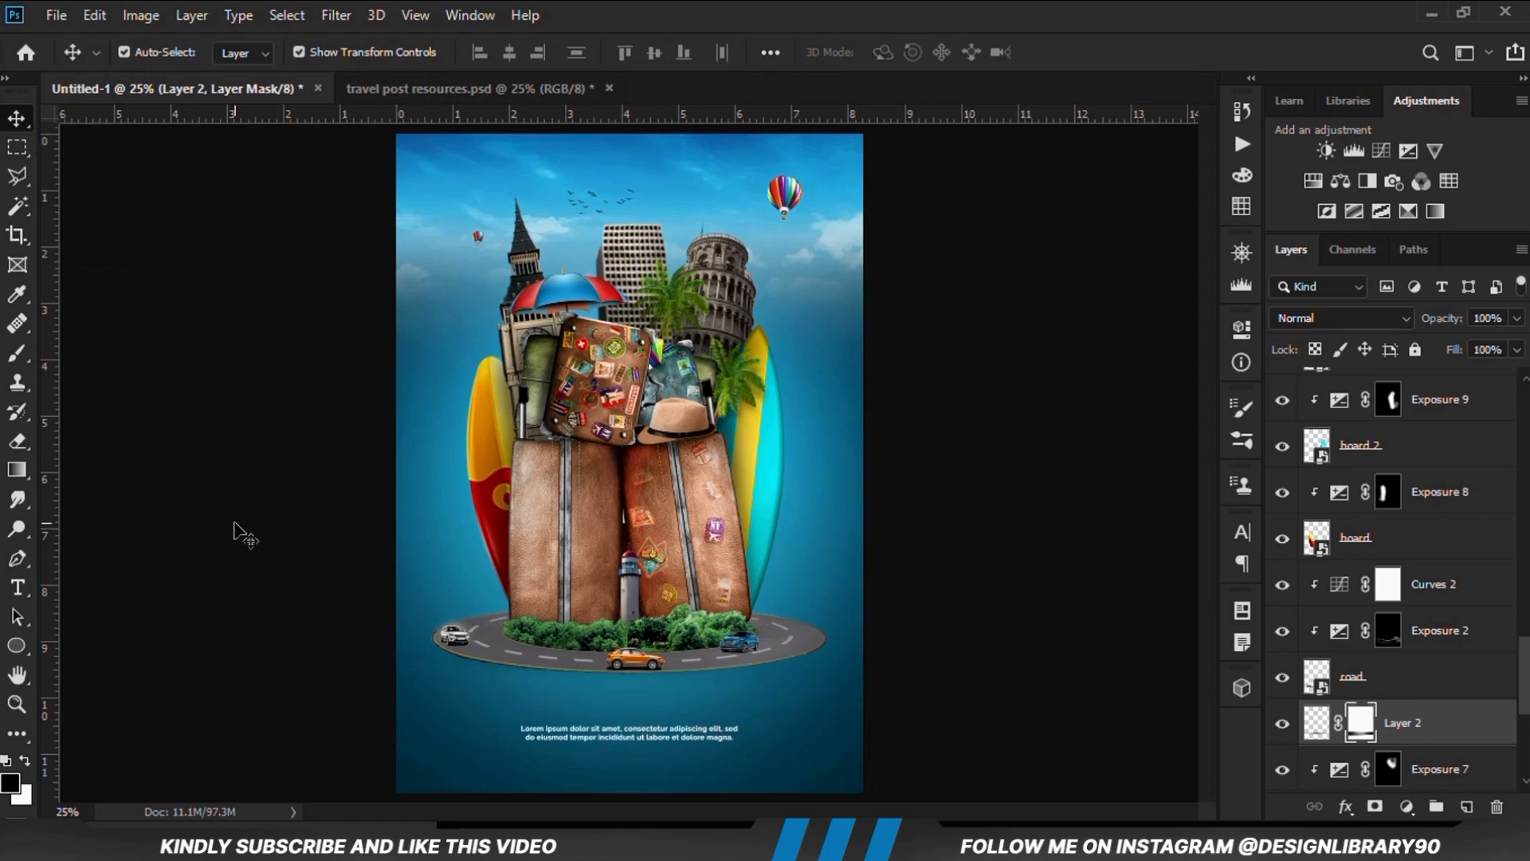
left_click(237, 529)
scroll(649, 535, "down", 1)
scroll(648, 531, "up", 1)
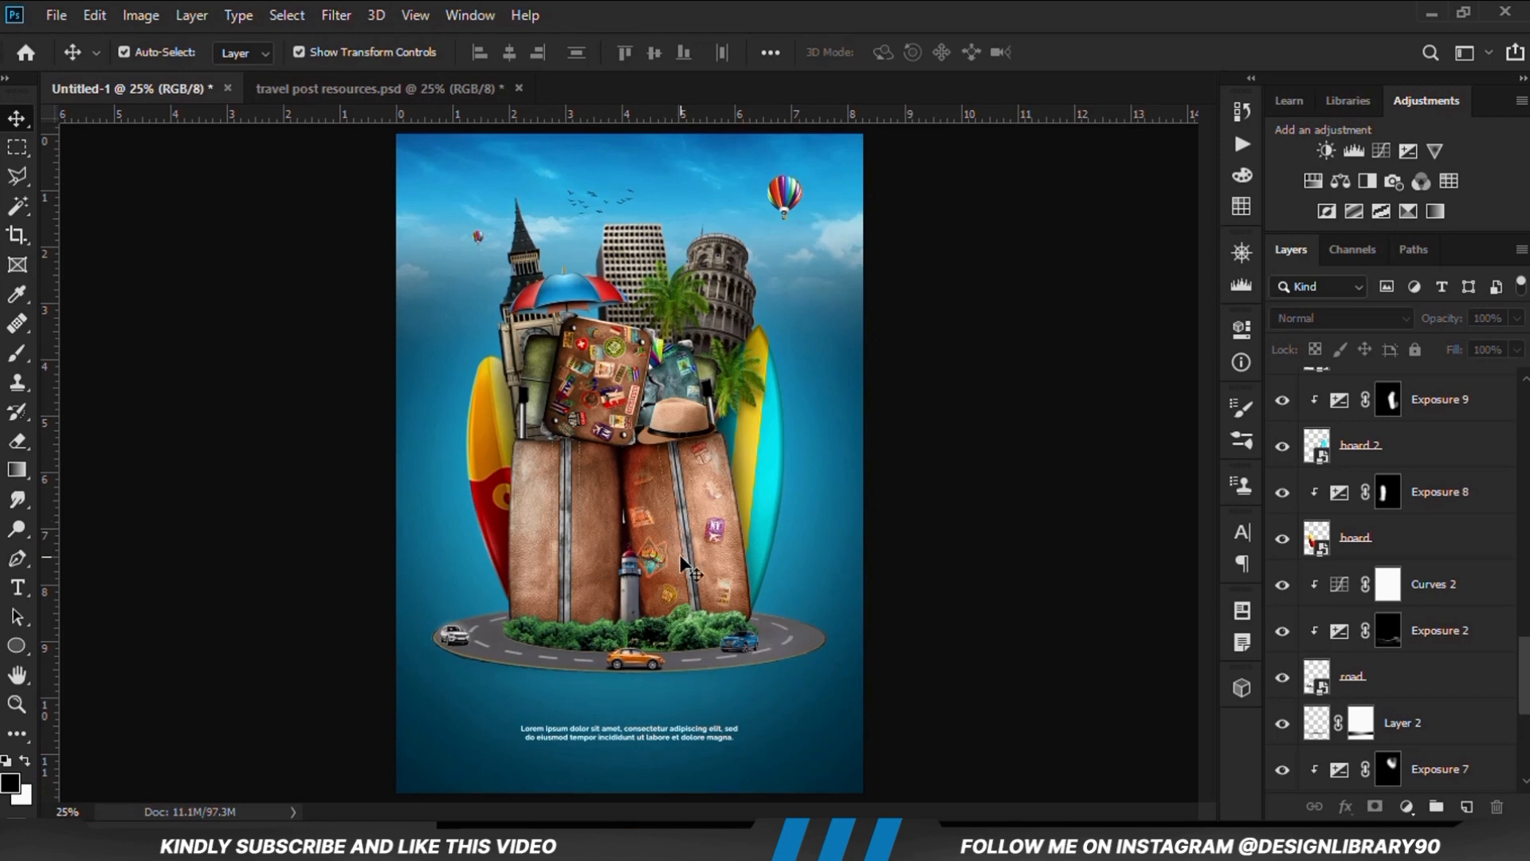
scroll(685, 567, "up", 1)
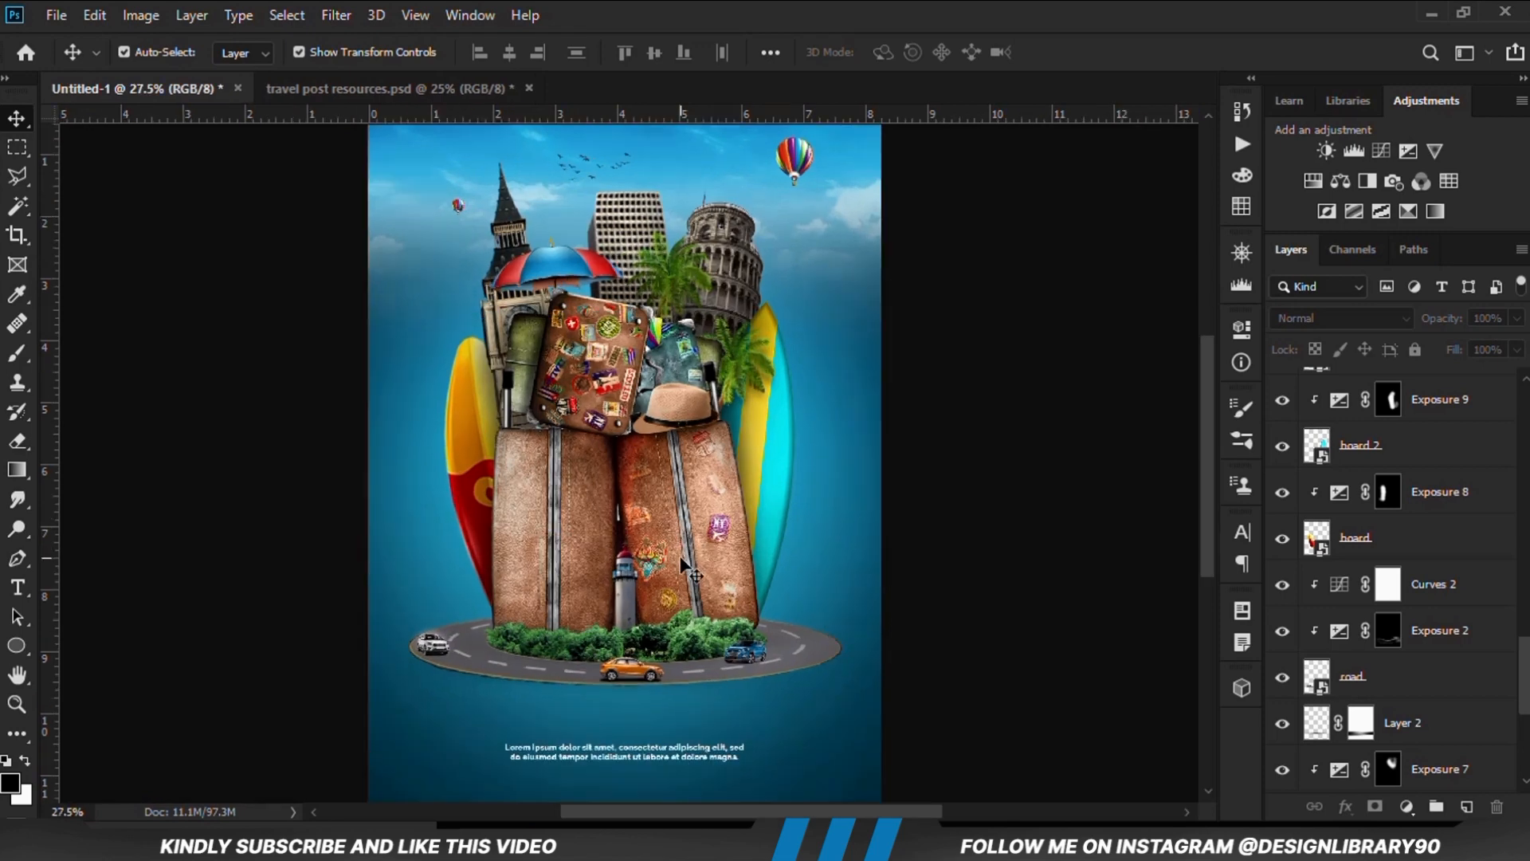
scroll(685, 567, "down", 1)
left_click(694, 753)
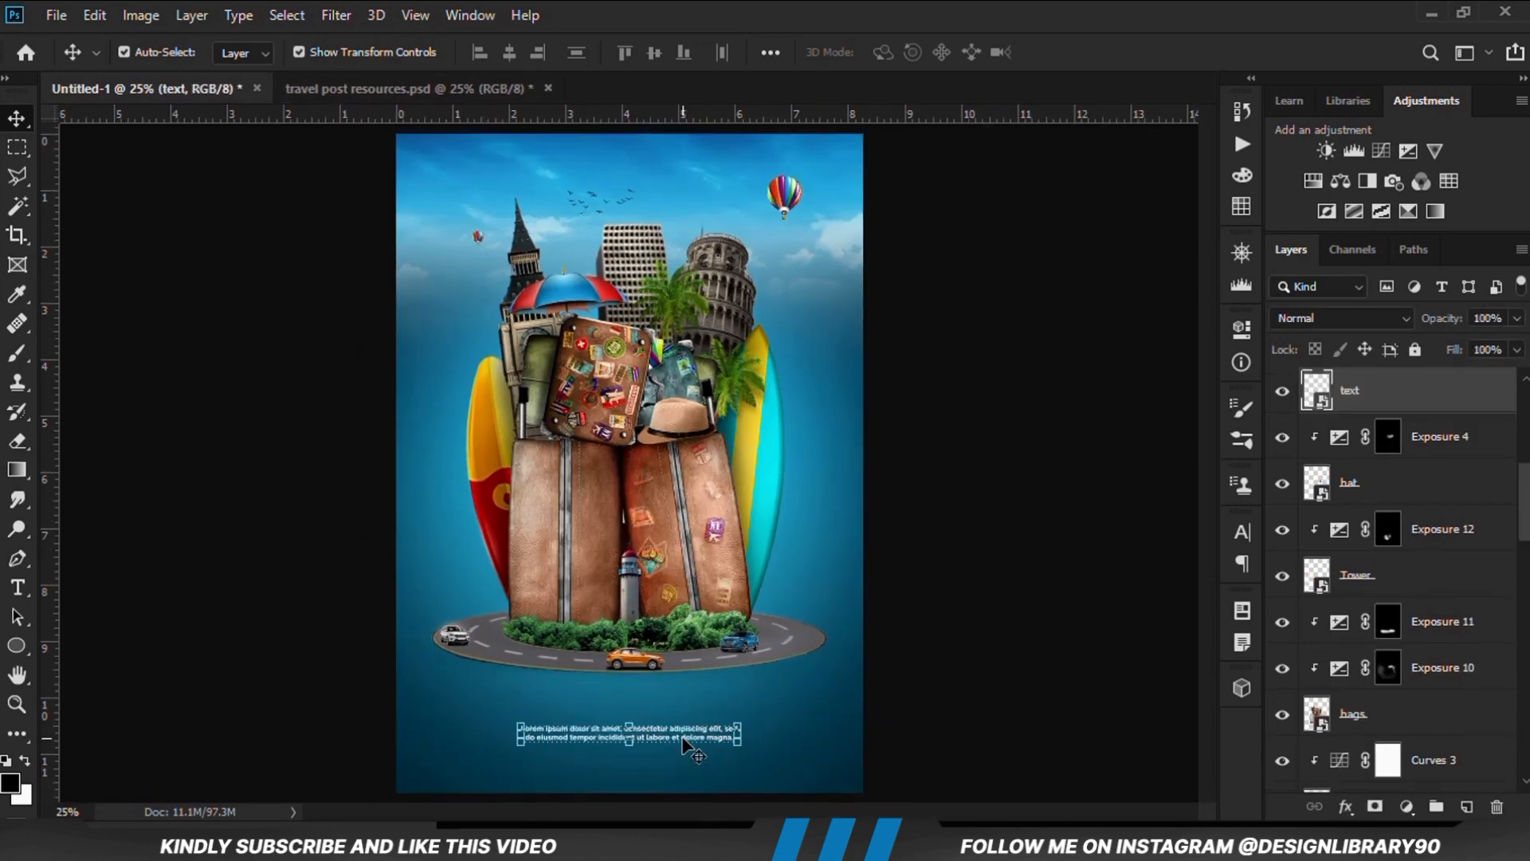
left_click(924, 676)
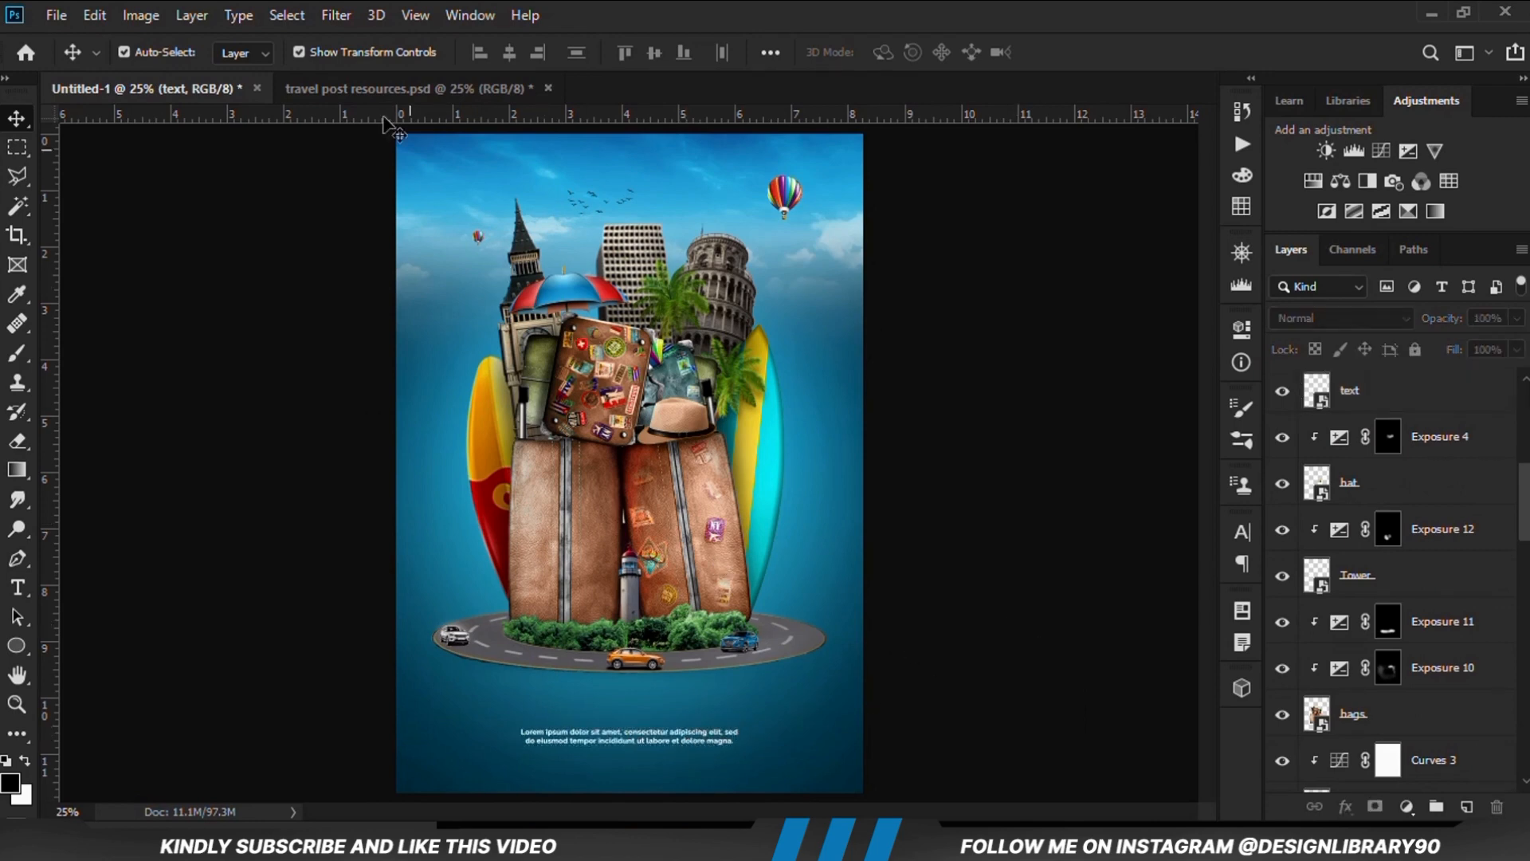
Show the dark particle texture layer in travel post resources.psd and copy it into the Untitled-1 poster document
left_click(356, 89)
scroll(1355, 639, "up", 6)
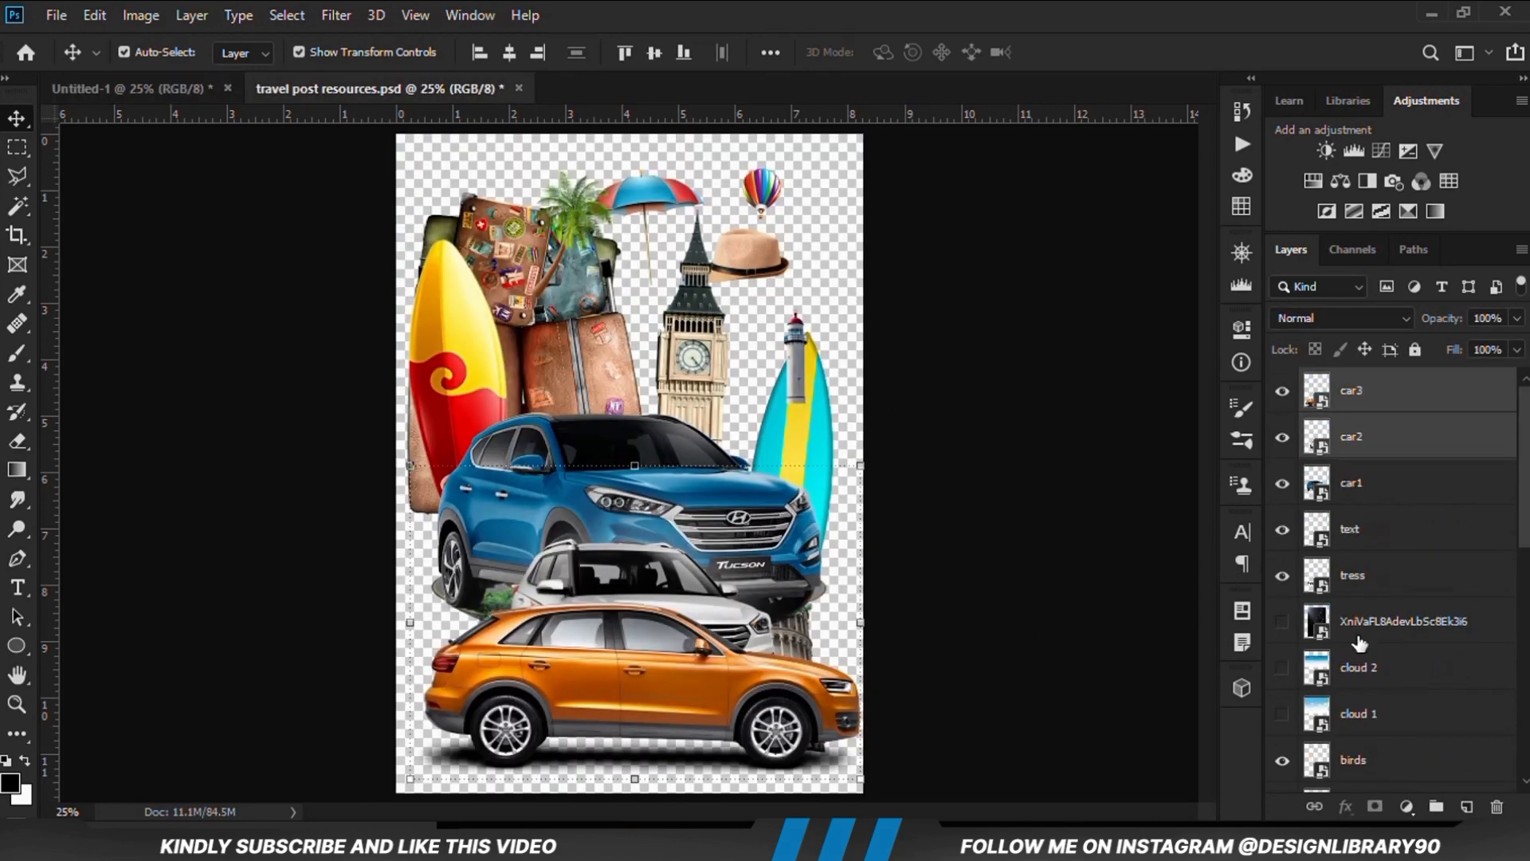
scroll(1355, 639, "down", 1)
left_click(1282, 534)
left_click_drag(670, 373, 682, 354)
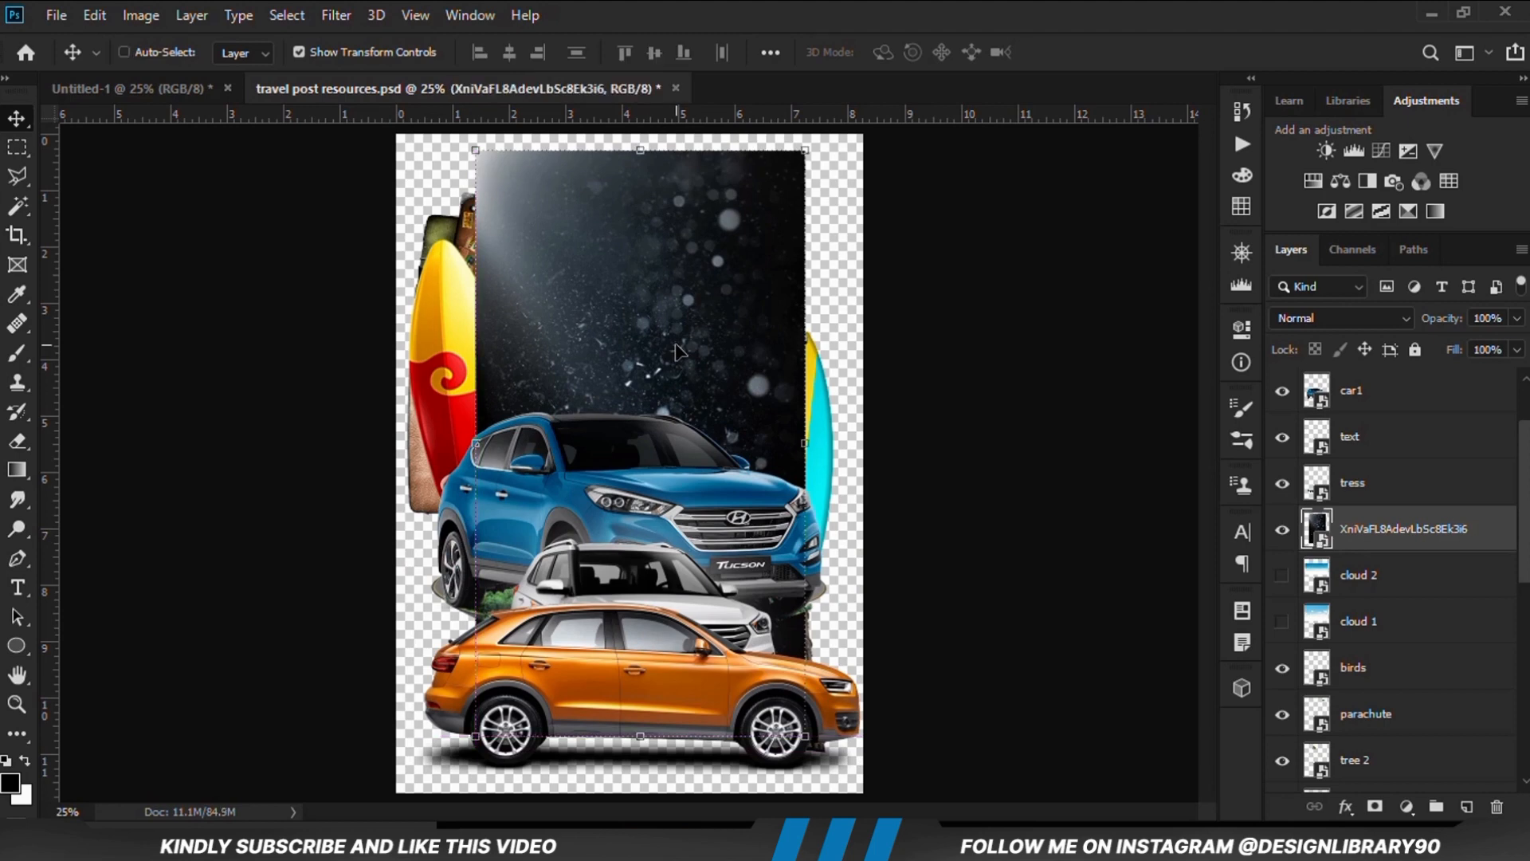
left_click_drag(169, 104, 577, 384)
Convert the particle texture to a smart object, scale it to 162.54%, and position it to cover the whole poster
right_click(1407, 396)
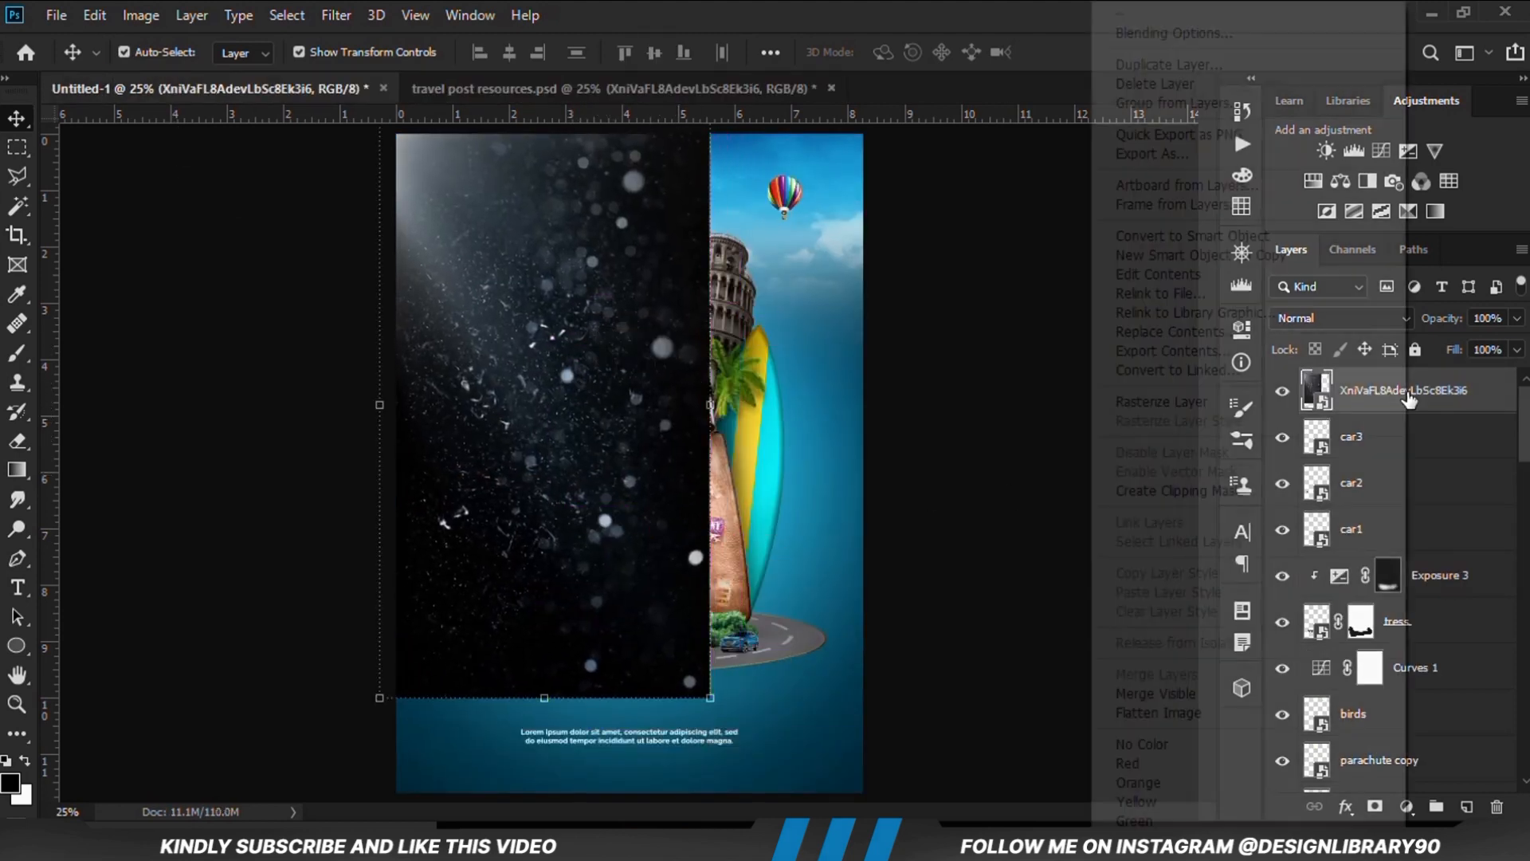
left_click(1202, 237)
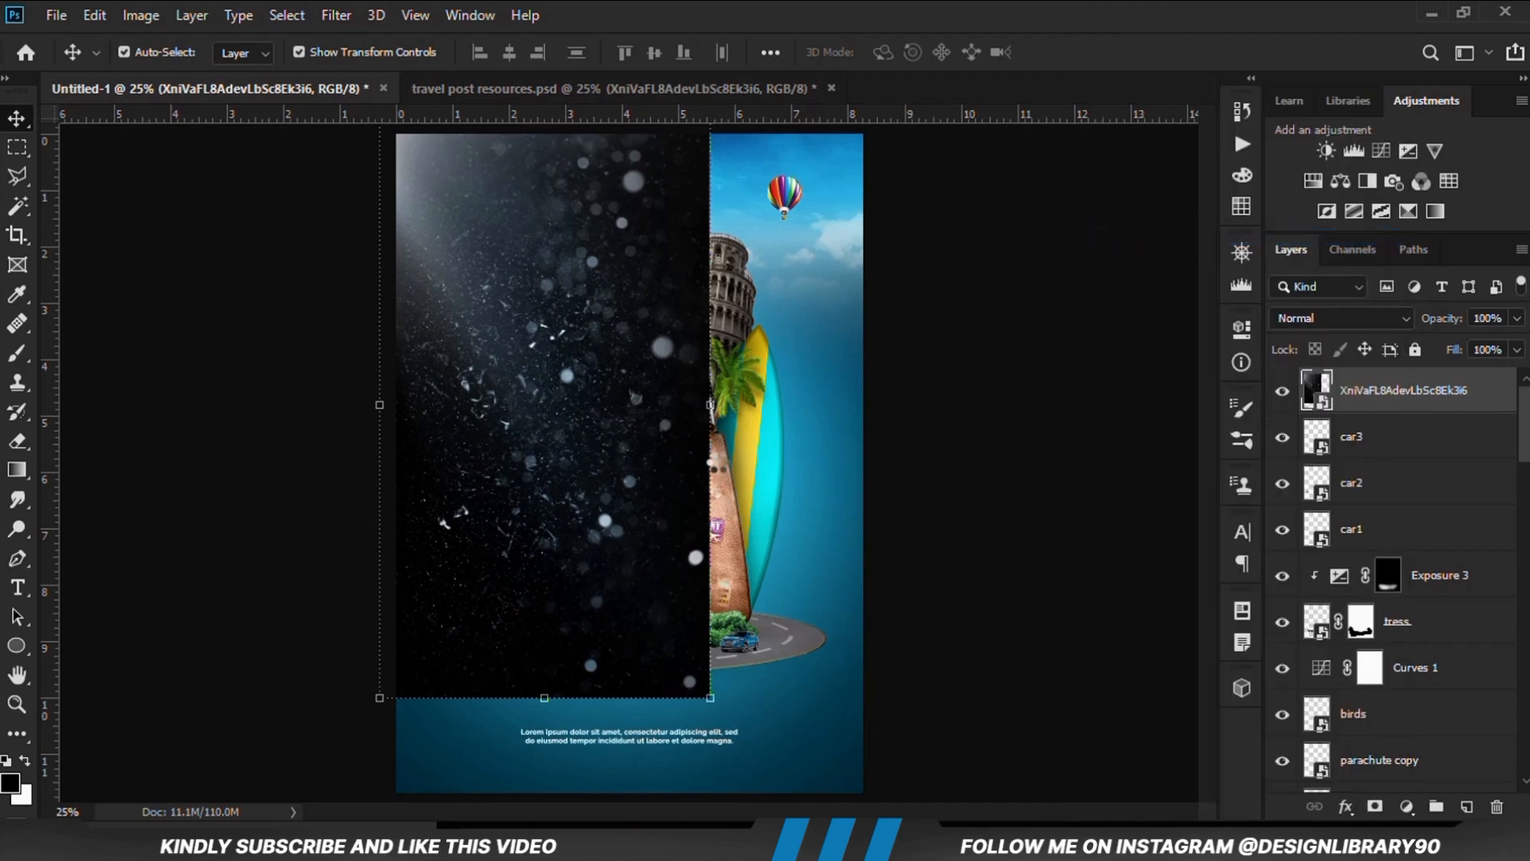
left_click(710, 407)
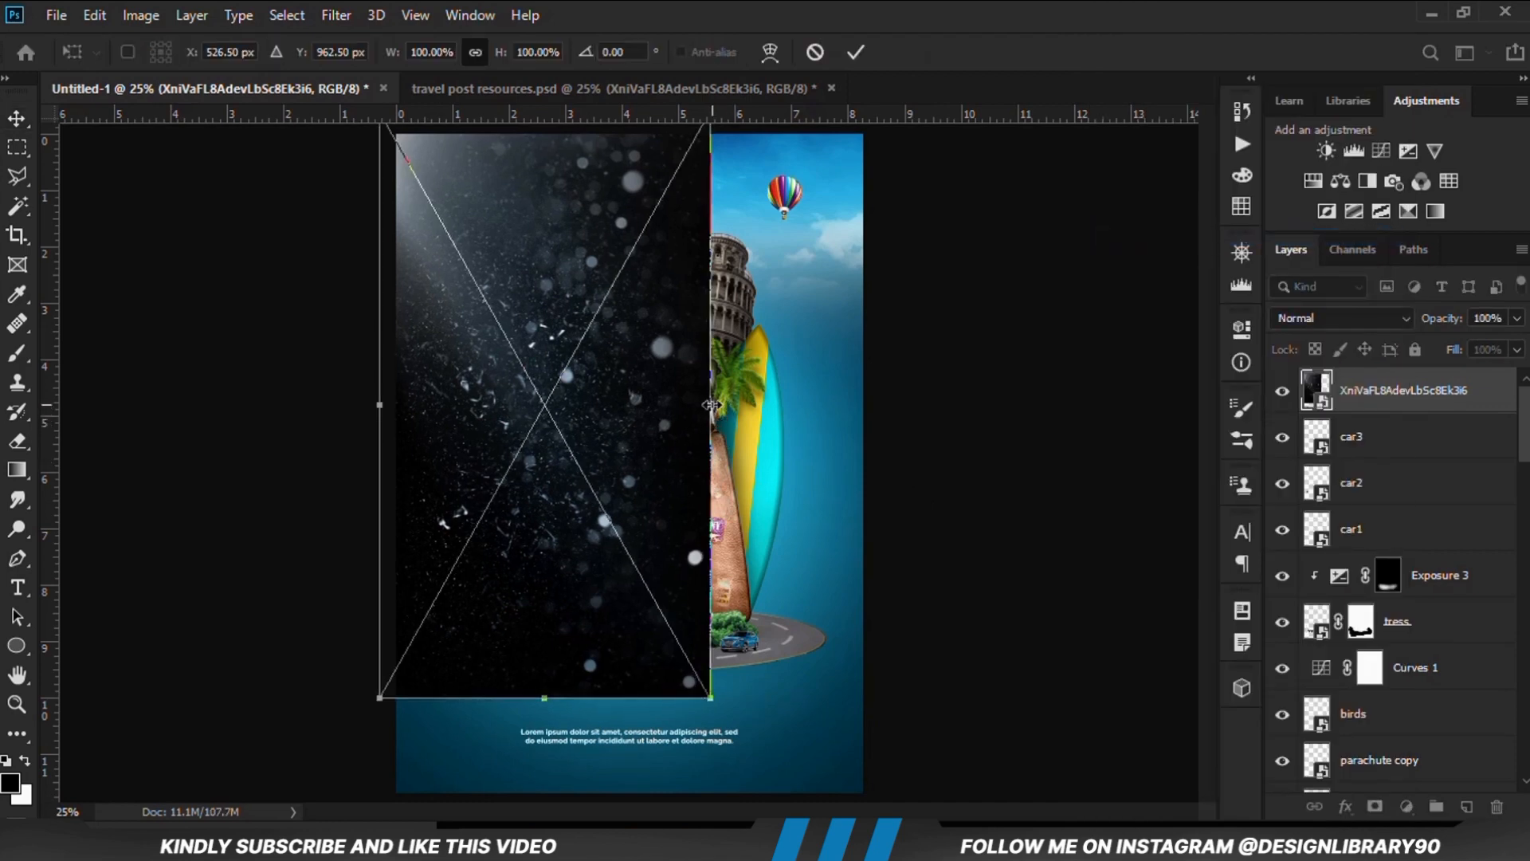
left_click_drag(710, 405, 917, 410)
left_click_drag(757, 447, 773, 631)
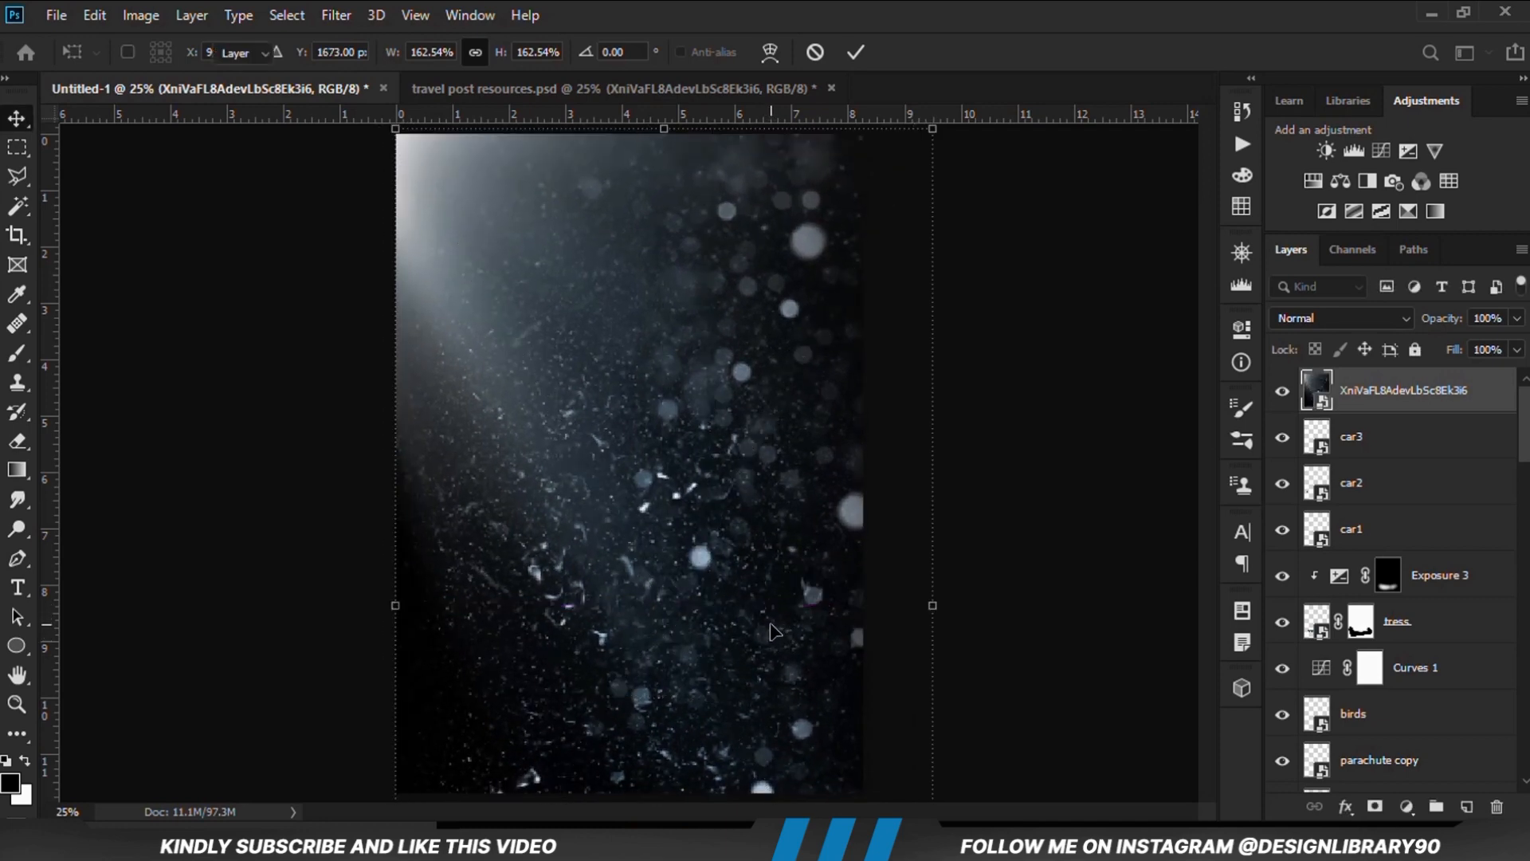
key("Return")
Set the particle texture layer's blend mode to Screen and check the effect against the poster underneath
left_click(1282, 391)
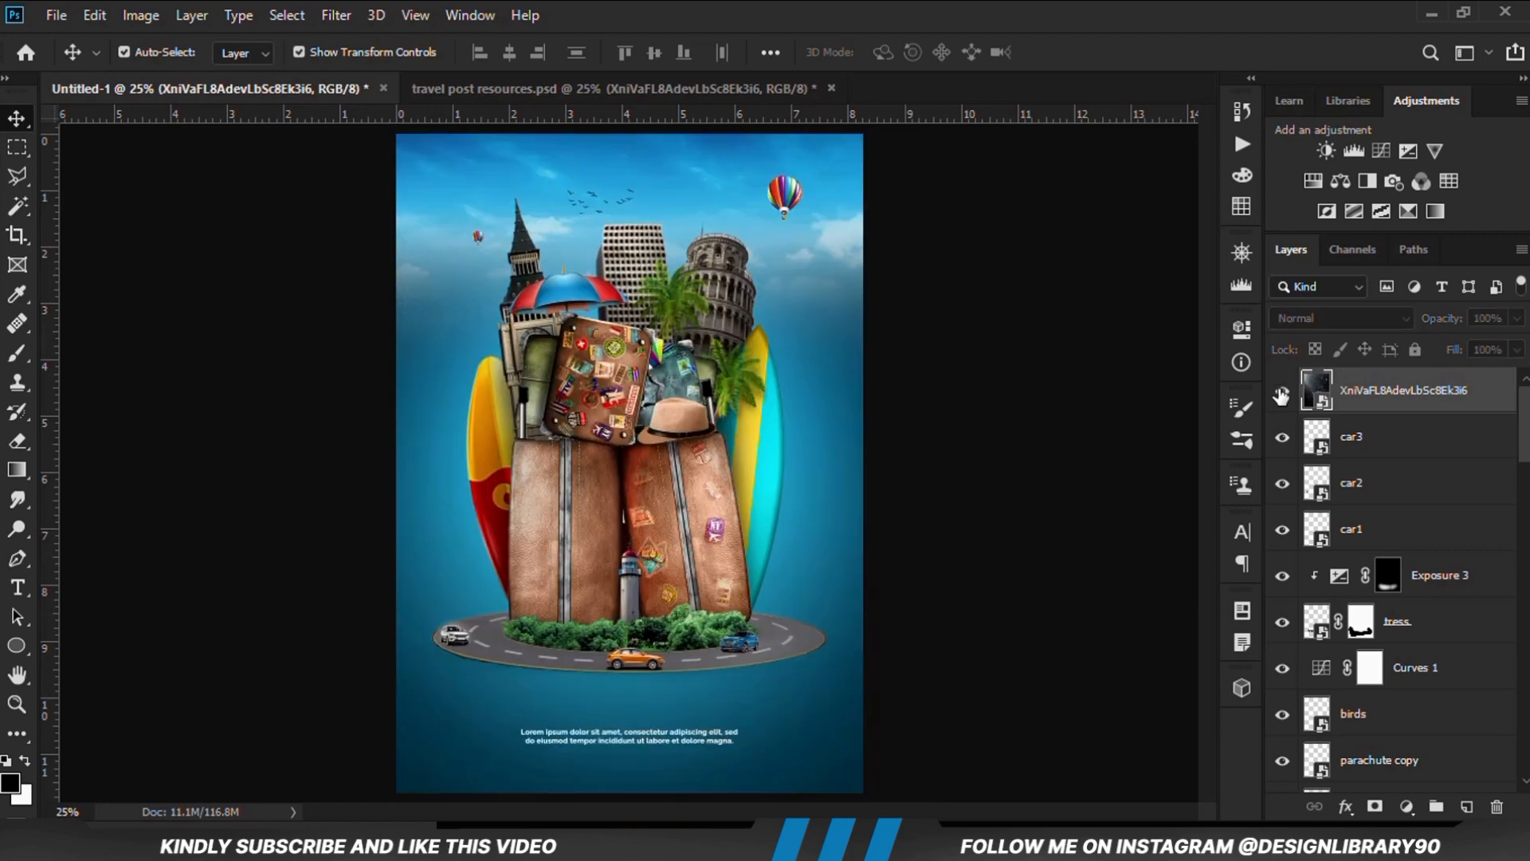
left_click(1281, 391)
left_click(1303, 319)
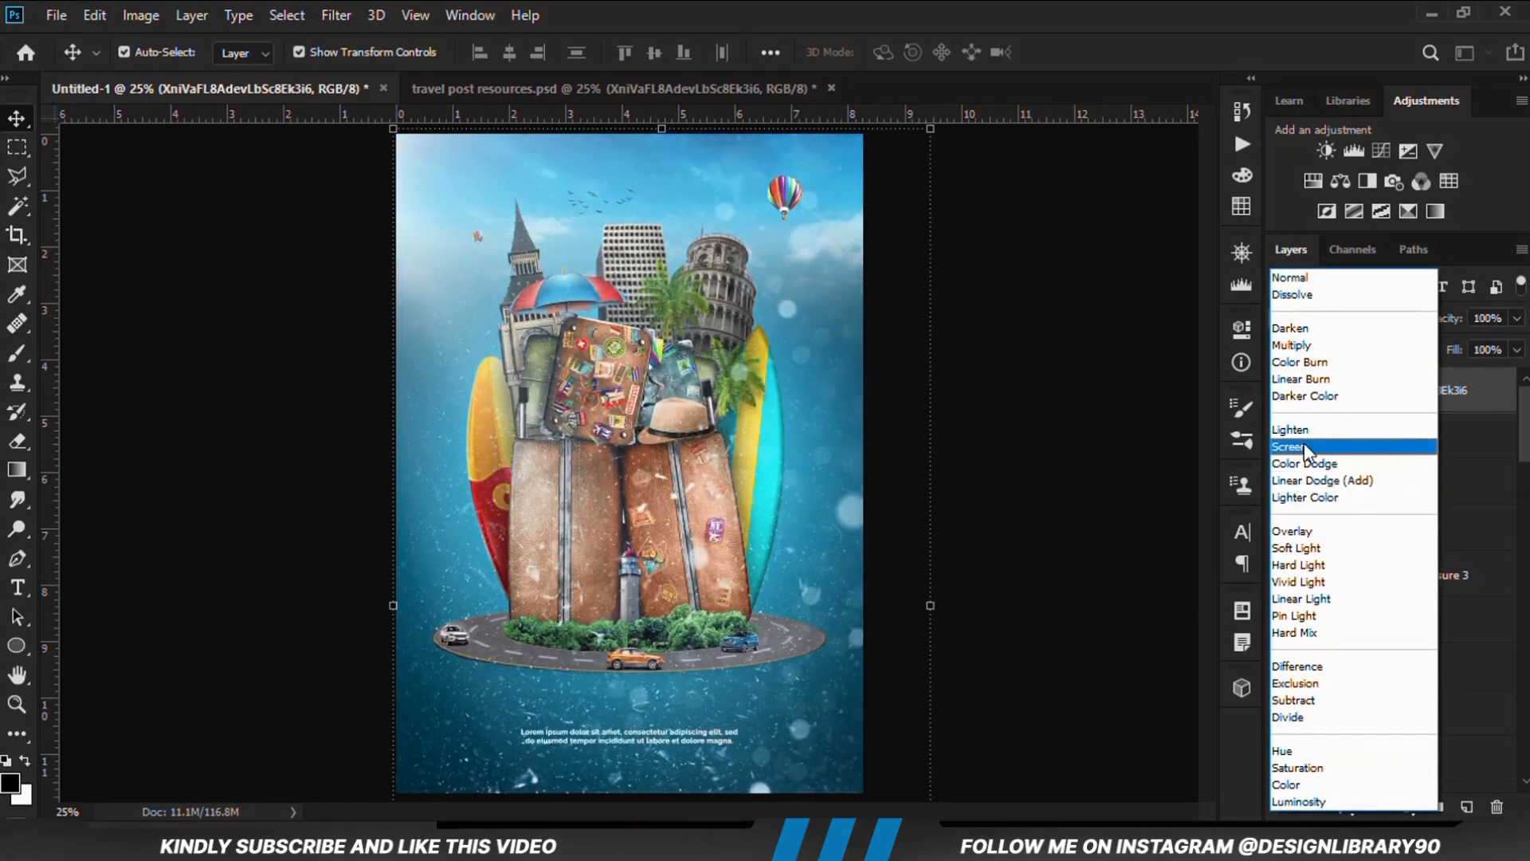
left_click(1304, 444)
left_click(1282, 392)
left_click(1282, 392)
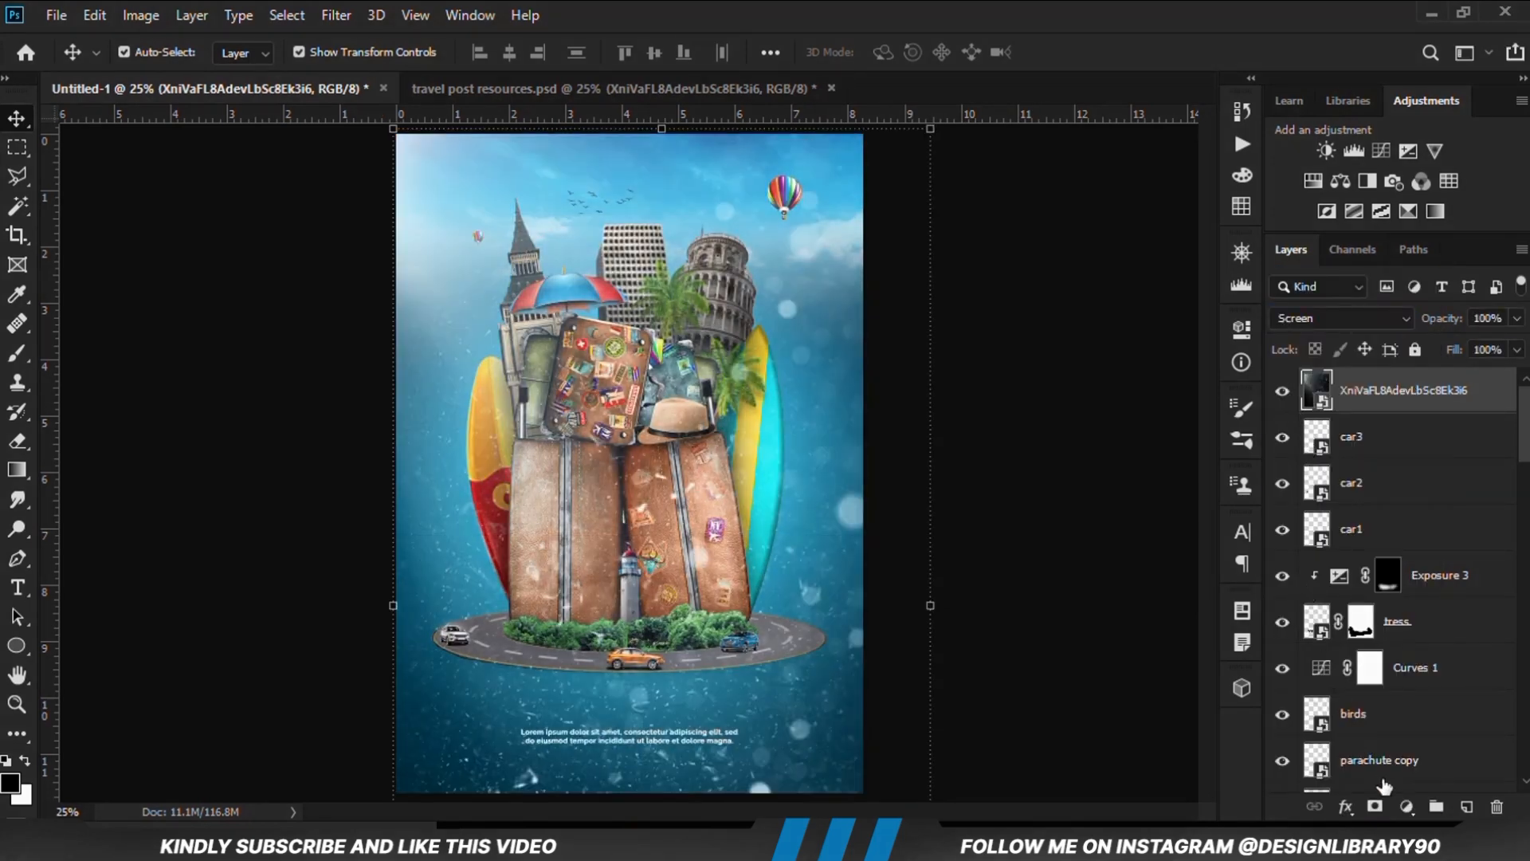
Clip a Levels adjustment to the particle texture with a black input level of 70 and compare its effect
left_click(1406, 805)
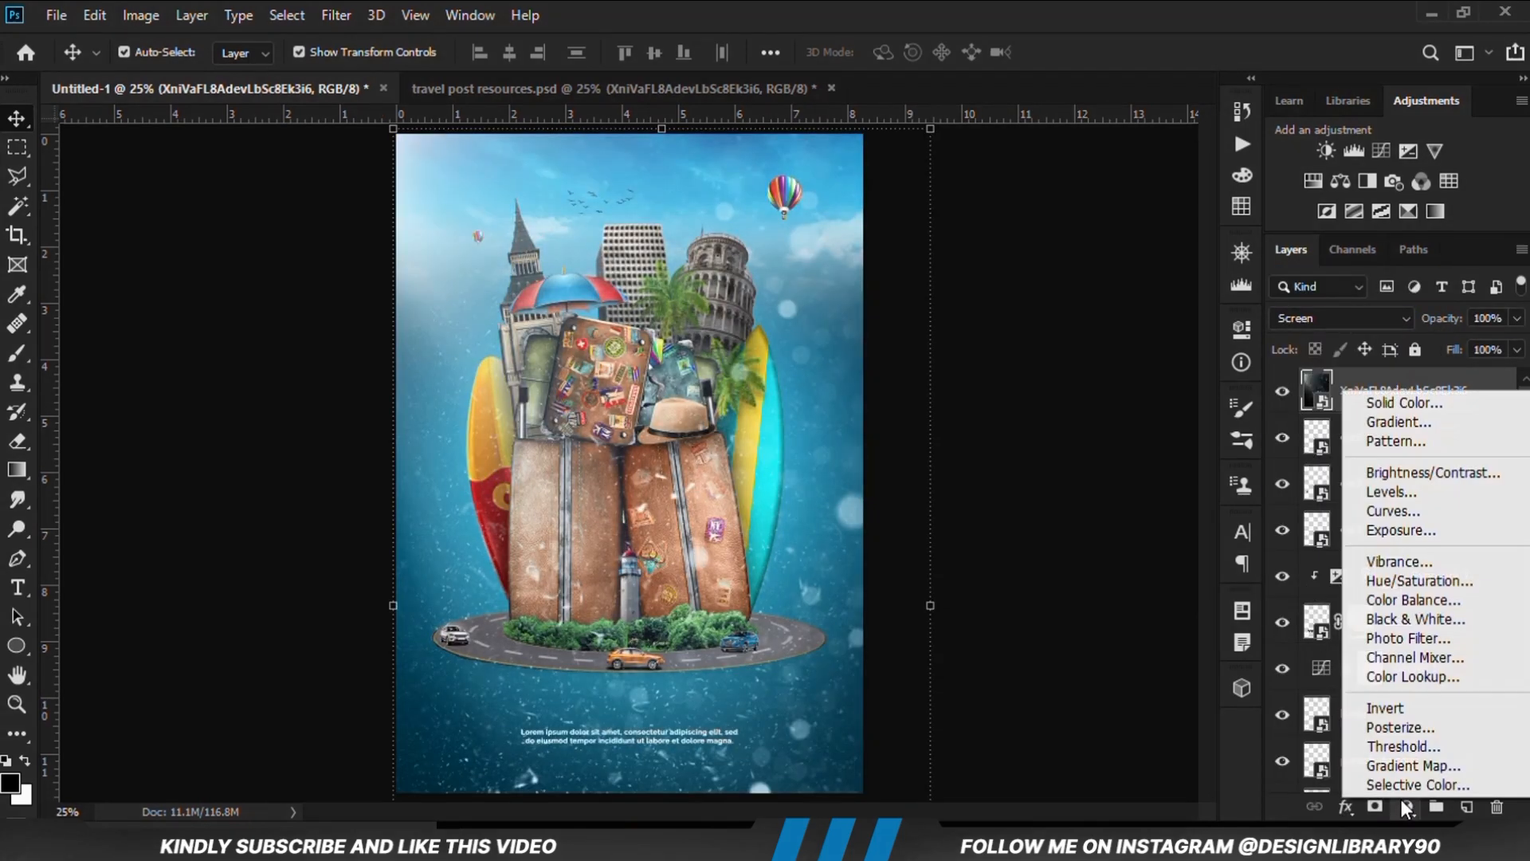
left_click(1402, 495)
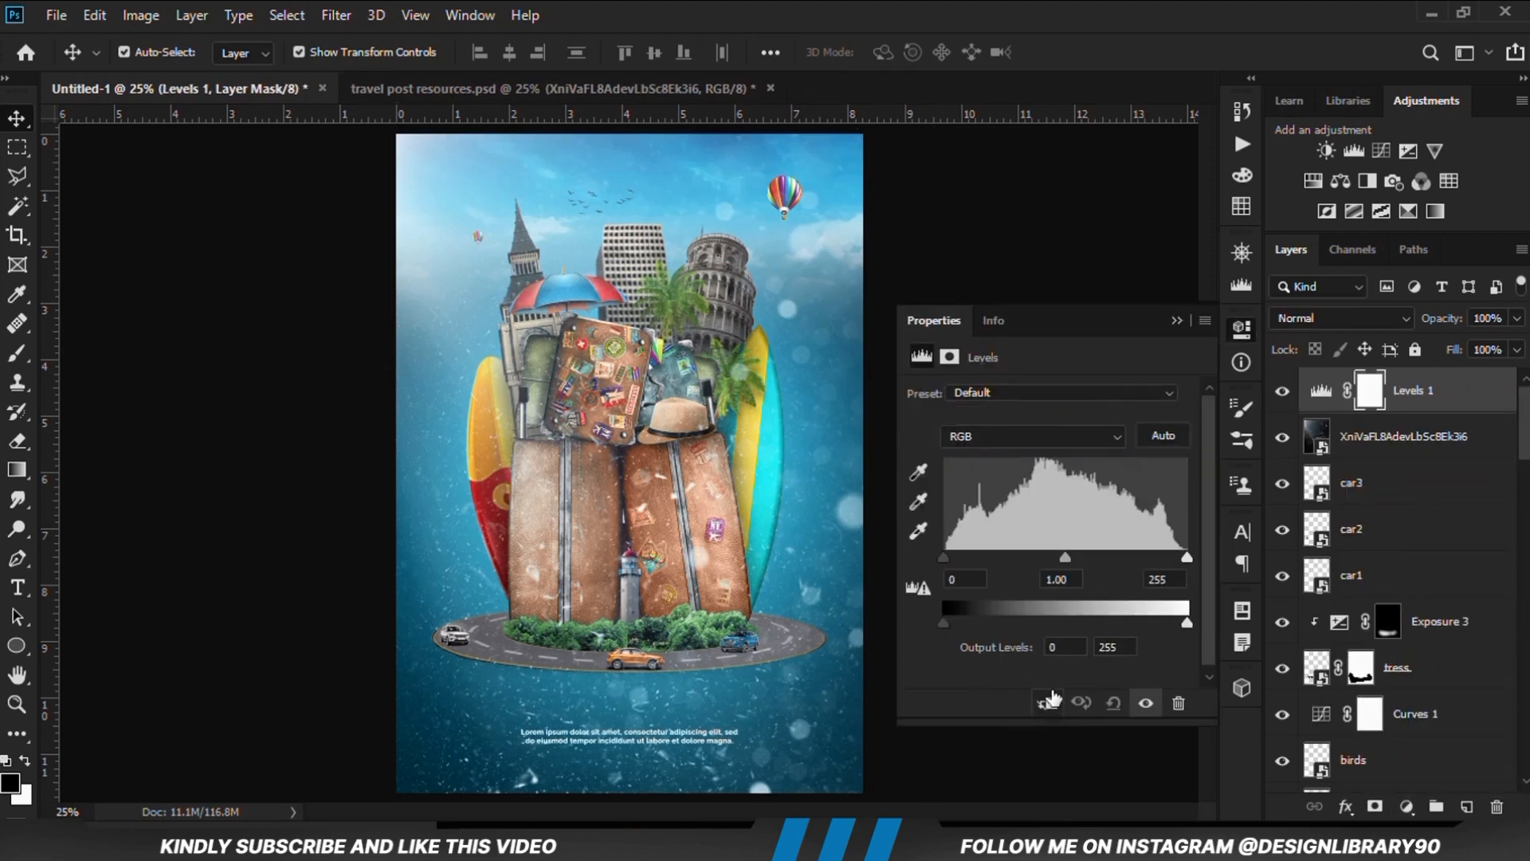
left_click(1050, 704)
left_click_drag(972, 557, 1008, 553)
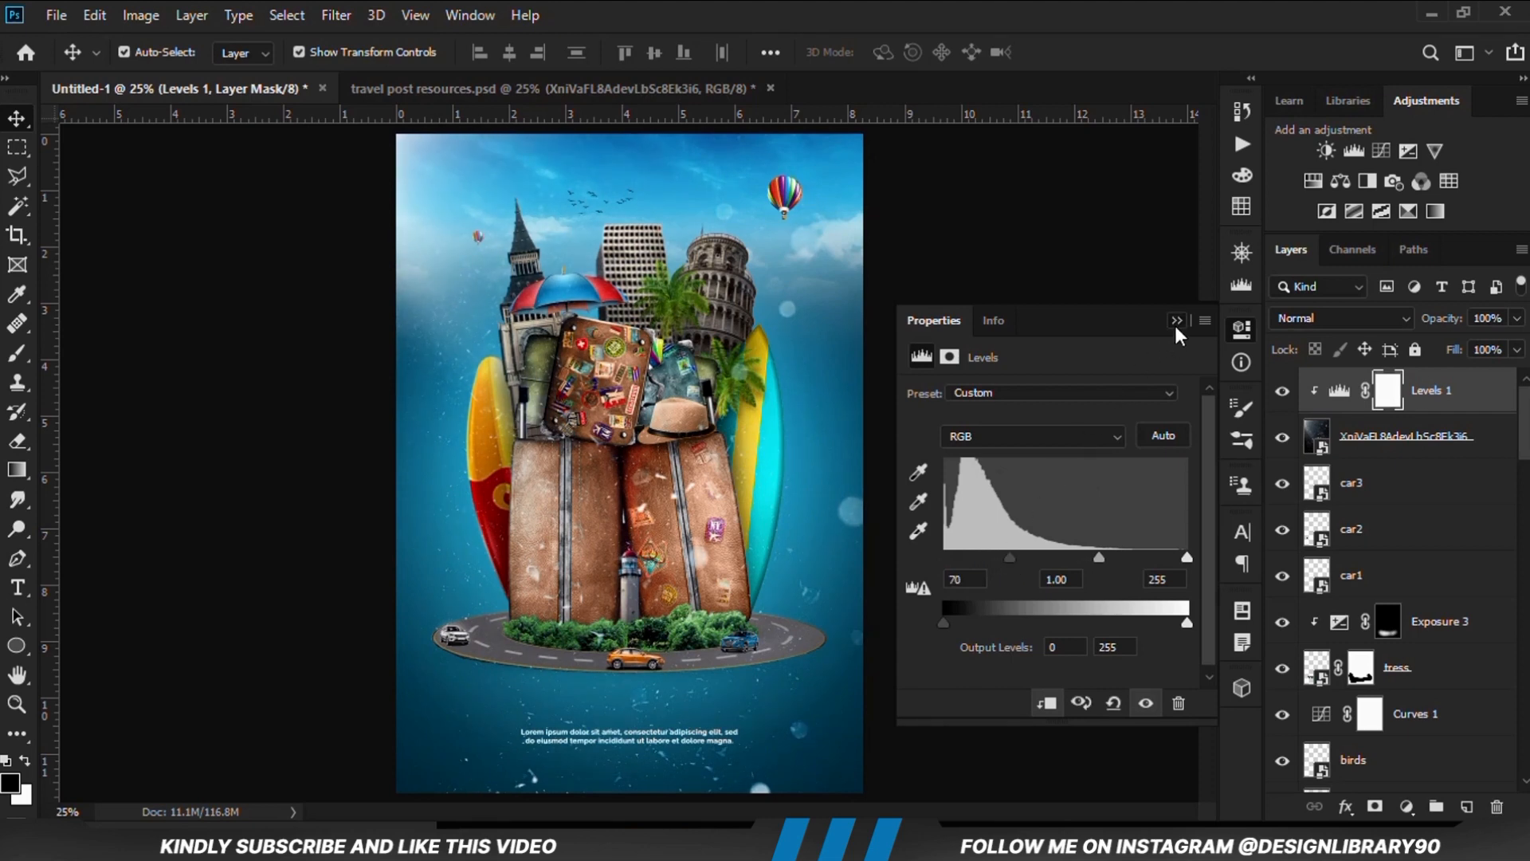
left_click(1177, 320)
left_click(1282, 391)
left_click(1282, 391)
Add a layer mask to the particle texture and invert it to black
left_click(1376, 453)
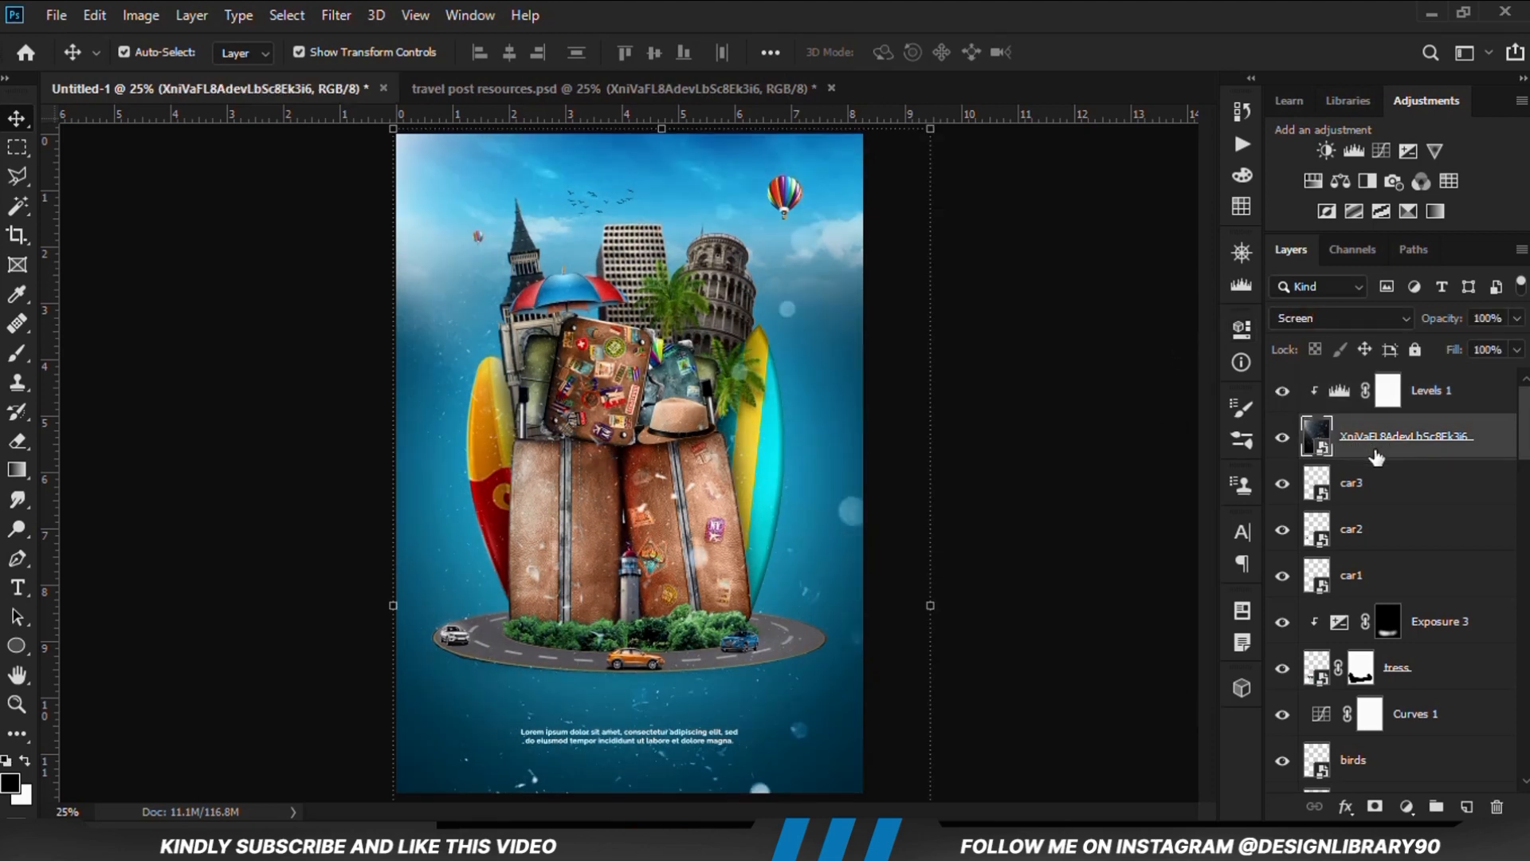
left_click(1375, 807)
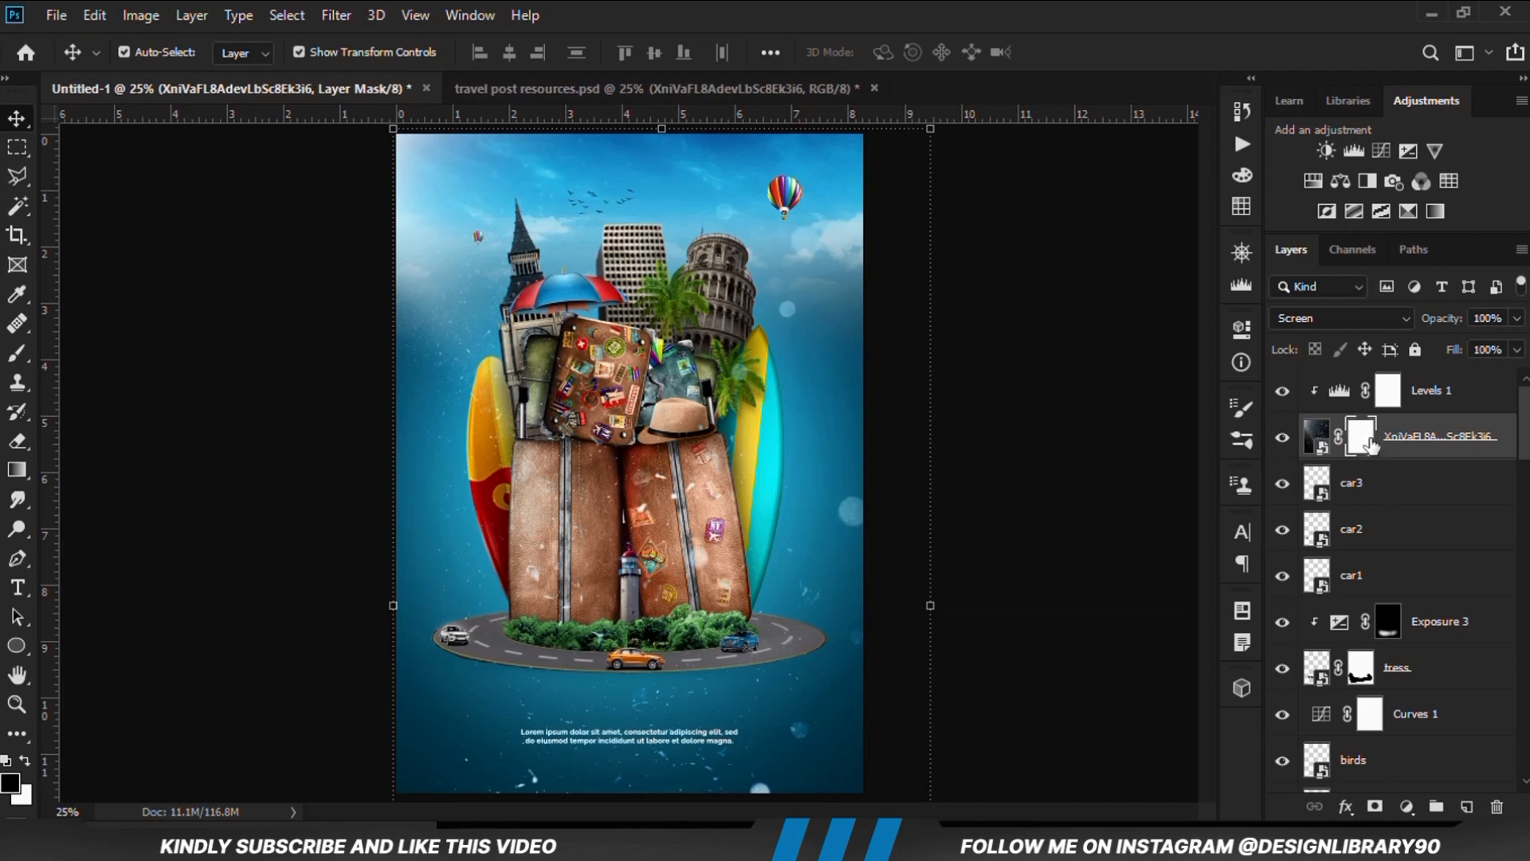
key("ctrl+i")
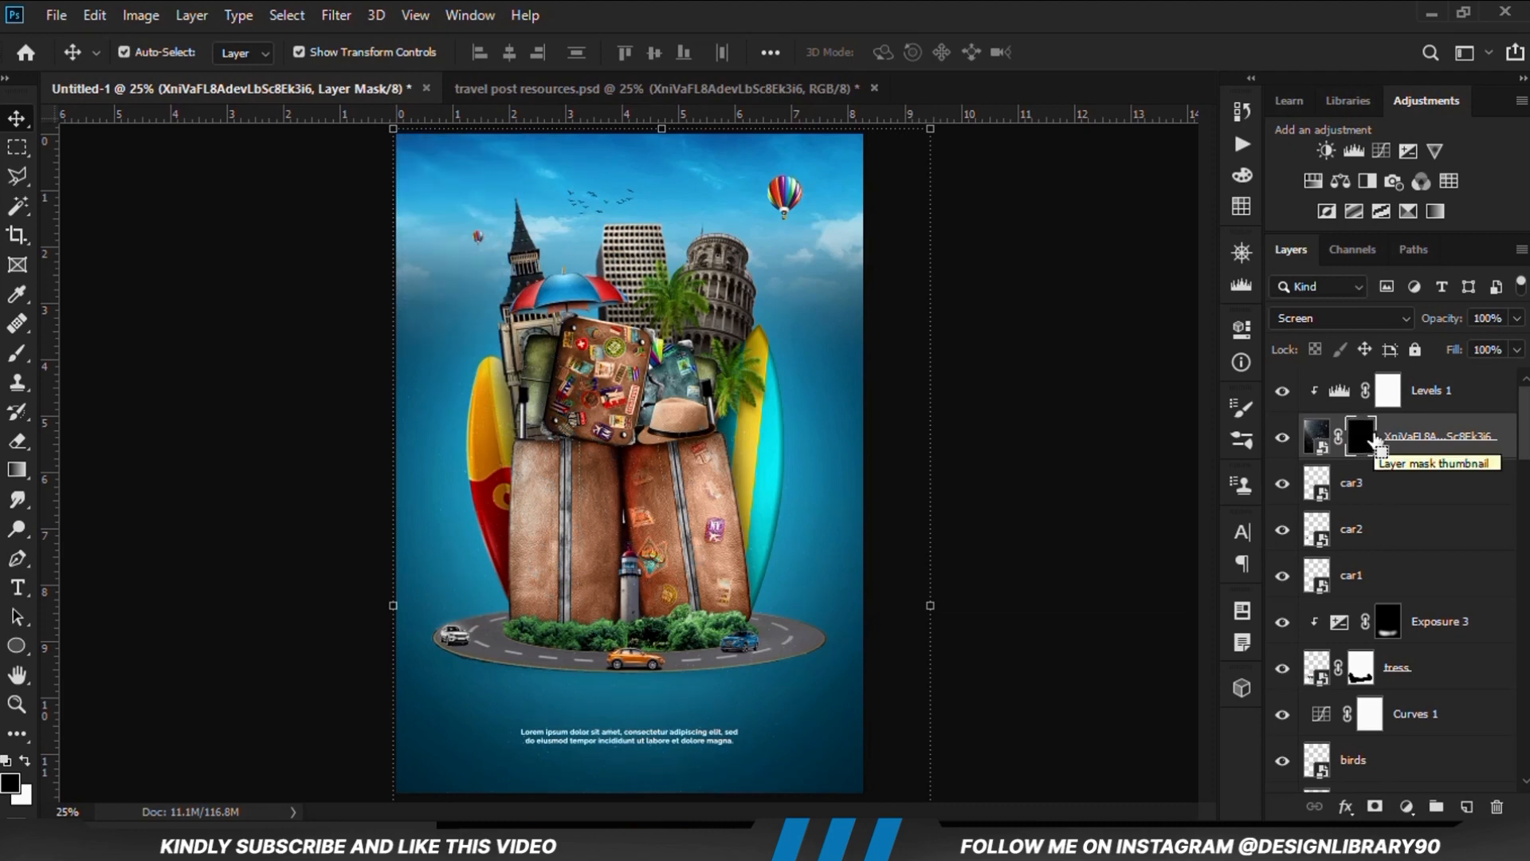
Set up the Brush tool with a round soft tip, 29% opacity and a white foreground colour
left_click(17, 353)
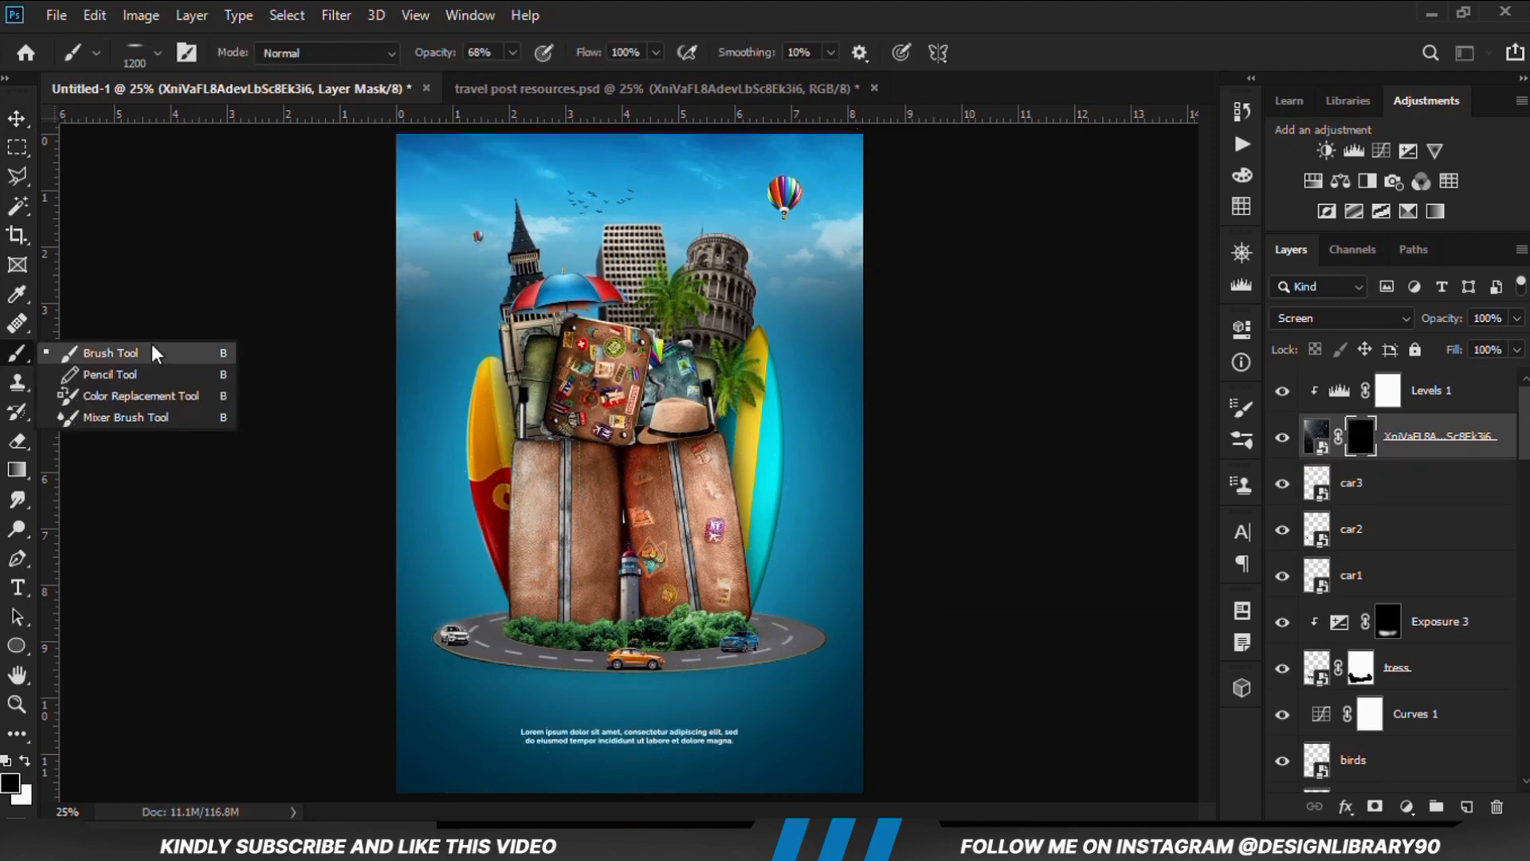
left_click(157, 352)
right_click(705, 354)
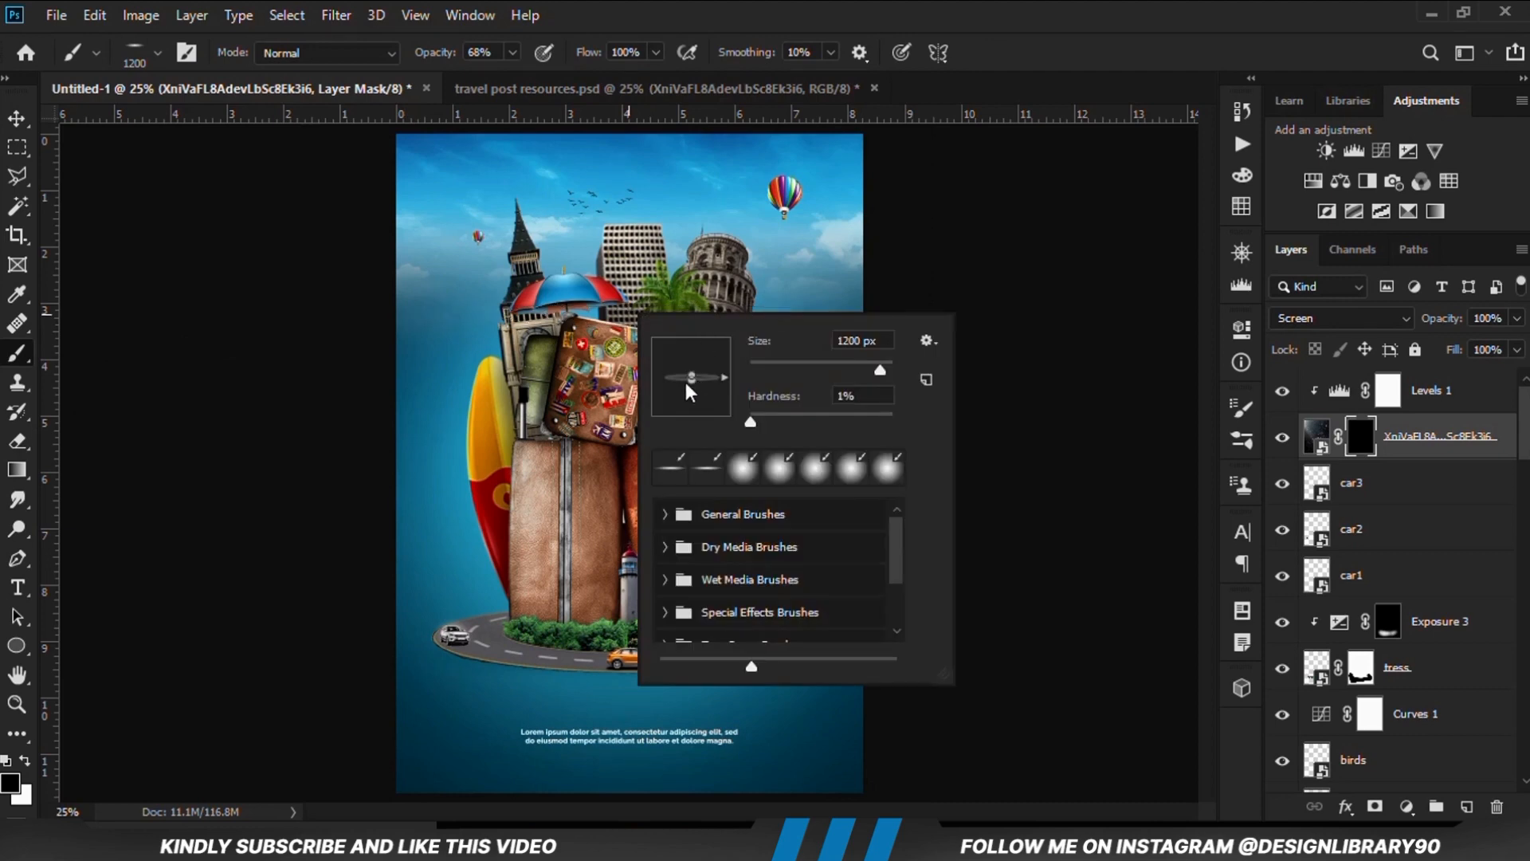
left_click_drag(690, 378, 693, 415)
left_click(672, 32)
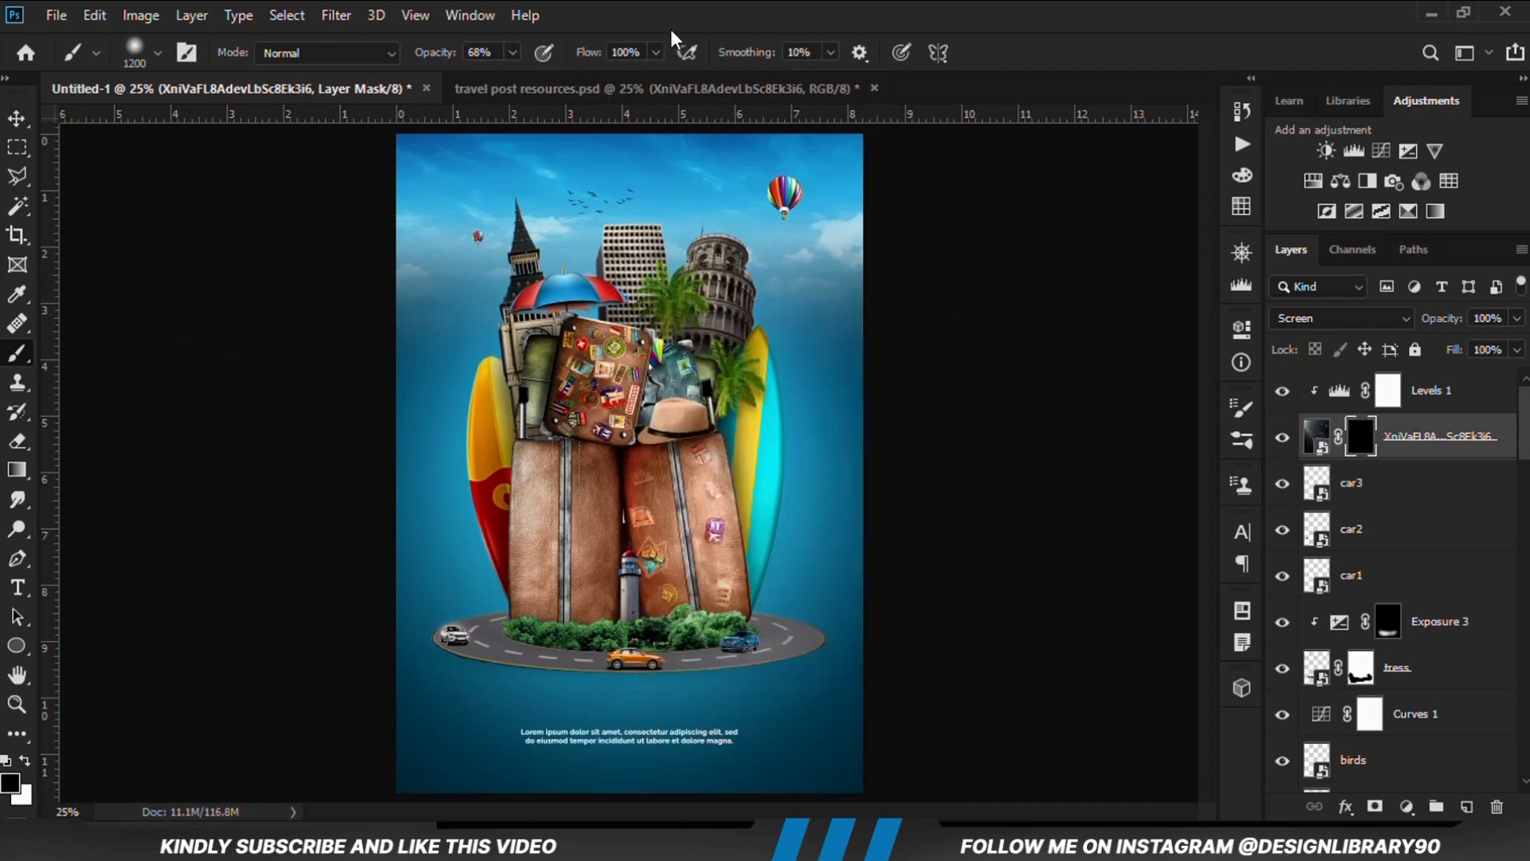
left_click_drag(512, 53, 473, 82)
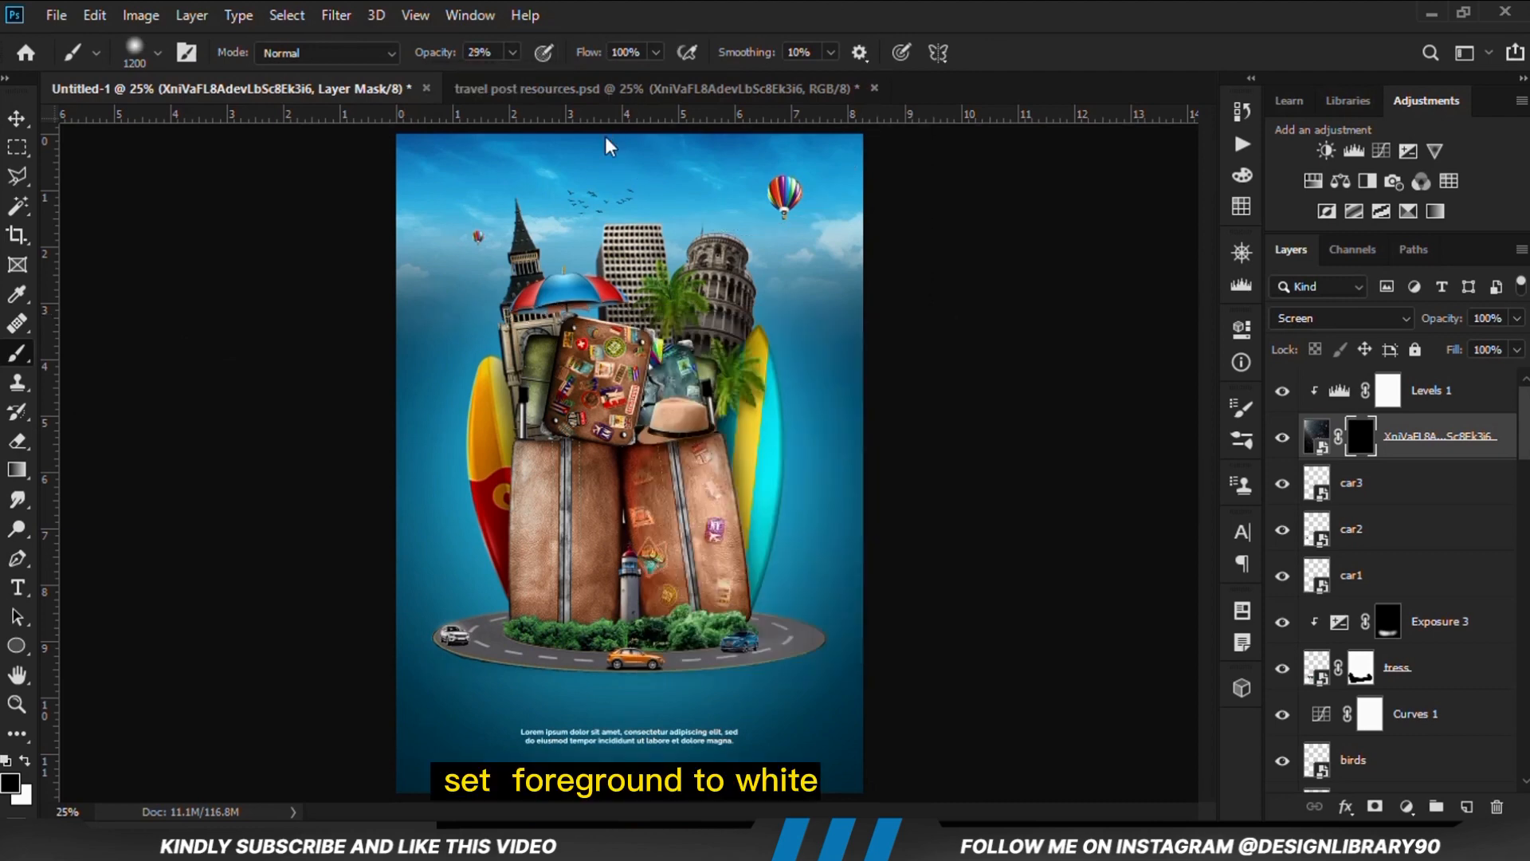
left_click(24, 761)
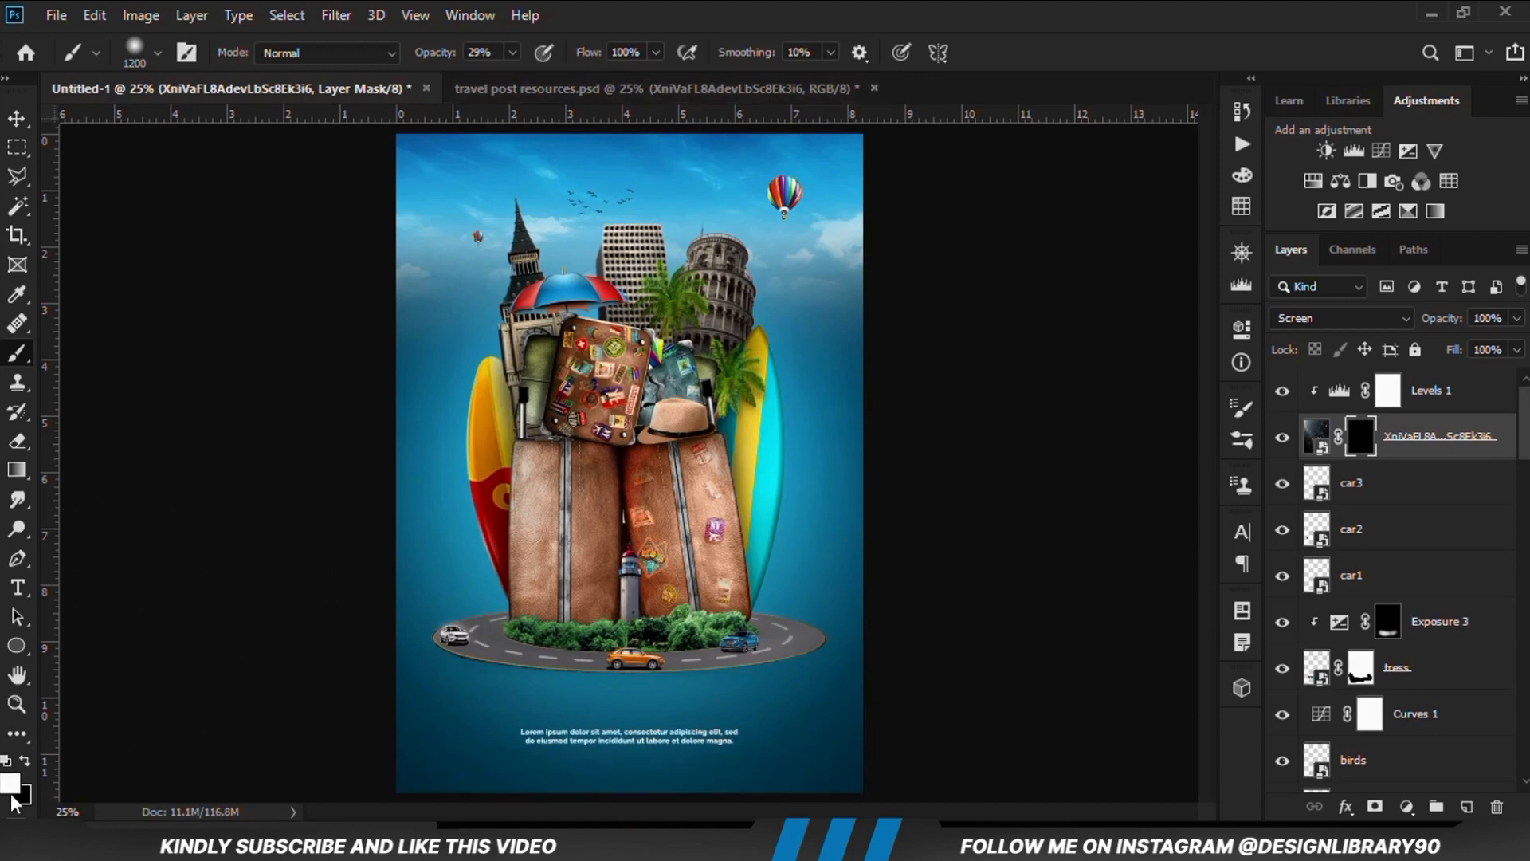
Paint white on the particle texture's mask to reveal particles along the poster's left side and across the sky
left_click(397, 194)
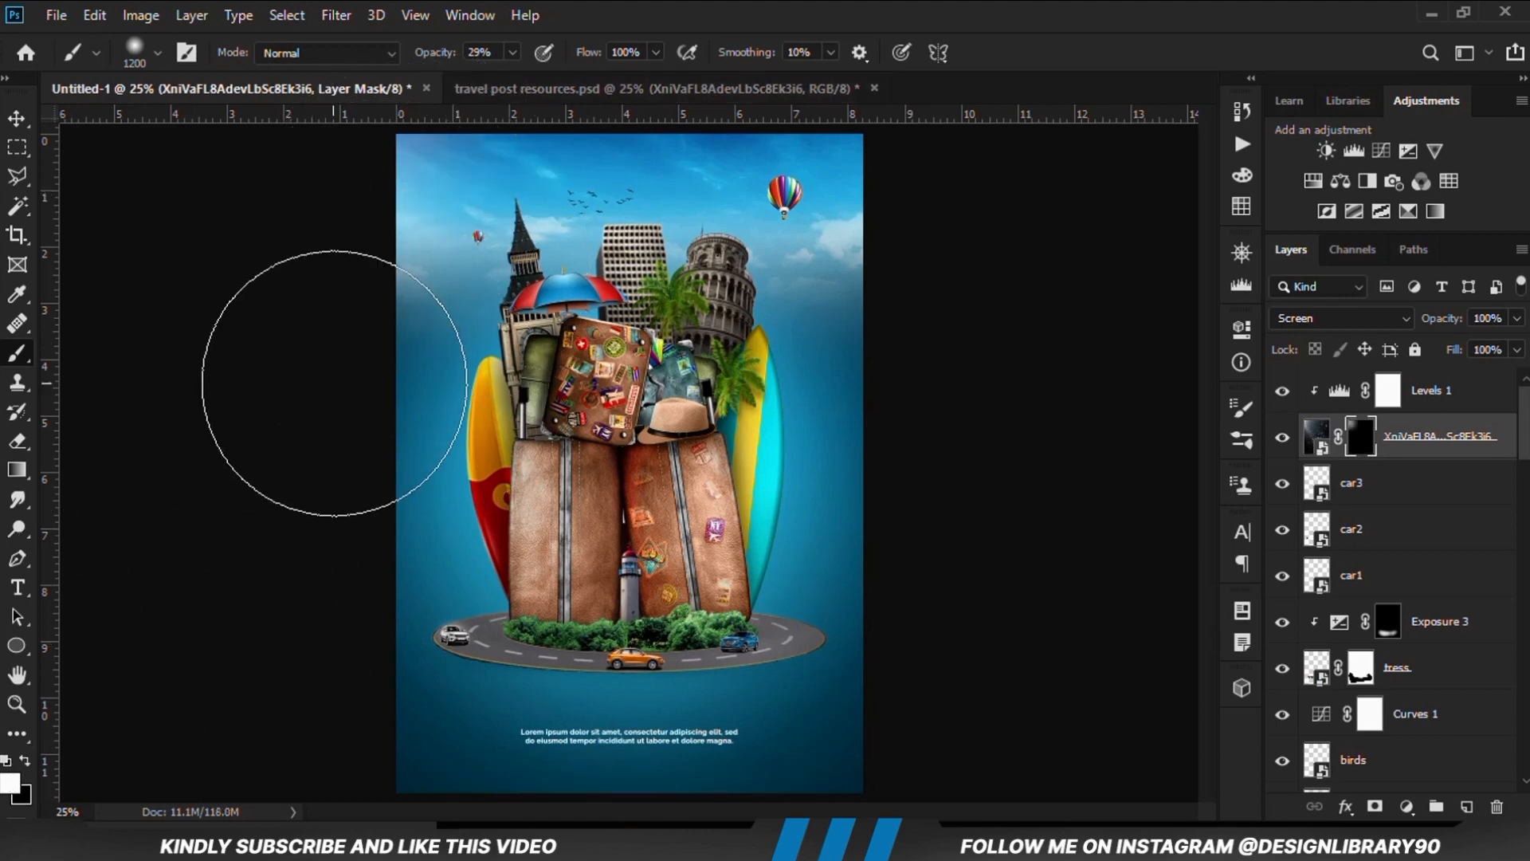
scroll(630, 458, "down", 1)
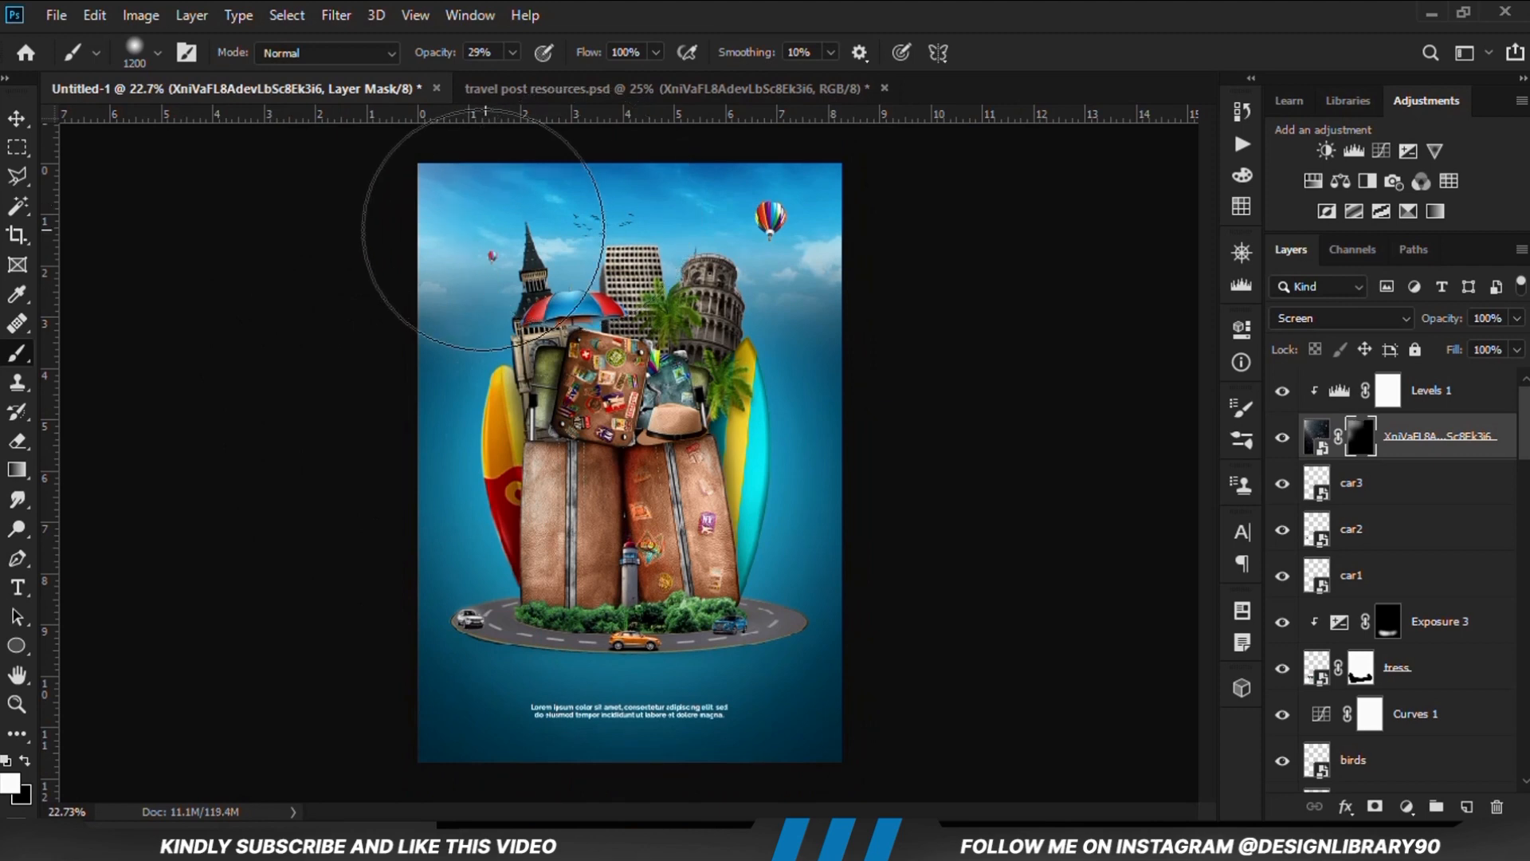
mouse_move(452, 486)
left_mouse_down()
mouse_move(470, 597)
mouse_move(573, 611)
mouse_move(455, 647)
left_mouse_up()
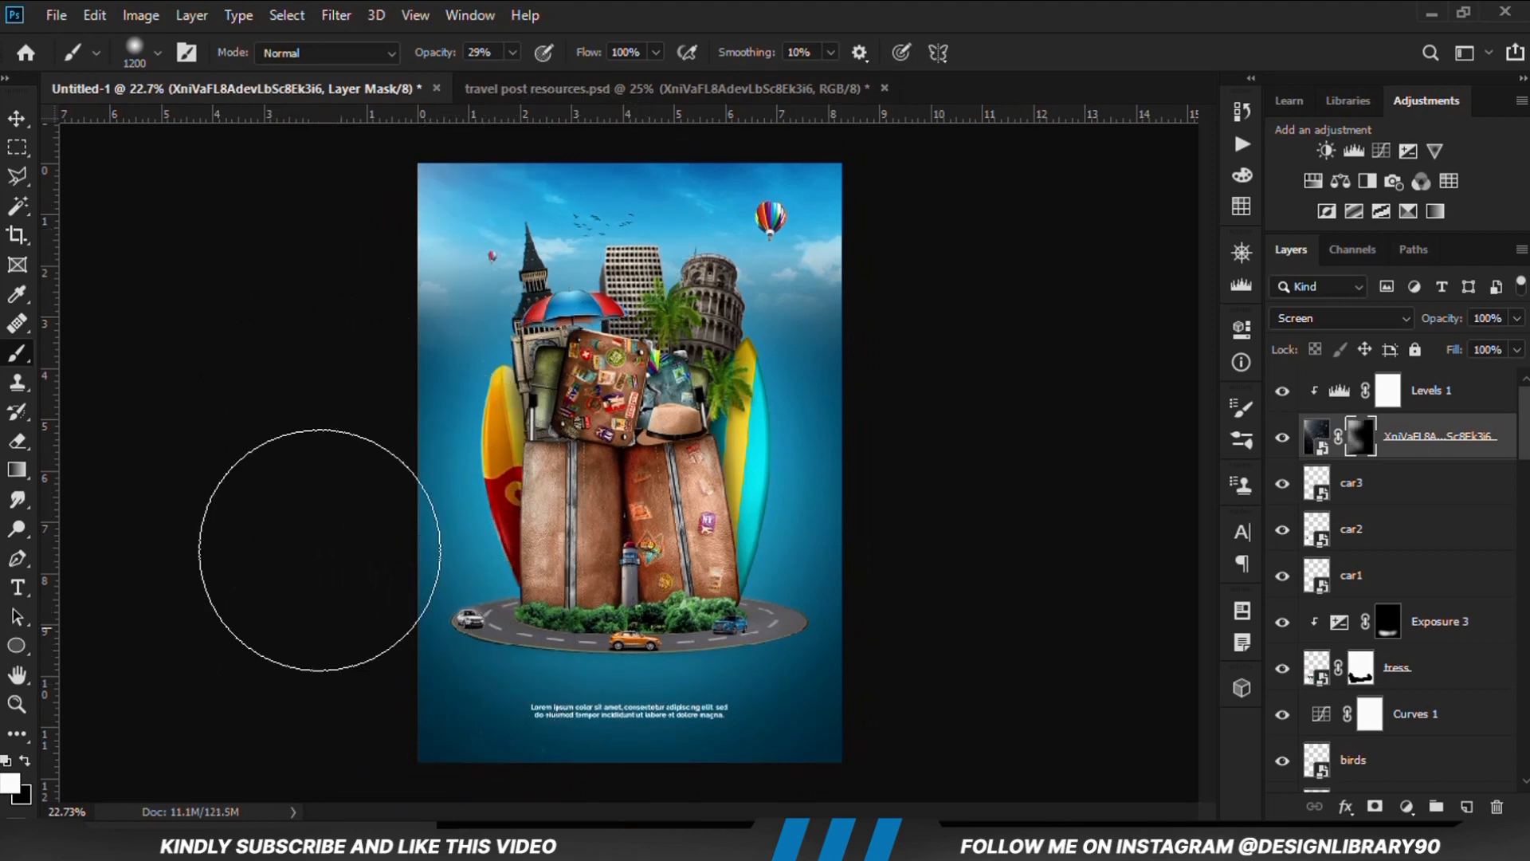
mouse_move(711, 234)
left_mouse_down()
mouse_move(757, 334)
mouse_move(481, 405)
left_mouse_up()
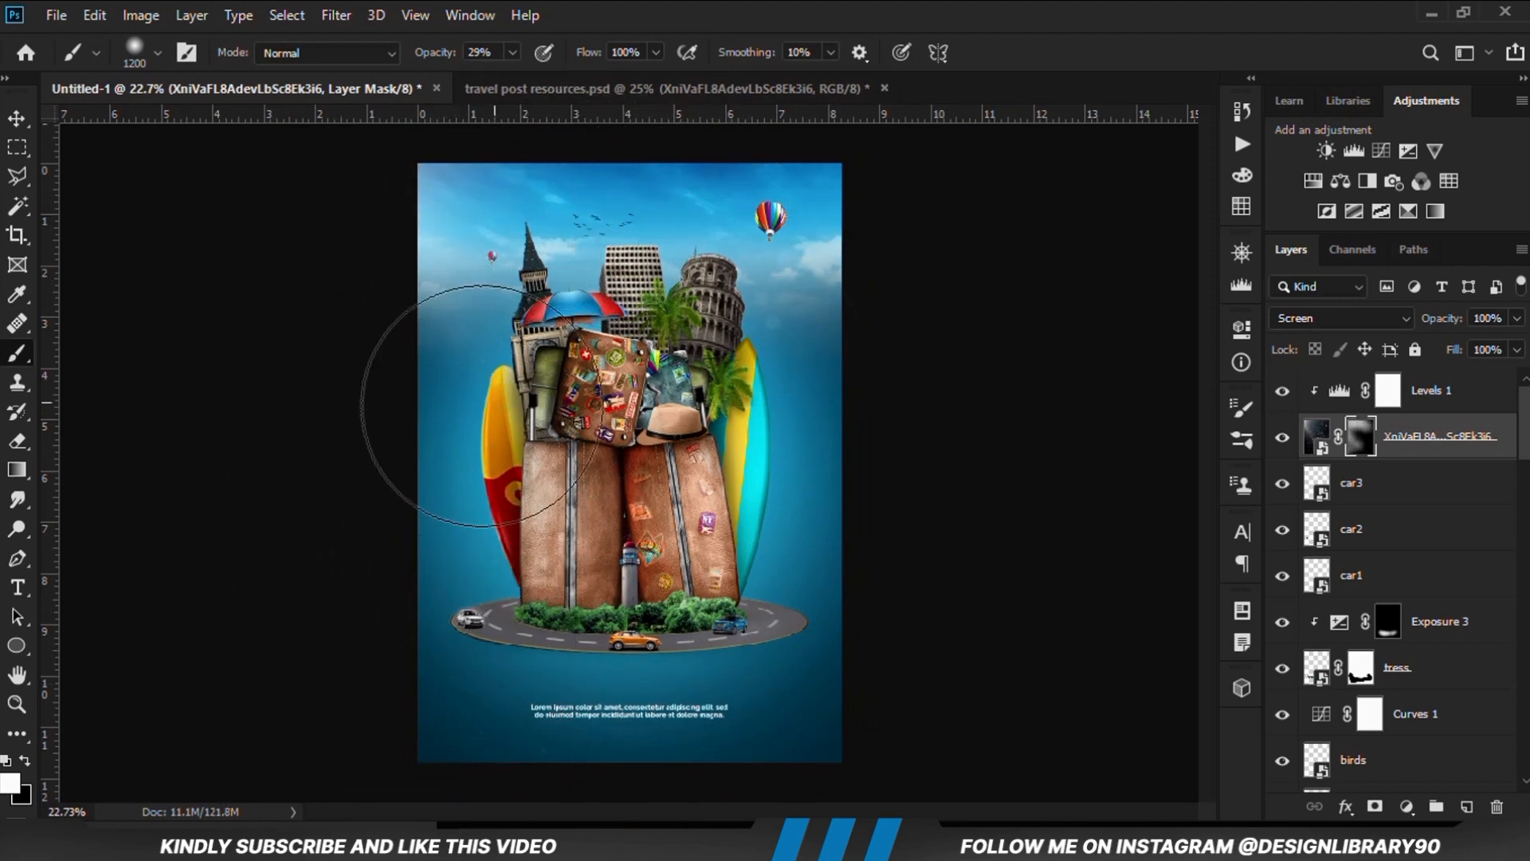
Paint black on the particle mask over the luggage's left side and compare the particle texture shown and hidden
left_click(25, 761)
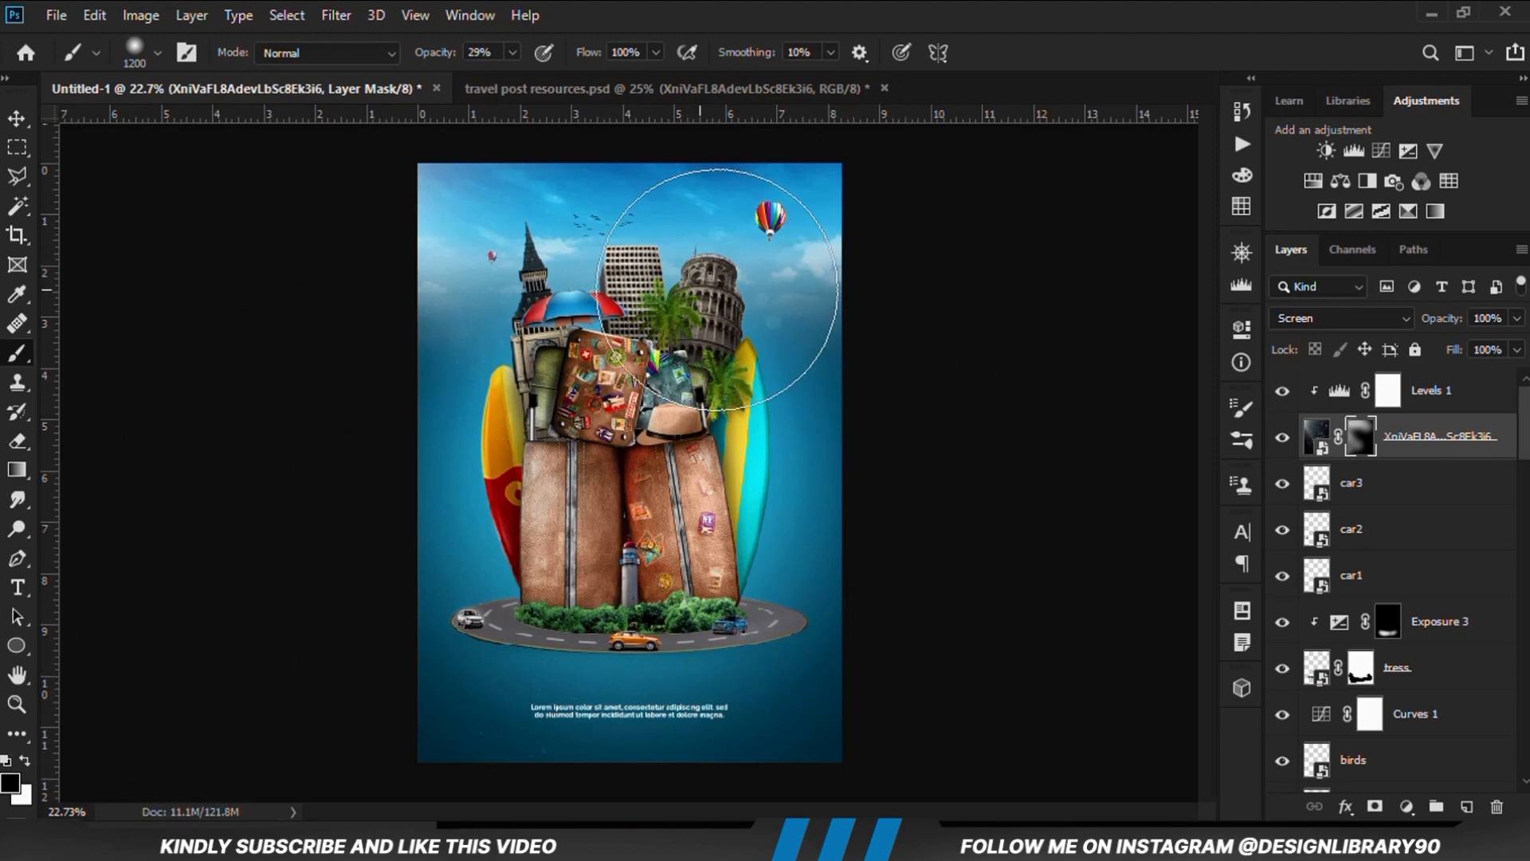
left_click(25, 761)
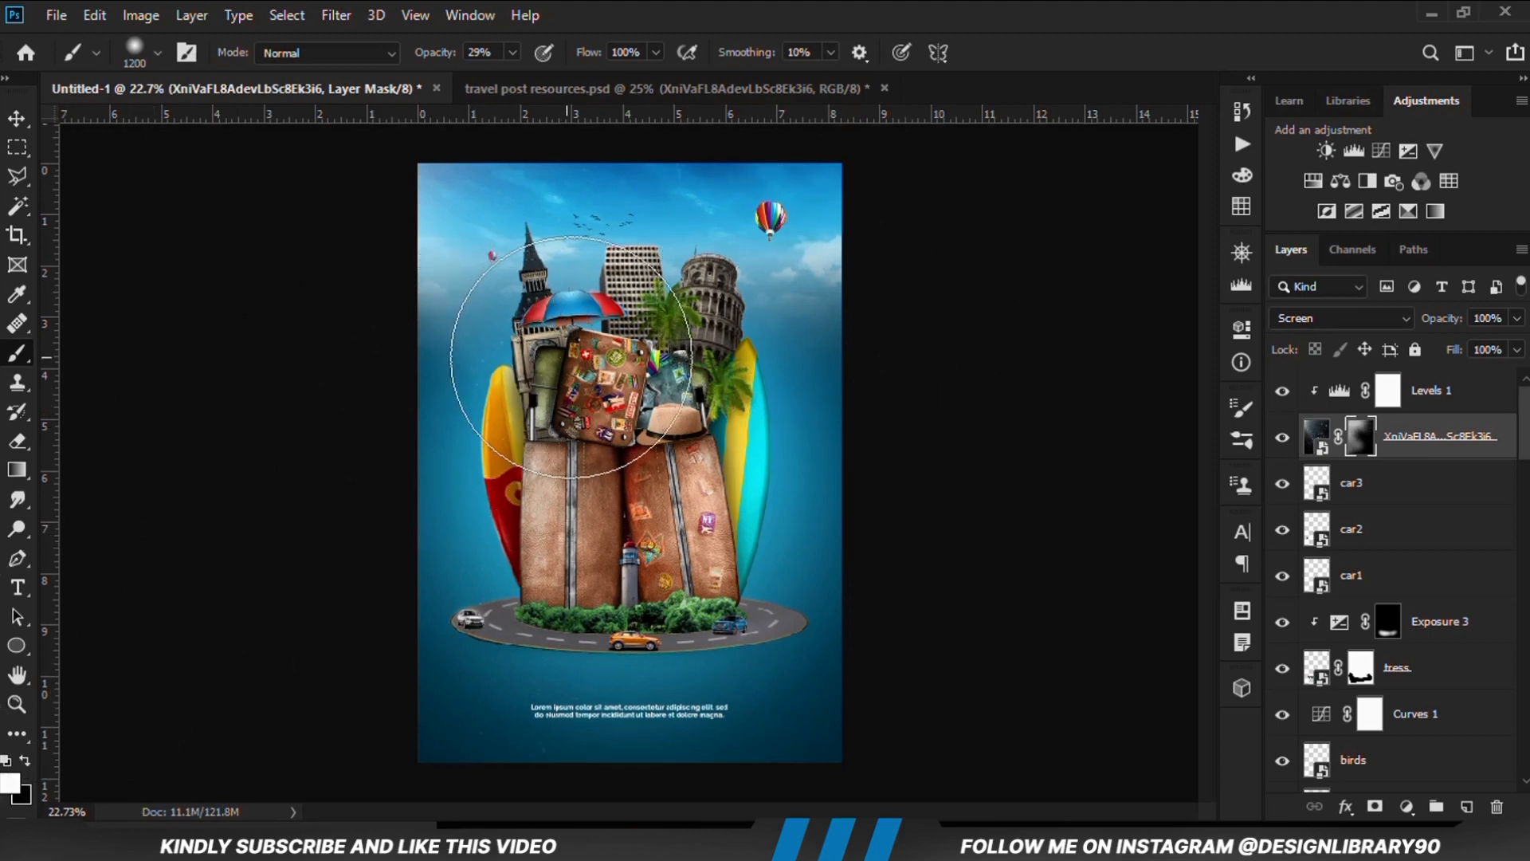
key("x")
left_click(528, 454)
key("x")
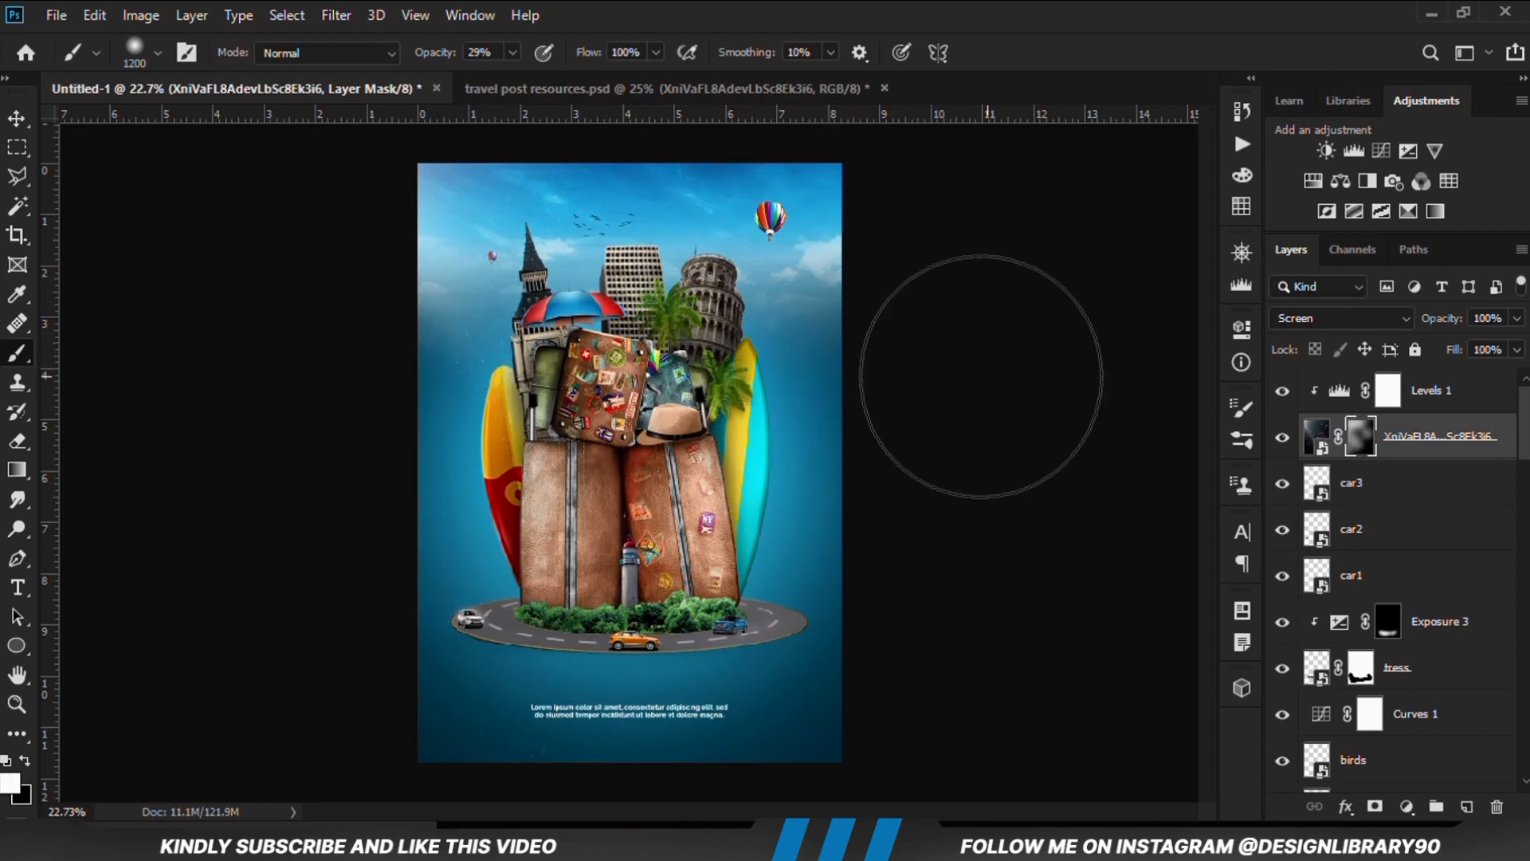
left_click(1281, 438)
left_click(1281, 438)
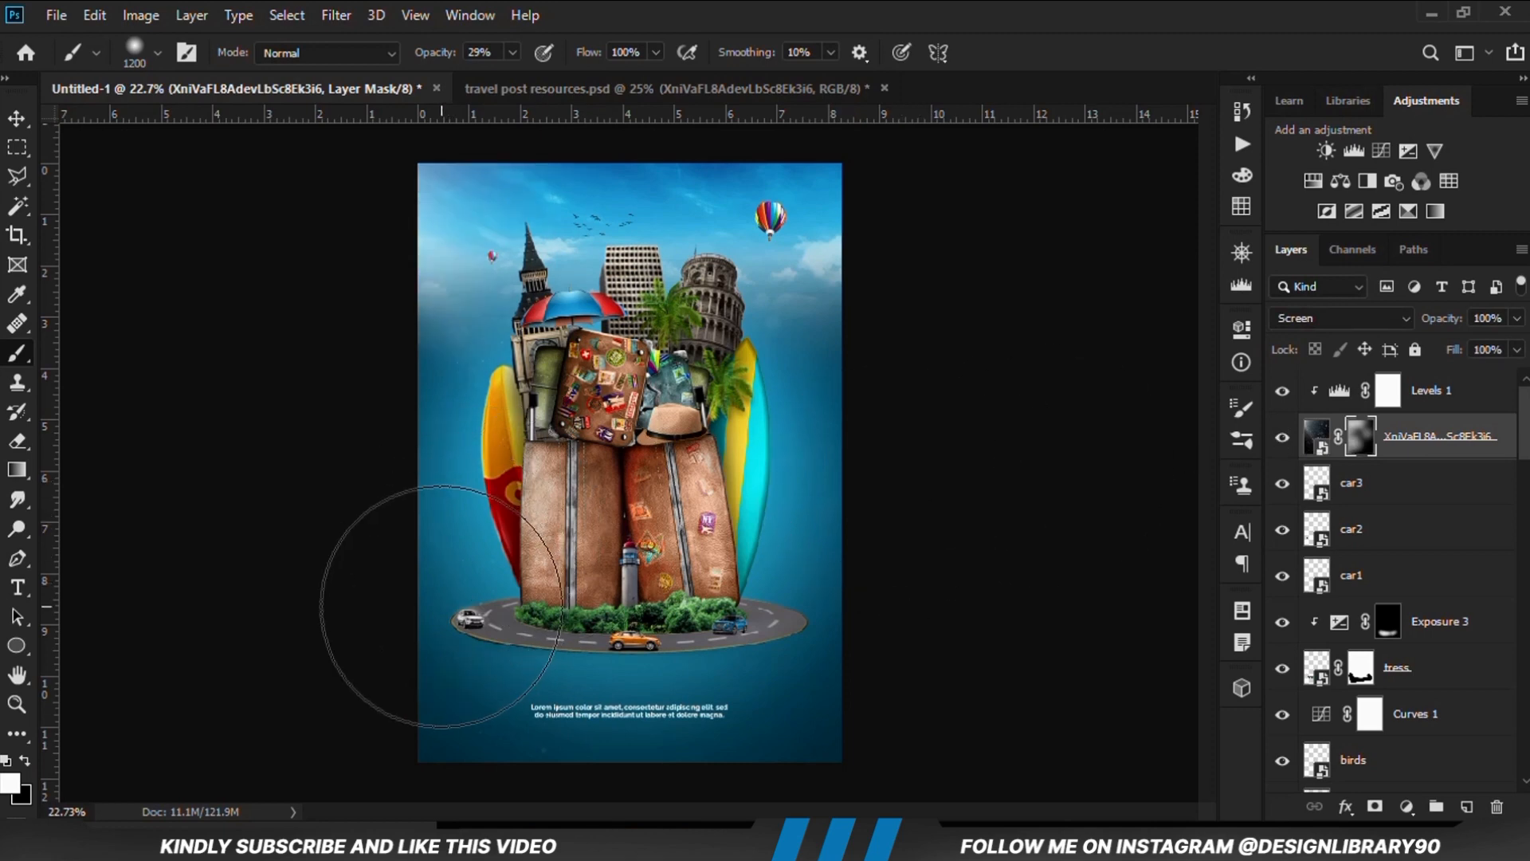
Target the particle texture layer's image instead of its mask and fully lock the layer
key("ctrl+plus")
left_click(18, 122)
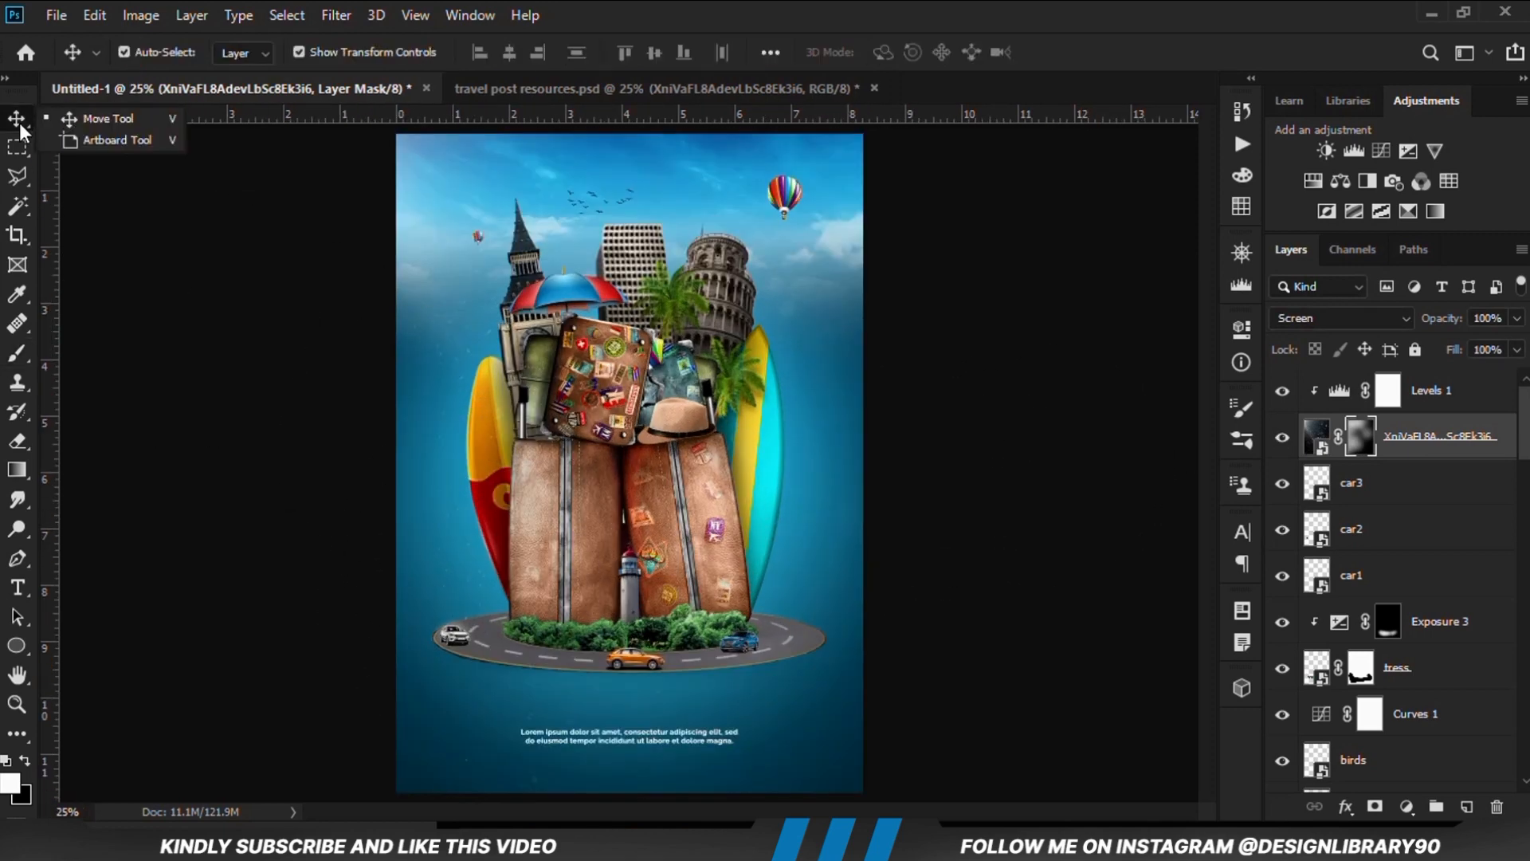
left_click(97, 121)
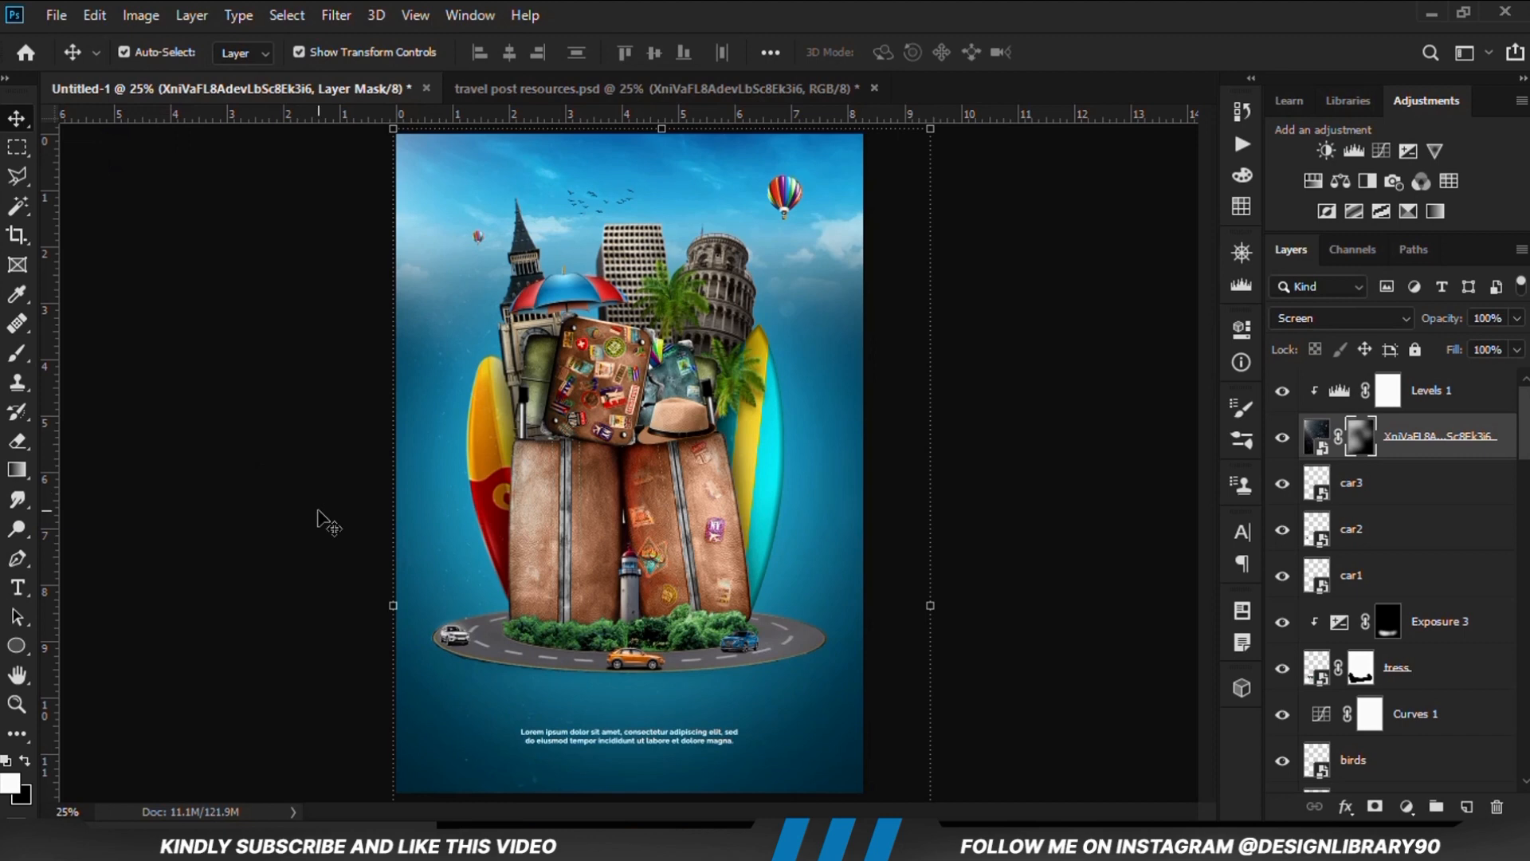
key("ctrl+2")
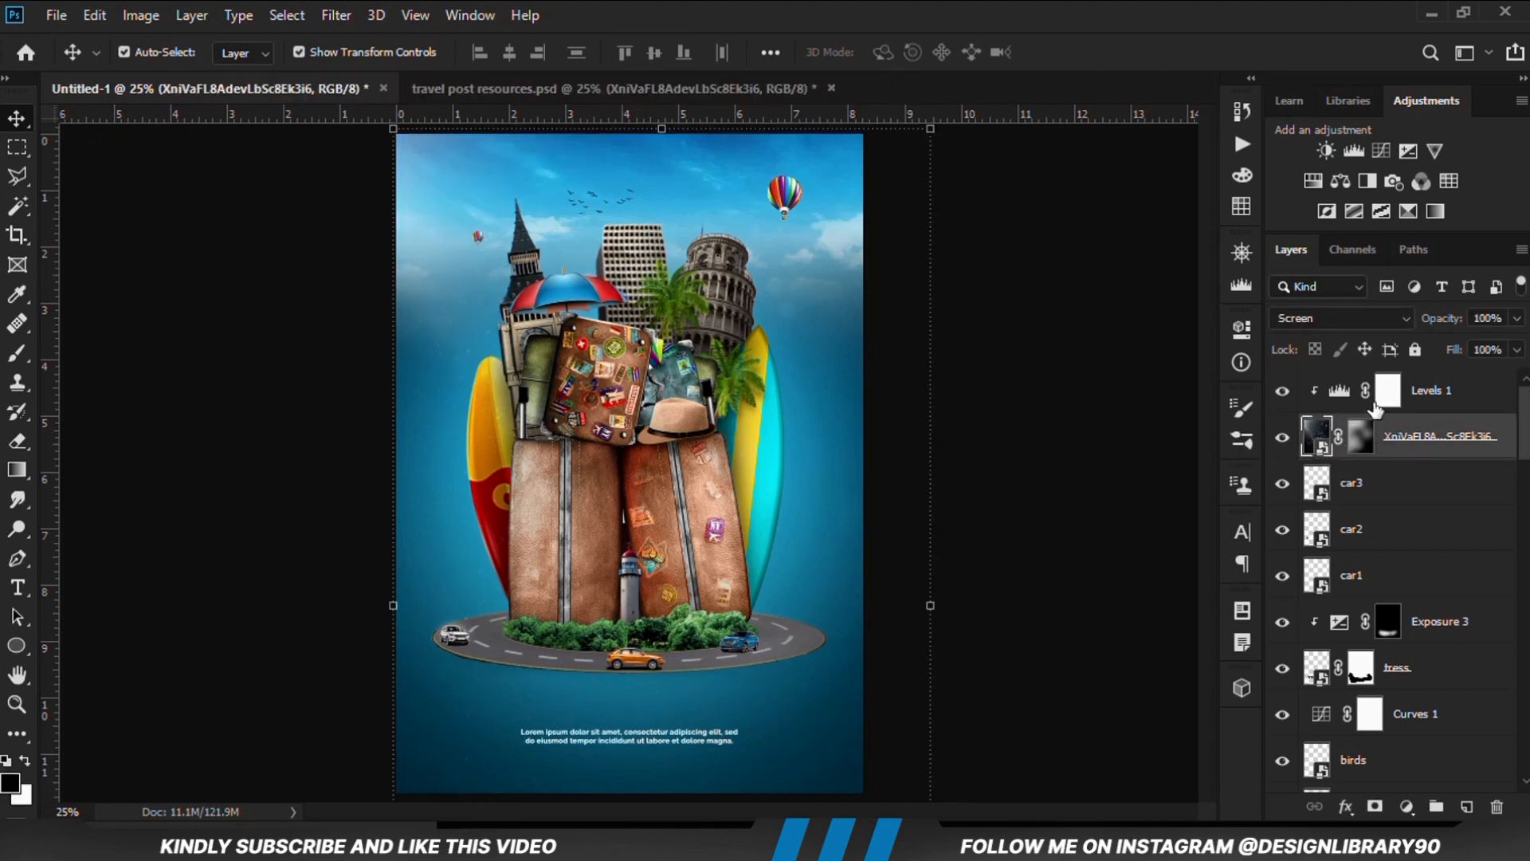
left_click(1415, 350)
left_click(852, 388)
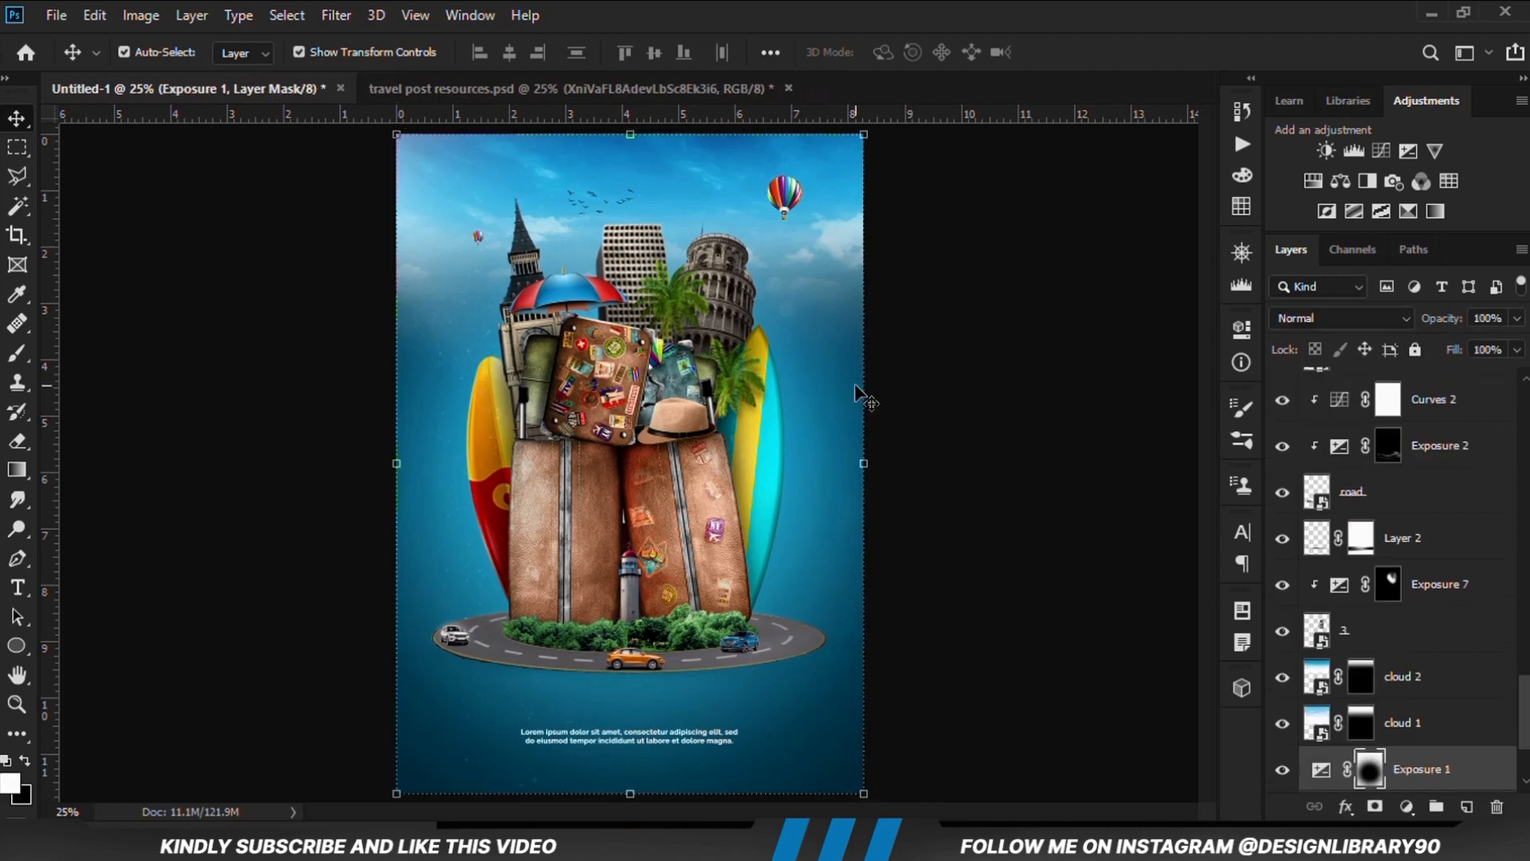
Clip an Exposure adjustment to the high-rise building layer with an exposure of -3.00
left_click(632, 269)
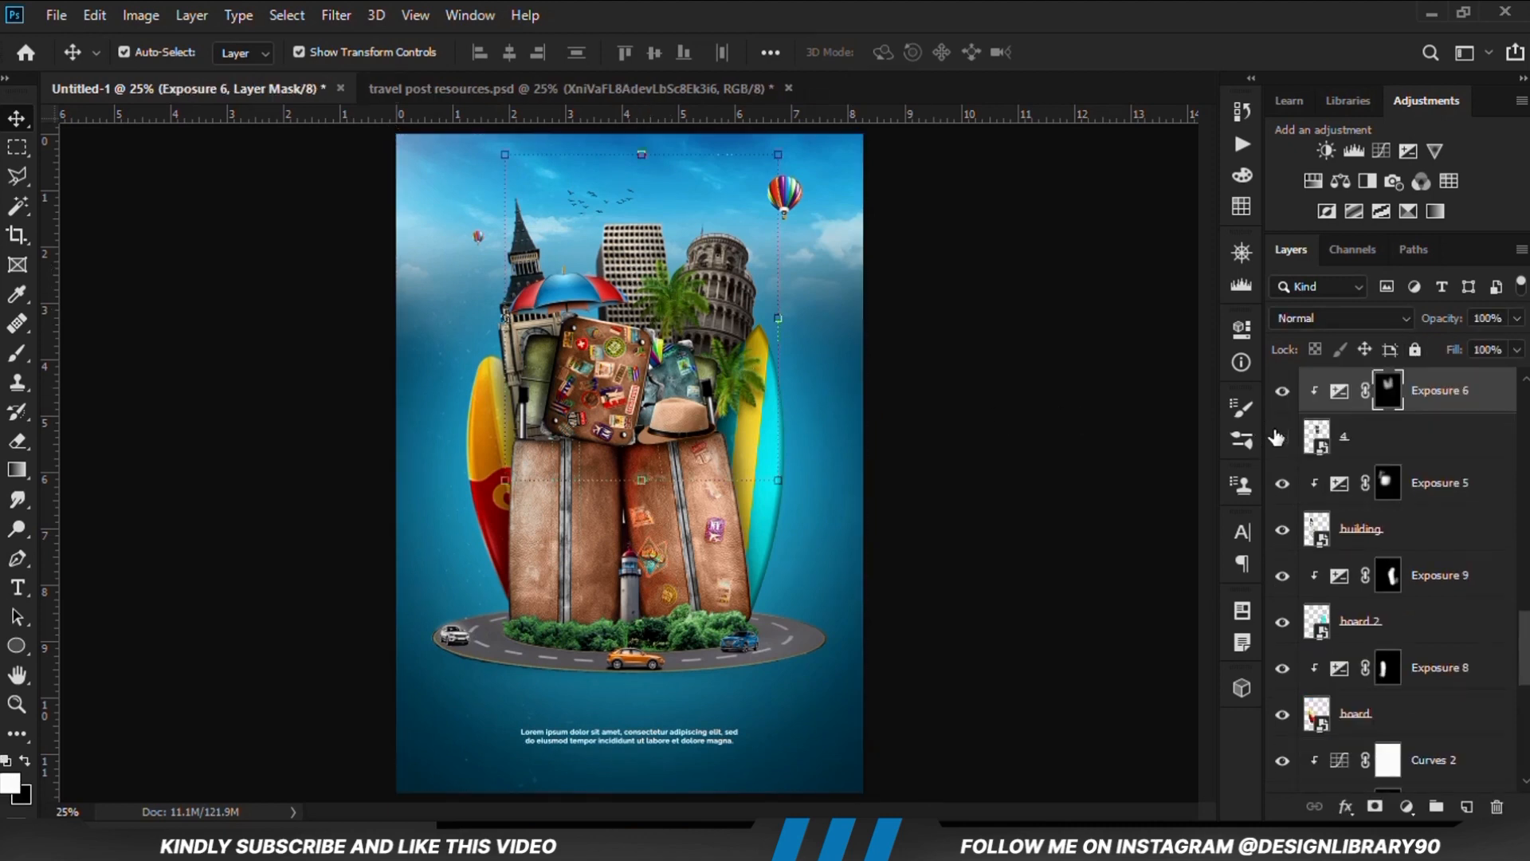
left_click(1280, 437)
left_click(1279, 438)
left_click(1363, 452)
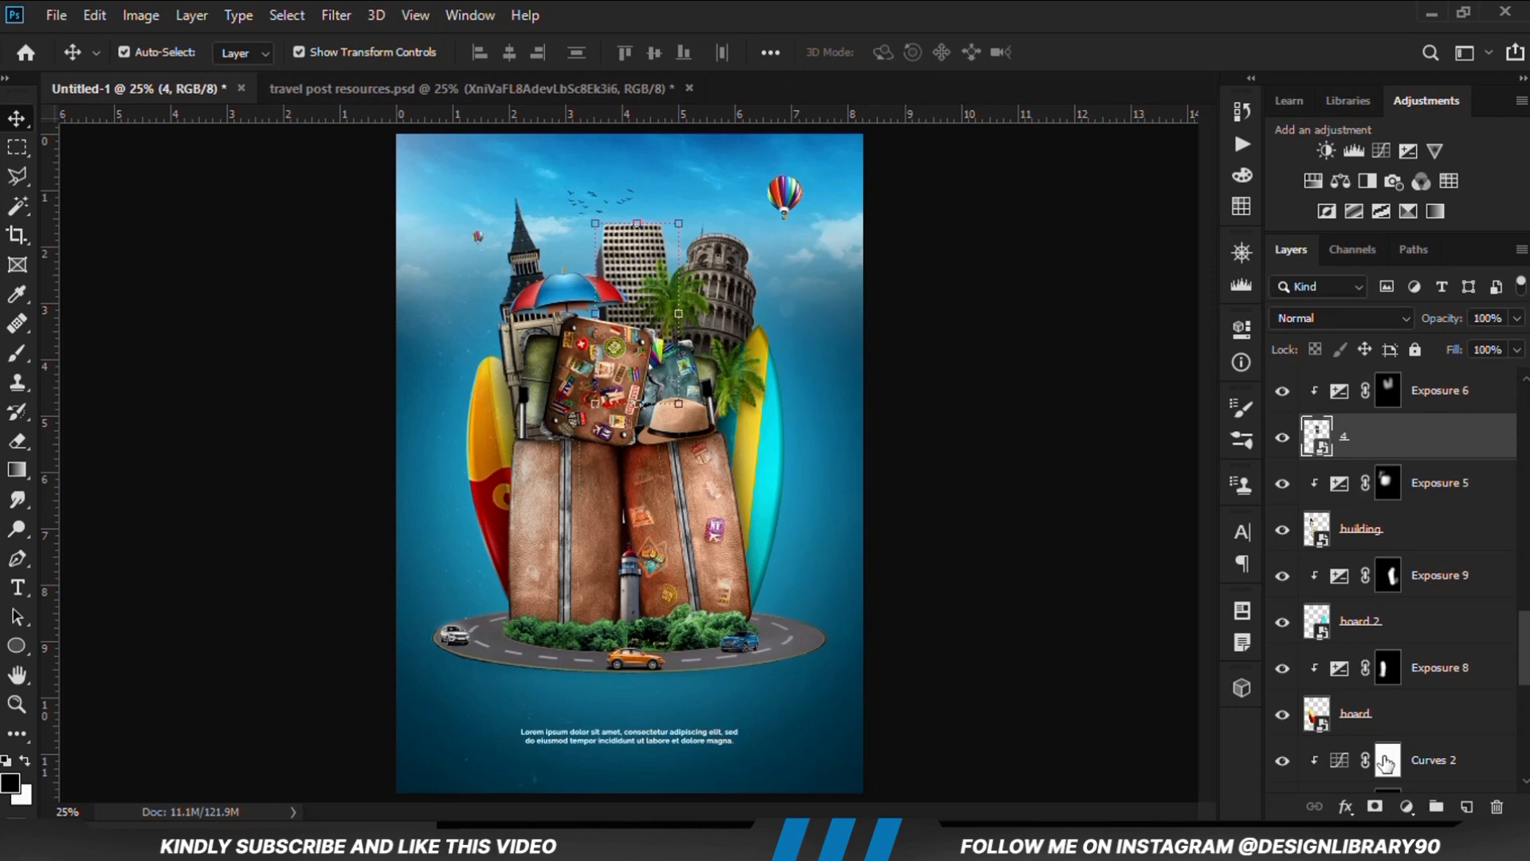
left_click(1404, 806)
left_click(1418, 535)
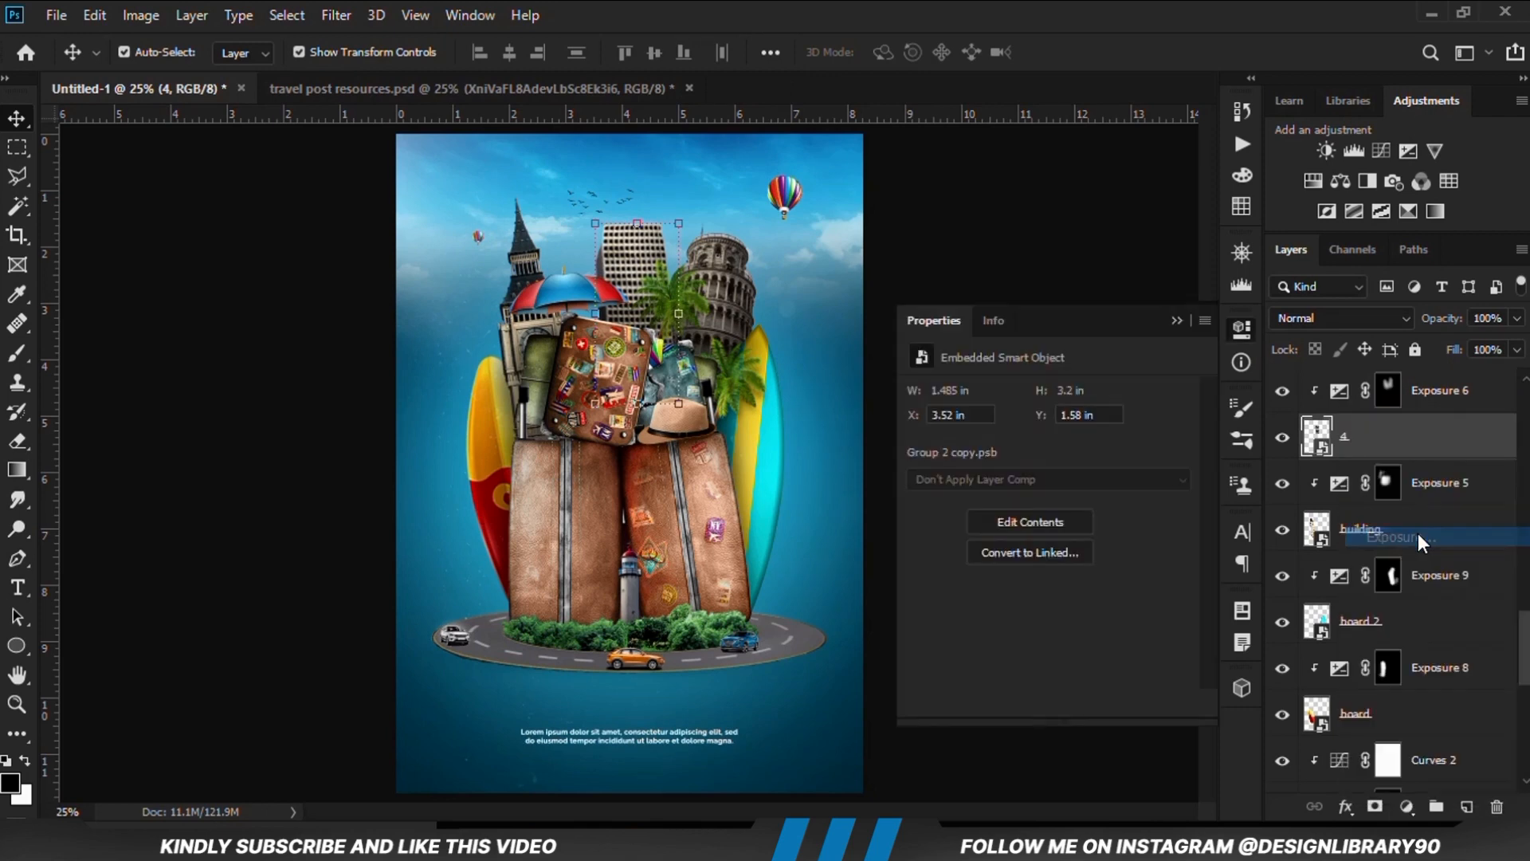
left_click_drag(993, 456, 988, 451)
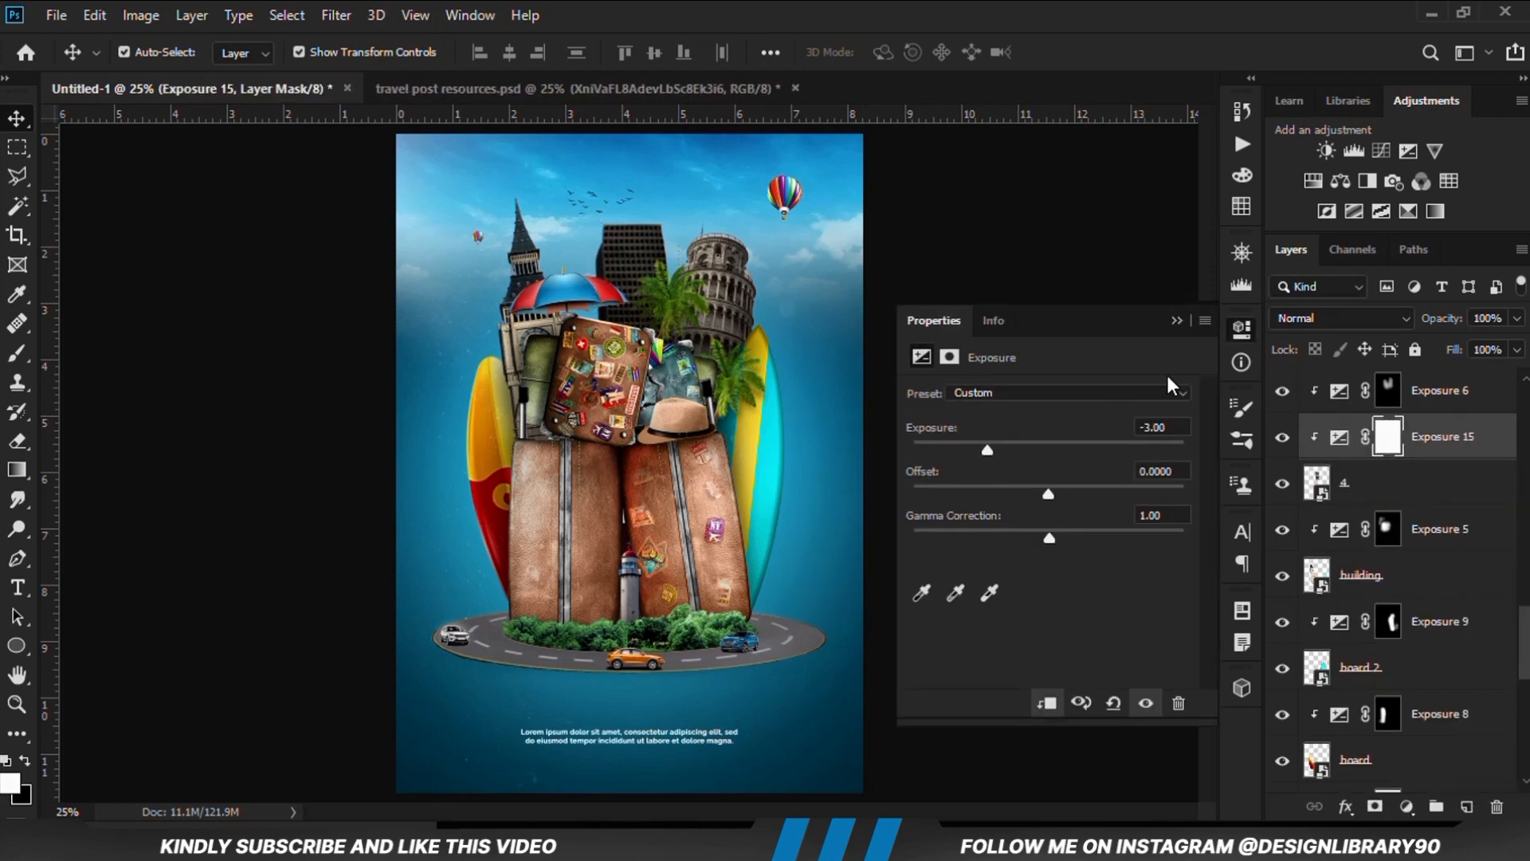
left_click(1176, 320)
Compare the high-rise with and without the new Exposure adjustment and invert the adjustment's mask to black
left_click(1279, 451)
left_click(1279, 451)
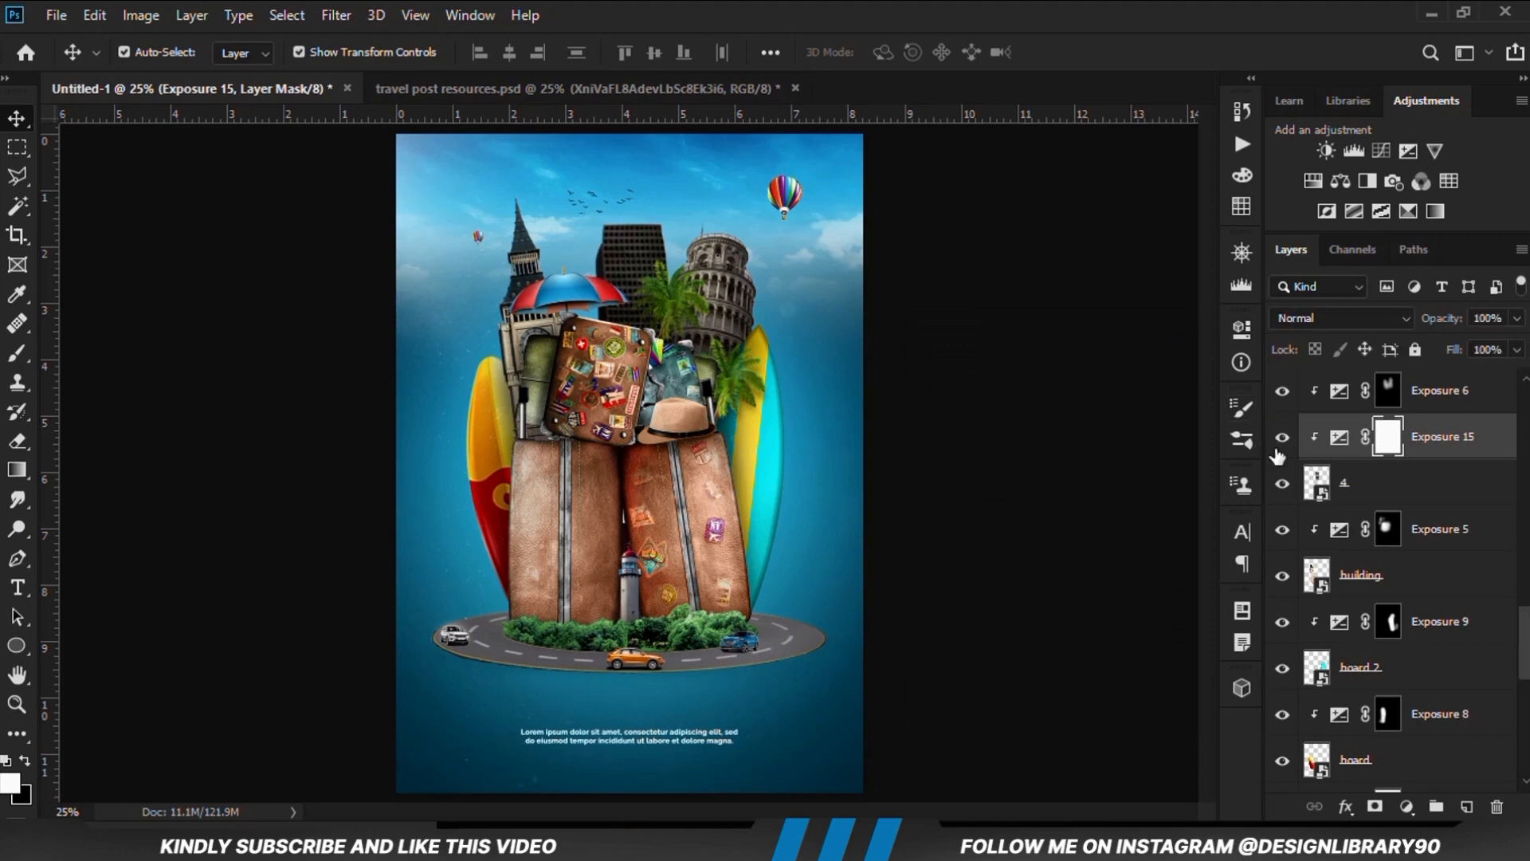
key("ctrl+i")
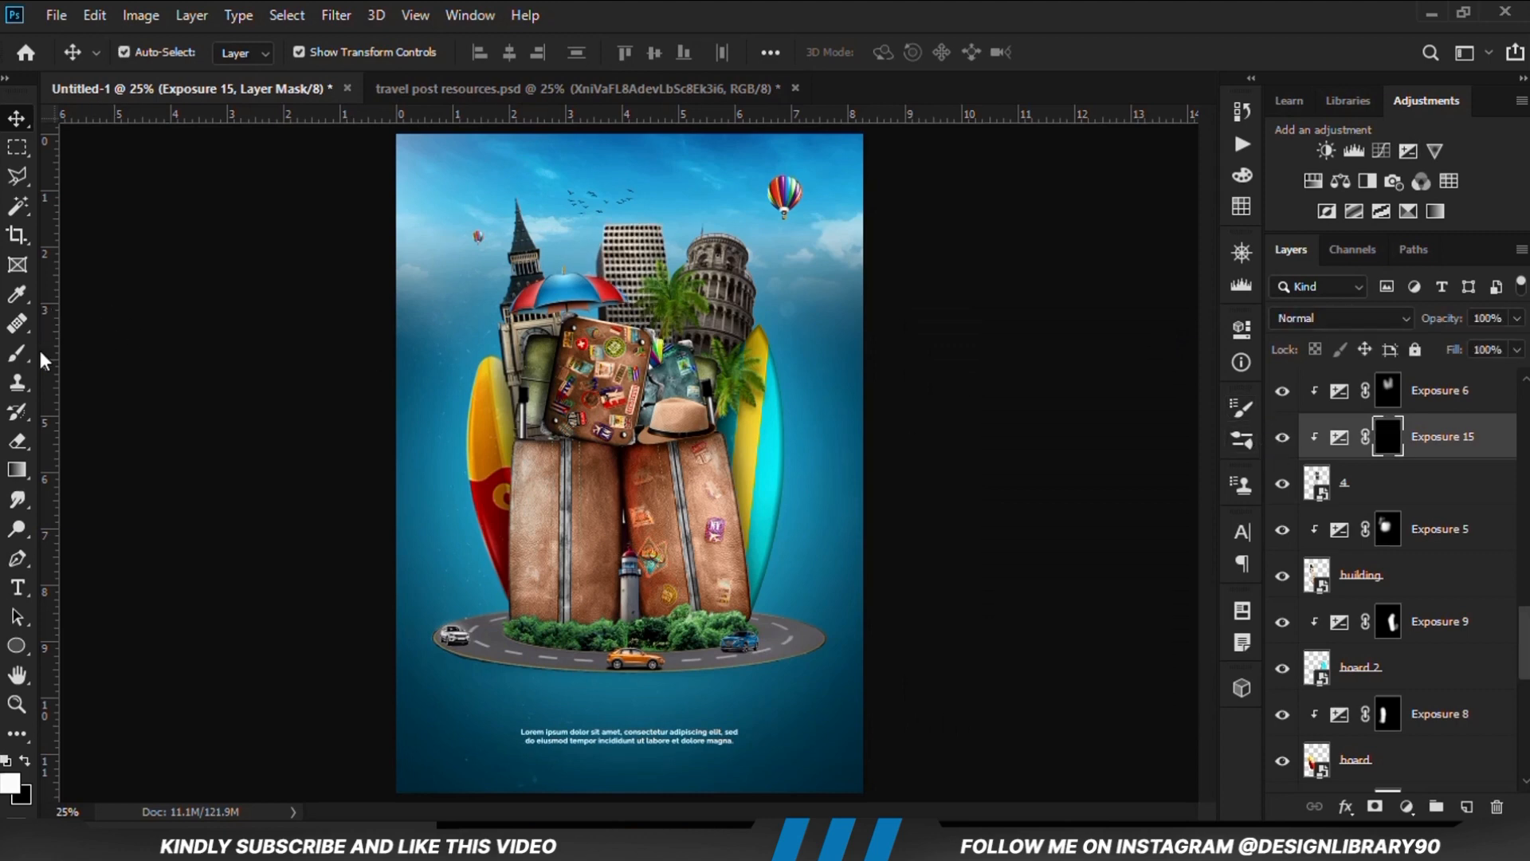
Paint a soft shadow on the high-rise beside the umbrella with a 150 px white brush at 29% opacity on the Exposure mask
left_click(17, 358)
left_click(188, 352)
scroll(604, 318, "up", 3)
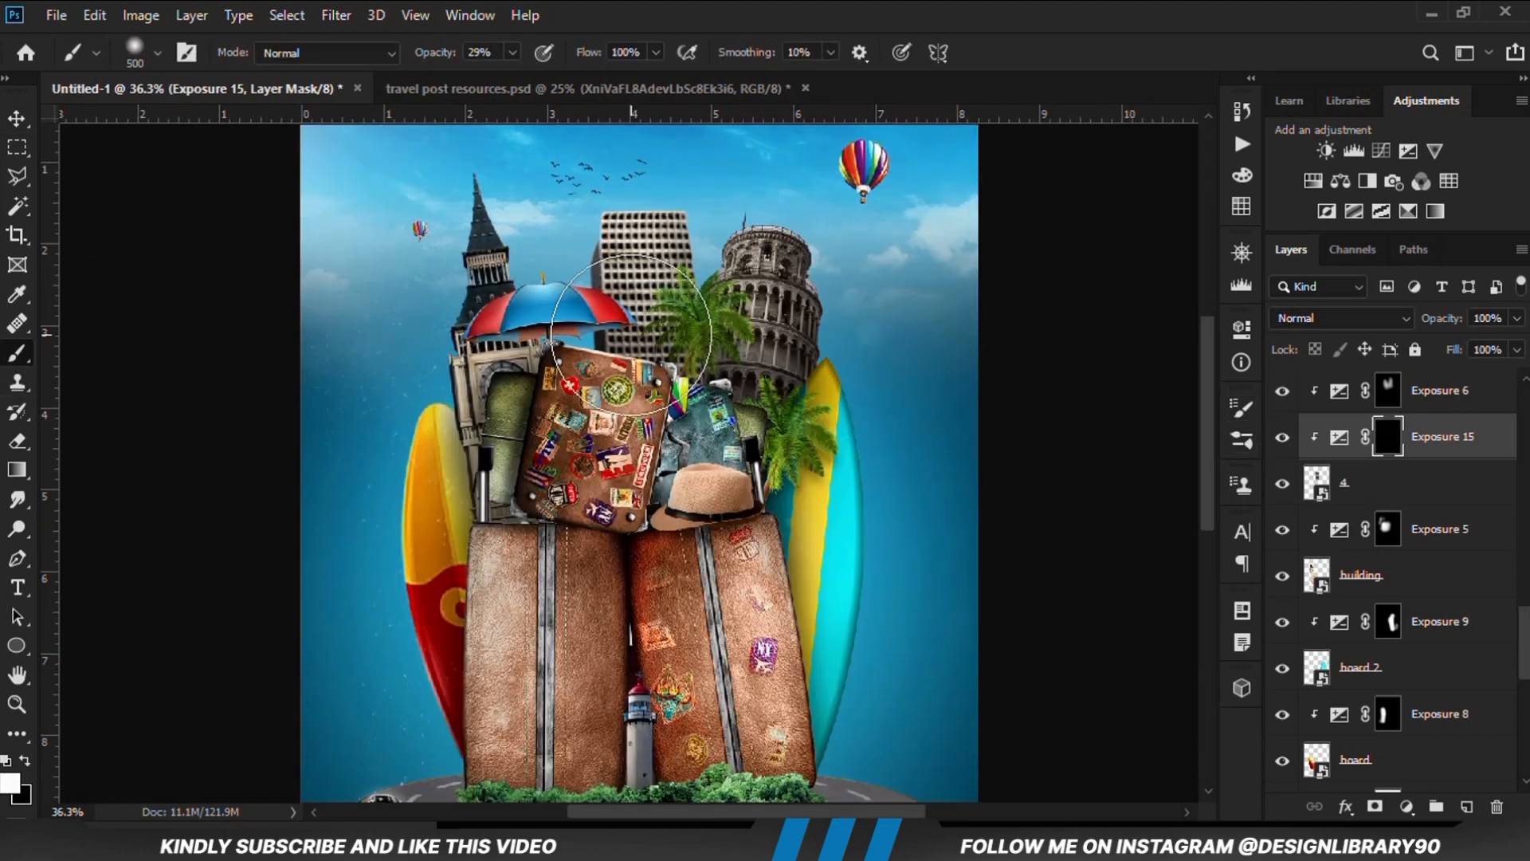
key("bracketleft")
key("bracketleft")
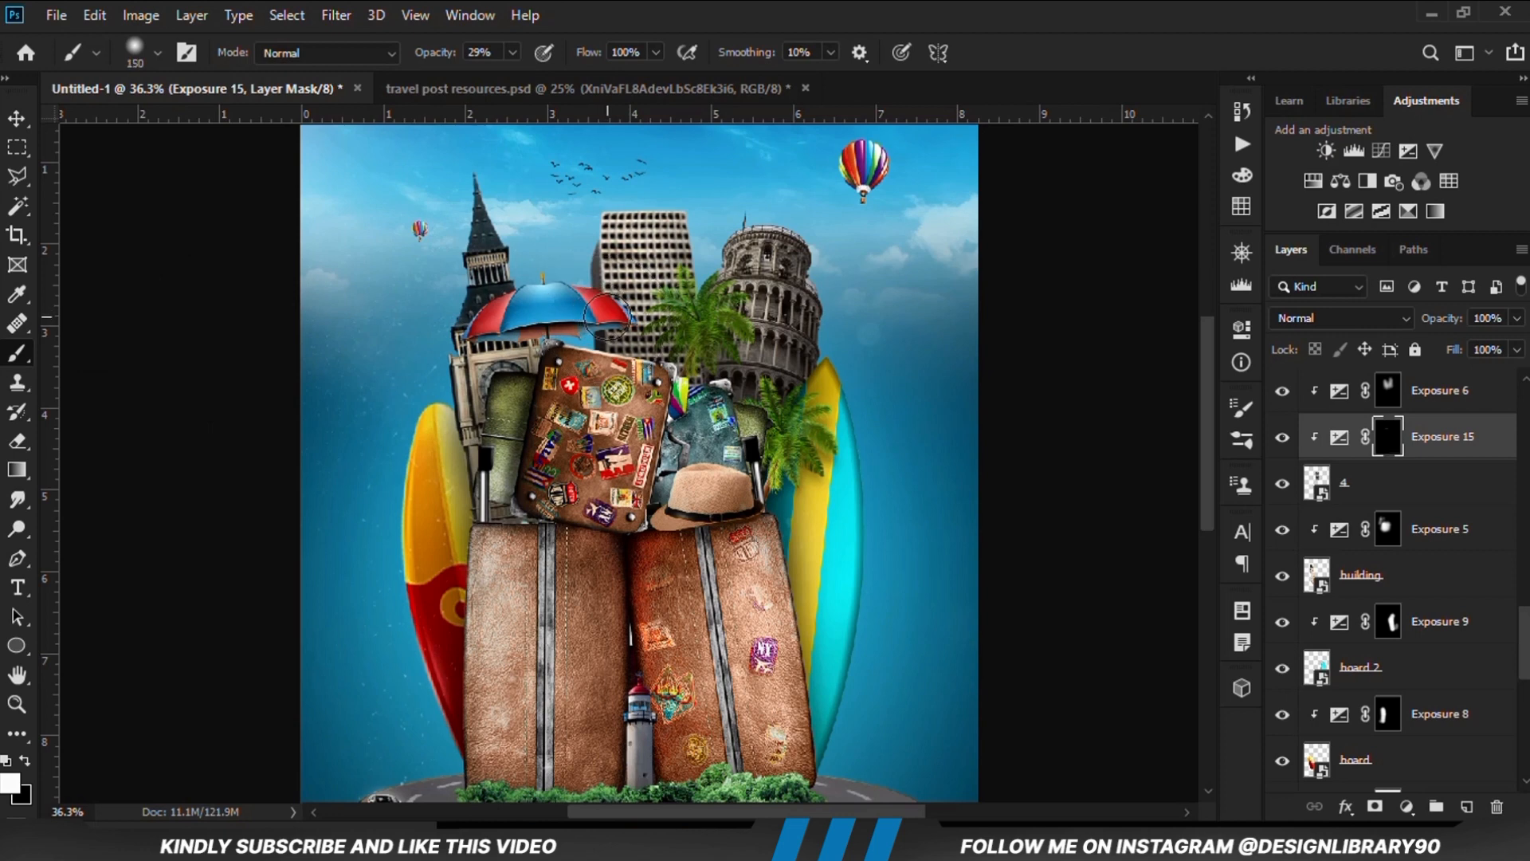
mouse_move(610, 317)
left_mouse_down()
mouse_move(630, 319)
mouse_move(576, 305)
mouse_move(571, 320)
left_mouse_up()
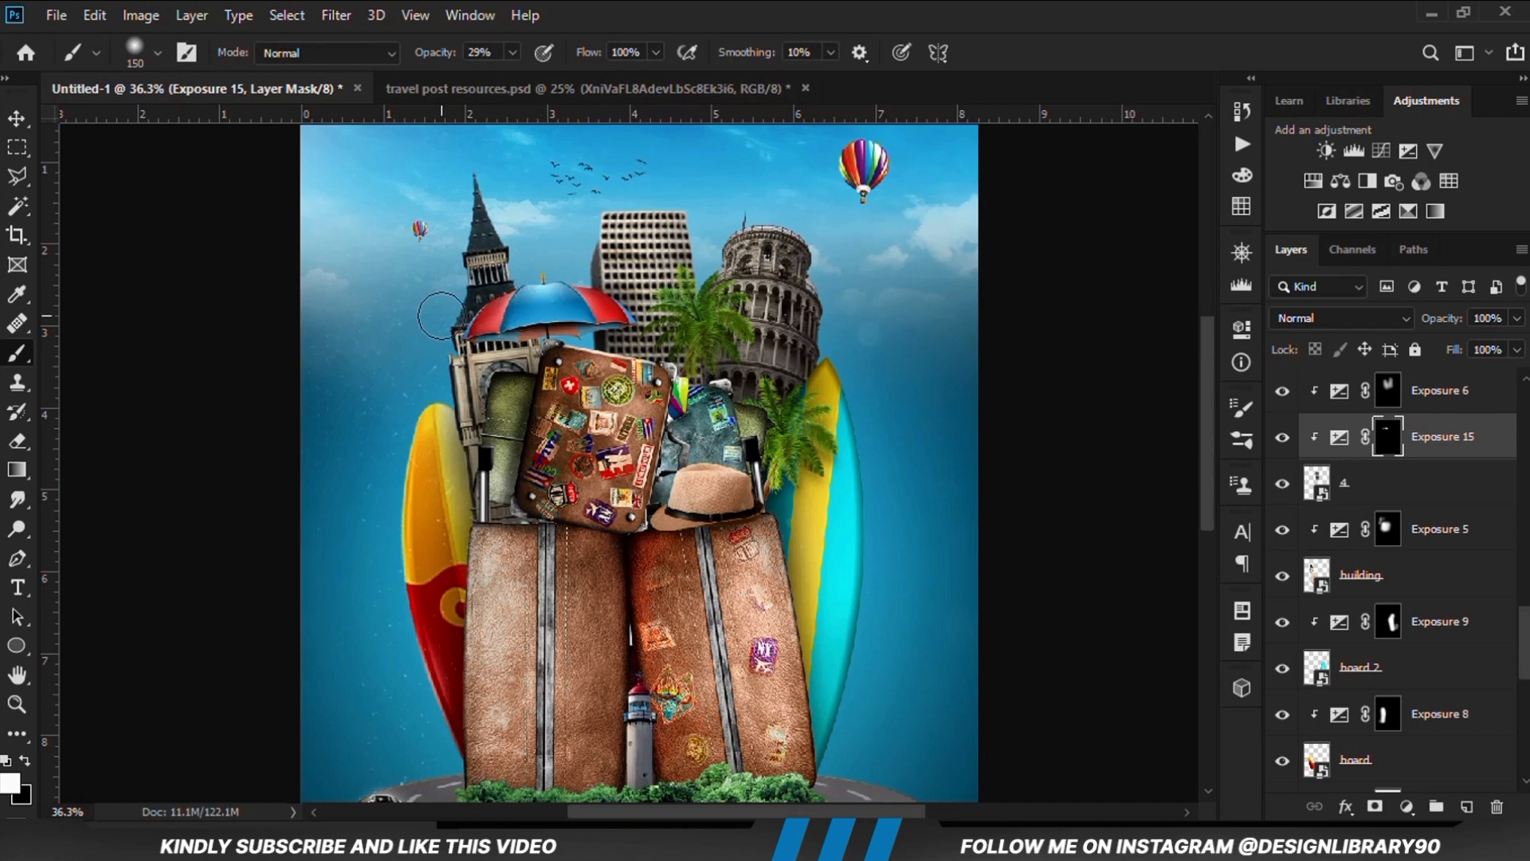
Deselect all layers with the Move tool and check the whole poster with the Levels and particle texture layers toggled
left_click(27, 122)
left_click(110, 126)
left_click(119, 255)
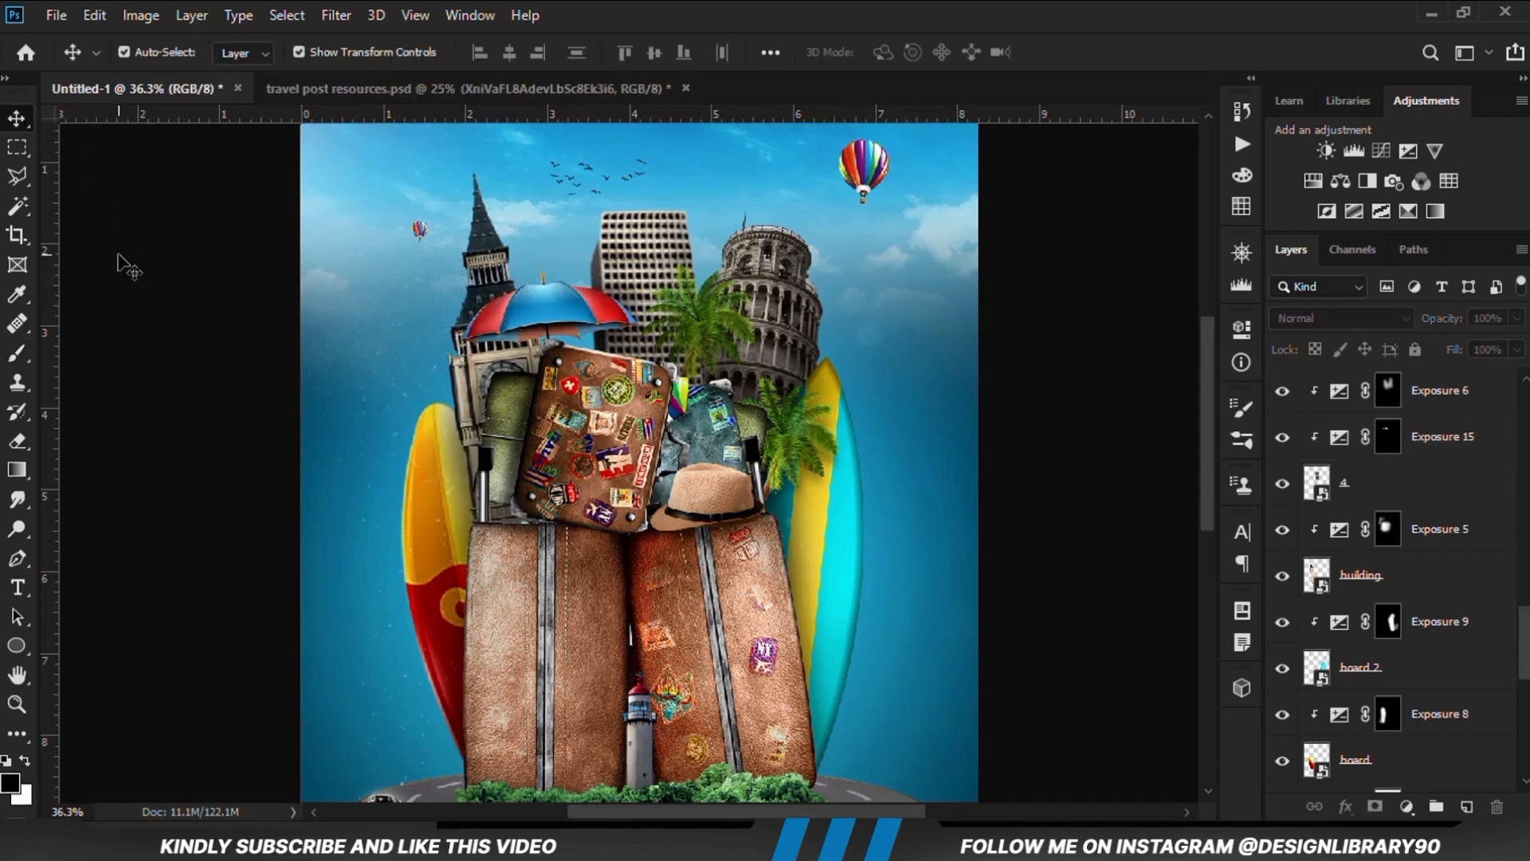
key("ctrl+minus")
key("ctrl+minus")
scroll(1387, 550, "up", 10)
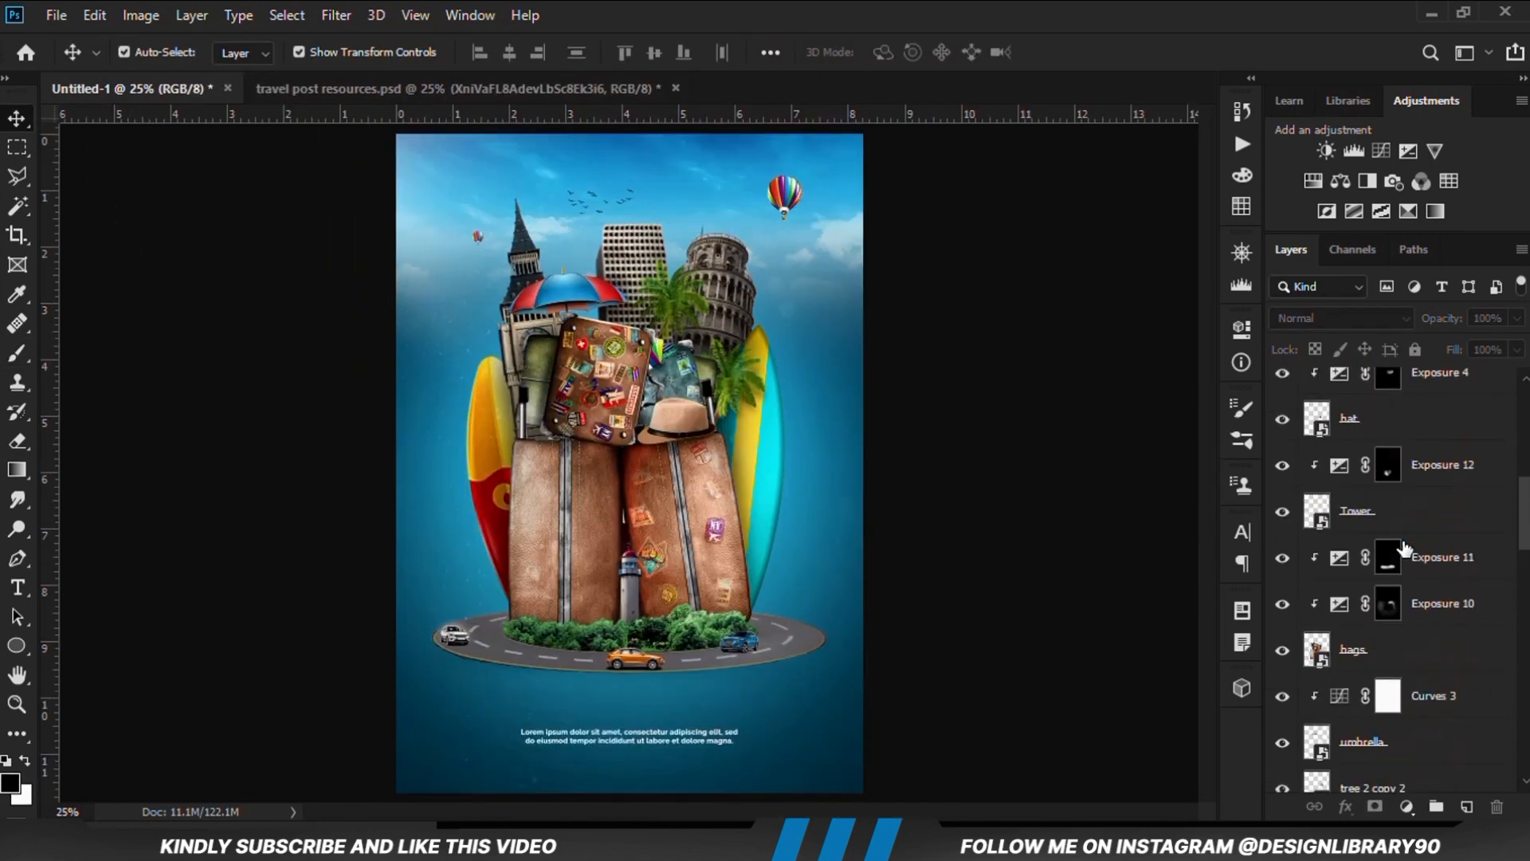
left_click(1282, 393)
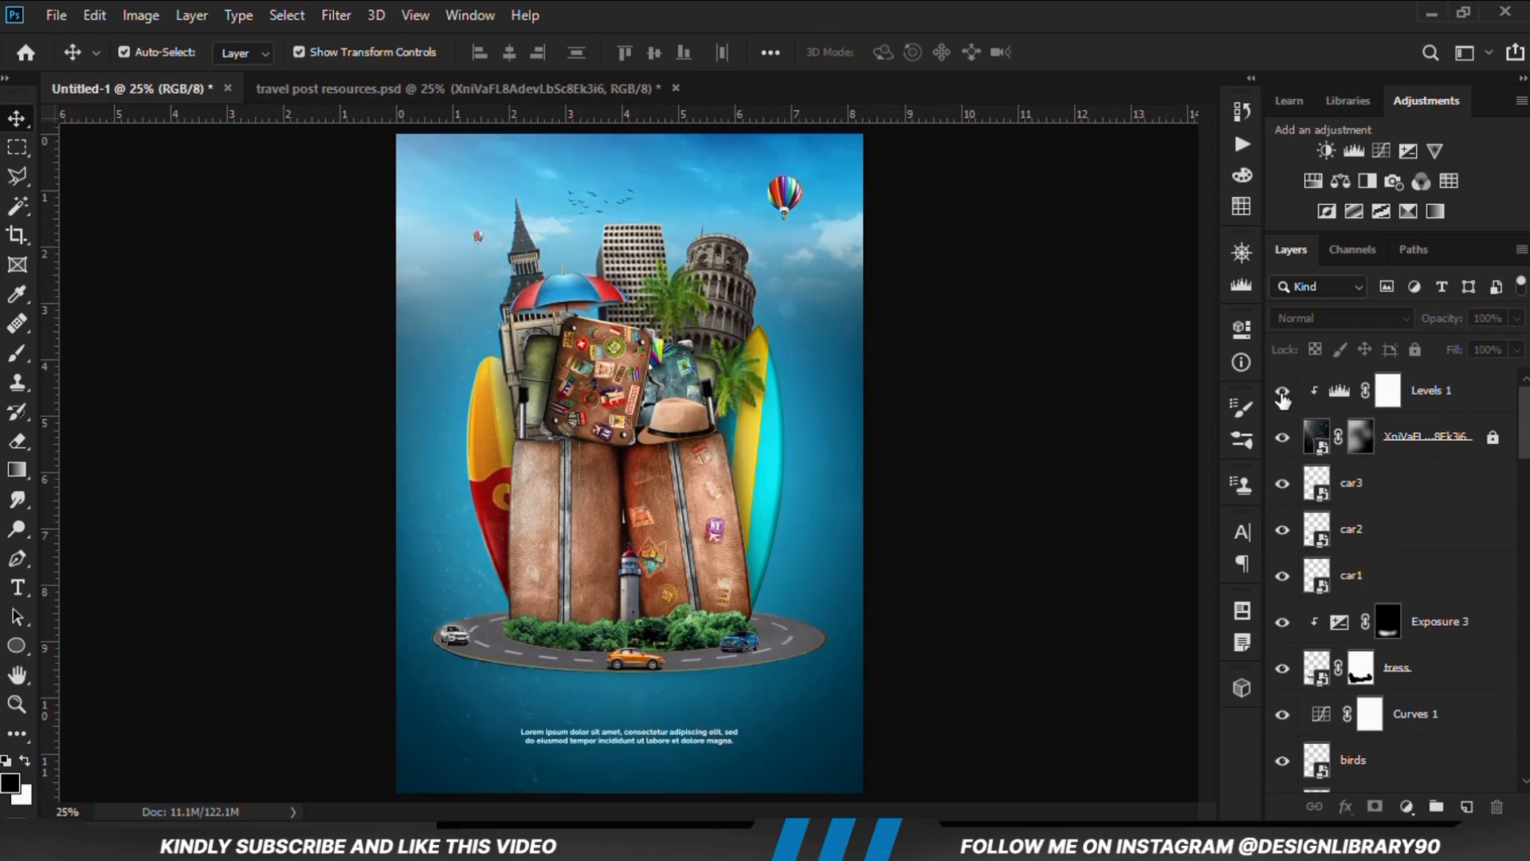
left_click(1282, 438)
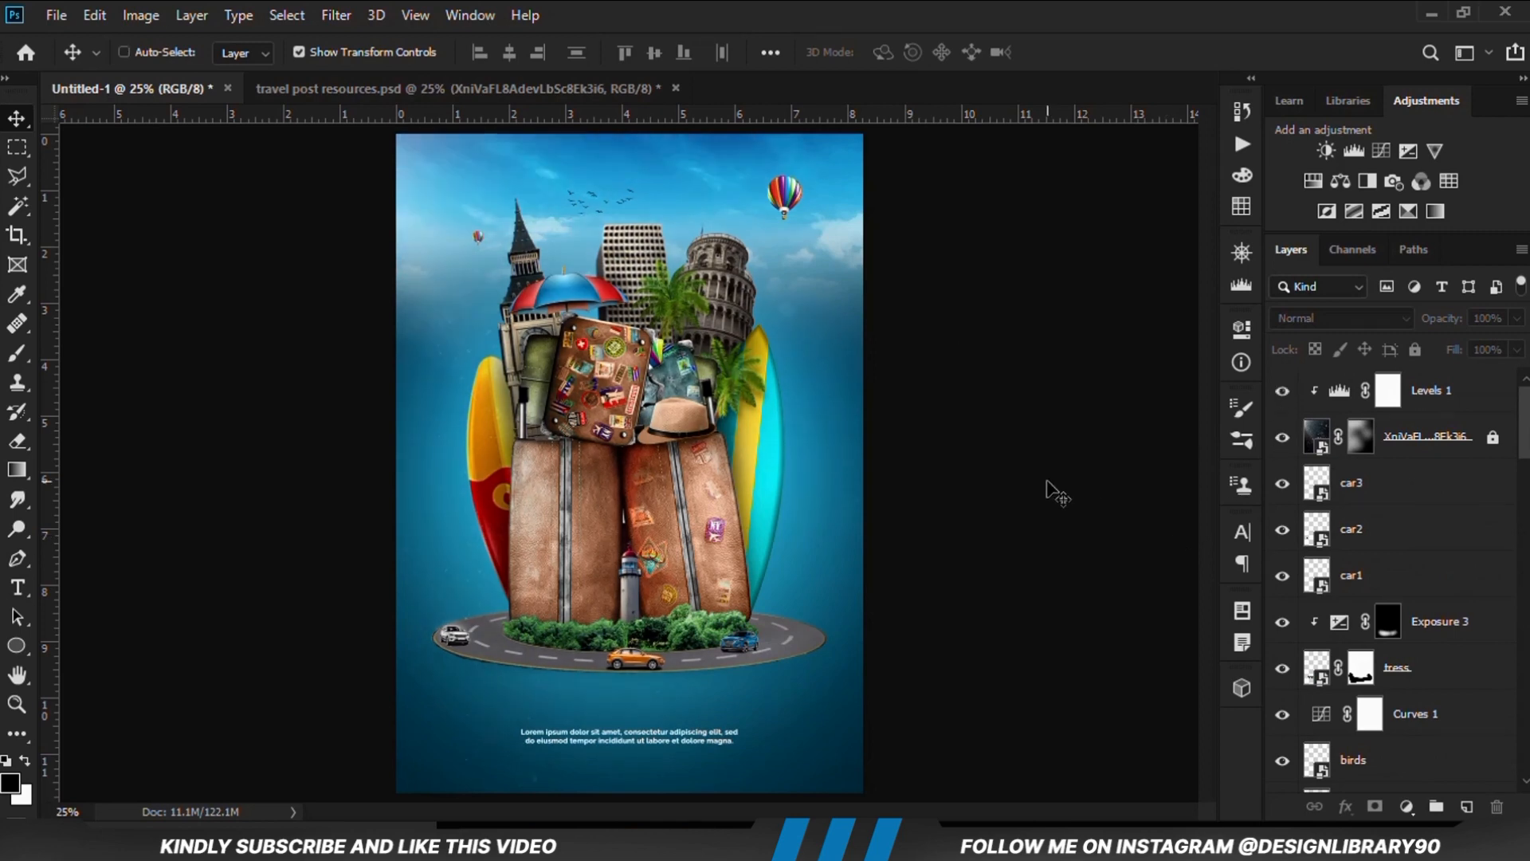
Stamp all visible layers into a new merged layer on top and convert it to a smart object
key("ctrl+alt+shift+e")
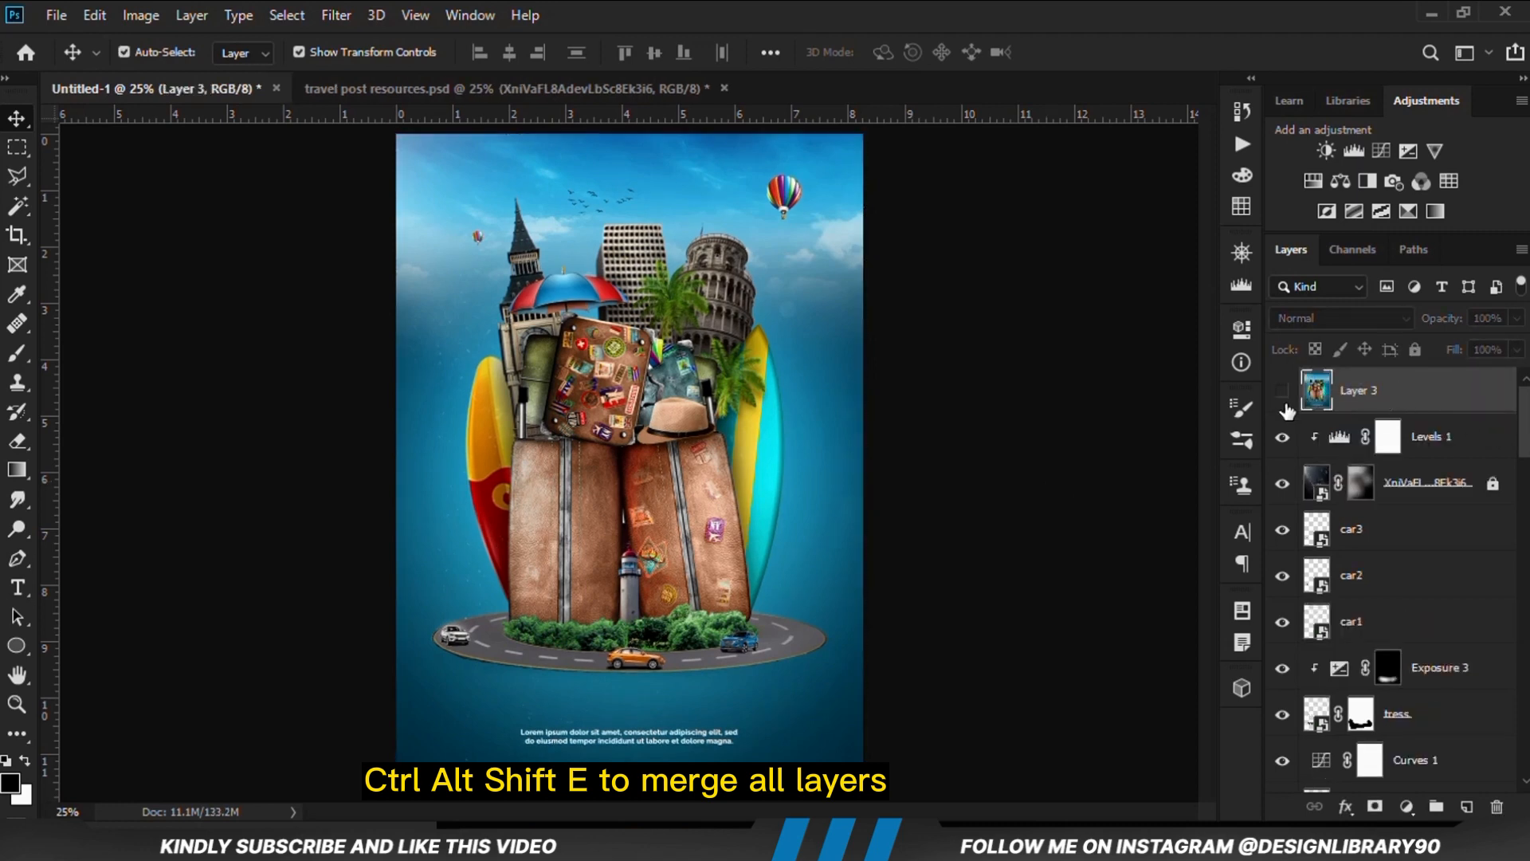
right_click(1377, 408)
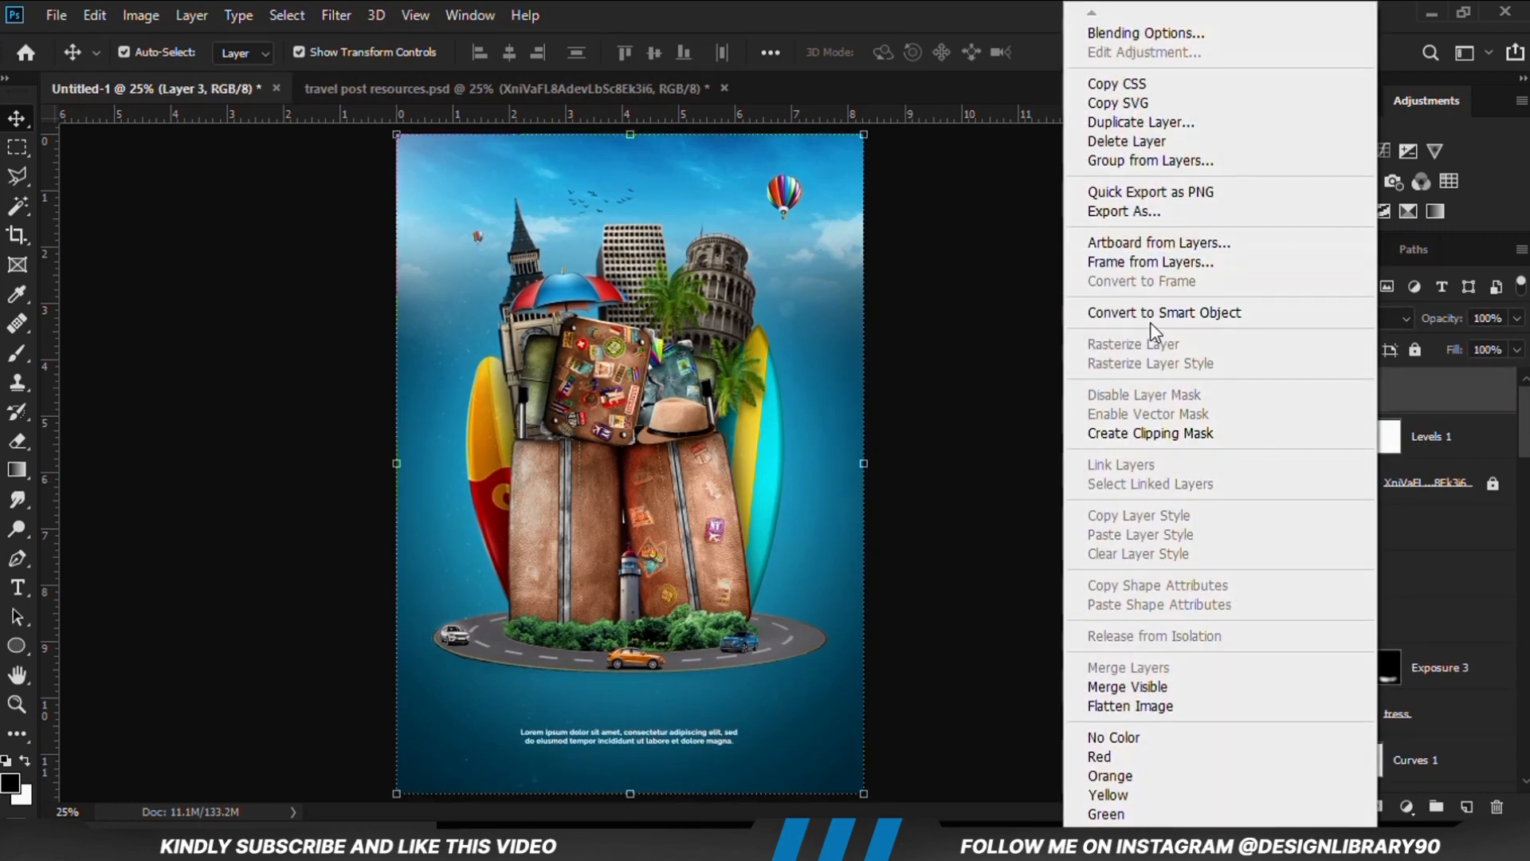
left_click(1180, 313)
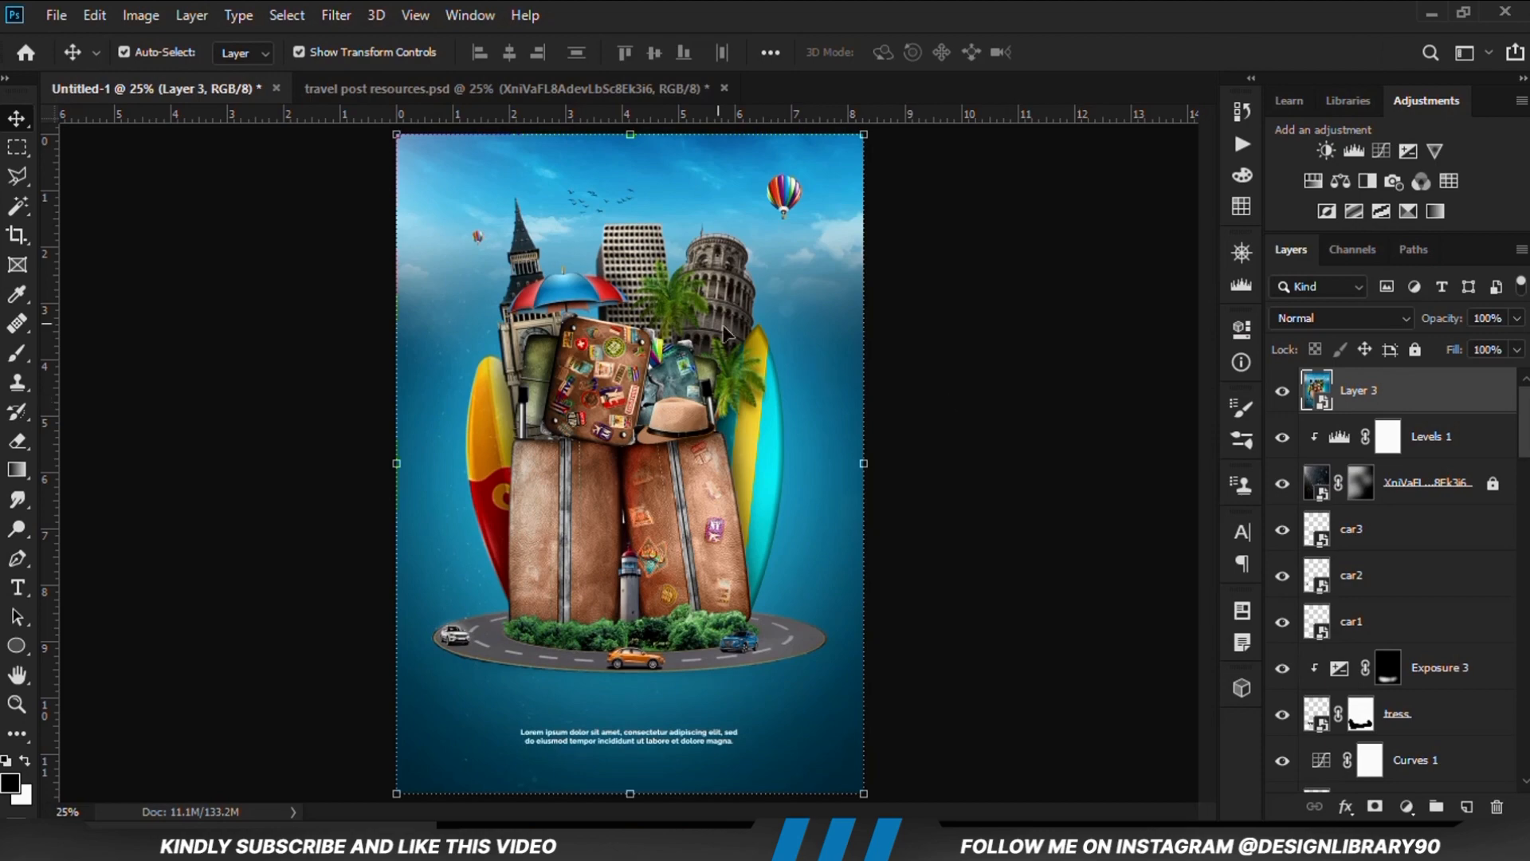
Apply the Camera Raw filter to the merged layer with Exposure +0.40, Contrast +38, Highlights +9, Shadows -27 and Whites +5
left_click(336, 15)
left_click(395, 151)
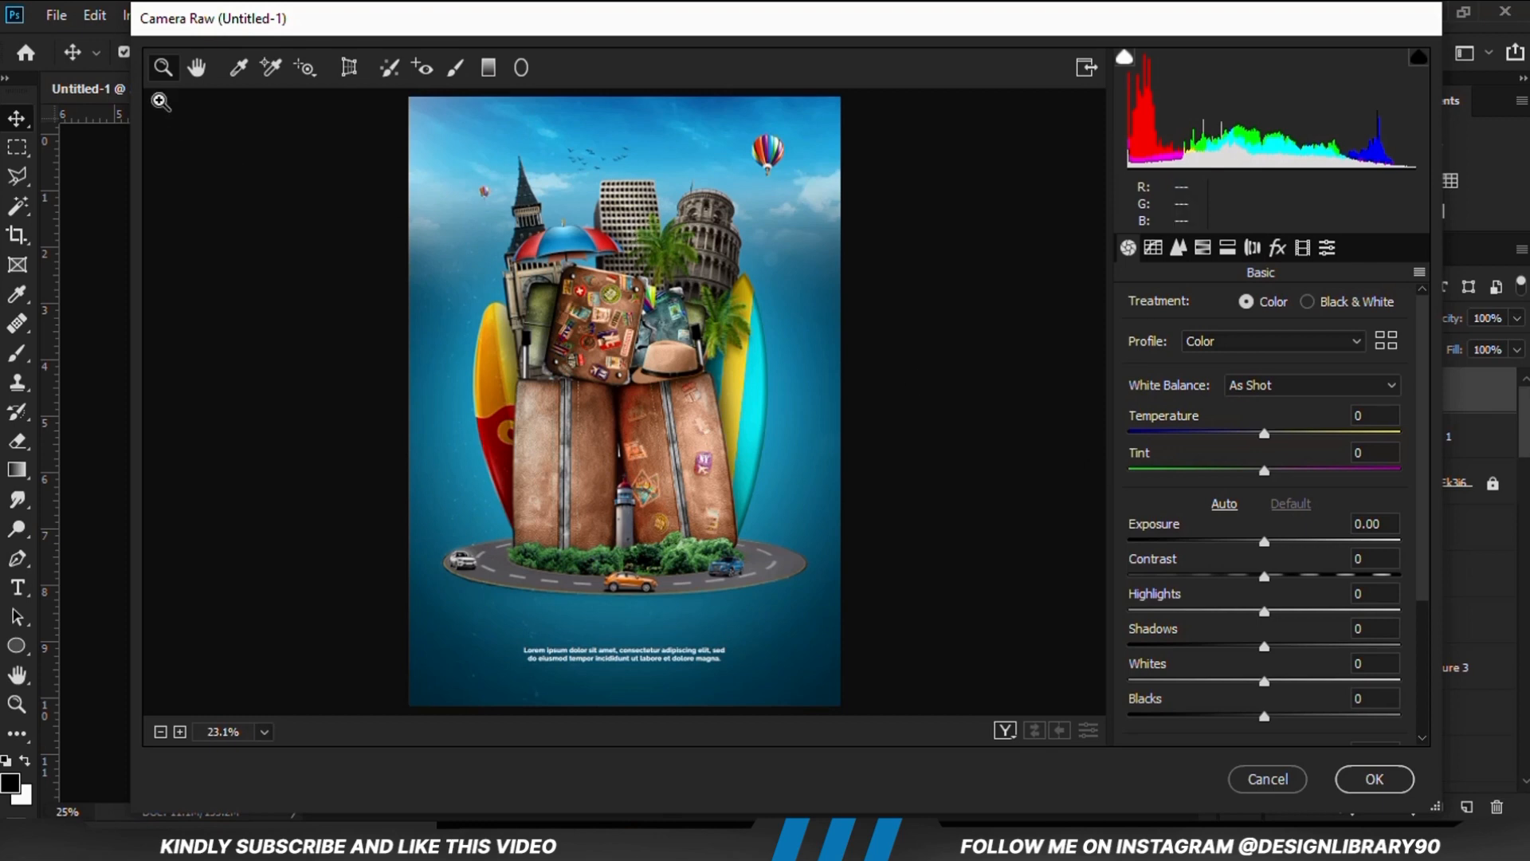
left_click(205, 74)
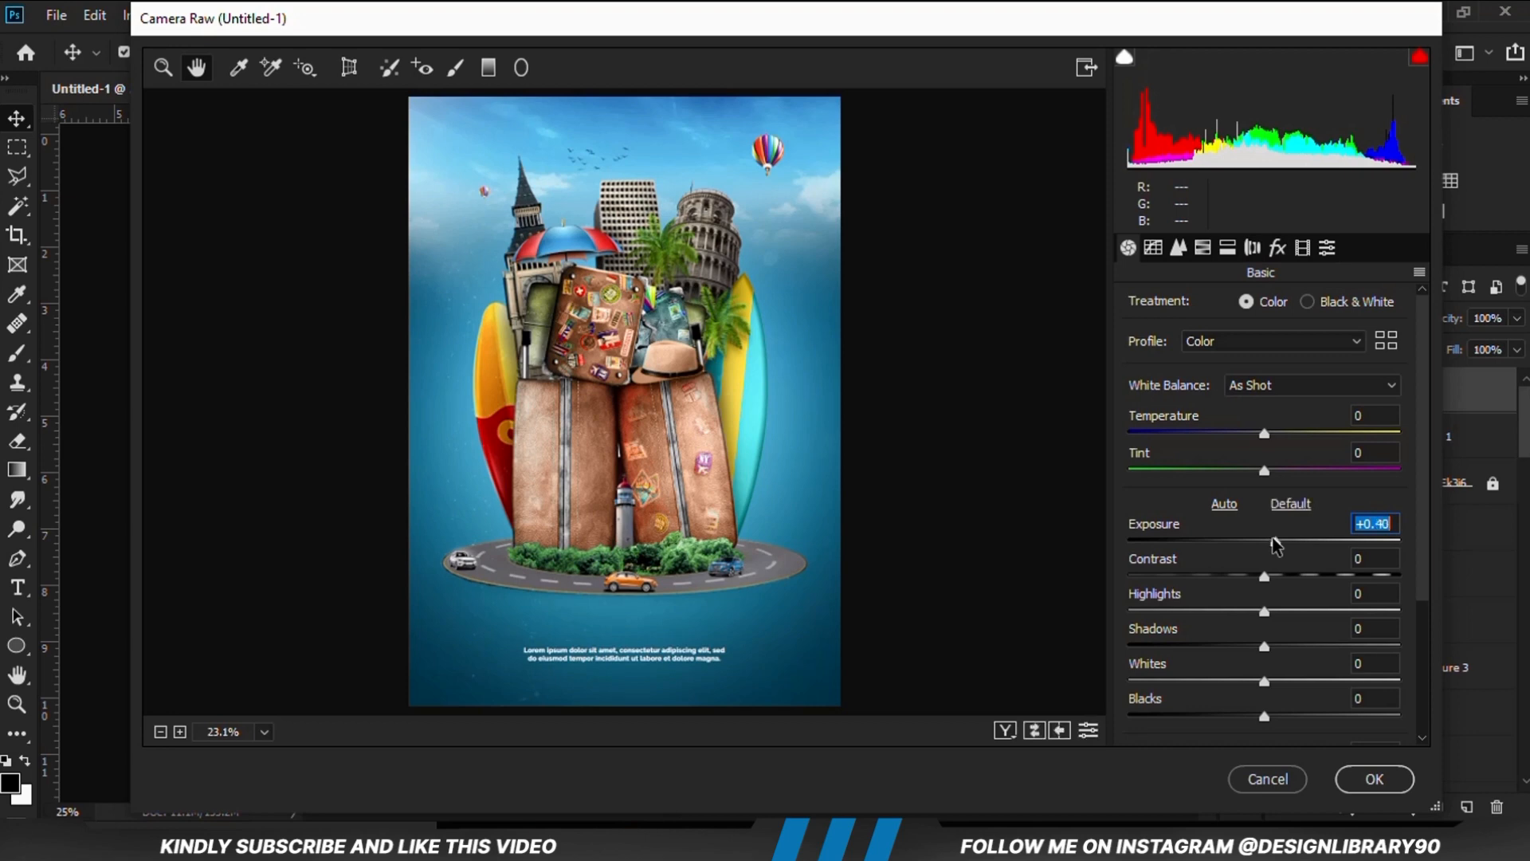
left_click_drag(1273, 576, 1267, 689)
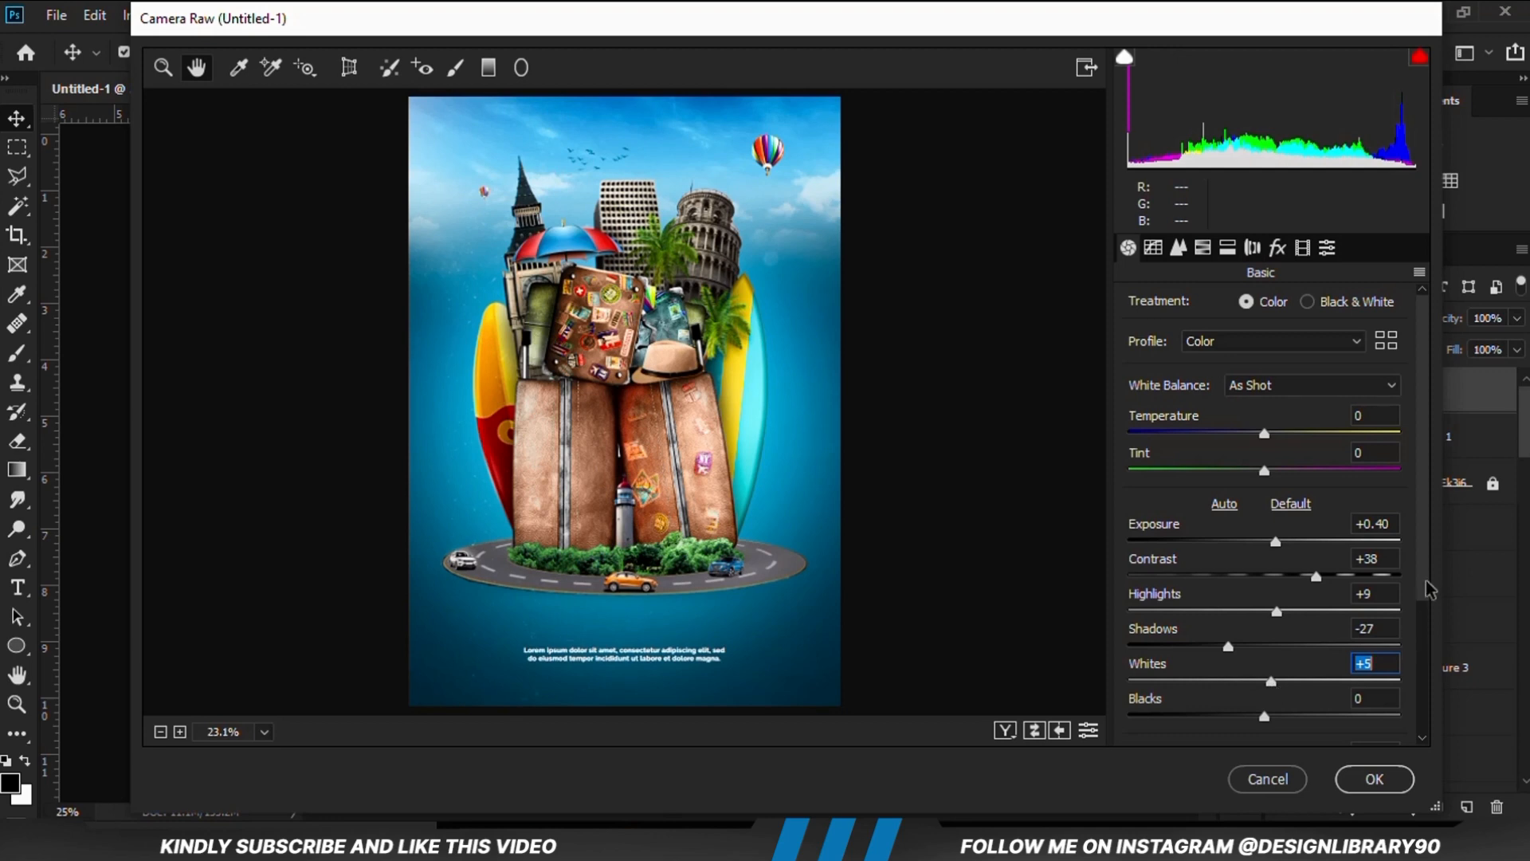
Set the Camera Raw Blacks to -15, Texture to +22 and Clarity to +8
scroll(1332, 624, "down", 2)
left_click_drag(1268, 637, 1244, 634)
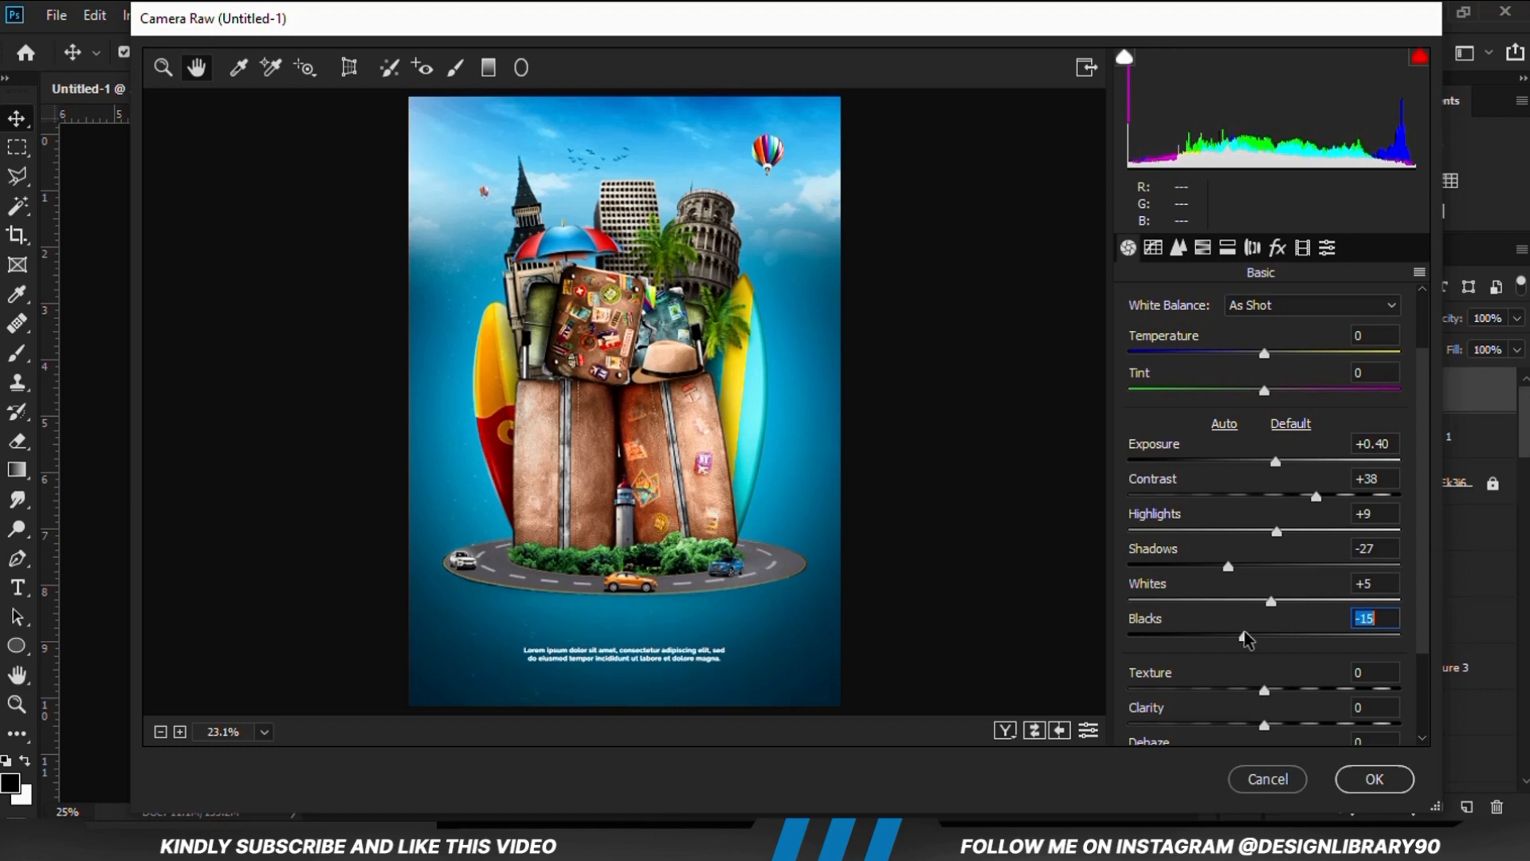
scroll(1426, 608, "down", 2)
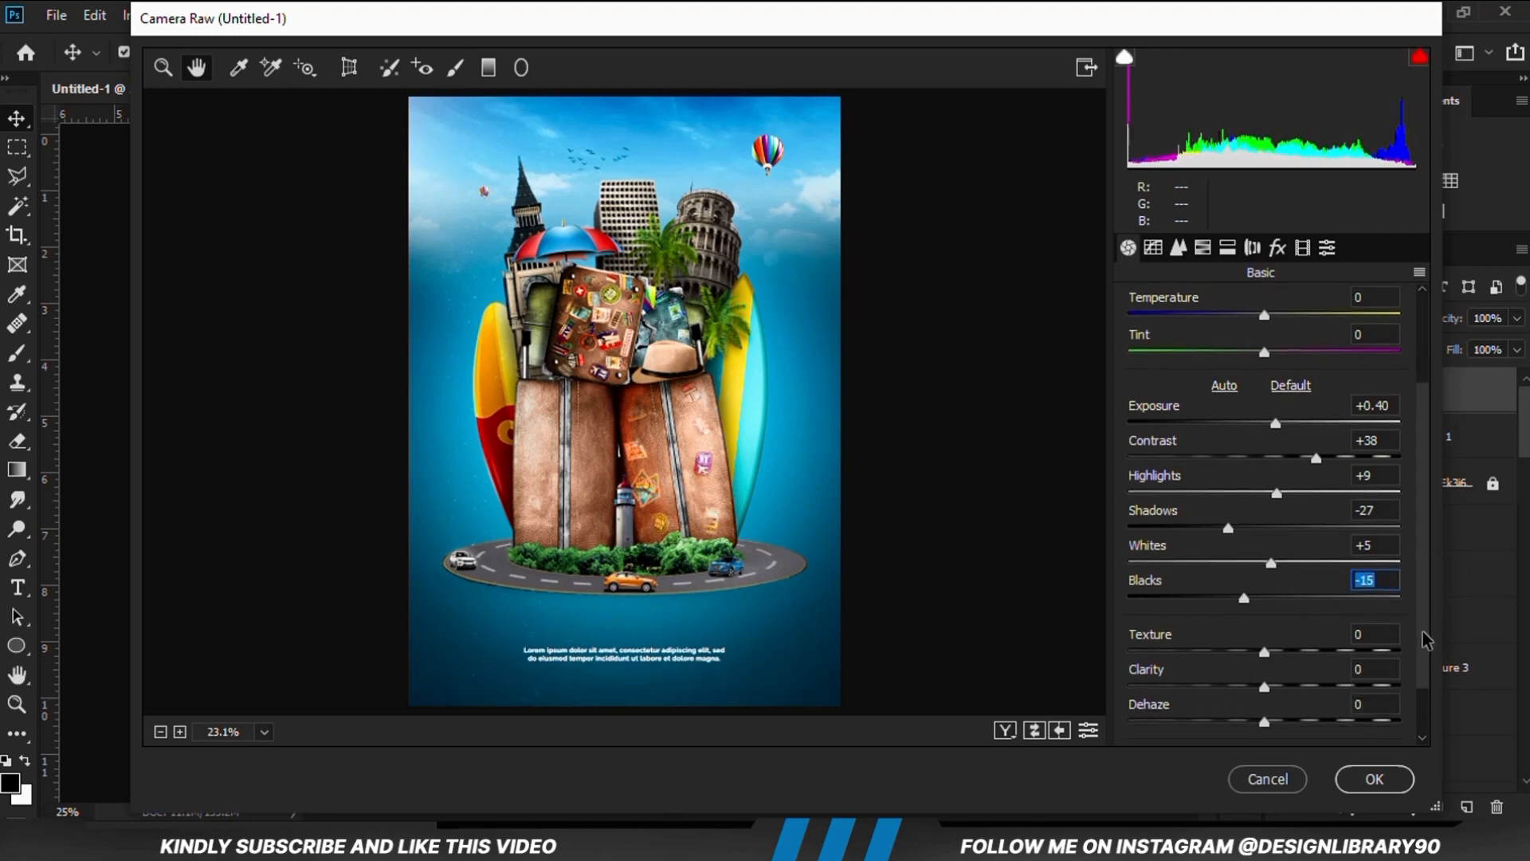
left_click_drag(1264, 637, 1278, 636)
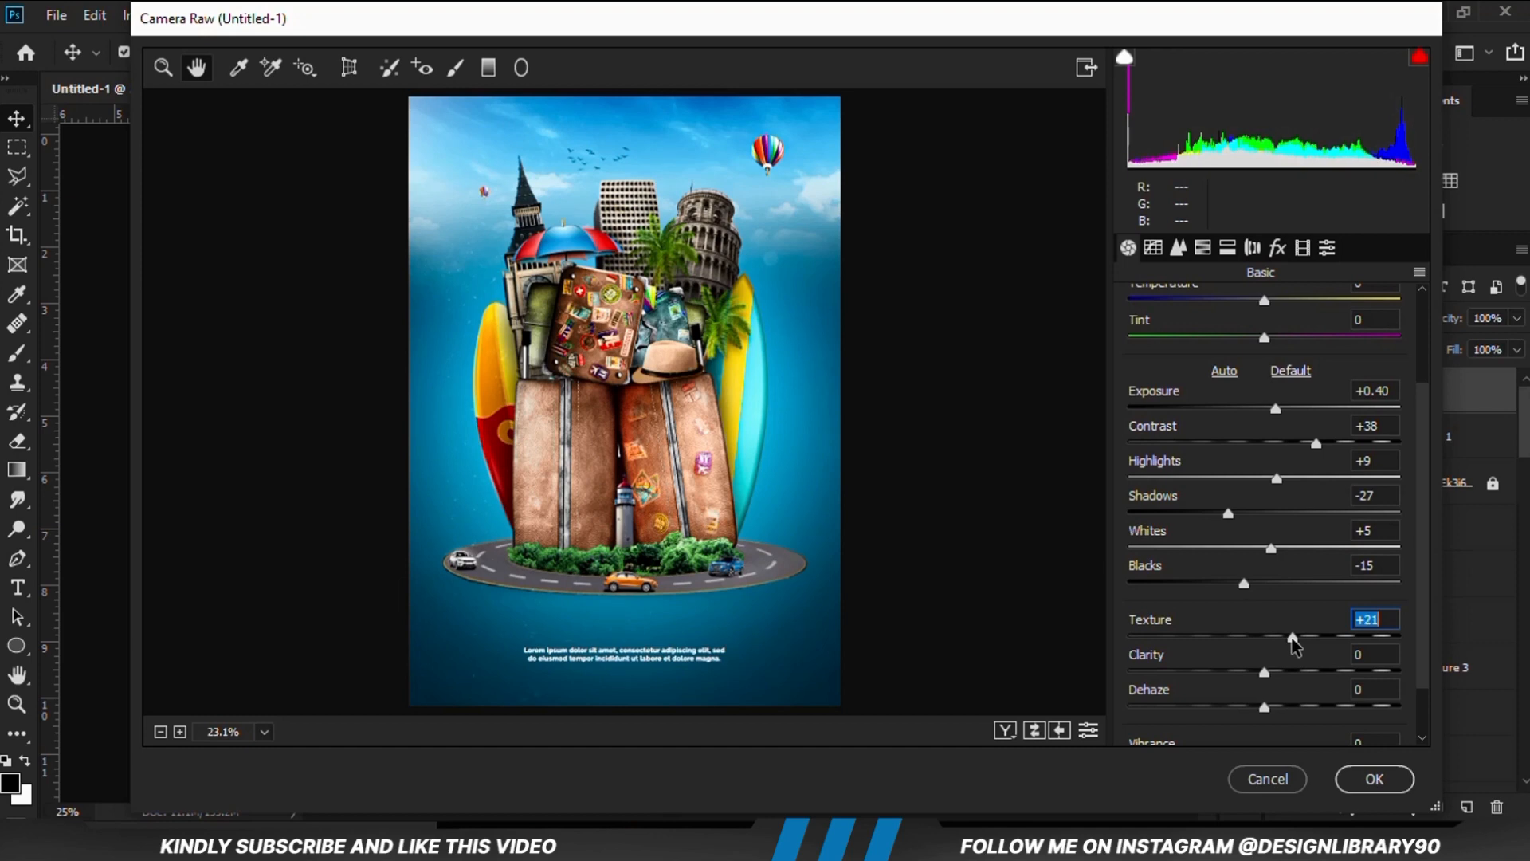
left_click_drag(1265, 672, 1273, 672)
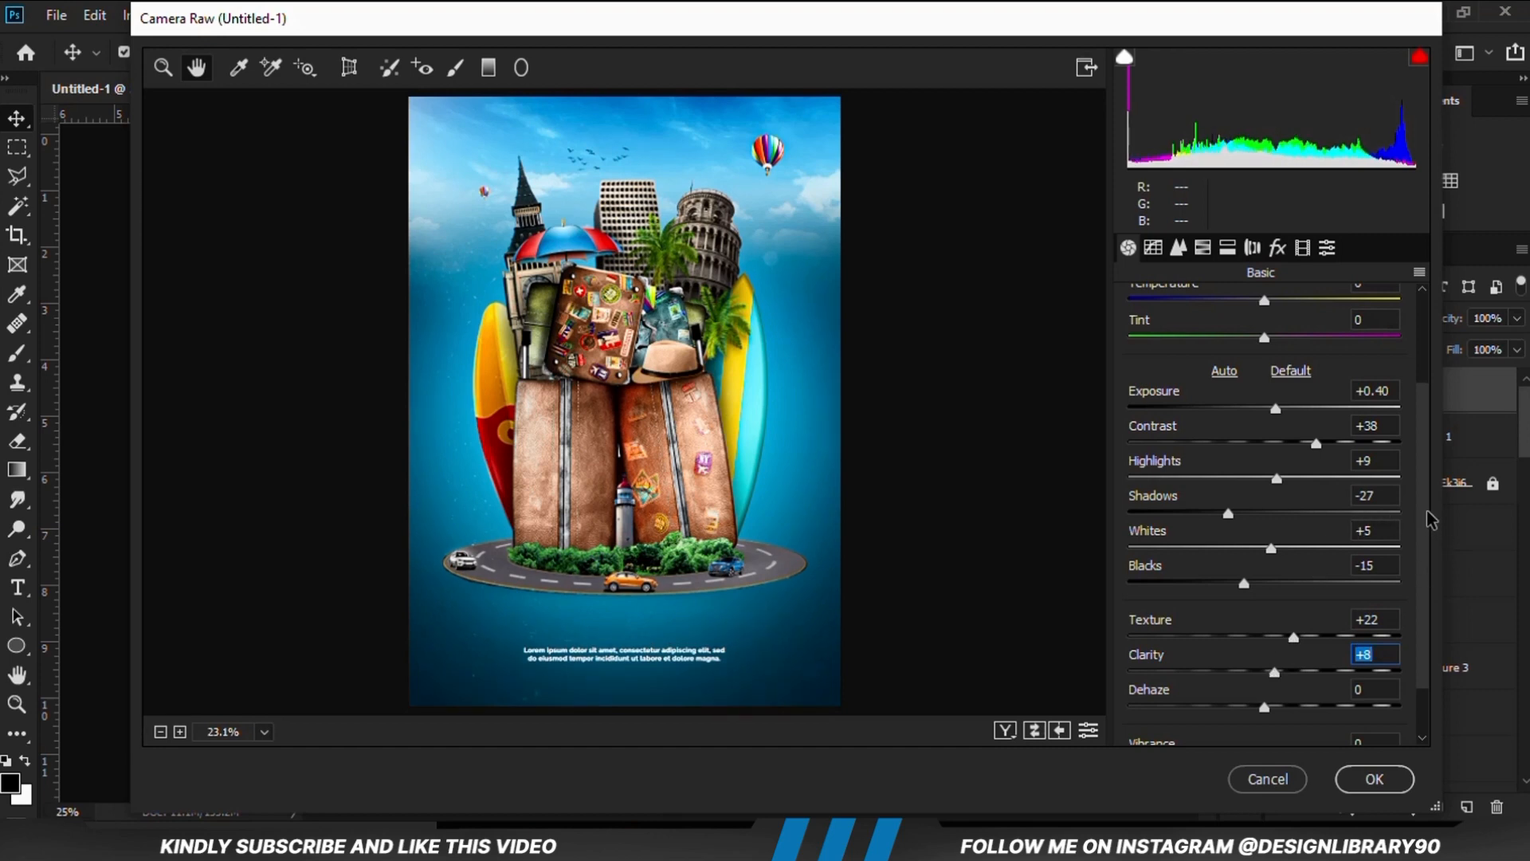
Lower the Camera Raw Exposure to +0.20
scroll(1270, 488, "up", 2)
left_click_drag(1276, 484, 1273, 485)
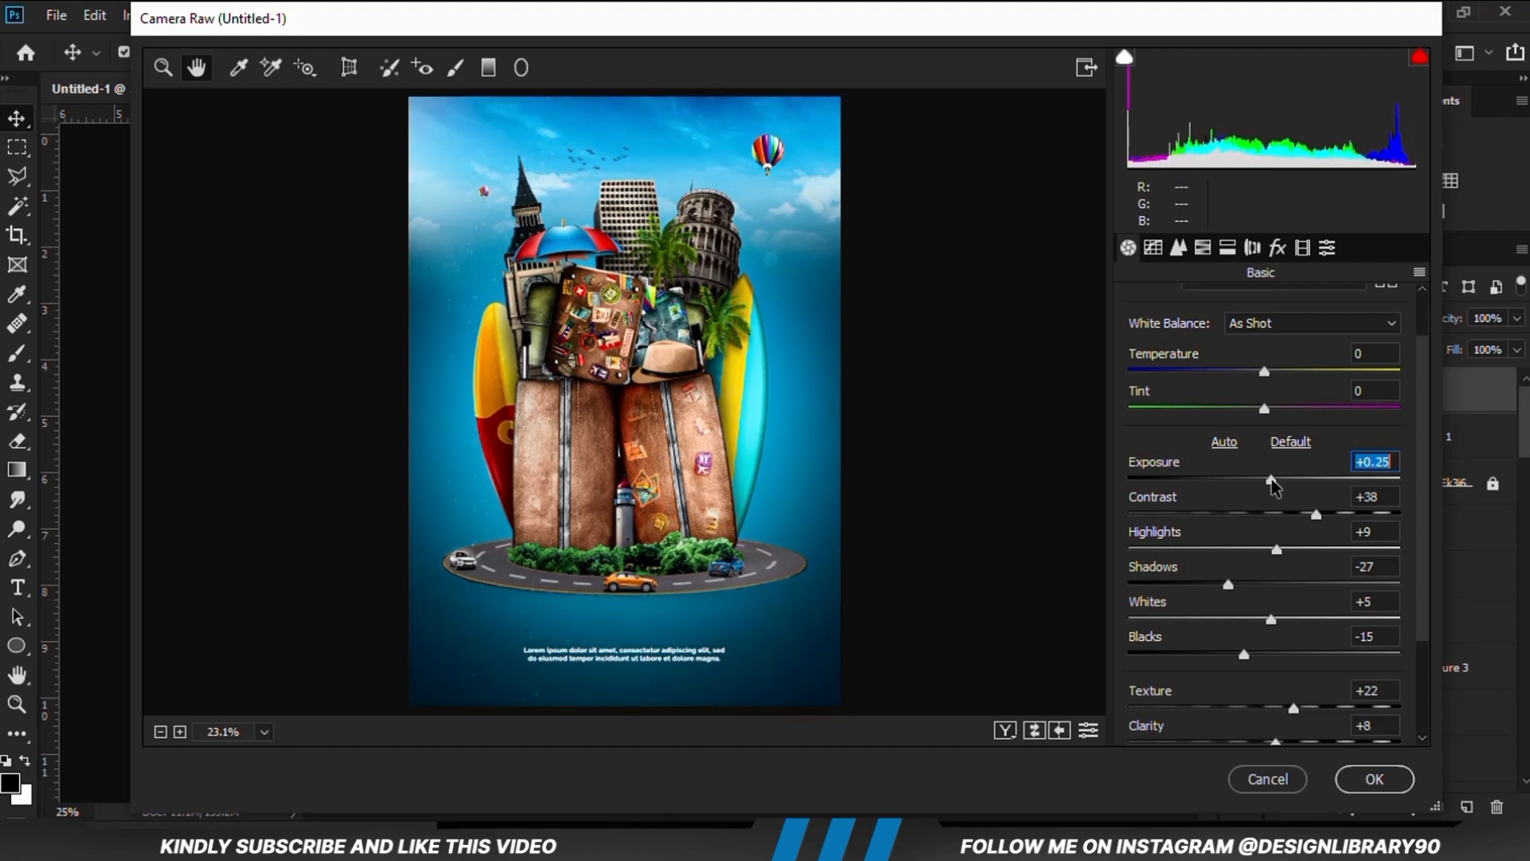
key("Down")
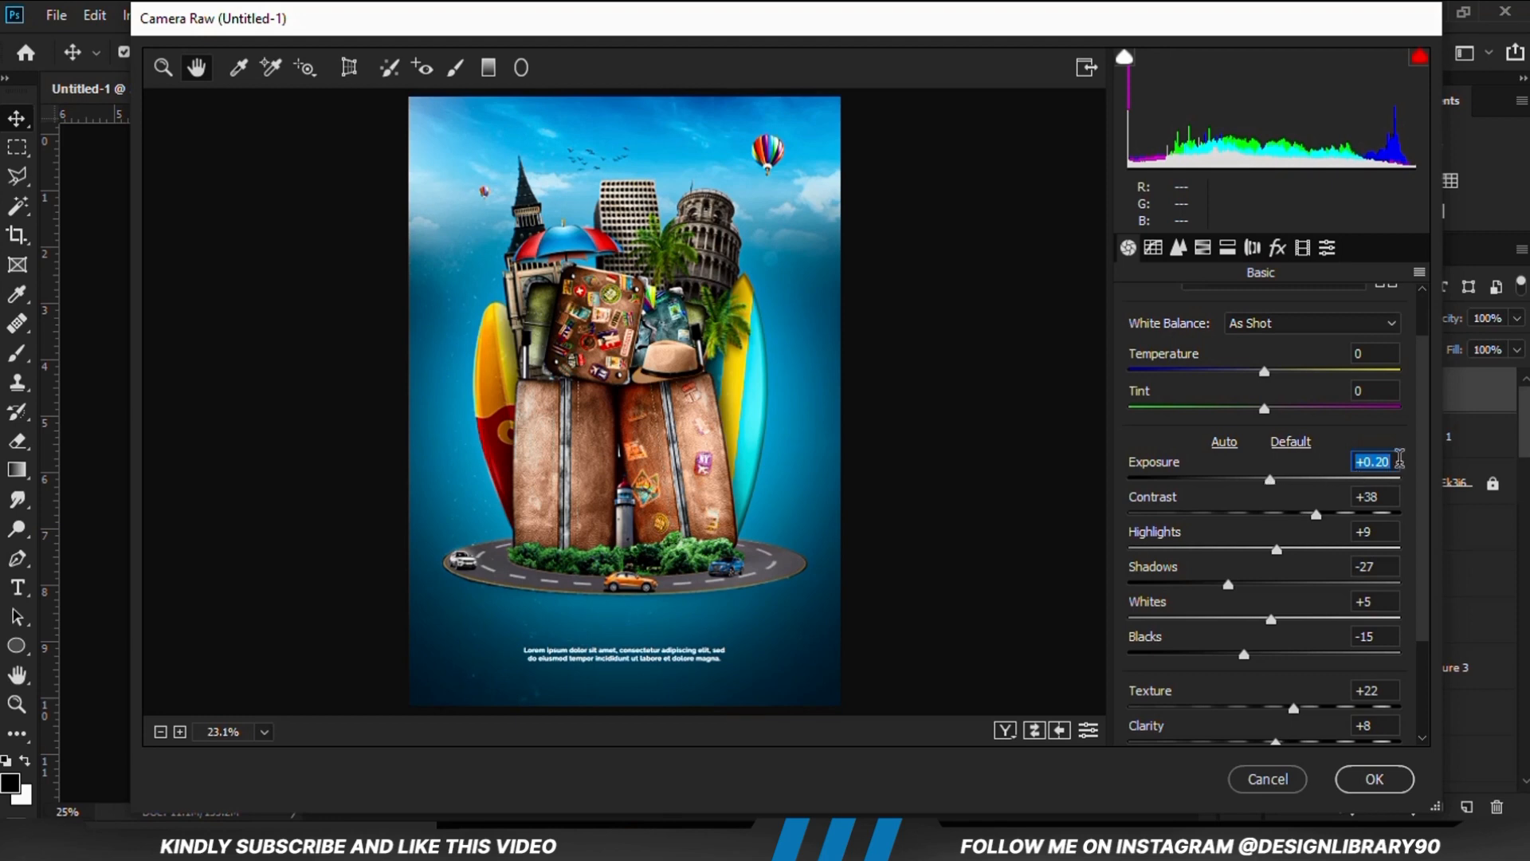
Set the Camera Raw Shadows to -23 and apply the filter to the merged layer
left_click(1389, 497)
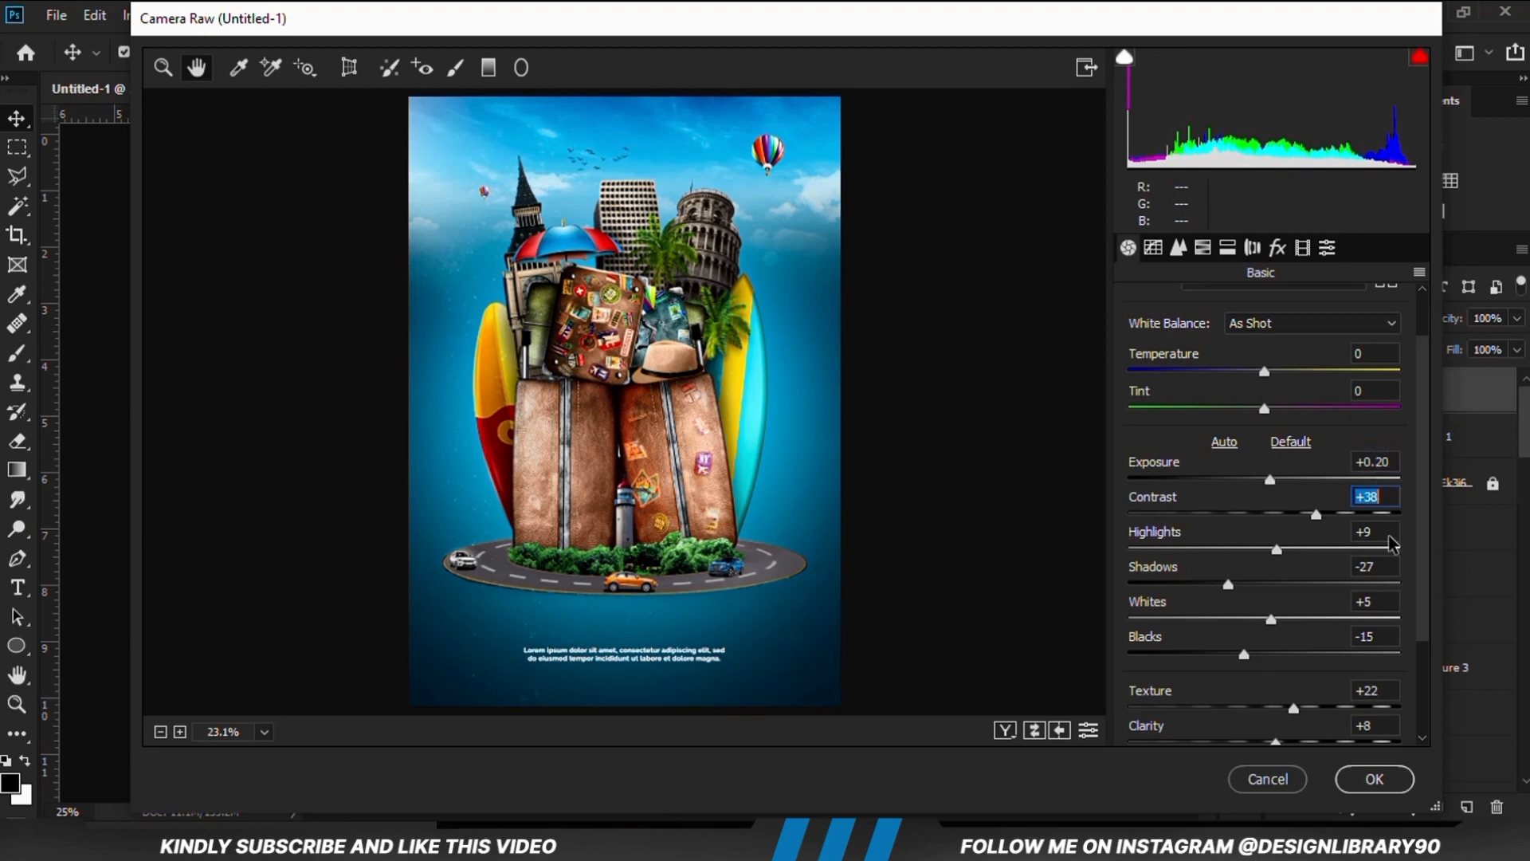
left_click(1389, 530)
left_click(1383, 569)
type("87")
key("Return")
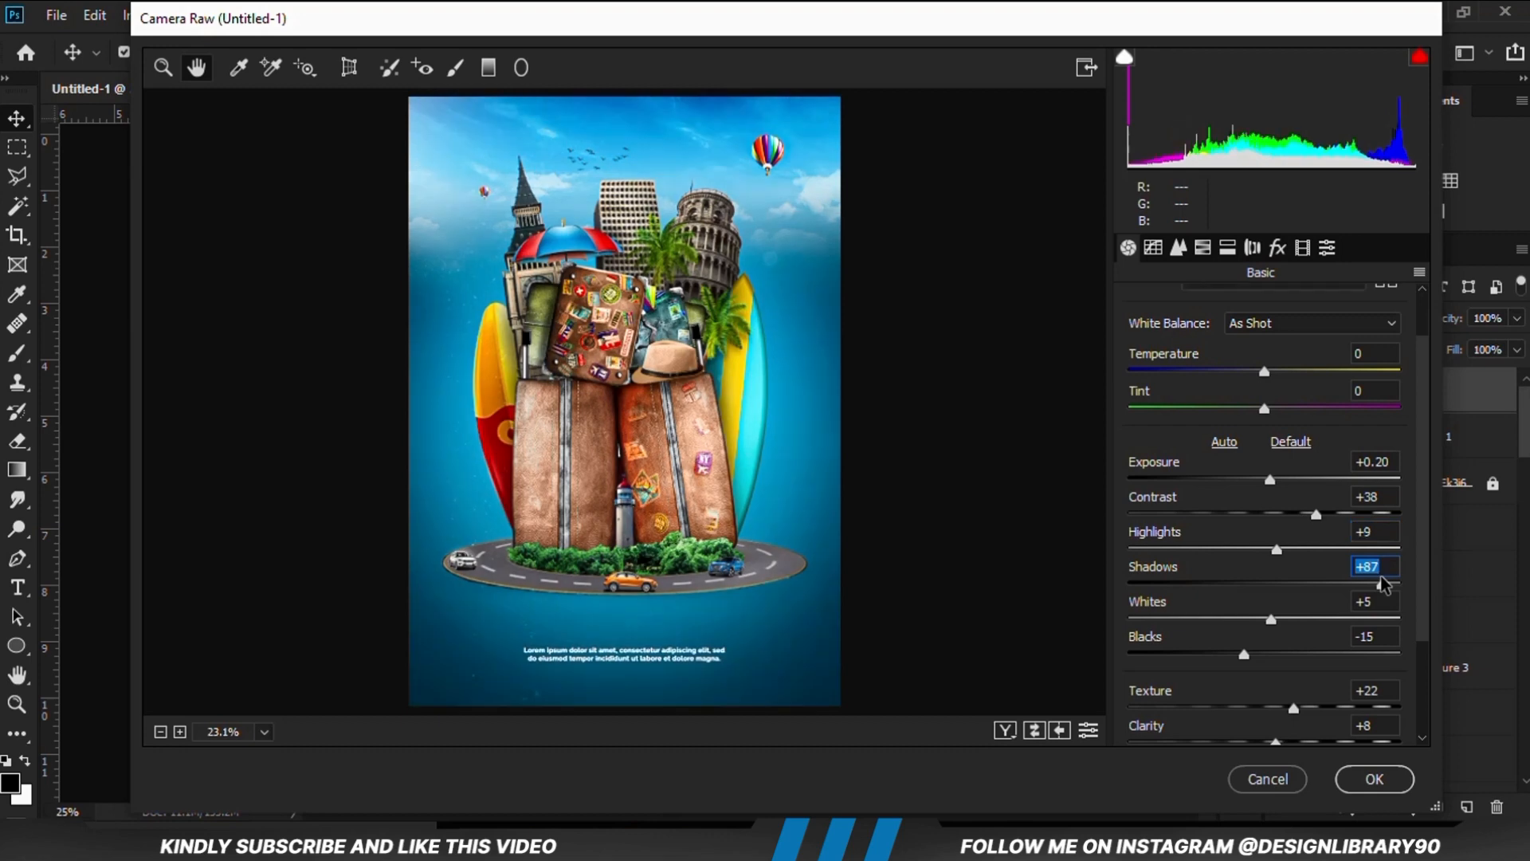
left_click_drag(1383, 582, 1238, 594)
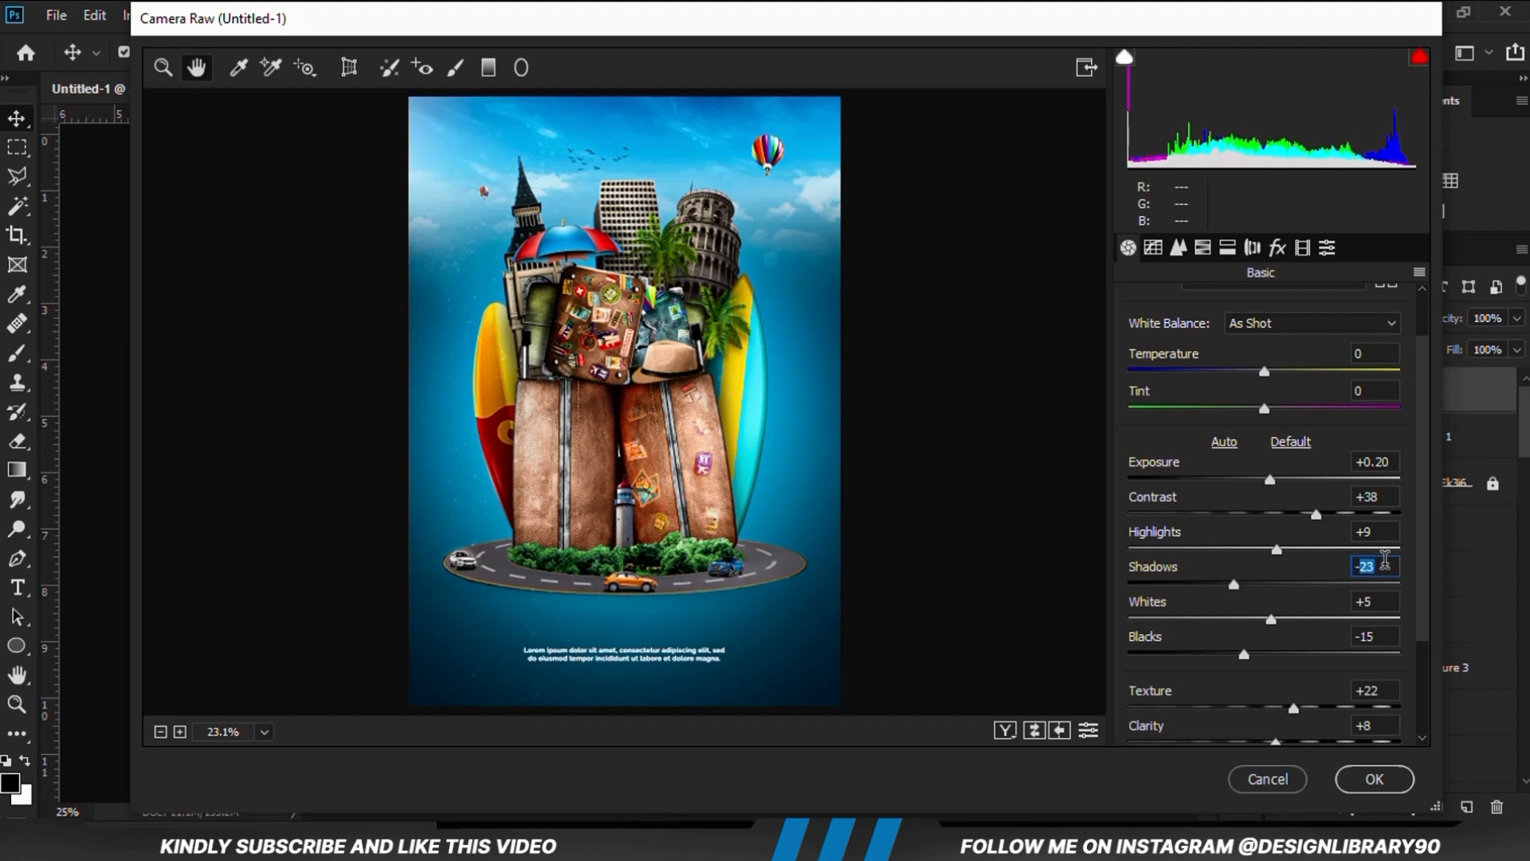
left_click(1385, 601)
left_click(1386, 632)
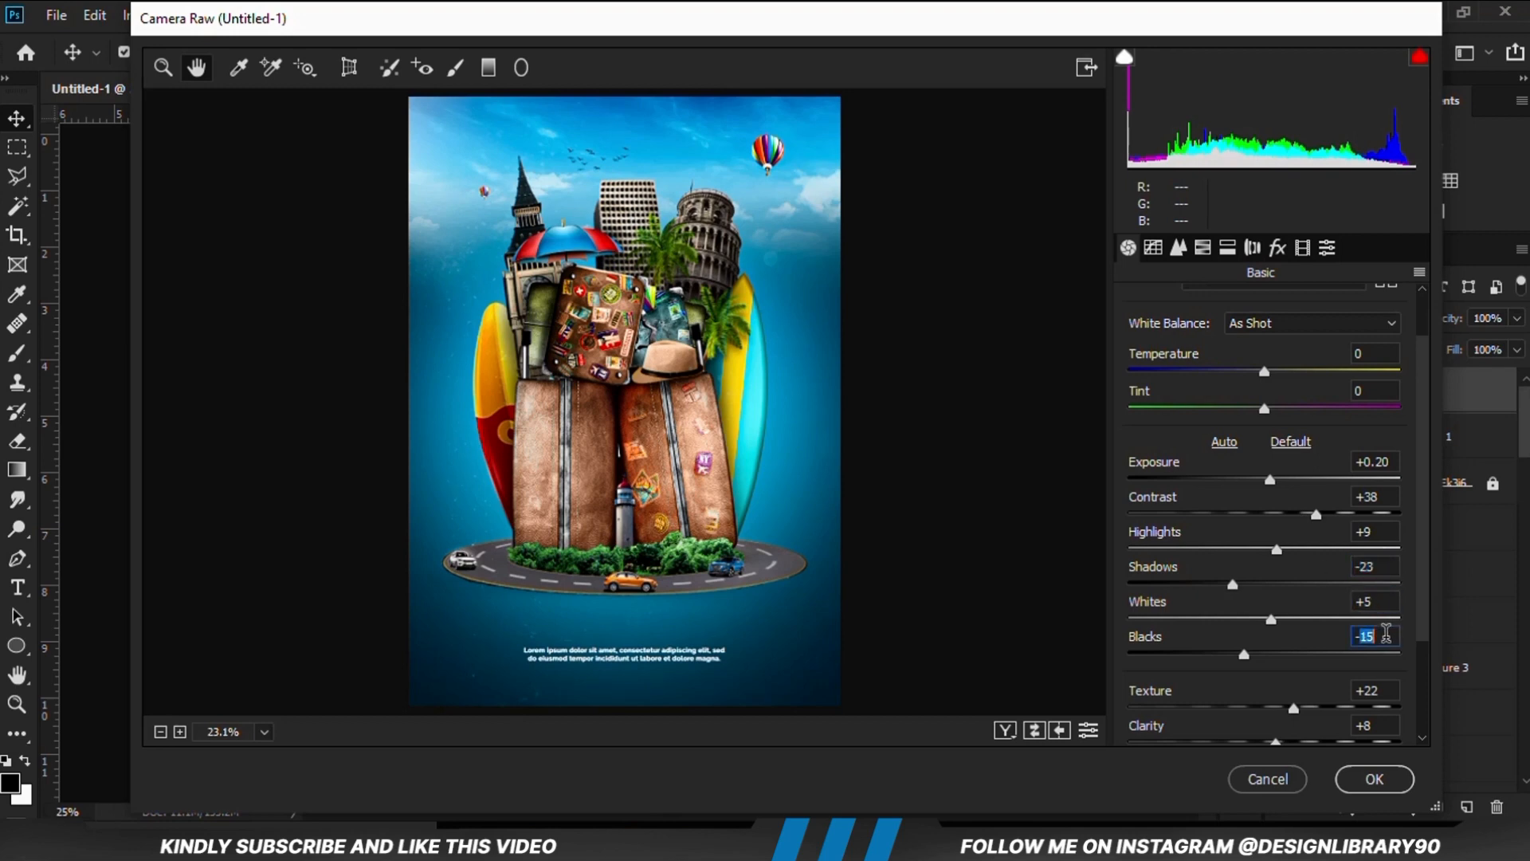
left_click(1385, 686)
left_click(1388, 720)
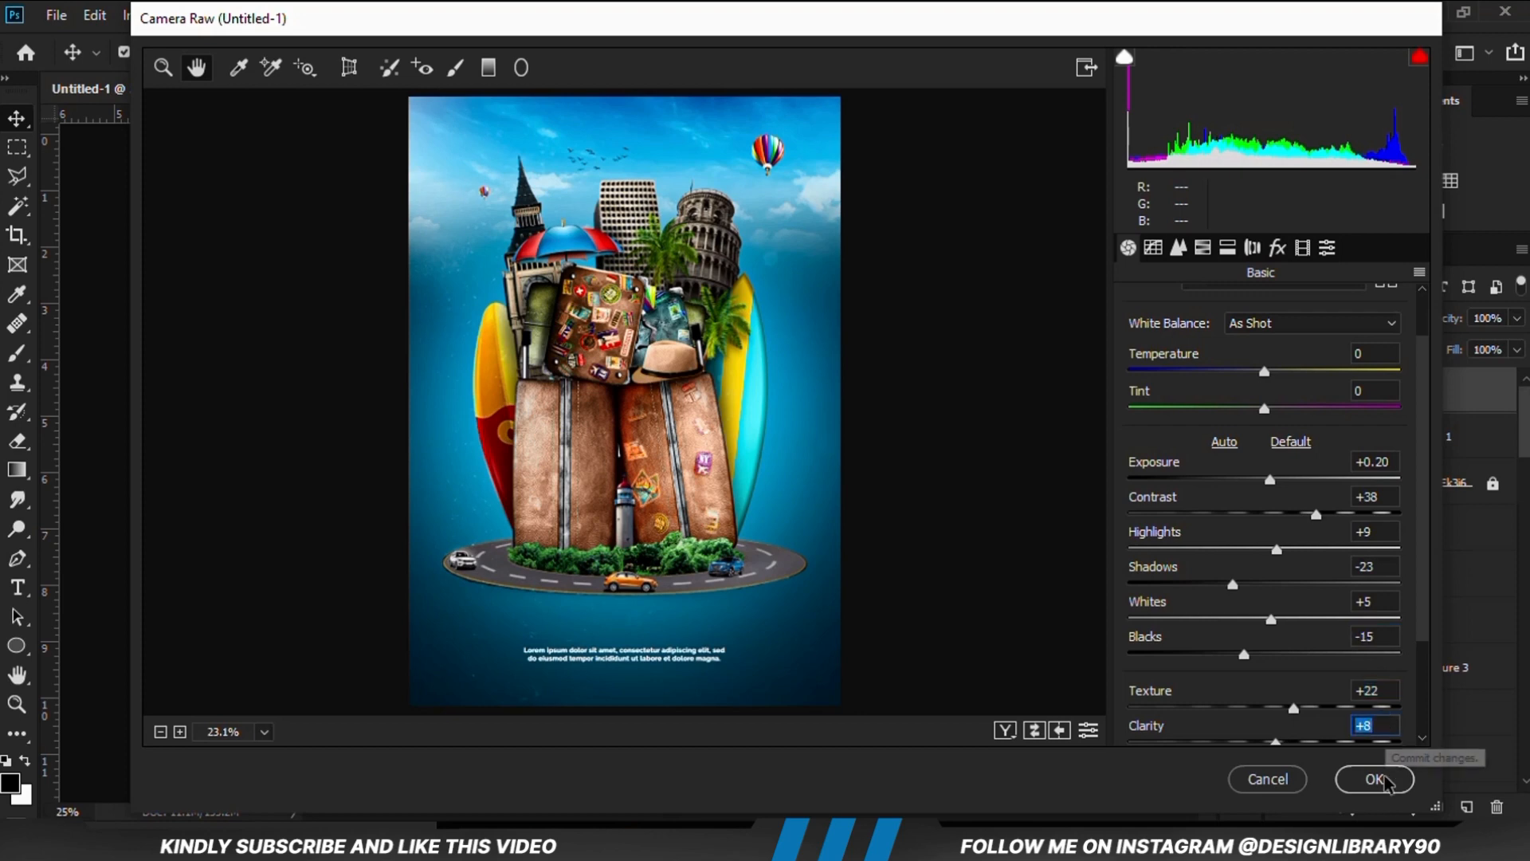
key("Return")
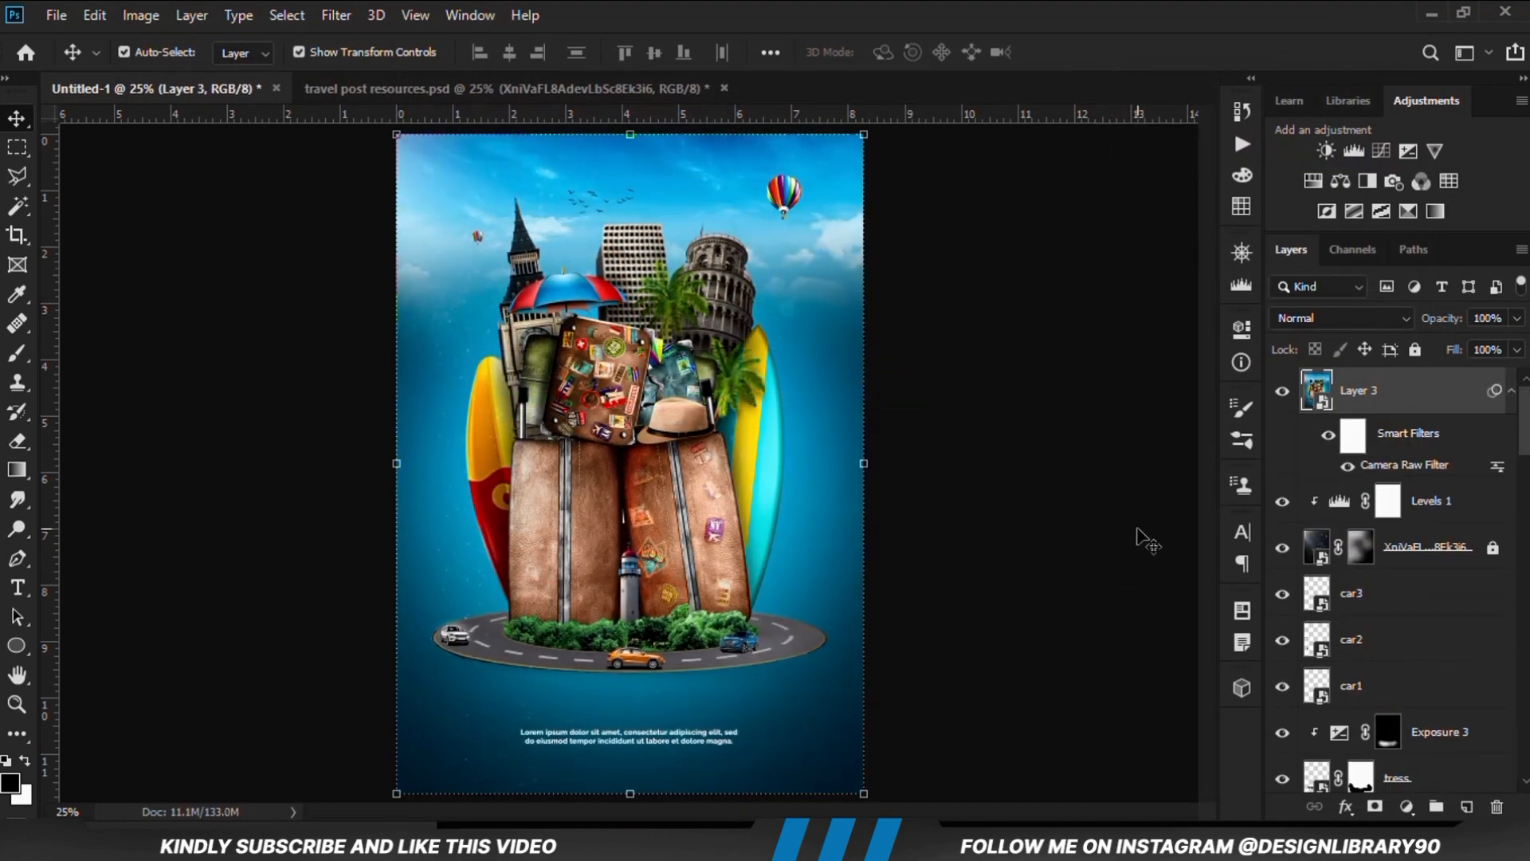
Compare the poster with and without the graded merged layer, deselect it and examine the whole composition at different magnifications
left_click(1282, 391)
left_click(1282, 391)
left_click(1282, 394)
left_click(1282, 394)
left_click(1086, 557)
scroll(1023, 550, "down", 1)
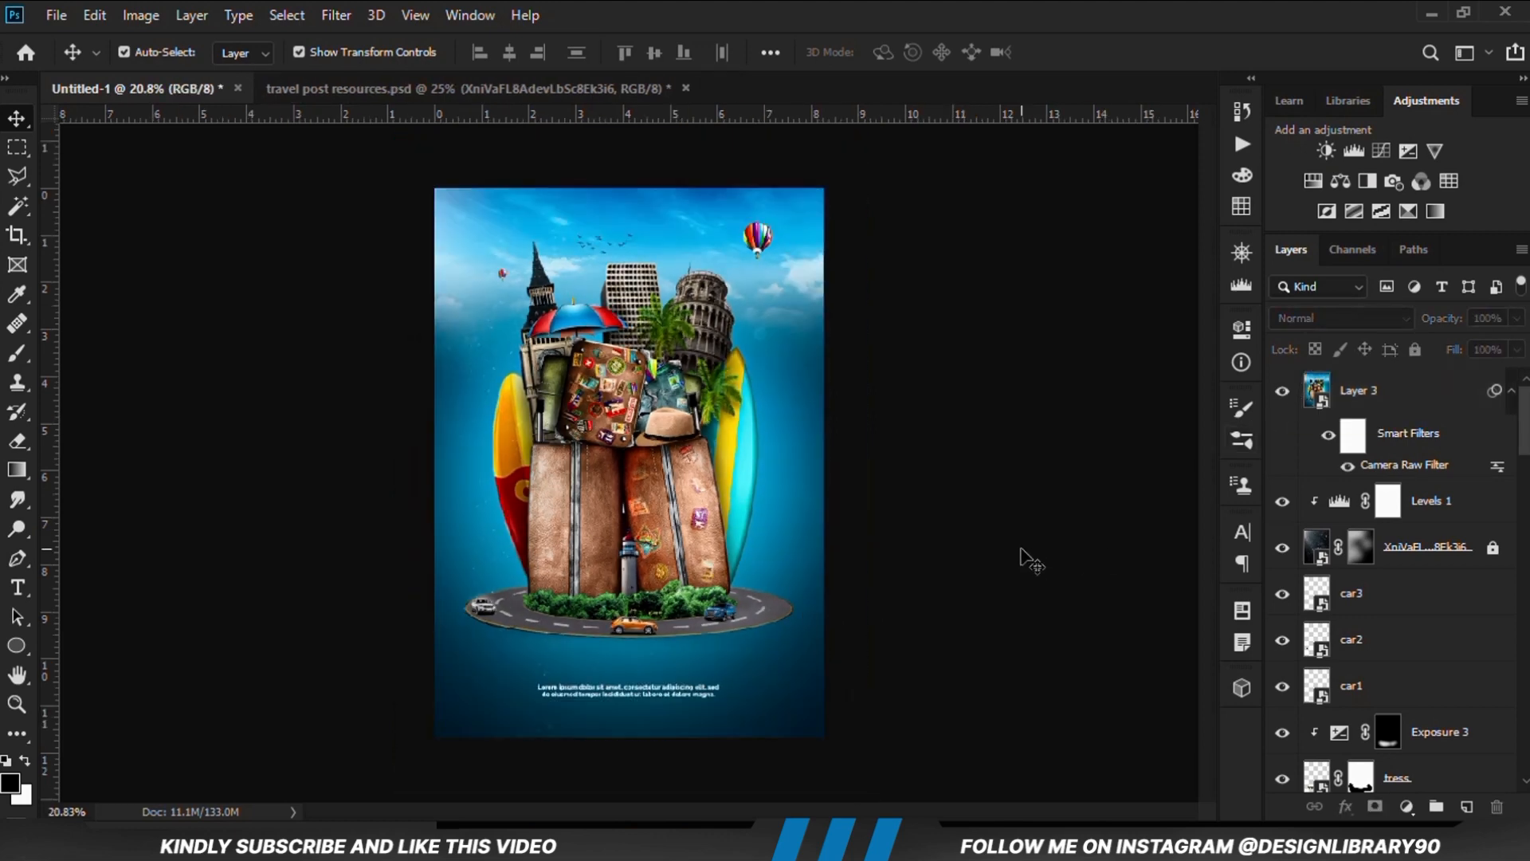
scroll(1023, 550, "down", 2)
key("ctrl+plus")
key("ctrl+minus")
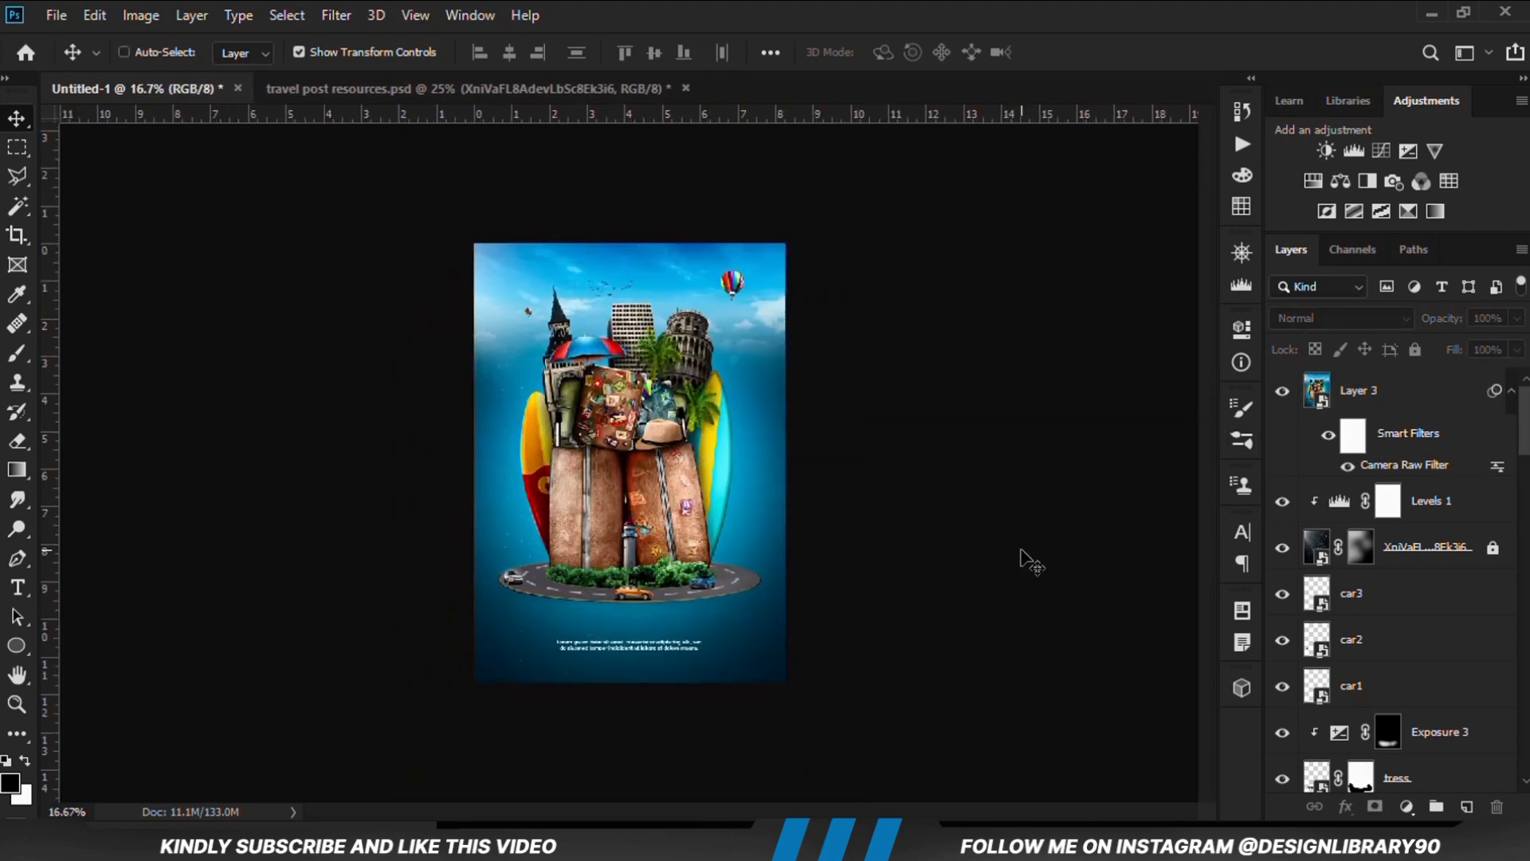
scroll(1022, 558, "up", 2)
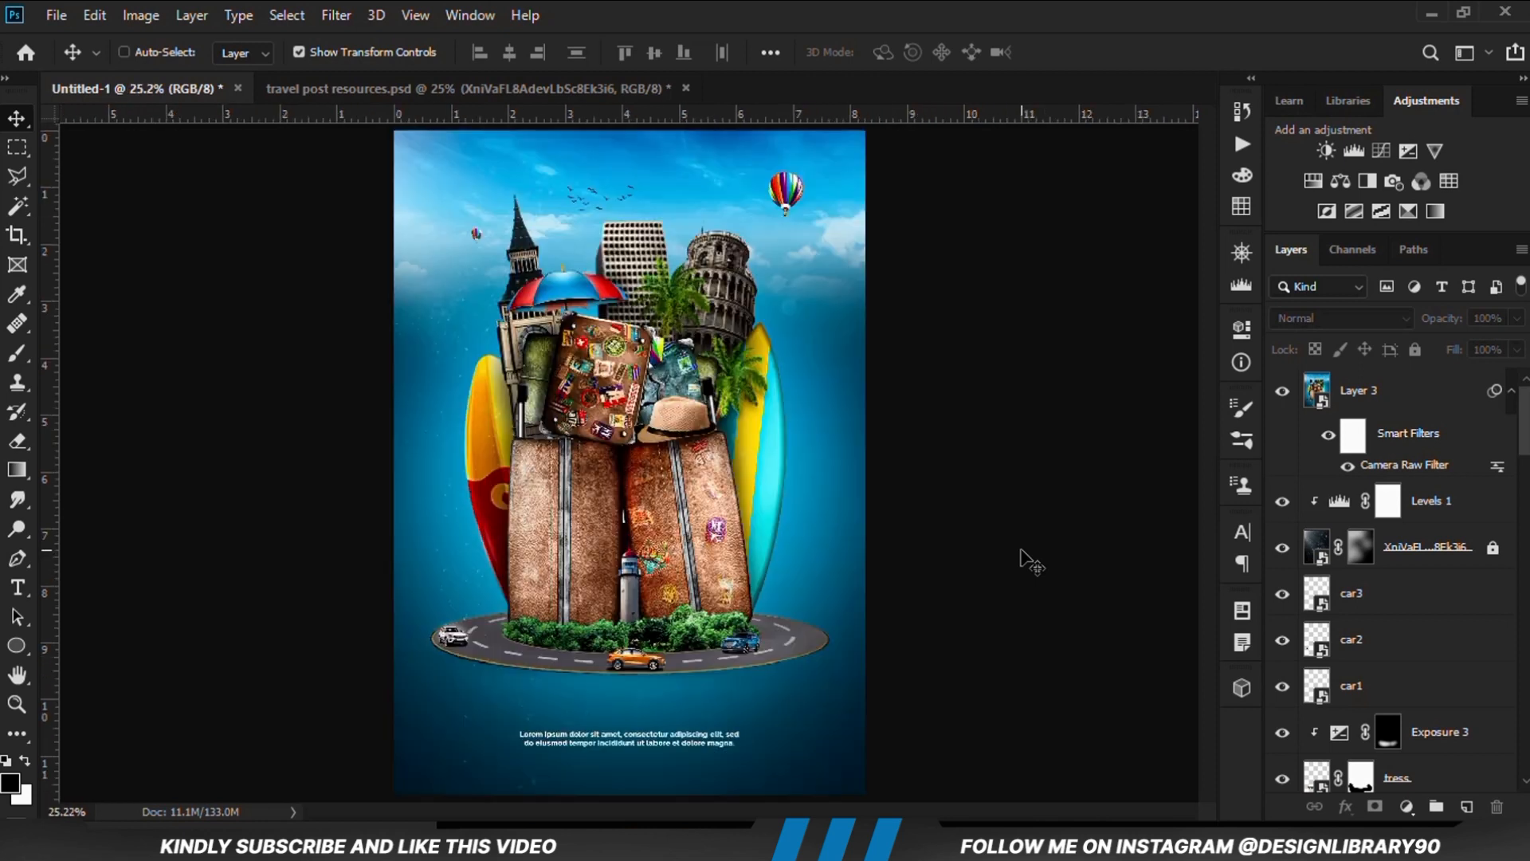
key("ctrl+minus")
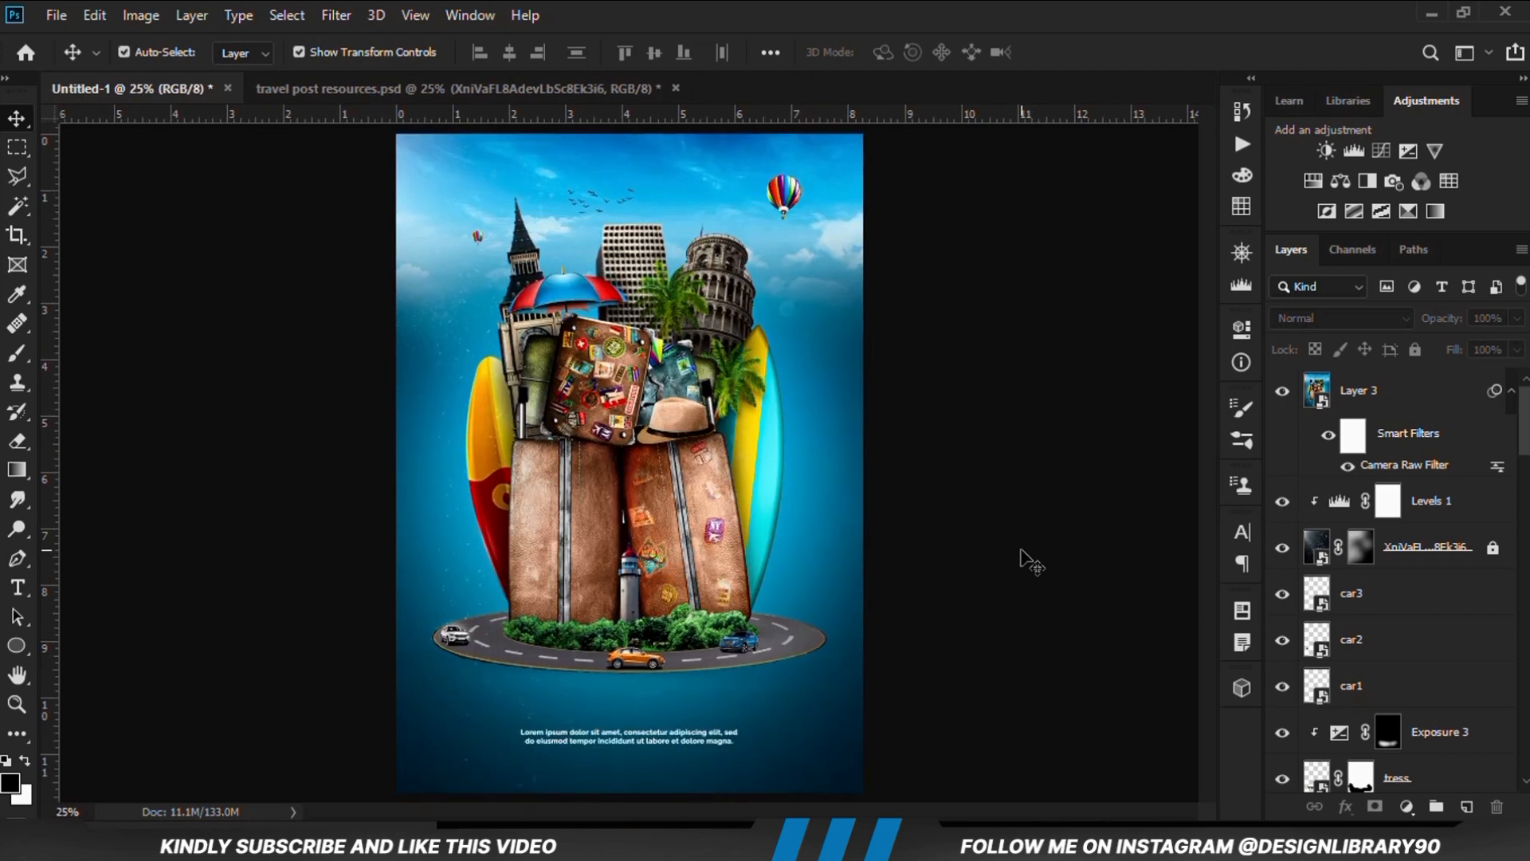